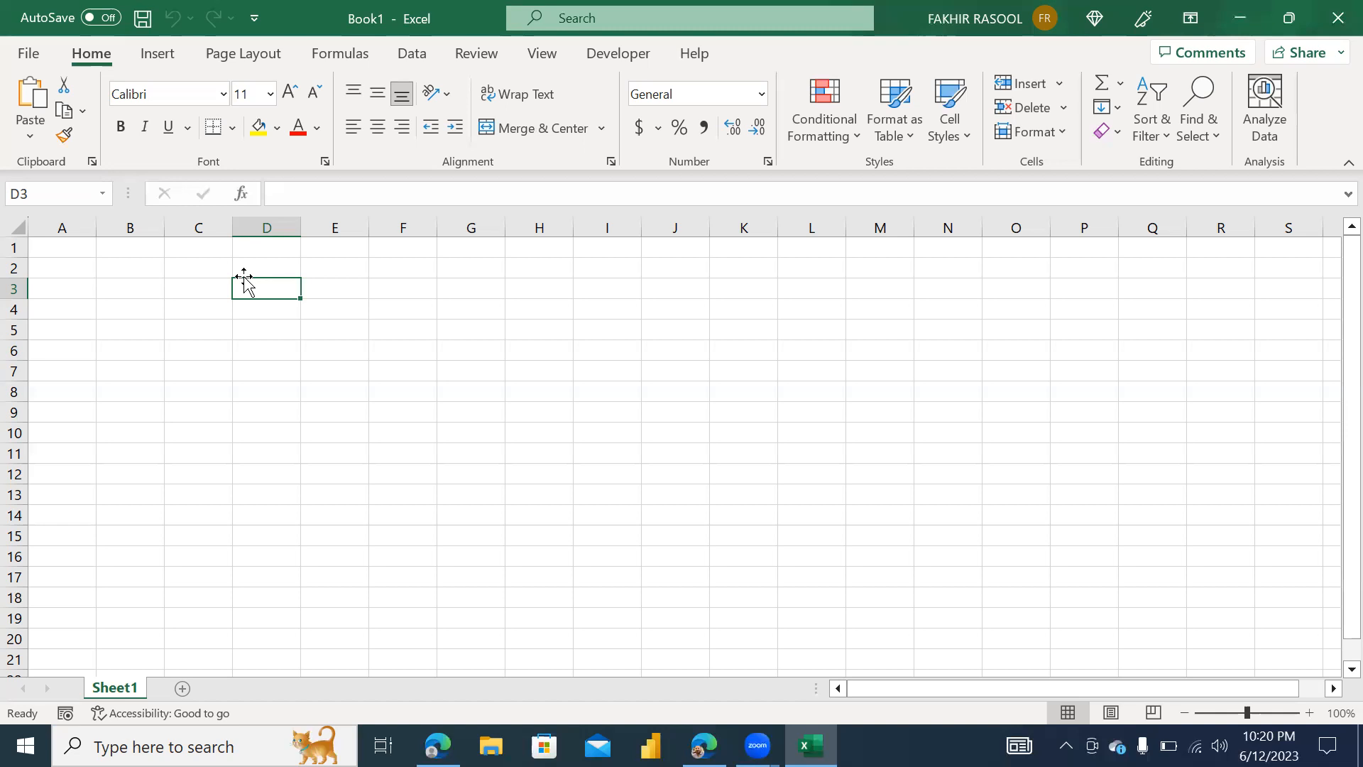
pyautogui.press('Left')
pyautogui.press('Left')
pyautogui.press('Left')
pyautogui.press('Right')
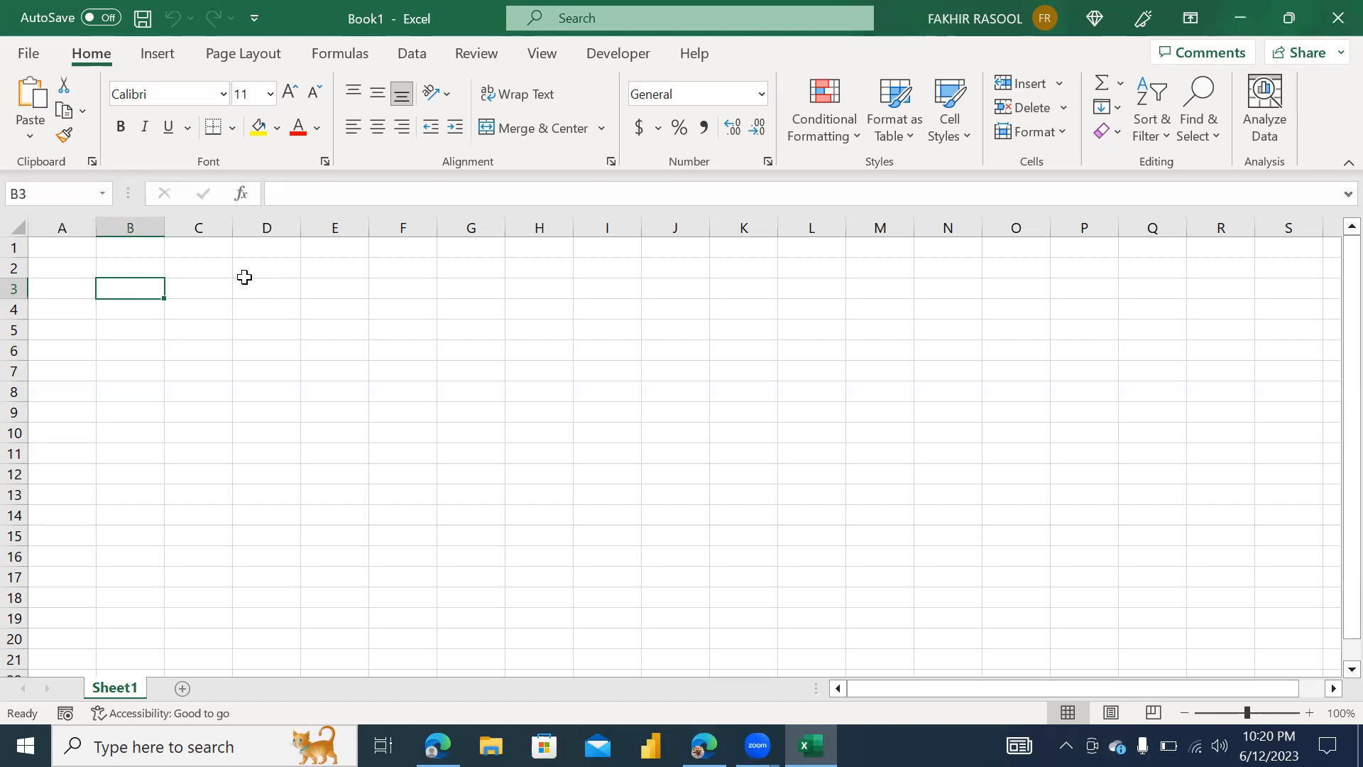
pyautogui.write('Re')
pyautogui.press('BackSpace')
pyautogui.press('BackSpace')
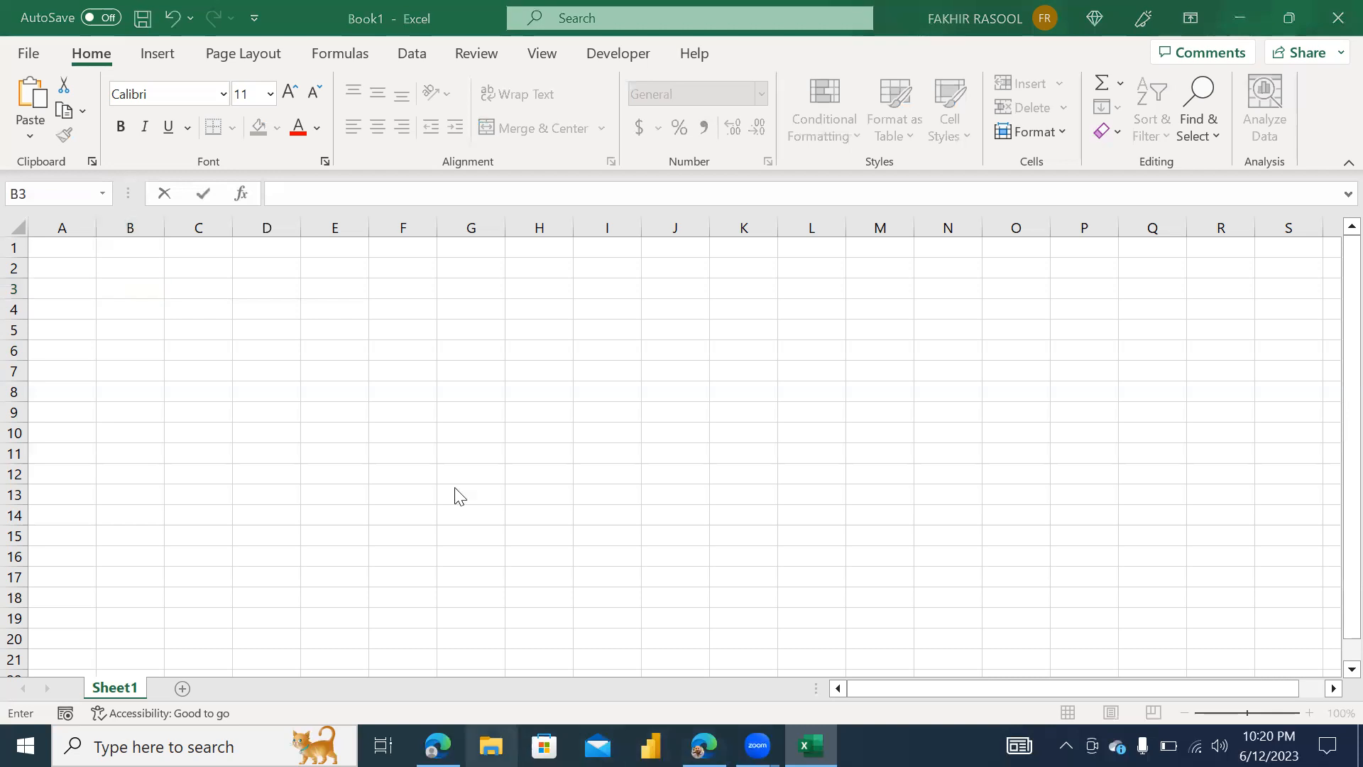
# Open the recent workbook Call Trends - 2021-2022.xlsx from File Explorer and autofit all its columns
pyautogui.click(491, 744)
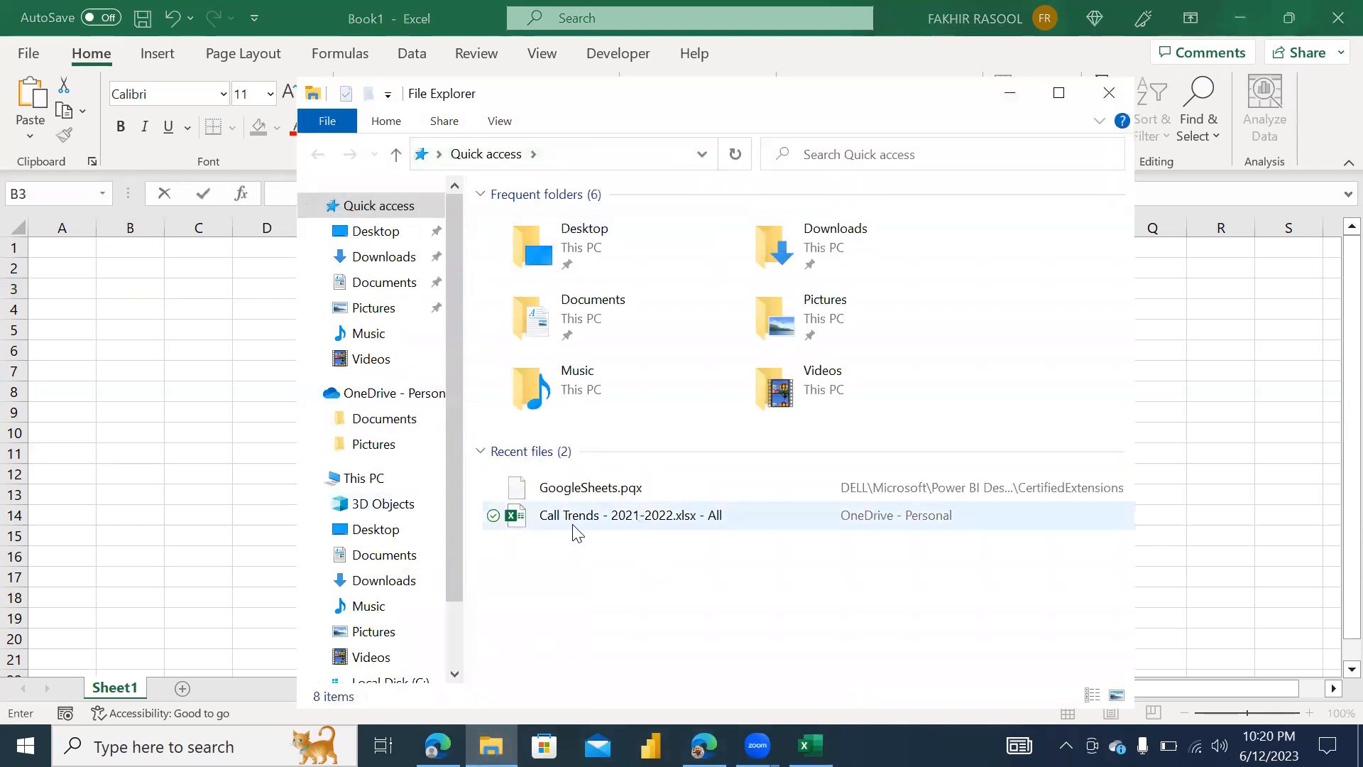
pyautogui.click(564, 526)
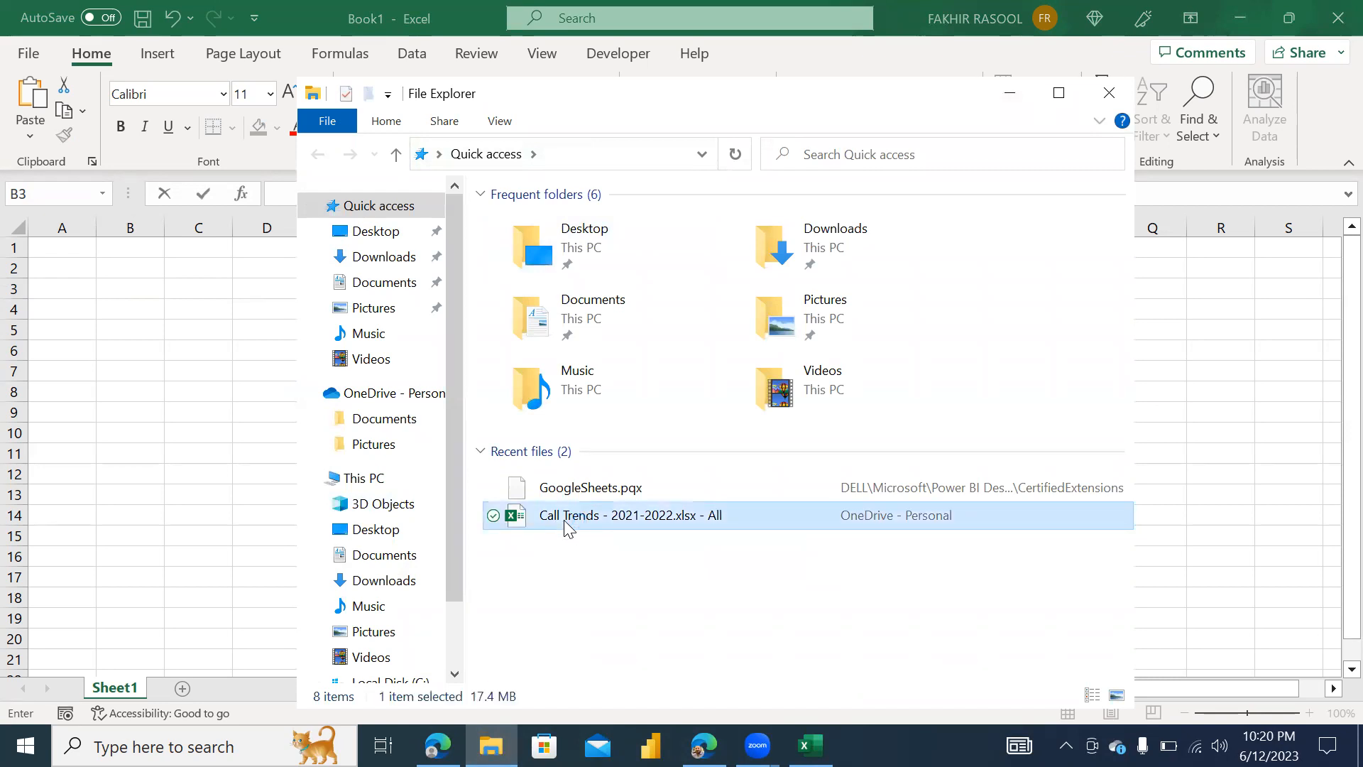
pyautogui.click(273, 289)
pyautogui.click(262, 289)
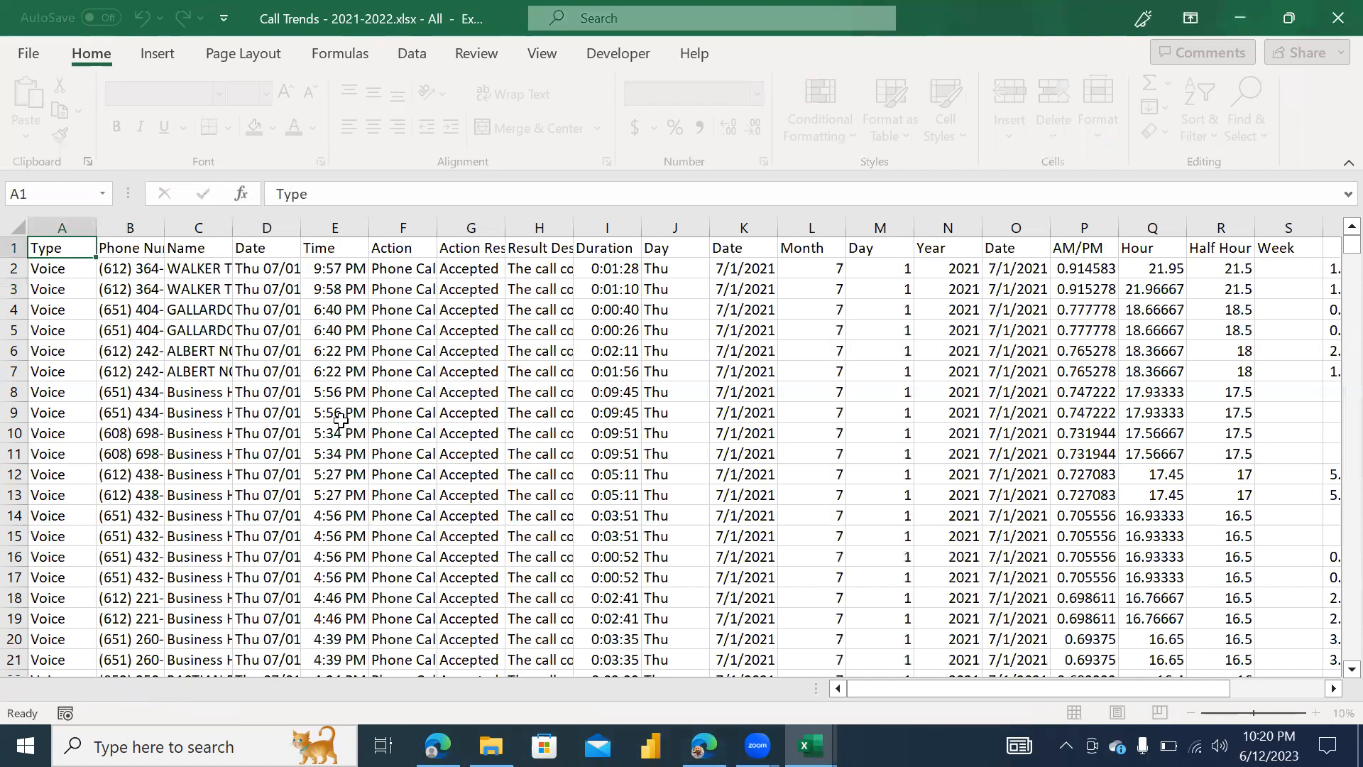
pyautogui.click(18, 227)
pyautogui.doubleClick(101, 230)
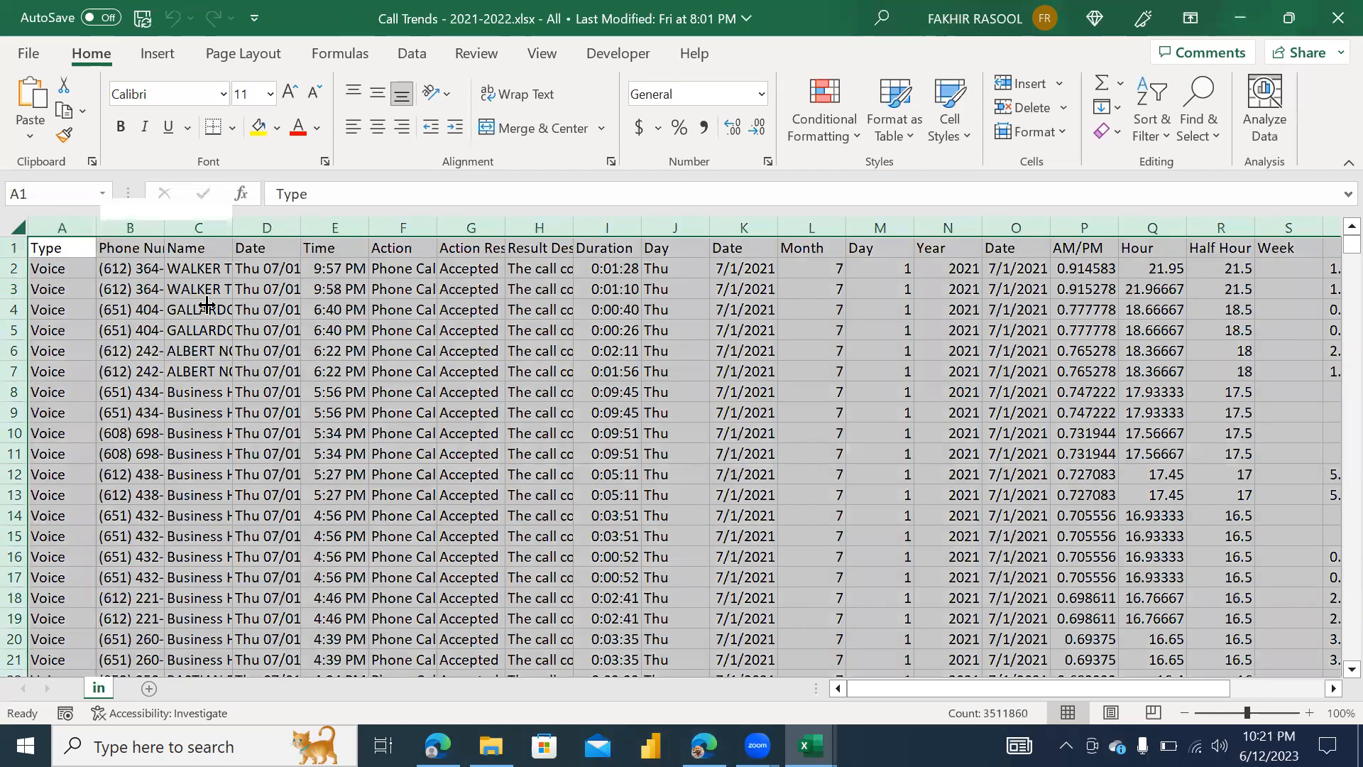
# Open the Super Store workbook from the Downloads folder and enable editing, dismissing the accessibility notice
pyautogui.press('super+s')
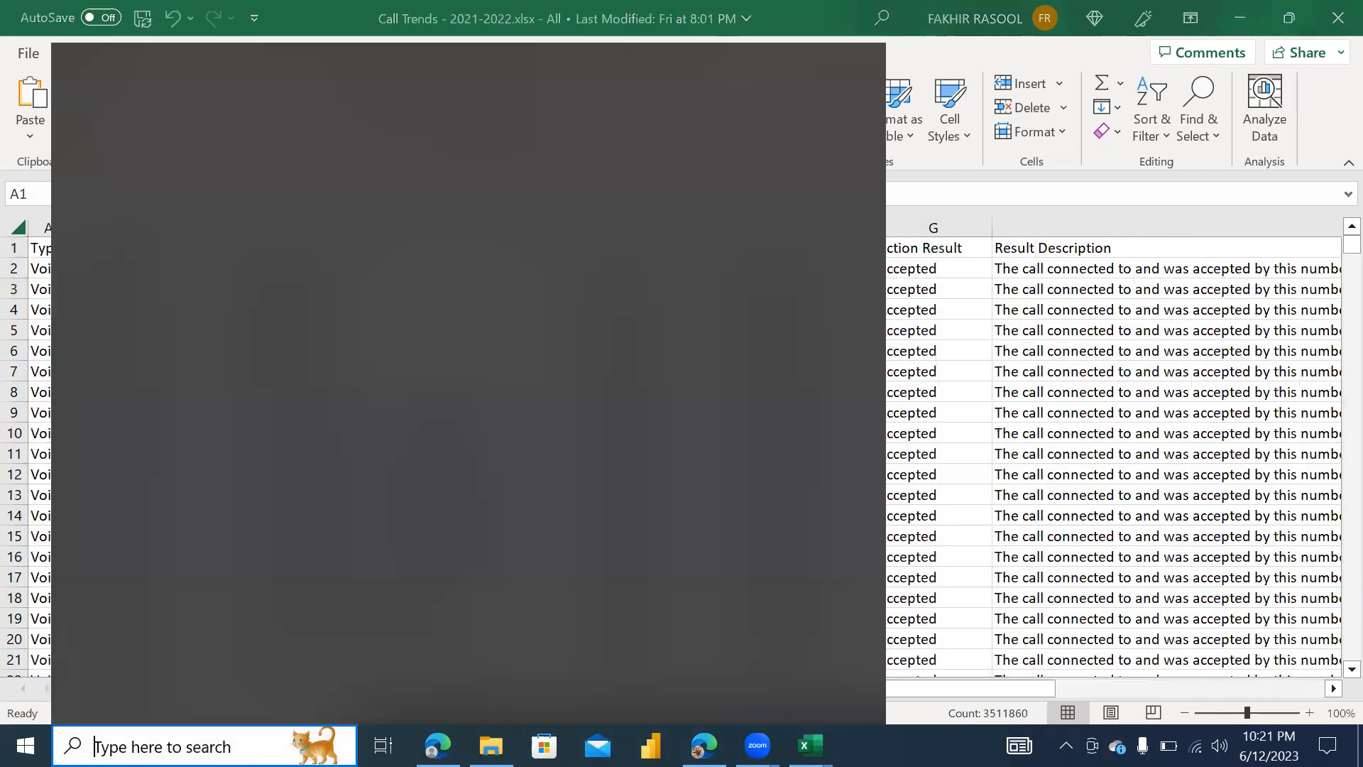
pyautogui.write('one')
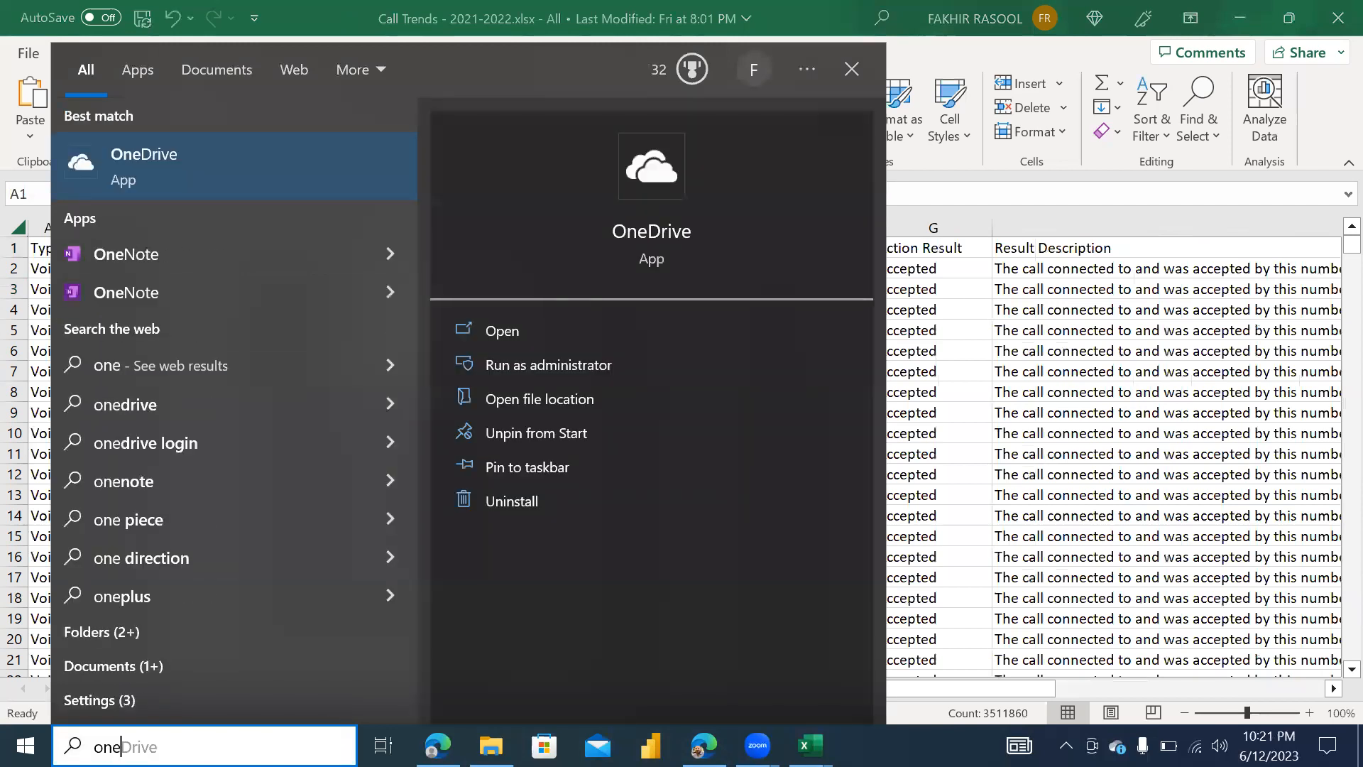
pyautogui.press('Return')
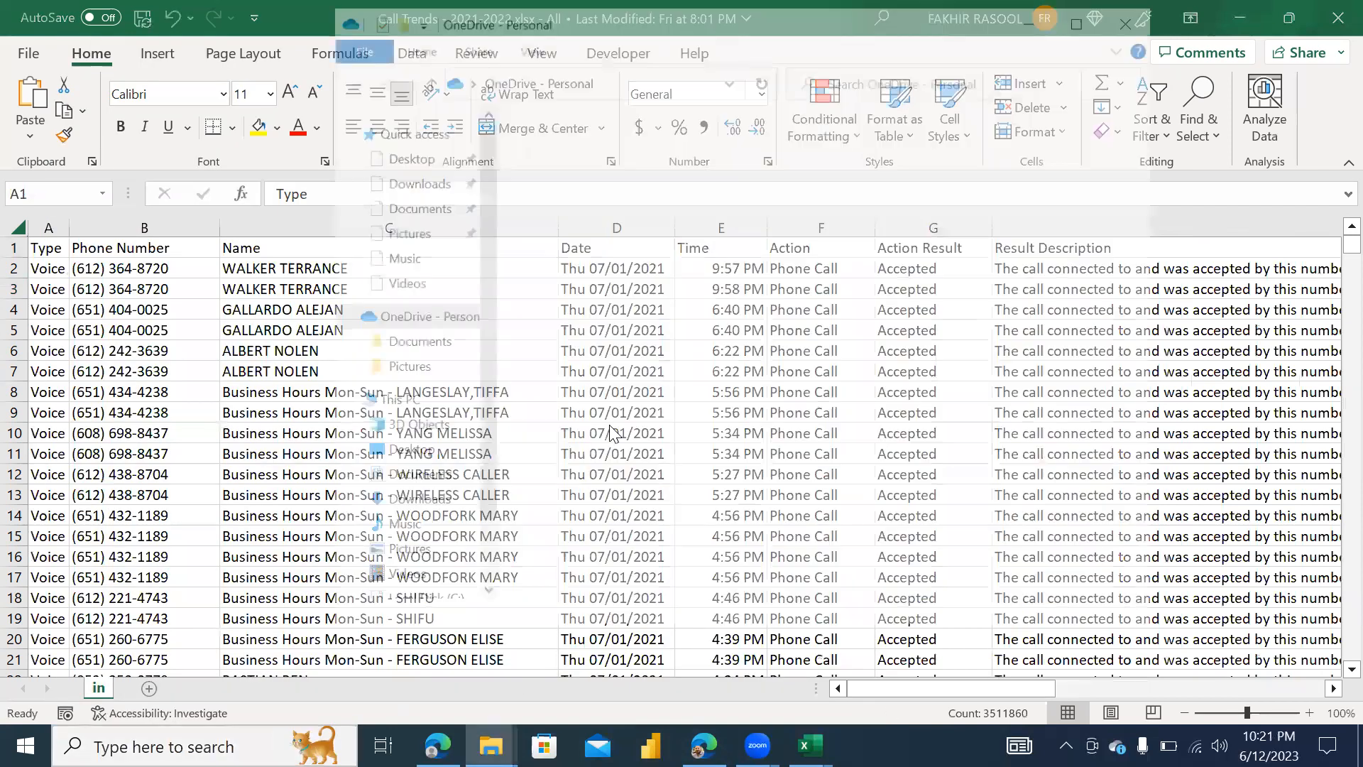
pyautogui.click(399, 181)
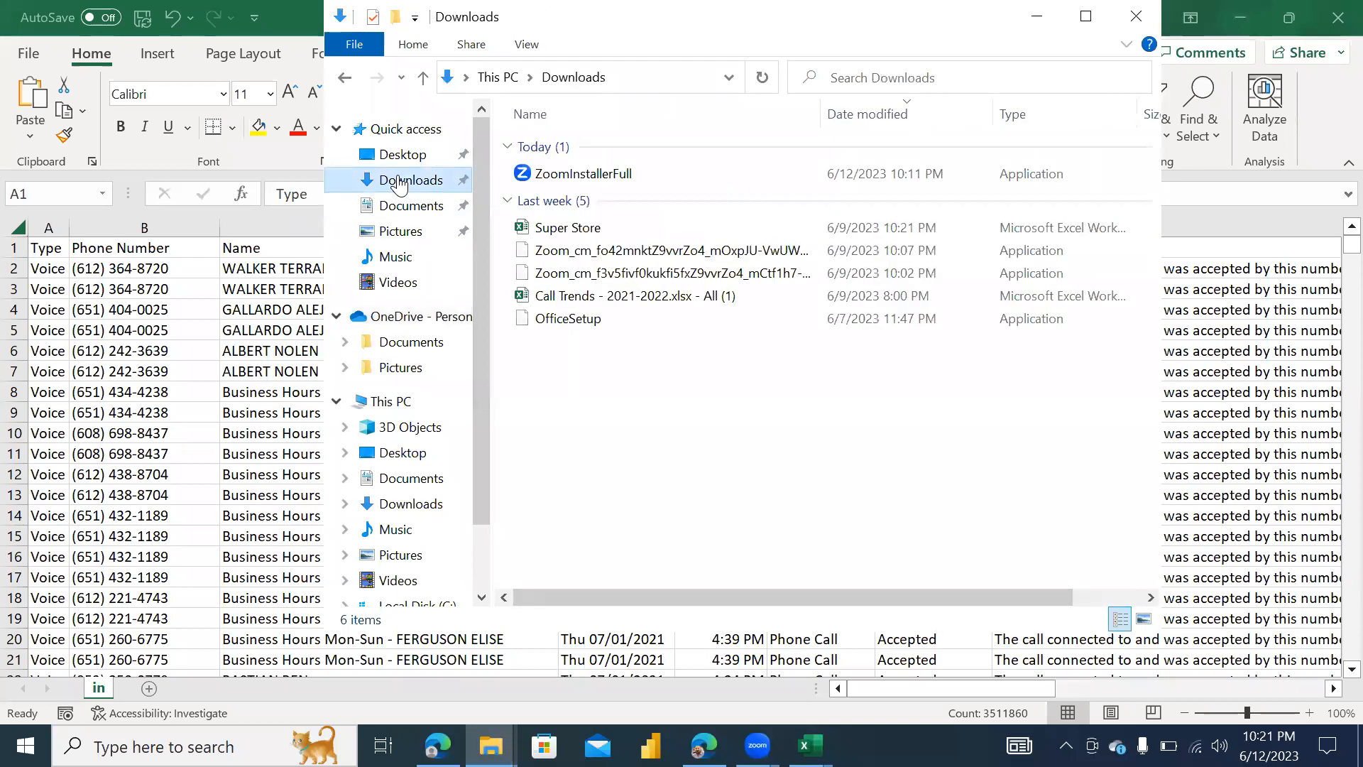
pyautogui.doubleClick(580, 228)
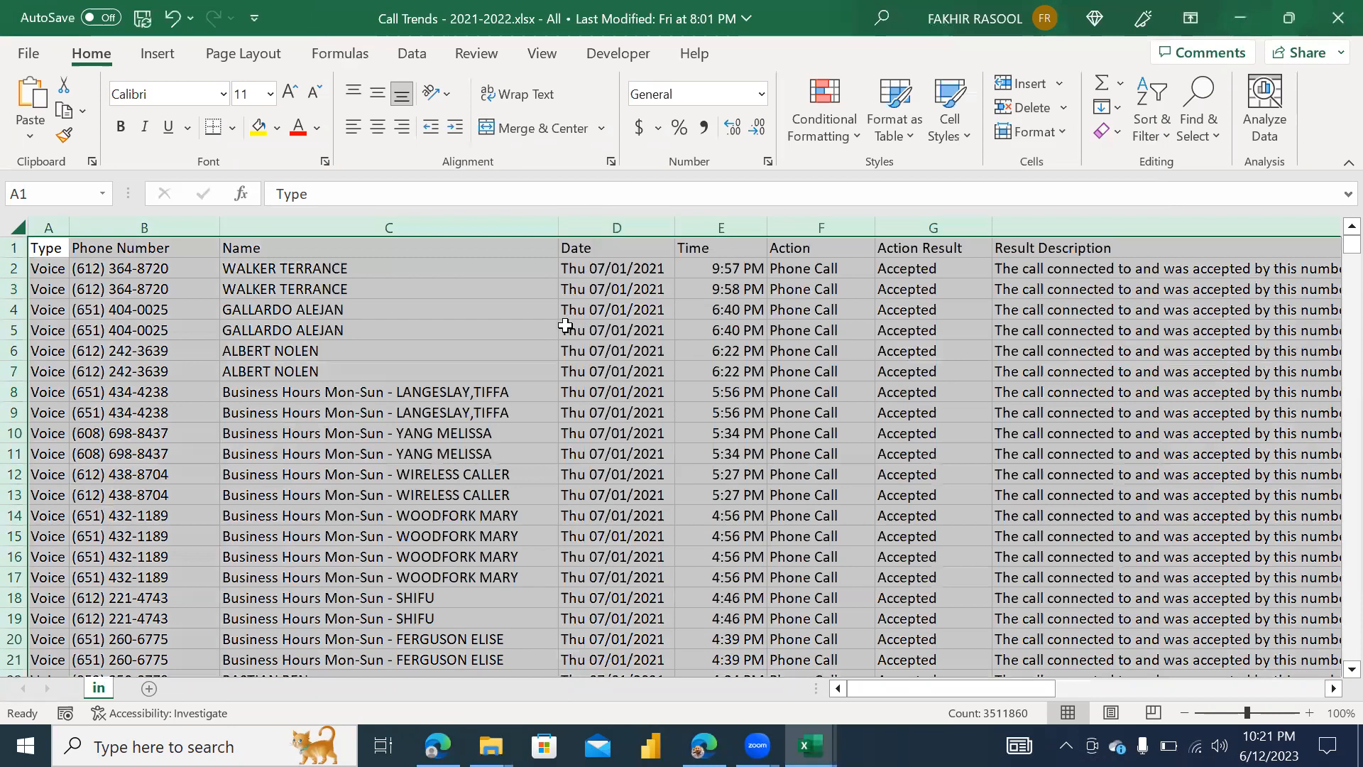
pyautogui.click(568, 331)
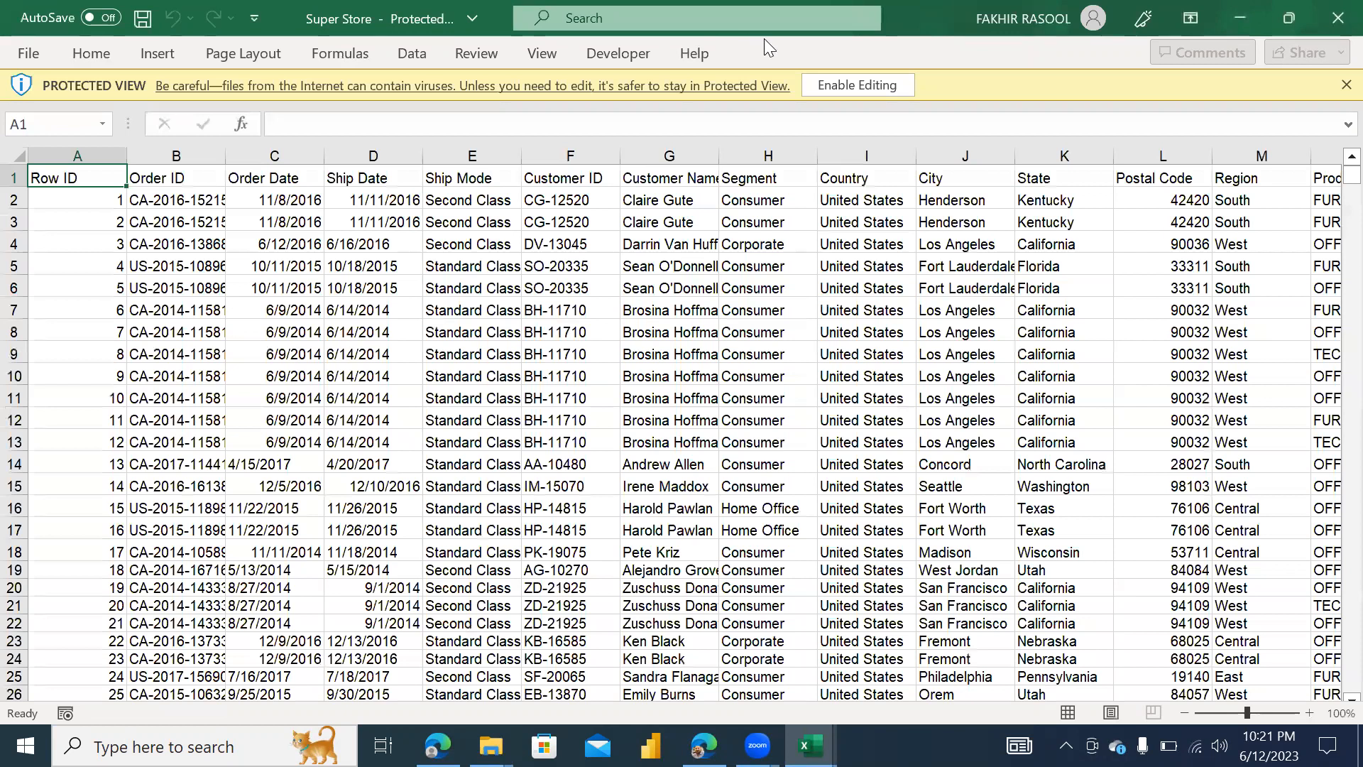
pyautogui.click(826, 94)
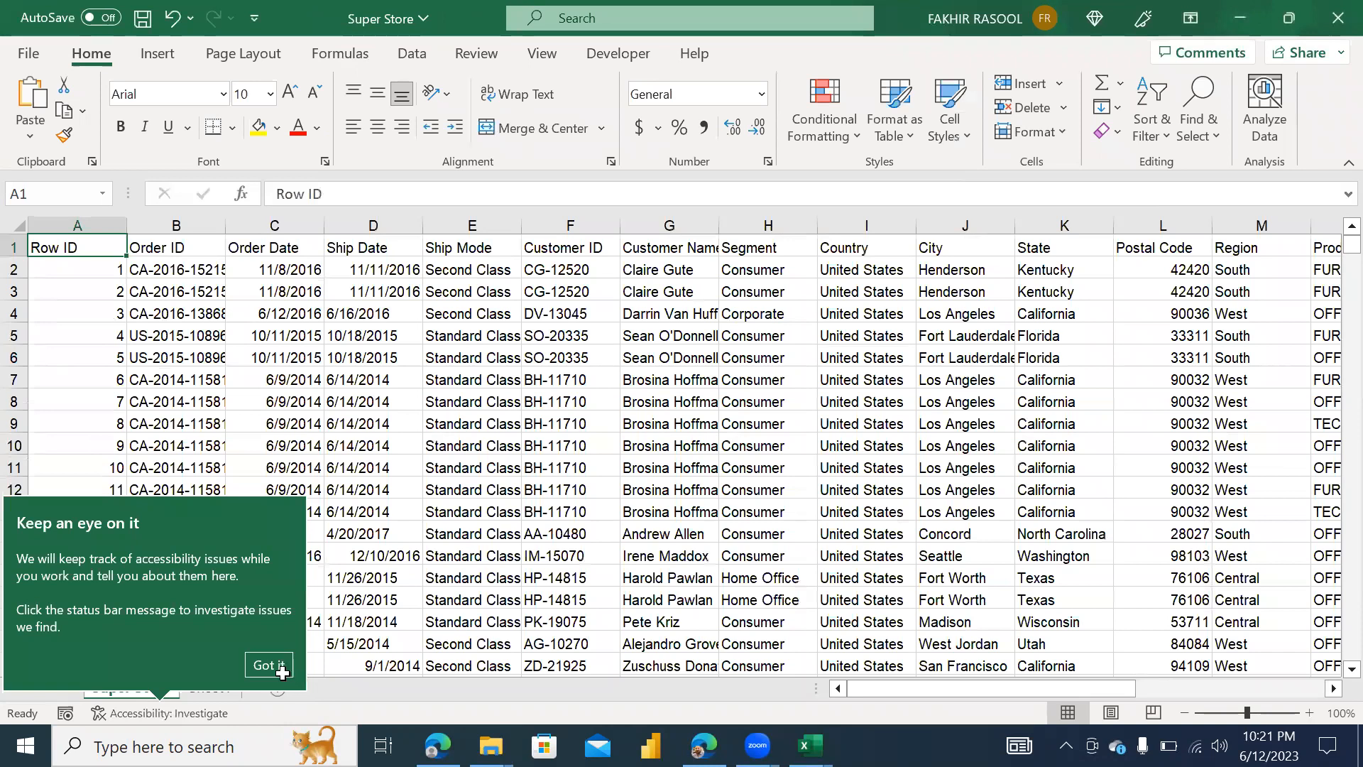
pyautogui.click(279, 668)
# Autofit all columns on the Super Store sheet and add a blank worksheet after it
pyautogui.click(208, 687)
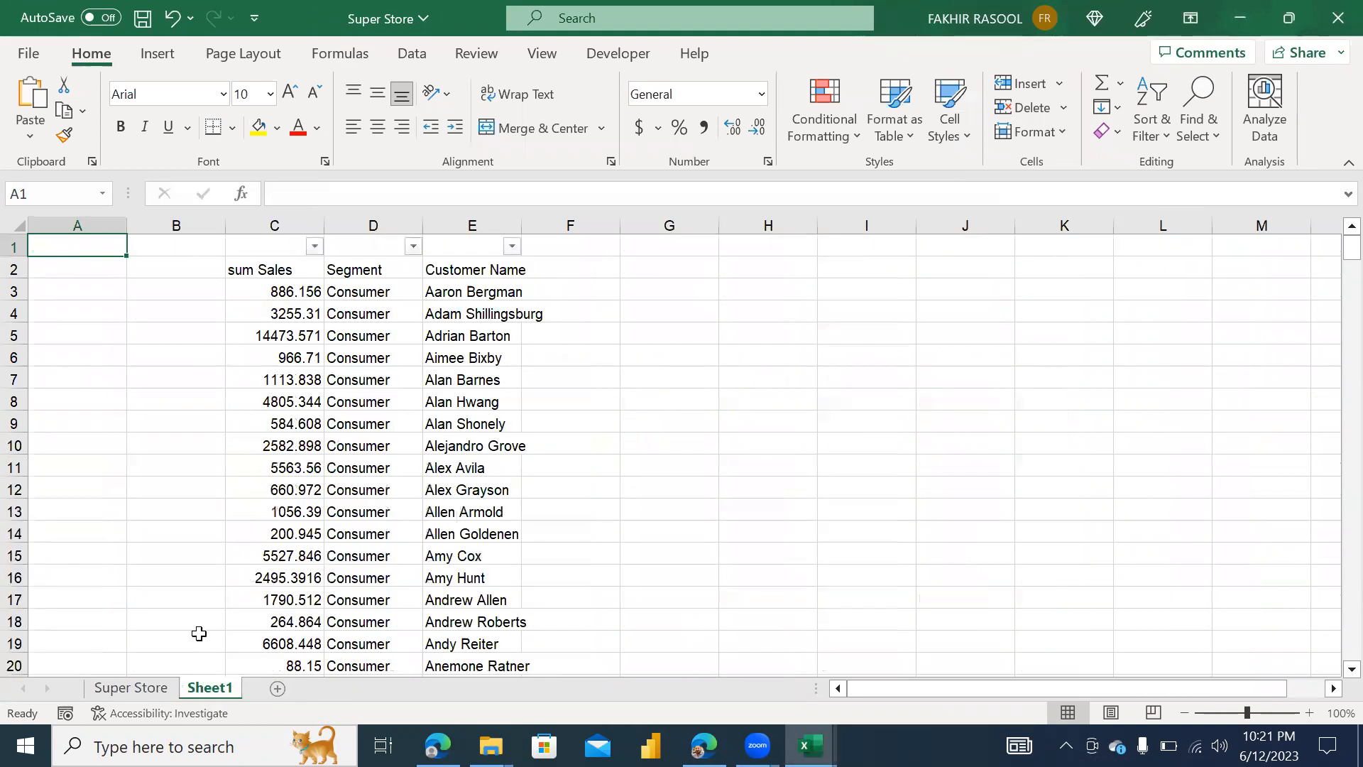
pyautogui.click(163, 694)
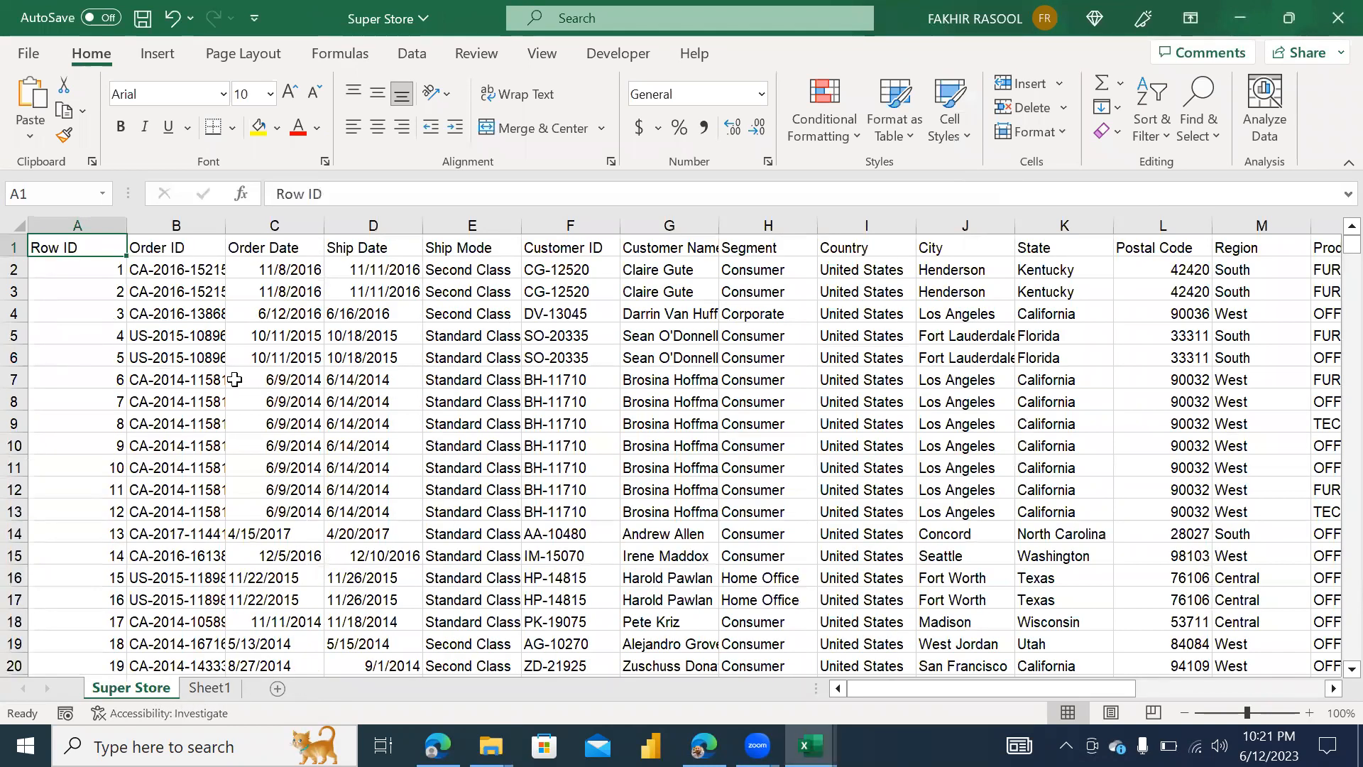
pyautogui.click(20, 228)
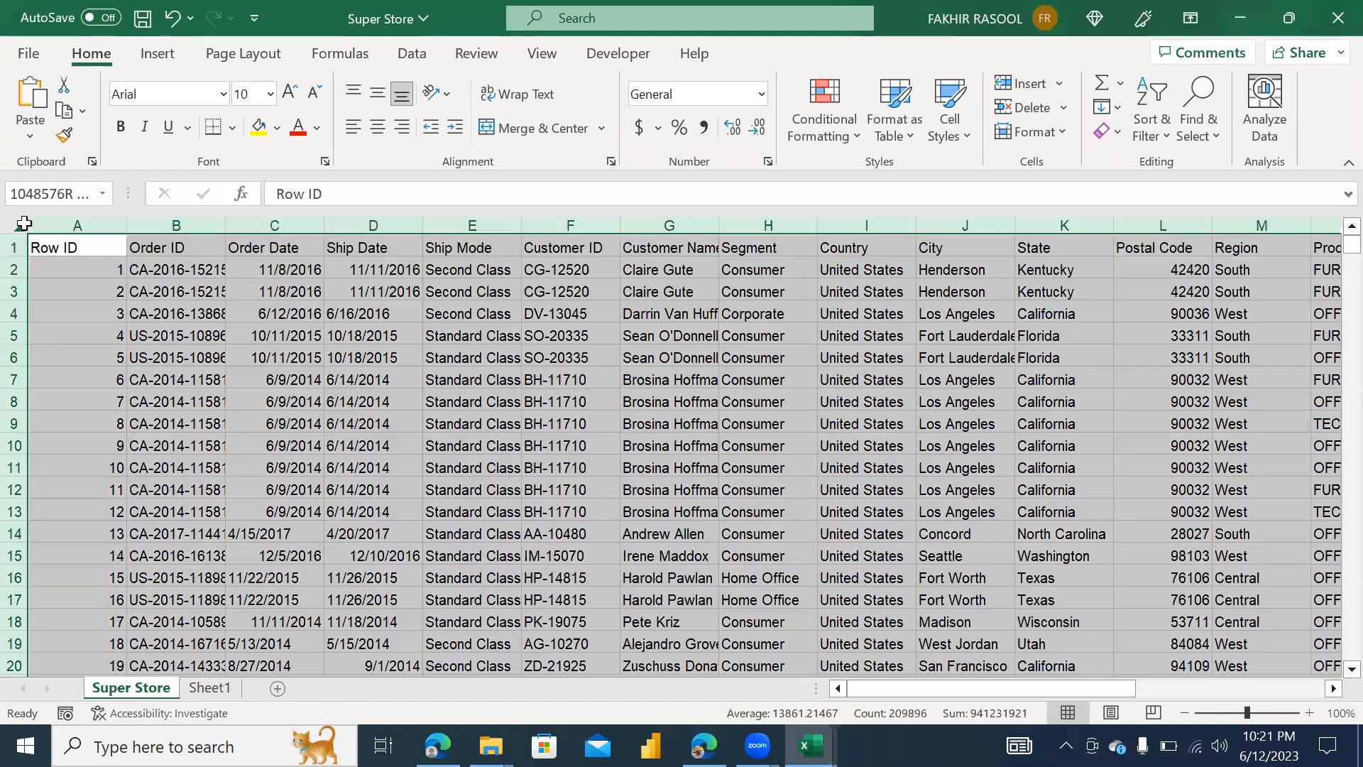
pyautogui.doubleClick(126, 219)
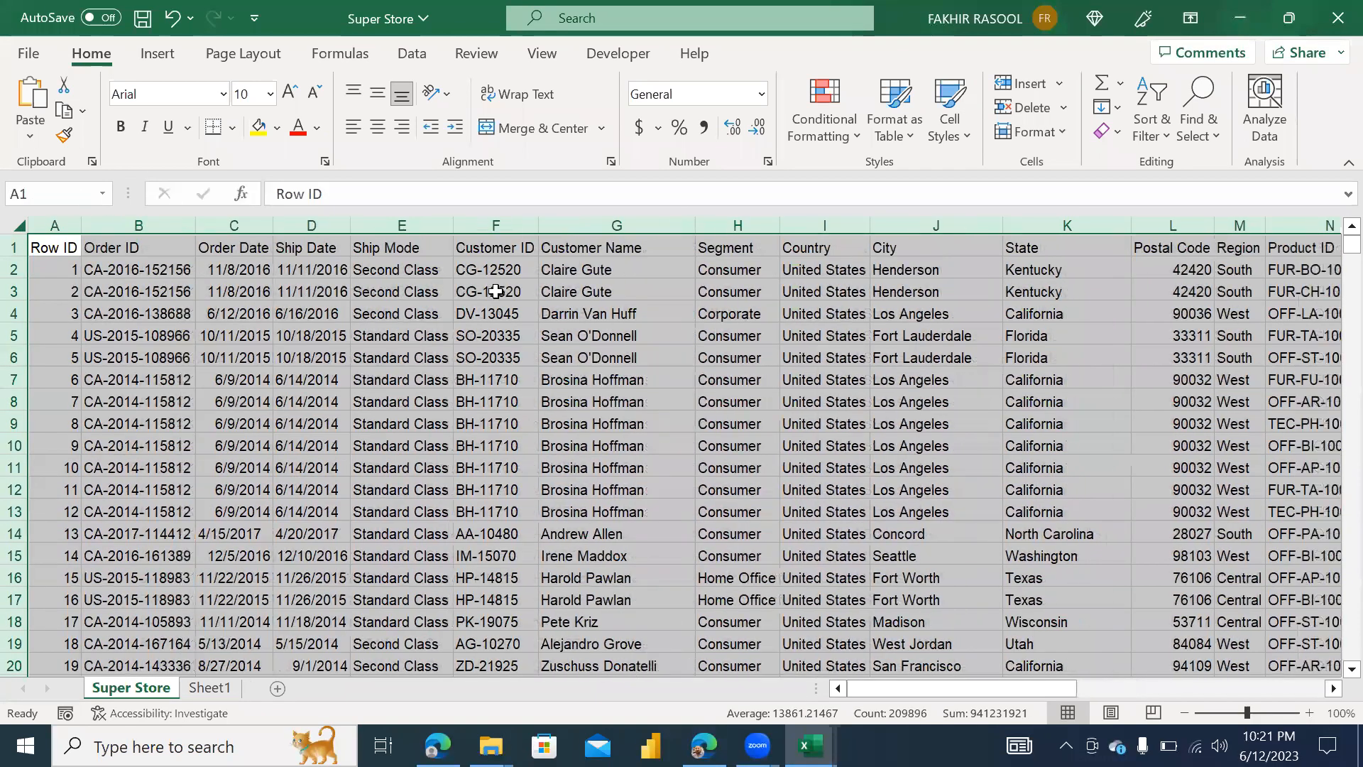
pyautogui.click(594, 276)
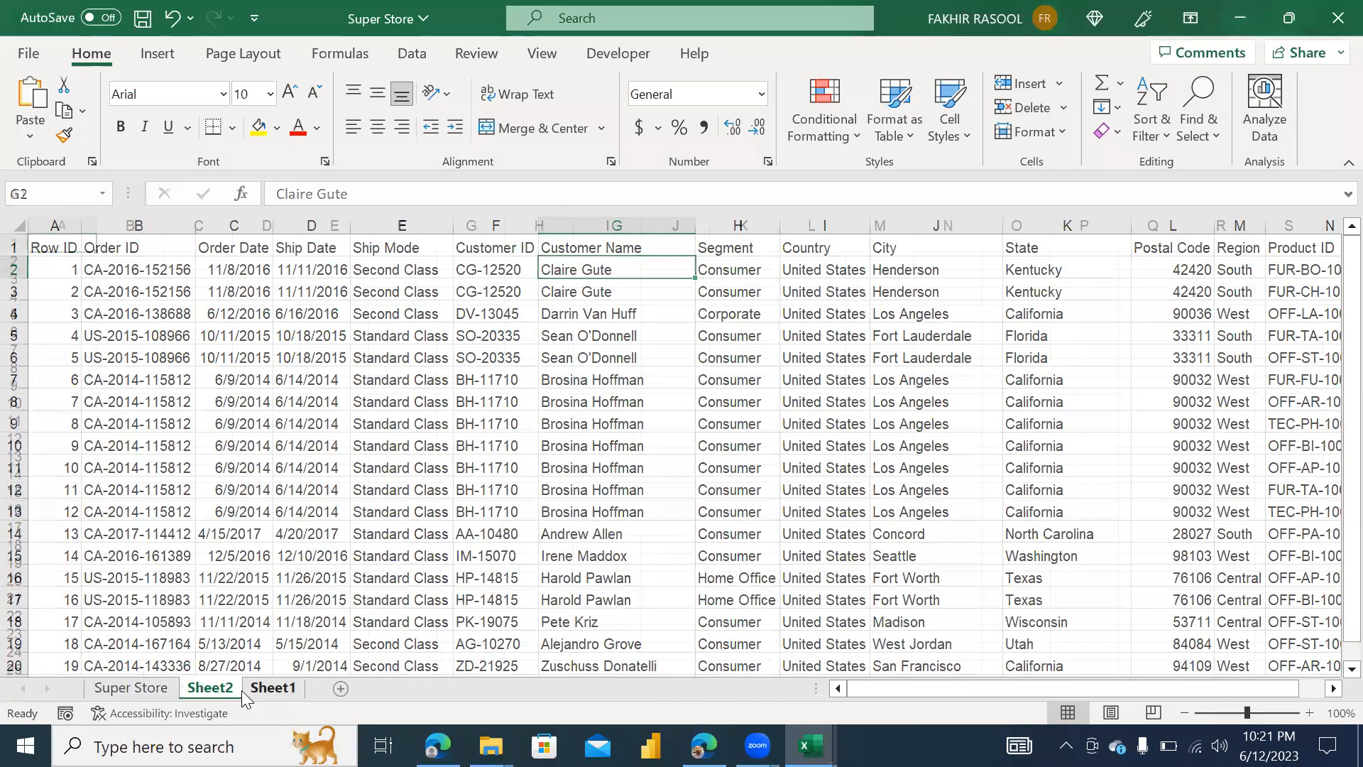
# Permanently delete Sheet1 from the workbook
pyautogui.click(270, 687)
pyautogui.rightClick(270, 687)
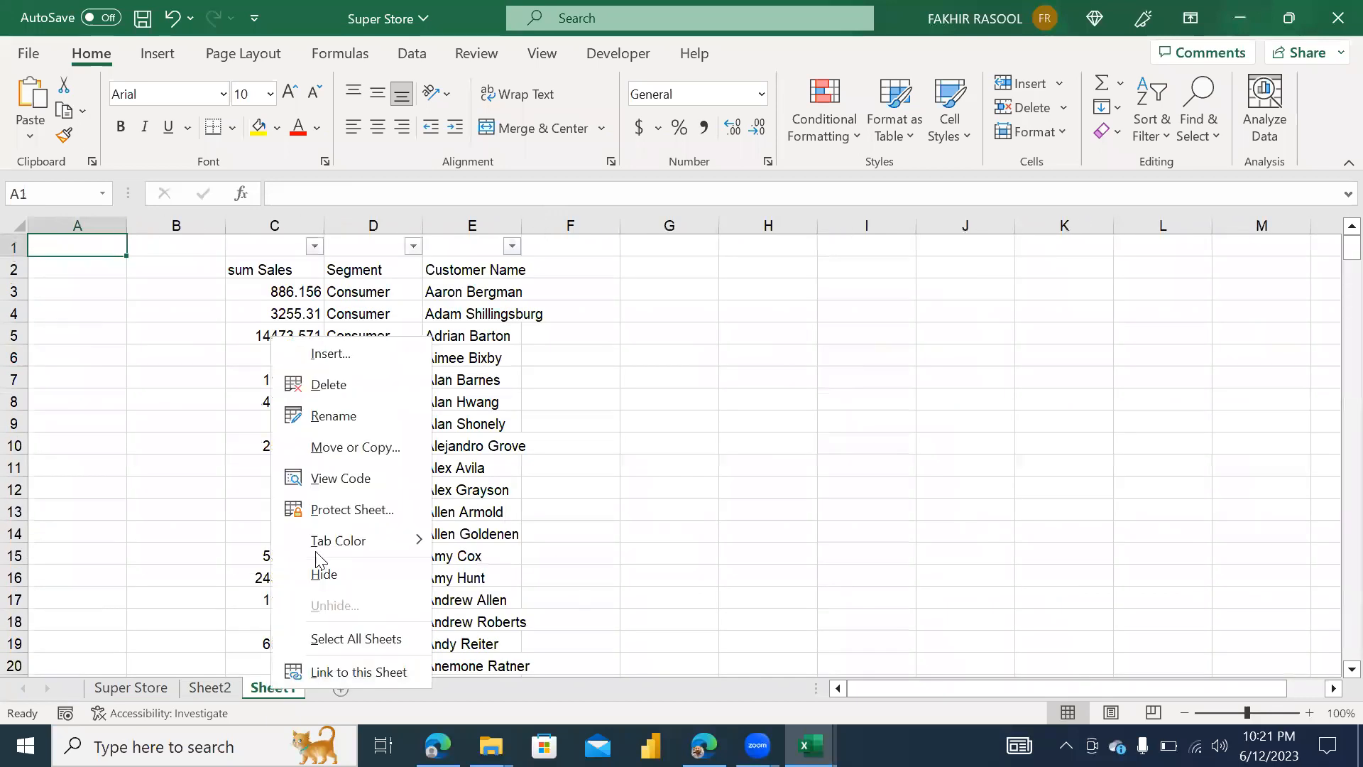
pyautogui.click(344, 387)
pyautogui.click(647, 433)
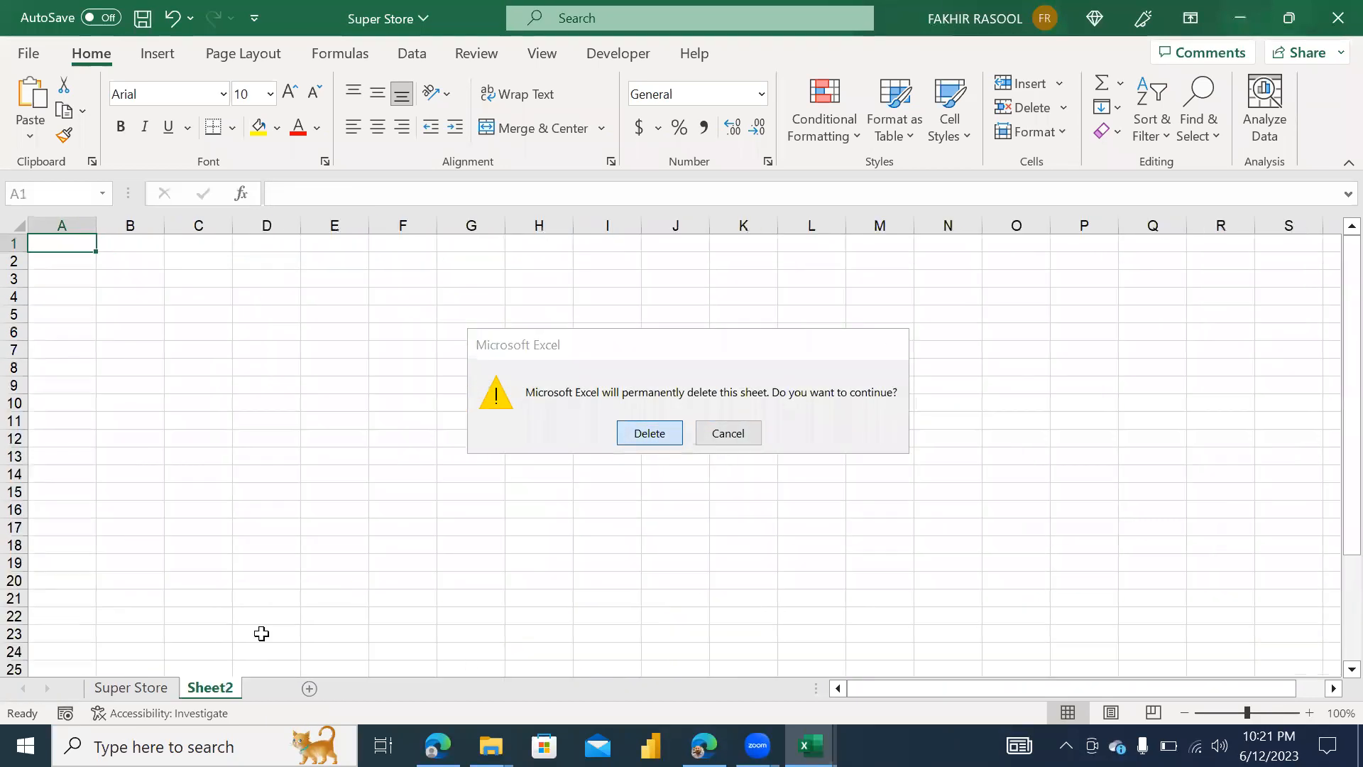
pyautogui.click(130, 687)
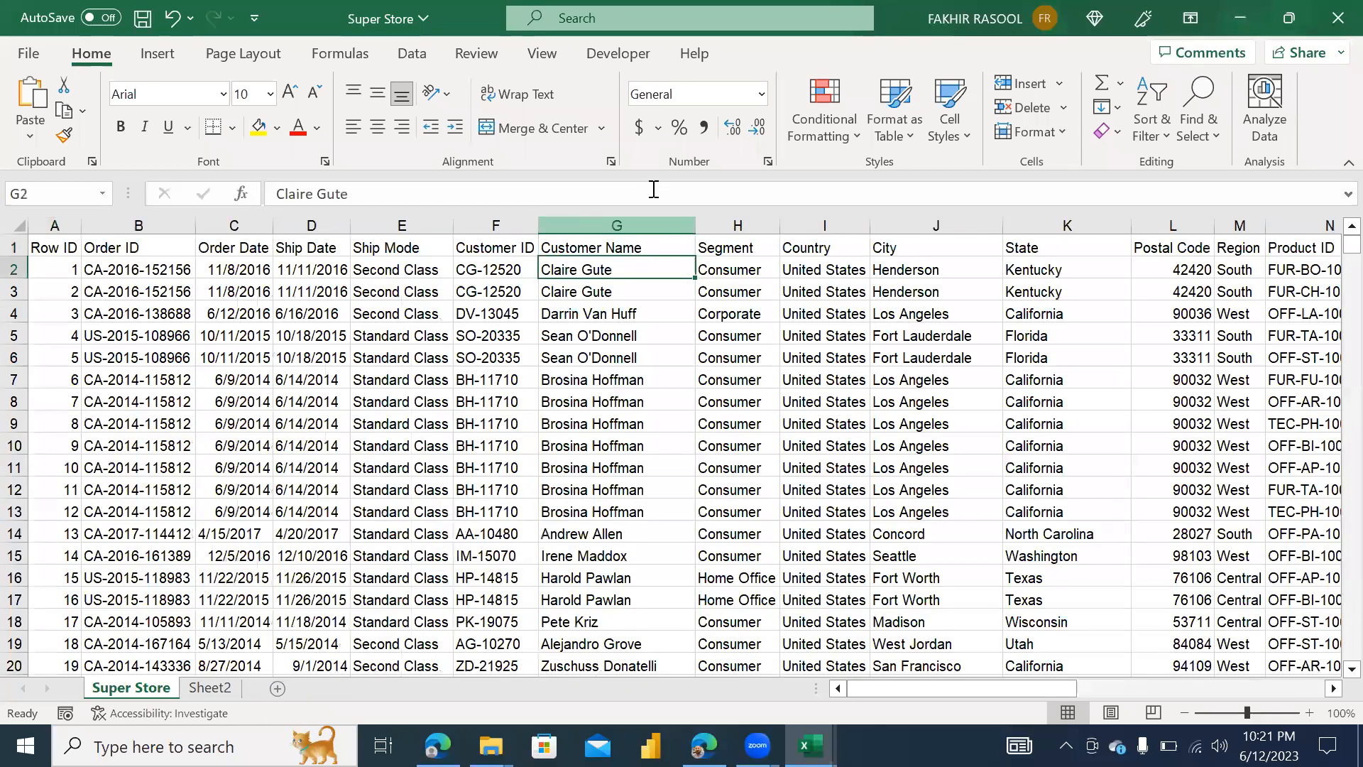
pyautogui.click(724, 225)
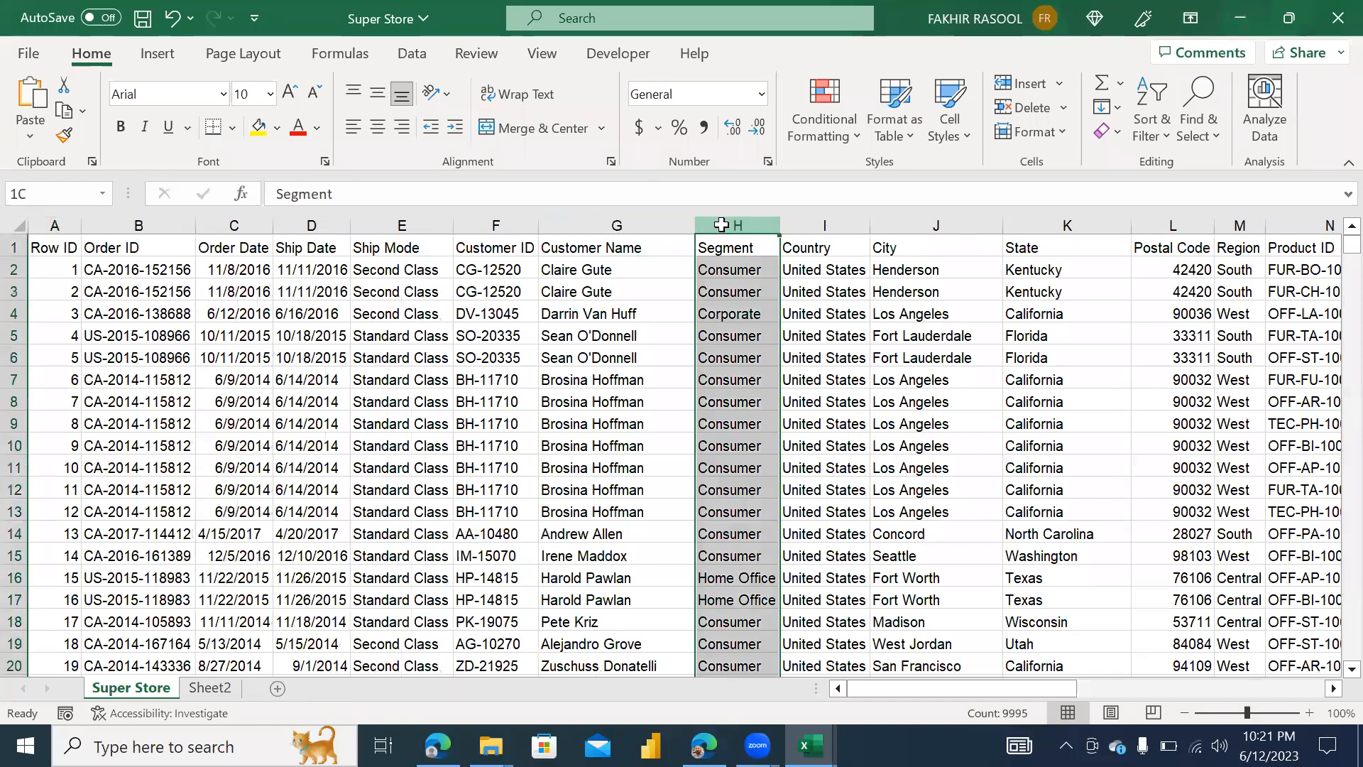
pyautogui.click(798, 225)
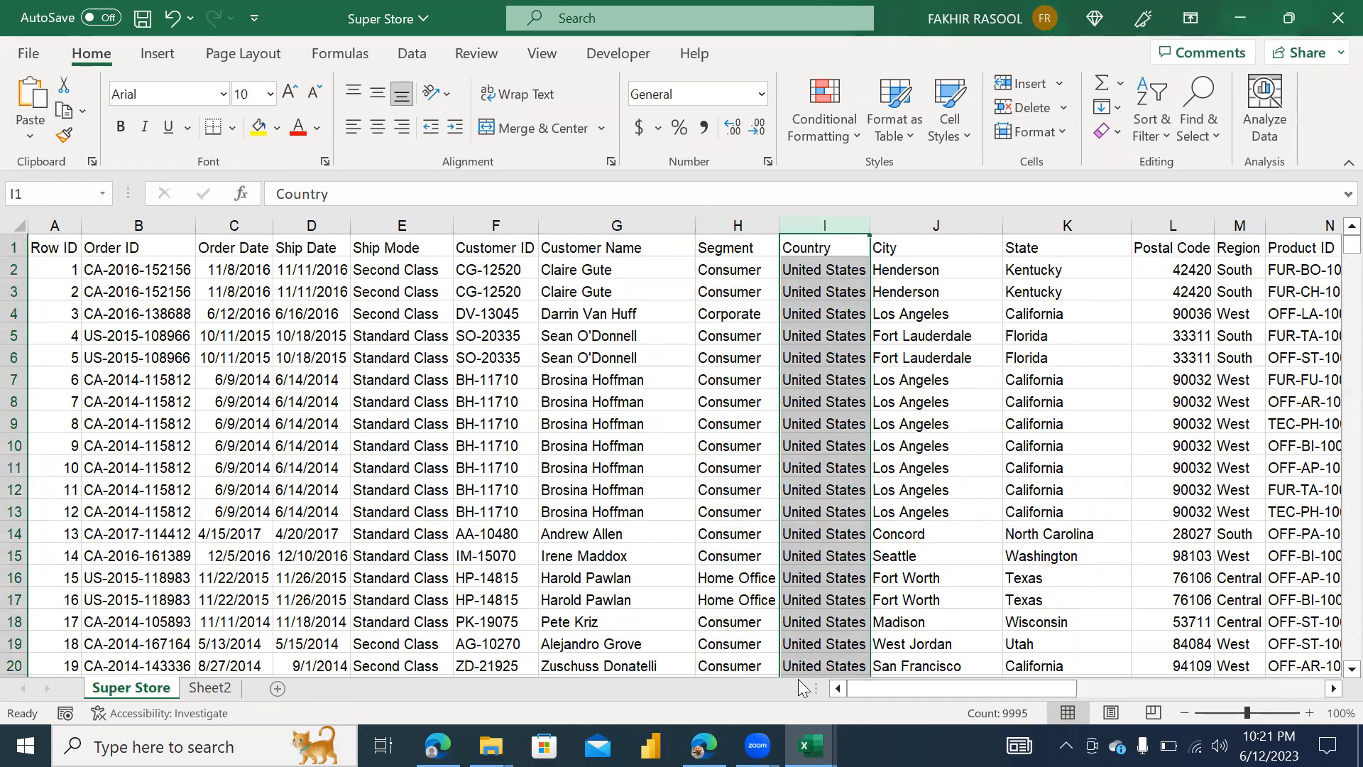
pyautogui.moveTo(875, 685); pyautogui.dragTo(587, 672)
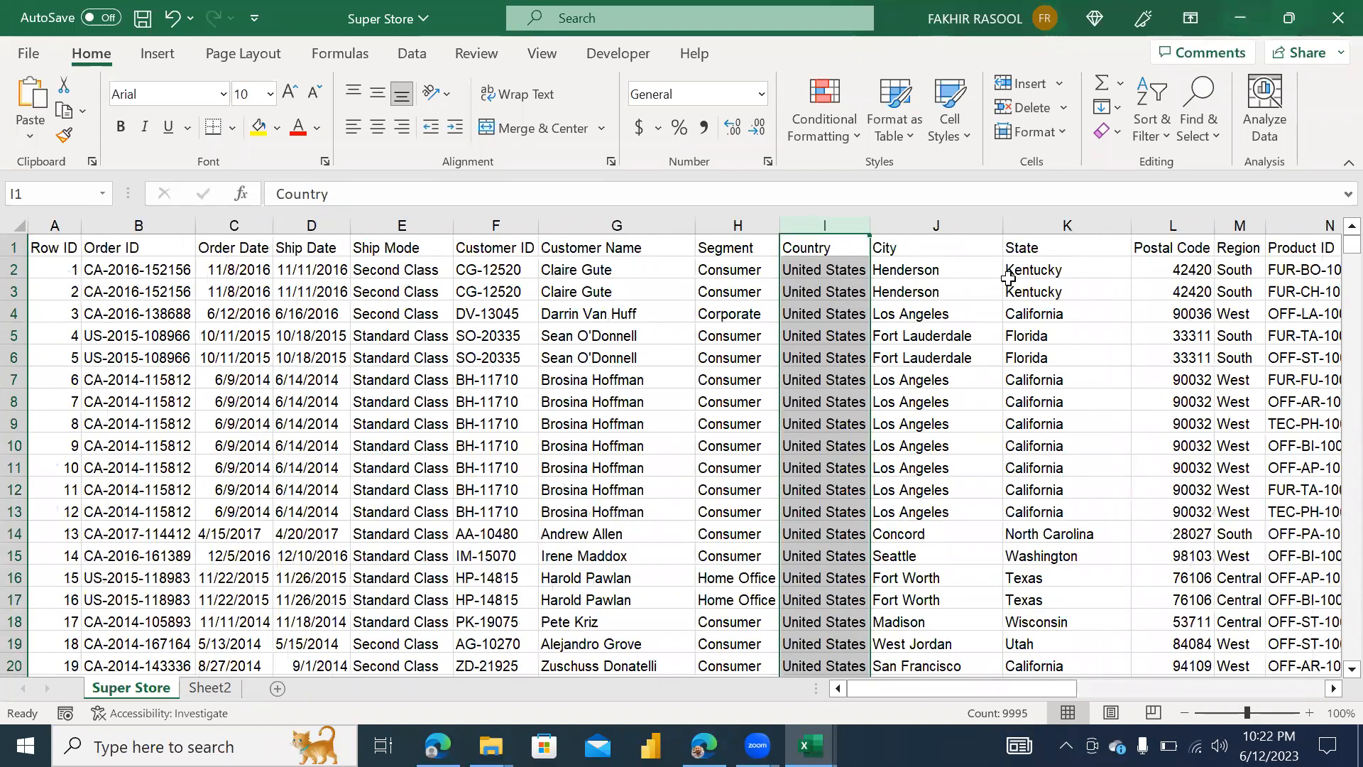
pyautogui.click(1235, 246)
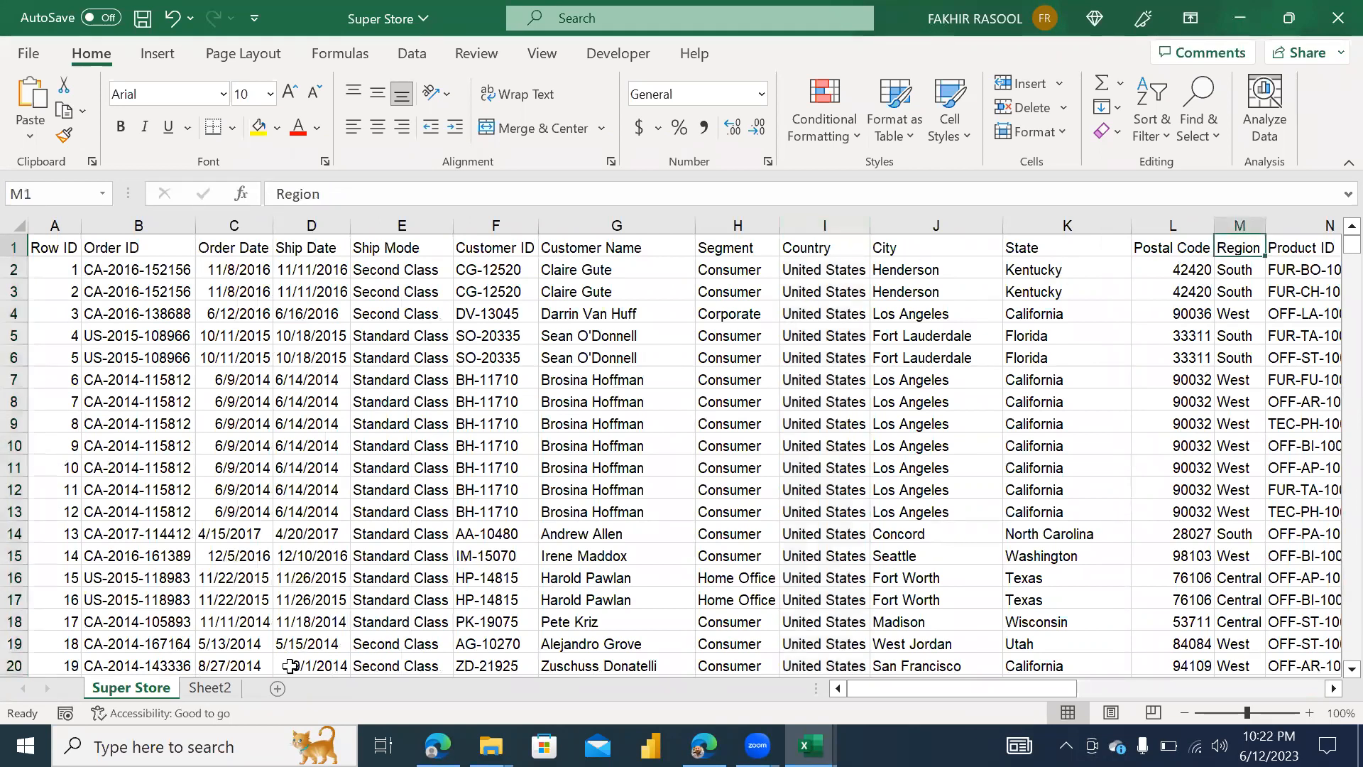
# In cell A1 of Sheet2, enter a UNIQUE formula over the whole Segment column of the Super Store sheet
pyautogui.click(213, 687)
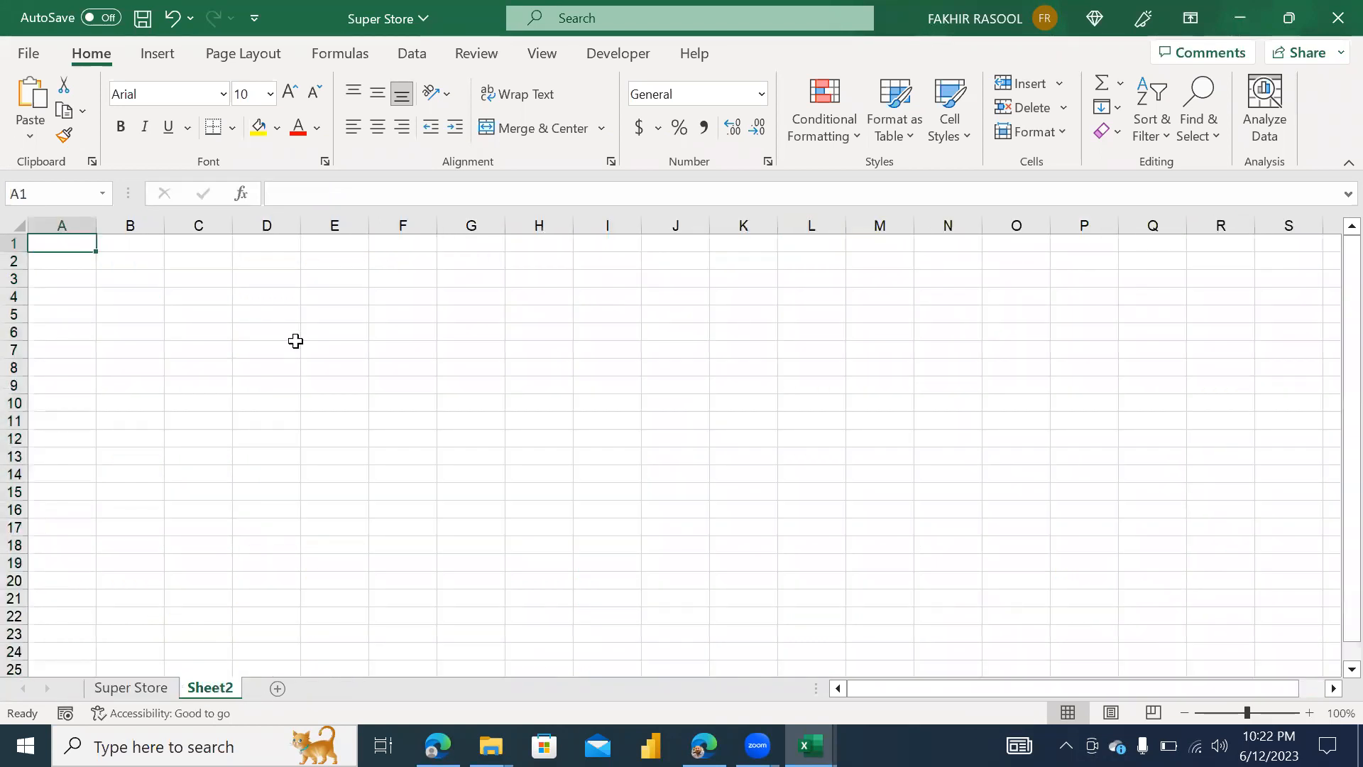
pyautogui.write('=uni')
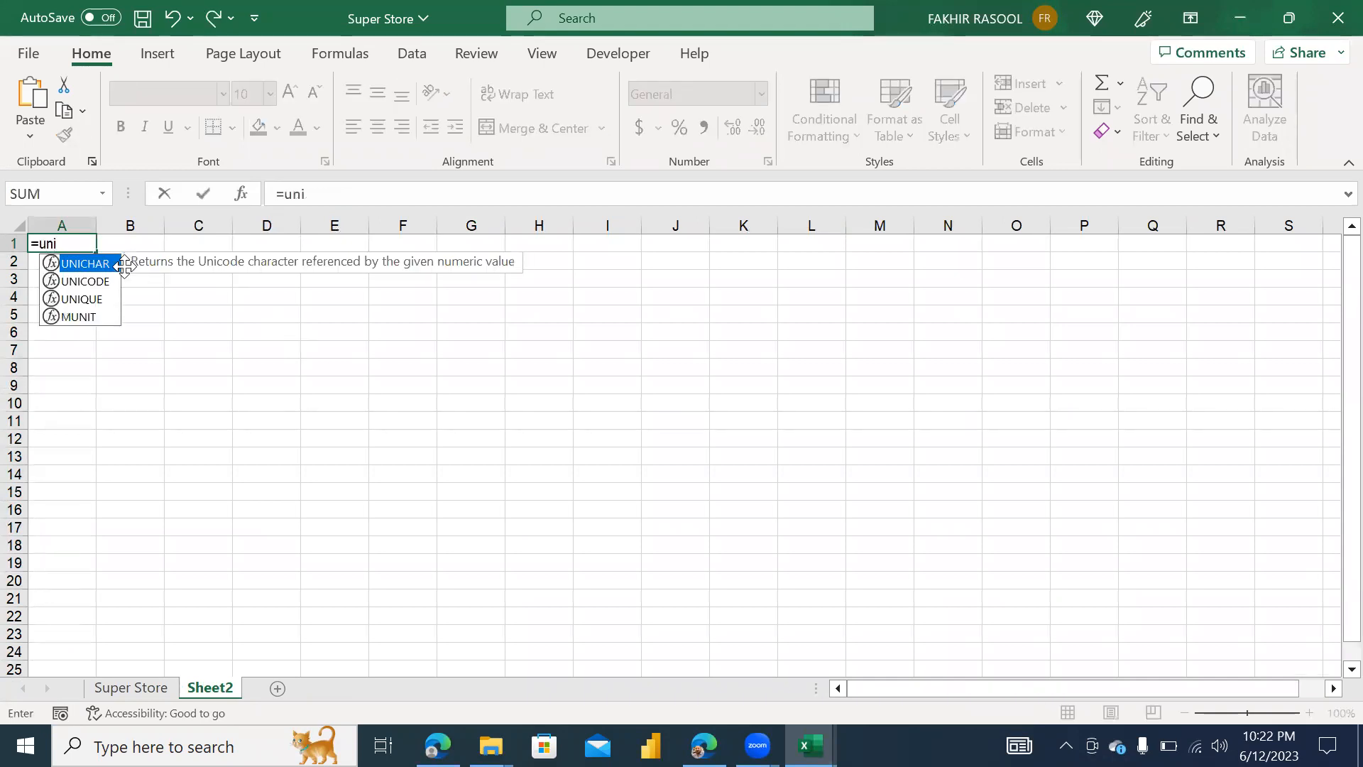
pyautogui.press('Down')
pyautogui.press('Down')
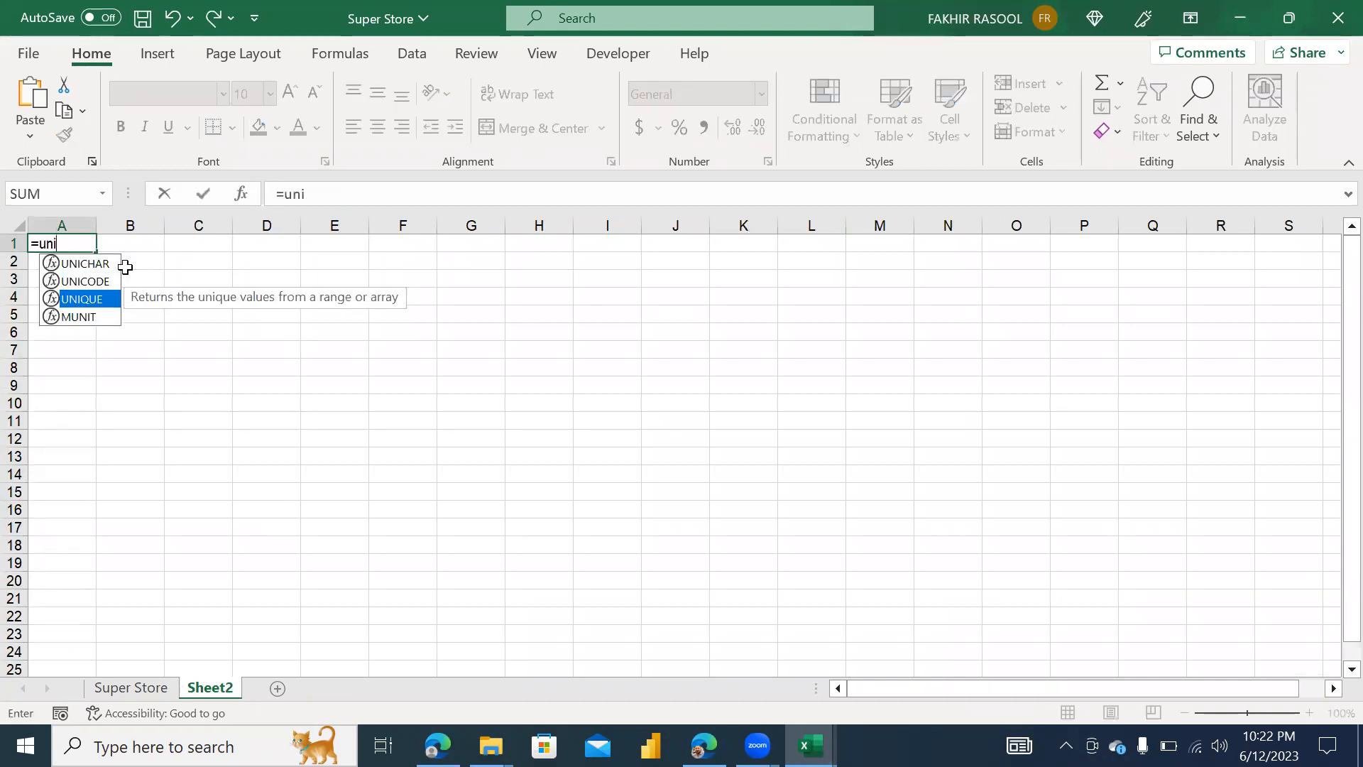
pyautogui.press('Tab')
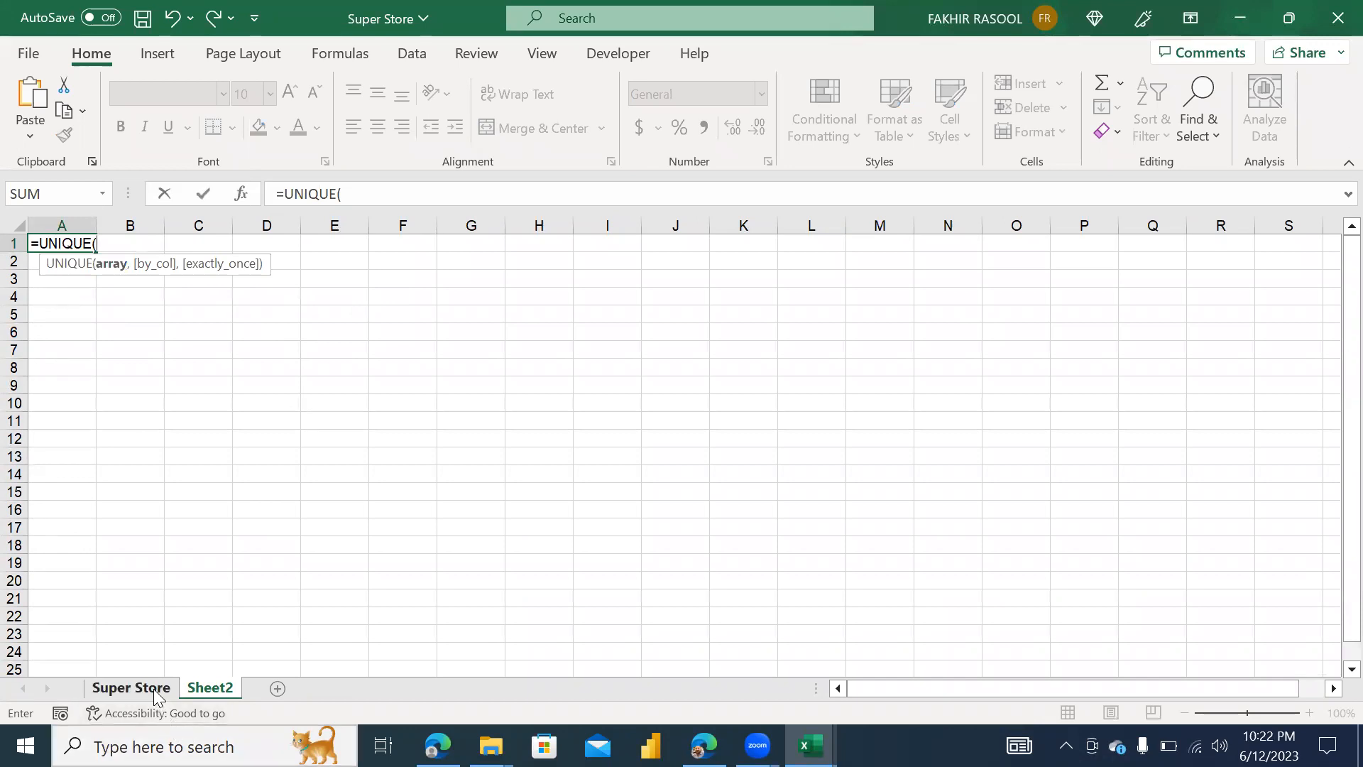
pyautogui.click(131, 688)
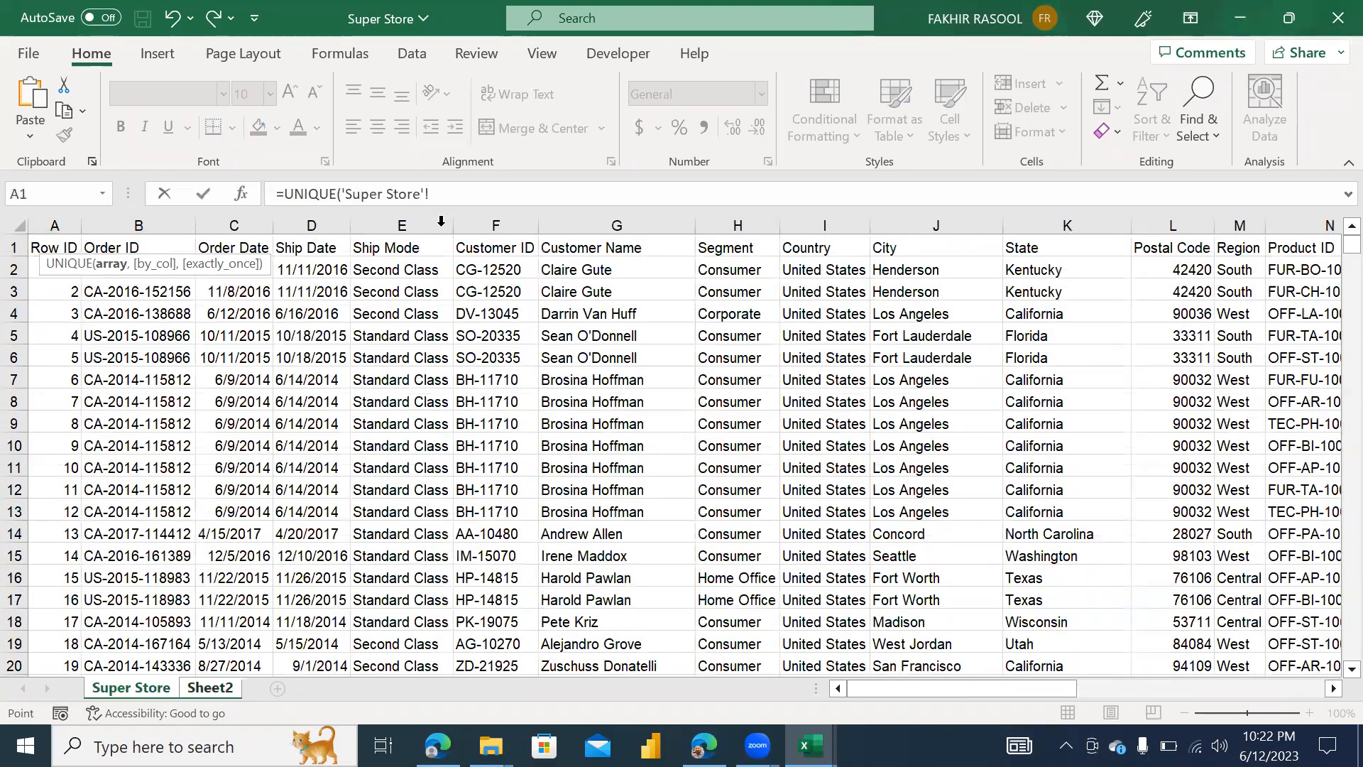
pyautogui.click(749, 220)
pyautogui.write(')')
pyautogui.press('Return')
# Enter the header Sales in cell B1, beside the Segment list
pyautogui.press('Right')
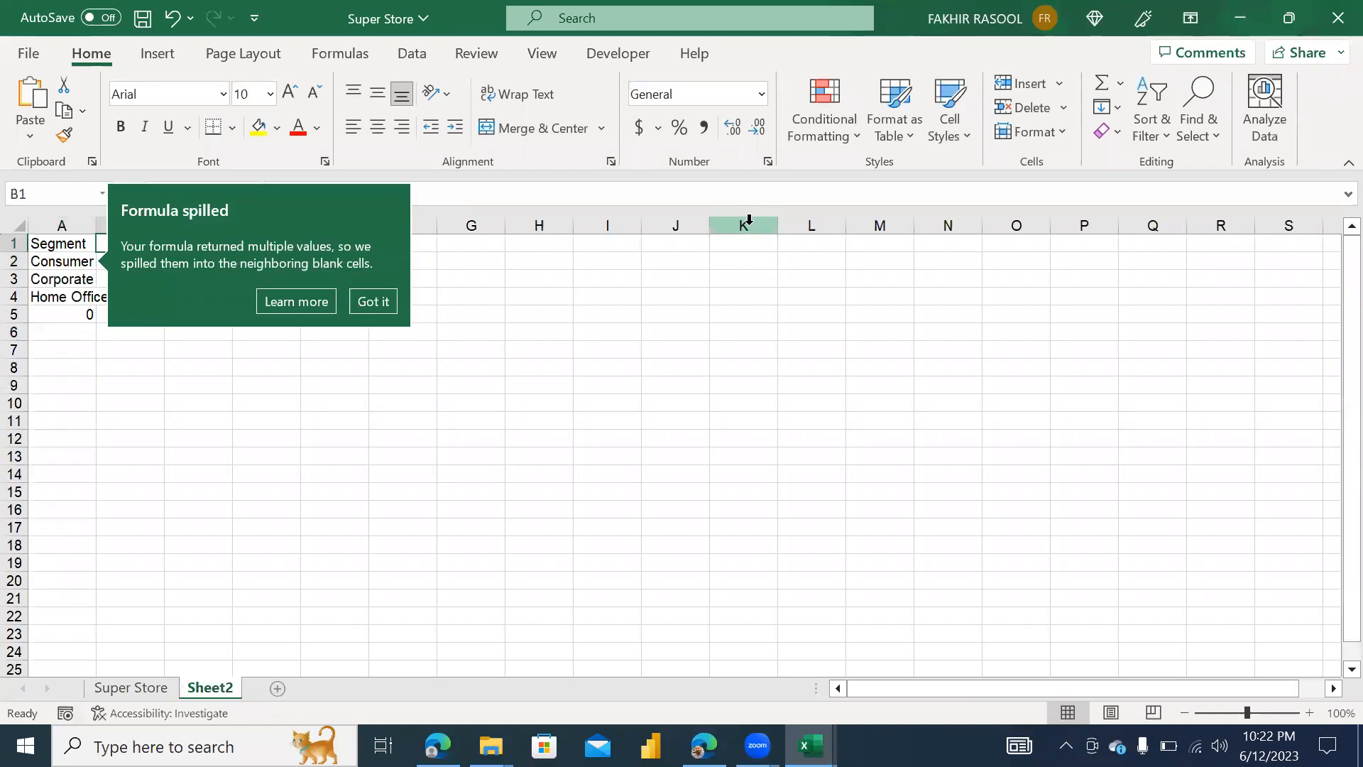
pyautogui.write('Sales')
pyautogui.press('Return')
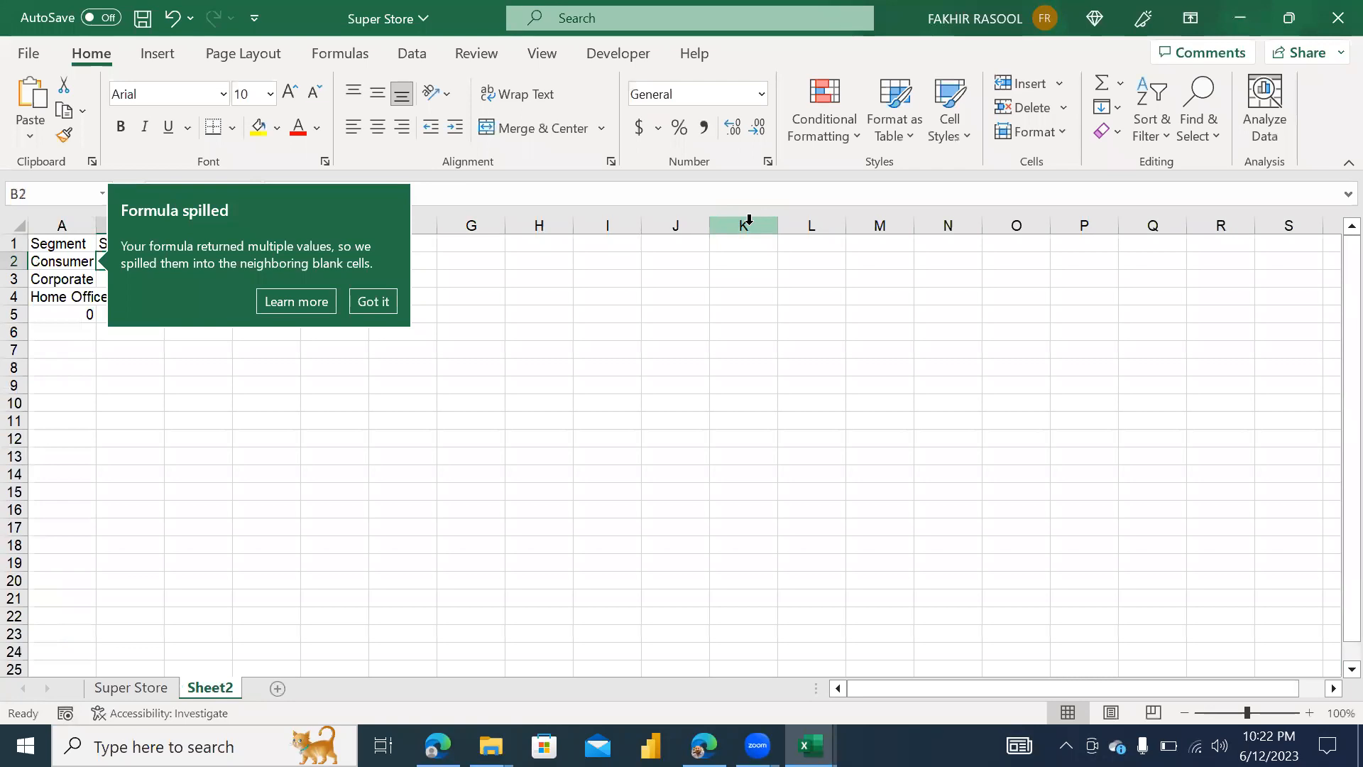
pyautogui.write('=sum')
pyautogui.press('Down')
pyautogui.press('Down')
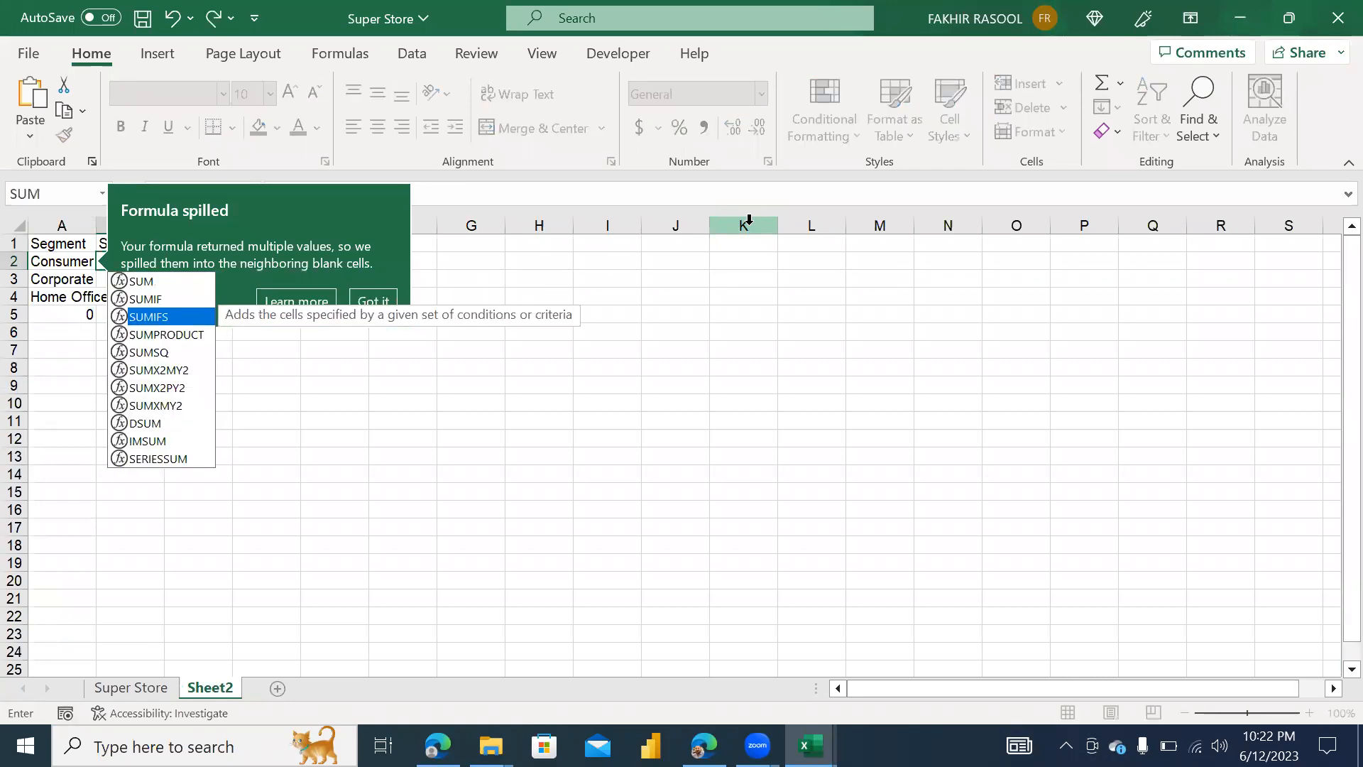
pyautogui.press('Tab')
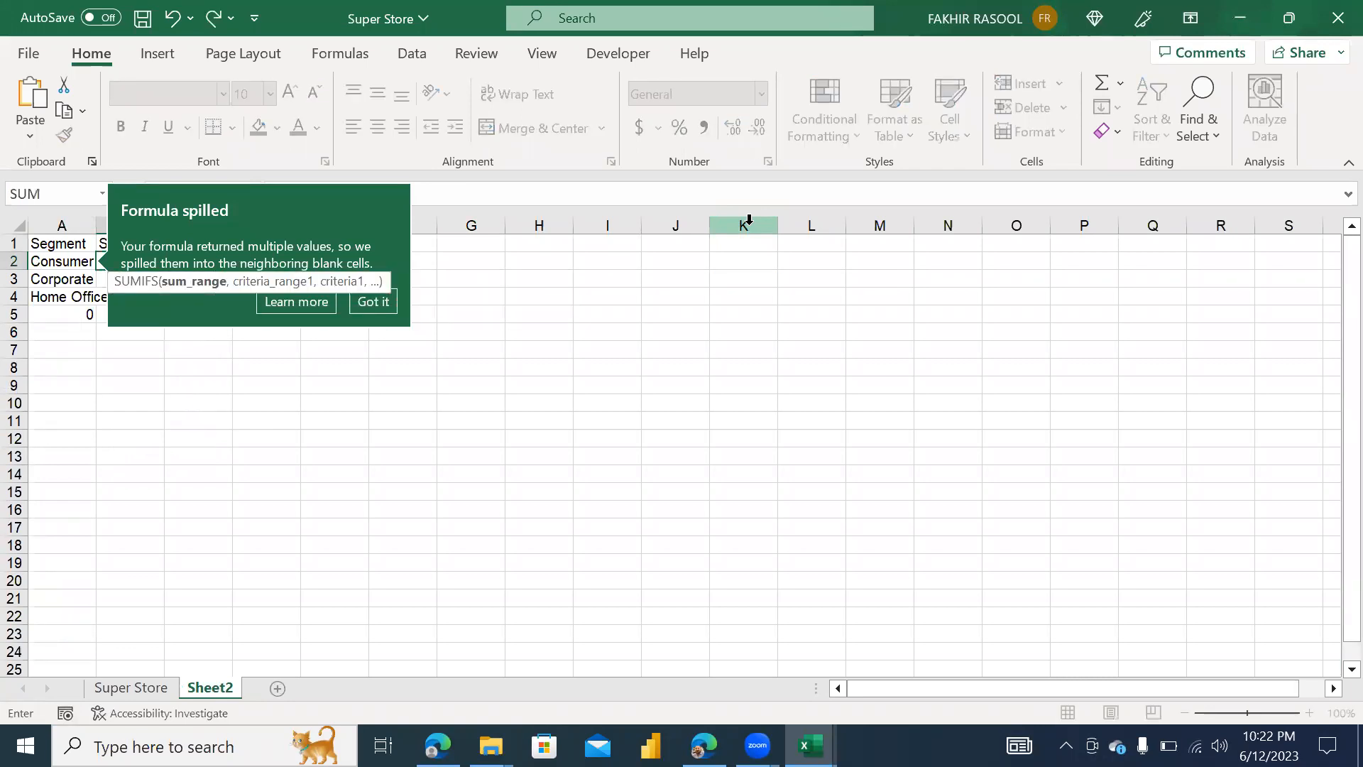
pyautogui.click(373, 302)
pyautogui.press('Escape')
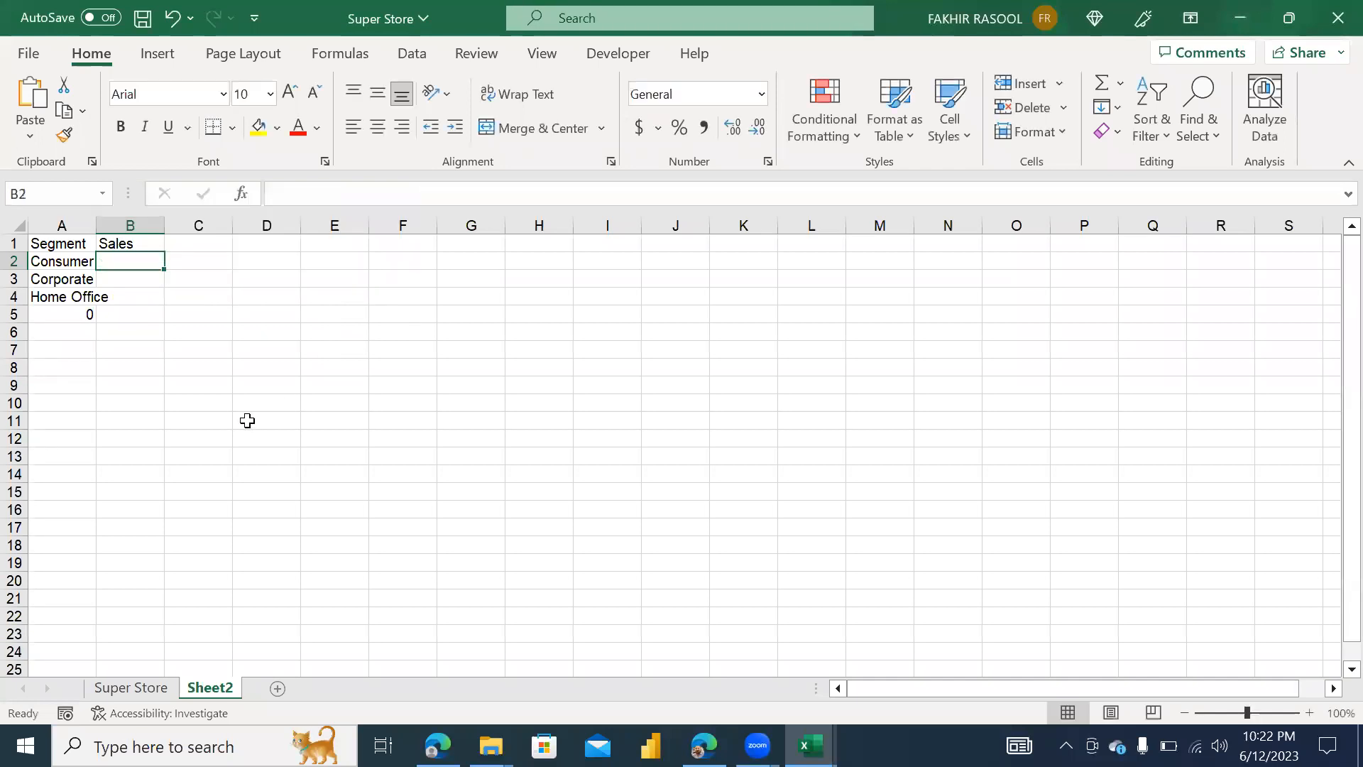
# Clear all contents from Sheet2
pyautogui.click(8, 224)
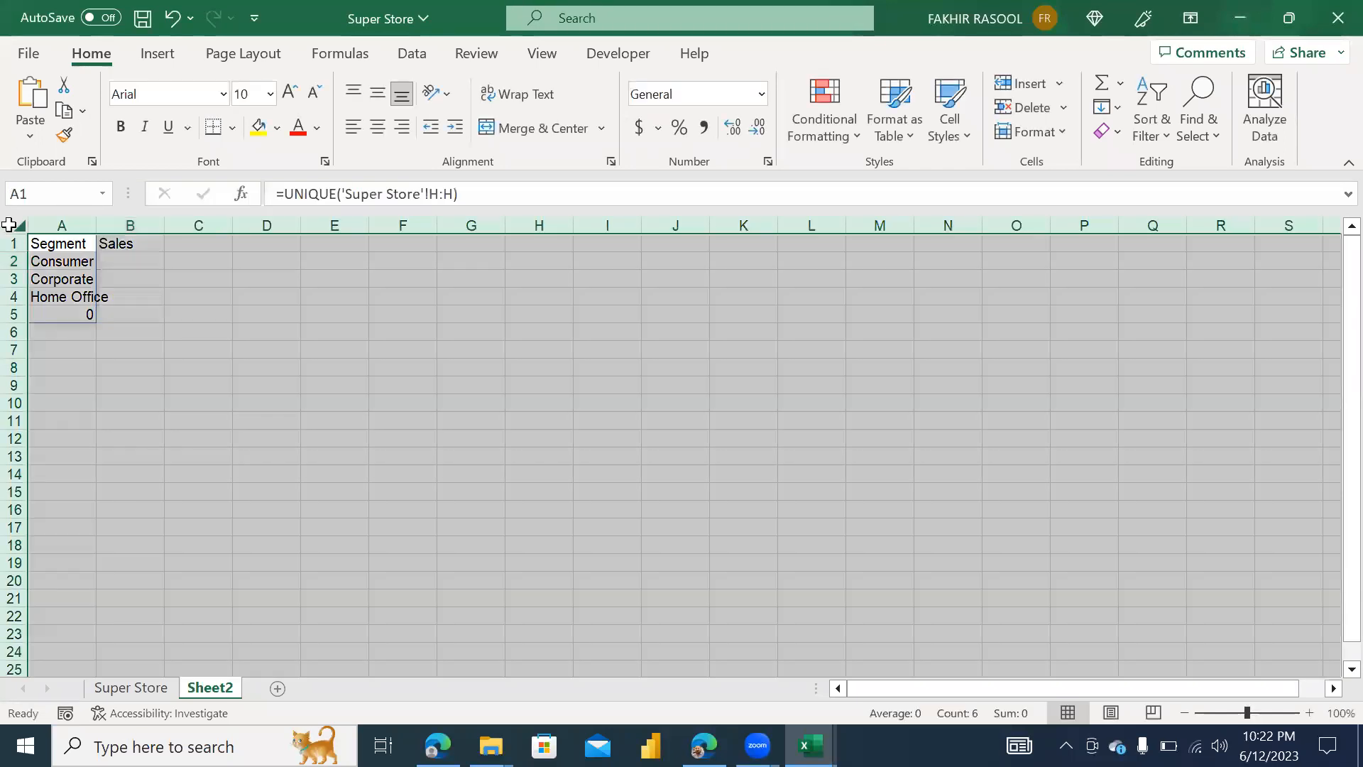
pyautogui.press('Delete')
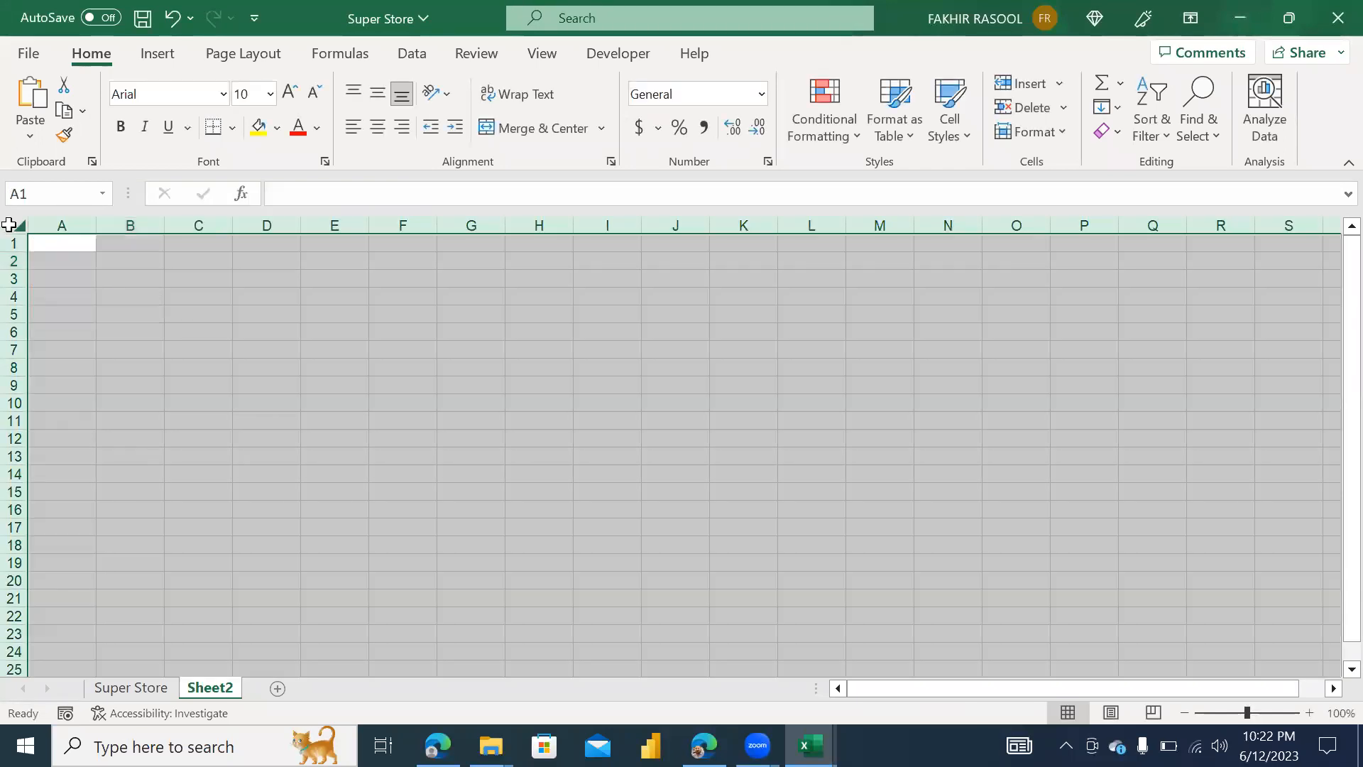
# Start recording a macro named TRG_Macro, stored in This Workbook
pyautogui.click(605, 55)
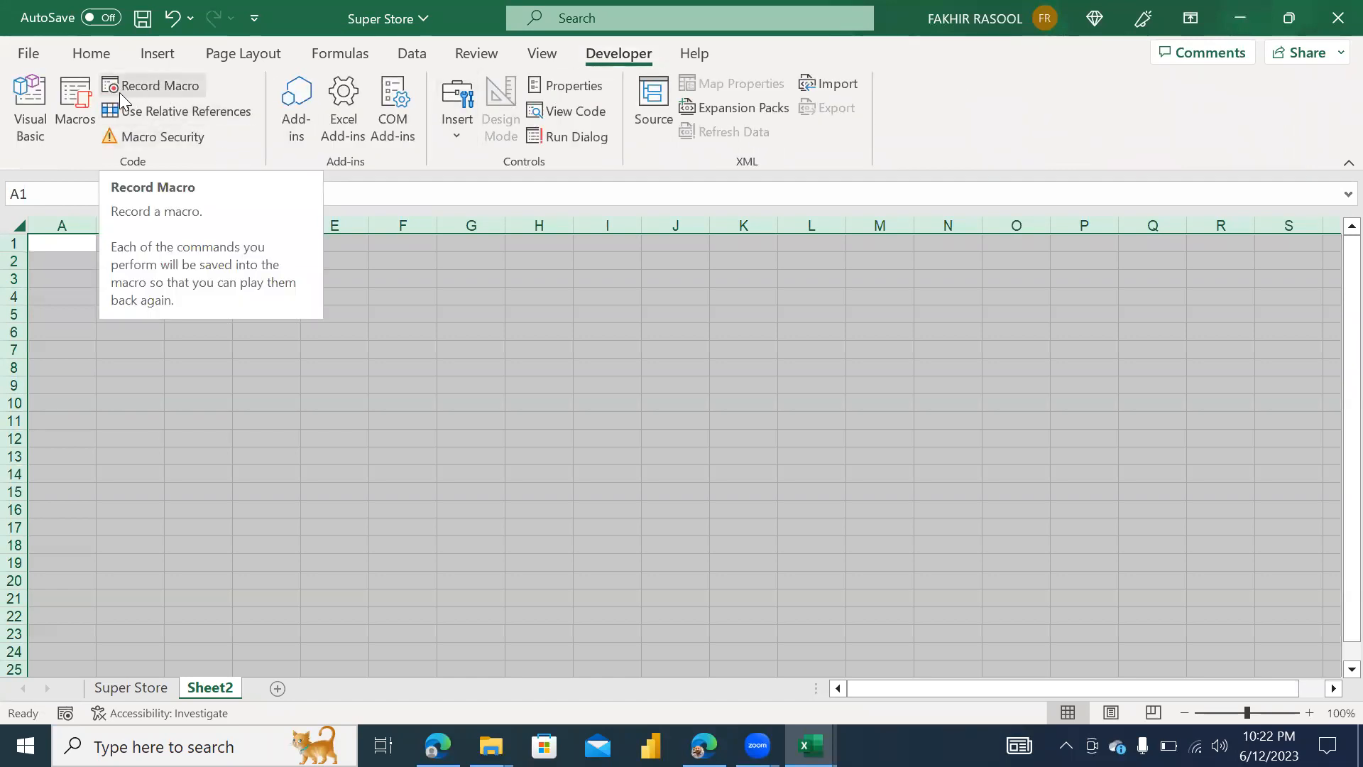
pyautogui.click(156, 88)
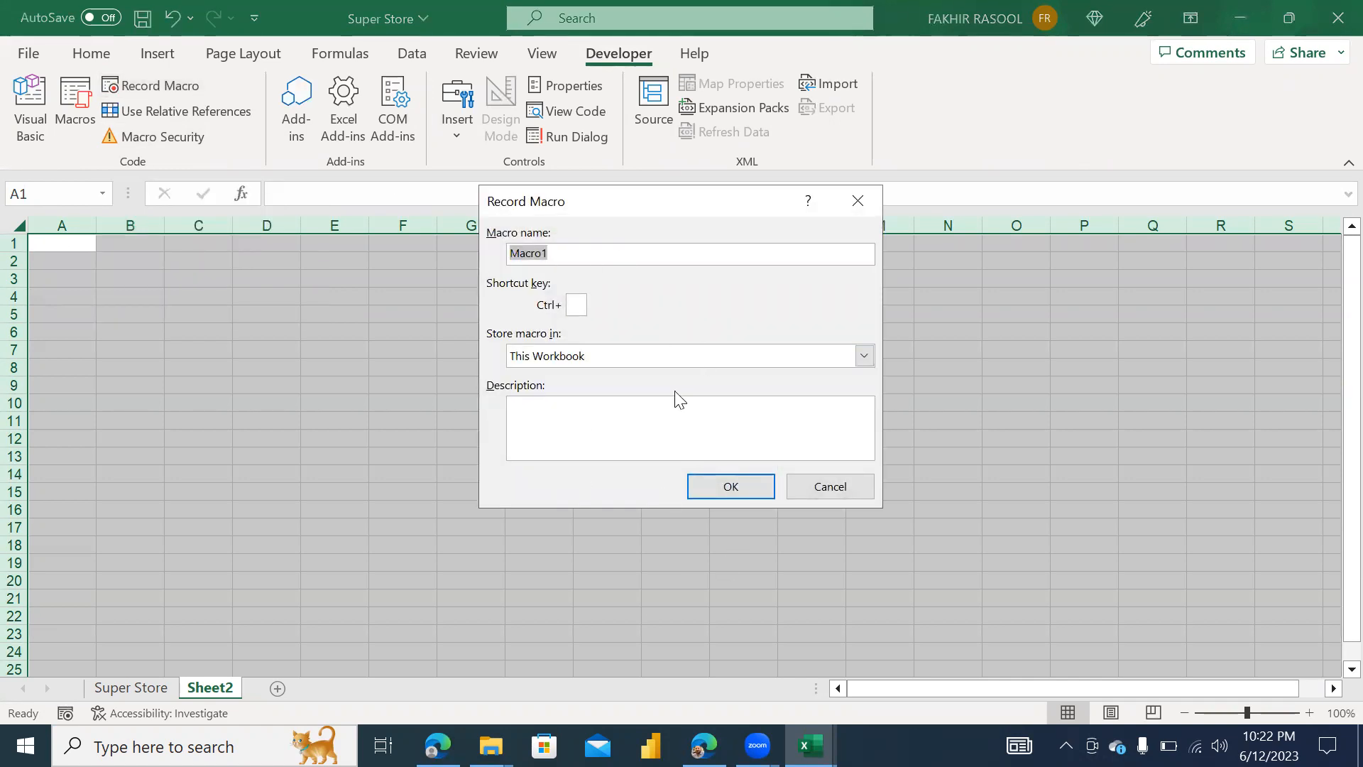
pyautogui.click(568, 252)
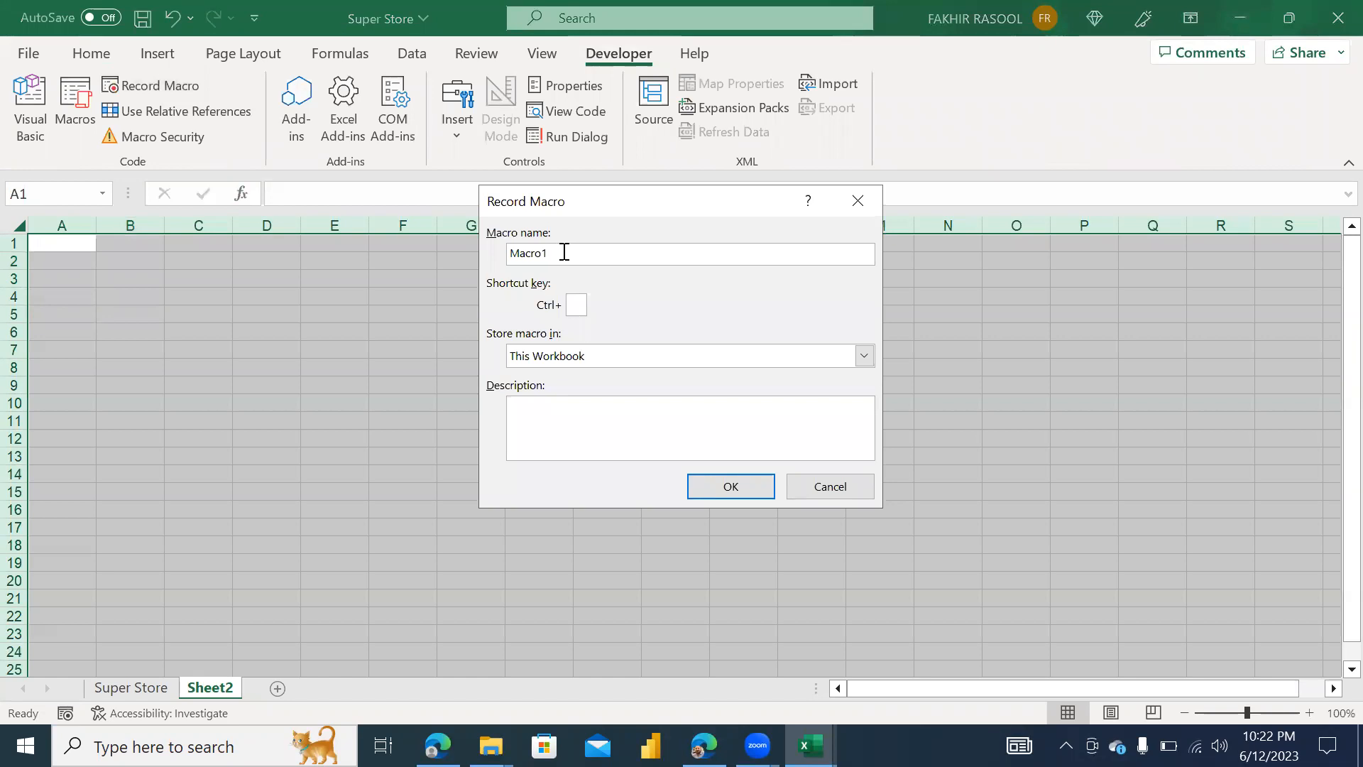
pyautogui.press('BackSpace')
pyautogui.press('BackSpace')
pyautogui.press('BackSpace')
pyautogui.press('BackSpace')
pyautogui.write('TRG_')
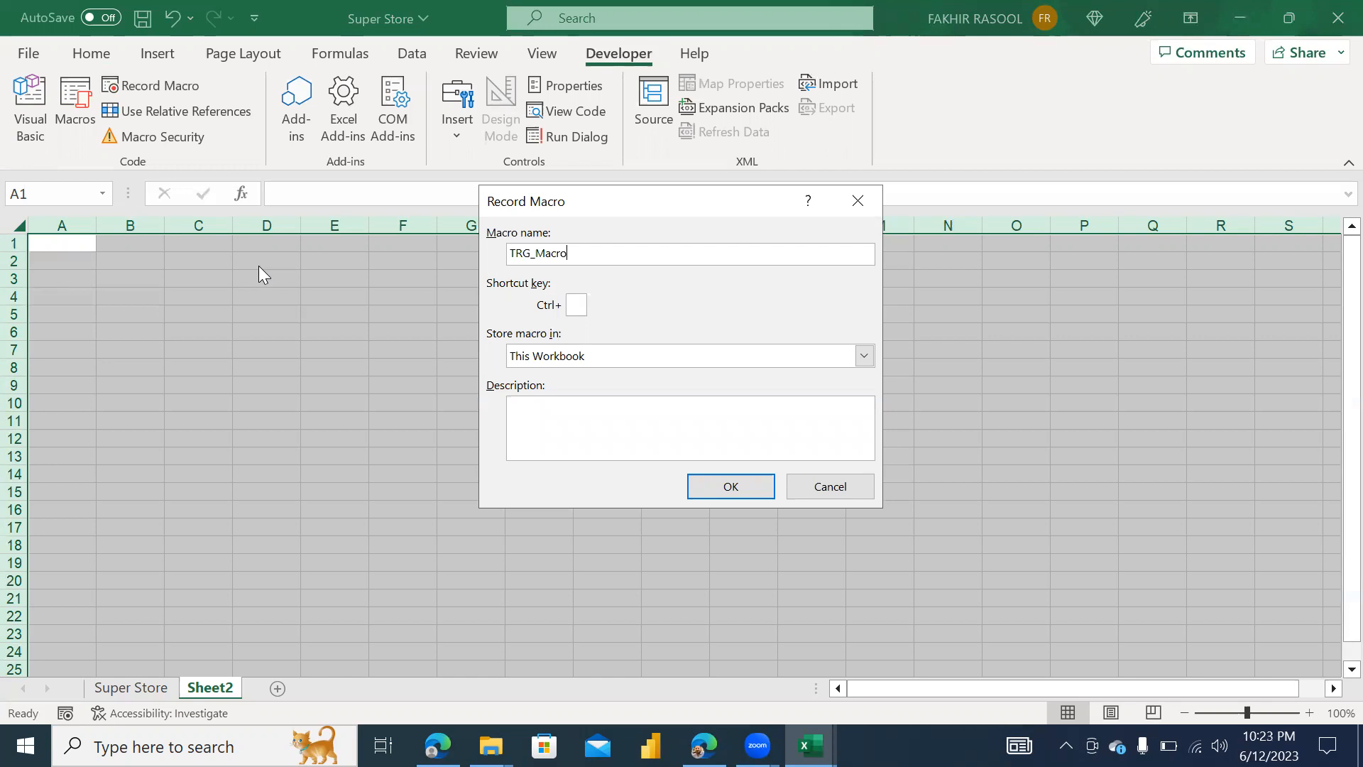
pyautogui.click(578, 310)
pyautogui.click(583, 359)
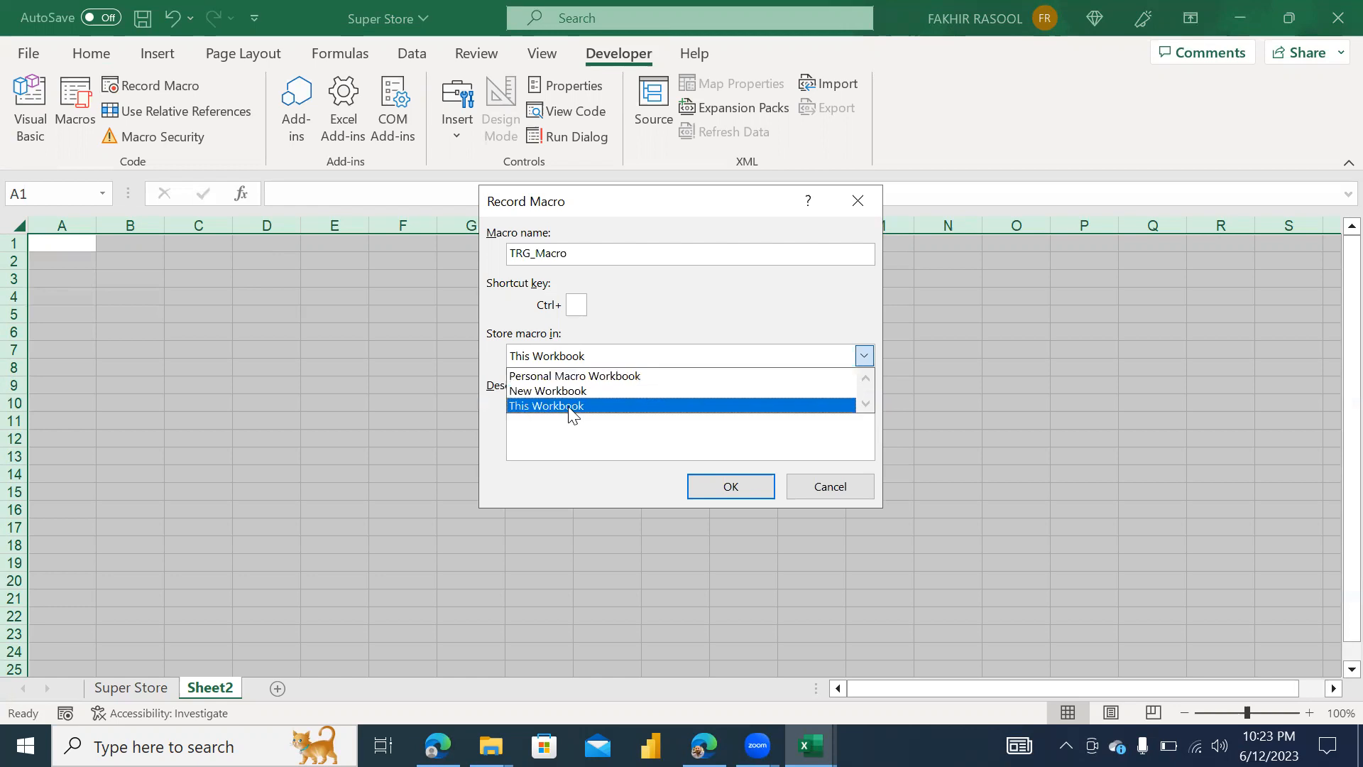
pyautogui.click(565, 437)
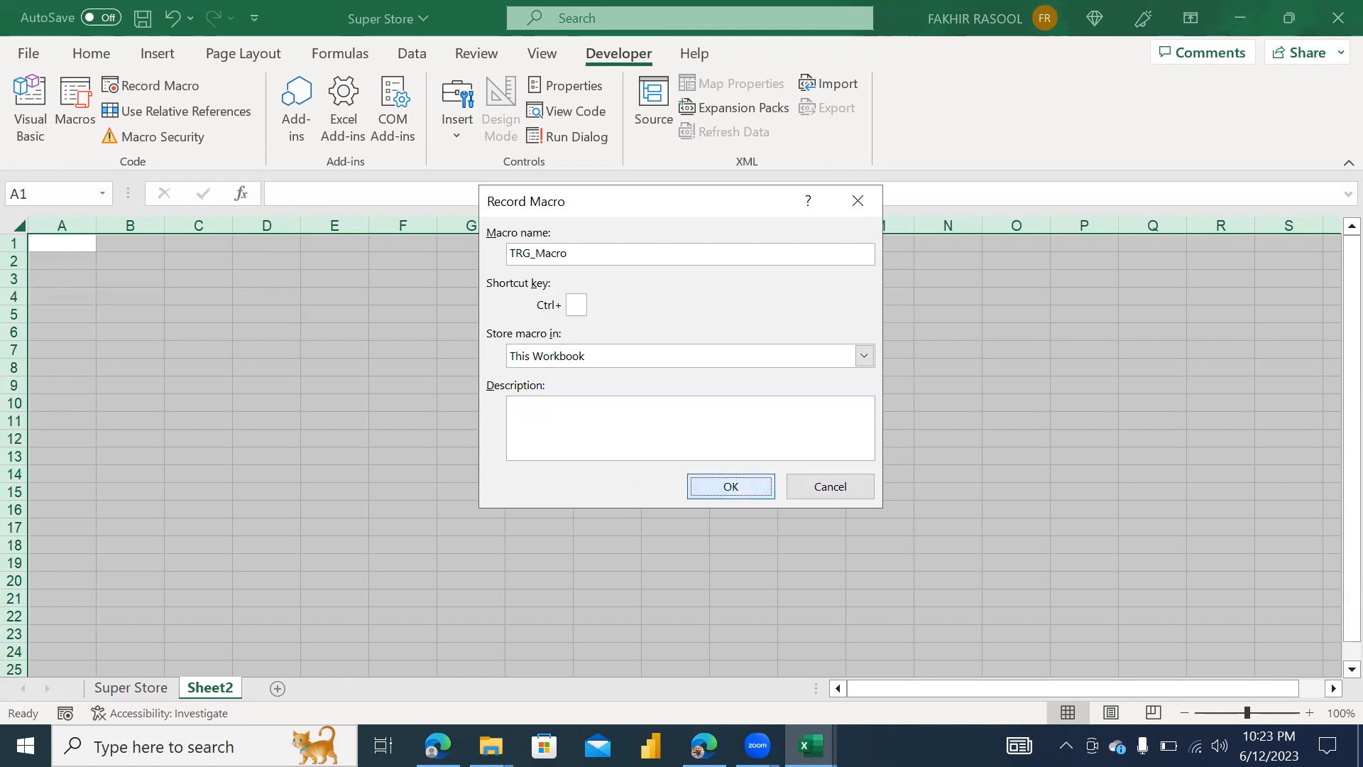
pyautogui.click(742, 485)
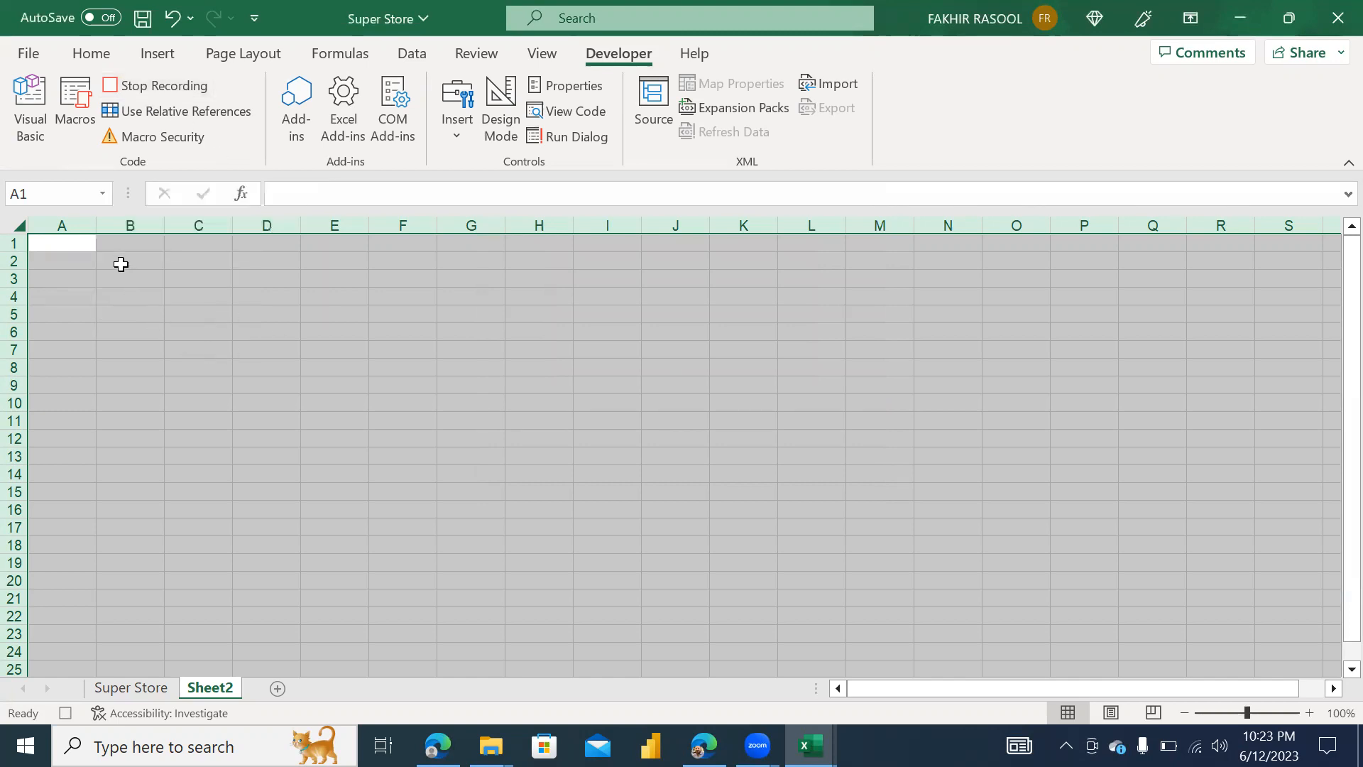
# In cell B2 of Sheet2, enter a UNIQUE formula over the Segment range H1:H9995 of the Super Store sheet
pyautogui.click(109, 263)
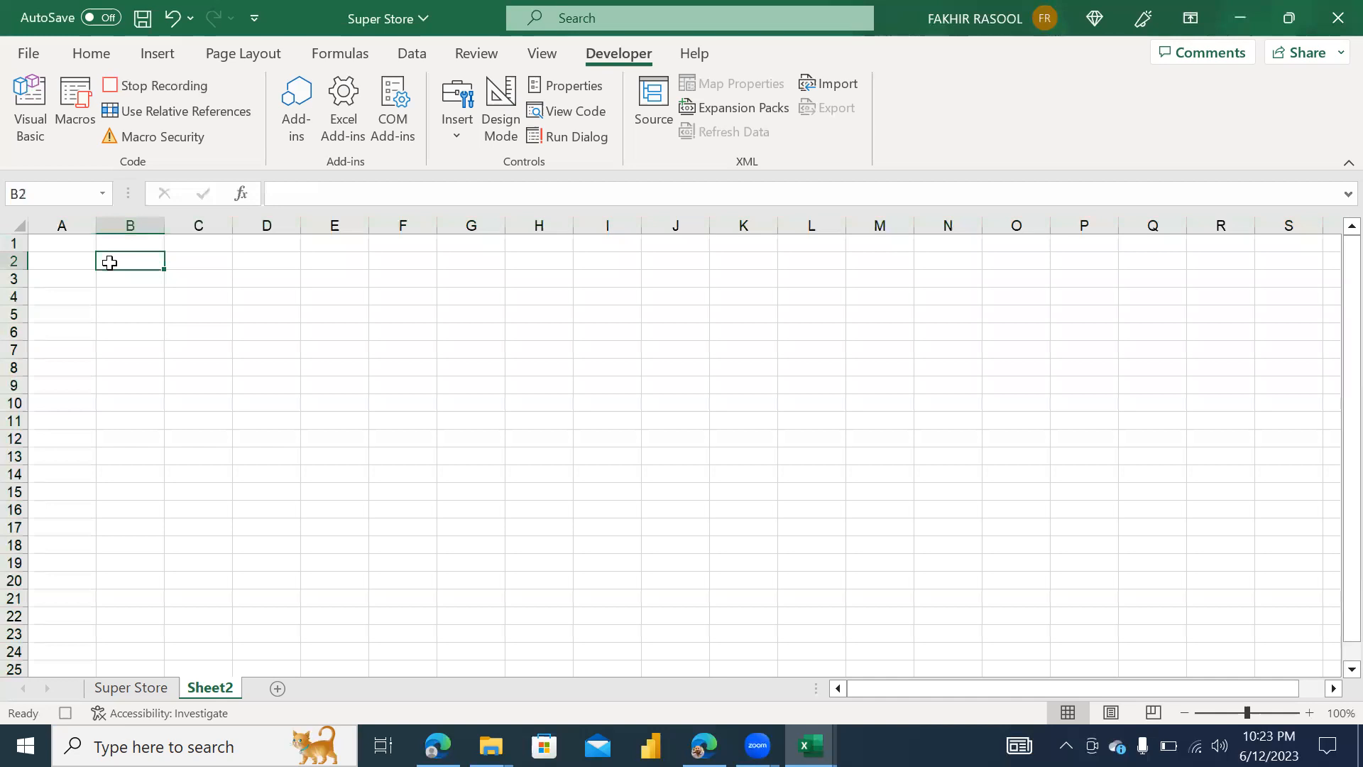
pyautogui.write('=sum')
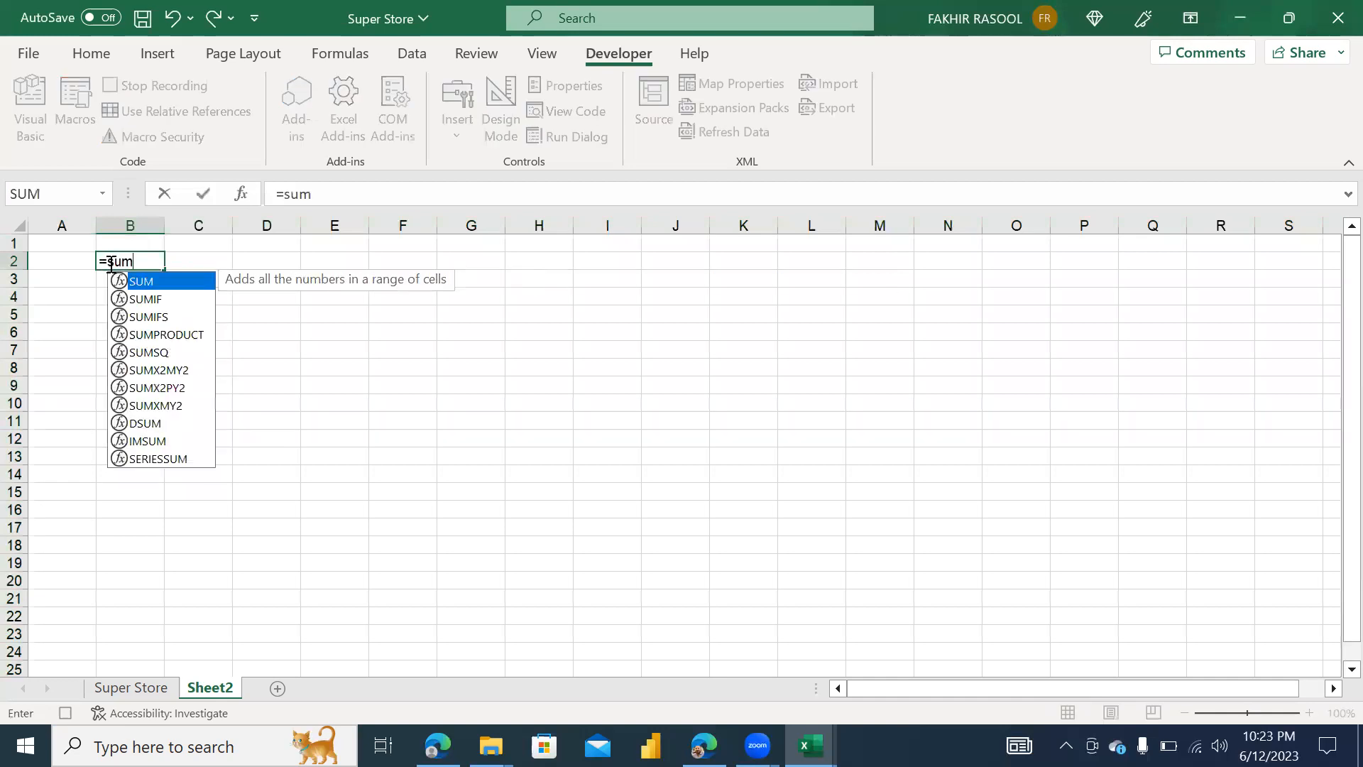
pyautogui.press('BackSpace')
pyautogui.press('BackSpace')
pyautogui.press('BackSpace')
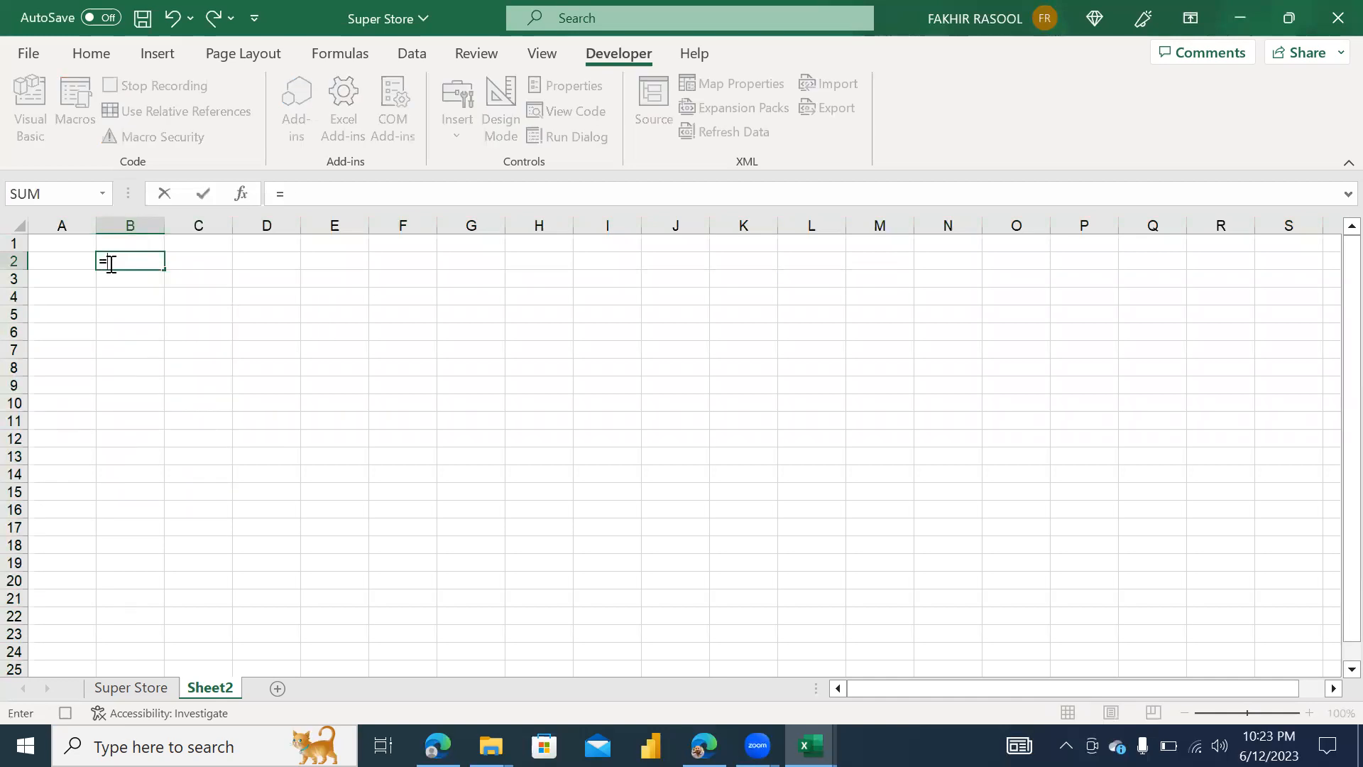
pyautogui.write('un')
pyautogui.press('Down')
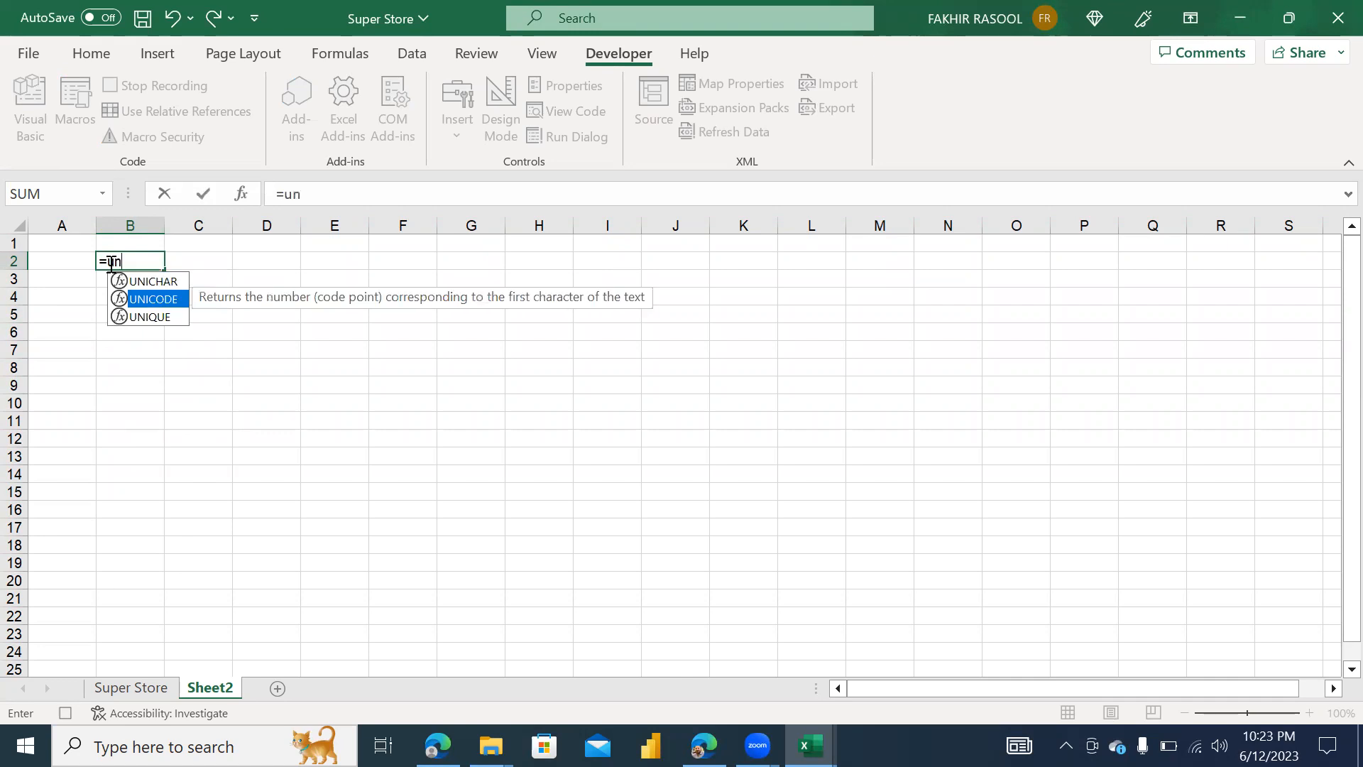
pyautogui.press('Down')
pyautogui.press('Tab')
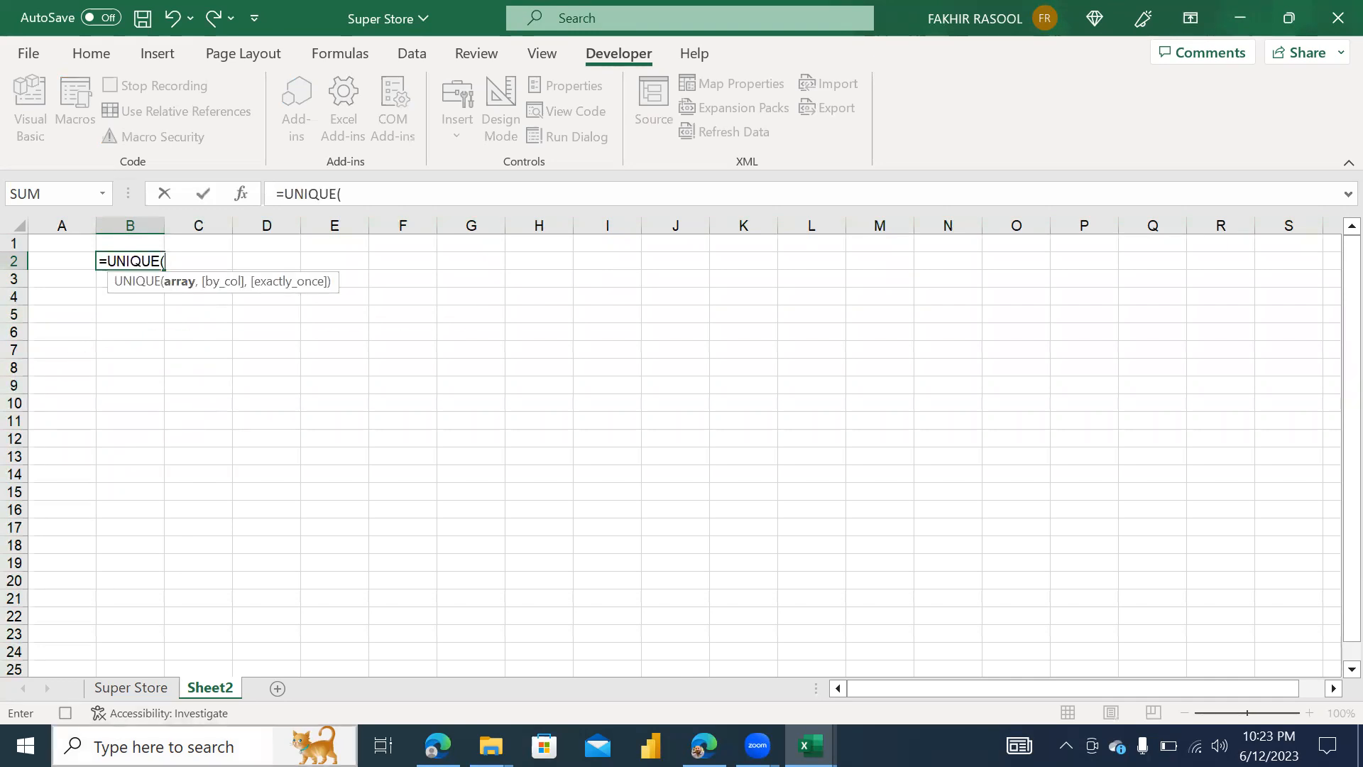
pyautogui.click(154, 689)
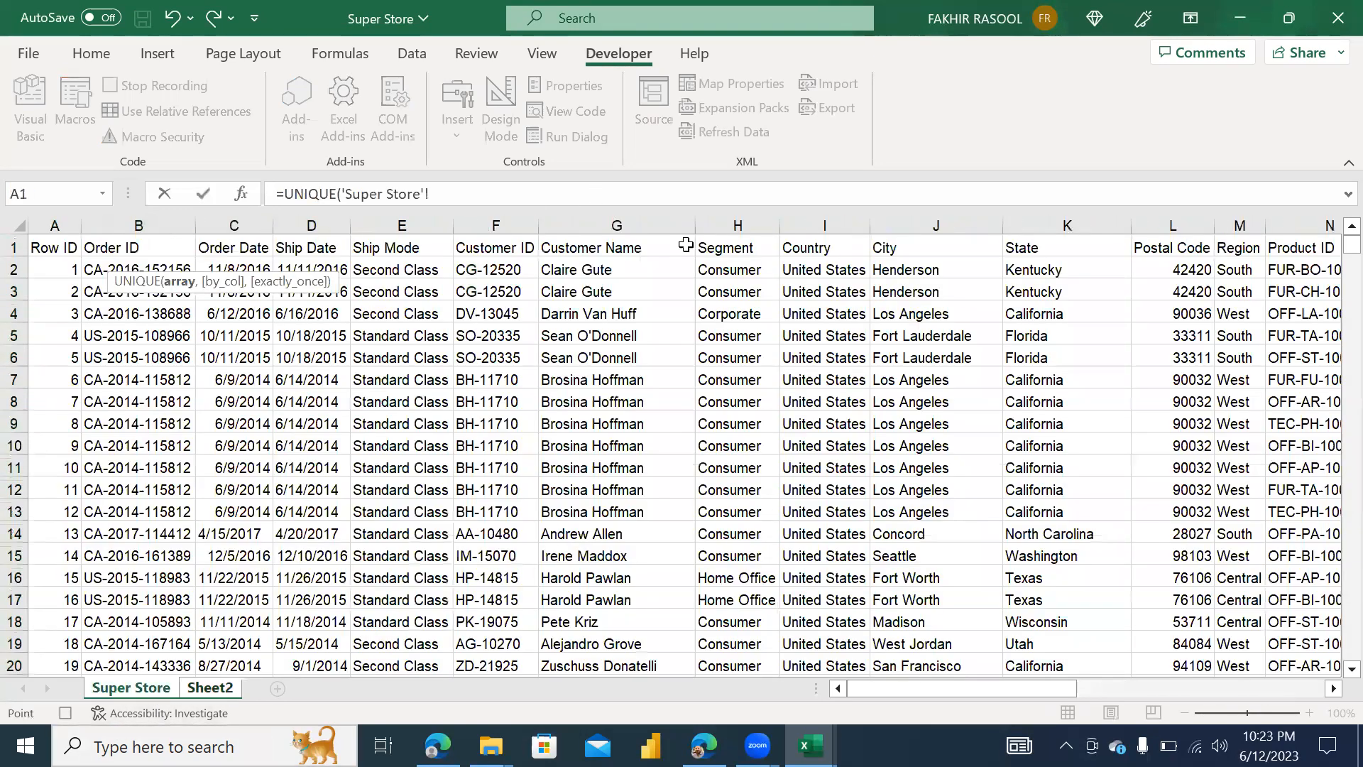
pyautogui.click(741, 248)
pyautogui.hotkey('ctrl', 'shift', 'Down')
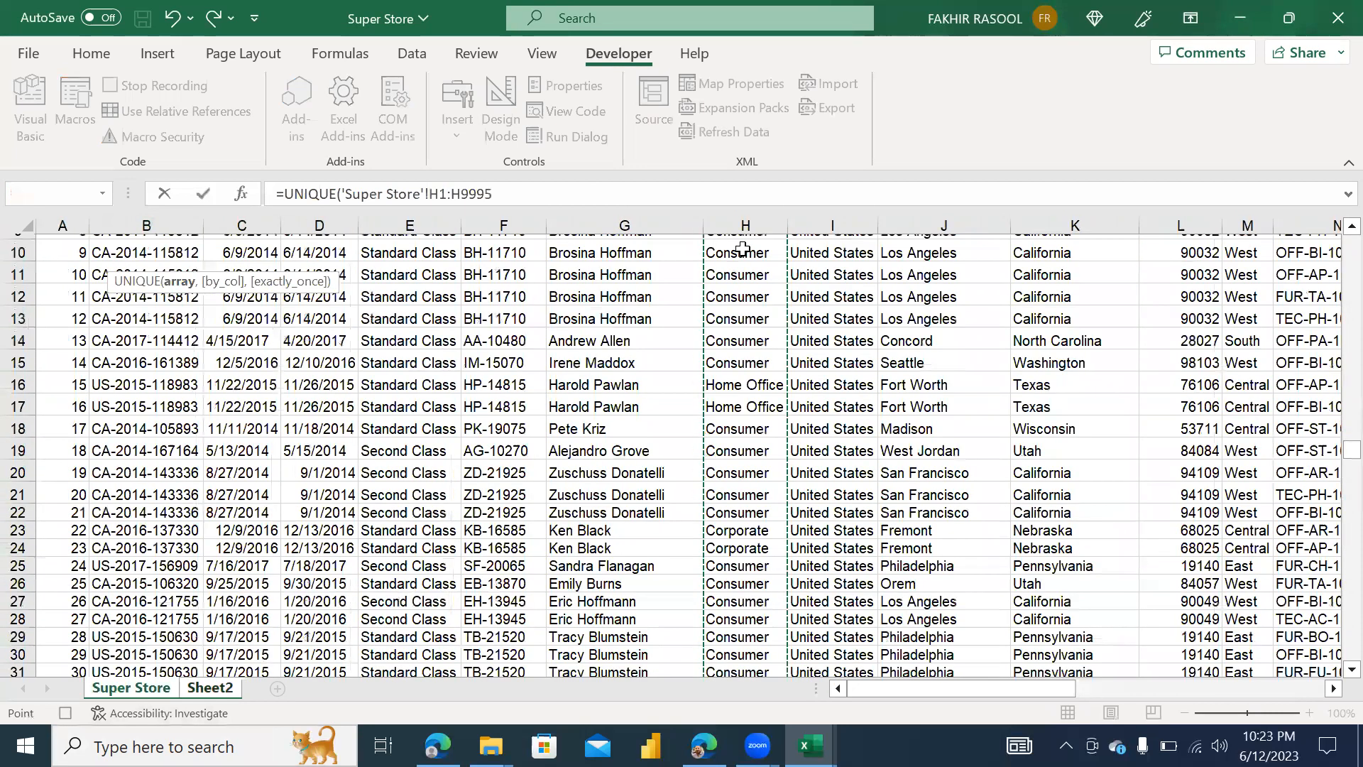
pyautogui.press('Return')
# Enter the header Sales in cell C2, beside the Segment header
pyautogui.press('Up')
pyautogui.press('Right')
pyautogui.write('Sale')
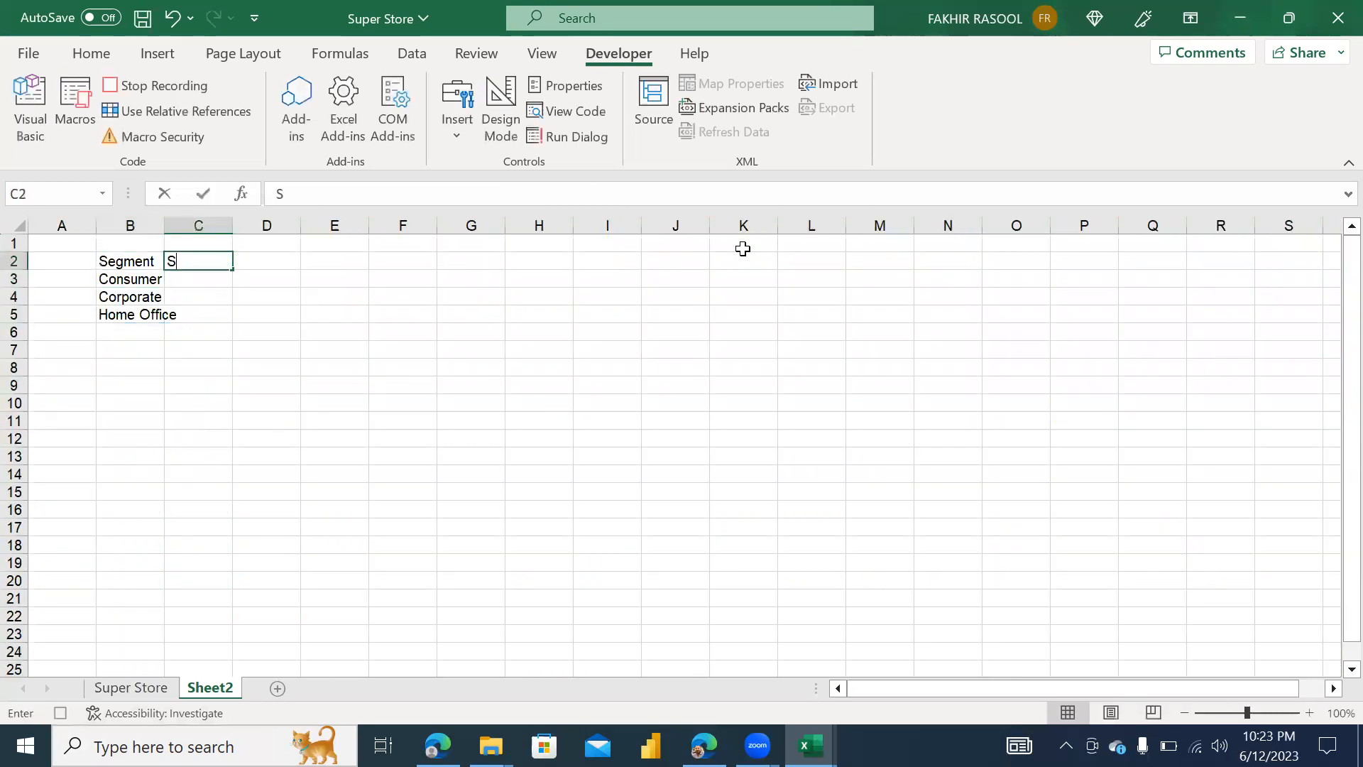
pyautogui.press('Return')
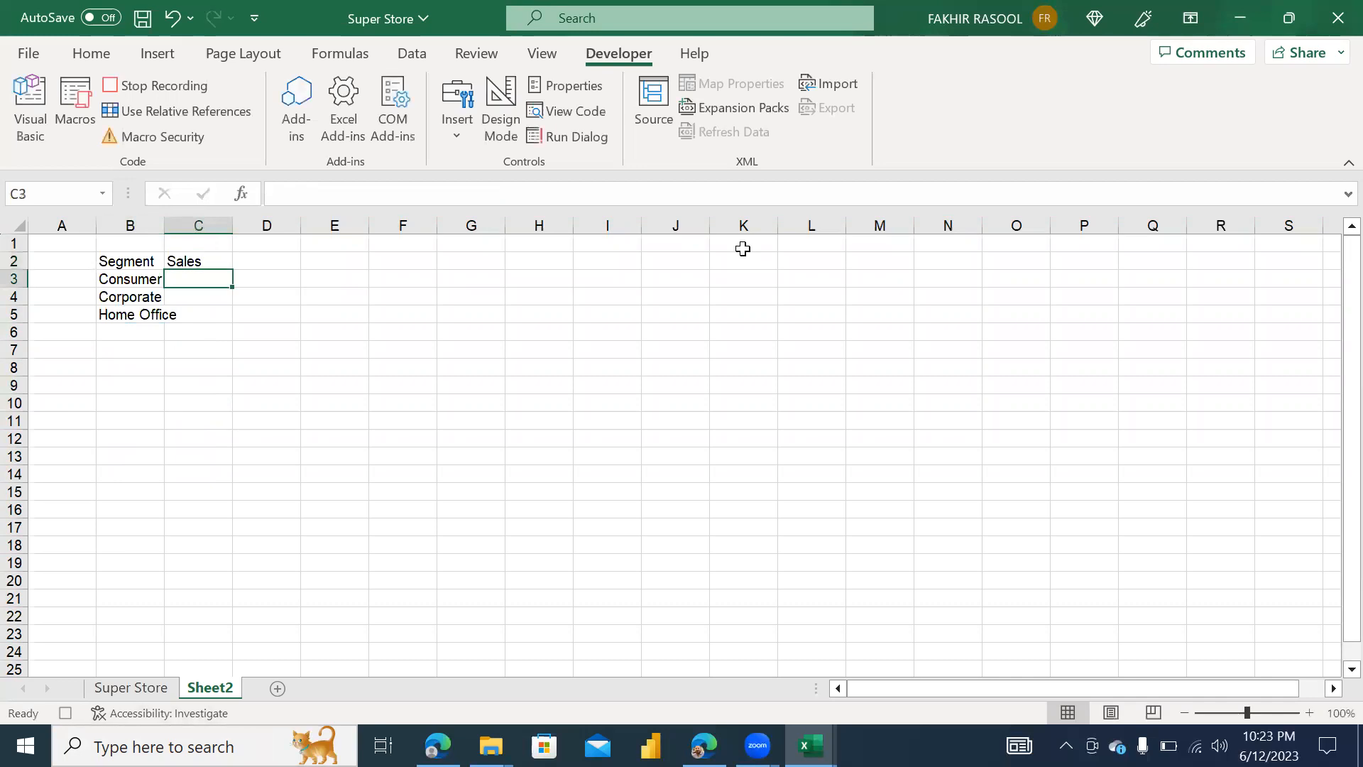
# Begin a SUMIFS formula in cell C3 with the whole column R of the Super Store sheet as the sum range
pyautogui.write('=sumi')
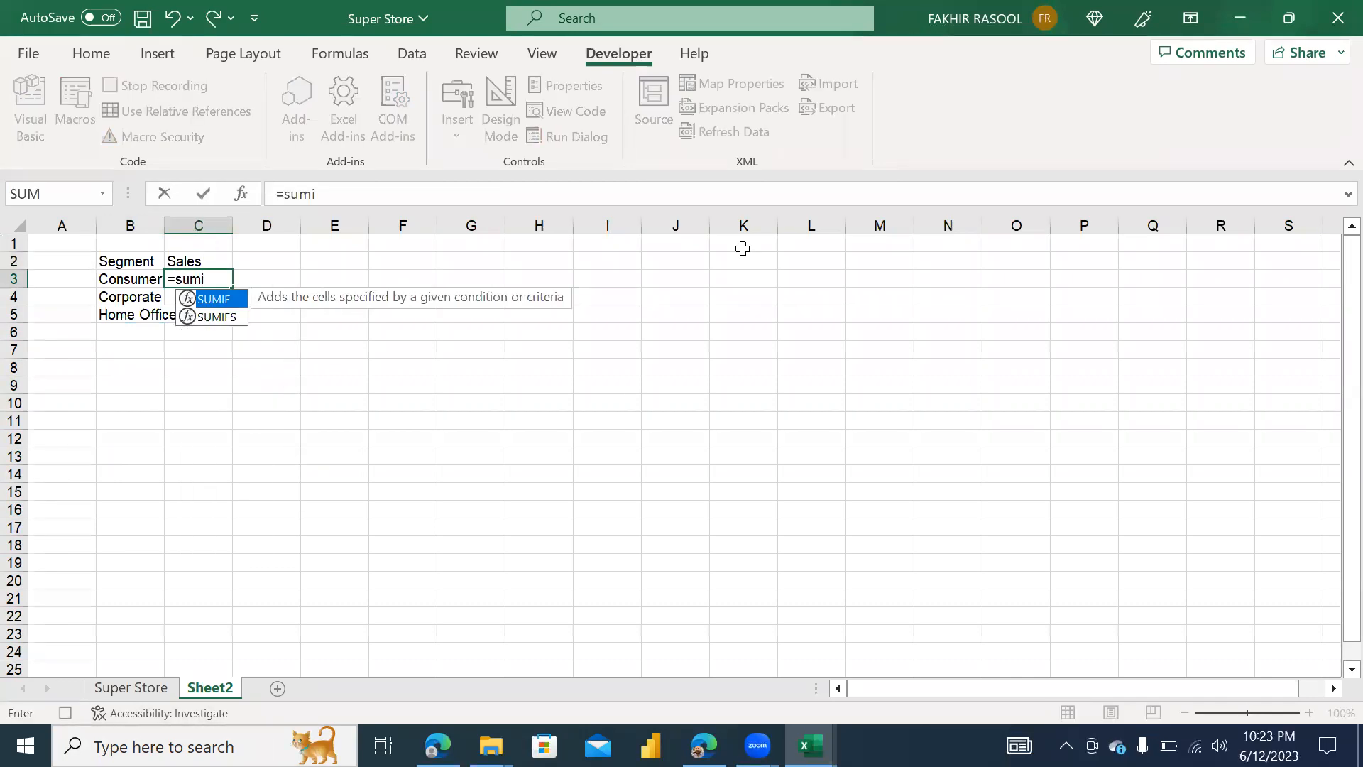
pyautogui.press('Down')
pyautogui.press('Tab')
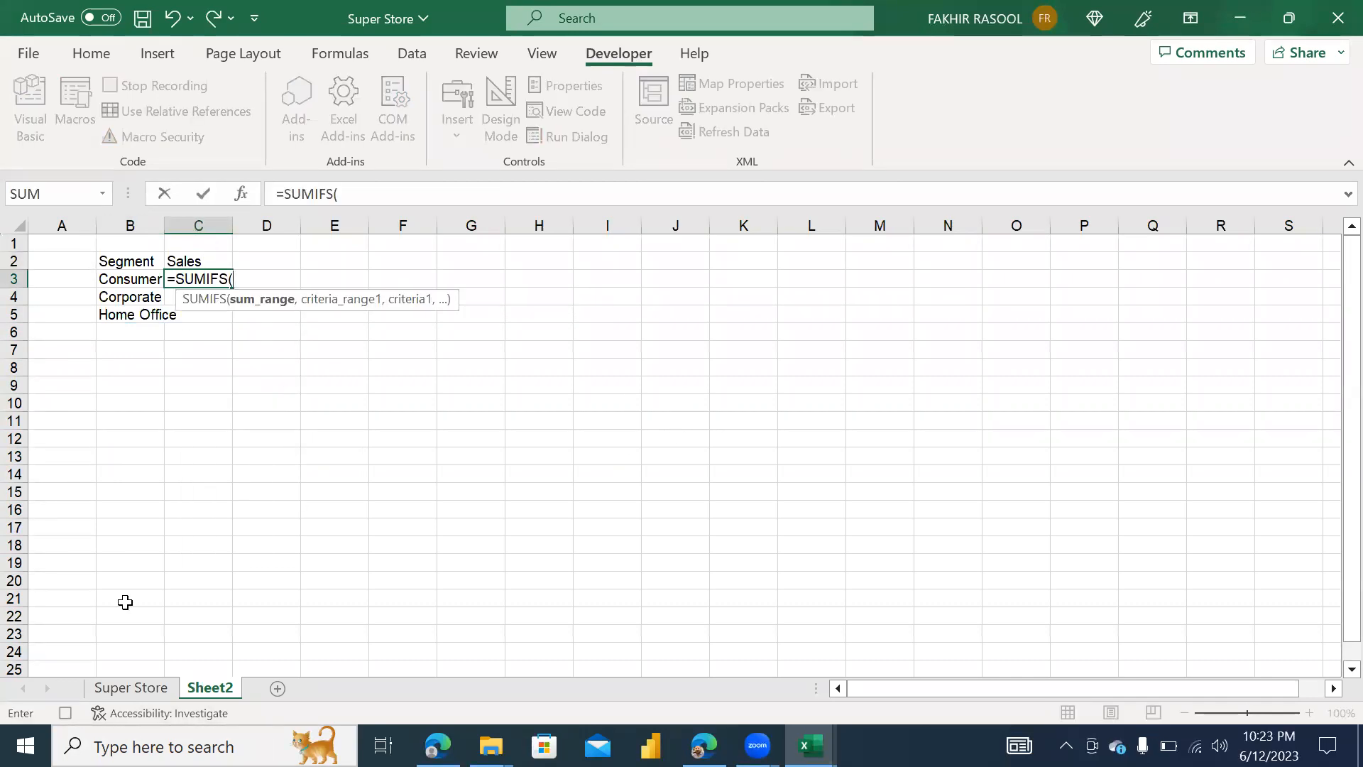
pyautogui.click(117, 689)
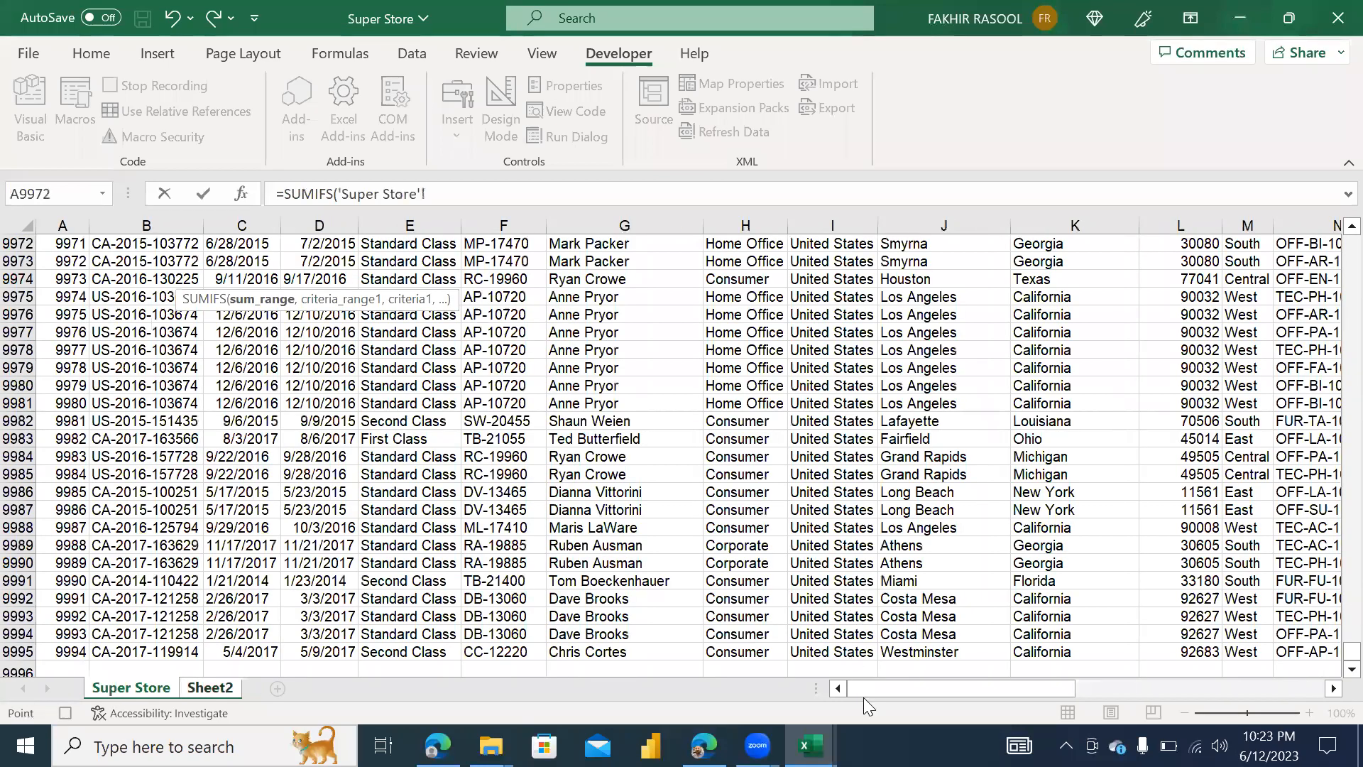
pyautogui.click(1177, 694)
pyautogui.hscroll(2, 1180, 210)
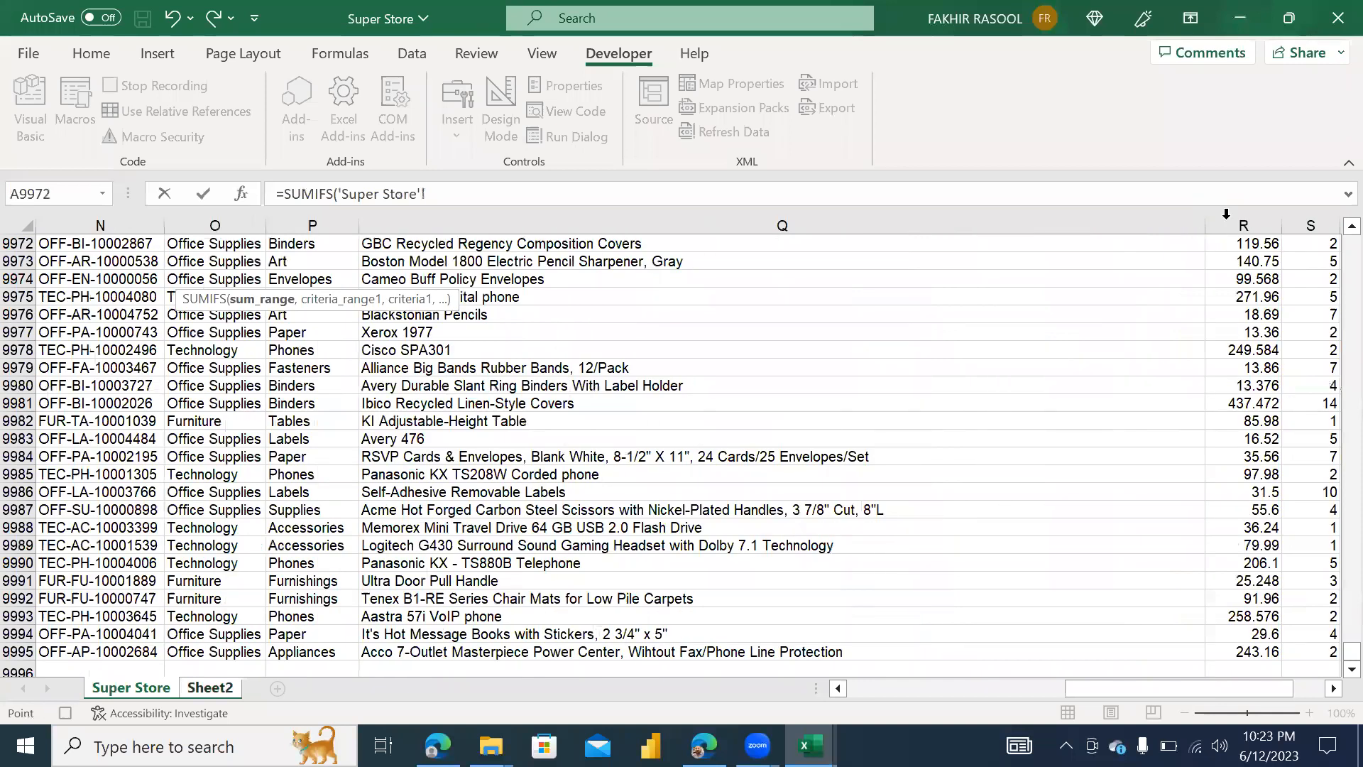
pyautogui.click(1239, 225)
pyautogui.write(',')
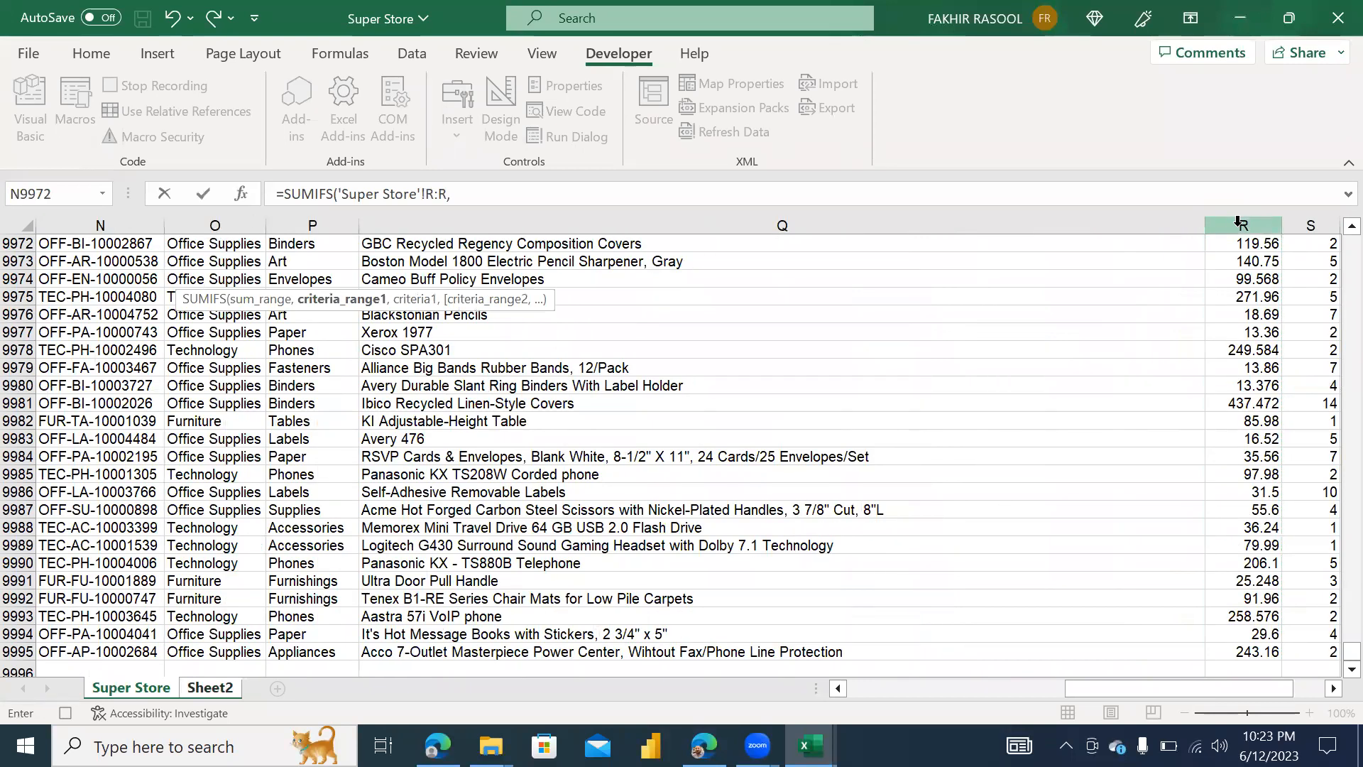
# Complete the SUMIFS formula with Super Store's Segment column H as the criteria range and Sheet2 cell B3 as the criterion
pyautogui.click(968, 688)
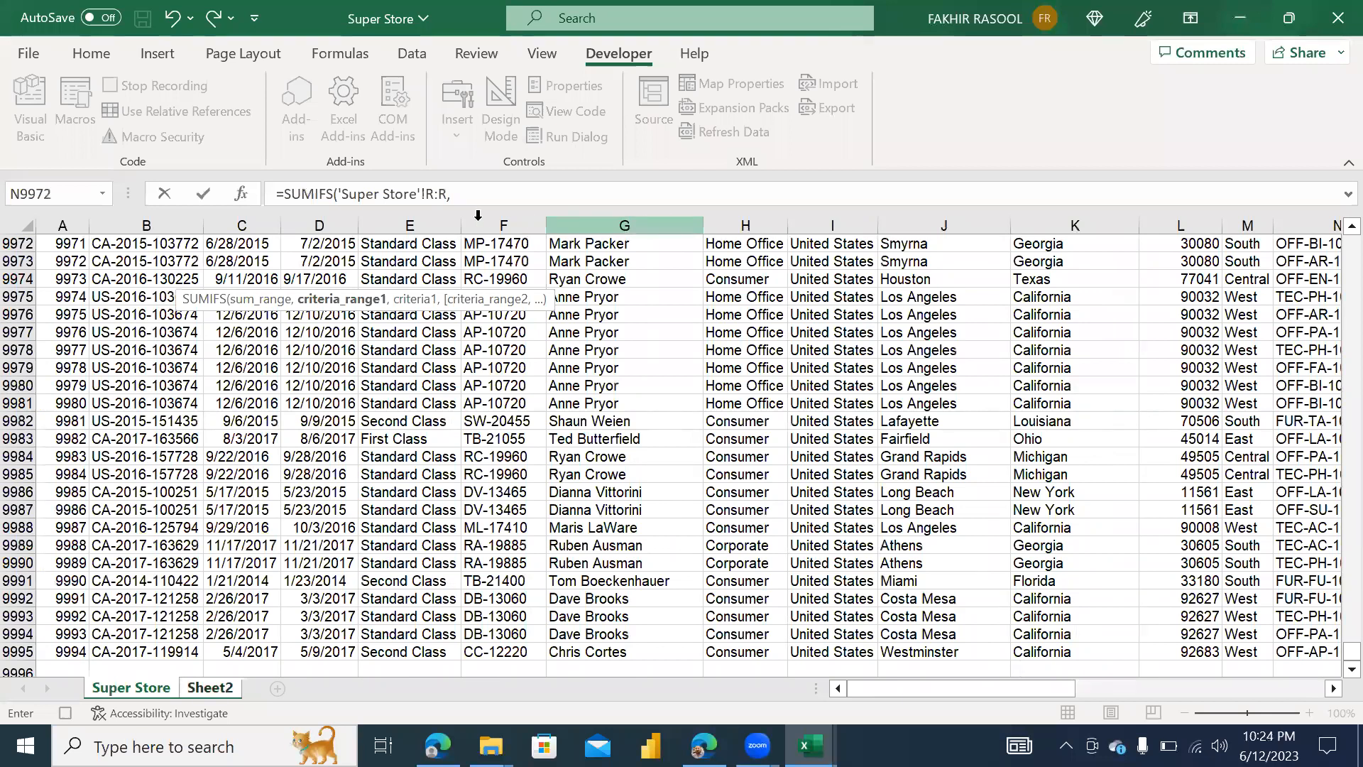
pyautogui.click(762, 215)
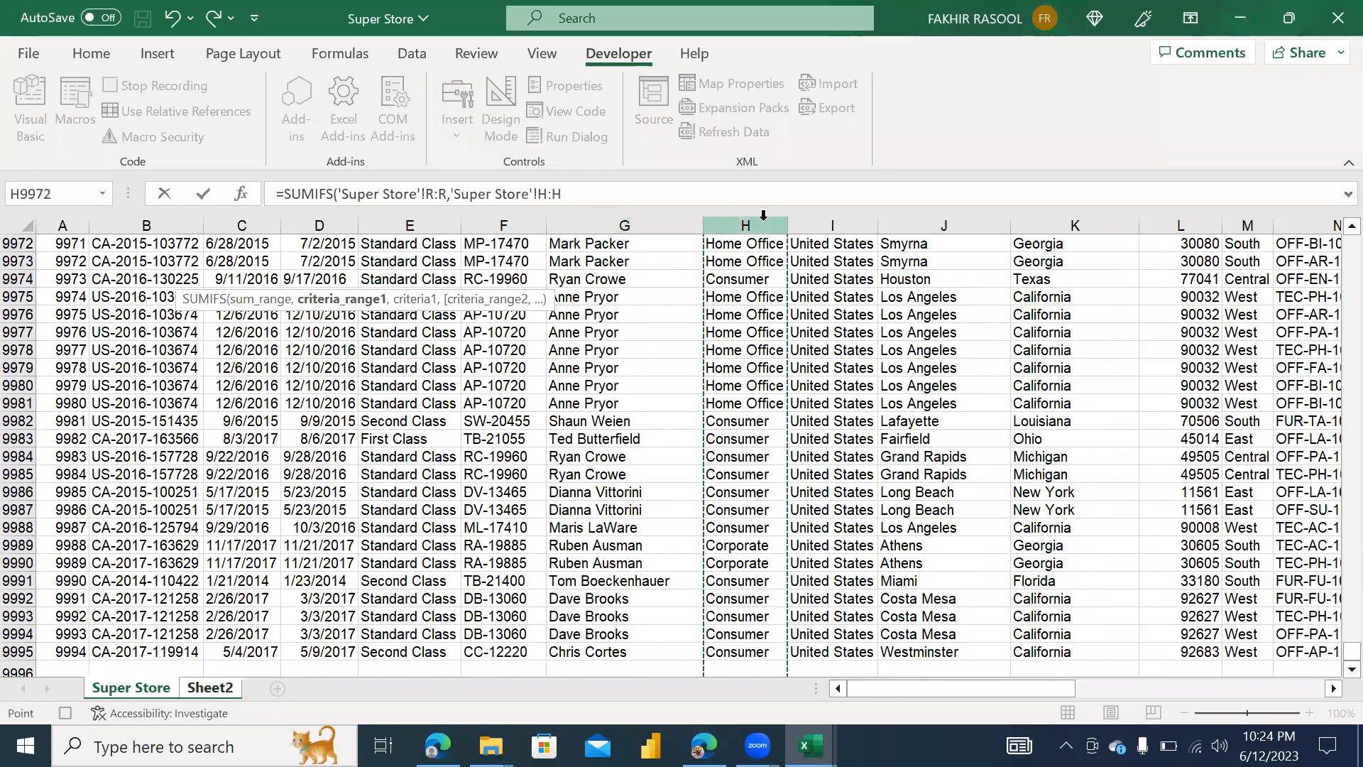
pyautogui.write(',')
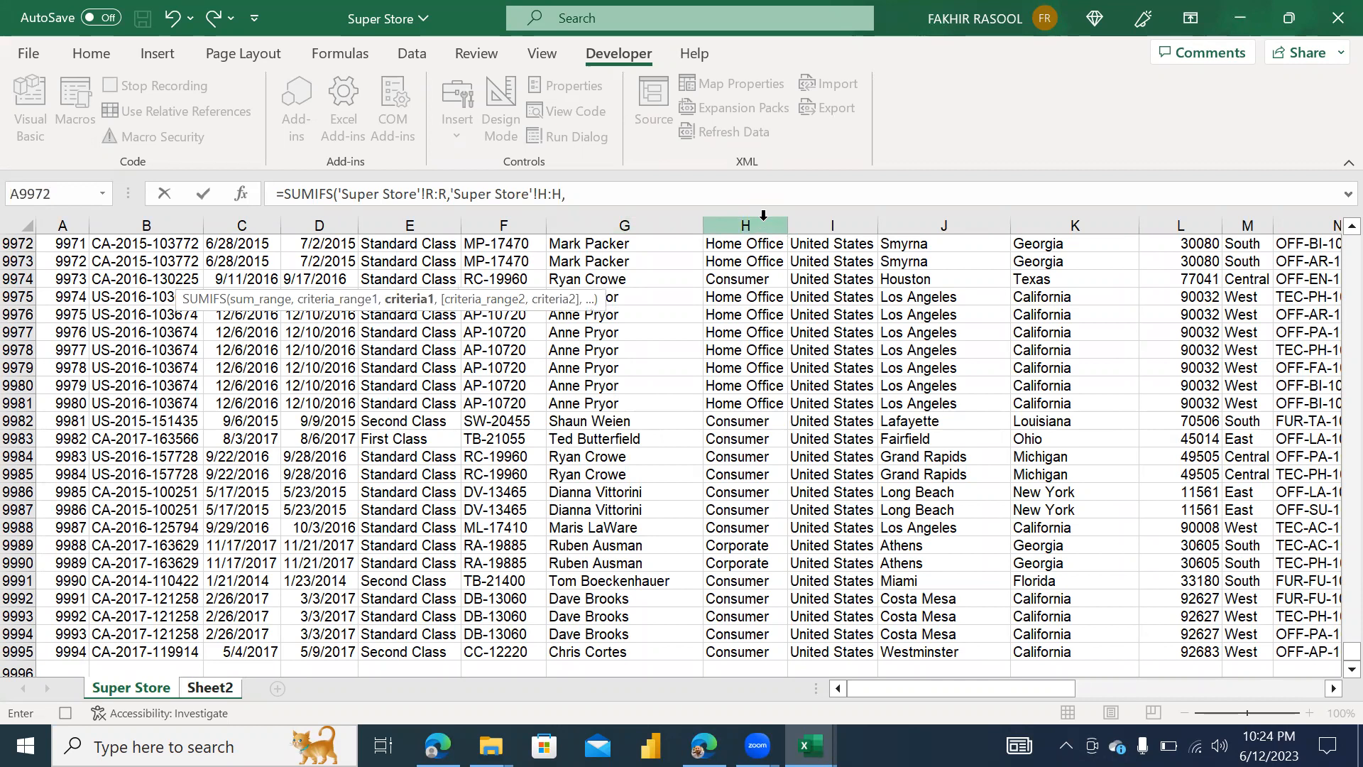
pyautogui.click(201, 686)
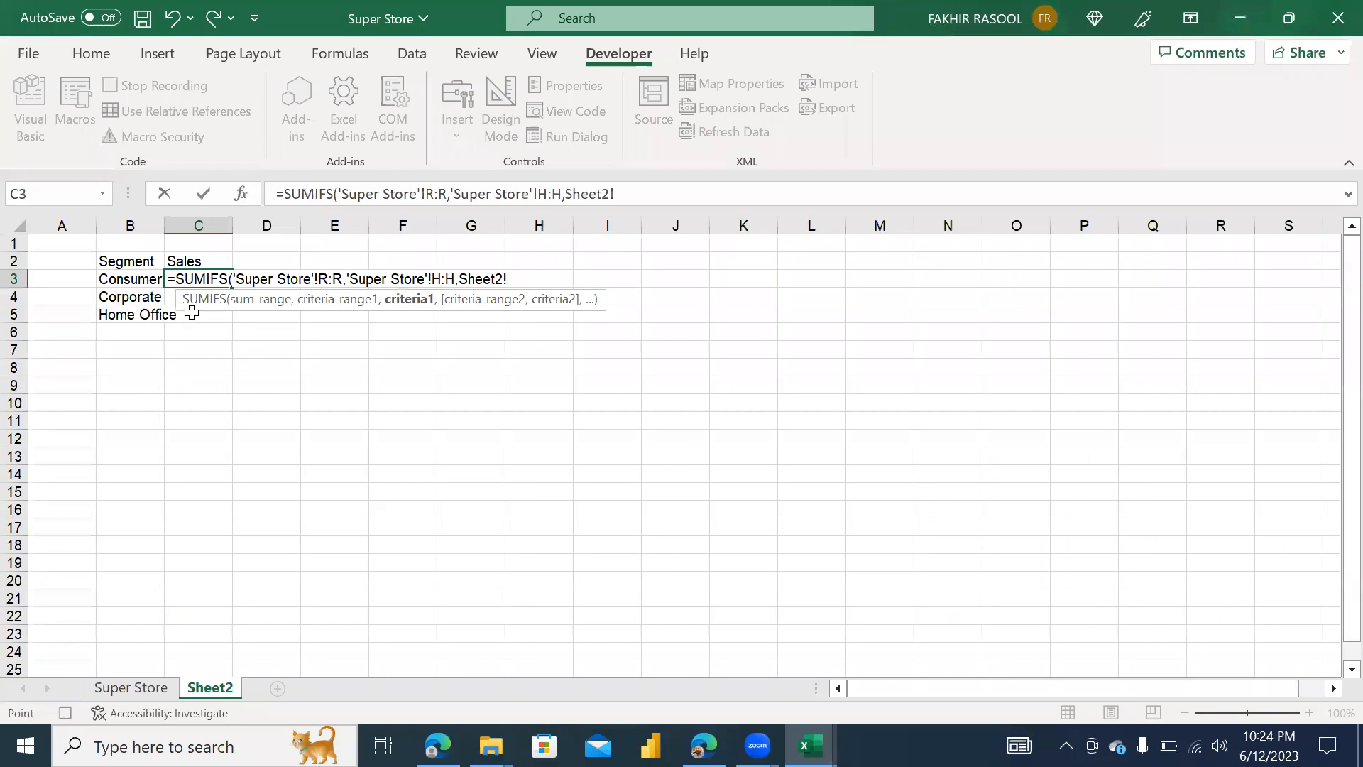
pyautogui.click(135, 279)
pyautogui.press('Return')
# Copy the SUMIFS formula down to cells C4 and C5 for the Corporate and Home Office segments
pyautogui.hotkey('ctrl', 'd')
pyautogui.press('Return')
pyautogui.hotkey('ctrl', 'd')
pyautogui.press('Return')
# Add a Total label in cell B6 and an AutoSum of the segment sales in C6
pyautogui.press('Left')
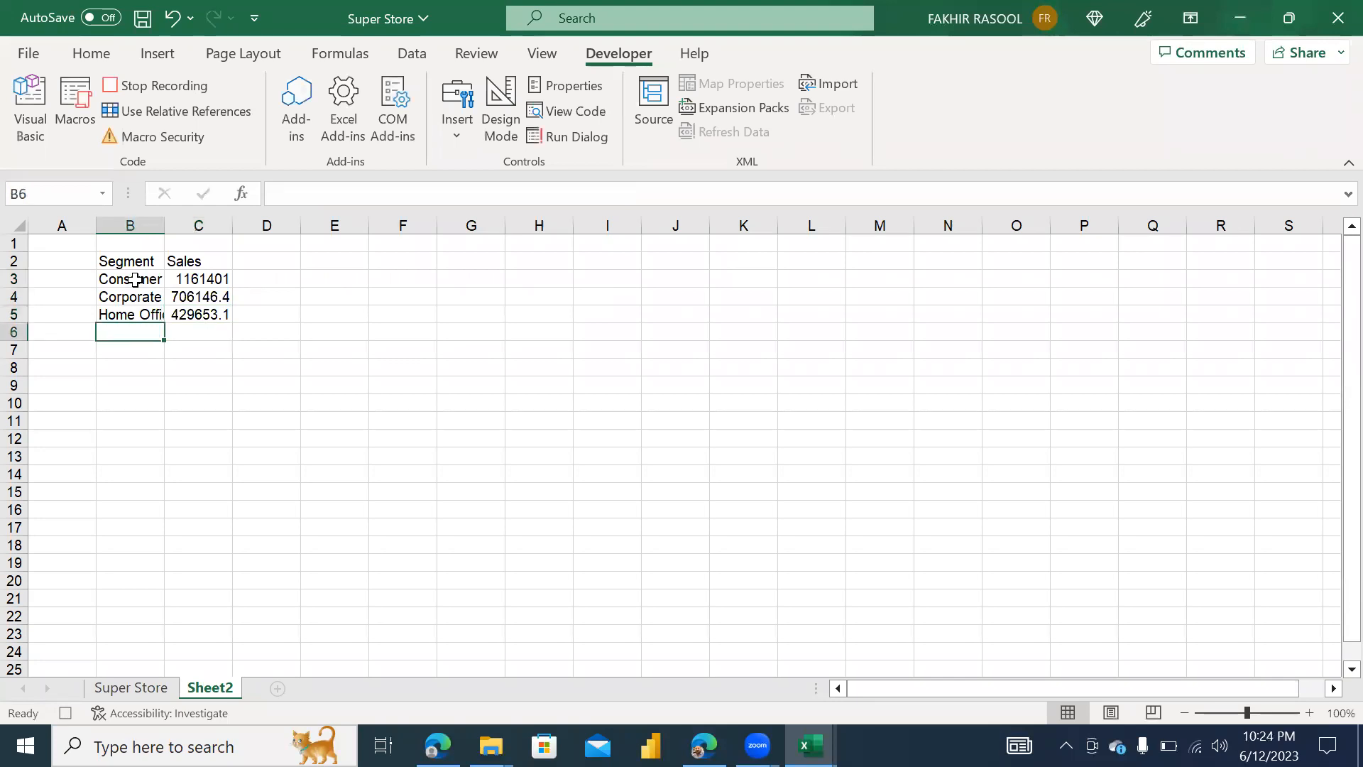
pyautogui.write('Total')
pyautogui.press('Tab')
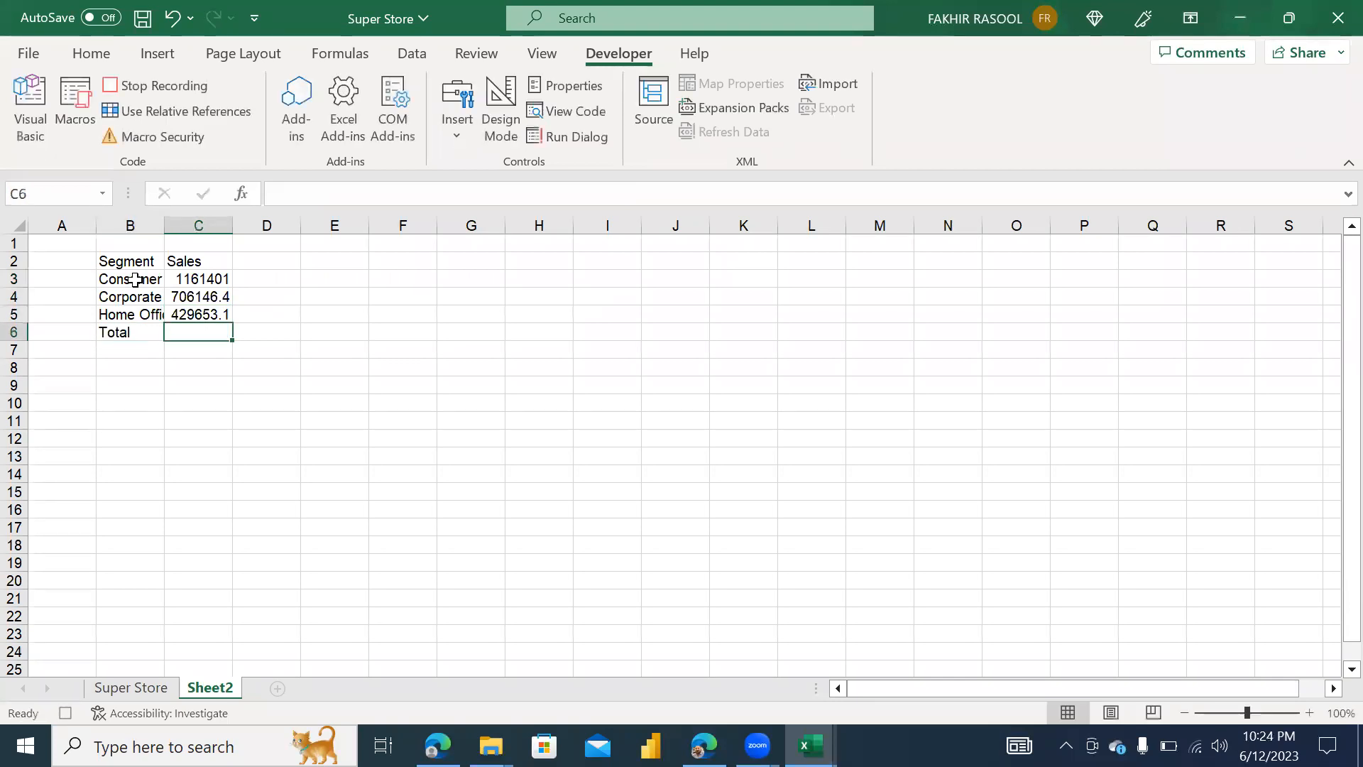
pyautogui.hotkey('alt', '=')
pyautogui.press('Return')
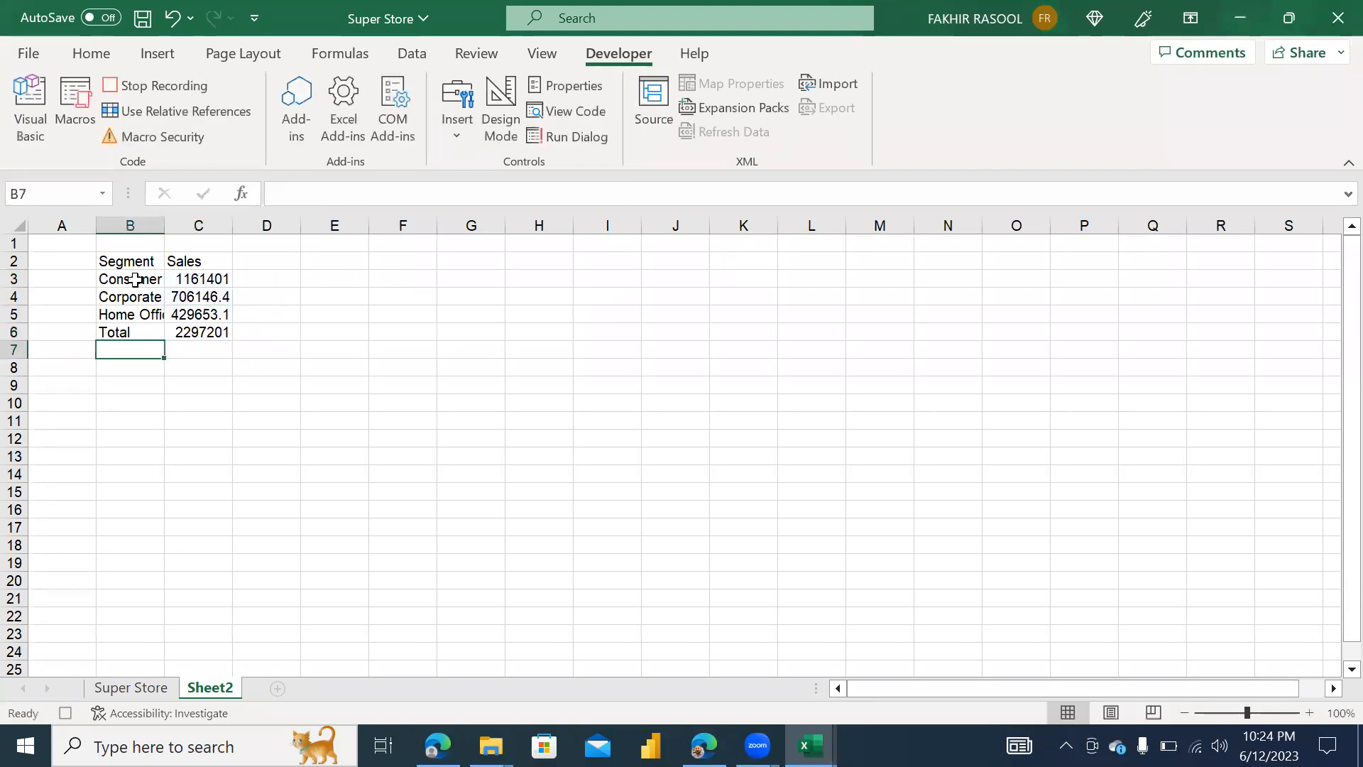
# Format the sales figures in C3:C6 in comma style with no decimal places
pyautogui.moveTo(177, 277); pyautogui.dragTo(192, 334)
pyautogui.click(91, 53)
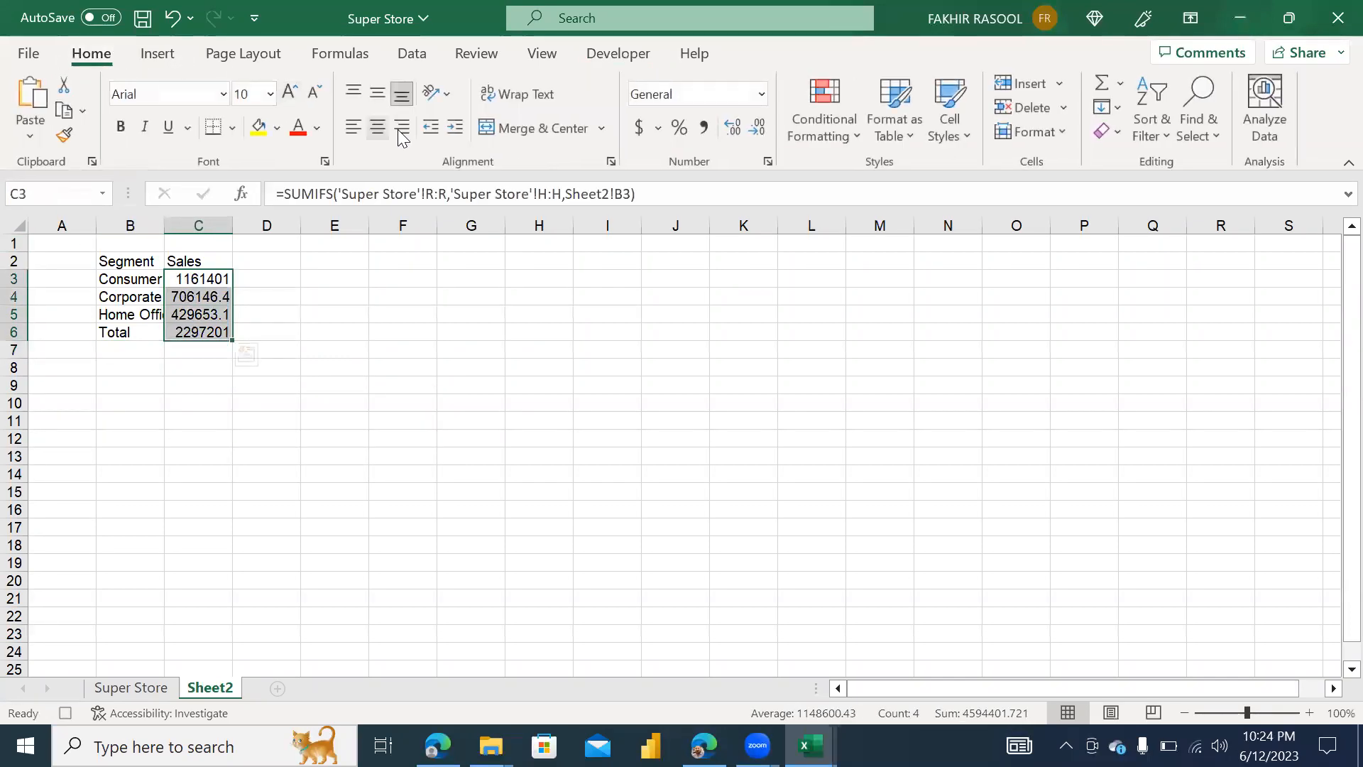
pyautogui.click(703, 127)
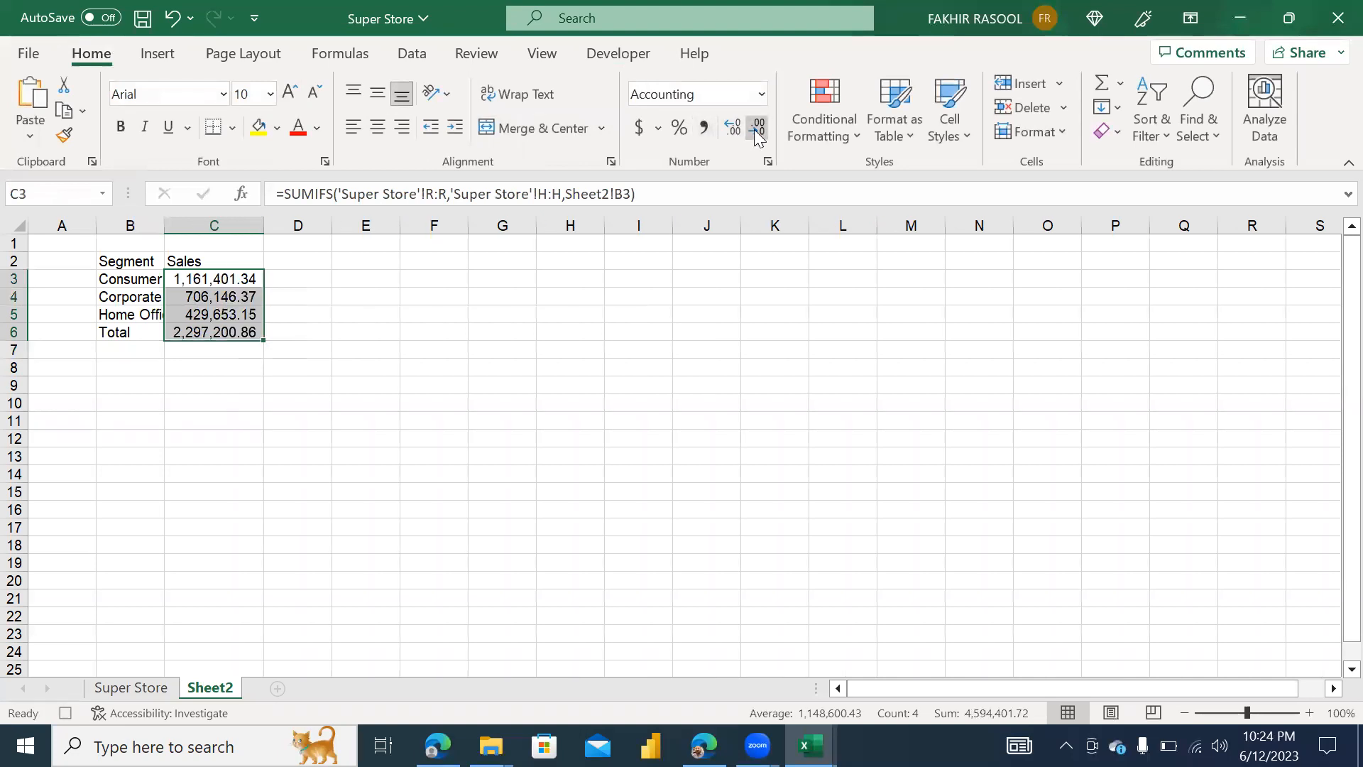
pyautogui.click(756, 127)
pyautogui.click(756, 127)
# Enter a UNIQUE formula in Sheet2 cell E2 listing the distinct values of Super Store's Region range M1:M9995
pyautogui.click(341, 263)
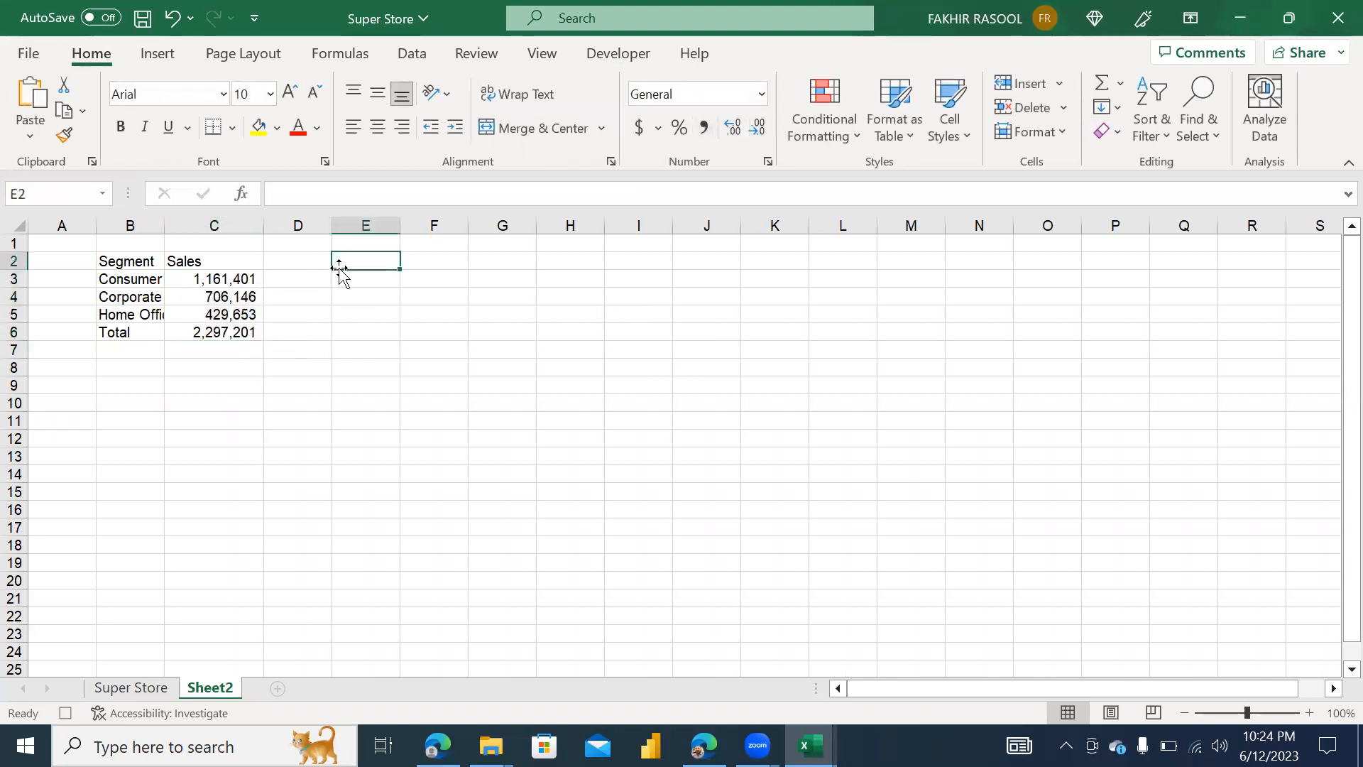
pyautogui.write('=uni')
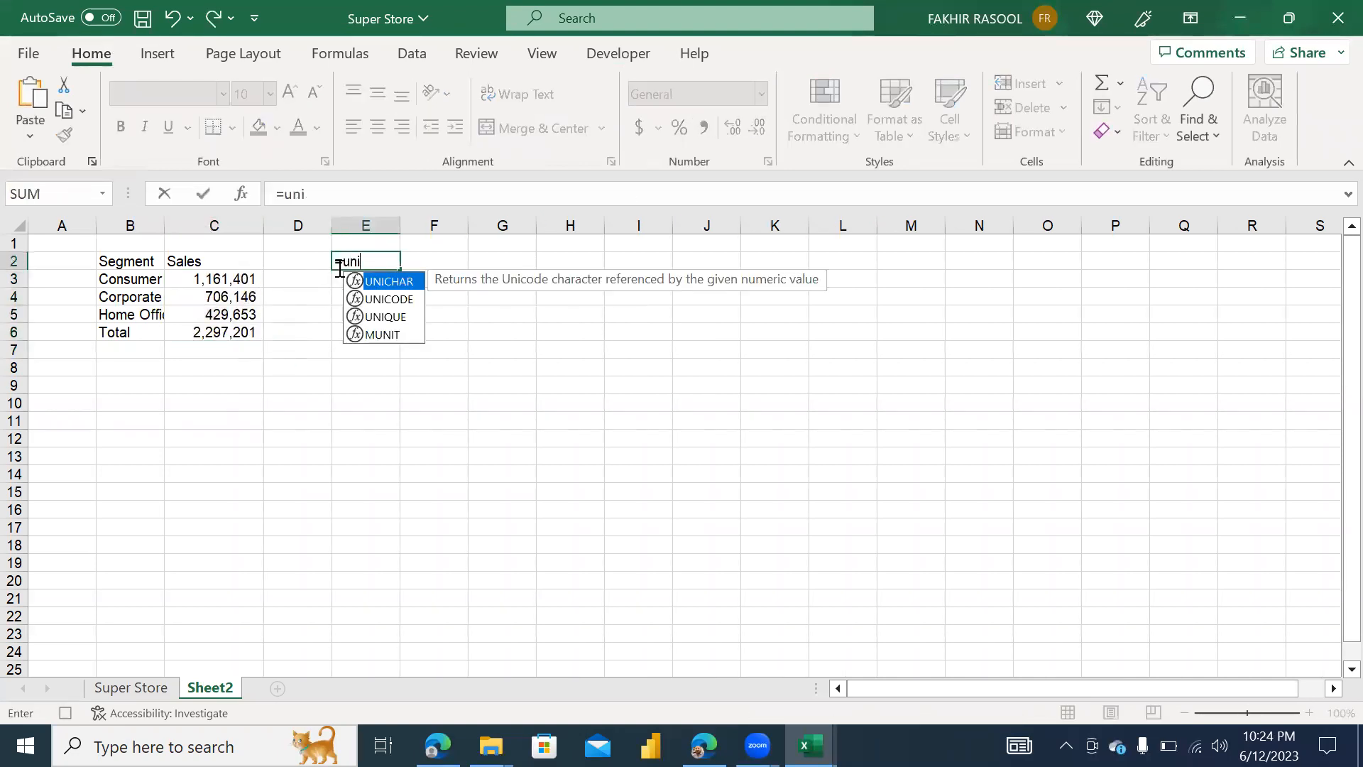
pyautogui.press('Down')
pyautogui.press('Down')
pyautogui.press('Tab')
pyautogui.click(148, 687)
pyautogui.click(985, 265)
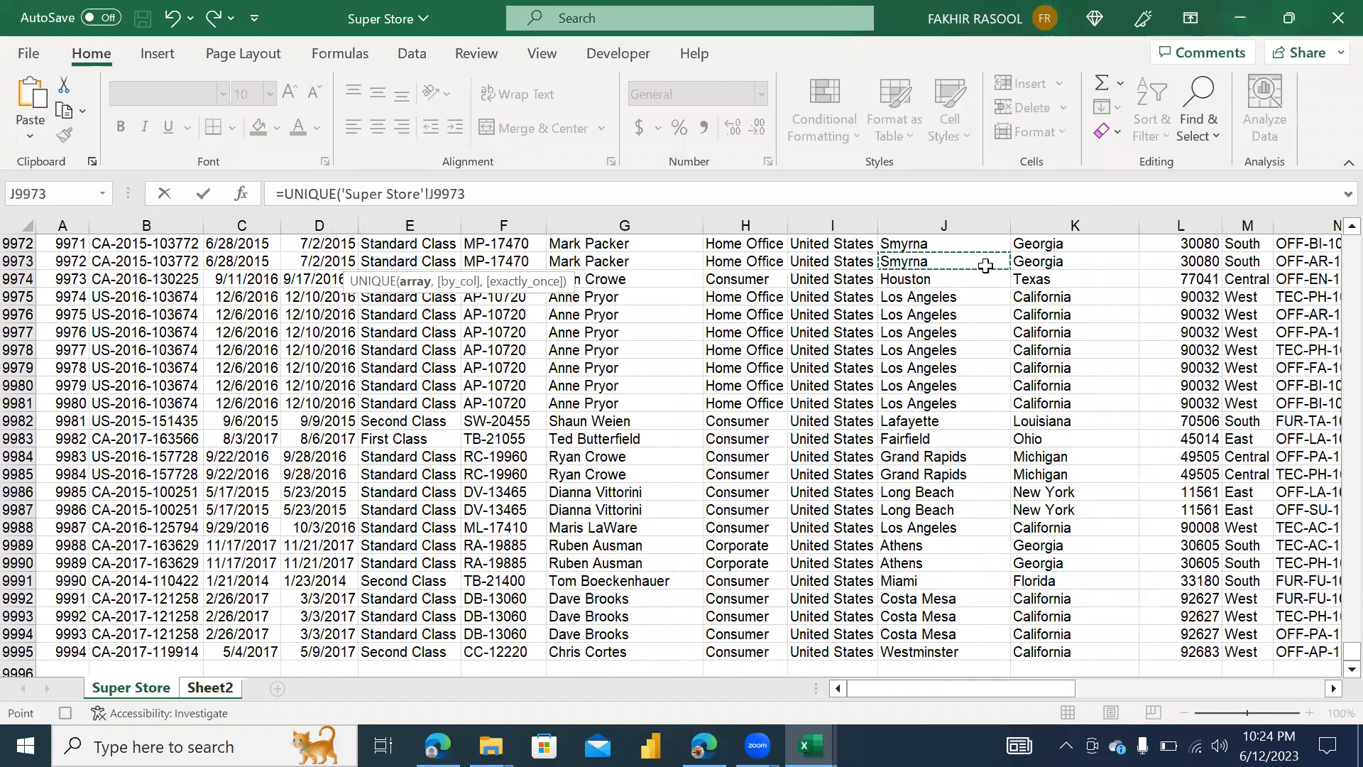
pyautogui.hotkey('ctrl', 'Up')
pyautogui.press('Right')
pyautogui.press('Right')
pyautogui.press('Right')
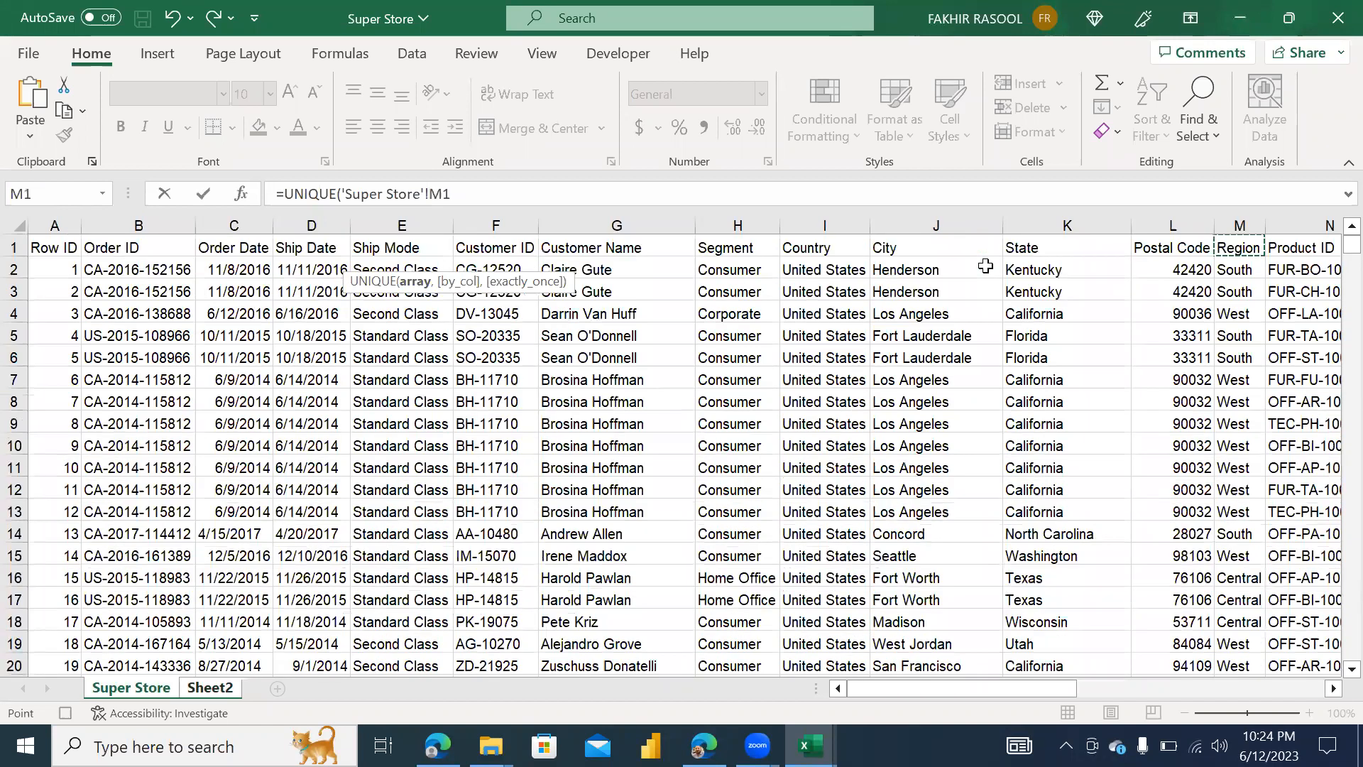
pyautogui.hotkey('ctrl', 'shift', 'Down')
pyautogui.press('Return')
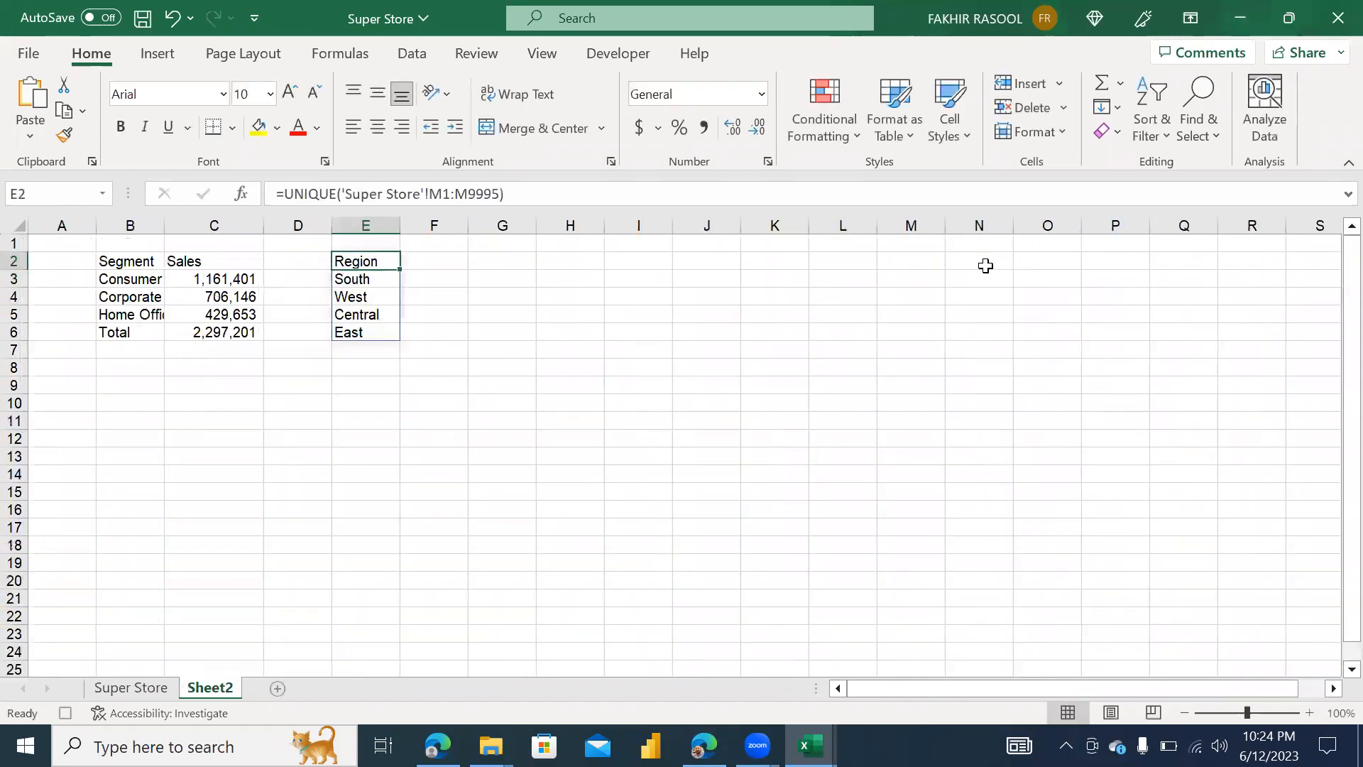
# Add a Sales header in cell F2 beside the Region header
pyautogui.press('Right')
pyautogui.press('Left')
pyautogui.press('Left')
pyautogui.press('Left')
pyautogui.press('Right')
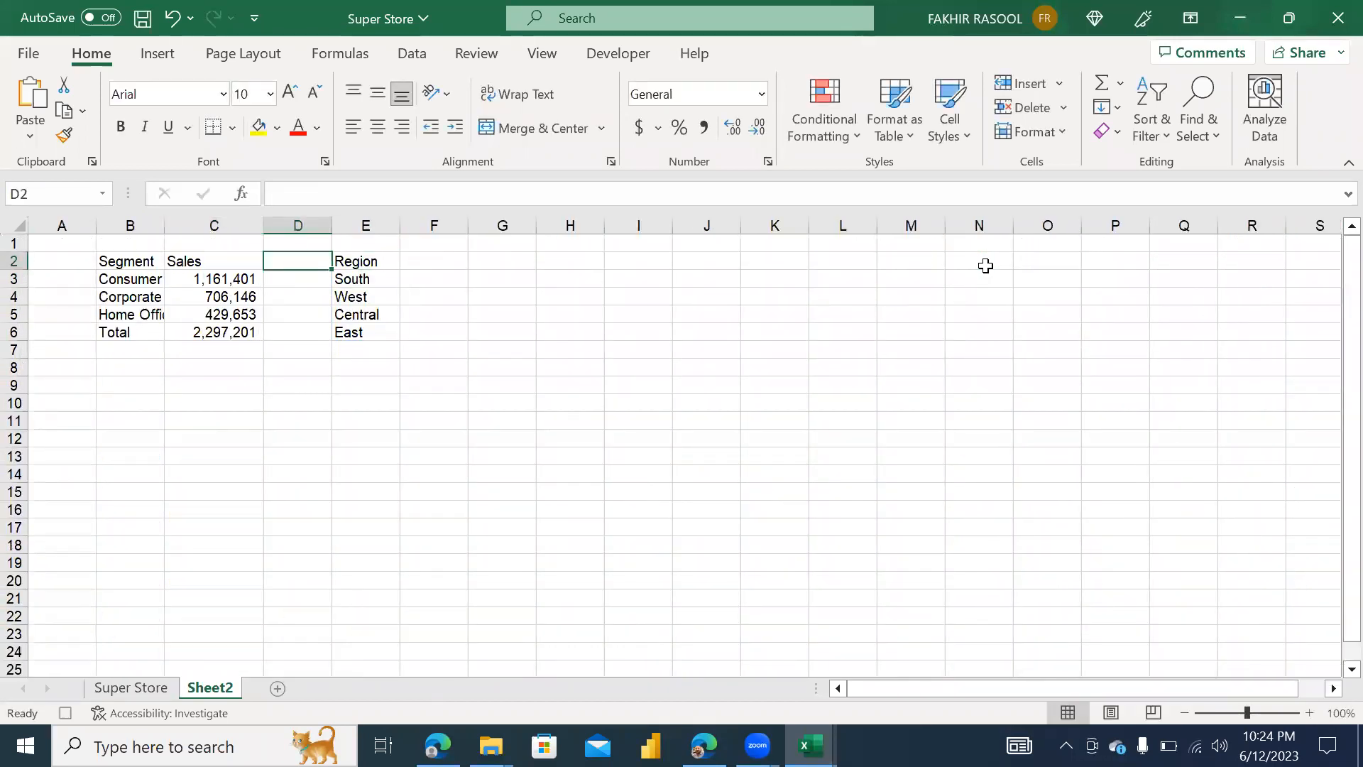
pyautogui.press('Right')
pyautogui.press('Right')
pyautogui.write('Sales')
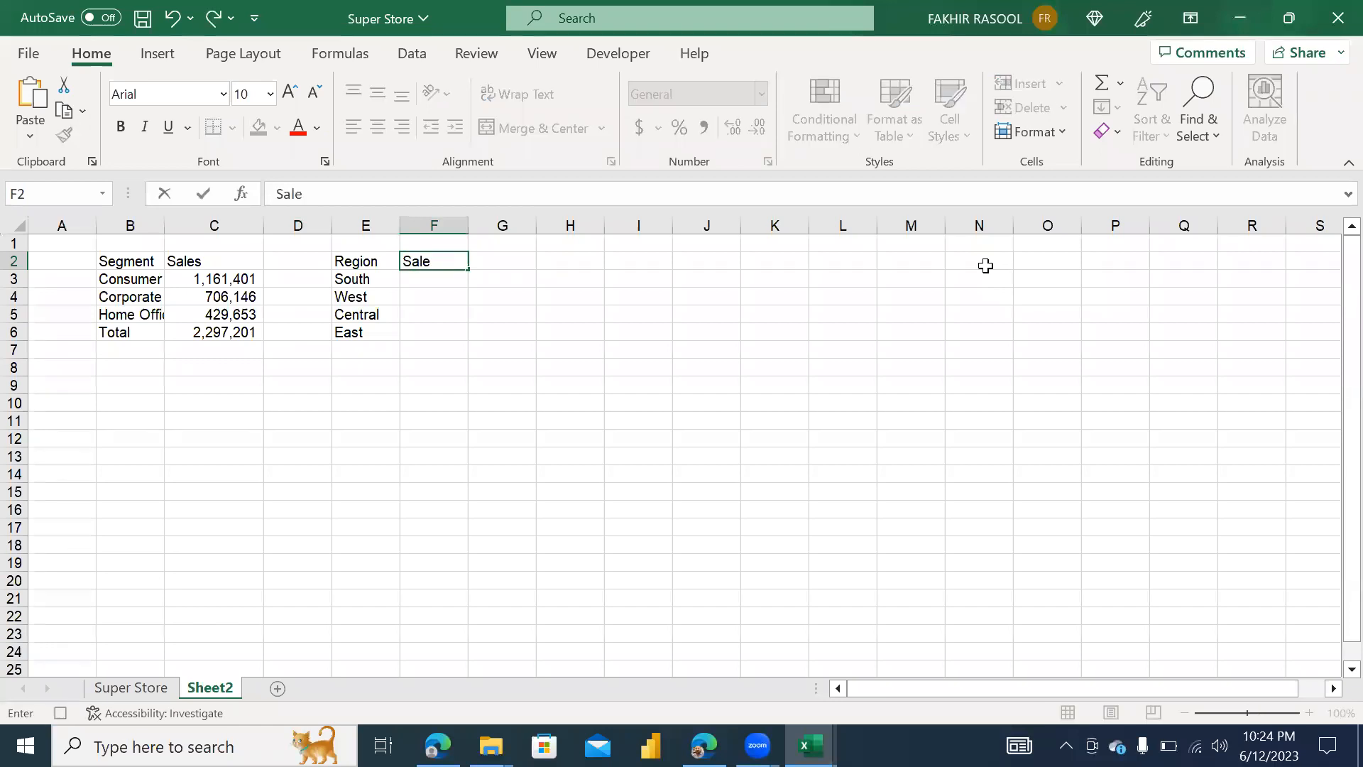
pyautogui.press('Return')
# Start a SUMIFS formula in cell F3 with Super Store's Sales column R as the sum range
pyautogui.write('=sum')
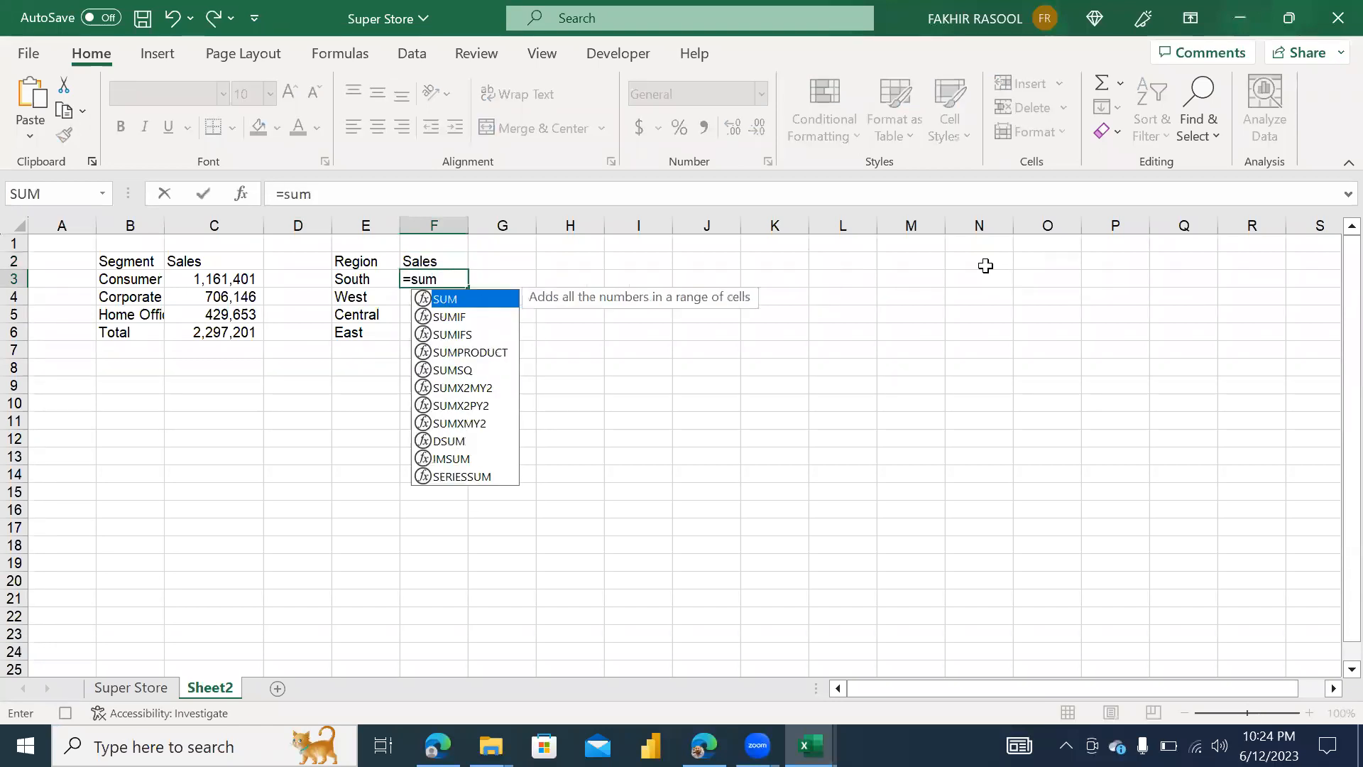
pyautogui.press('Down')
pyautogui.press('Down')
pyautogui.press('Tab')
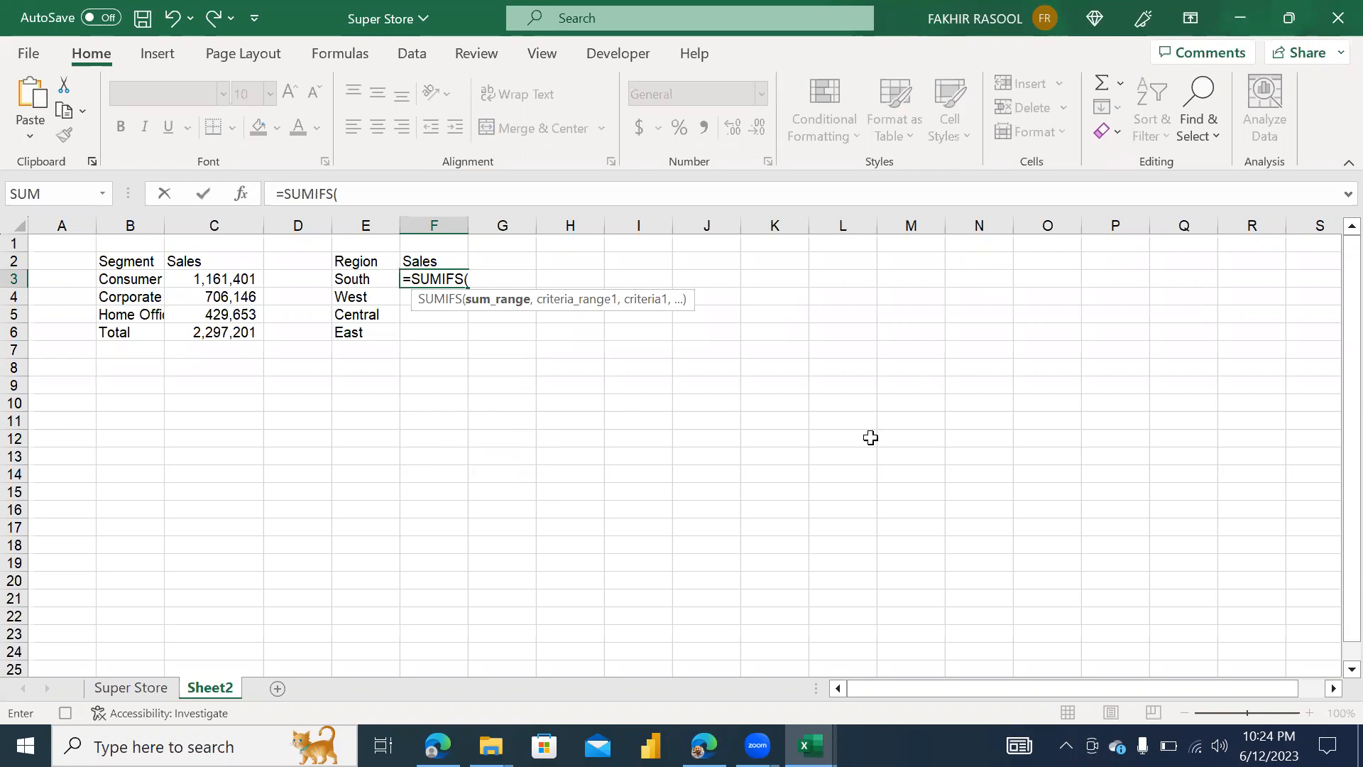
pyautogui.click(131, 687)
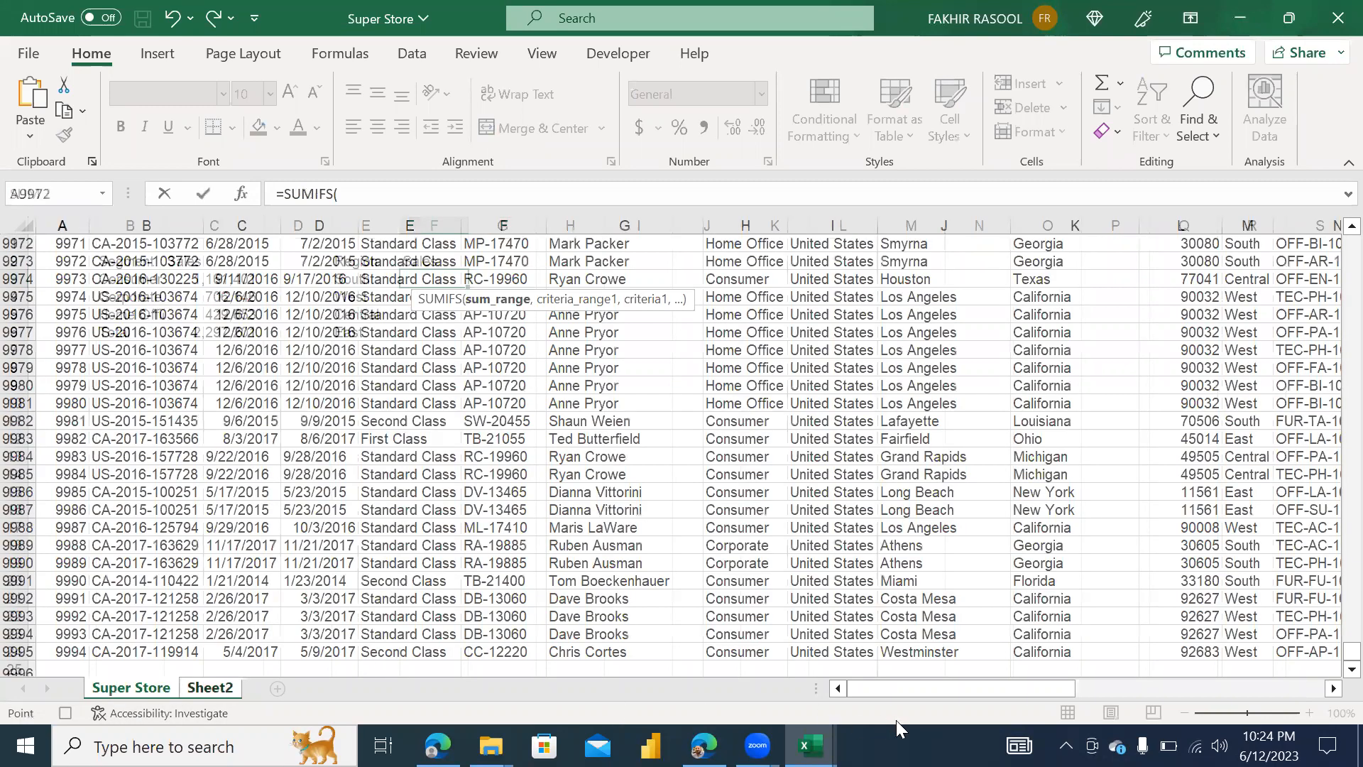
pyautogui.moveTo(917, 686); pyautogui.dragTo(1235, 713)
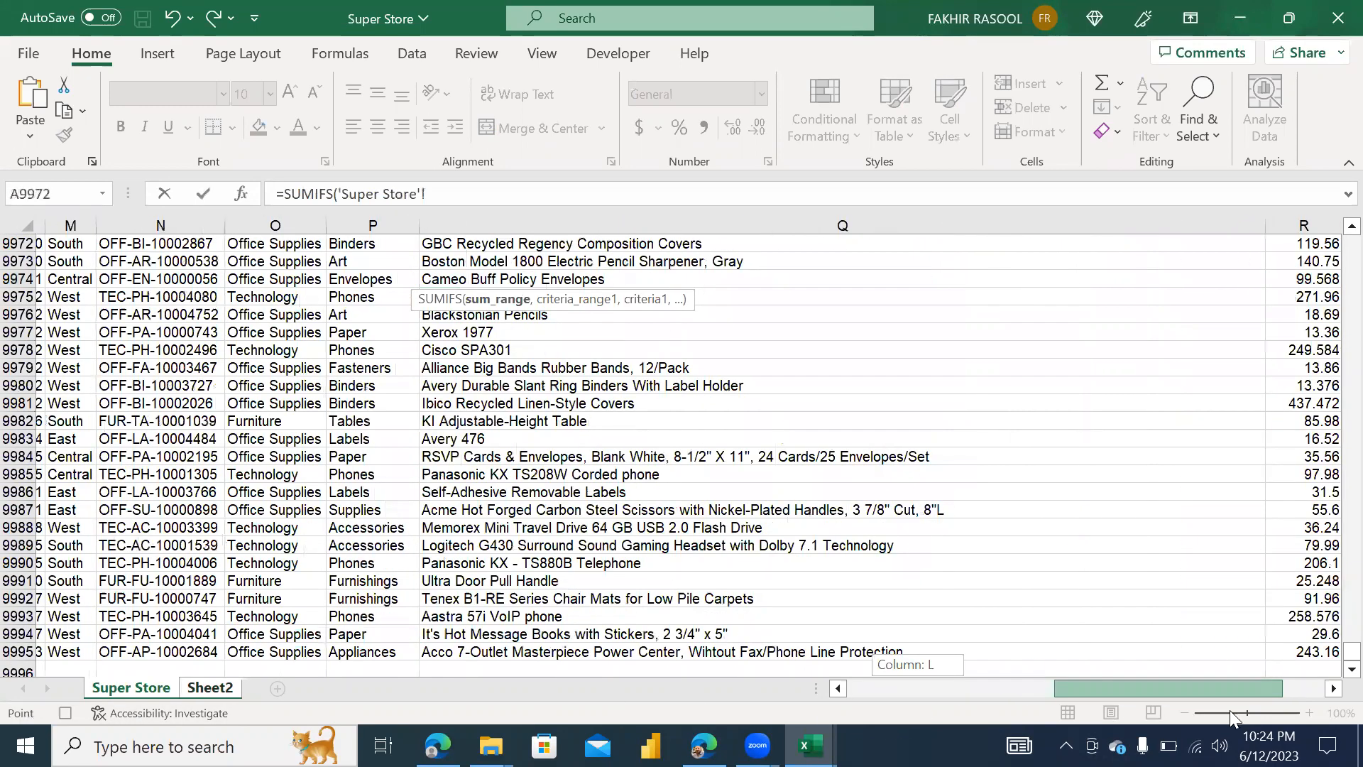
pyautogui.click(1067, 231)
pyautogui.write(',')
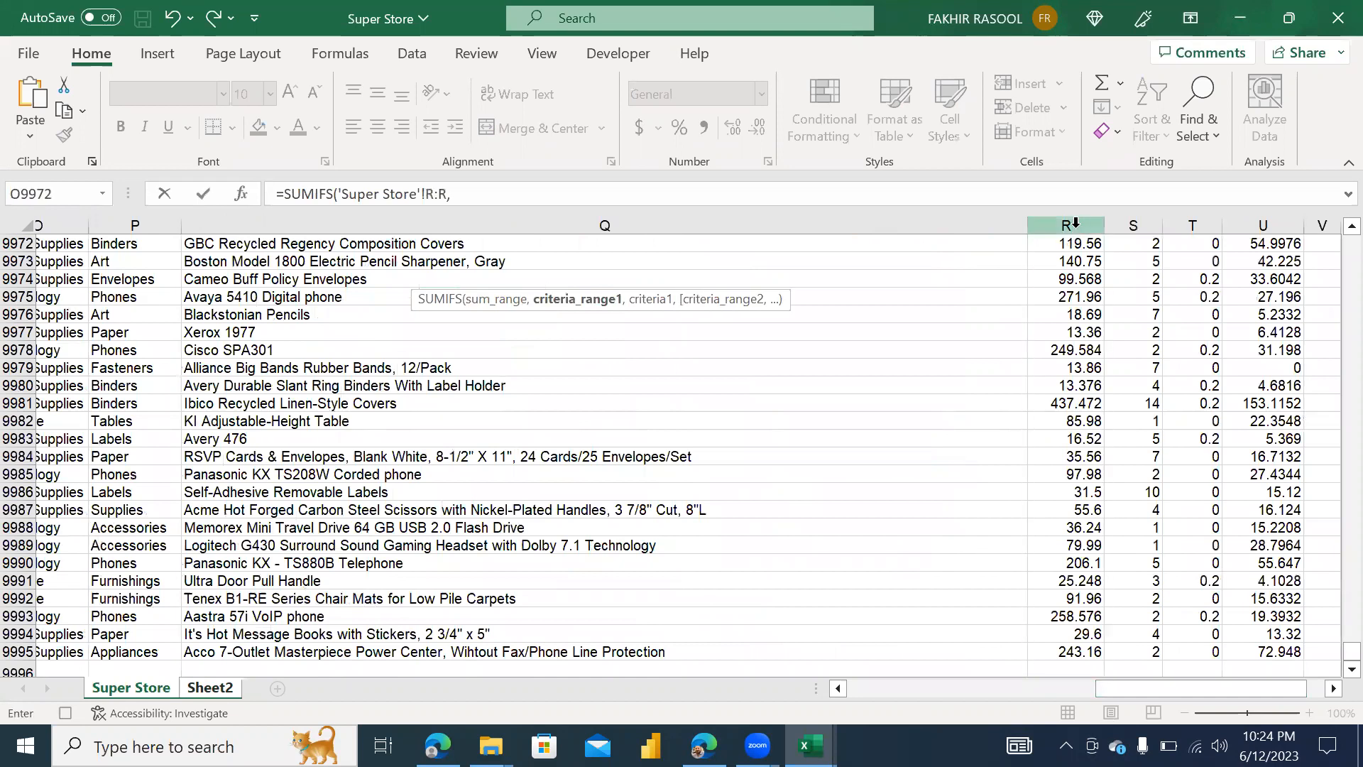
# Complete the SUMIFS formula with Super Store's Region column M as the criteria range and Sheet2 cell E3 as the criterion
pyautogui.moveTo(1157, 697); pyautogui.dragTo(930, 670)
pyautogui.click(1250, 224)
pyautogui.write(',')
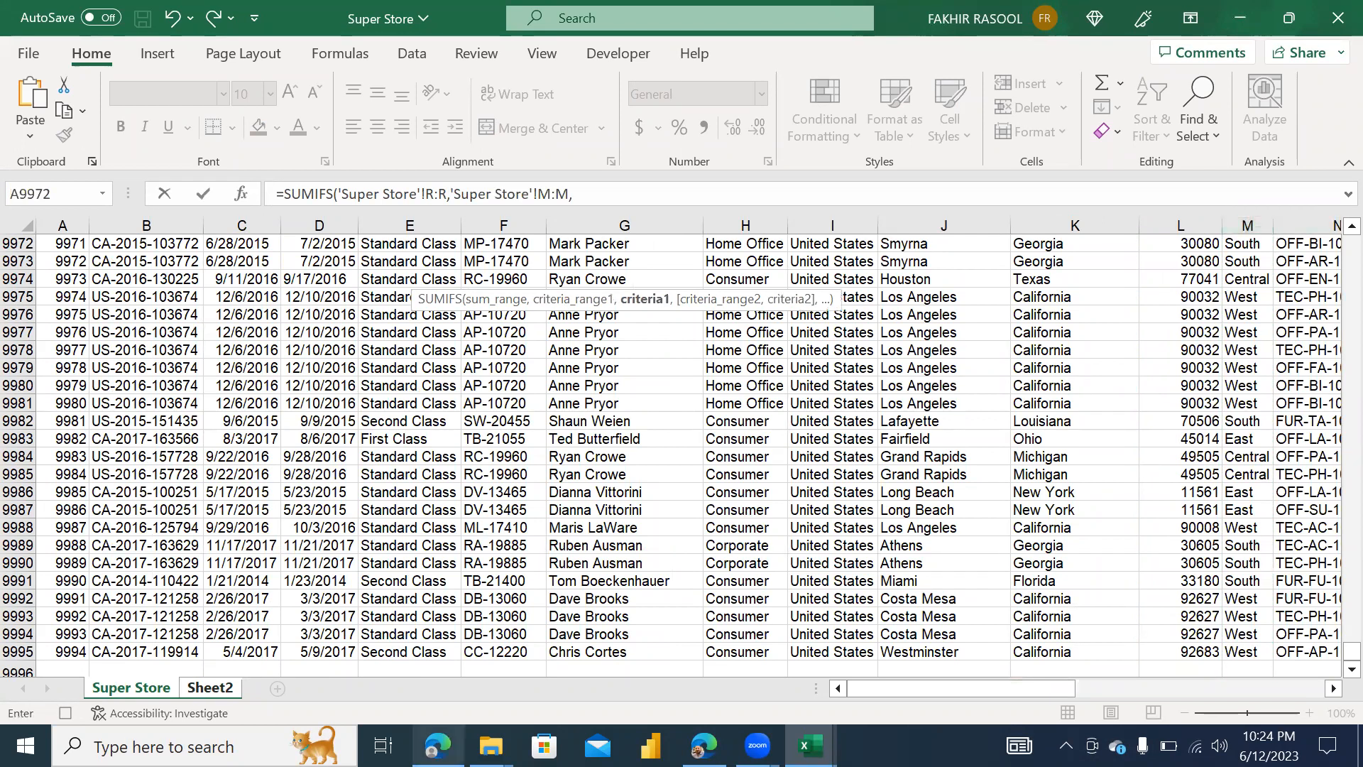
pyautogui.click(217, 689)
pyautogui.click(372, 278)
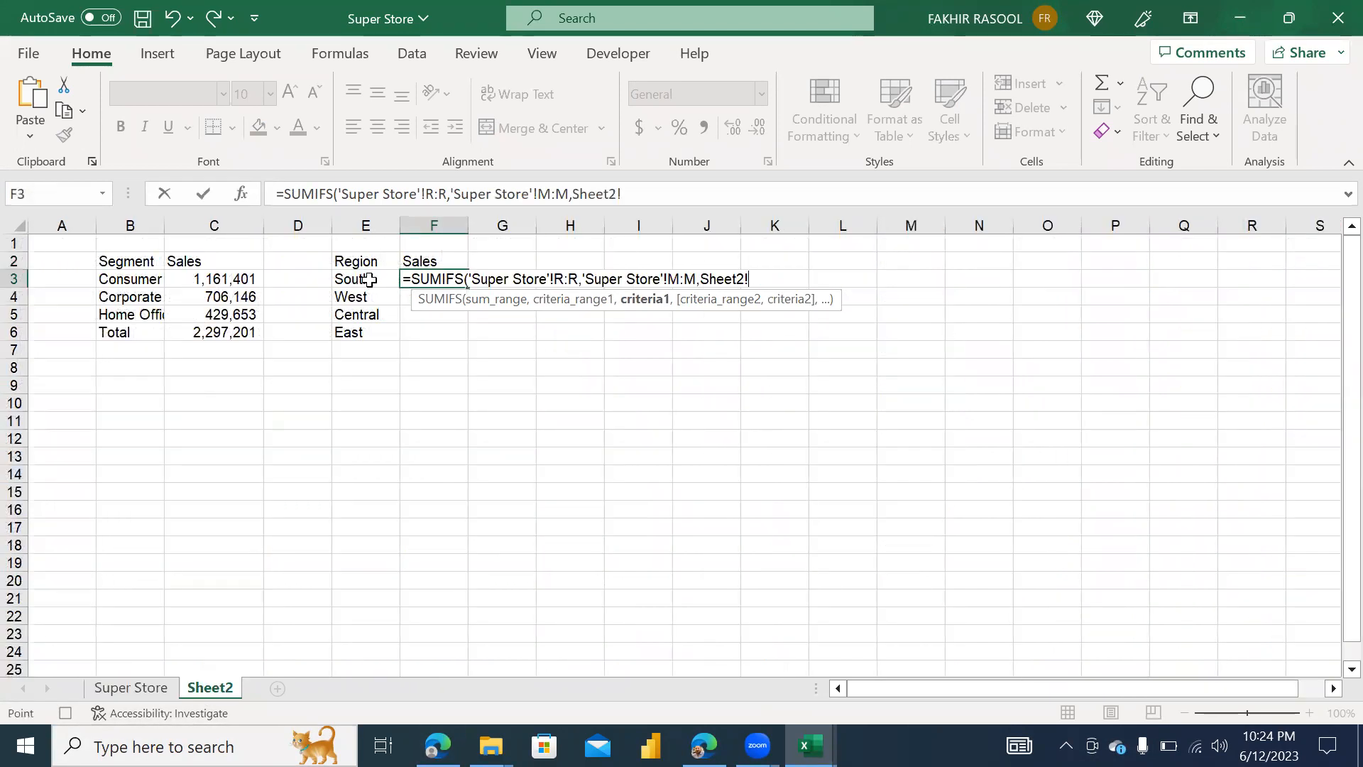
pyautogui.press('Return')
# Copy the SUMIFS formula down to cells F4 through F6 for the West, Central and East regions
pyautogui.hotkey('ctrl', 'd')
pyautogui.press('Down')
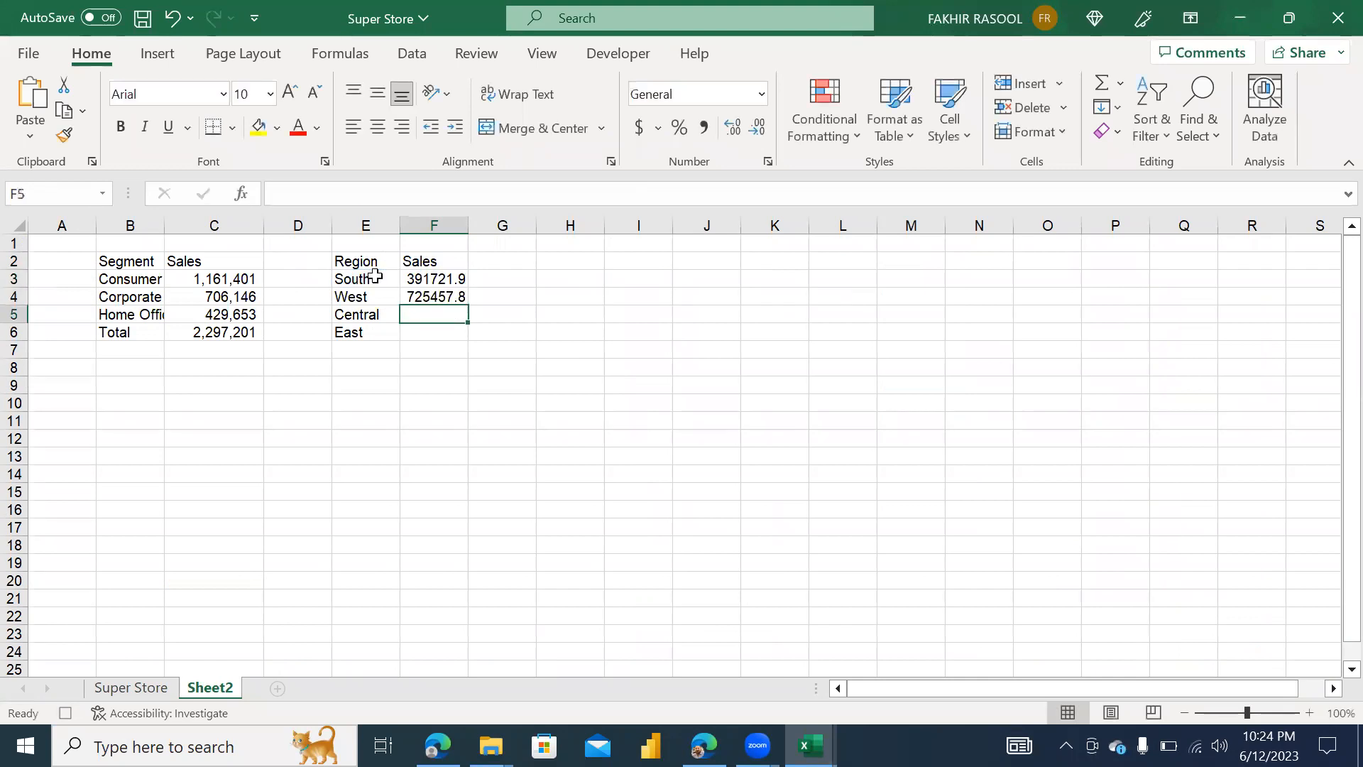
pyautogui.hotkey('ctrl', 'd')
pyautogui.press('Down')
pyautogui.hotkey('ctrl', 'd')
# Add a Total label in cell E7 and an AutoSum of the region sales F3:F6 in F7
pyautogui.press('Down')
pyautogui.press('Left')
pyautogui.write('Total')
pyautogui.press('Tab')
pyautogui.hotkey('alt', '=')
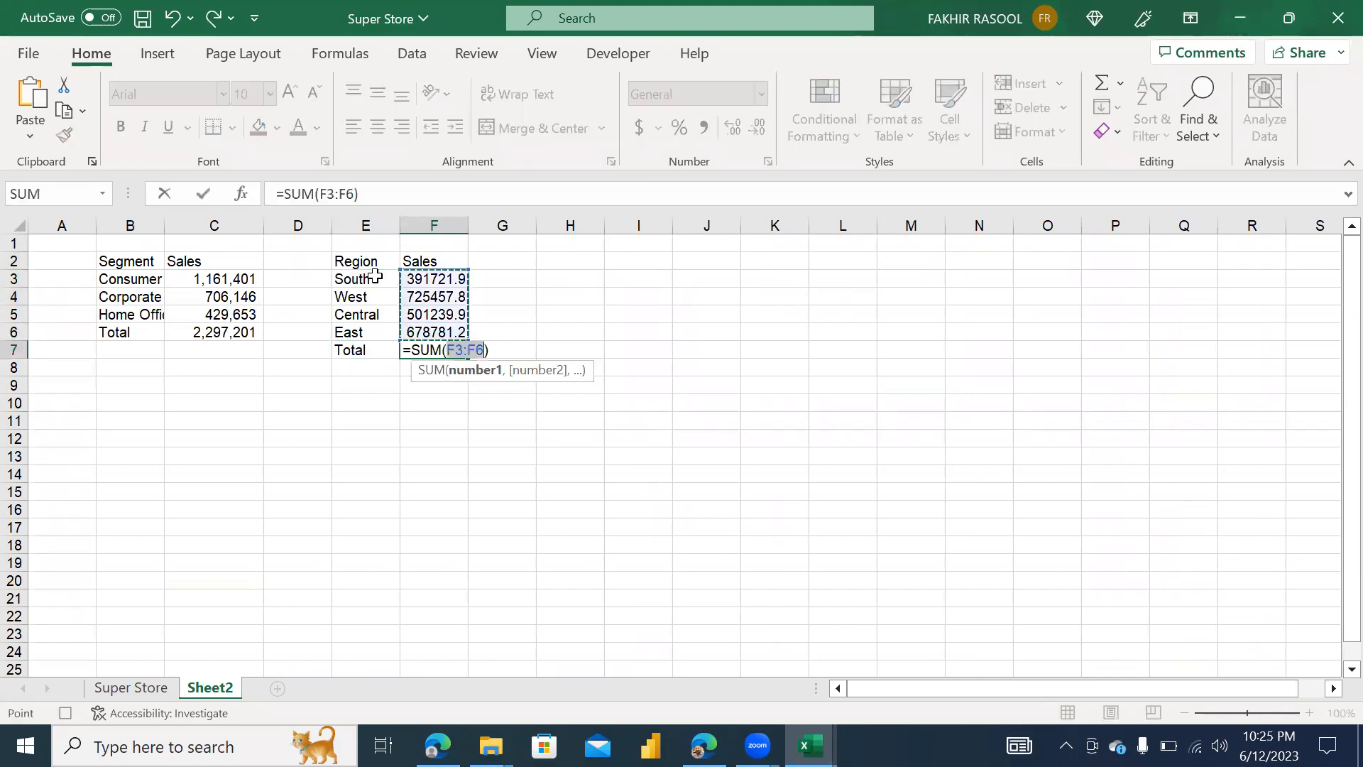
pyautogui.press('Return')
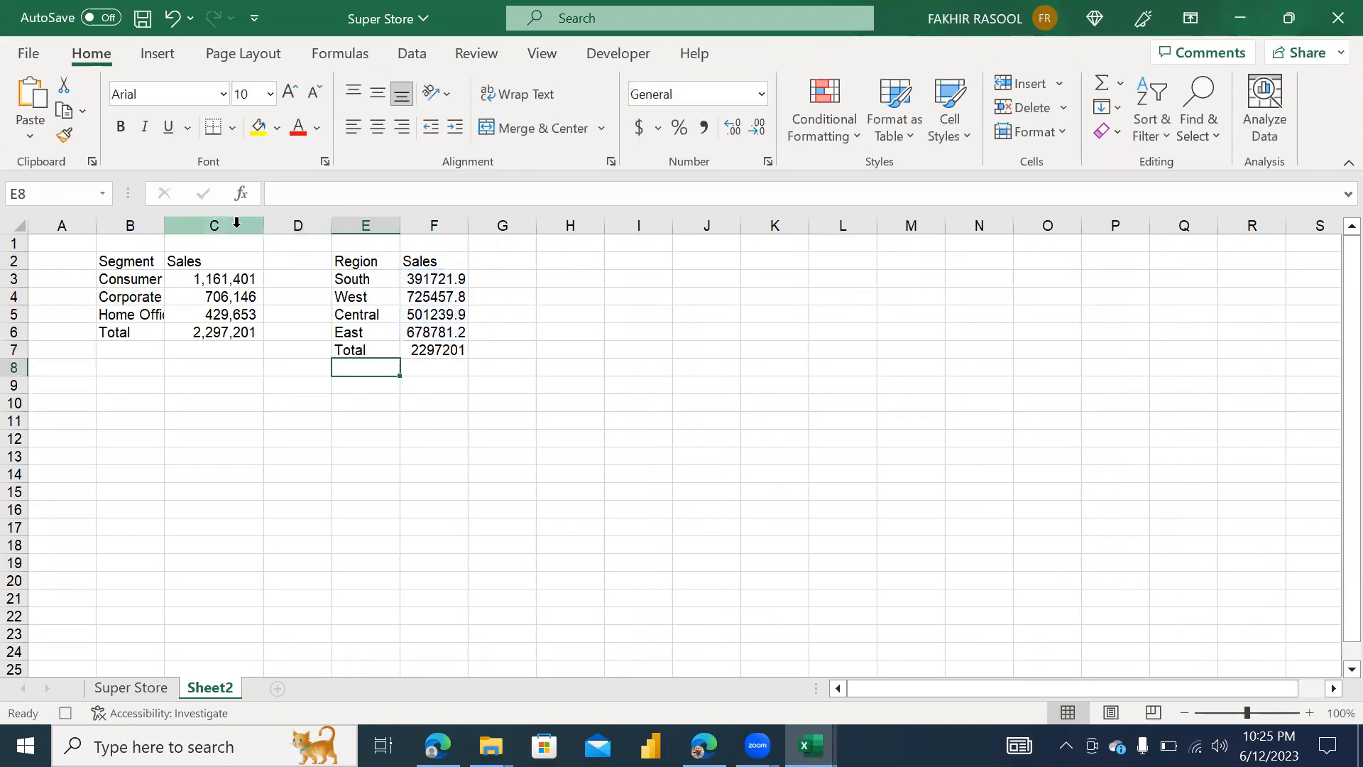
# Format the sales figures in F3:F7 in comma style with no decimal places
pyautogui.moveTo(450, 278); pyautogui.dragTo(448, 349)
pyautogui.click(705, 128)
pyautogui.click(757, 128)
pyautogui.click(756, 127)
# Enter a UNIQUE formula in Sheet2 cell H2 listing the distinct values of Super Store's Category range O1:O9995
pyautogui.click(597, 262)
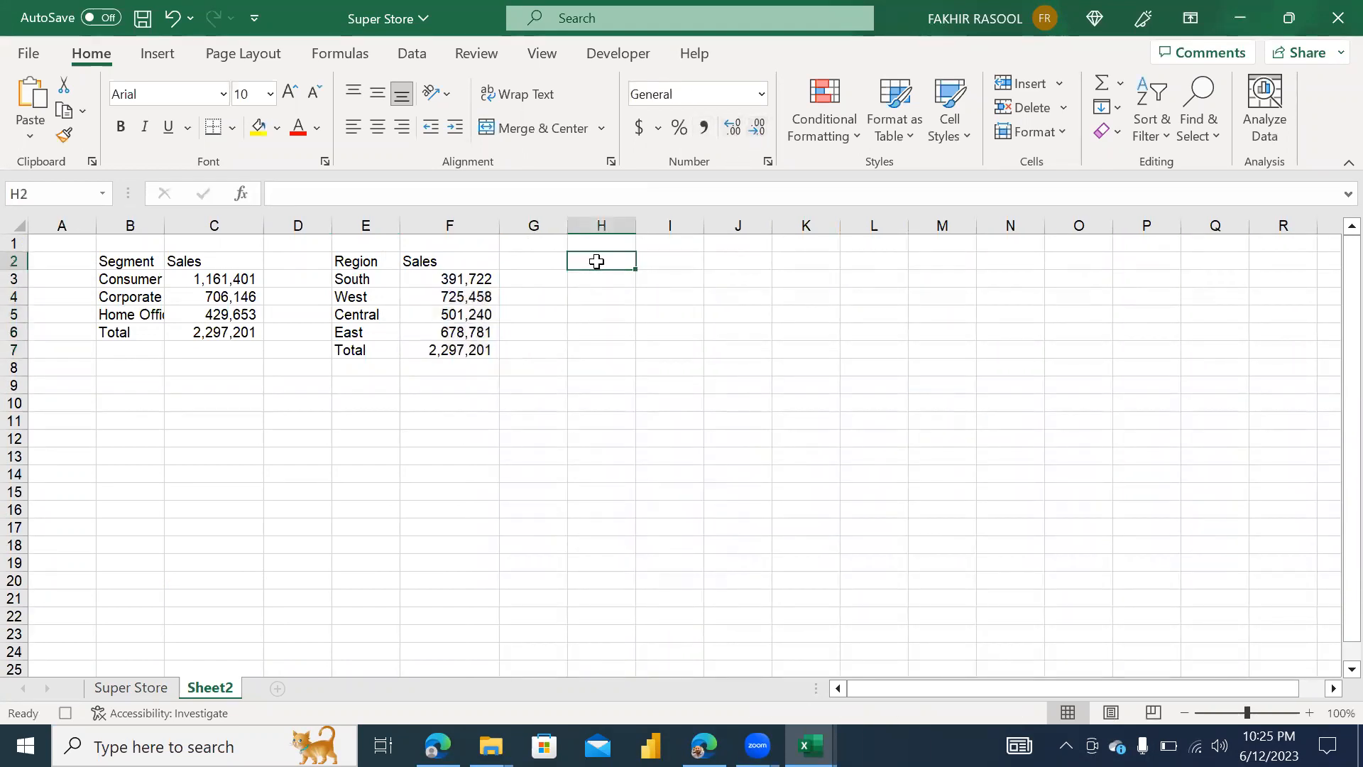
pyautogui.write('un')
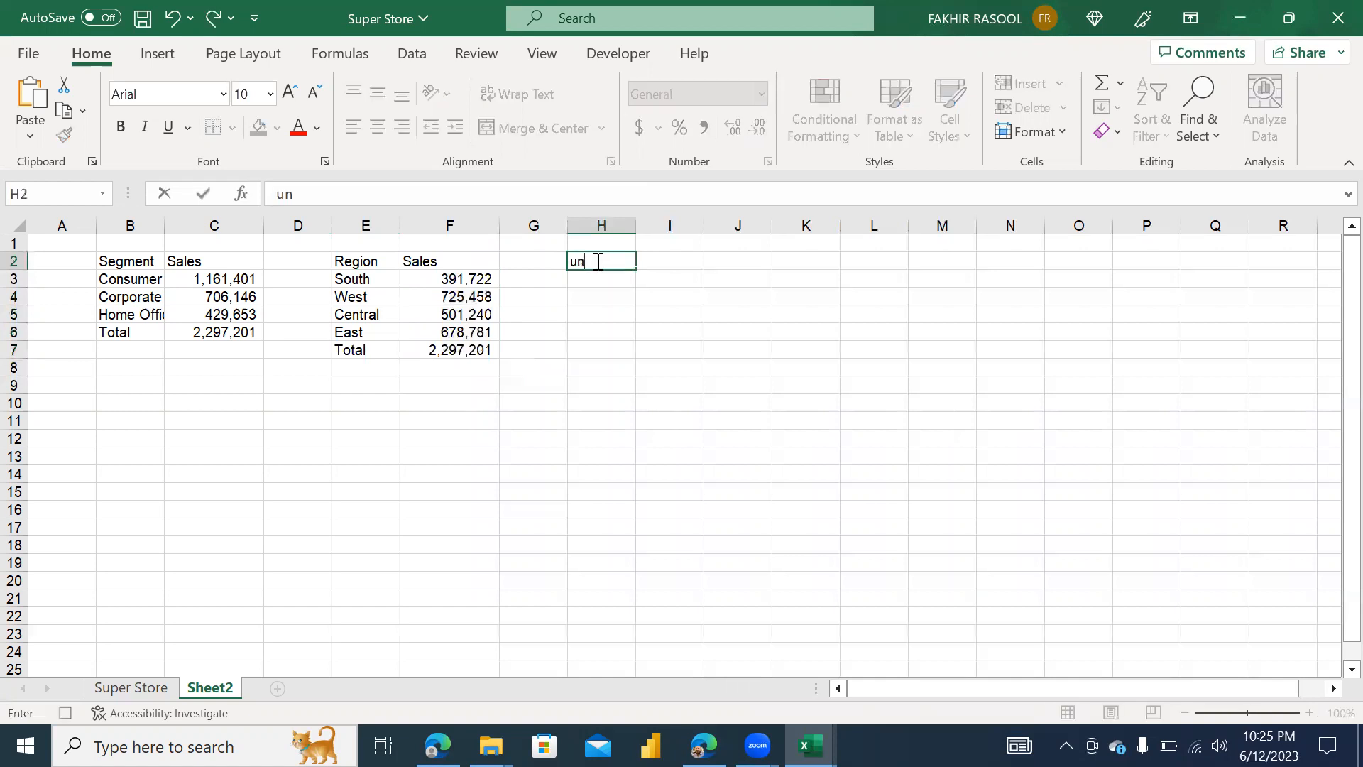
pyautogui.write('=uni')
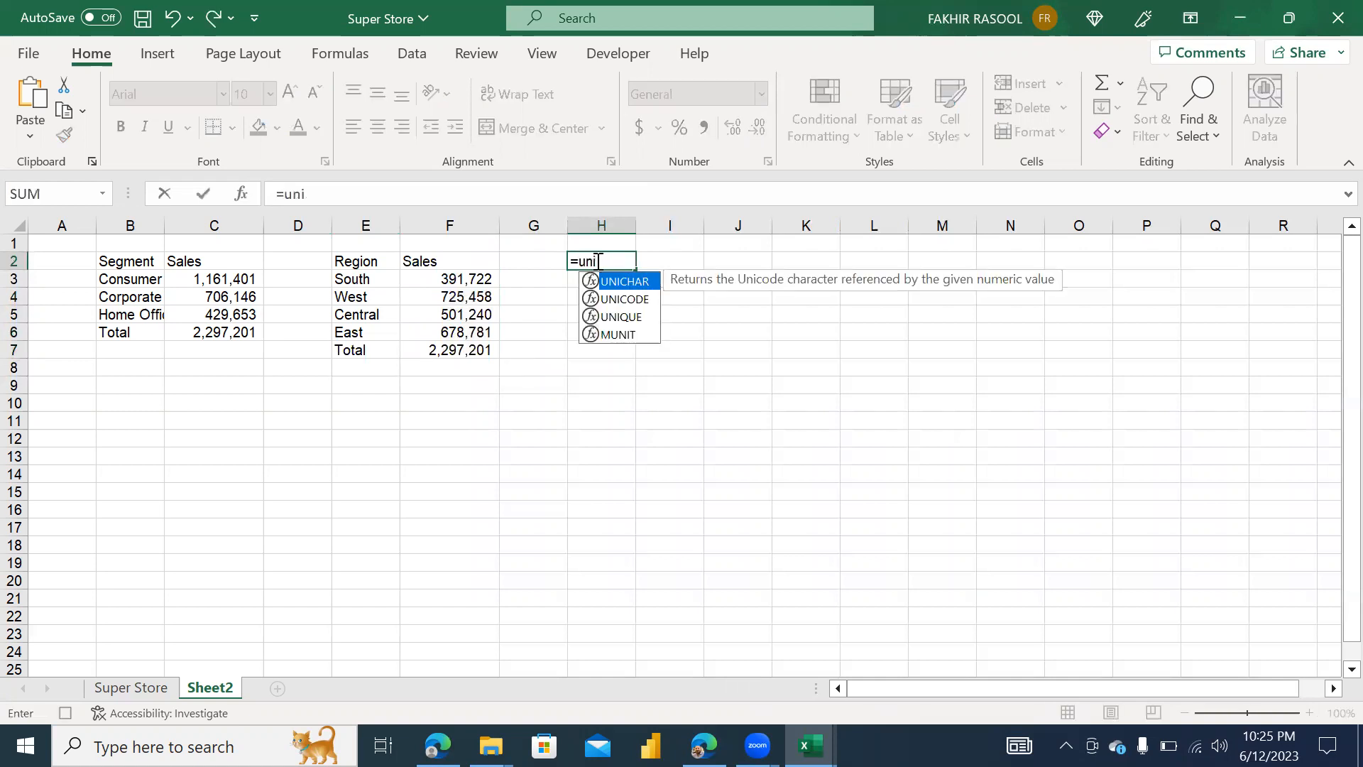
pyautogui.press('Down')
pyautogui.press('Down')
pyautogui.press('Tab')
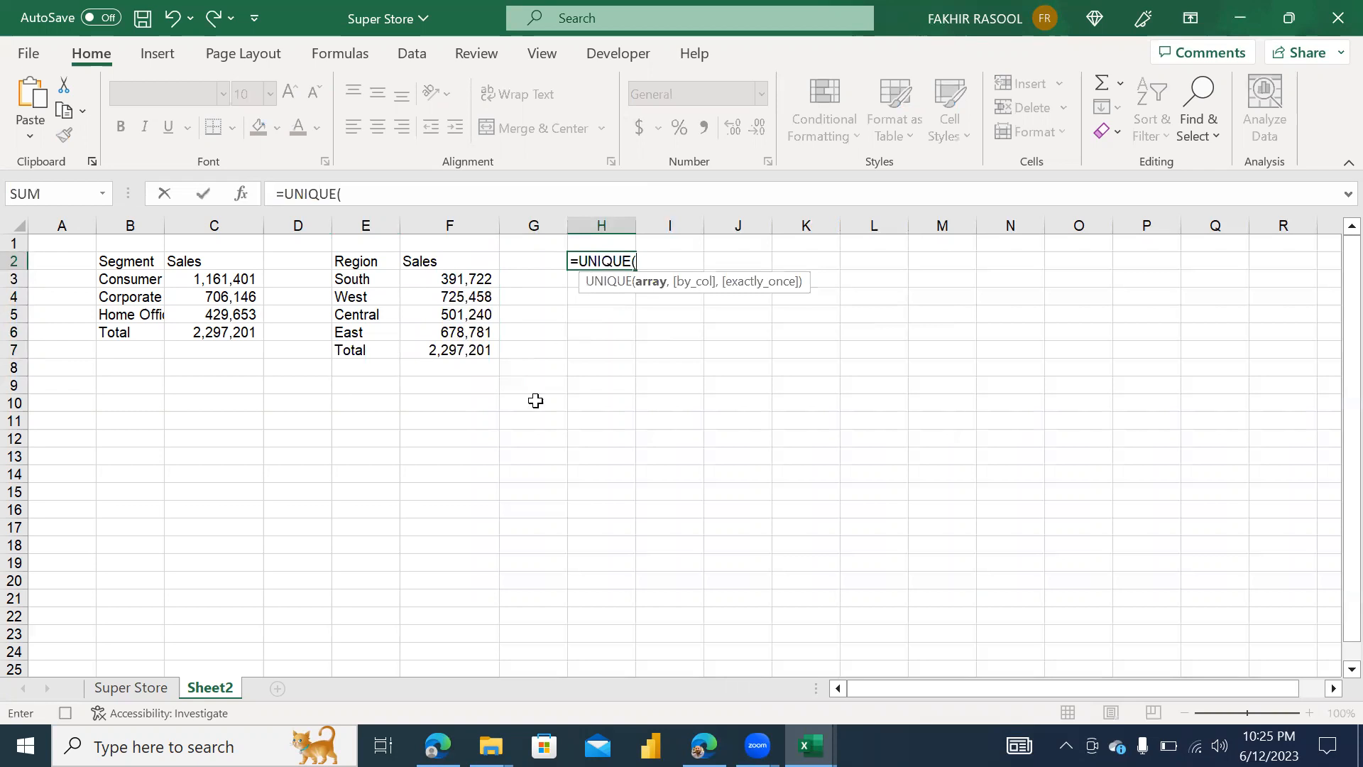
pyautogui.click(120, 688)
pyautogui.click(866, 350)
pyautogui.hotkey('ctrl', 'Up')
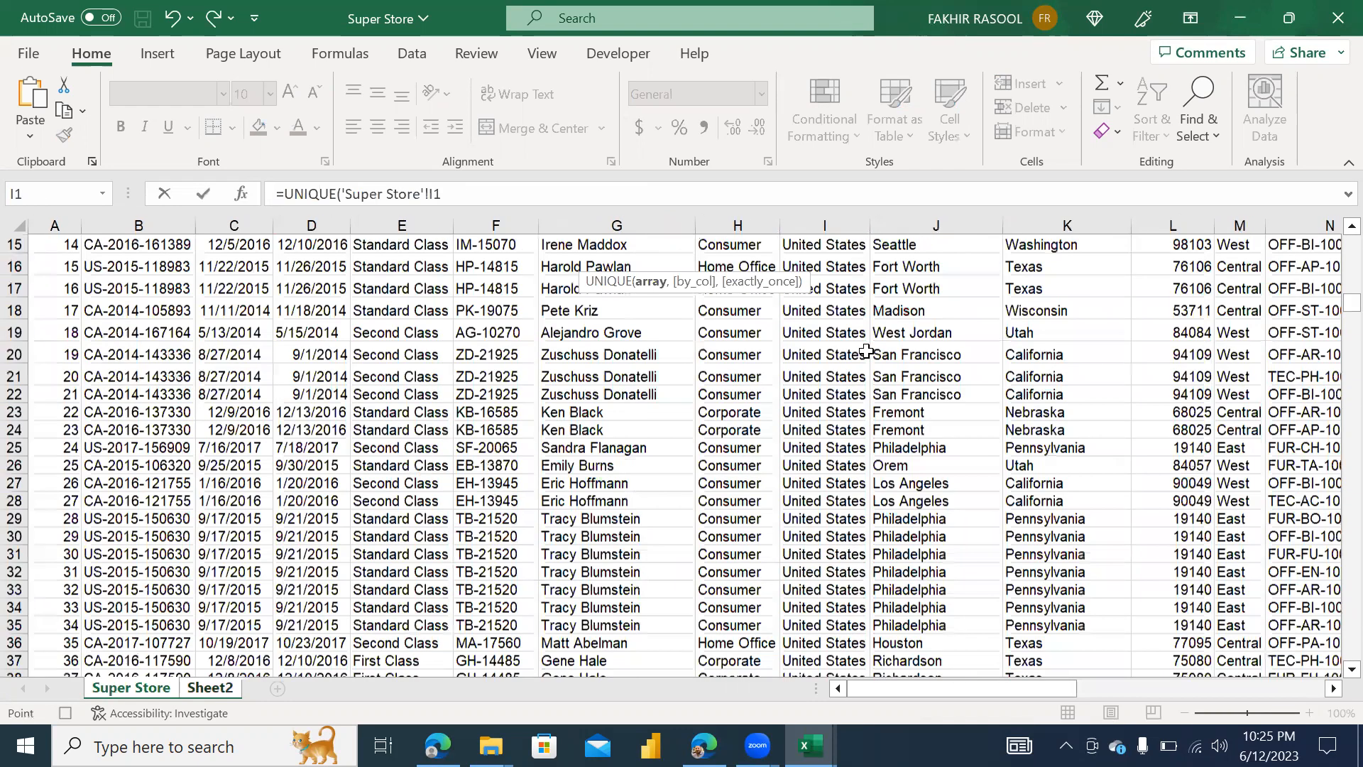
pyautogui.press('Right')
pyautogui.press('Right')
pyautogui.press('Right')
pyautogui.press('Right')
pyautogui.press('Right')
pyautogui.press('Right')
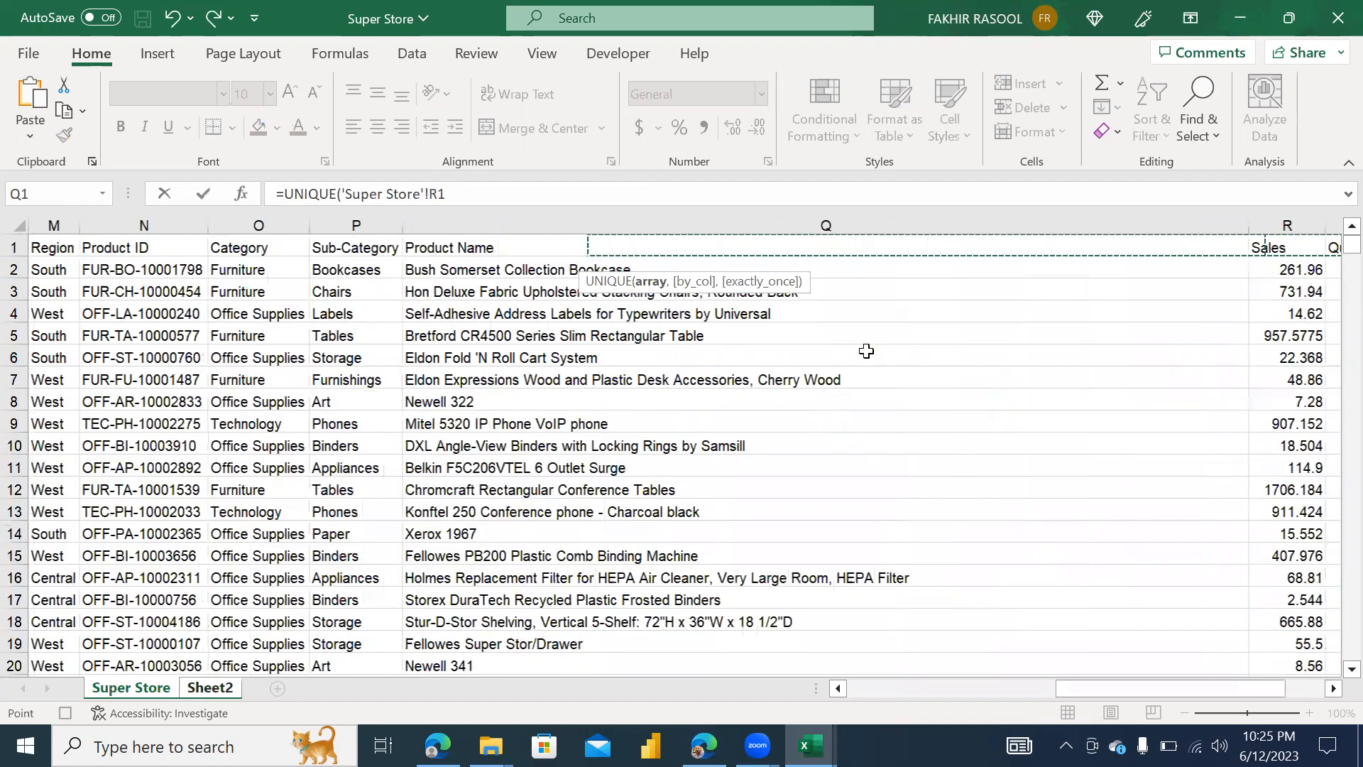
pyautogui.hotkey('ctrl', 'shift', 'Down')
pyautogui.press('Return')
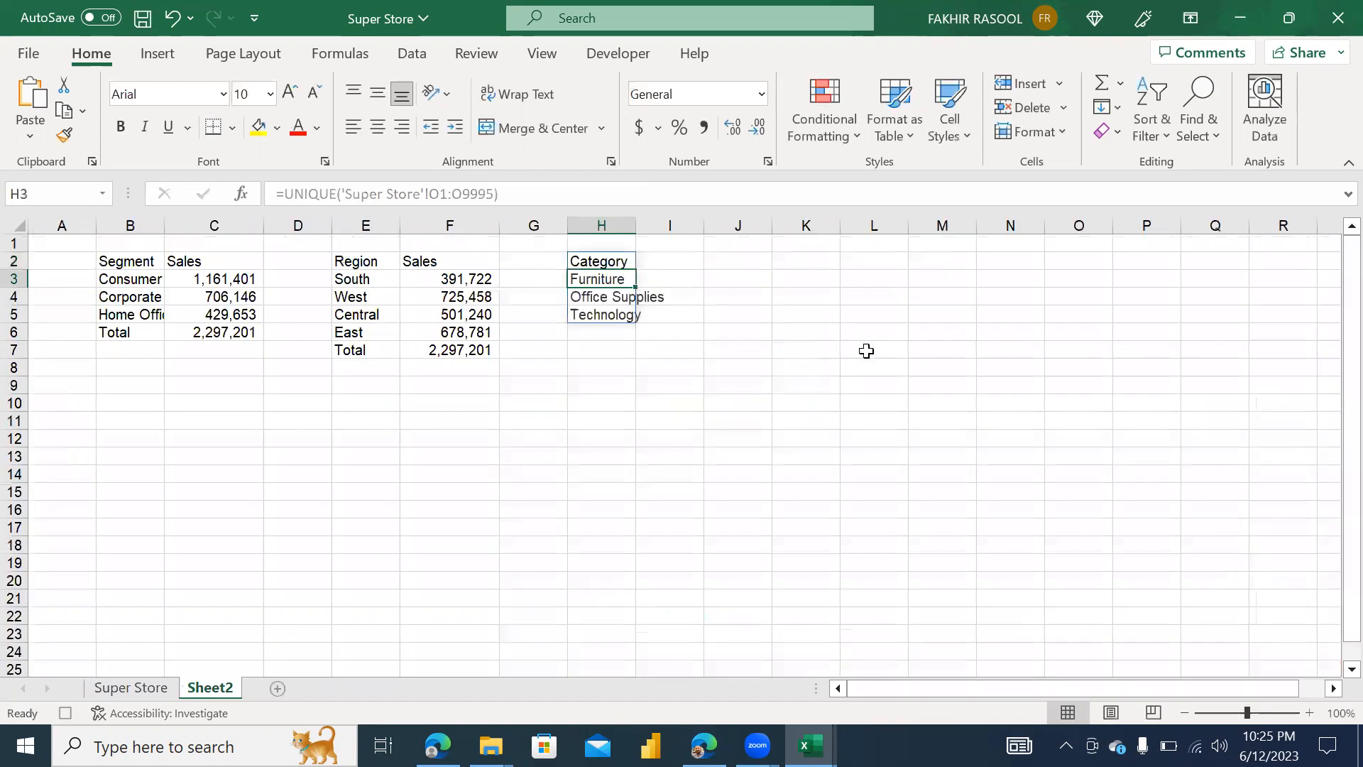
# Add a Sales header in cell I2 beside the Category header
pyautogui.press('Up')
pyautogui.press('Right')
pyautogui.write('Sales')
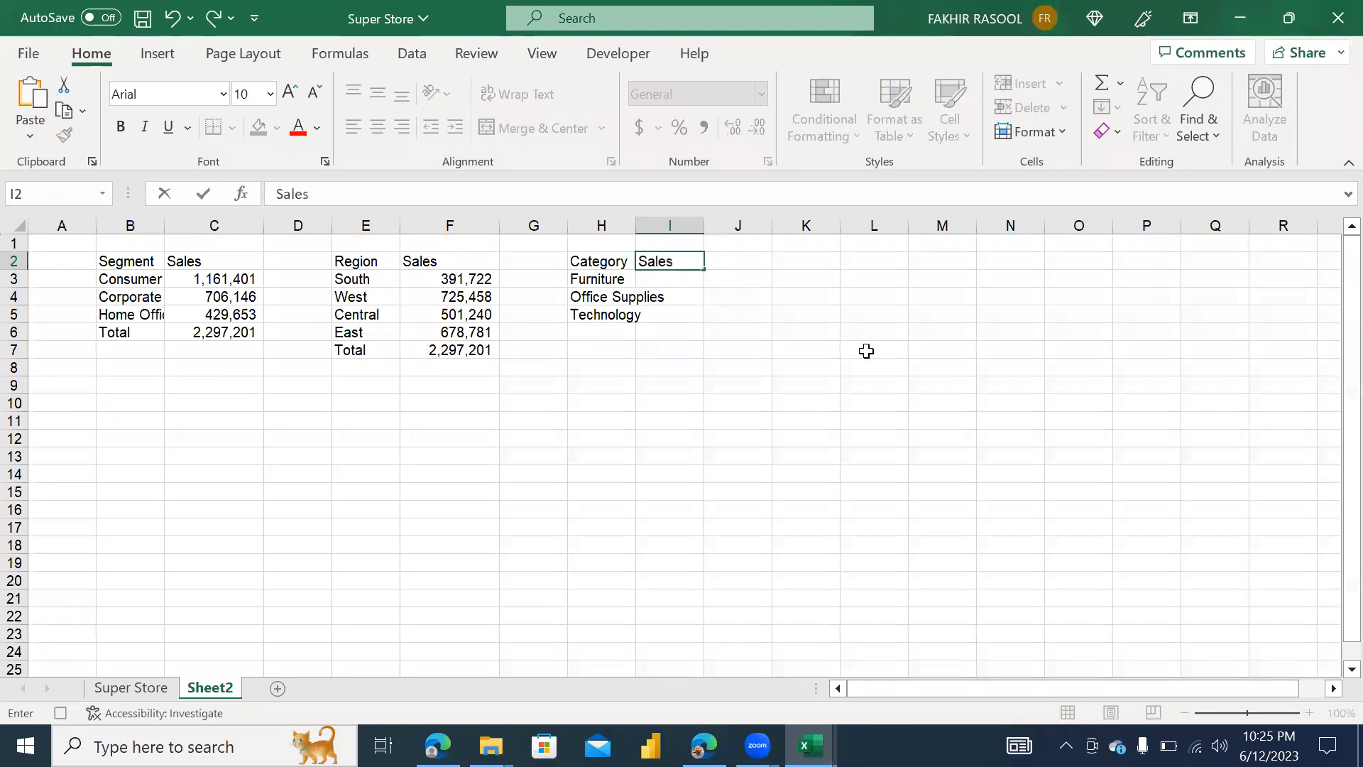
pyautogui.press('Return')
# Start a SUMIFS formula in cell I3 with Super Store's Sales column R as the sum range
pyautogui.write('=sum')
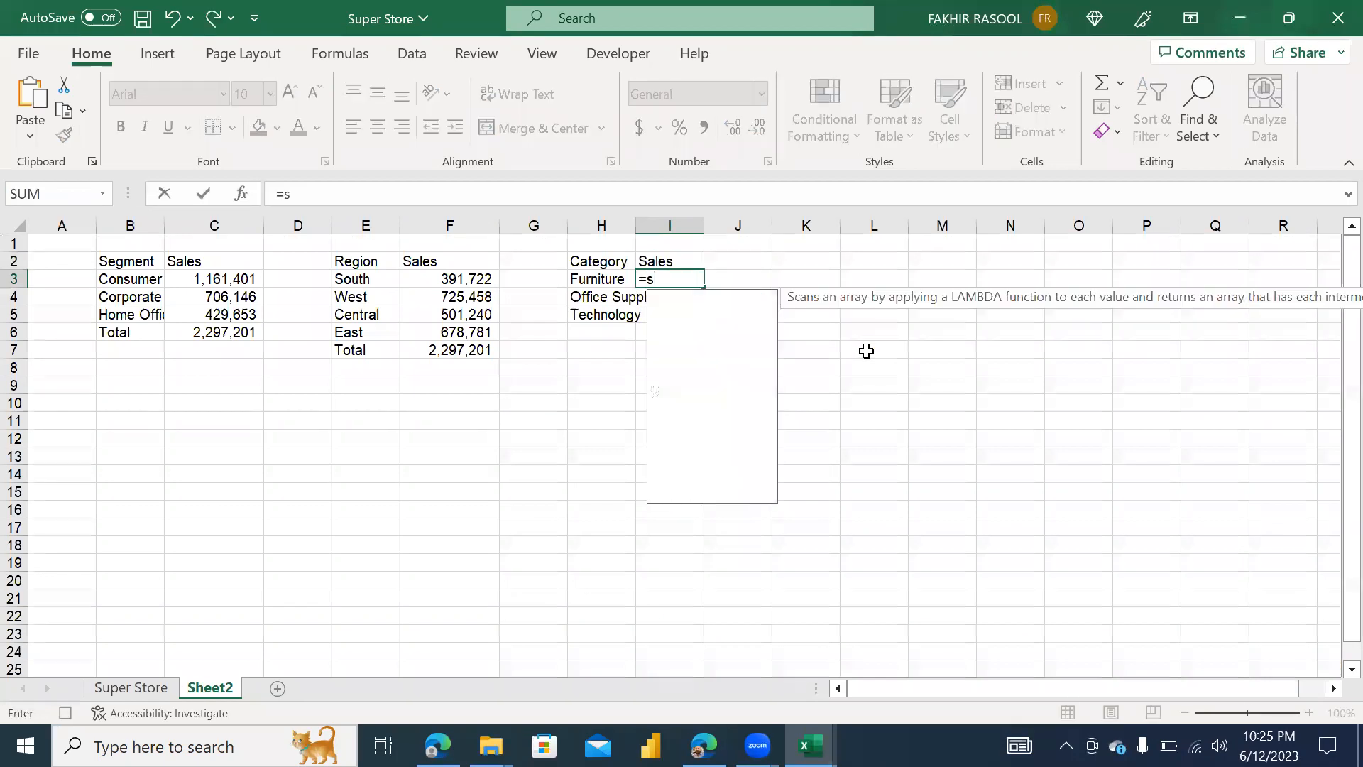
pyautogui.press('Down')
pyautogui.press('Down')
pyautogui.press('Tab')
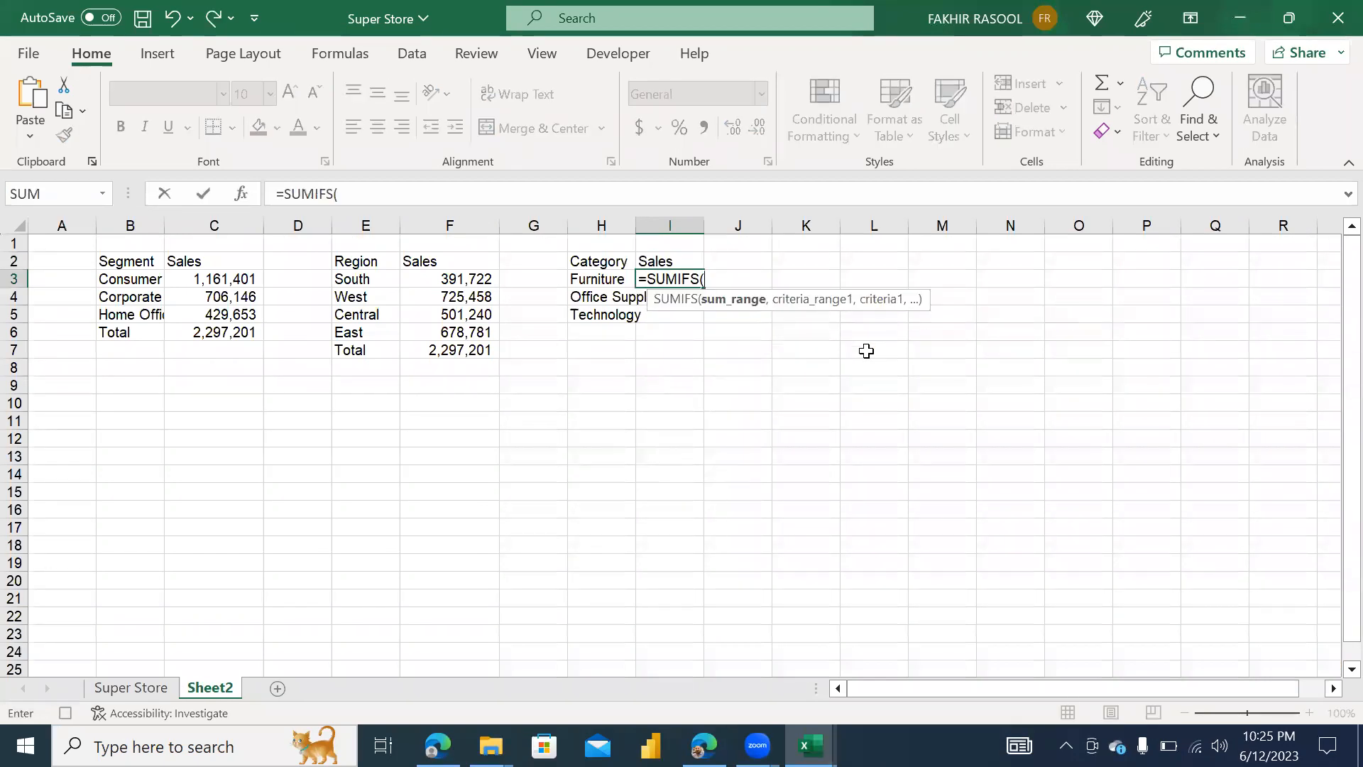
pyautogui.click(126, 689)
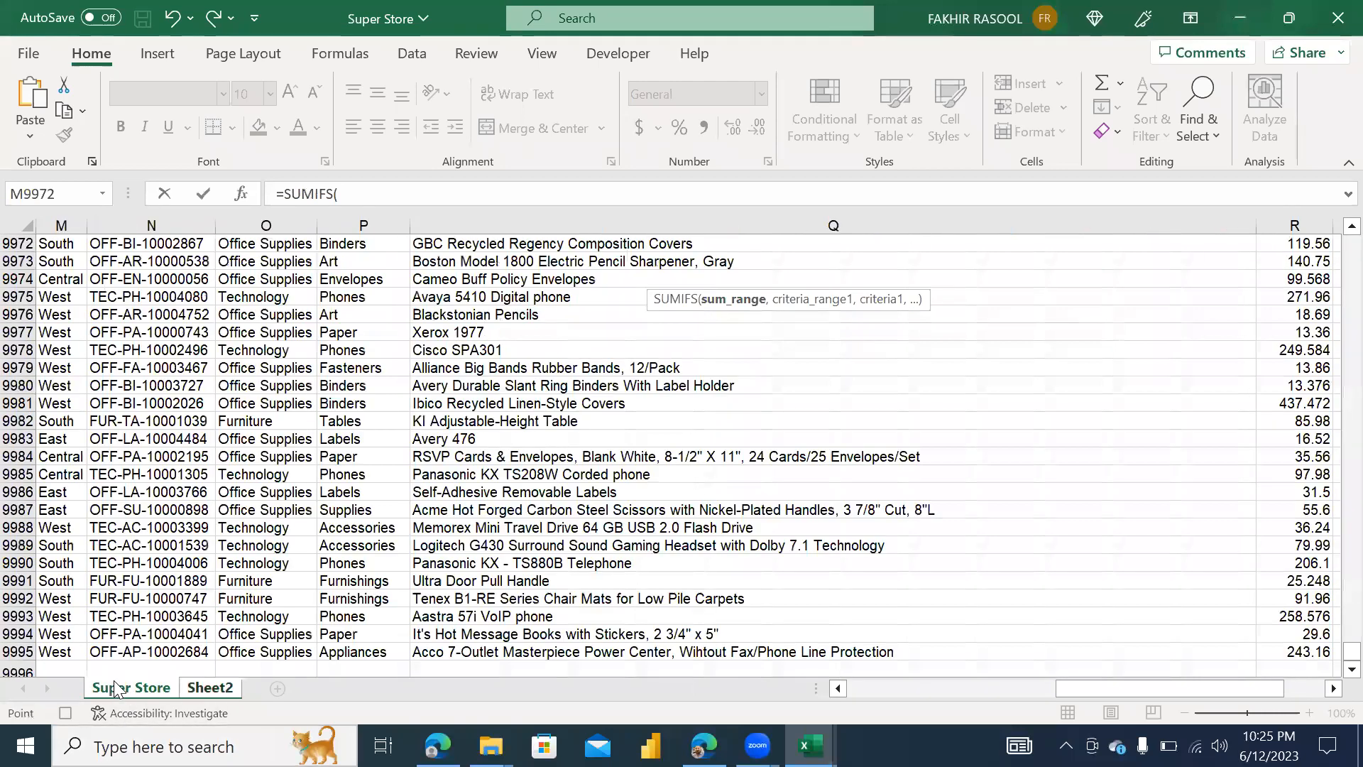
pyautogui.click(900, 279)
pyautogui.hotkey('ctrl', 'Up')
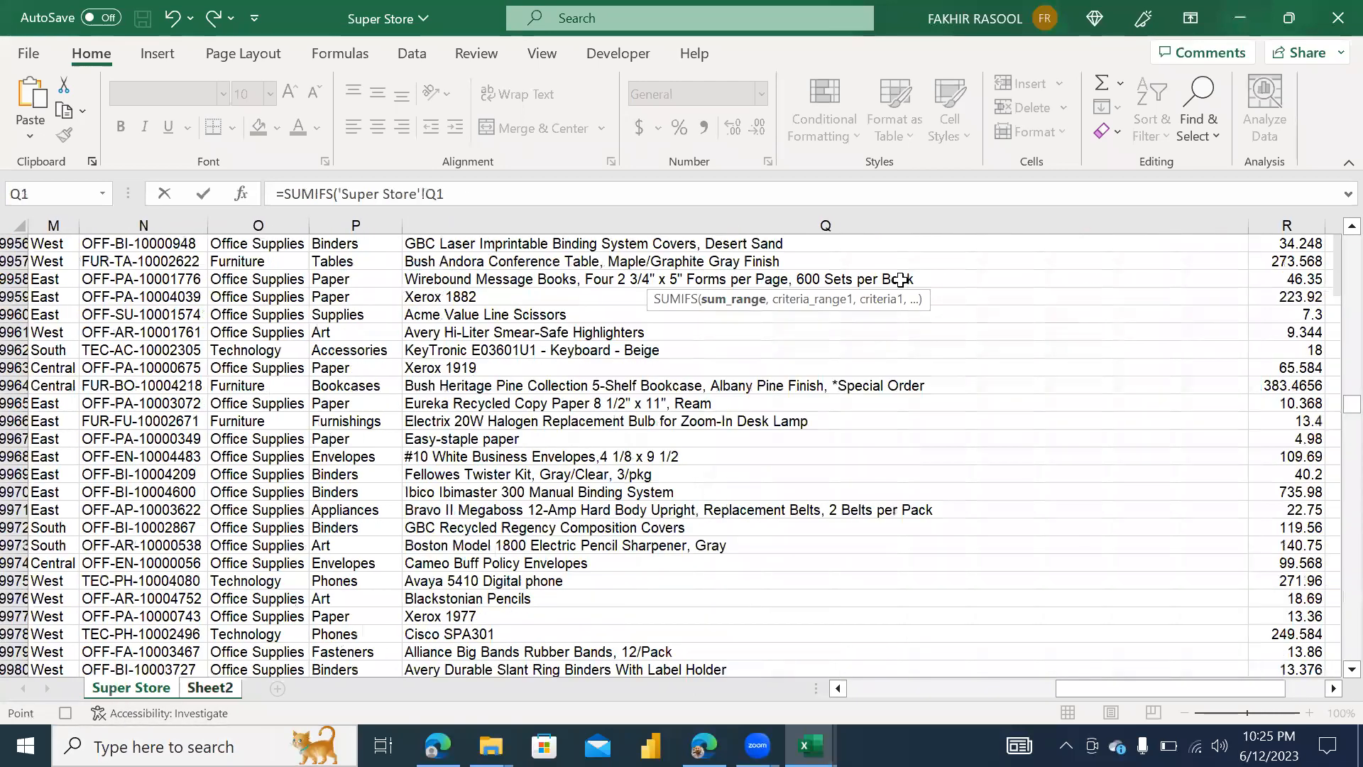
pyautogui.click(1304, 220)
pyautogui.write(',')
# Complete the SUMIFS formula with Super Store's Category column O as the criteria range and Sheet2 cell H3 as the criterion
pyautogui.click(257, 220)
pyautogui.write(',')
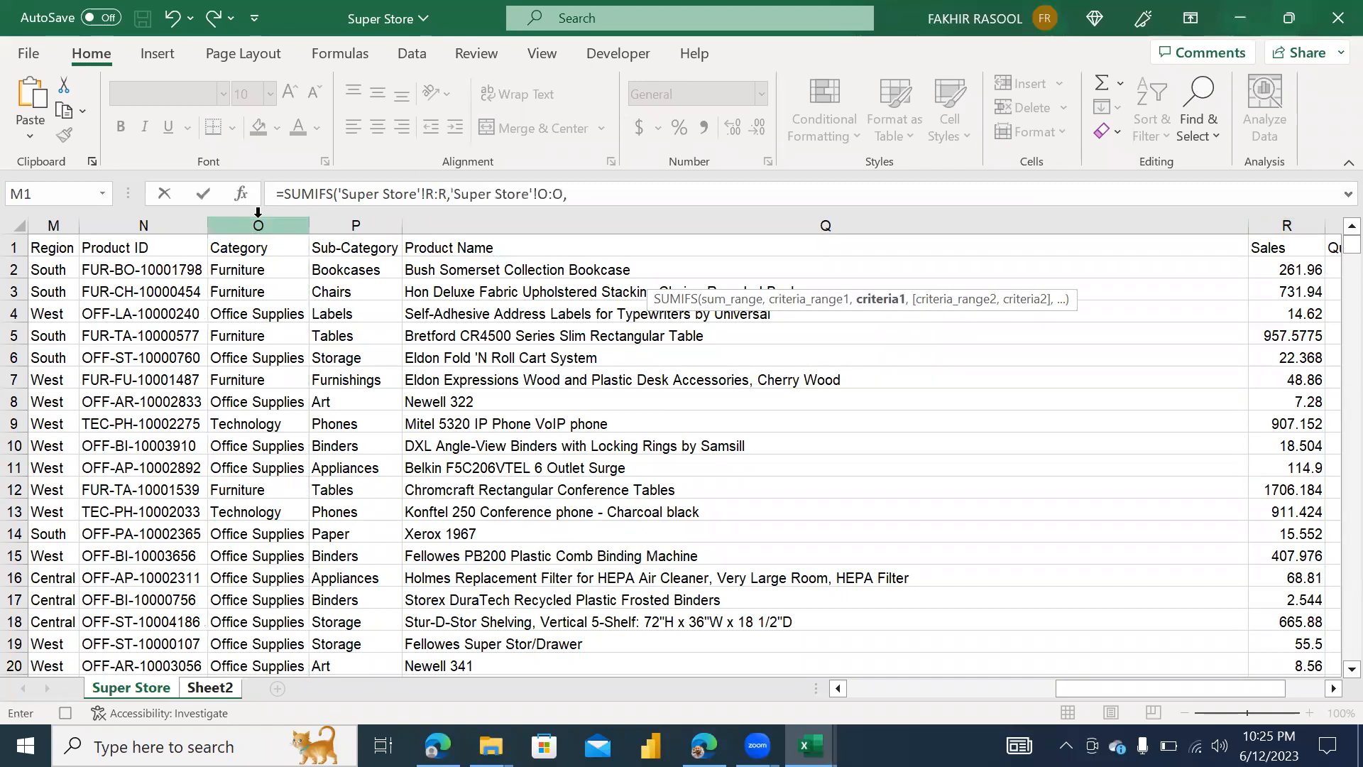
pyautogui.click(228, 694)
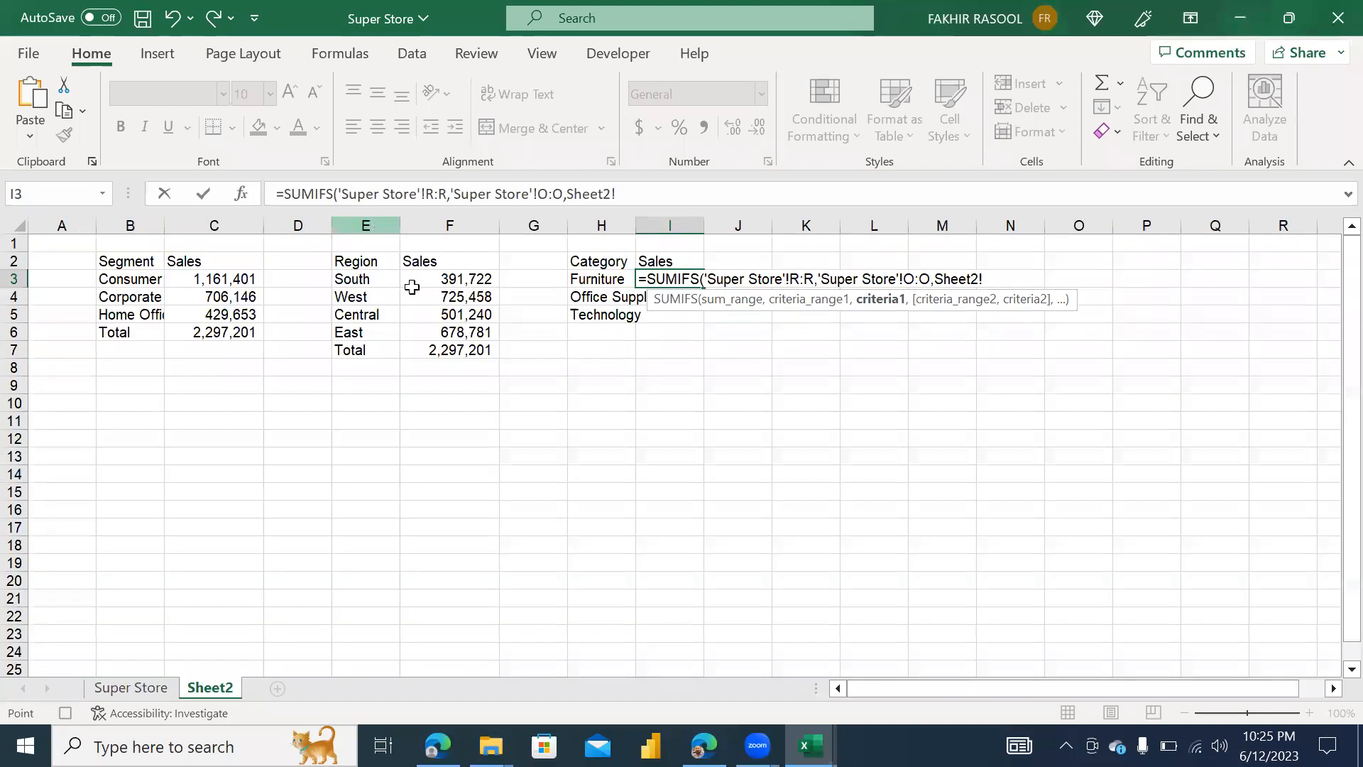
pyautogui.click(596, 279)
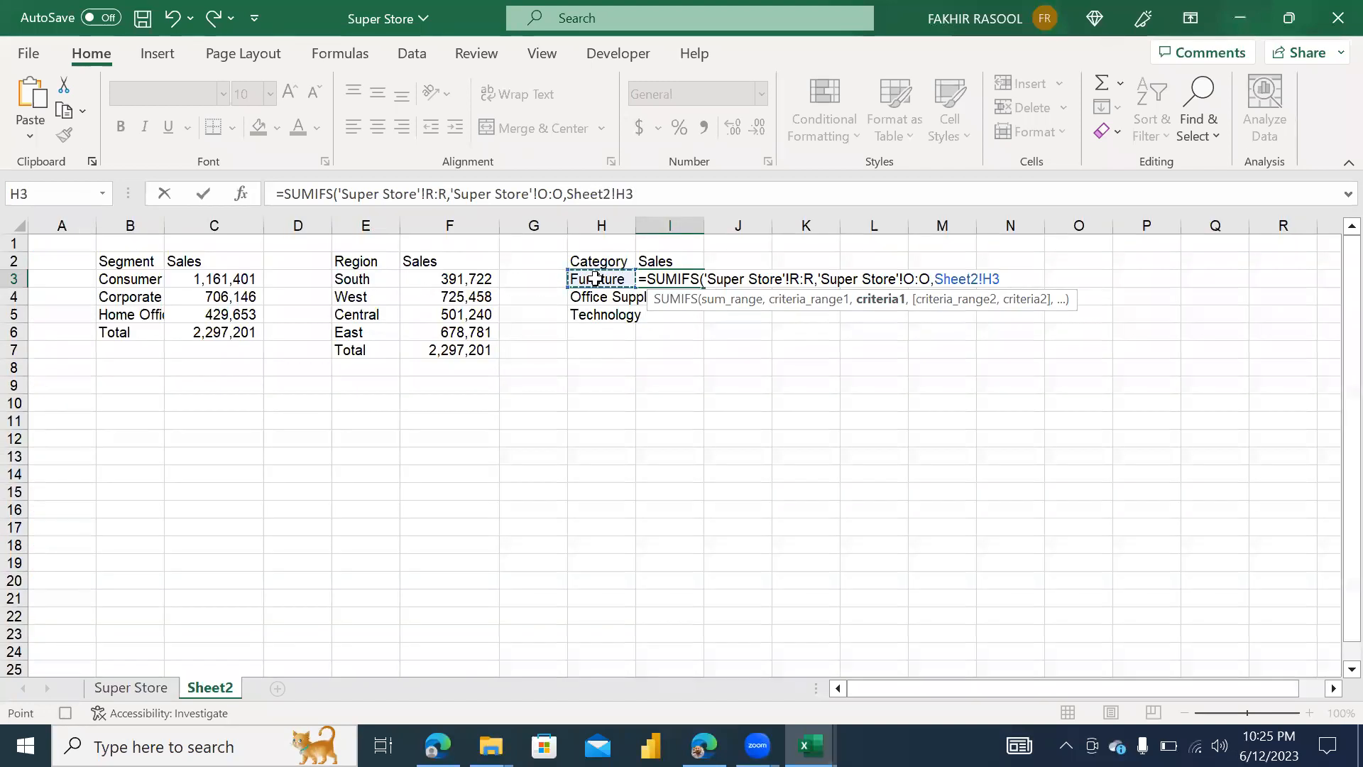
pyautogui.press('Return')
# Copy the SUMIFS formula down to cells I4 and I5 for the Office Supplies and Technology categories
pyautogui.hotkey('ctrl', 'd')
pyautogui.press('Down')
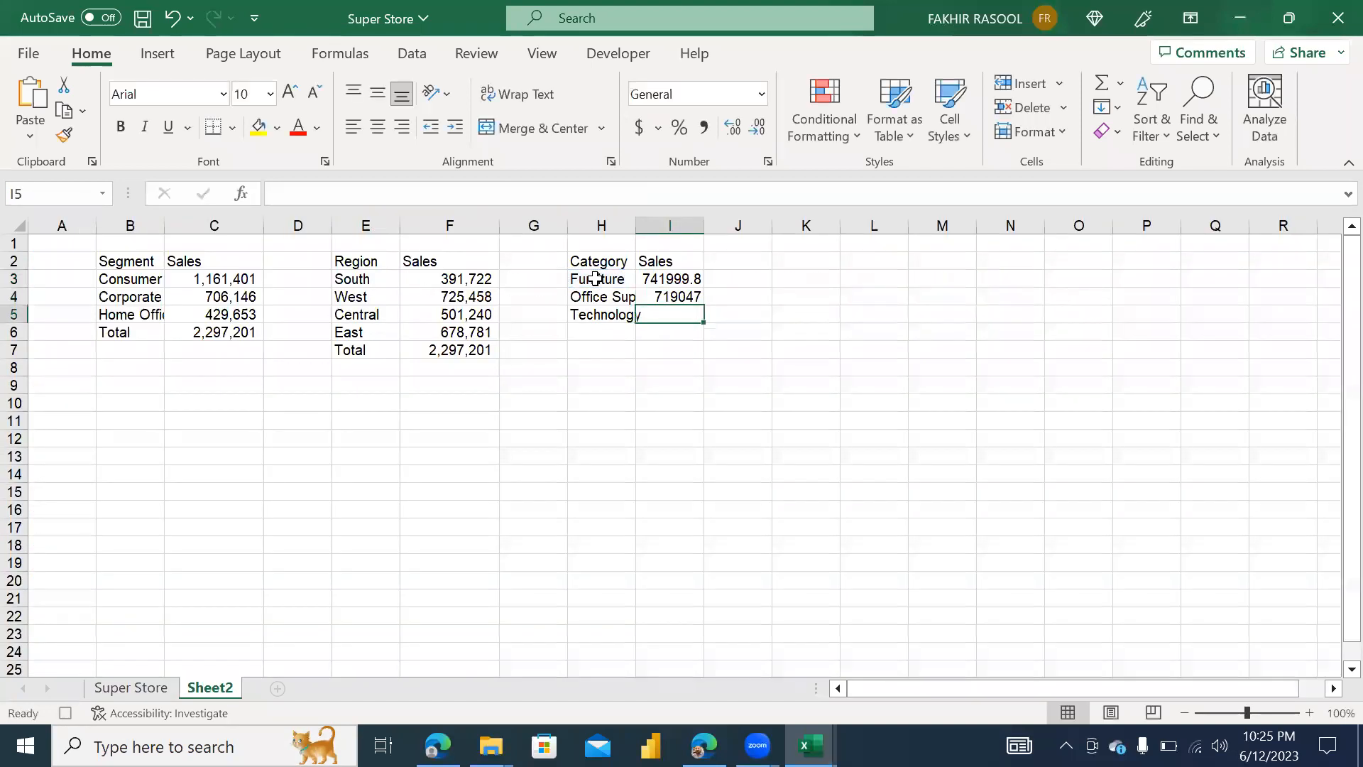
pyautogui.hotkey('ctrl', 'd')
pyautogui.press('Down')
# Add a Total row below the categories, labelling H6 Total and summing the Sales values above in I6
pyautogui.press('Left')
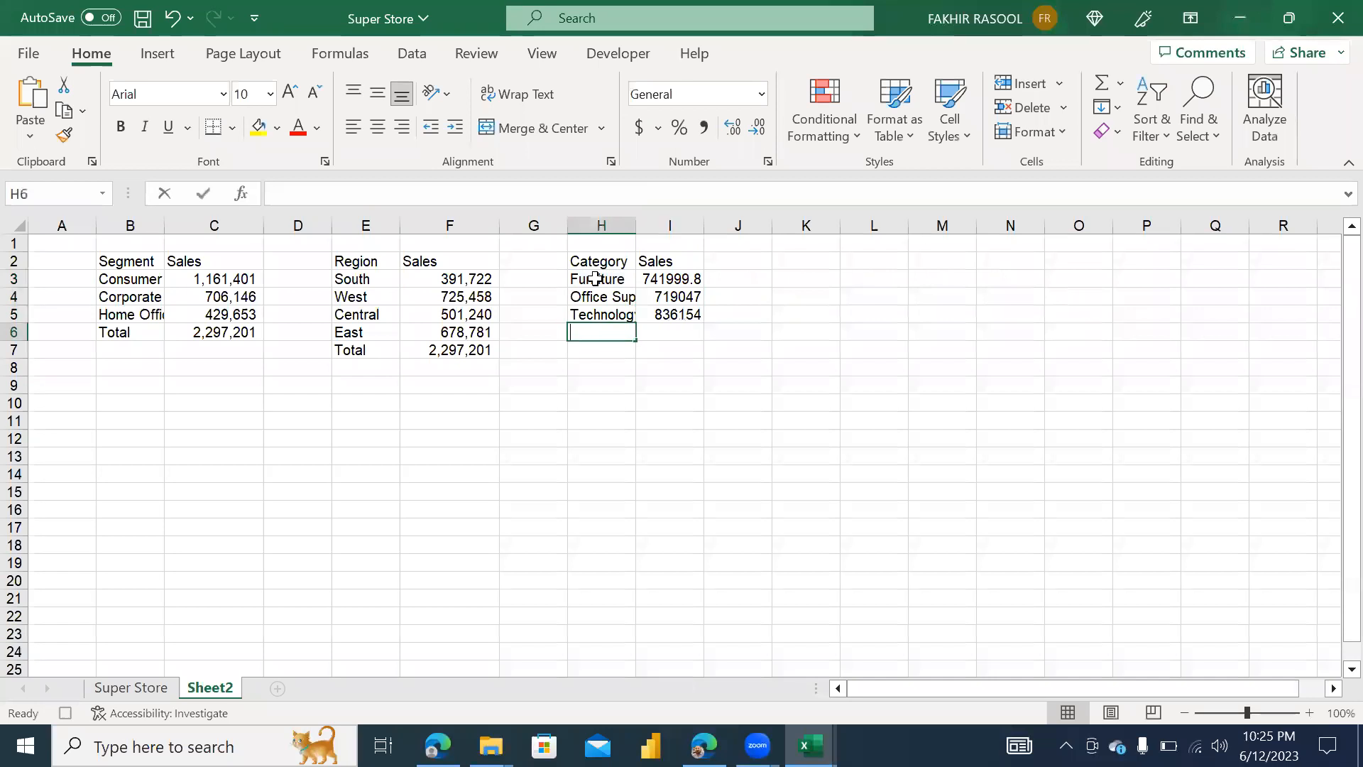
pyautogui.write('Total')
pyautogui.press('Tab')
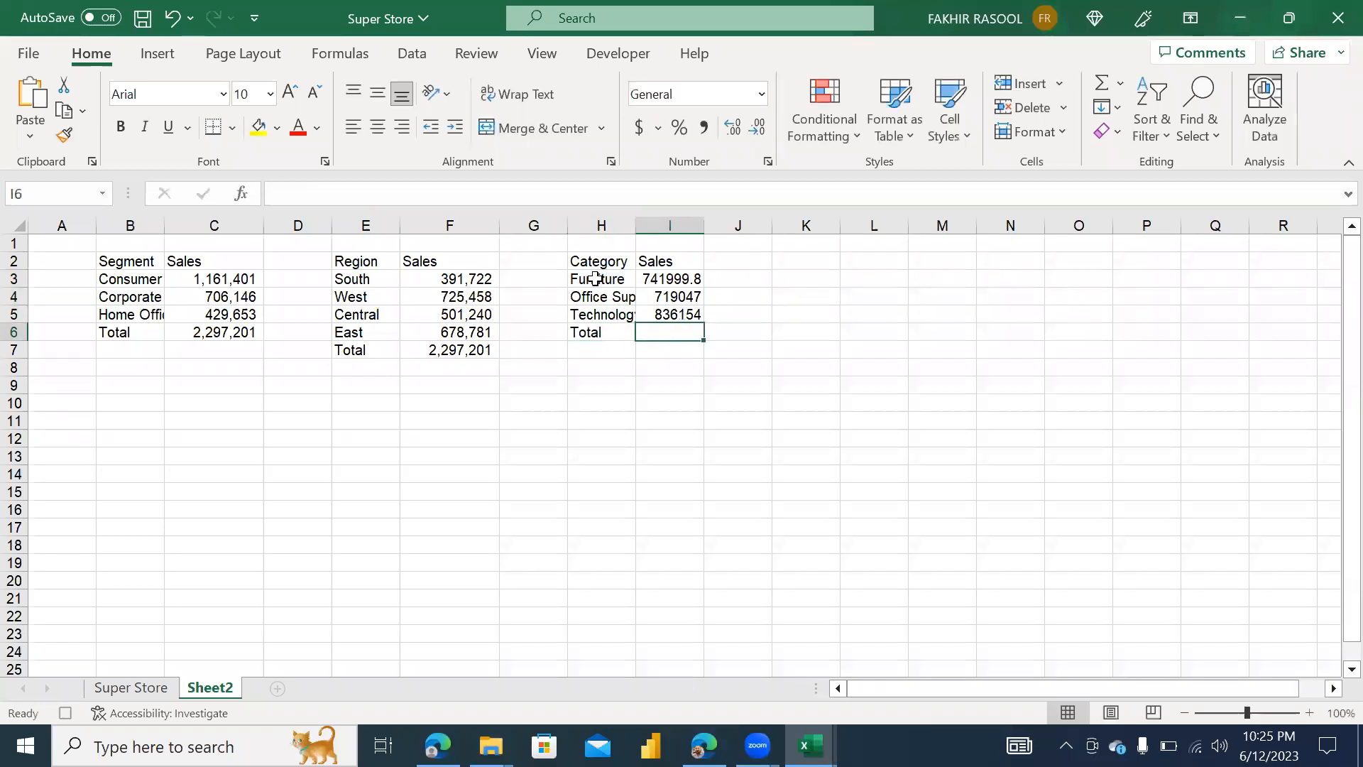
pyautogui.hotkey('alt', '=')
pyautogui.press('Return')
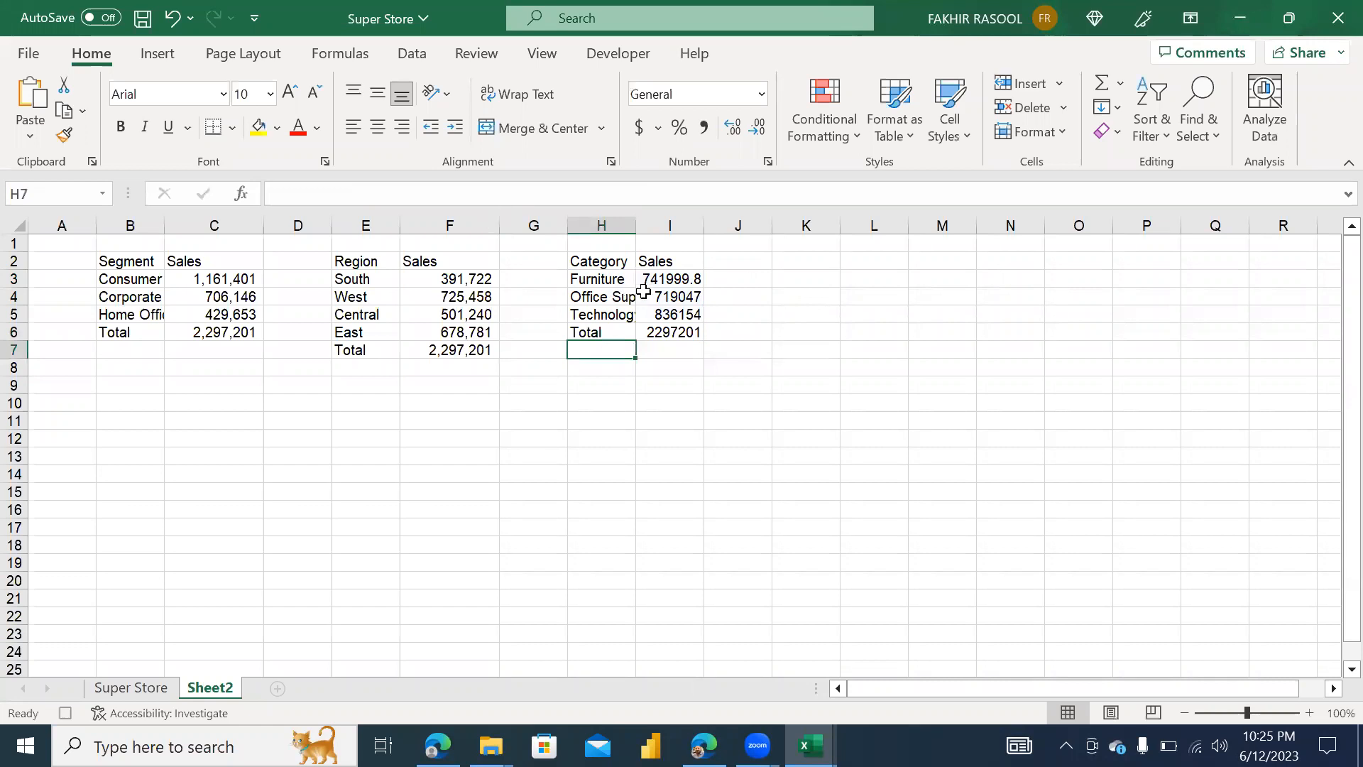
# Format the category sales in I3:I6 with the comma number style and no decimal places
pyautogui.moveTo(669, 280); pyautogui.dragTo(671, 331)
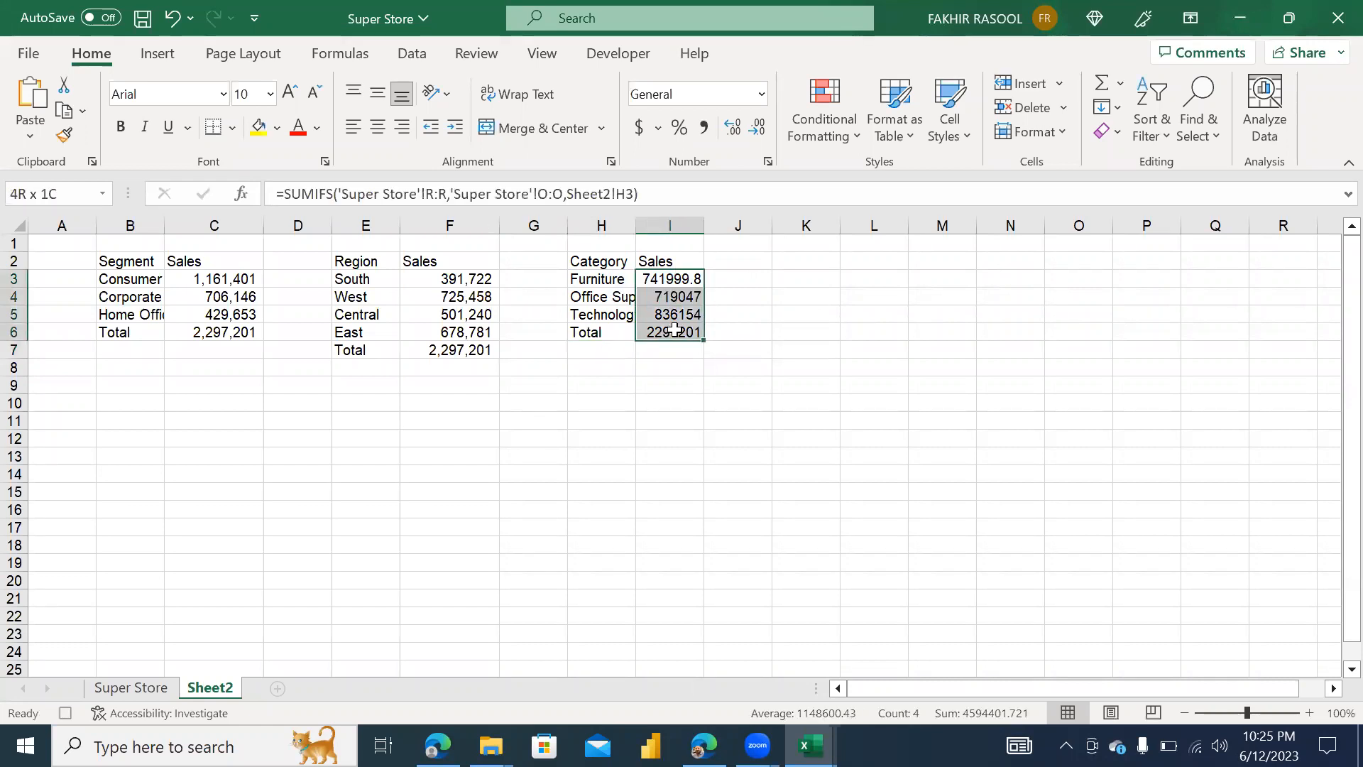
pyautogui.click(704, 126)
pyautogui.click(757, 128)
pyautogui.click(757, 127)
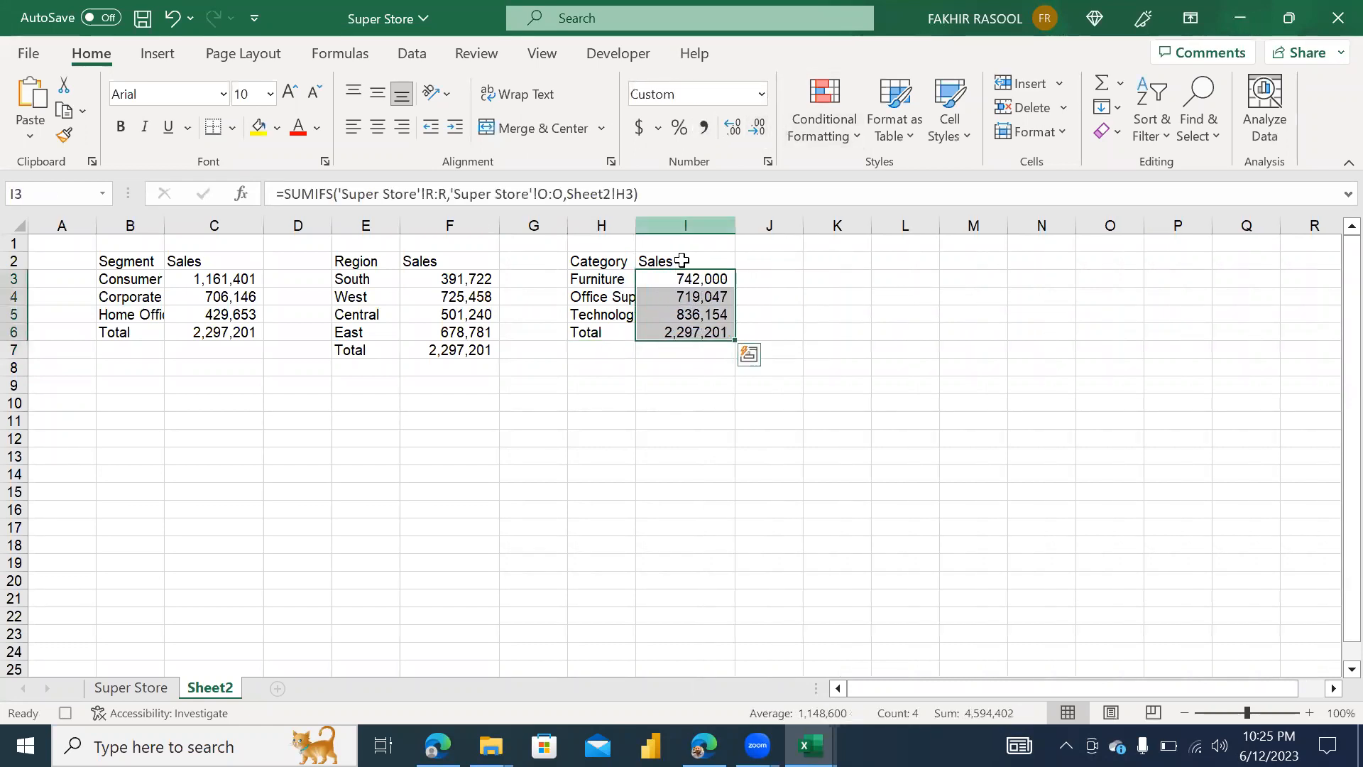
# Select empty cell H12 below the summaries and stop recording the macro
pyautogui.click(571, 434)
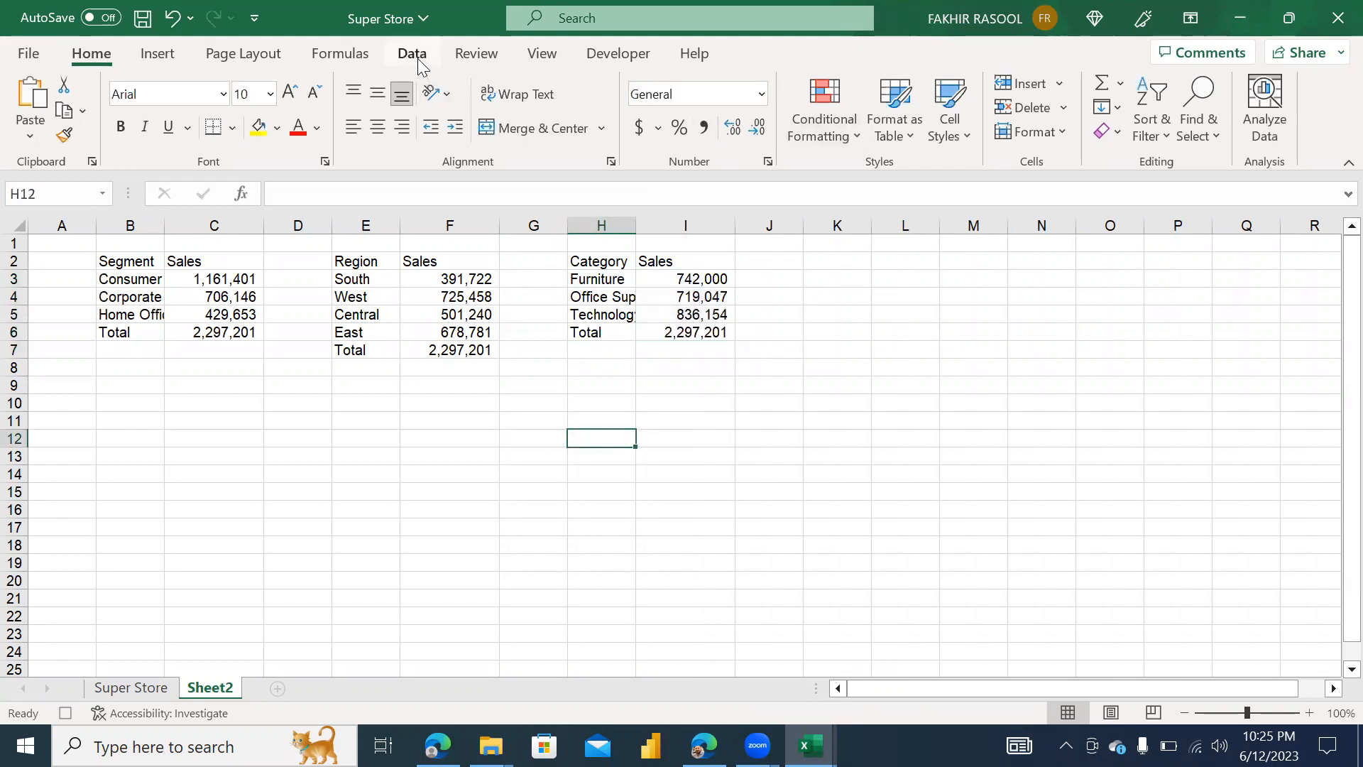
pyautogui.click(607, 55)
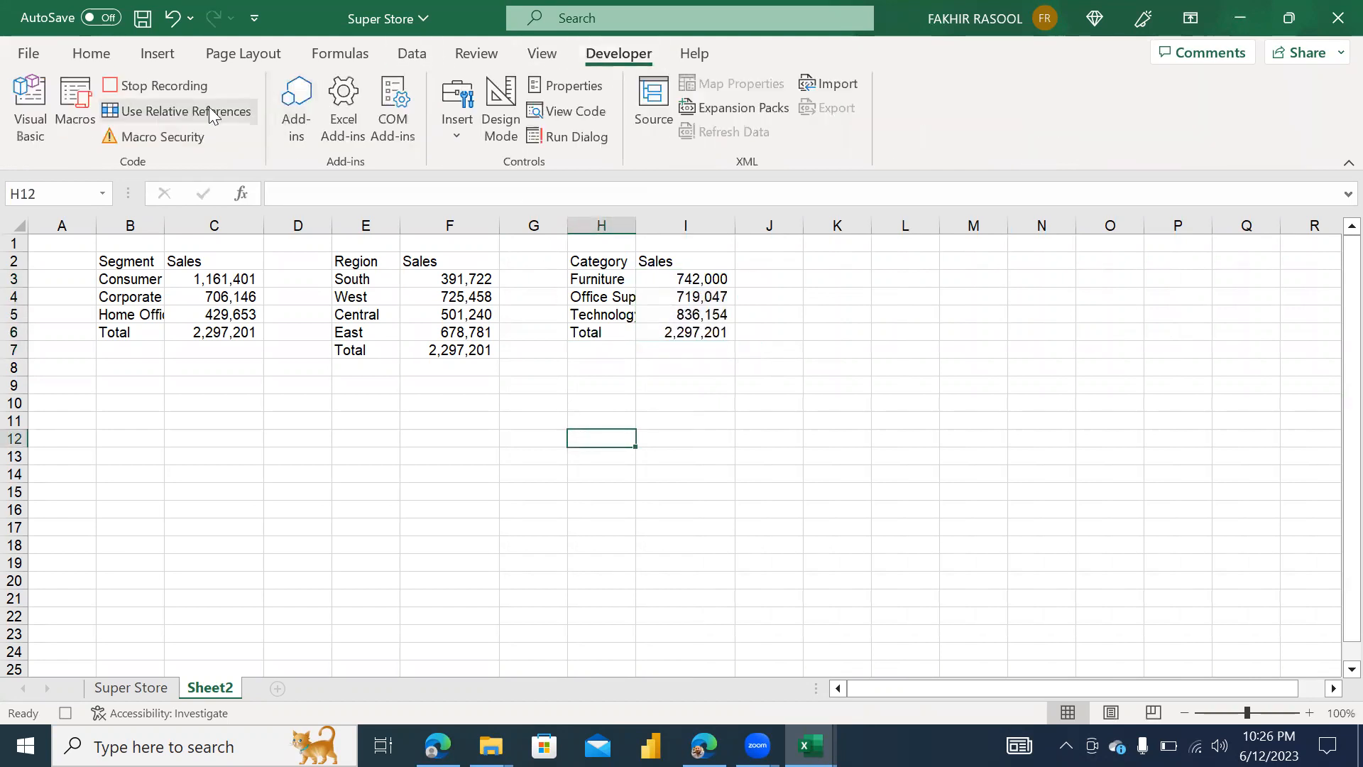
pyautogui.click(142, 87)
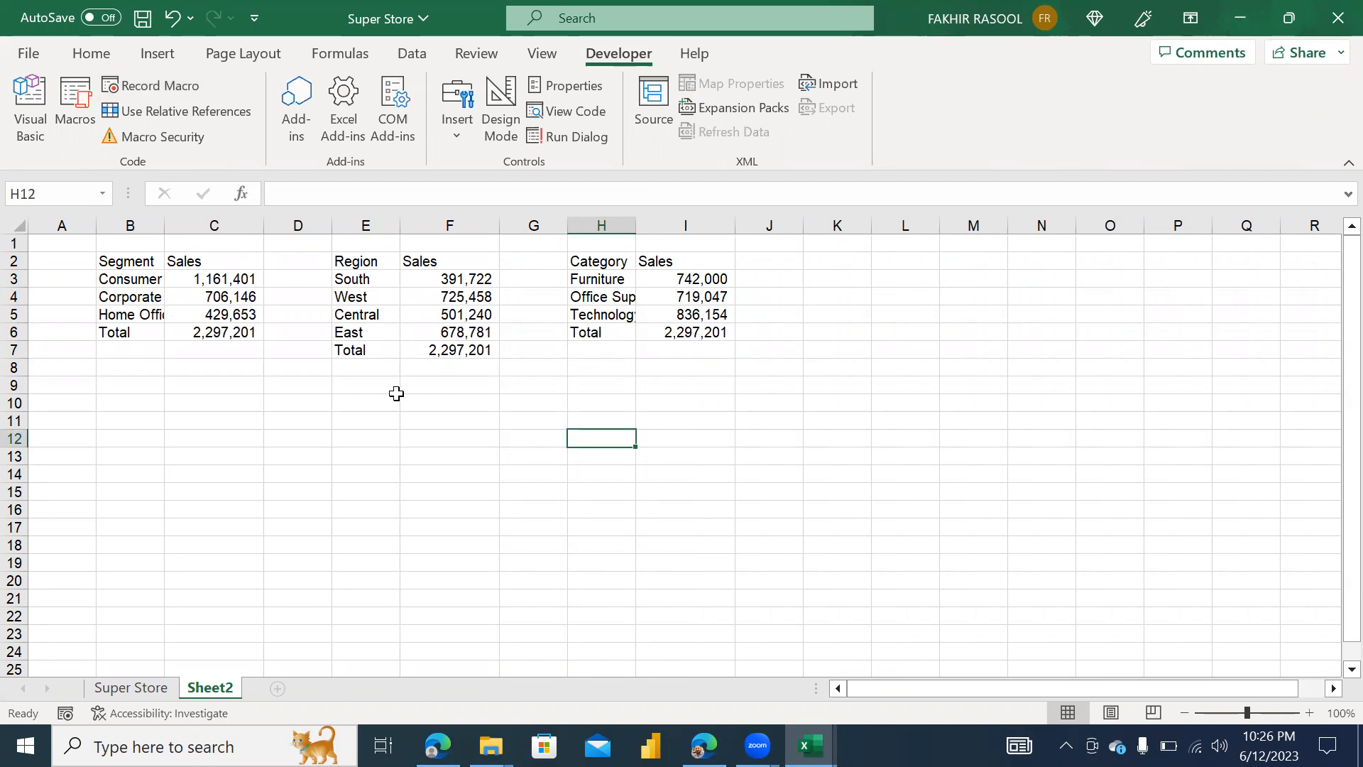
# Open the Visual Basic editor and display Module1 of the Super Store project in a maximized code window
pyautogui.hotkey('alt', 'F11')
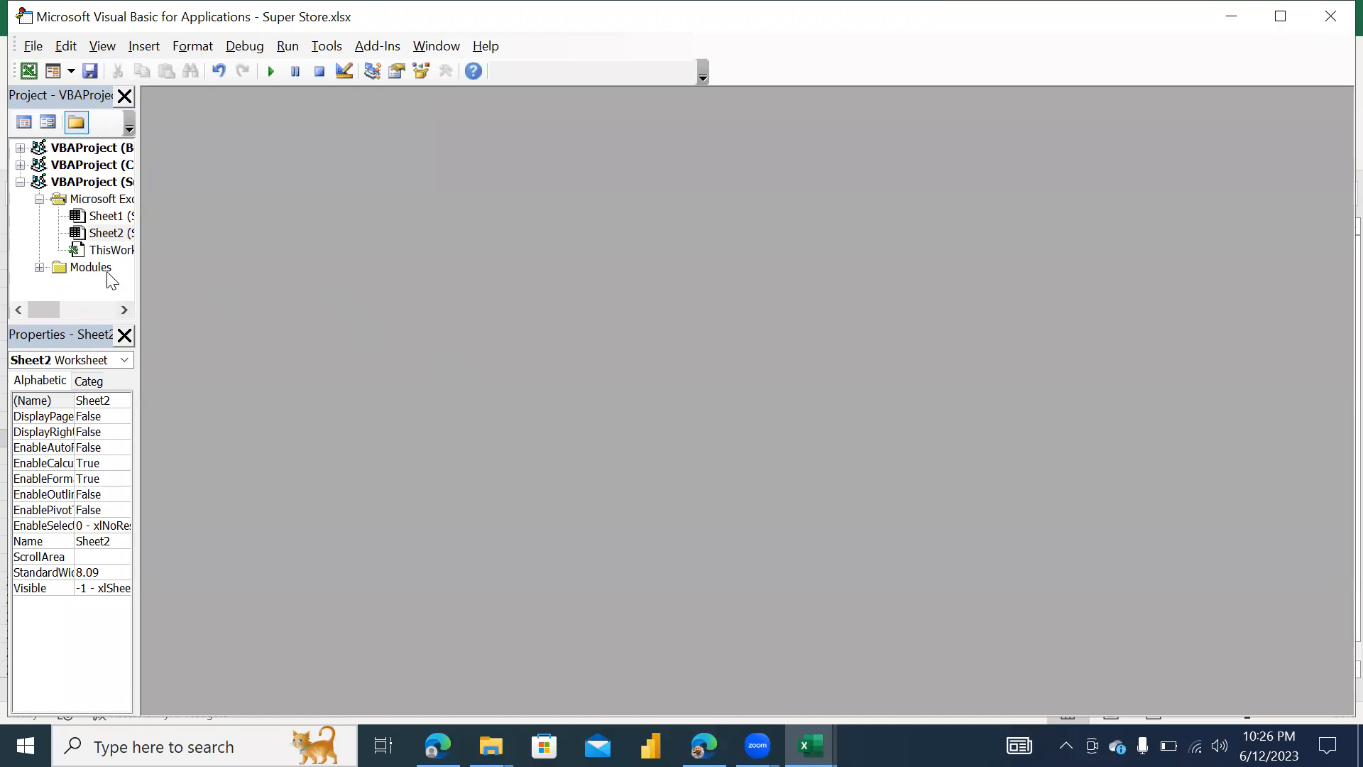
pyautogui.click(39, 269)
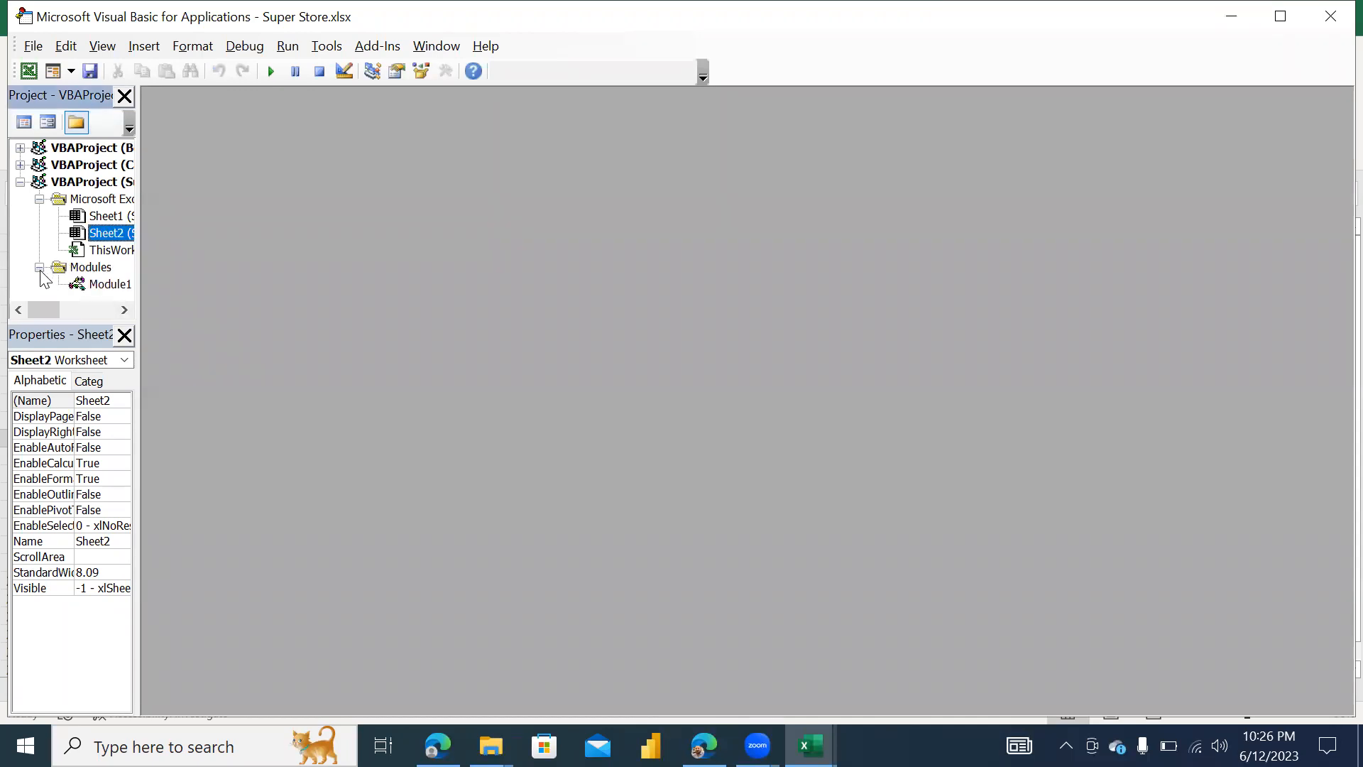
pyautogui.doubleClick(84, 286)
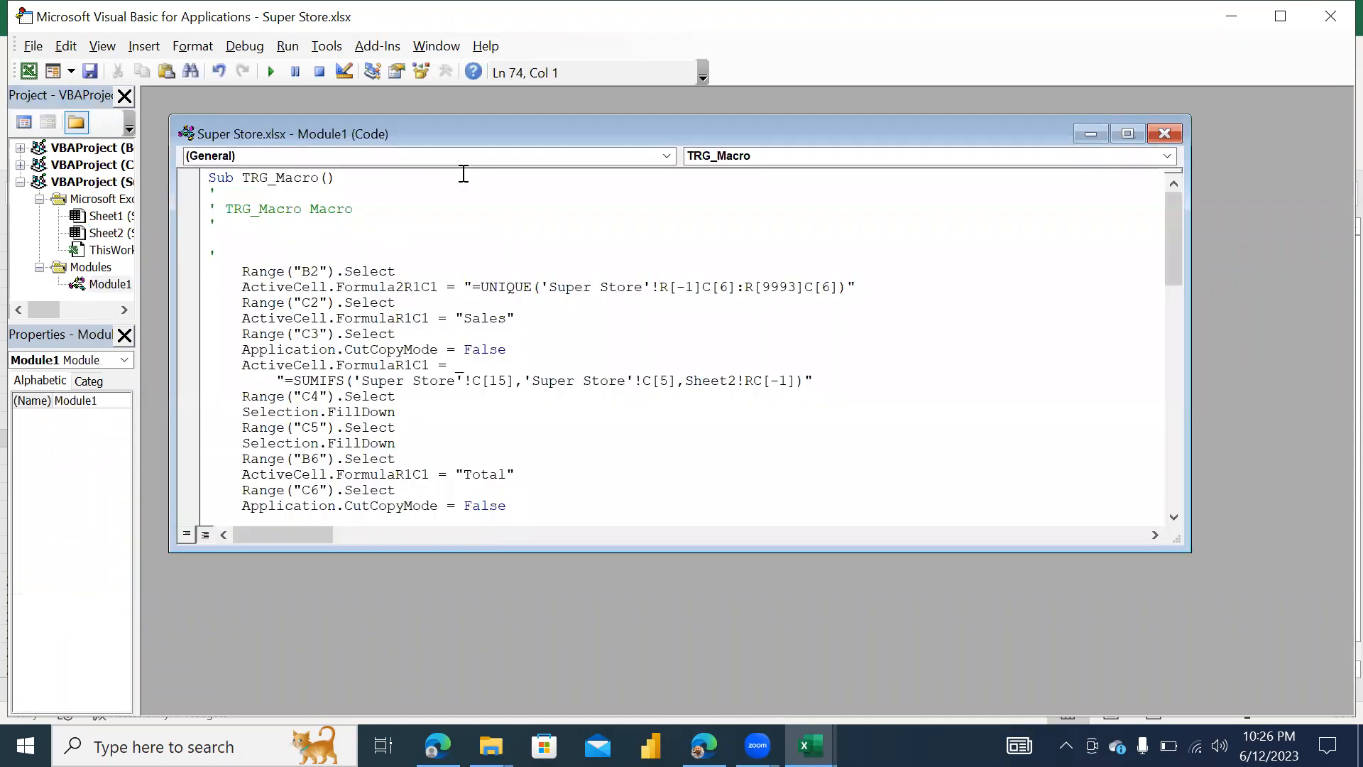
pyautogui.click(1126, 134)
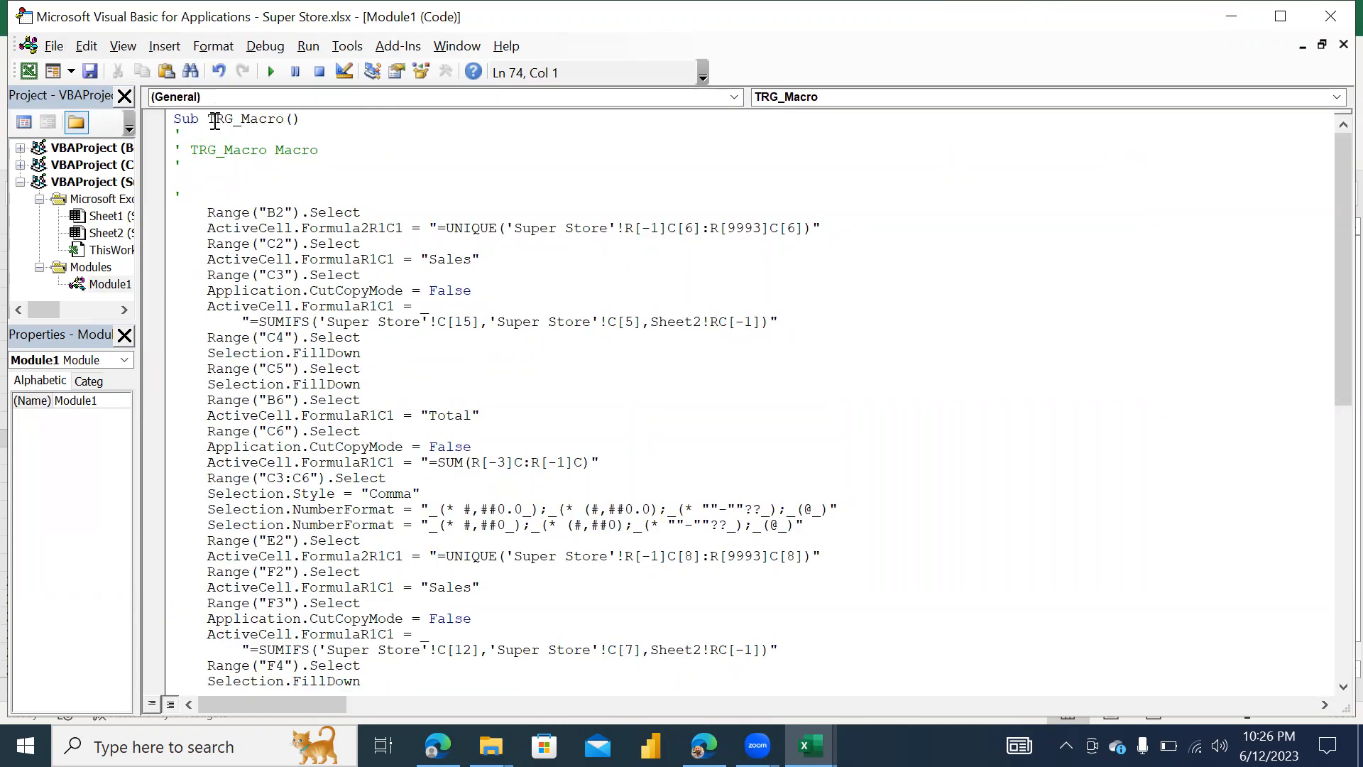
# Examine the recorded TRG_Macro code from its Sub line to End Sub, and close the Visual Basic editor
pyautogui.click(220, 165)
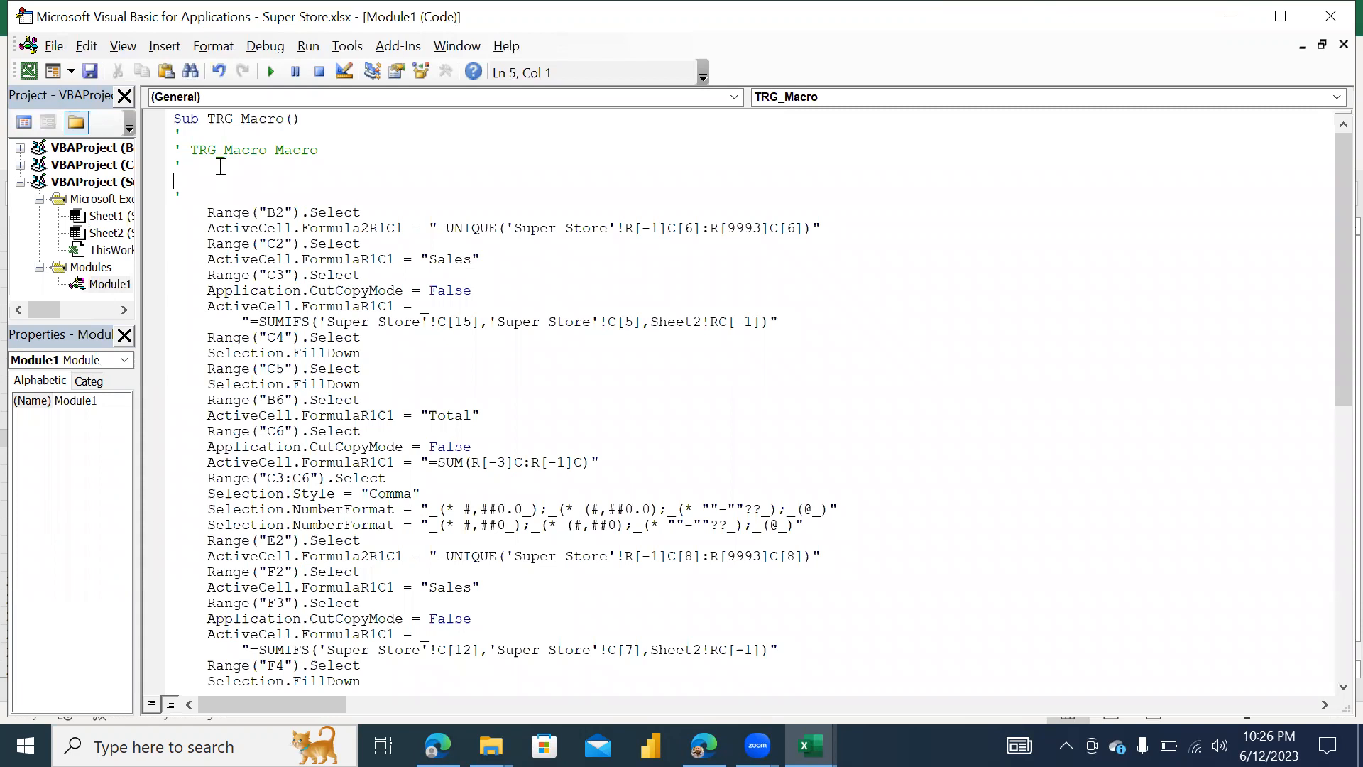
pyautogui.press('Up')
pyautogui.press('Up')
pyautogui.press('Down')
pyautogui.press('Down')
pyautogui.press('Down')
pyautogui.press('Down')
pyautogui.press('Down')
pyautogui.press('Down')
pyautogui.press('Down')
pyautogui.press('Down')
pyautogui.press('Down')
pyautogui.press('Down')
pyautogui.press('Down')
pyautogui.press('Down')
pyautogui.press('Down')
pyautogui.press('Down')
pyautogui.press('Down')
pyautogui.press('Down')
pyautogui.press('Down')
pyautogui.press('Down')
pyautogui.press('Down')
pyautogui.press('Down')
pyautogui.press('Down')
pyautogui.press('Down')
pyautogui.press('Down')
pyautogui.press('Down')
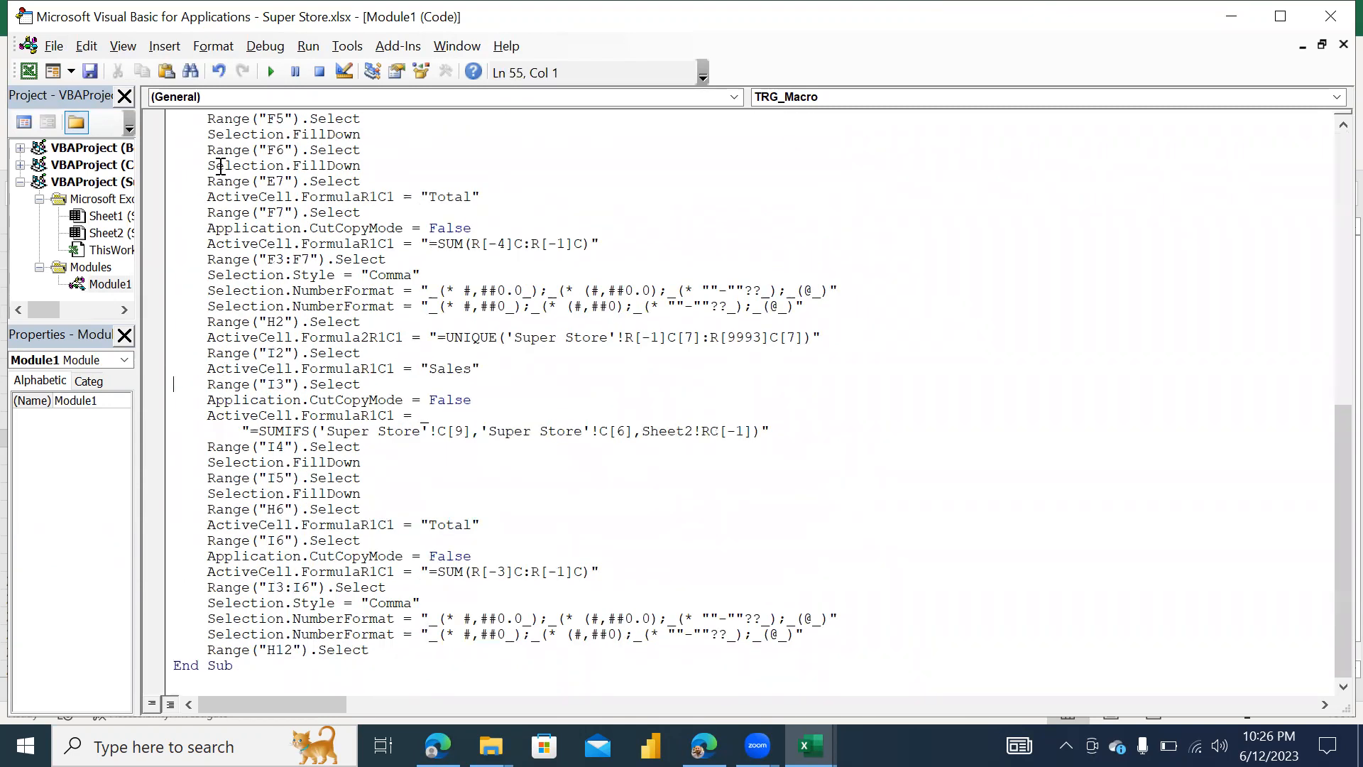
pyautogui.press('Up')
pyautogui.press('Up')
pyautogui.press('Up')
pyautogui.press('Up')
pyautogui.press('Up')
pyautogui.press('Up')
pyautogui.press('Up')
pyautogui.press('Up')
pyautogui.press('Up')
pyautogui.press('Up')
pyautogui.press('Up')
pyautogui.press('Up')
pyautogui.press('Up')
pyautogui.press('Up')
pyautogui.press('Up')
pyautogui.press('Up')
pyautogui.press('Up')
pyautogui.press('Up')
pyautogui.press('Up')
pyautogui.press('Up')
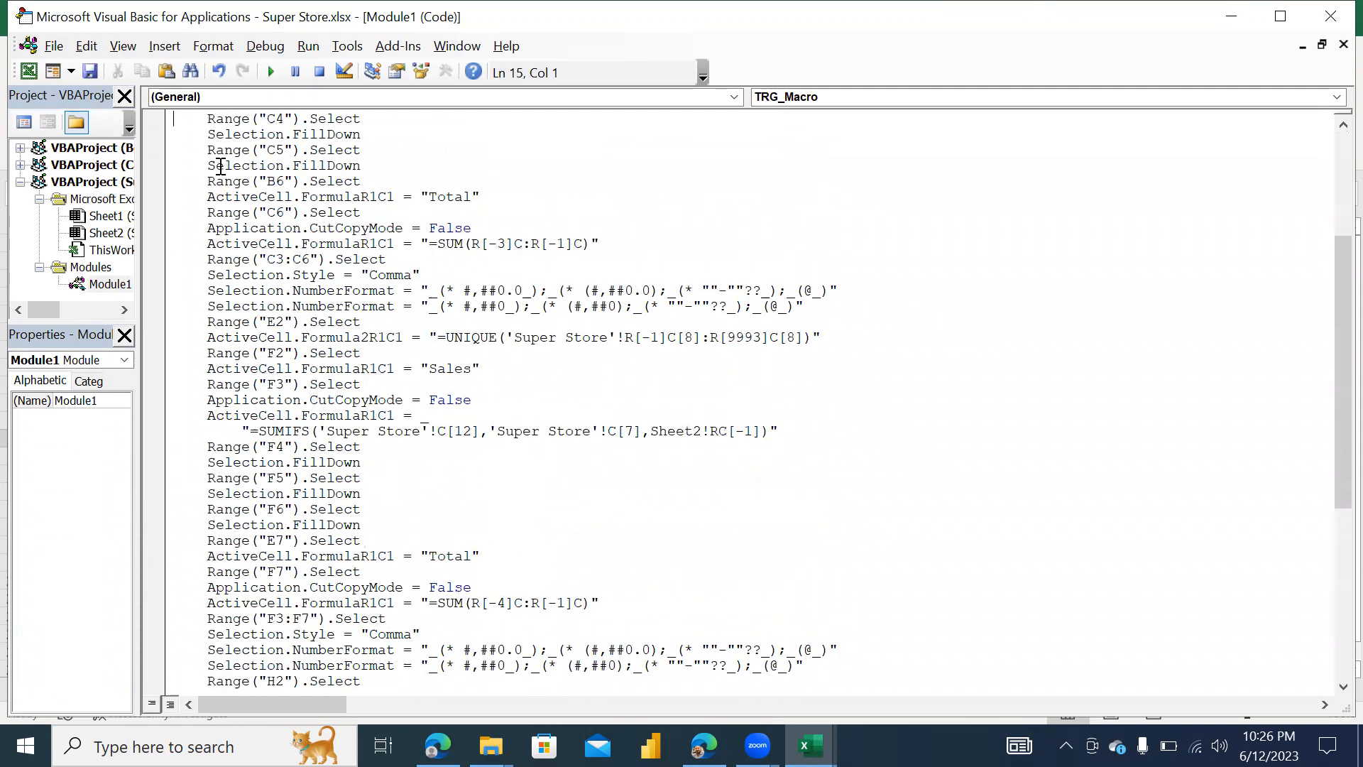
pyautogui.press('Up')
pyautogui.press('Up')
pyautogui.press('Up')
pyautogui.press('Up')
pyautogui.press('Up')
pyautogui.press('Up')
pyautogui.press('Up')
pyautogui.press('Up')
pyautogui.press('Up')
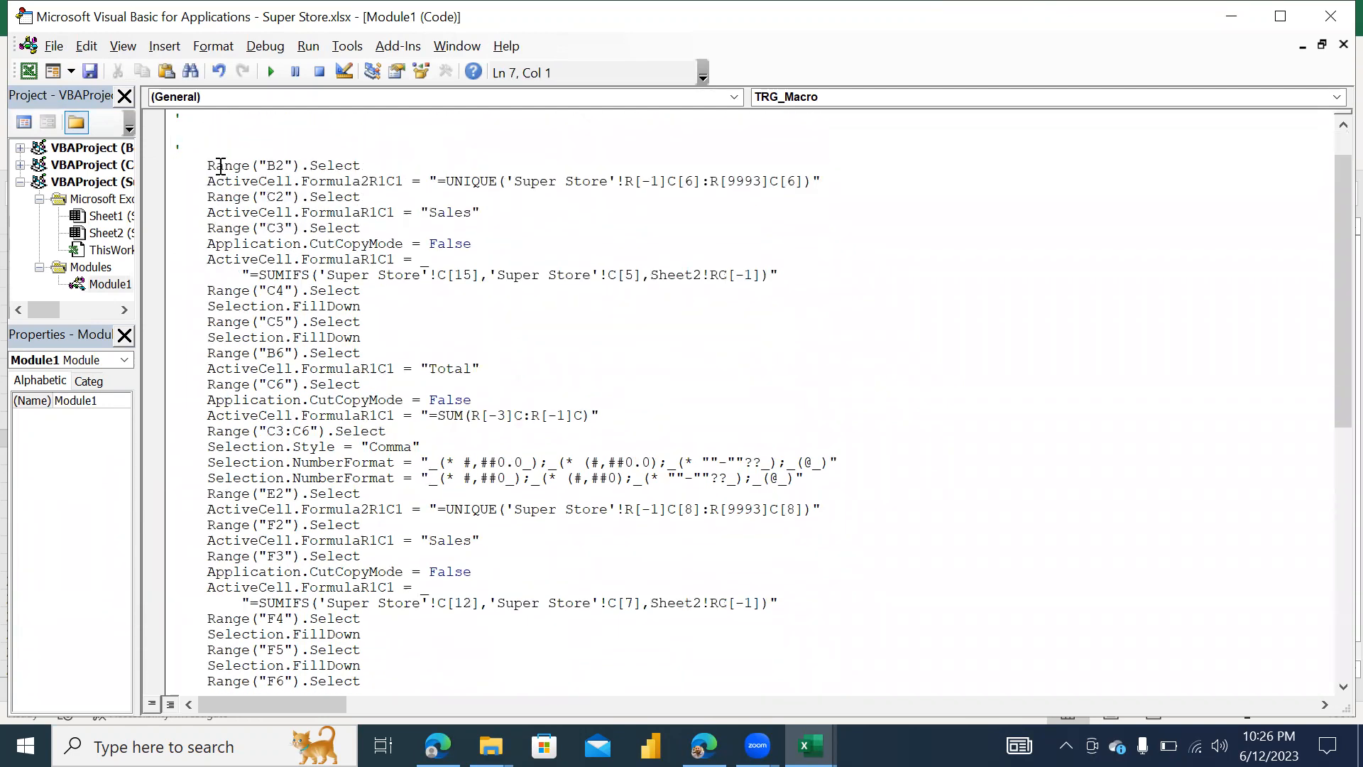
pyautogui.press('Up')
pyautogui.press('Down')
pyautogui.press('Down')
pyautogui.press('Down')
pyautogui.press('Down')
pyautogui.press('Down')
pyautogui.press('Down')
pyautogui.press('Down')
pyautogui.press('Down')
pyautogui.press('Down')
pyautogui.press('Down')
pyautogui.press('Down')
pyautogui.press('Down')
pyautogui.press('Down')
pyautogui.press('Down')
pyautogui.press('Down')
pyautogui.press('Down')
pyautogui.press('Down')
pyautogui.press('Down')
pyautogui.press('Down')
pyautogui.press('Down')
pyautogui.press('Down')
pyautogui.press('Down')
pyautogui.press('Down')
pyautogui.press('Down')
pyautogui.press('Down')
pyautogui.press('Down')
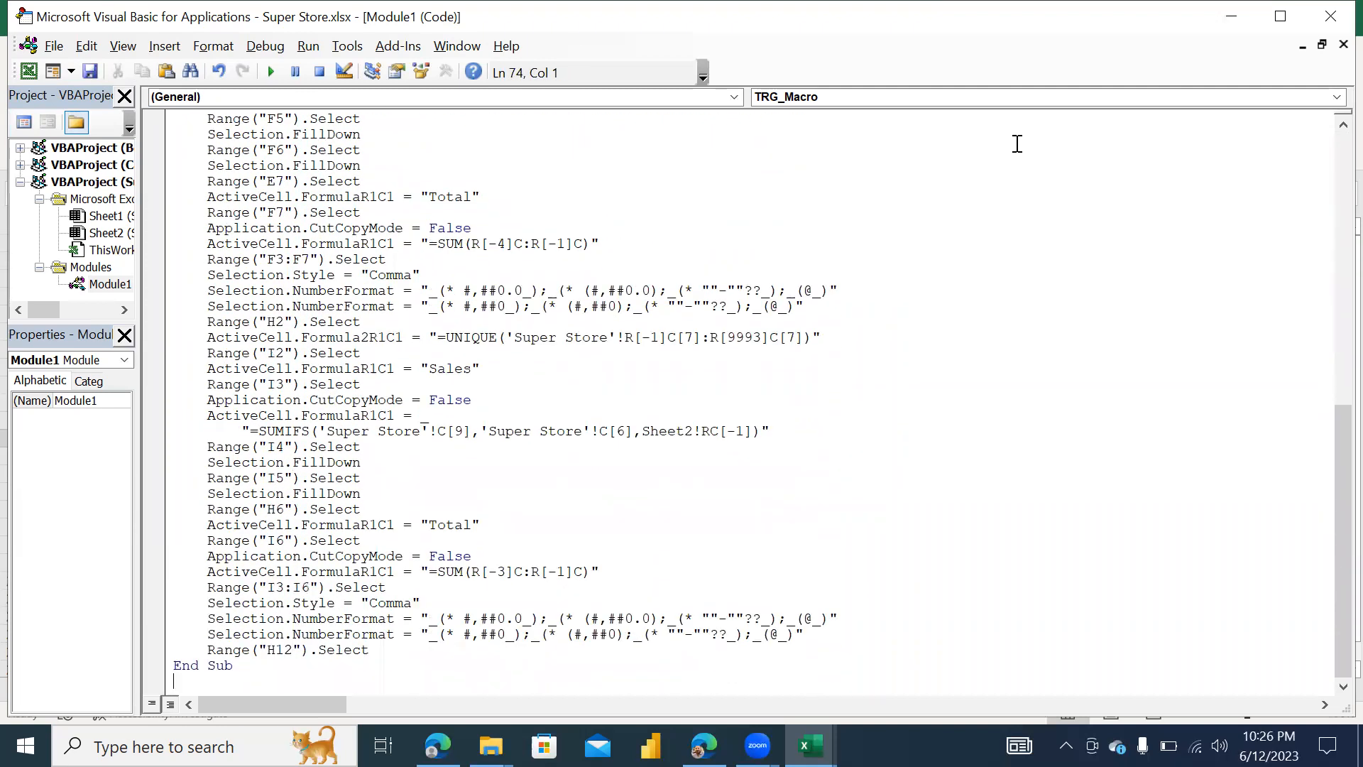
pyautogui.click(1330, 15)
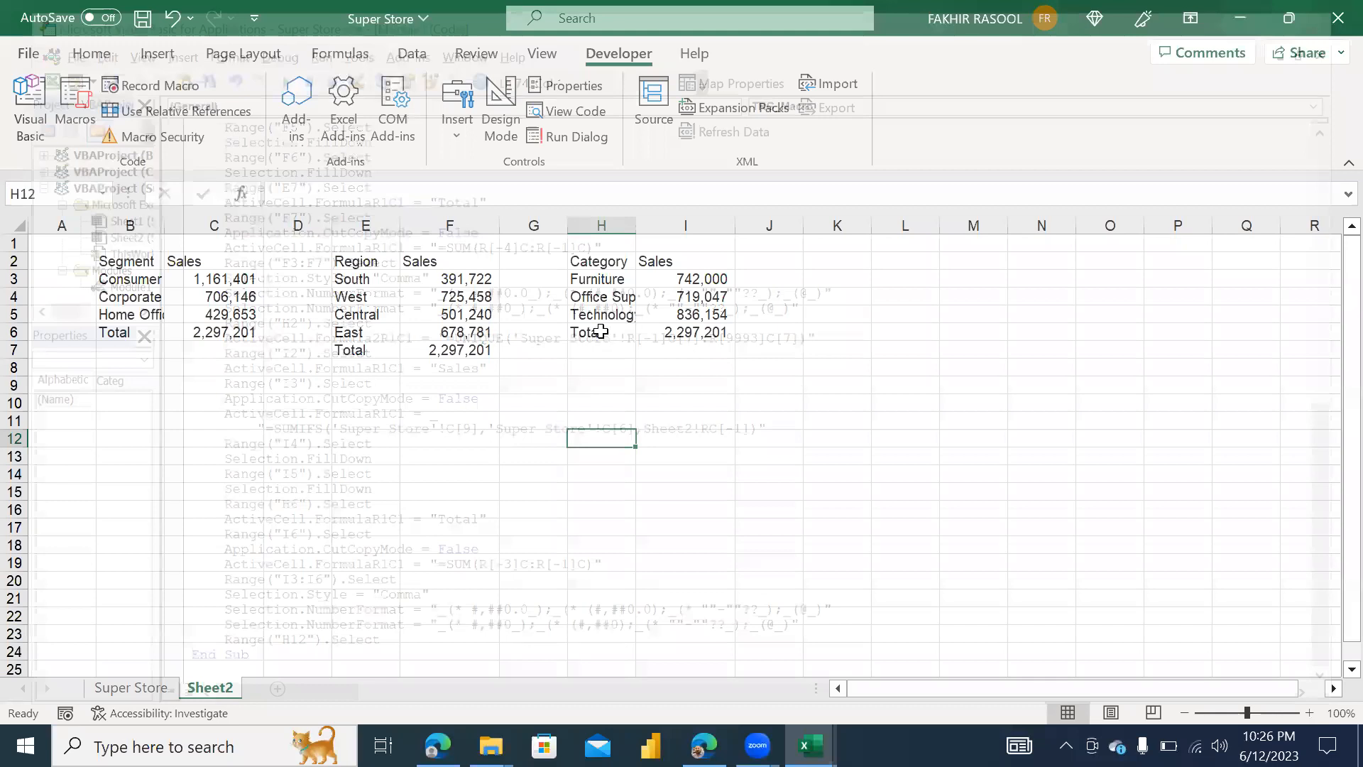
# Draw a rounded rectangle about 0.51" high and 1.29" wide over columns K to M, beside the category summary
pyautogui.click(808, 323)
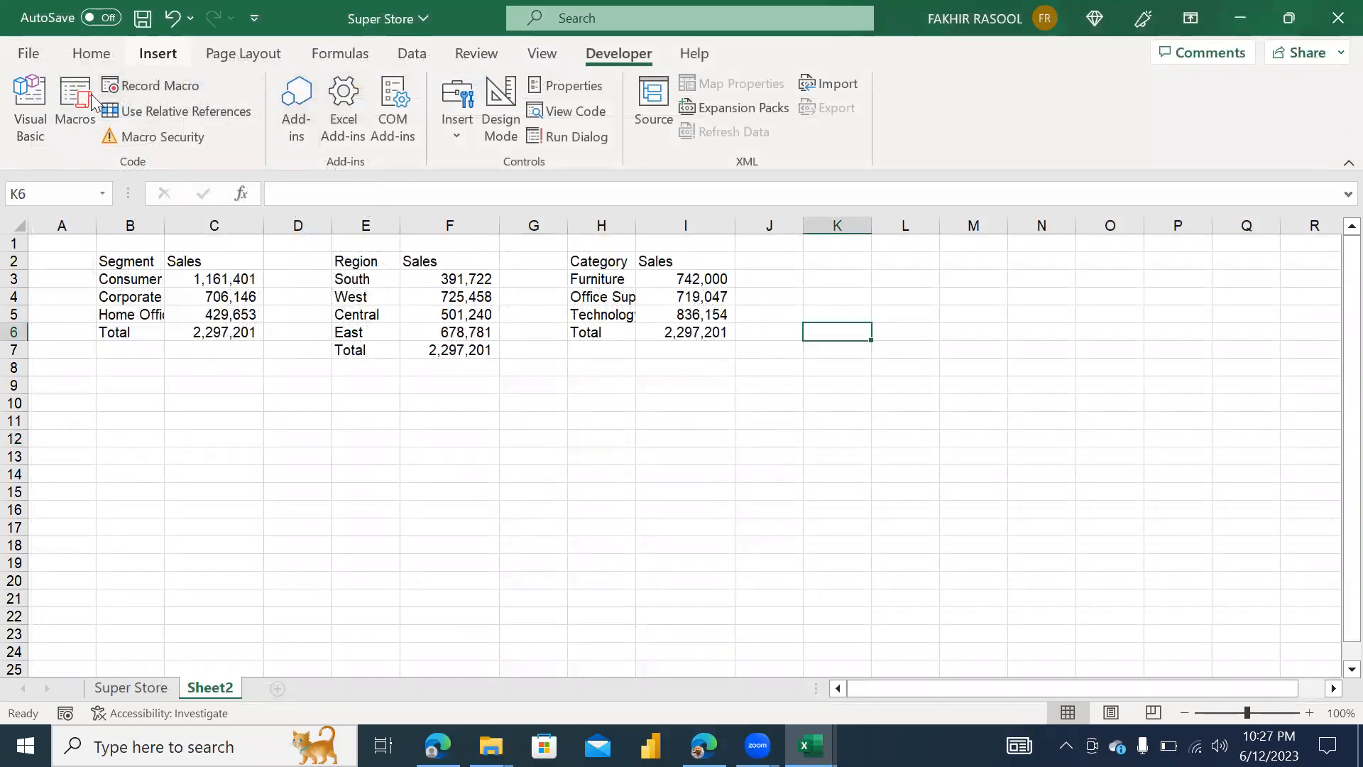
pyautogui.scroll(6, 450, 144)
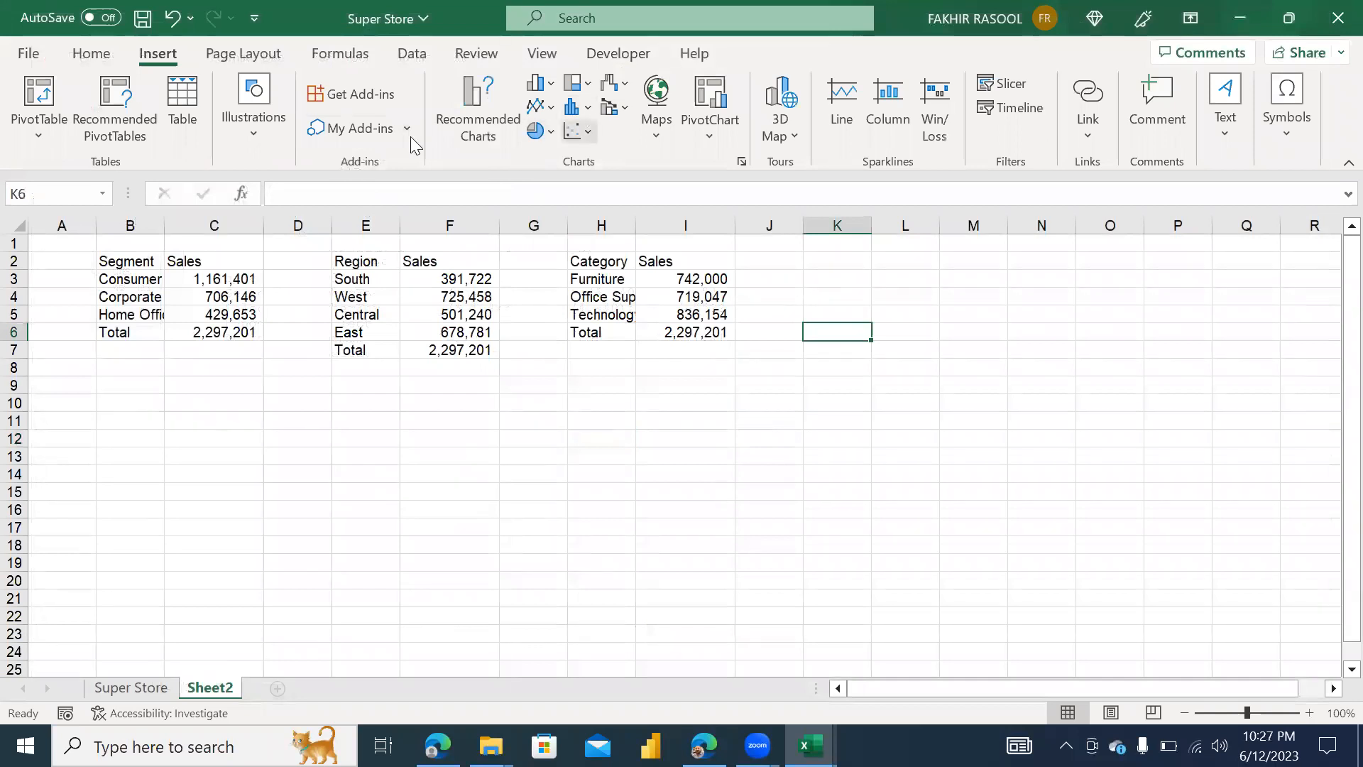
pyautogui.click(273, 134)
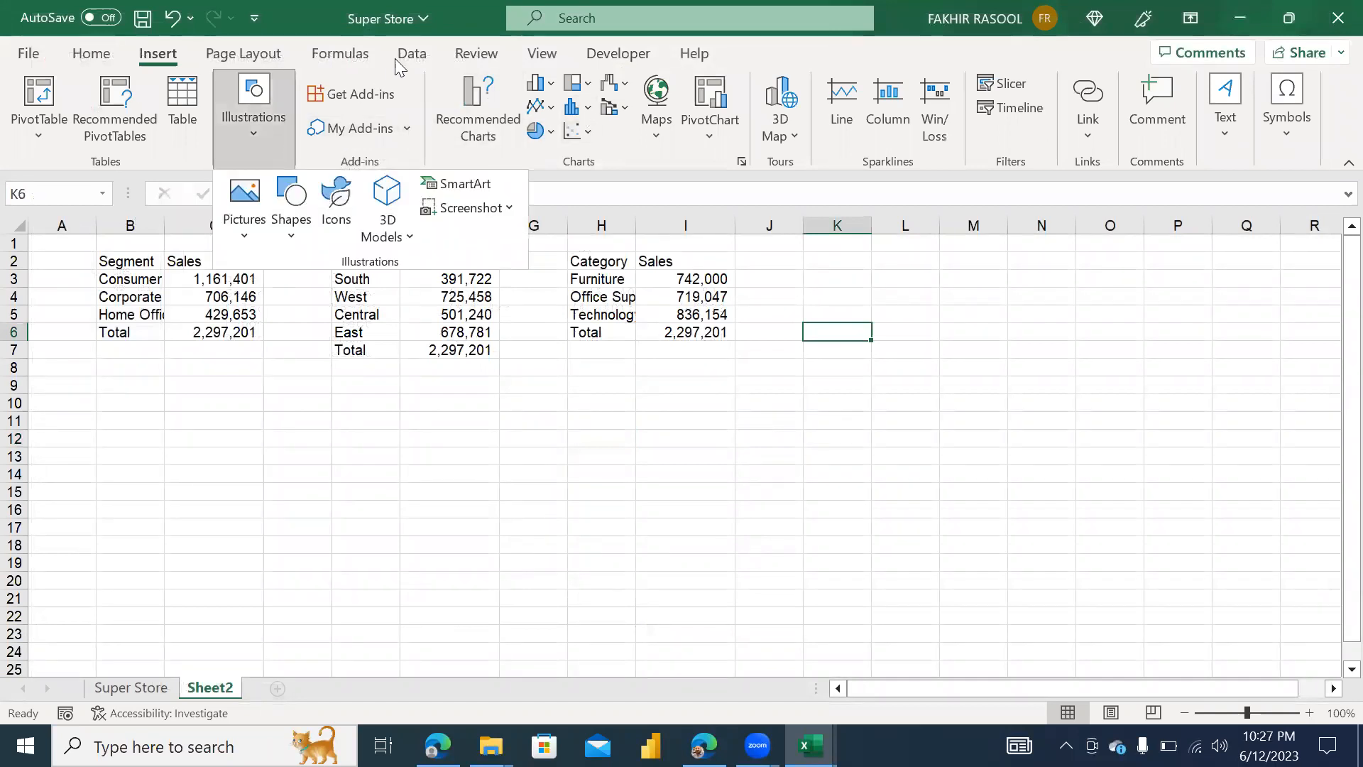
pyautogui.click(282, 237)
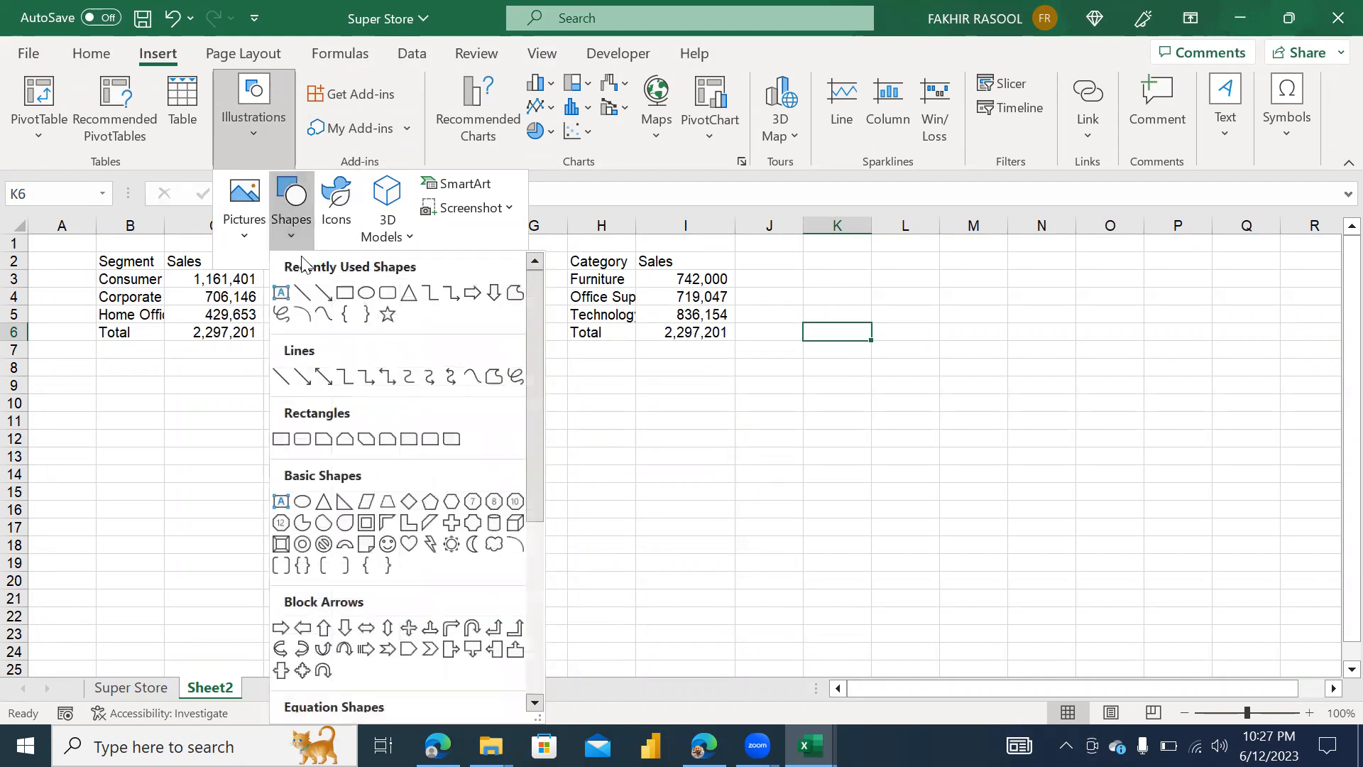
pyautogui.click(387, 292)
pyautogui.moveTo(822, 255); pyautogui.dragTo(955, 307)
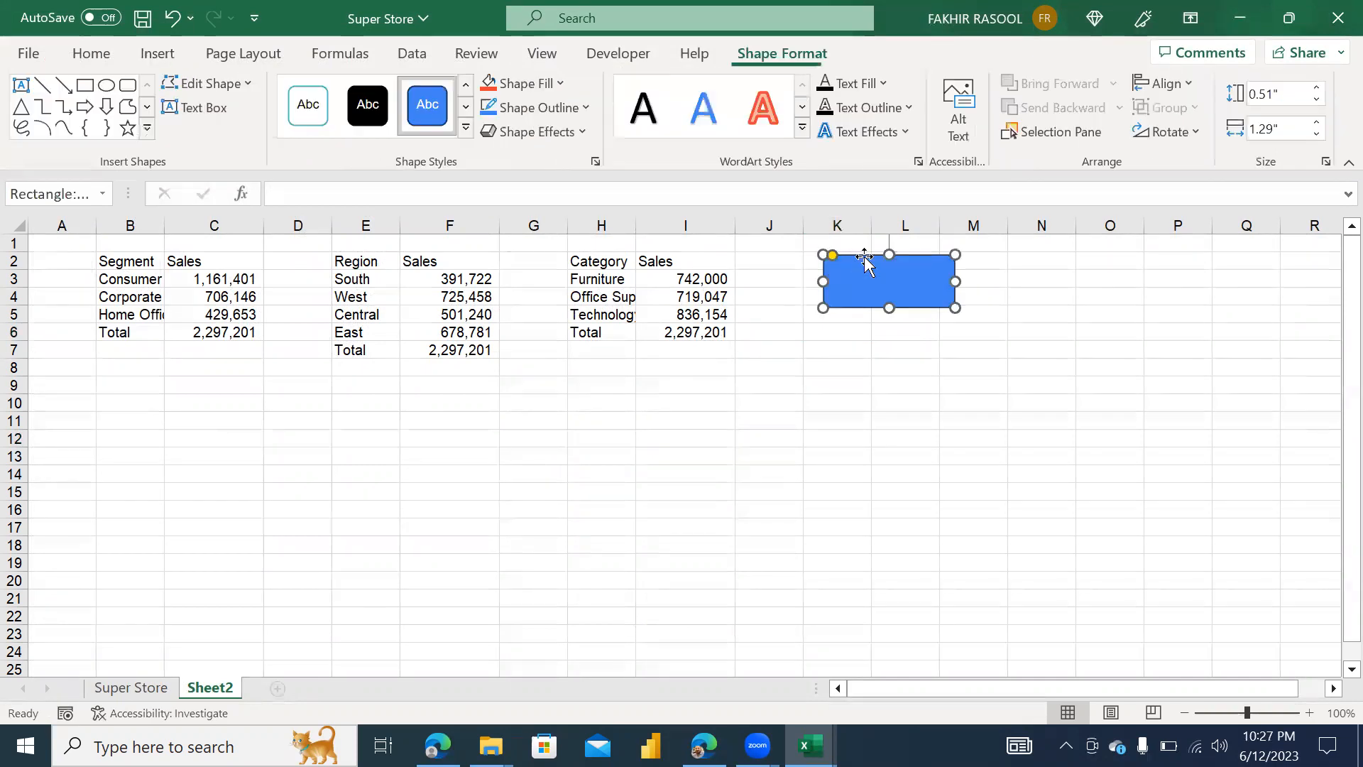
# Add the text Run Macro to the rounded rectangle
pyautogui.rightClick(870, 275)
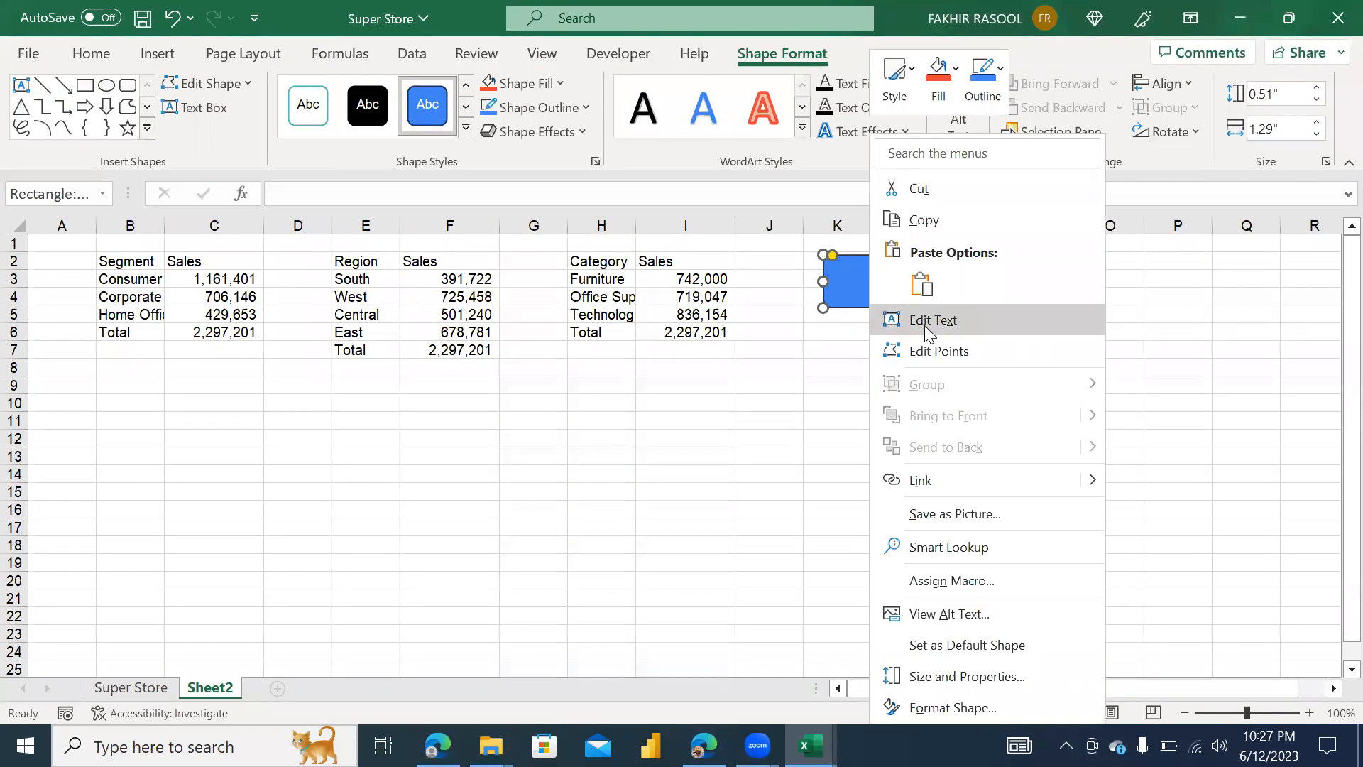
pyautogui.click(927, 323)
pyautogui.write('Rn')
pyautogui.write('u ')
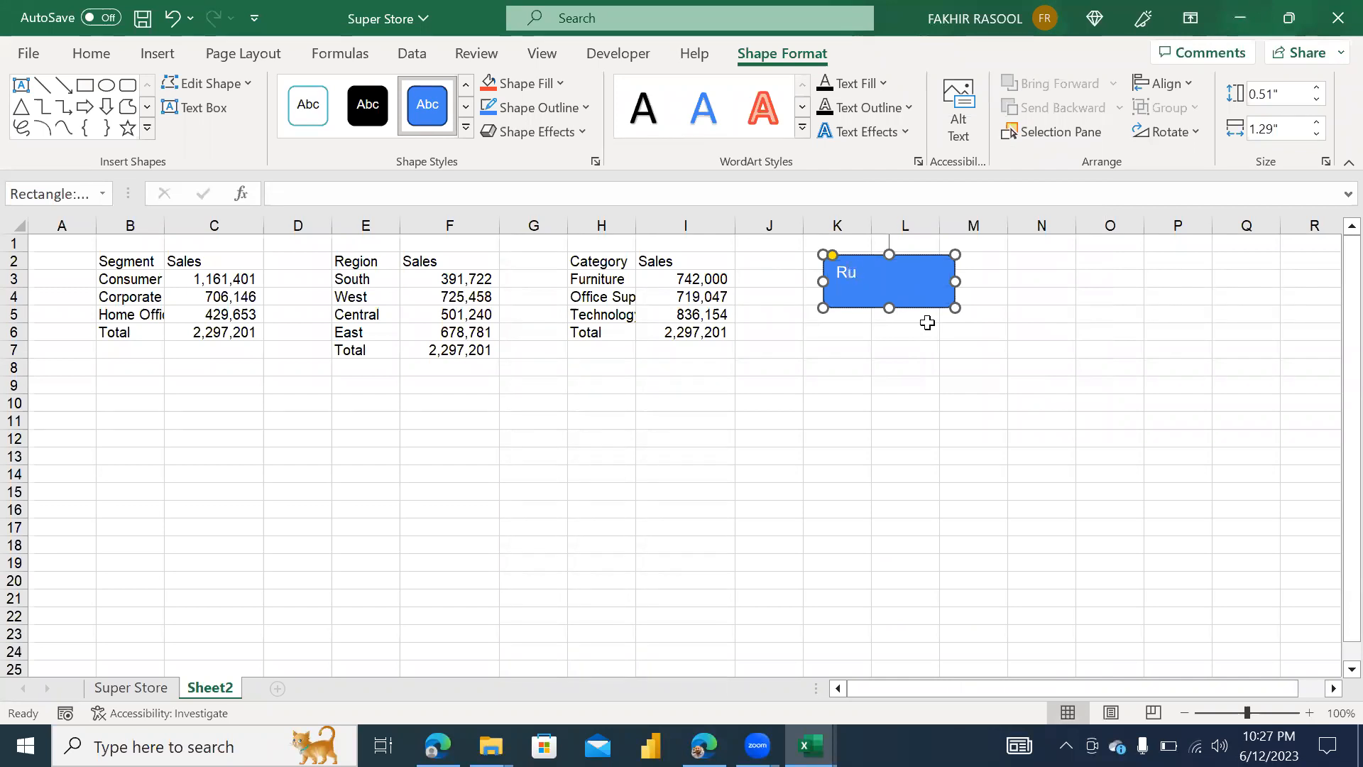
pyautogui.write('Macro')
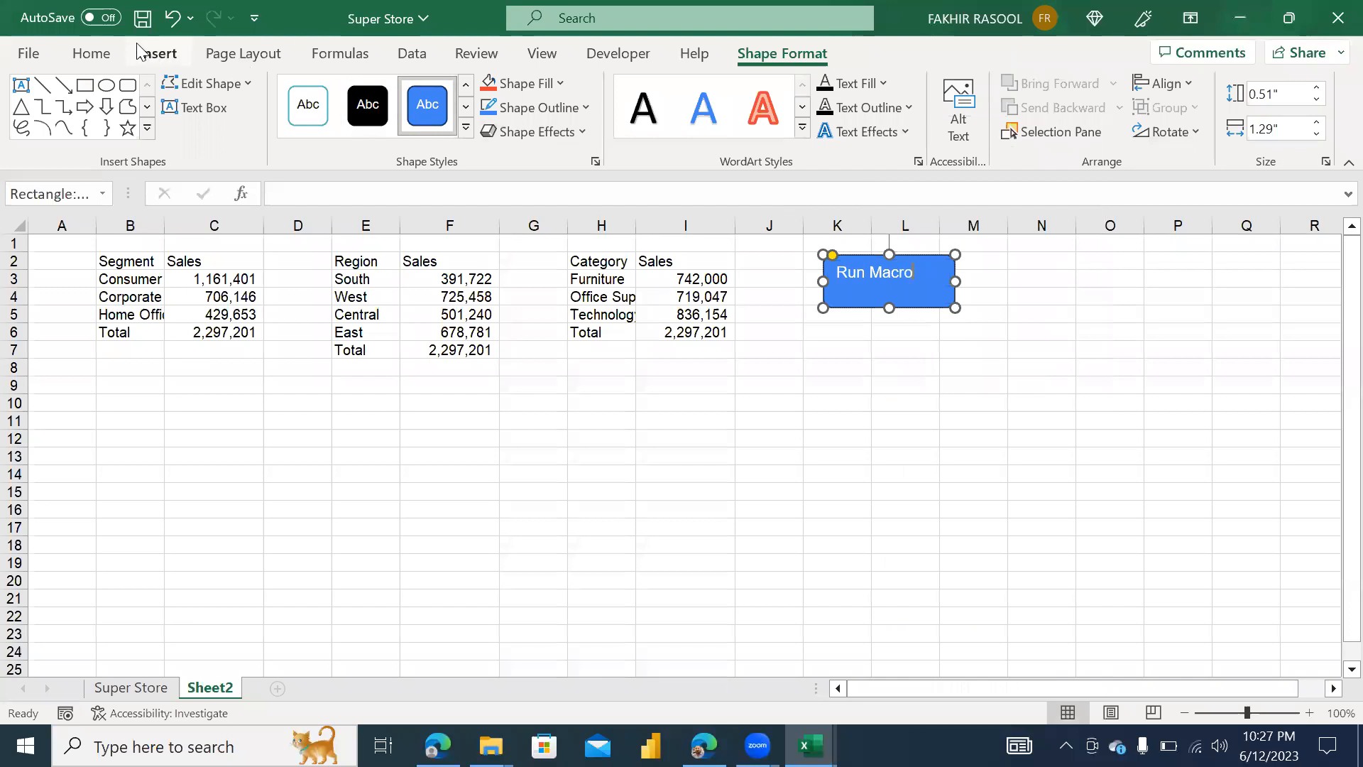
# Centre the Run Macro text vertically and horizontally in the shape and make it bold
pyautogui.click(106, 55)
pyautogui.click(374, 94)
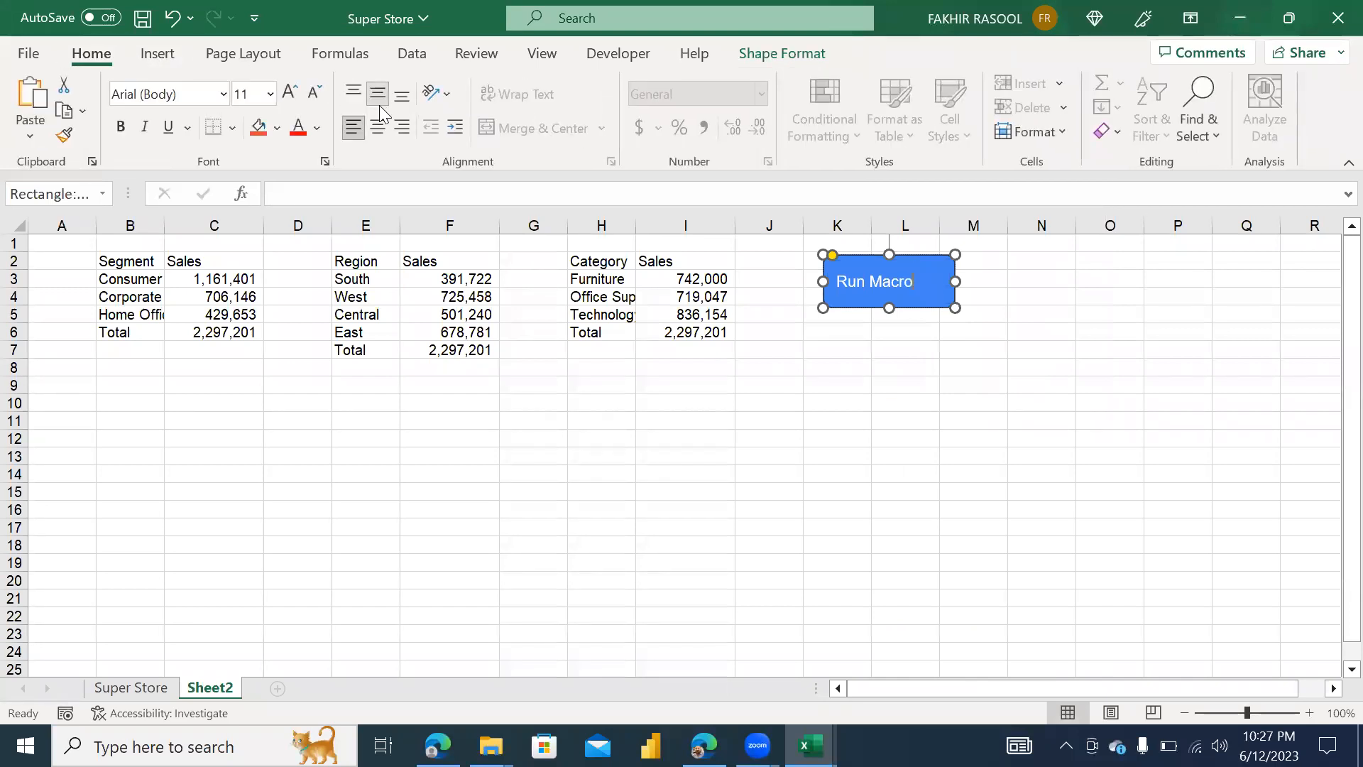
pyautogui.click(379, 127)
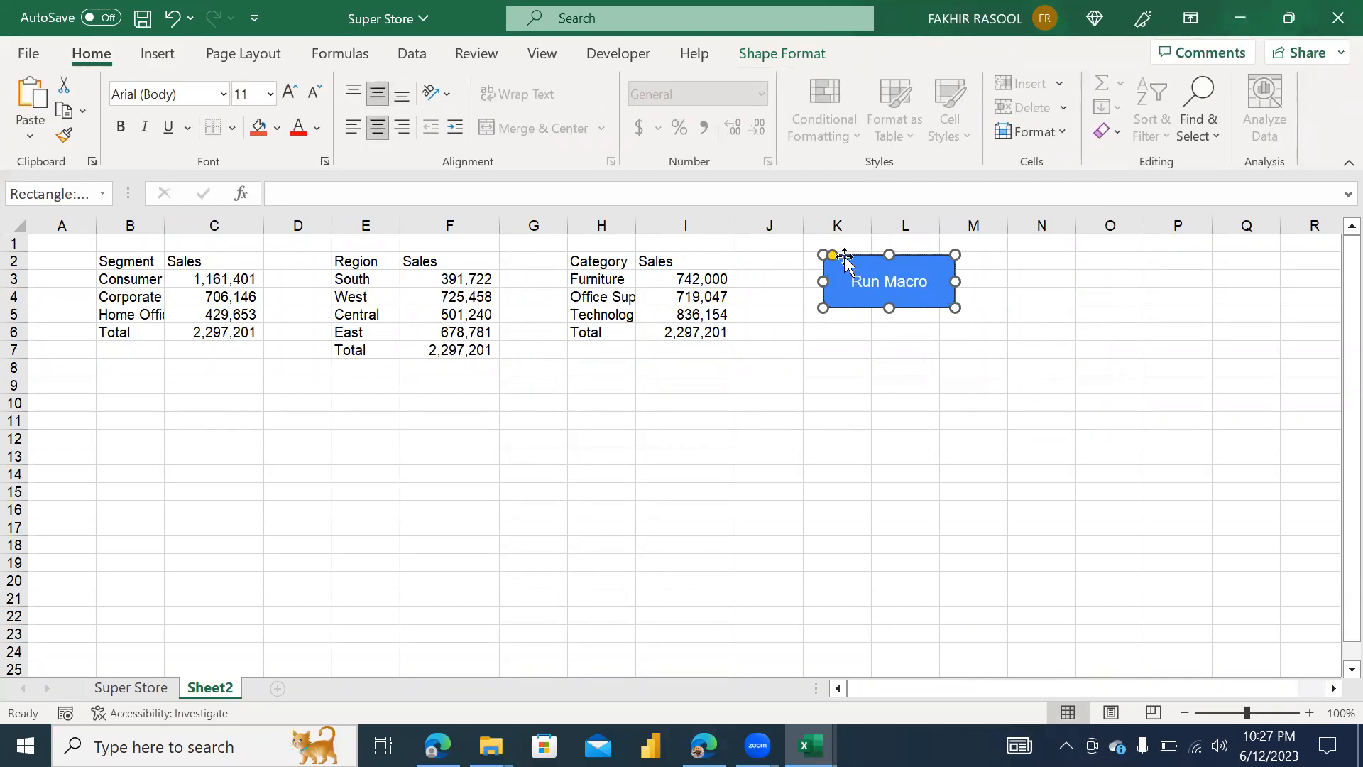
pyautogui.click(120, 126)
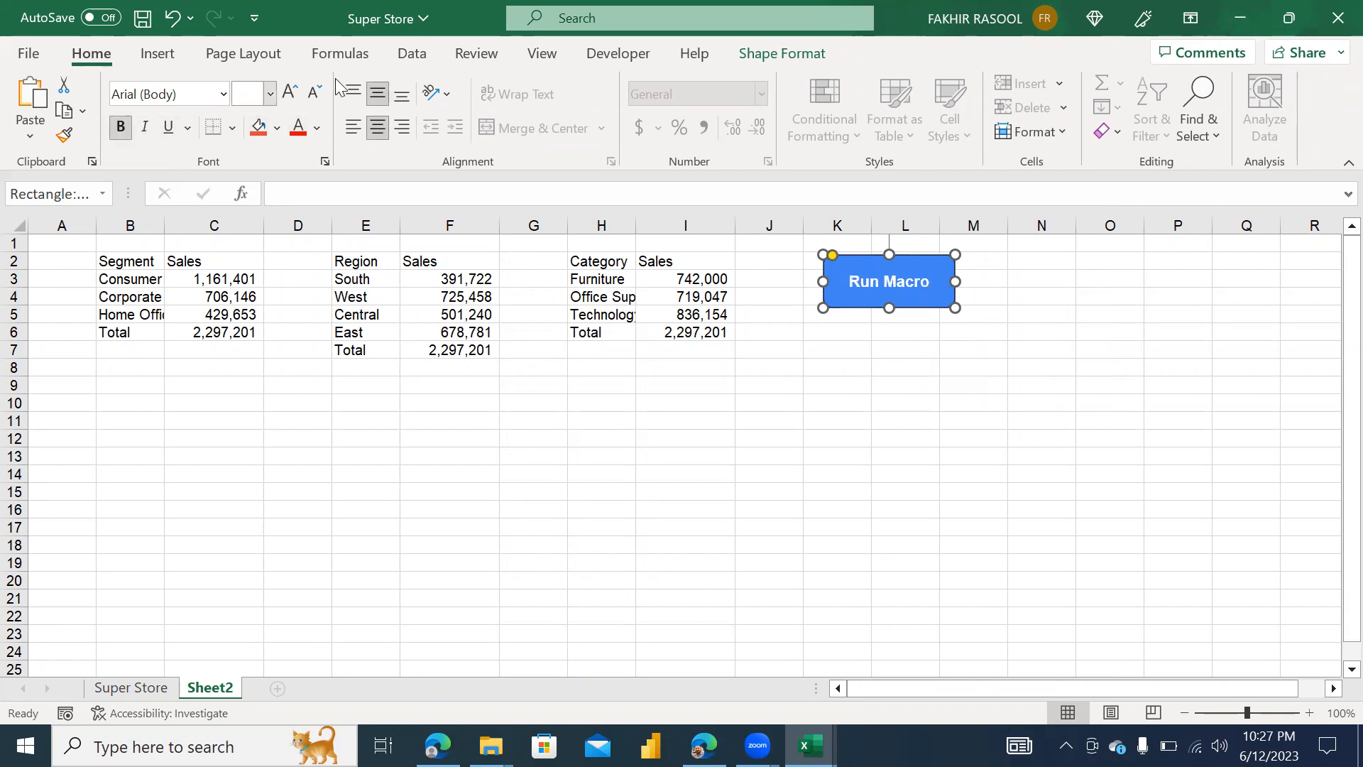
pyautogui.click(915, 367)
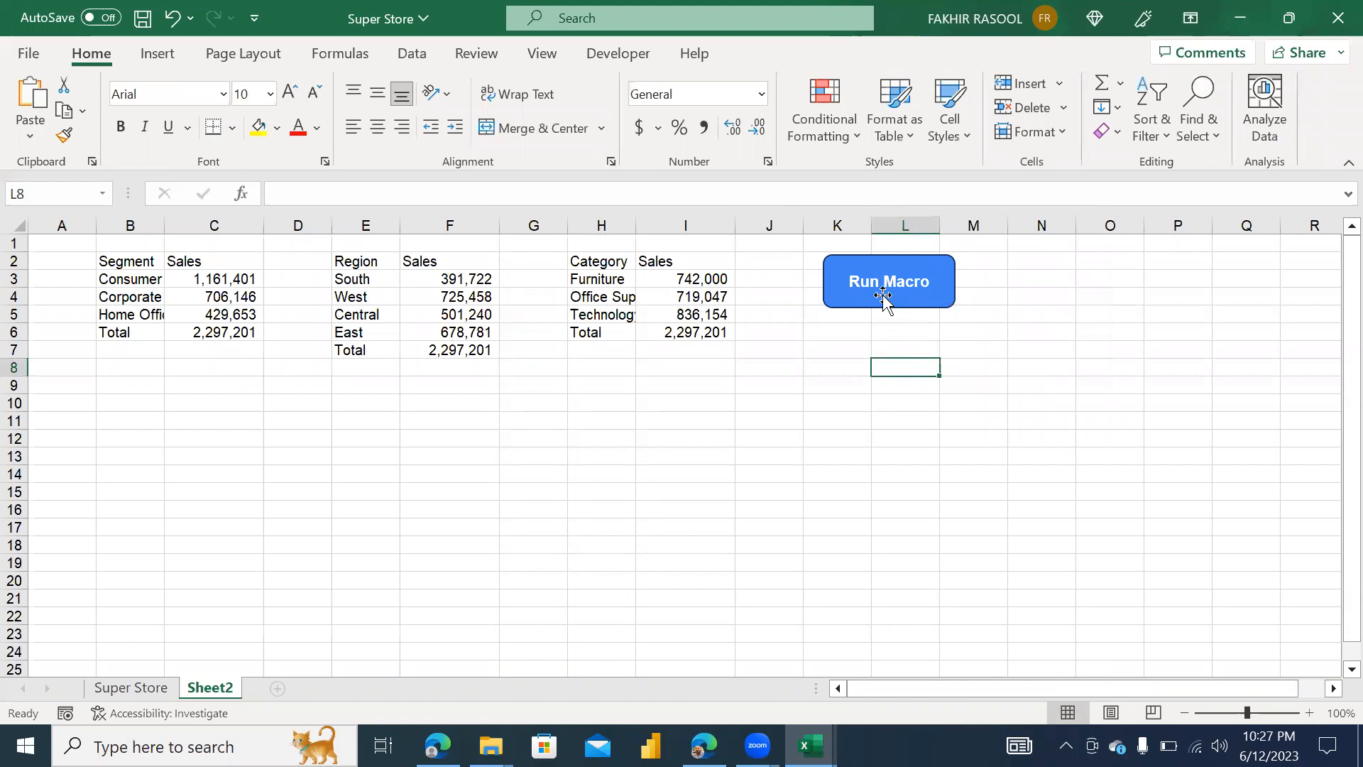
# Assign TRG_Macro to the Run Macro shape
pyautogui.rightClick(882, 297)
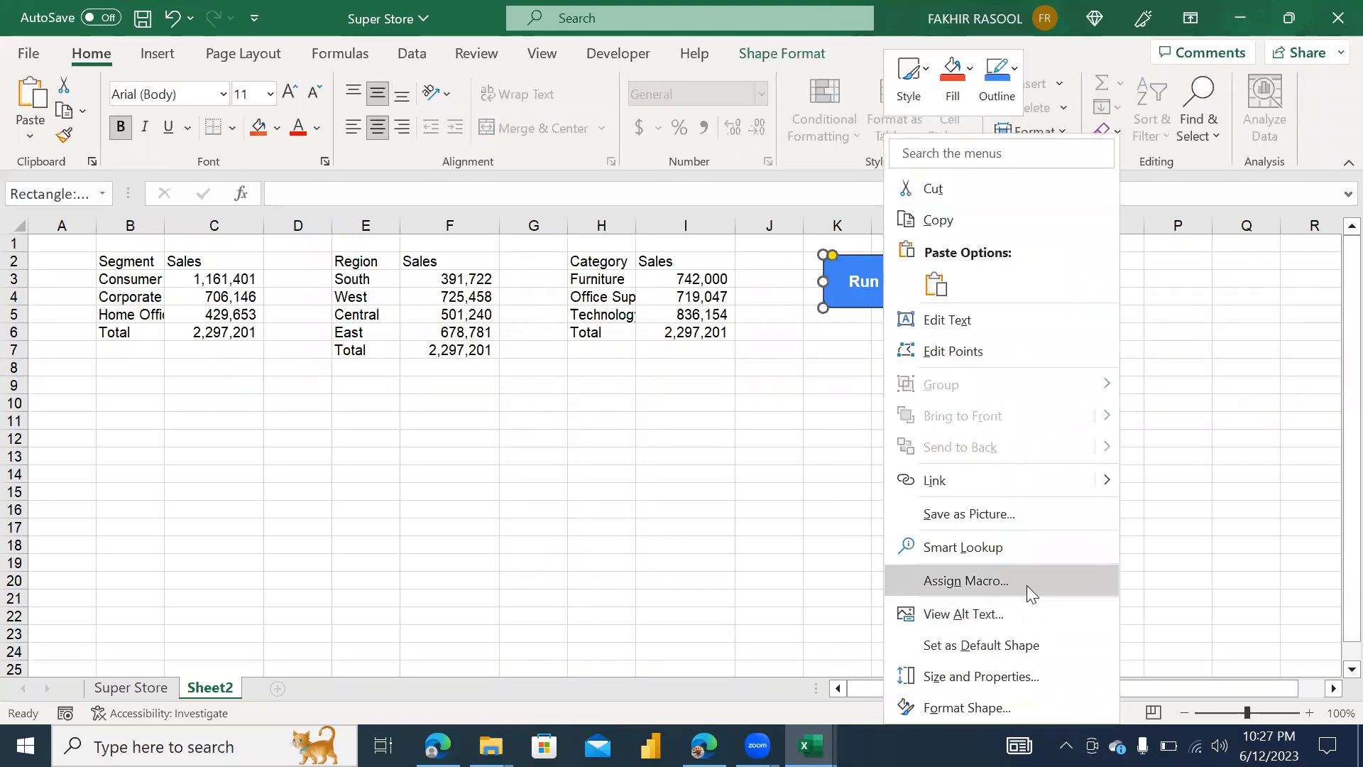
pyautogui.click(978, 584)
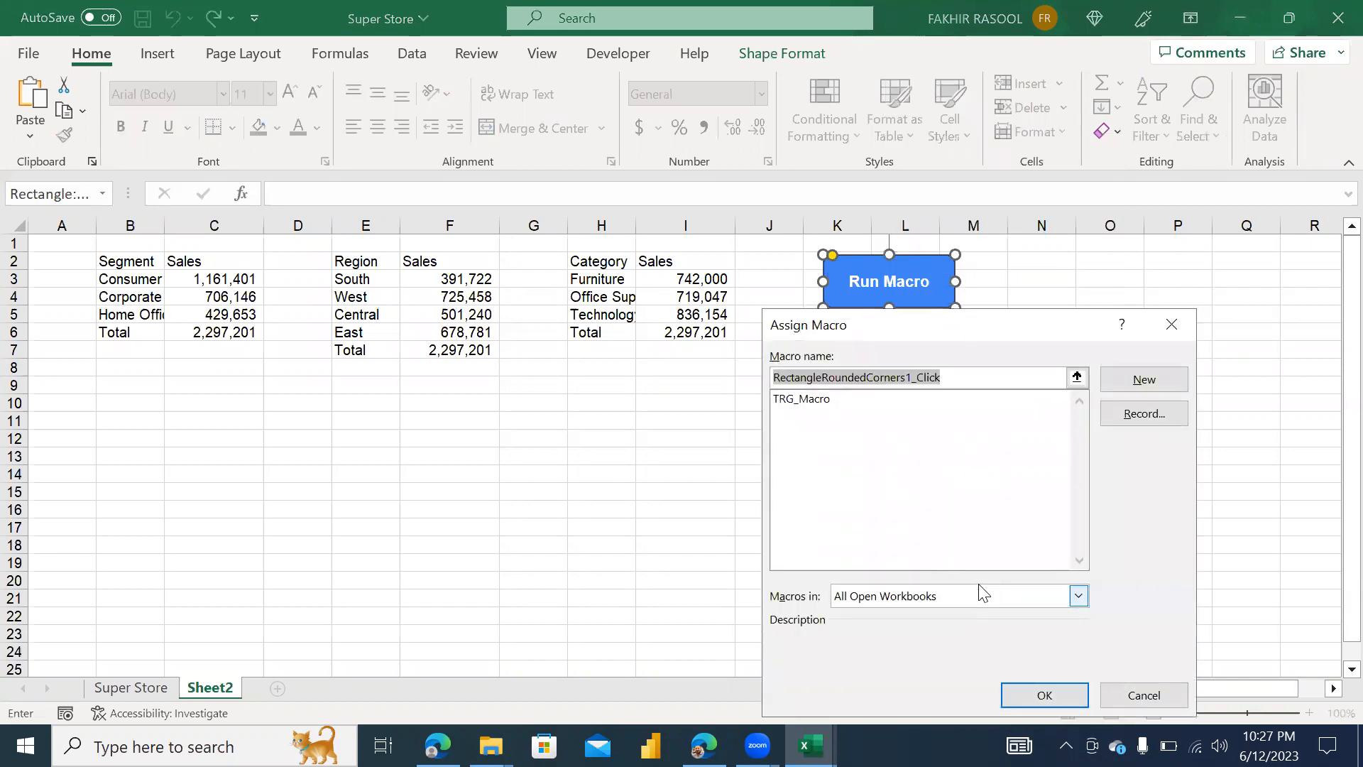
pyautogui.click(839, 399)
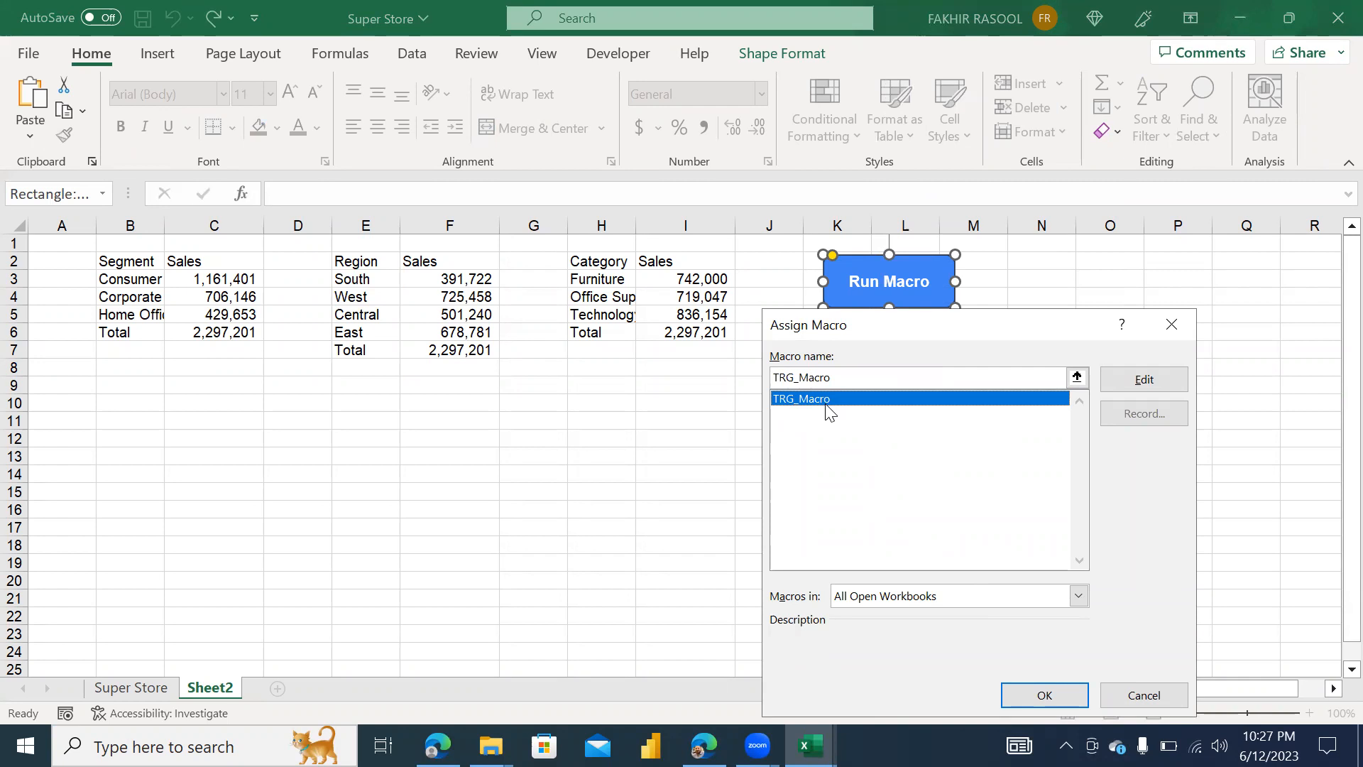
pyautogui.click(1008, 695)
pyautogui.click(915, 413)
# Clear the contents of columns A to I on Sheet2 and rebuild the summaries by running the macro from the Run Macro shape
pyautogui.moveTo(675, 225); pyautogui.dragTo(4, 195)
pyautogui.press('Delete')
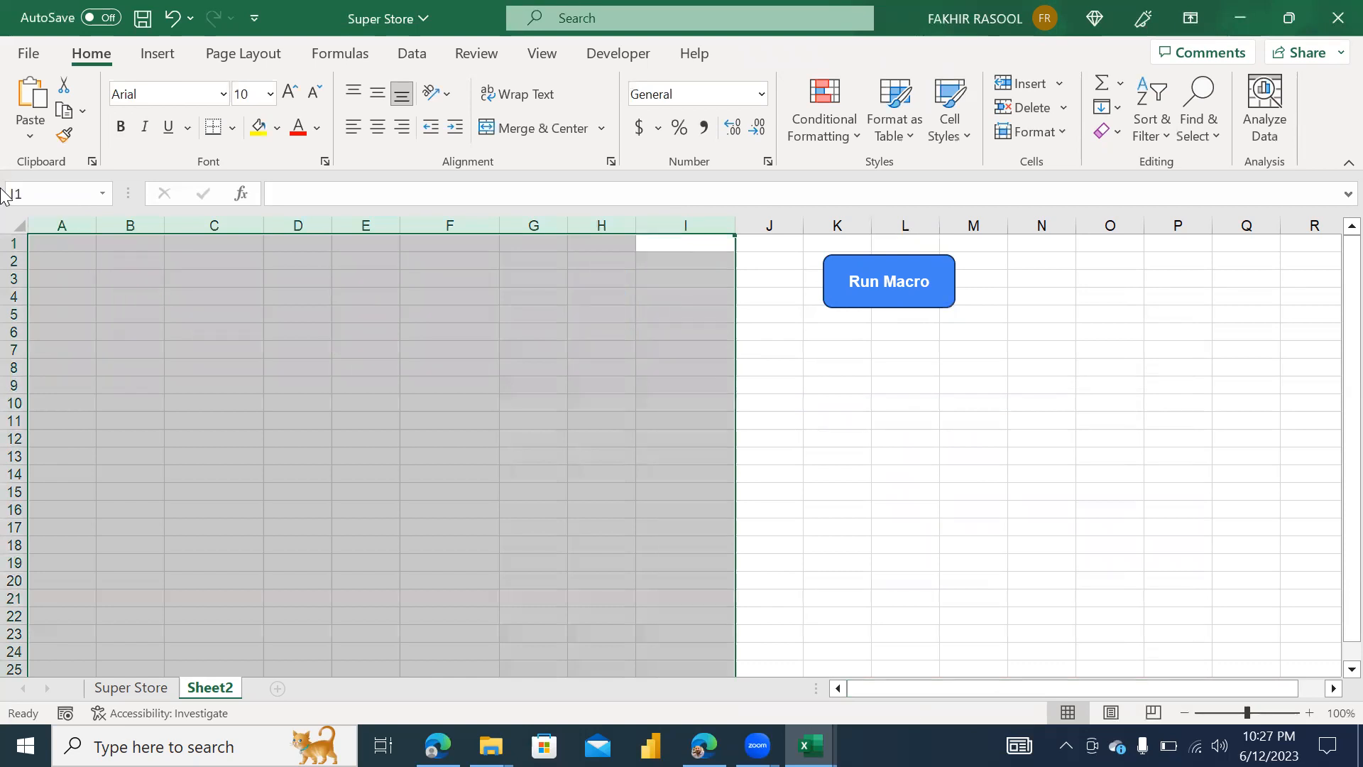
pyautogui.click(603, 383)
pyautogui.click(950, 286)
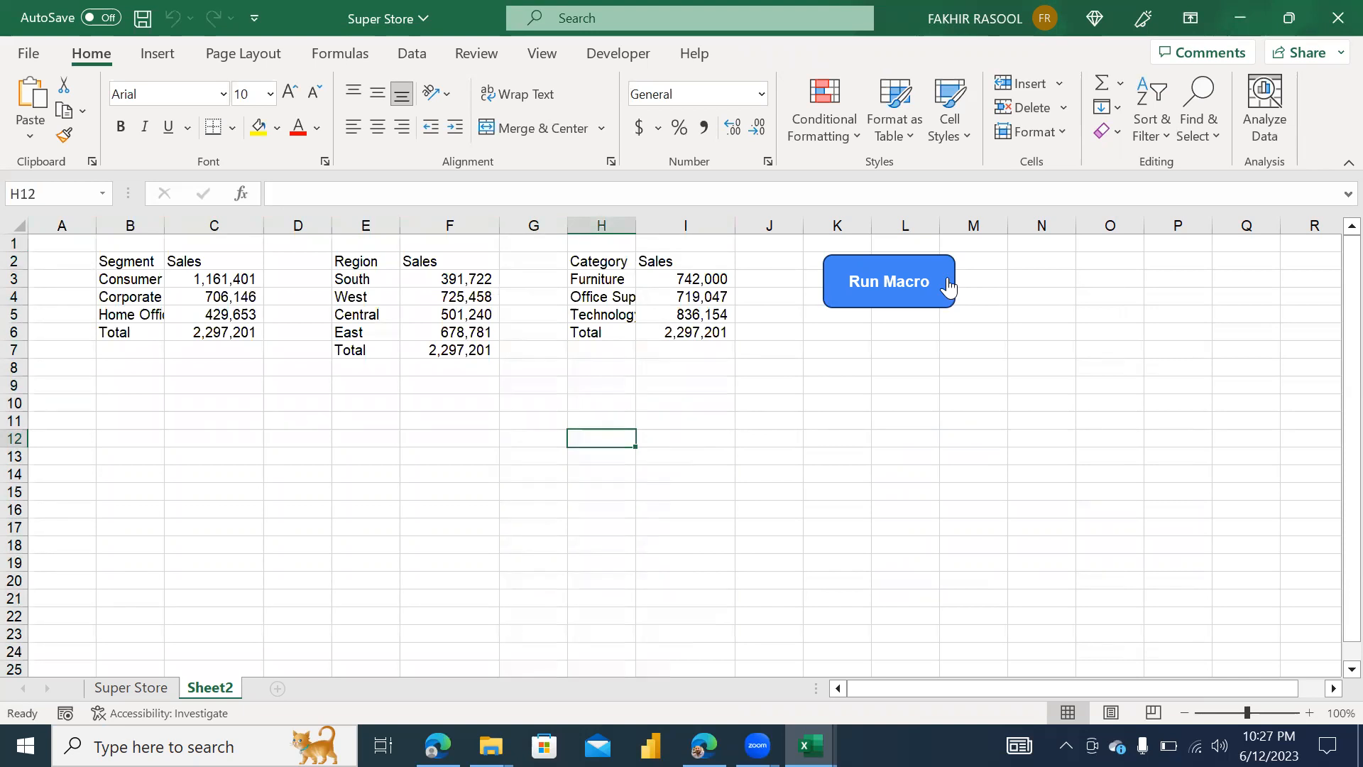
# Empty columns A to I on Sheet2 again, rerun the macro from the Run Macro shape and check the segment, region and category summaries
pyautogui.moveTo(675, 225); pyautogui.dragTo(6, 152)
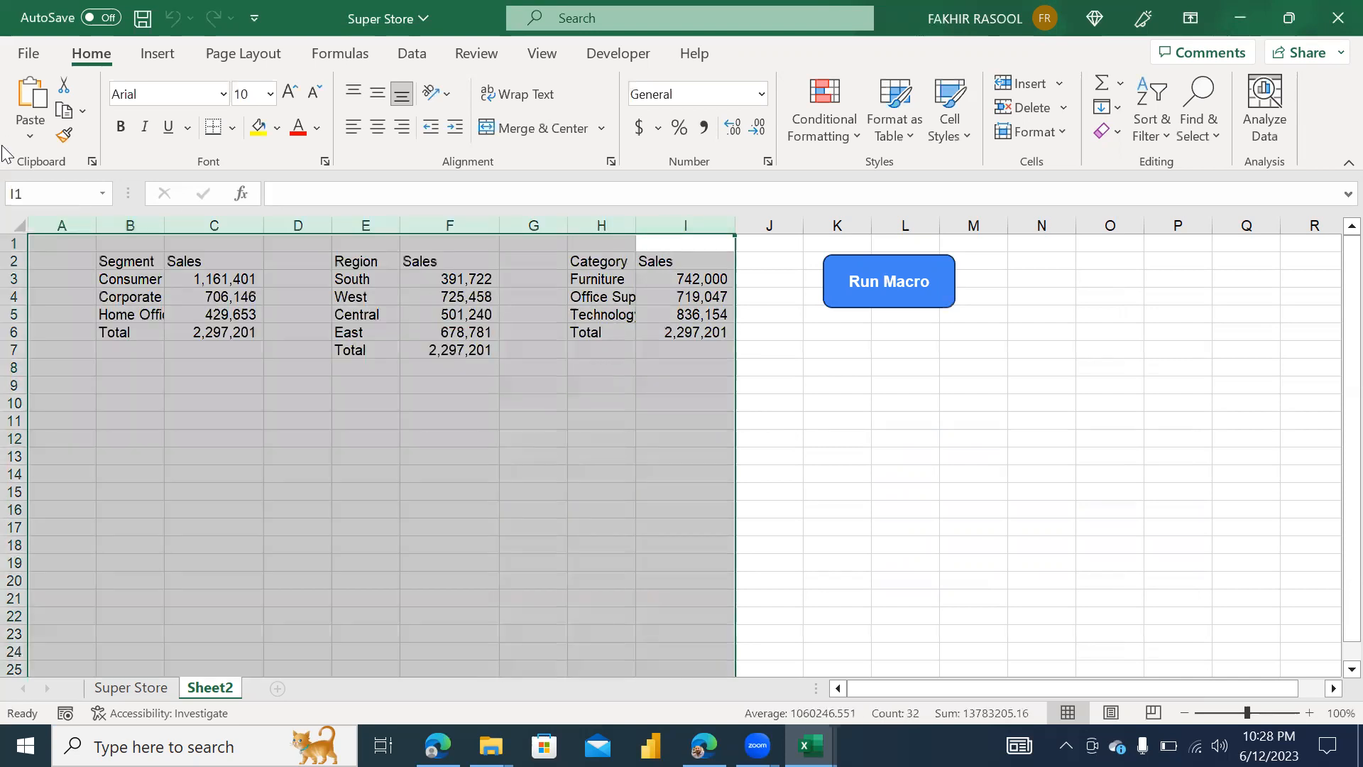
pyautogui.press('Delete')
pyautogui.click(234, 366)
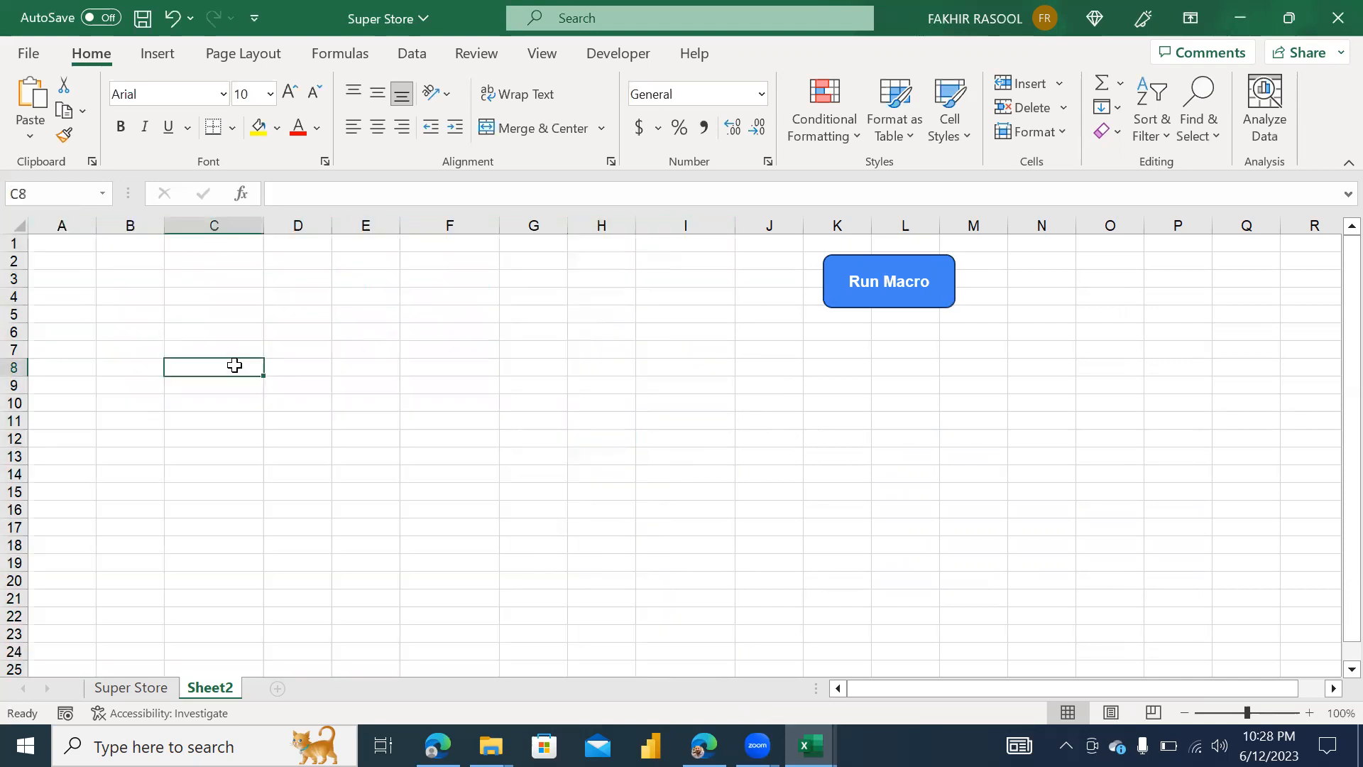
pyautogui.click(876, 298)
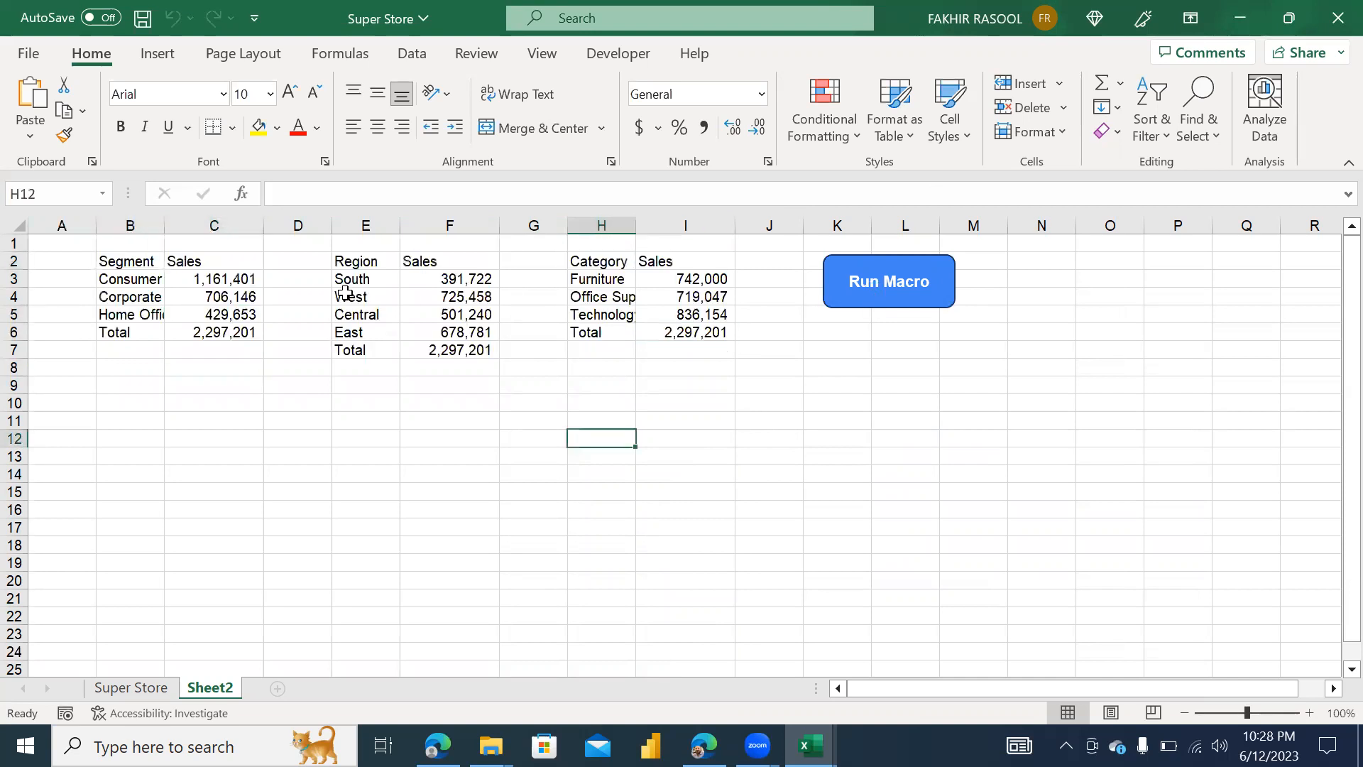
pyautogui.click(234, 295)
pyautogui.click(364, 297)
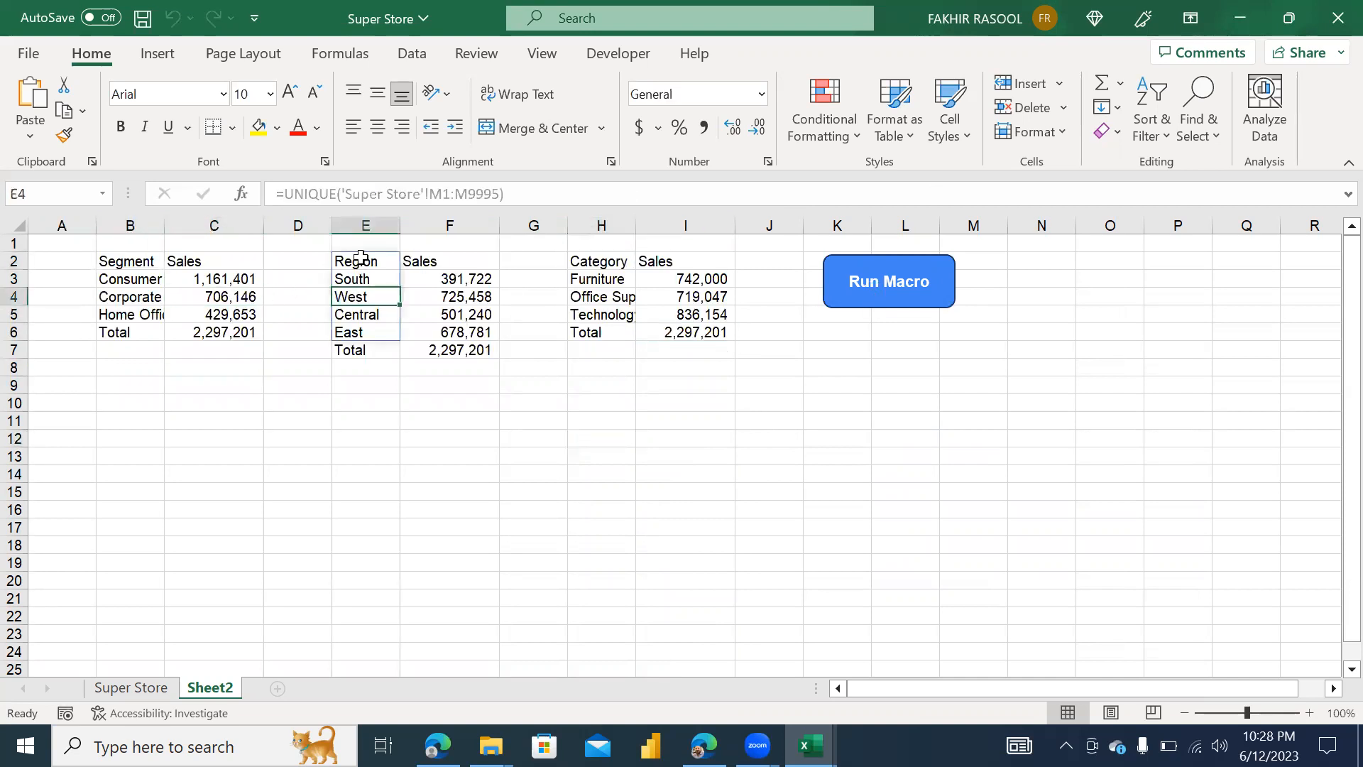
pyautogui.click(469, 282)
pyautogui.click(639, 294)
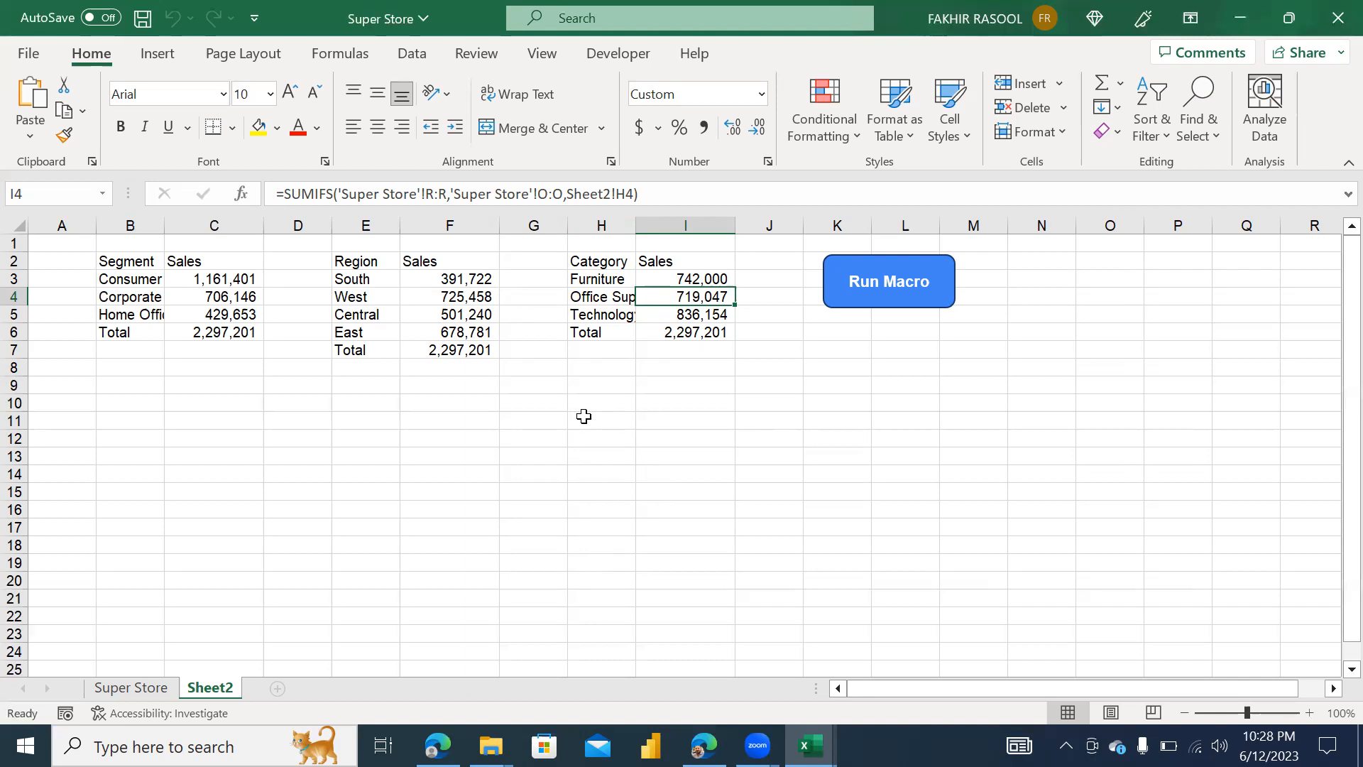
# Rename the Sheet2 worksheet as Dashboard
pyautogui.click(122, 697)
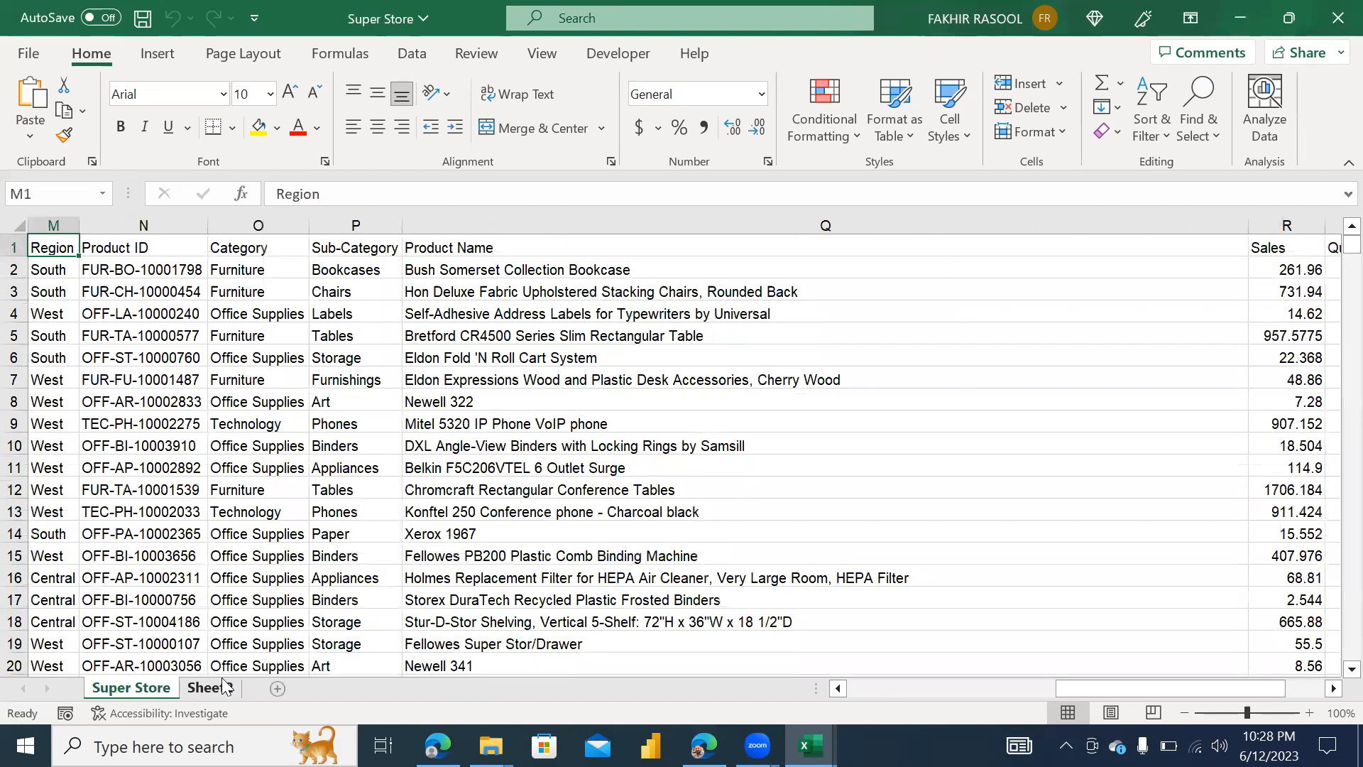
pyautogui.click(219, 686)
pyautogui.doubleClick(219, 683)
pyautogui.write('D')
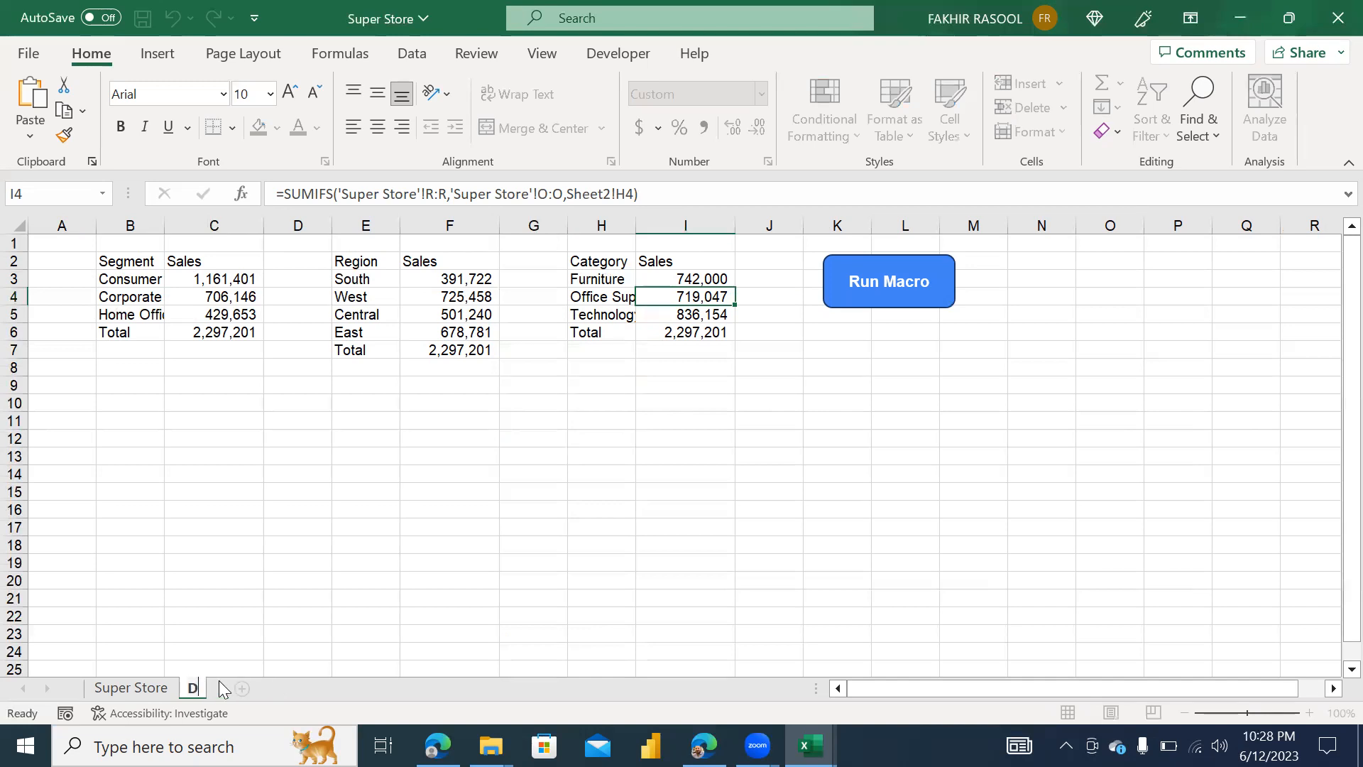
pyautogui.write('ashboard')
pyautogui.click(360, 312)
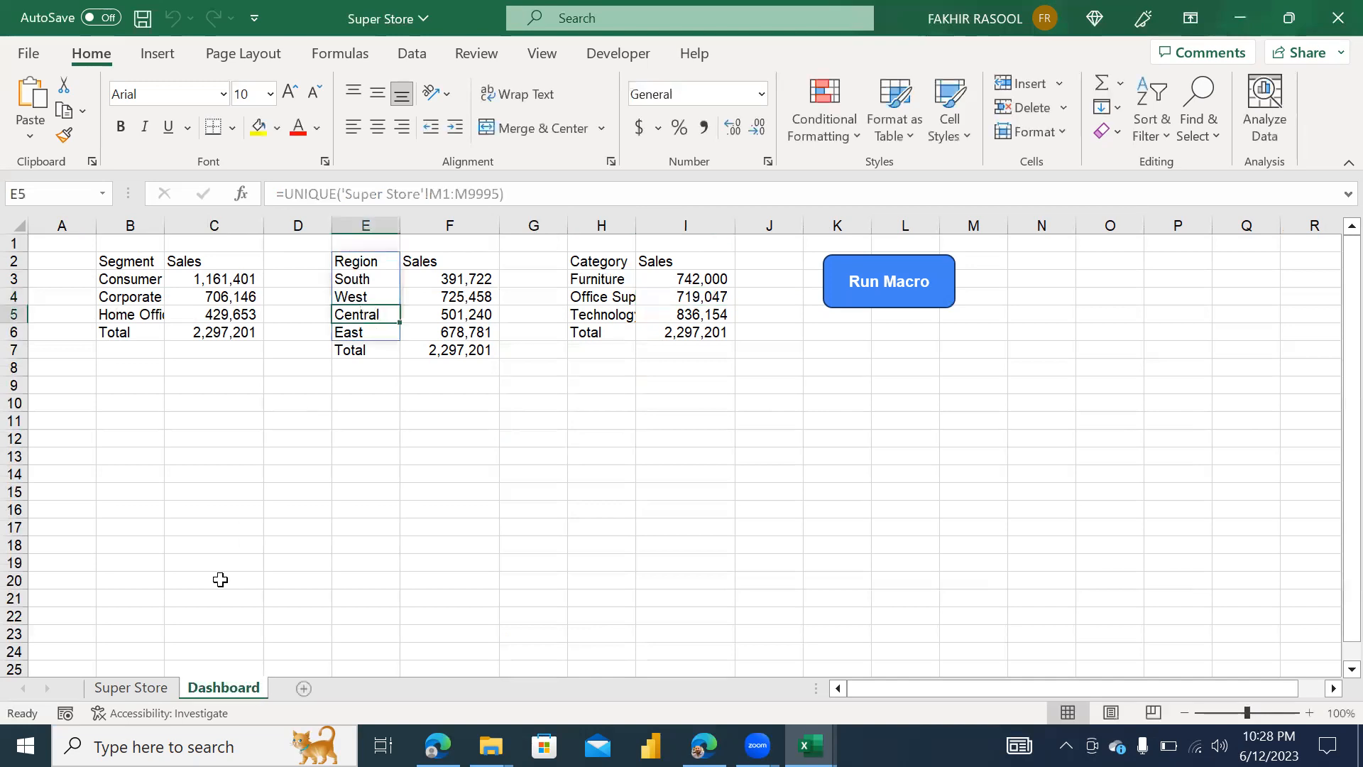
pyautogui.click(140, 690)
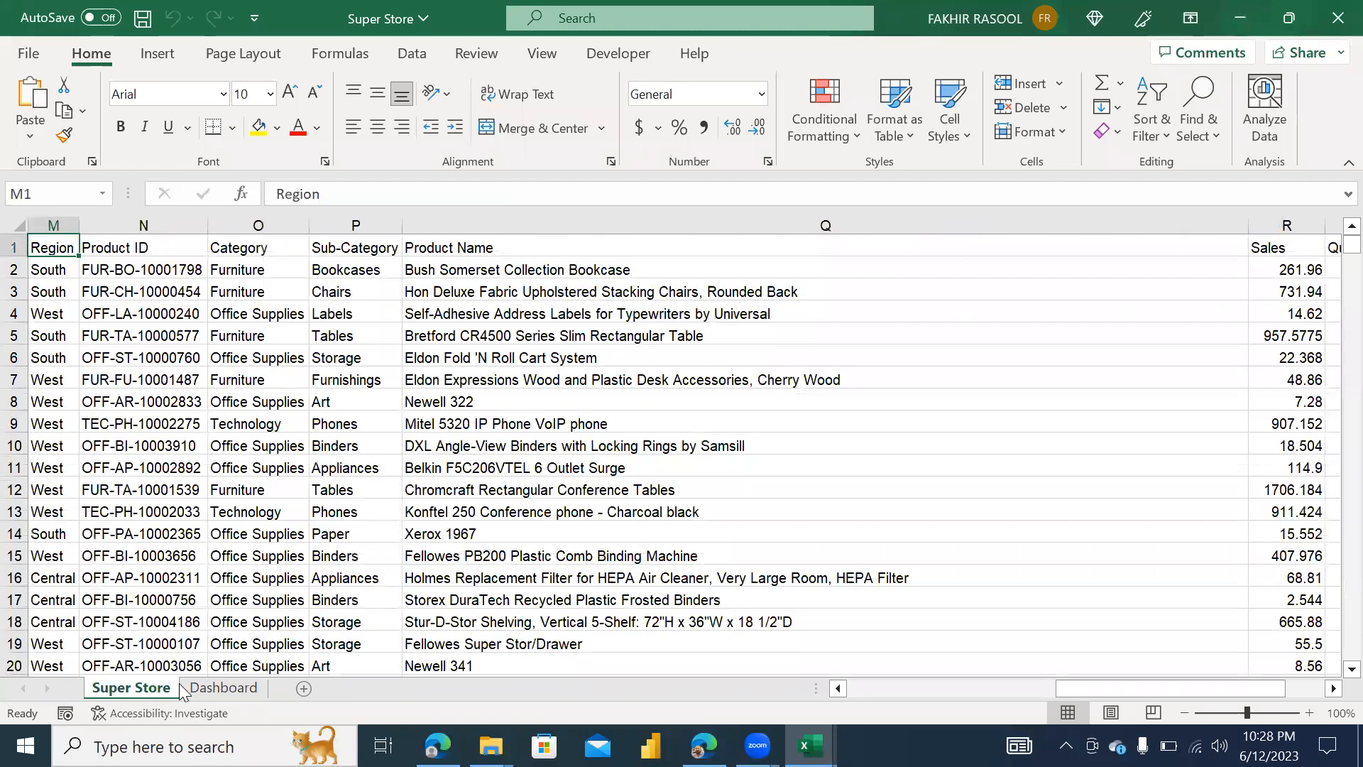
pyautogui.click(205, 689)
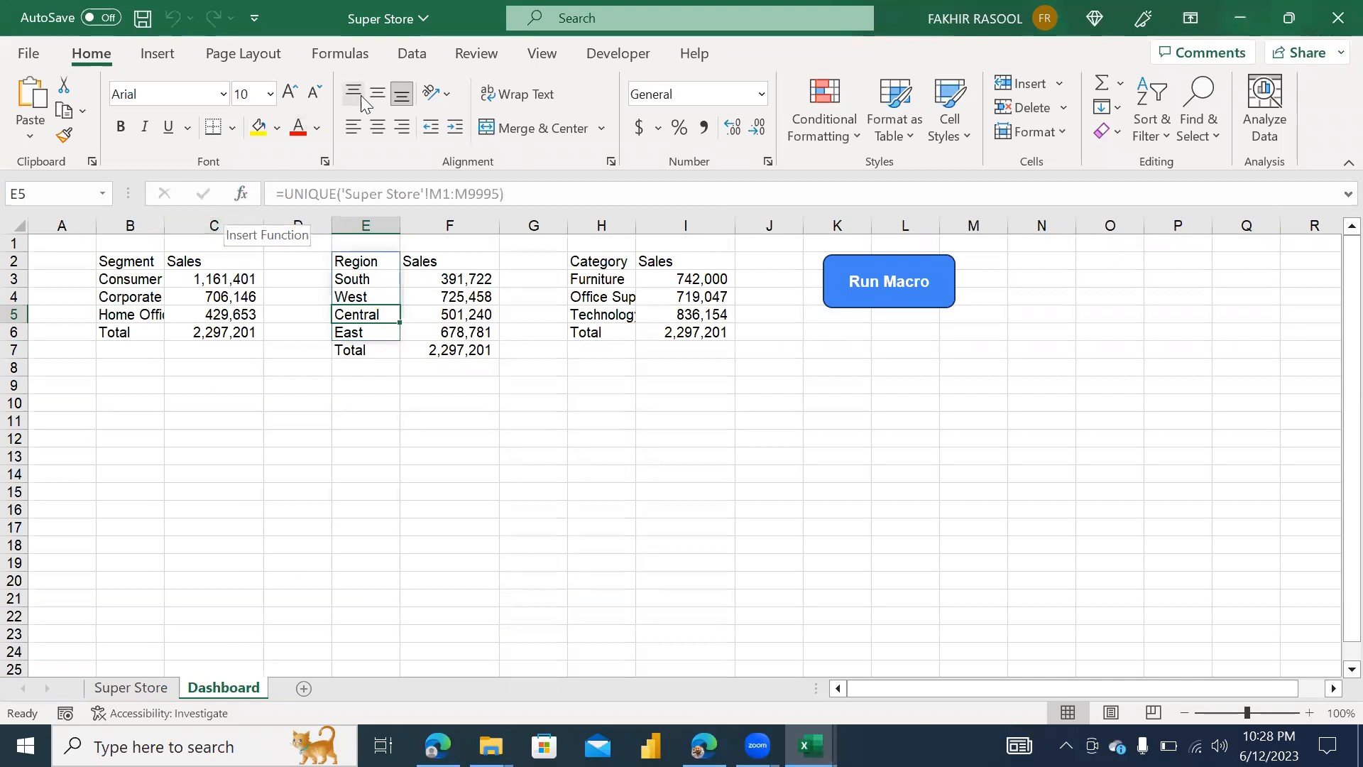
pyautogui.click(584, 55)
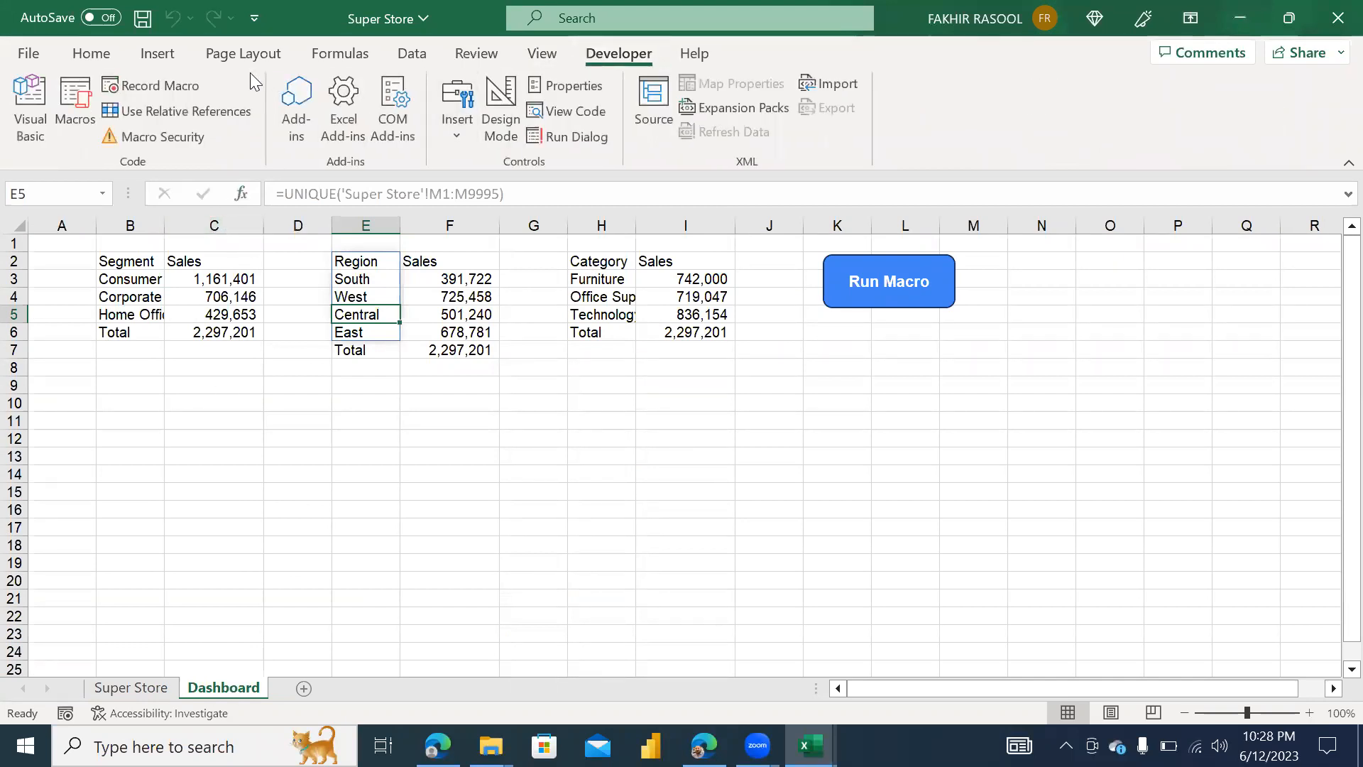
pyautogui.click(159, 86)
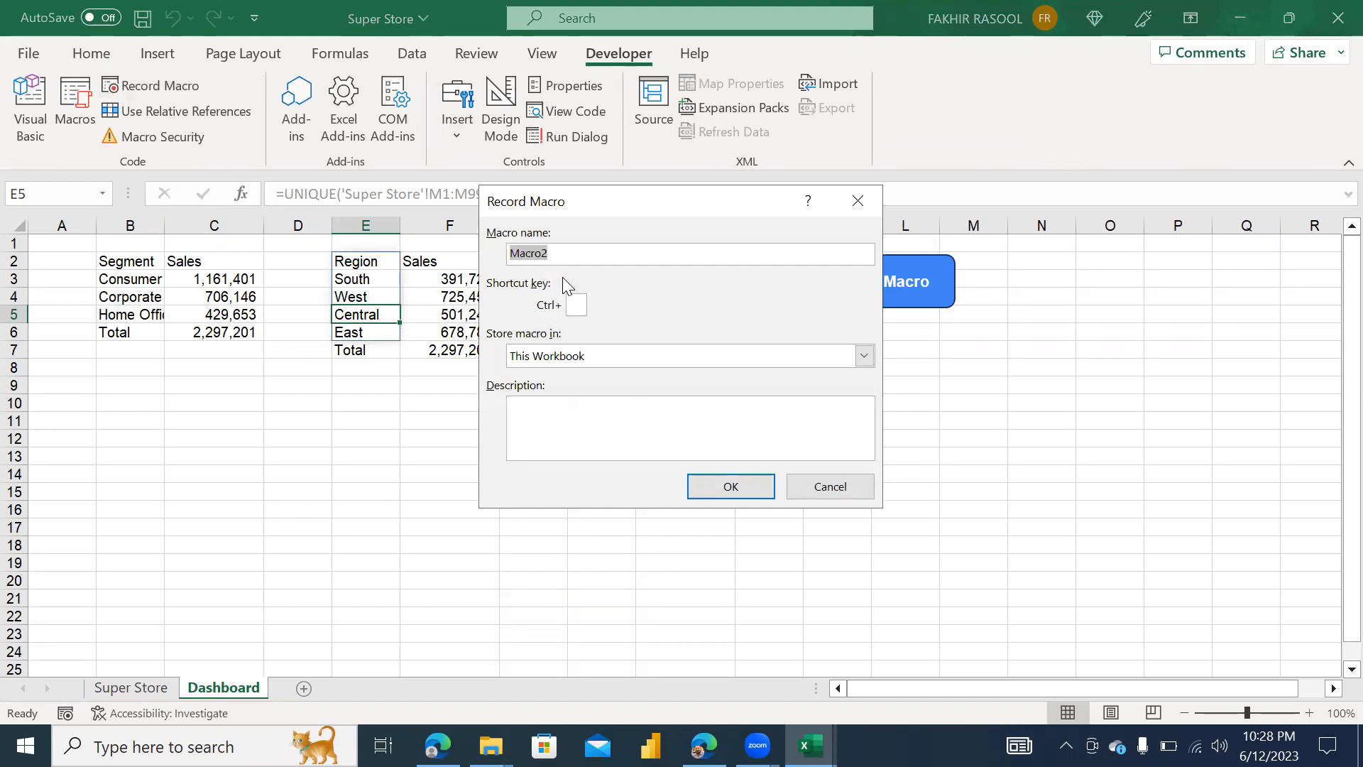
pyautogui.write('DBtoSS')
pyautogui.click(745, 488)
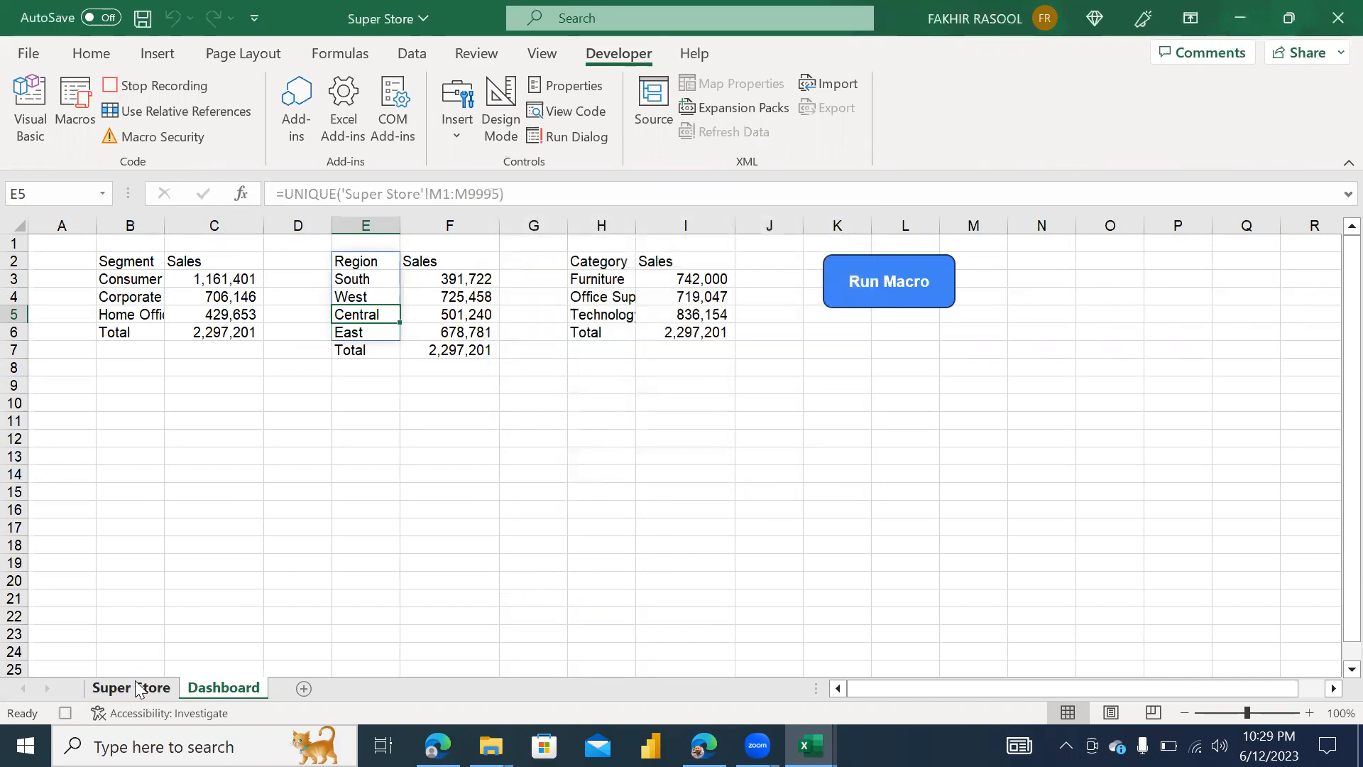
pyautogui.click(153, 85)
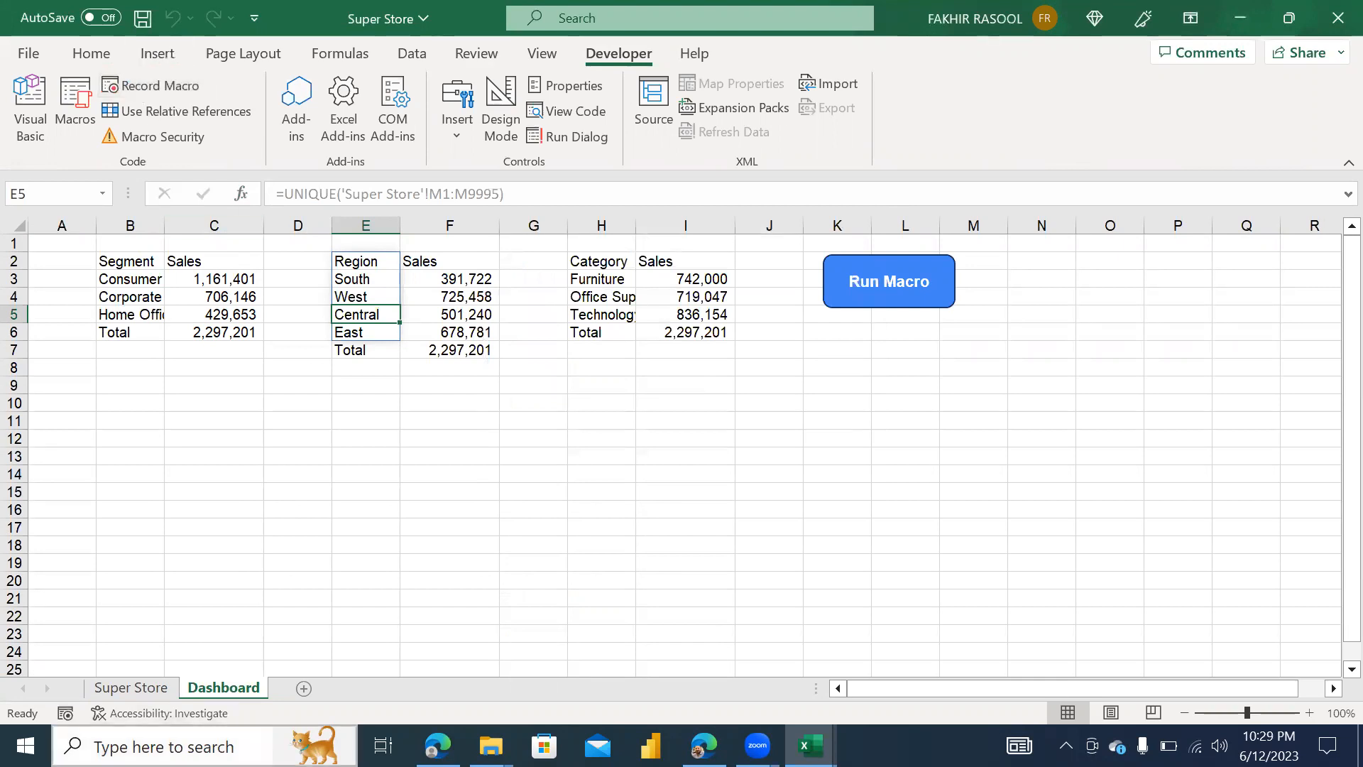
# Hide the Super Store sheet so that only the Dashboard sheet is shown
pyautogui.rightClick(126, 692)
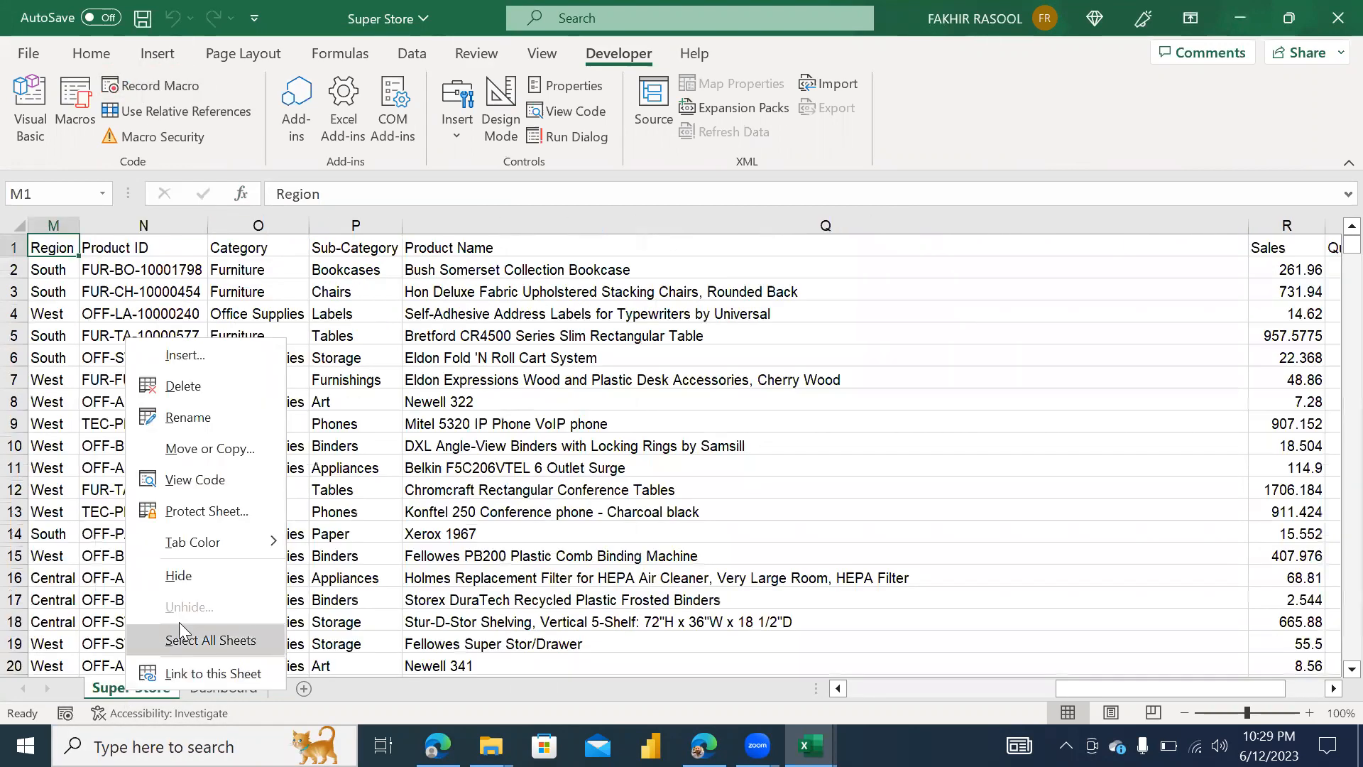
pyautogui.click(213, 574)
pyautogui.click(210, 348)
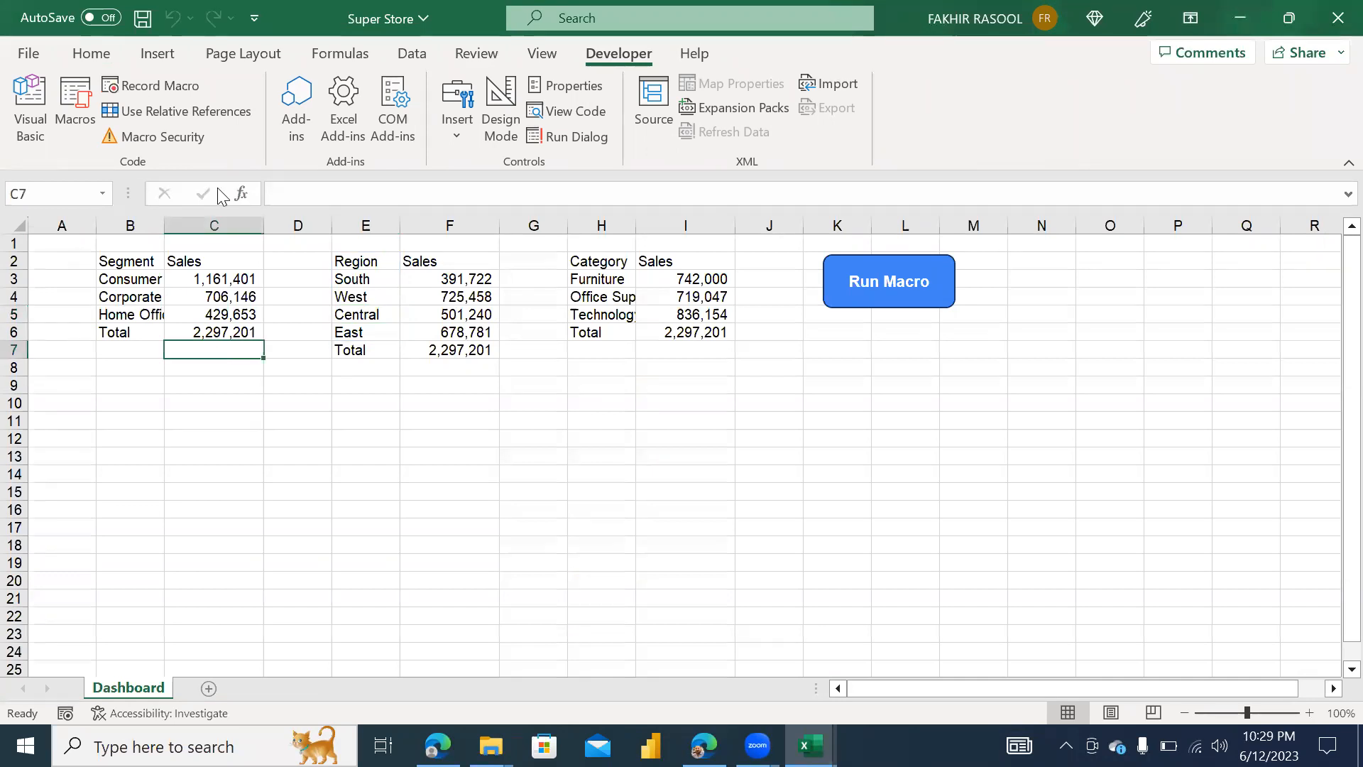
# Record a macro named DBto_SS in this workbook that unhides the Super Store sheet and hides the Dashboard sheet
pyautogui.click(192, 86)
pyautogui.write('DBto+')
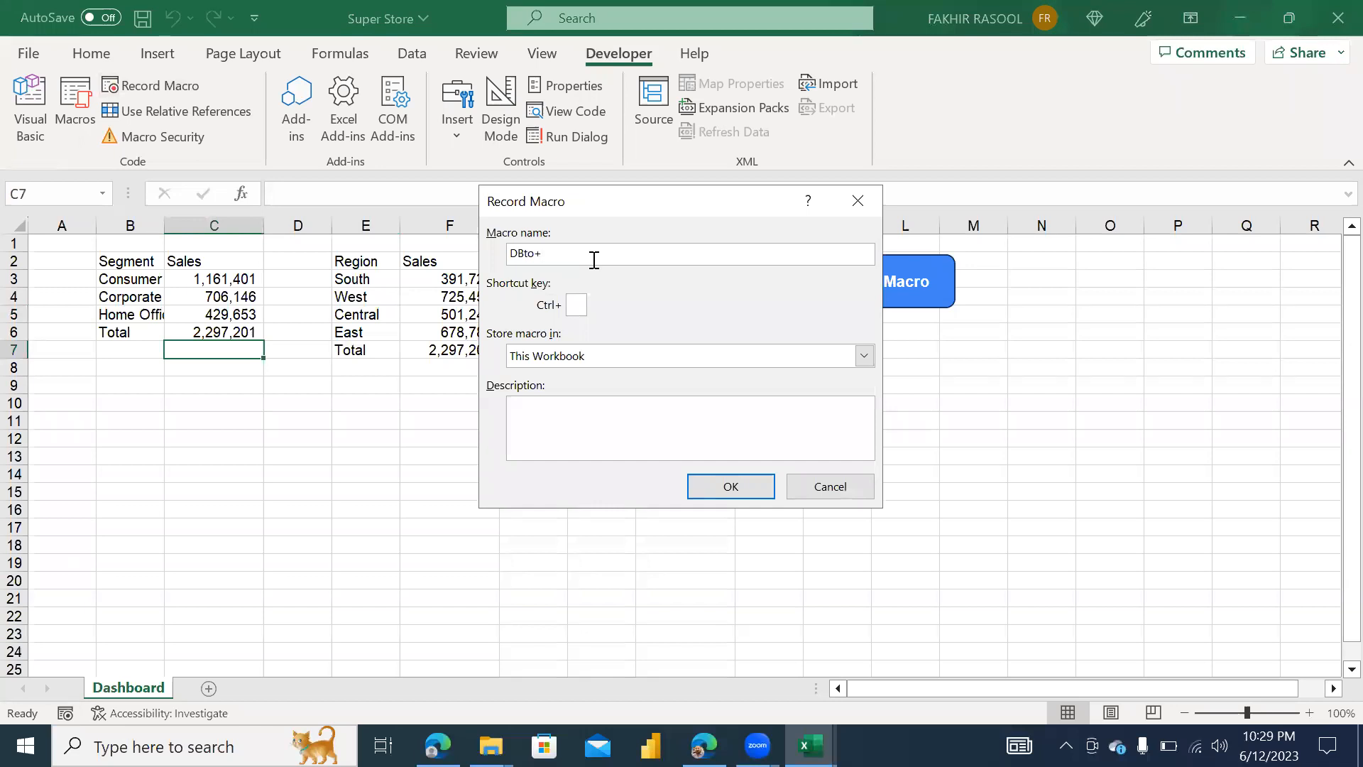
pyautogui.press('BackSpace')
pyautogui.click(713, 477)
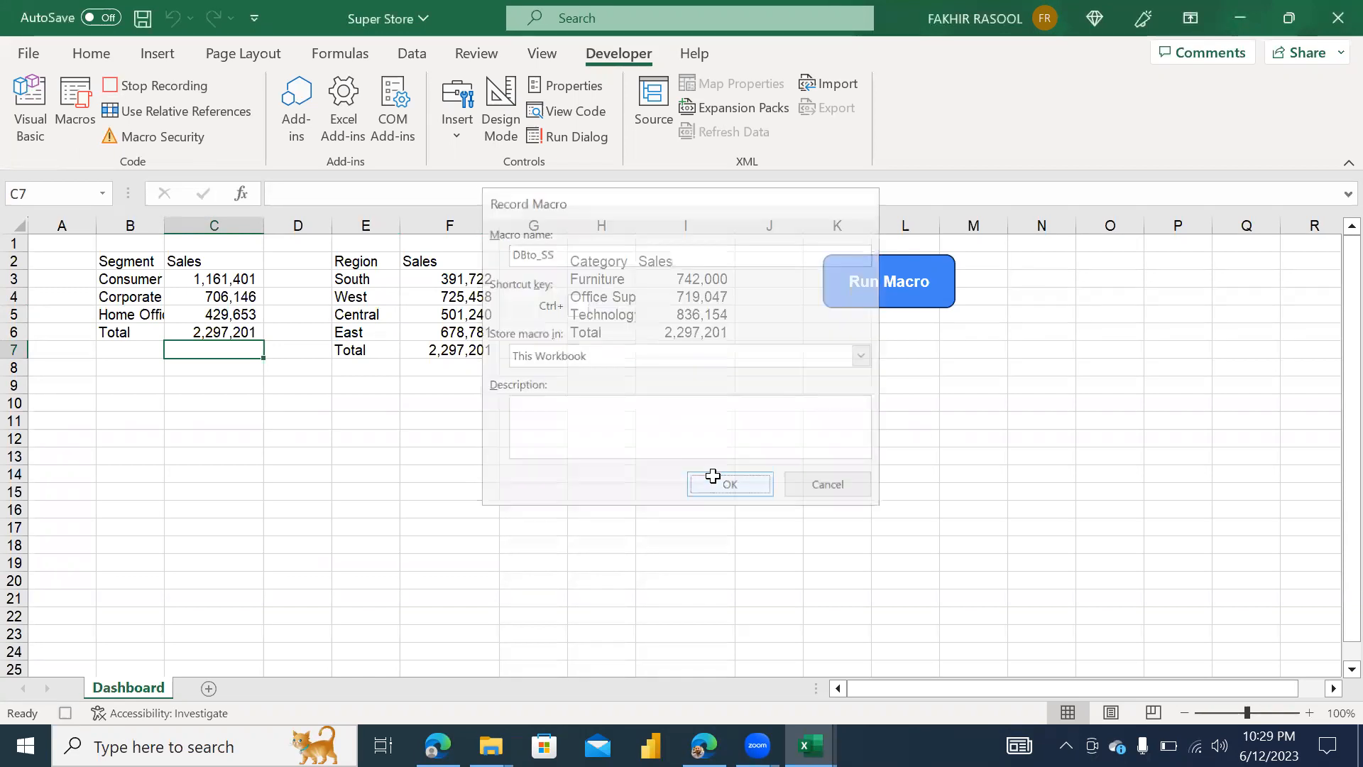
pyautogui.rightClick(105, 689)
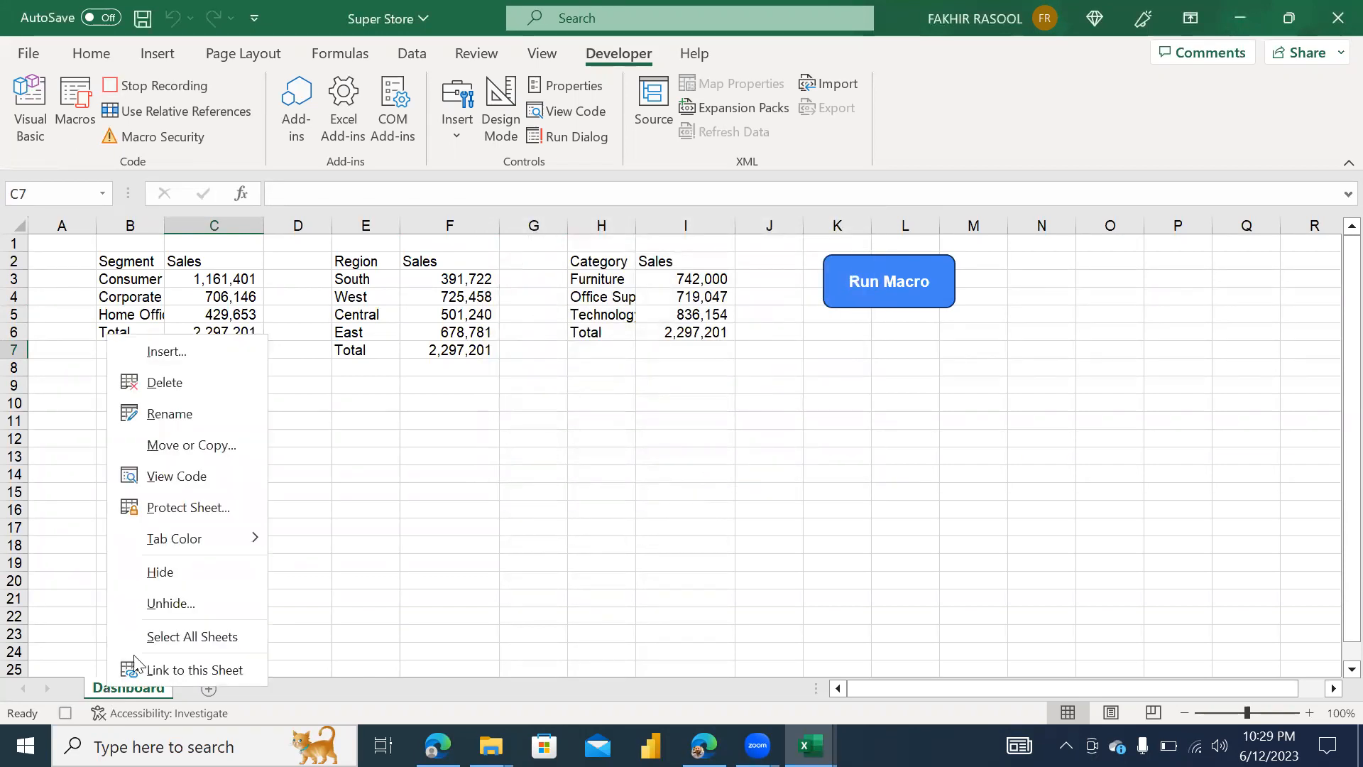
pyautogui.click(163, 609)
pyautogui.click(209, 683)
pyautogui.click(220, 688)
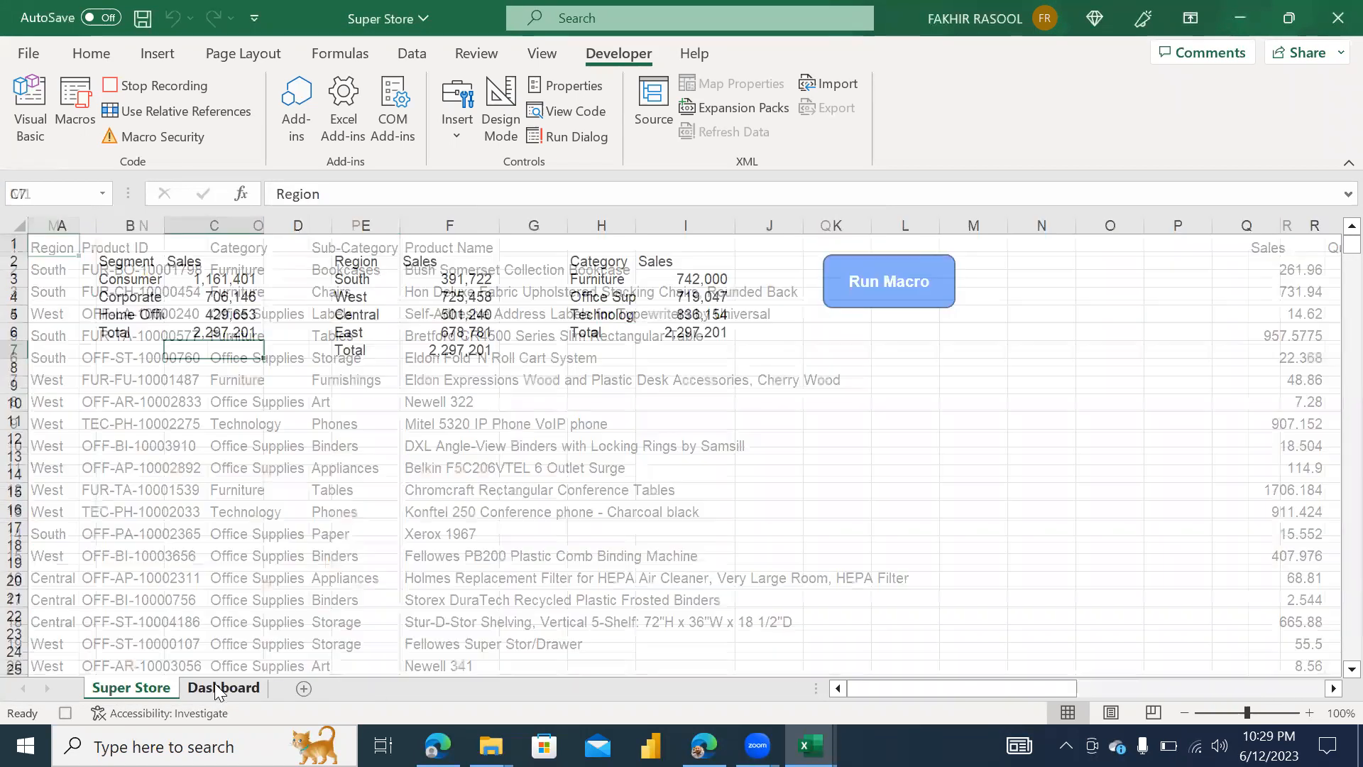
pyautogui.rightClick(217, 689)
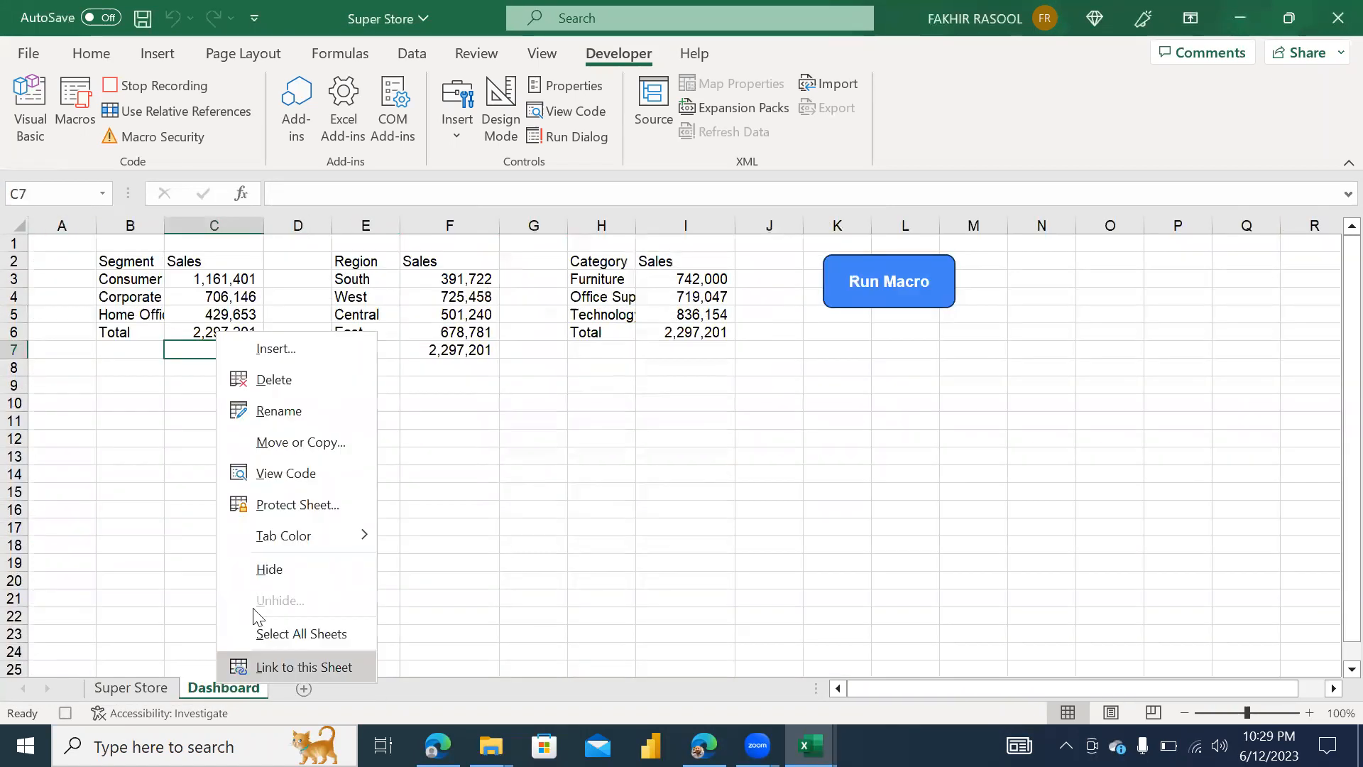
pyautogui.click(269, 570)
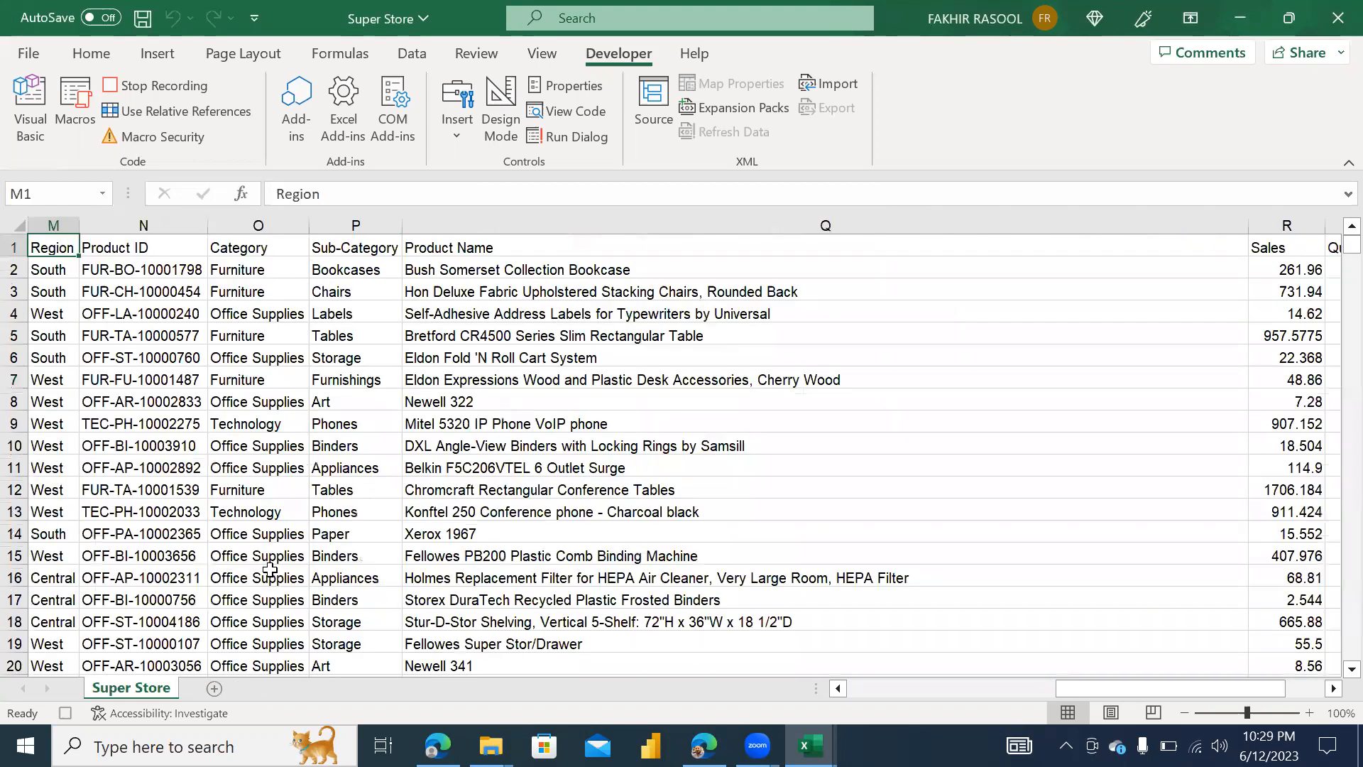
pyautogui.click(170, 88)
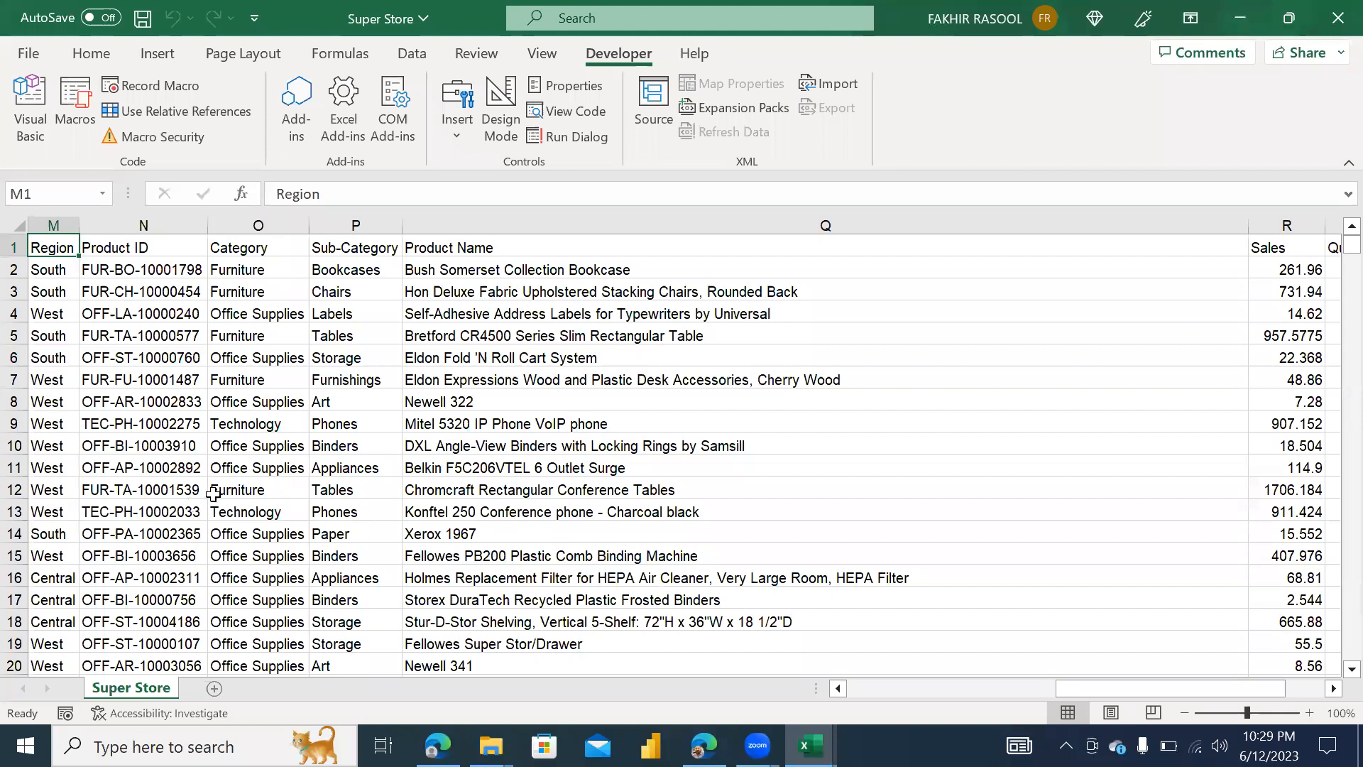
# Record a macro named SStoDB in this workbook that unhides the Dashboard sheet and hides the Super Store sheet
pyautogui.click(170, 85)
pyautogui.write('SStoDB')
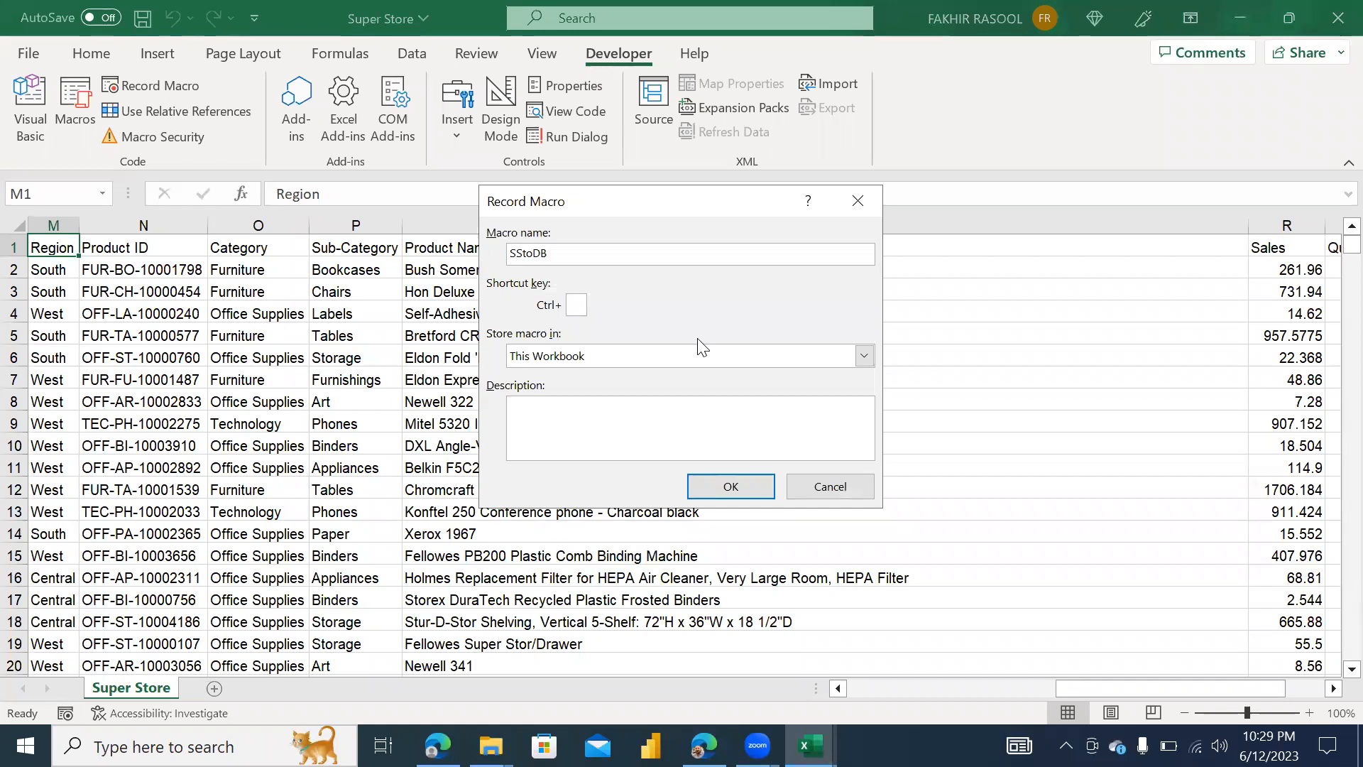
pyautogui.click(753, 484)
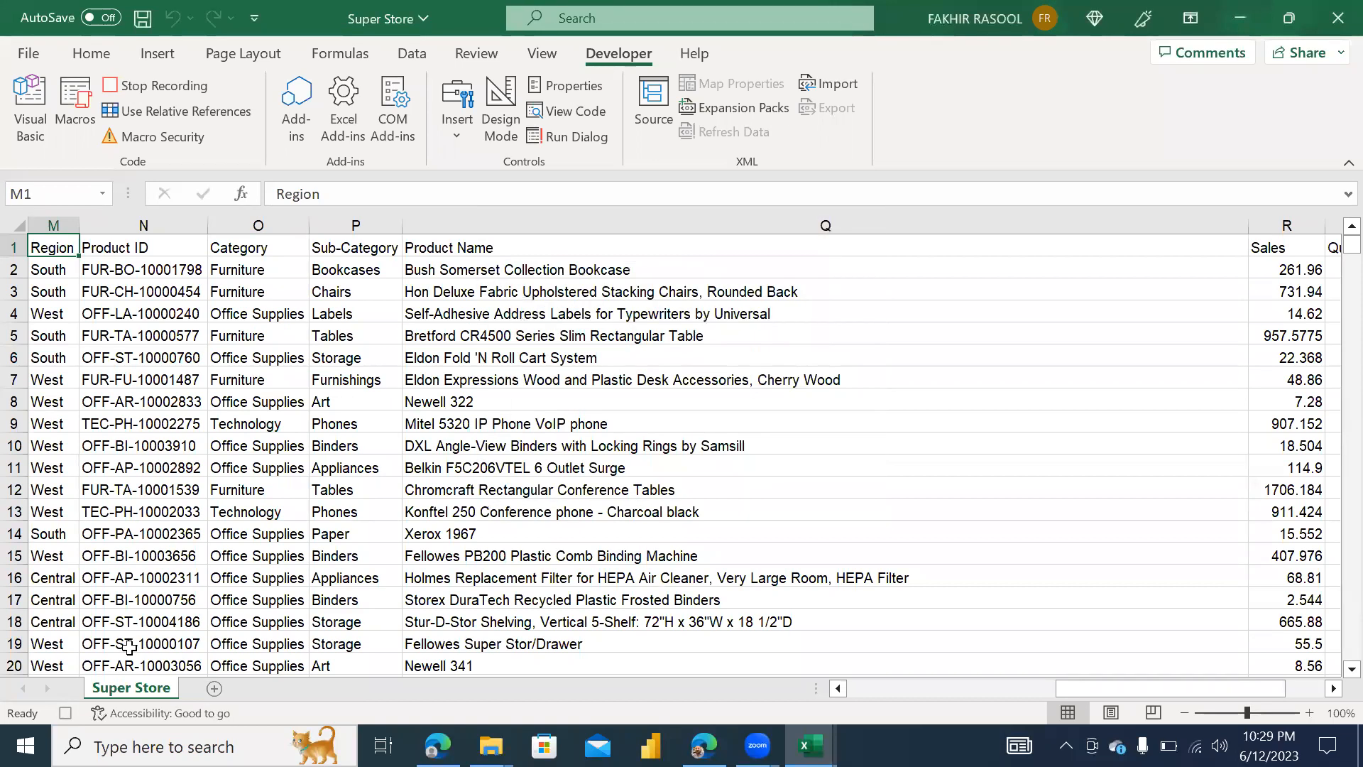
pyautogui.rightClick(117, 695)
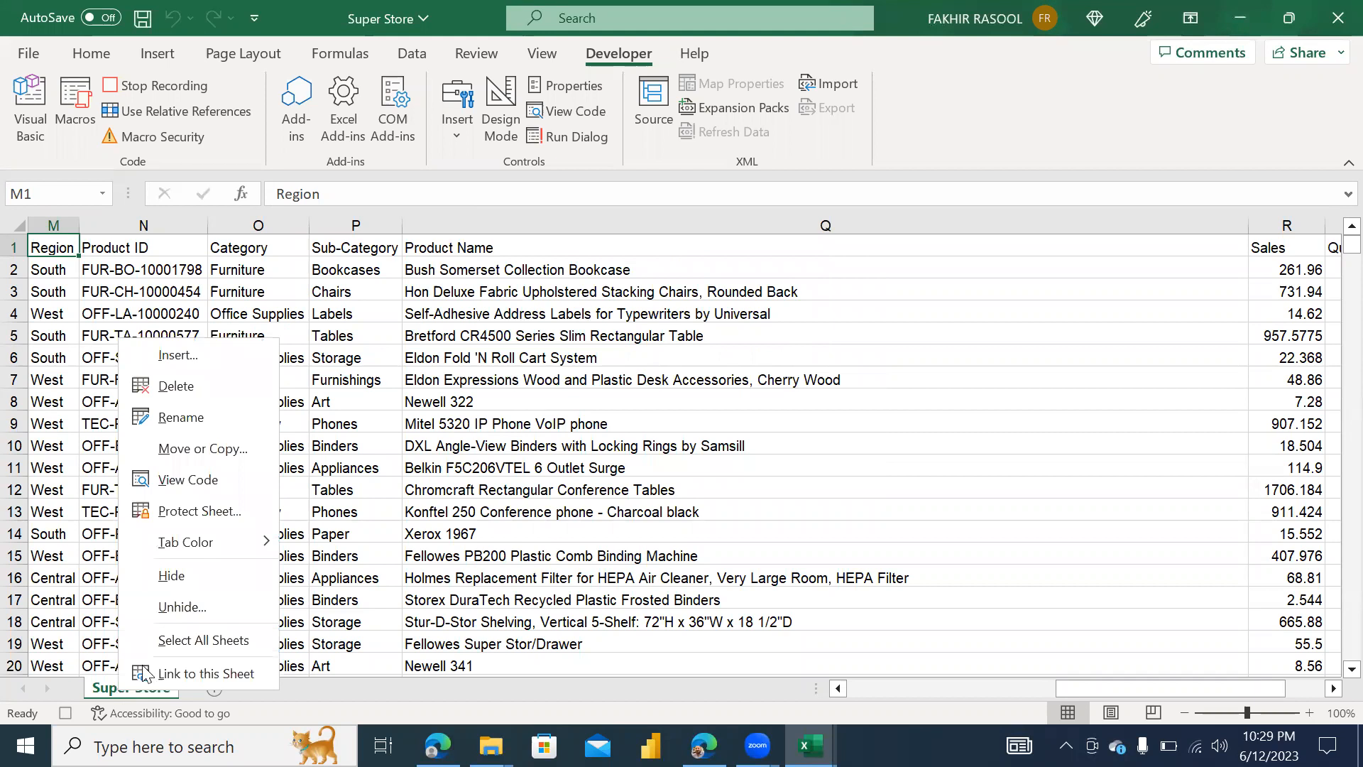
pyautogui.click(195, 601)
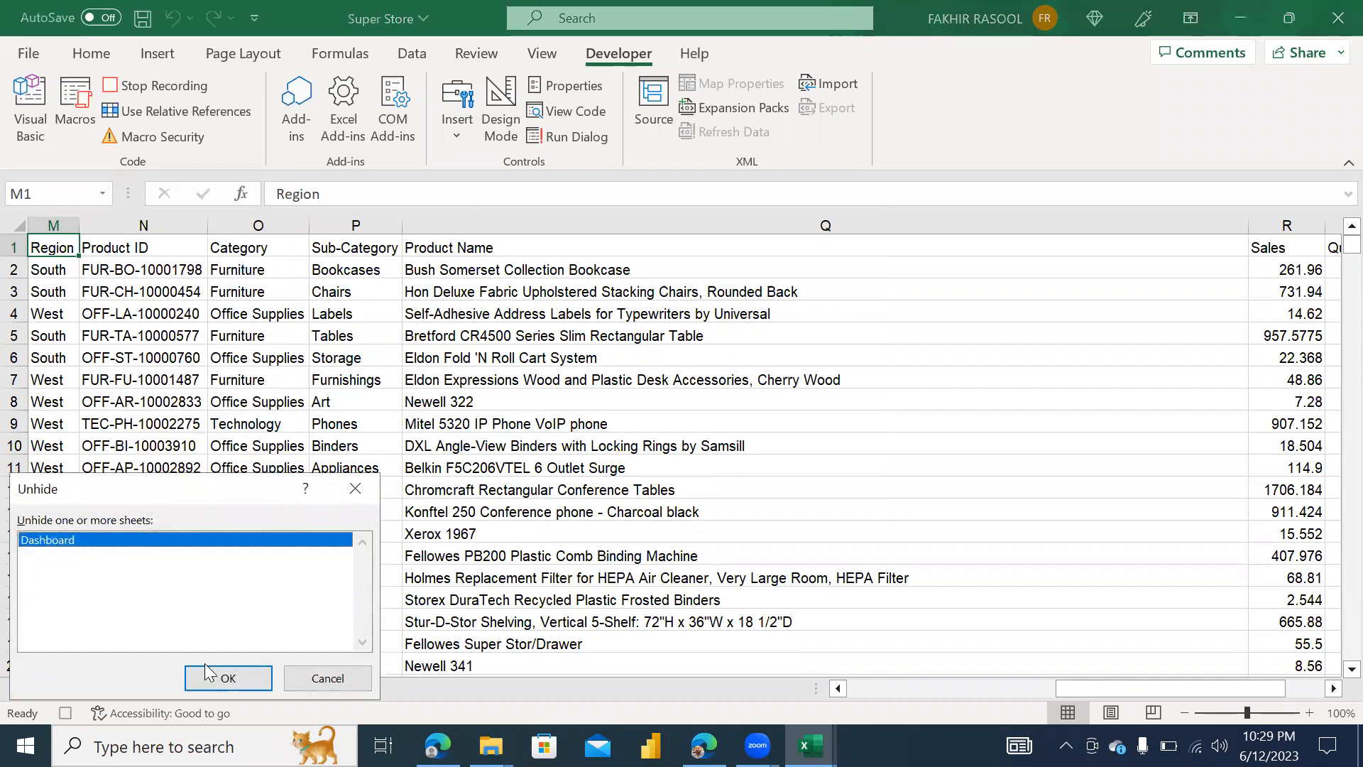
pyautogui.click(228, 678)
pyautogui.click(130, 688)
pyautogui.rightClick(117, 690)
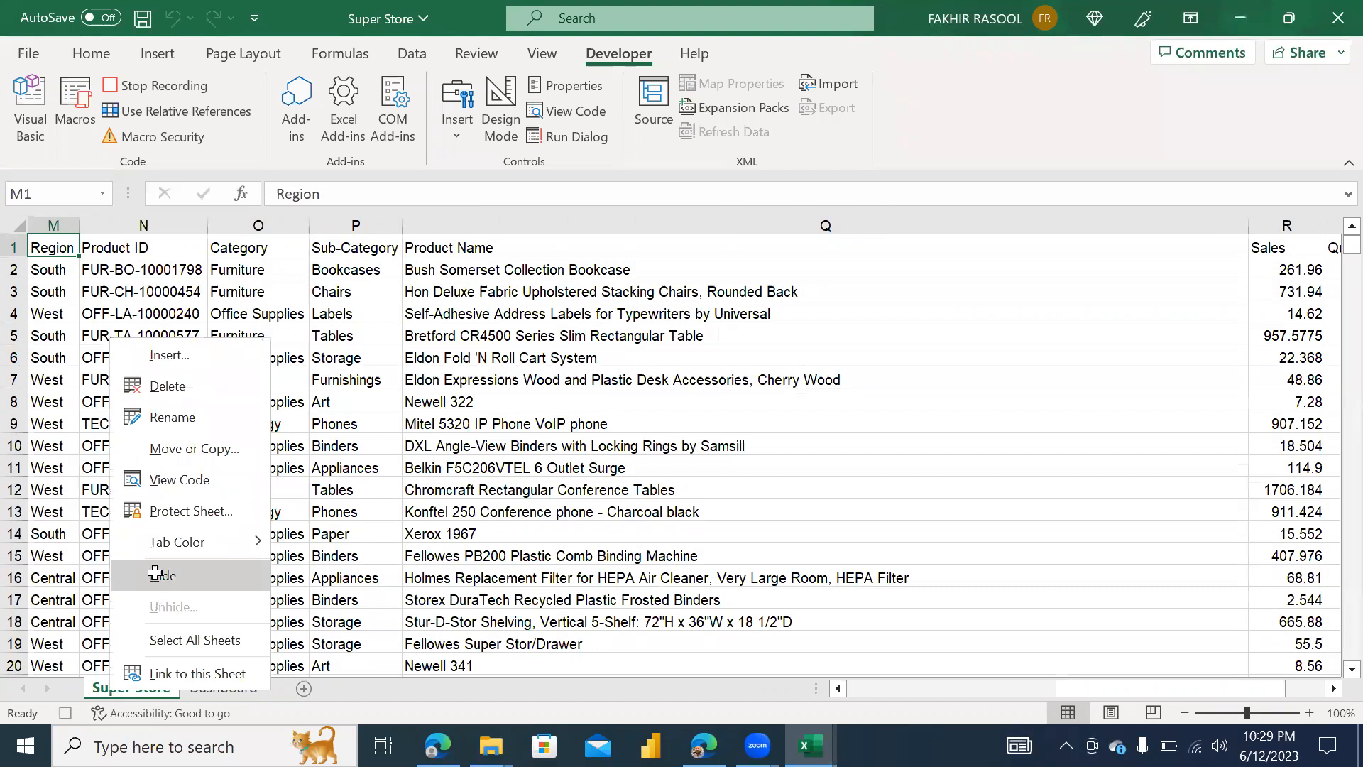
pyautogui.click(155, 574)
pyautogui.click(155, 88)
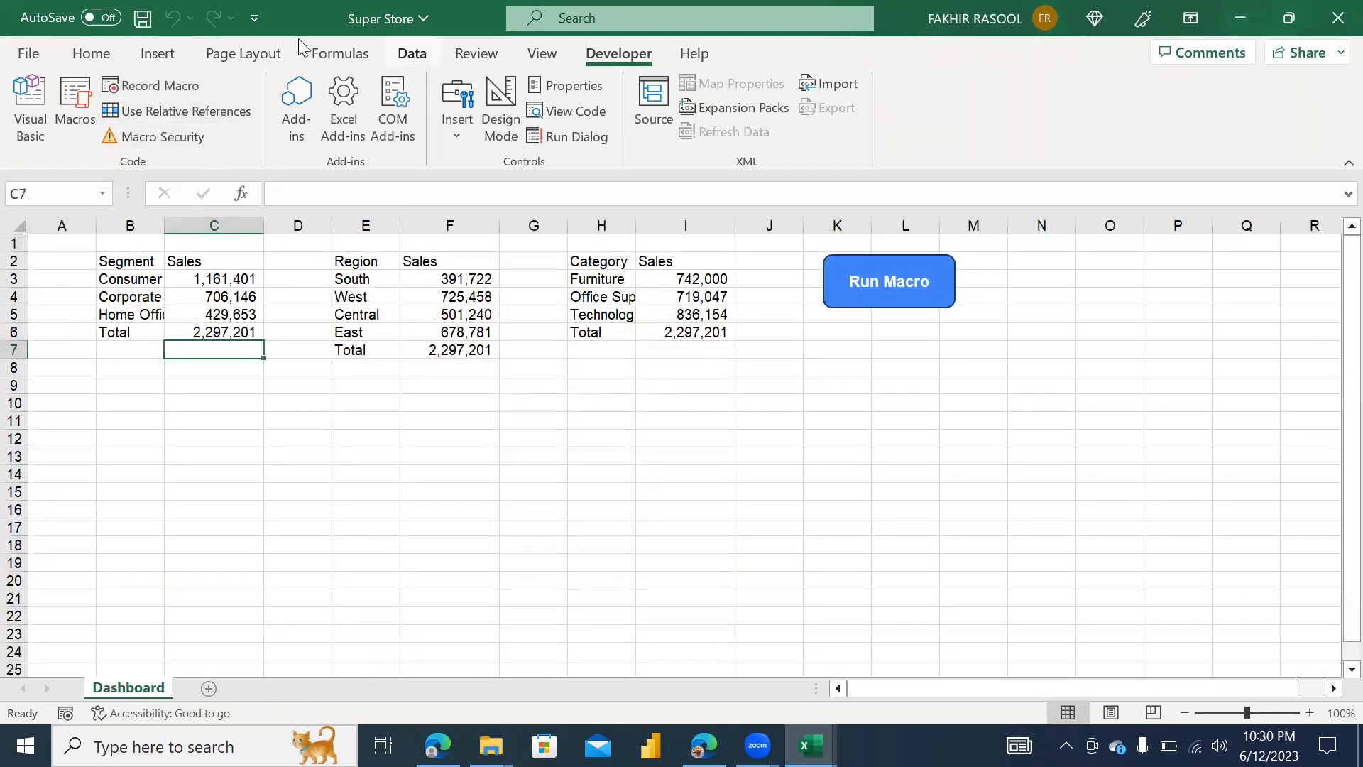
# Try to insert an oval shape below the Run Macro shape on the Dashboard sheet
pyautogui.click(148, 54)
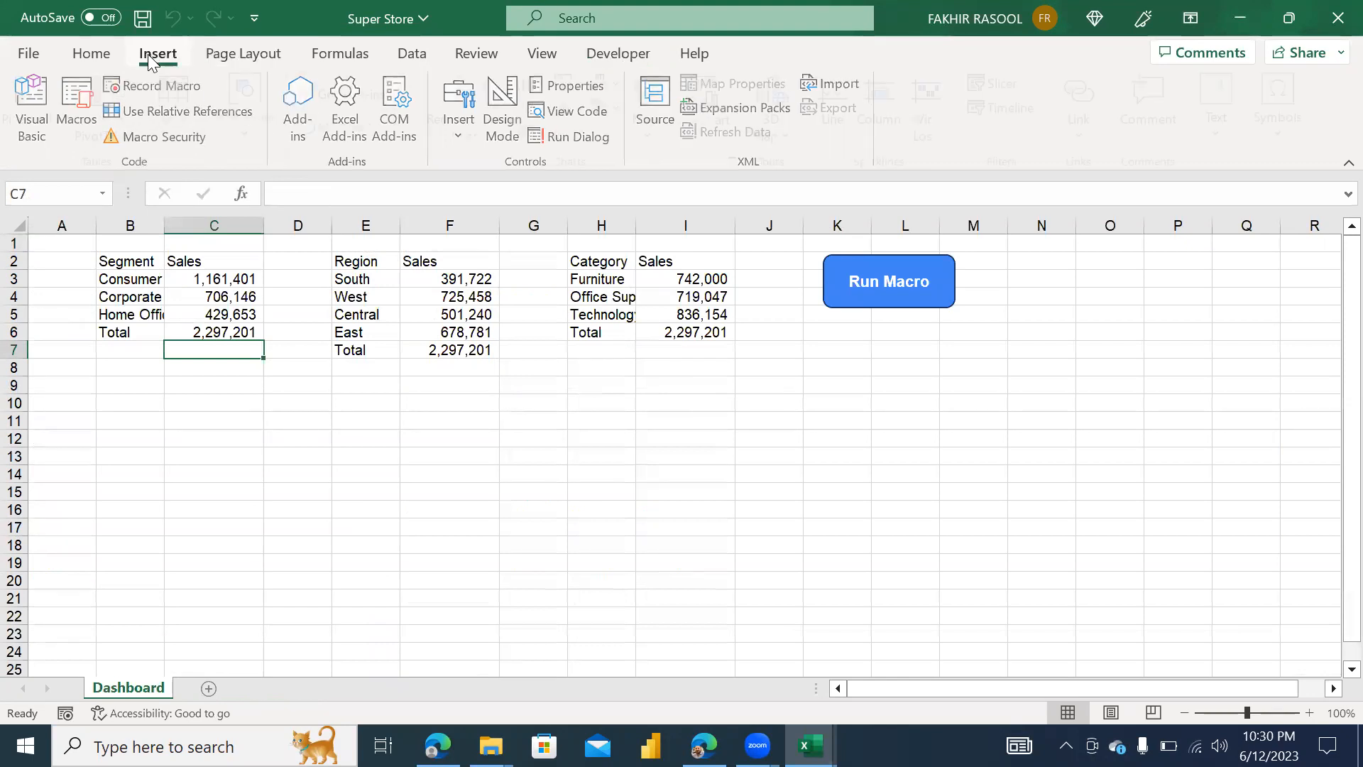
pyautogui.click(265, 145)
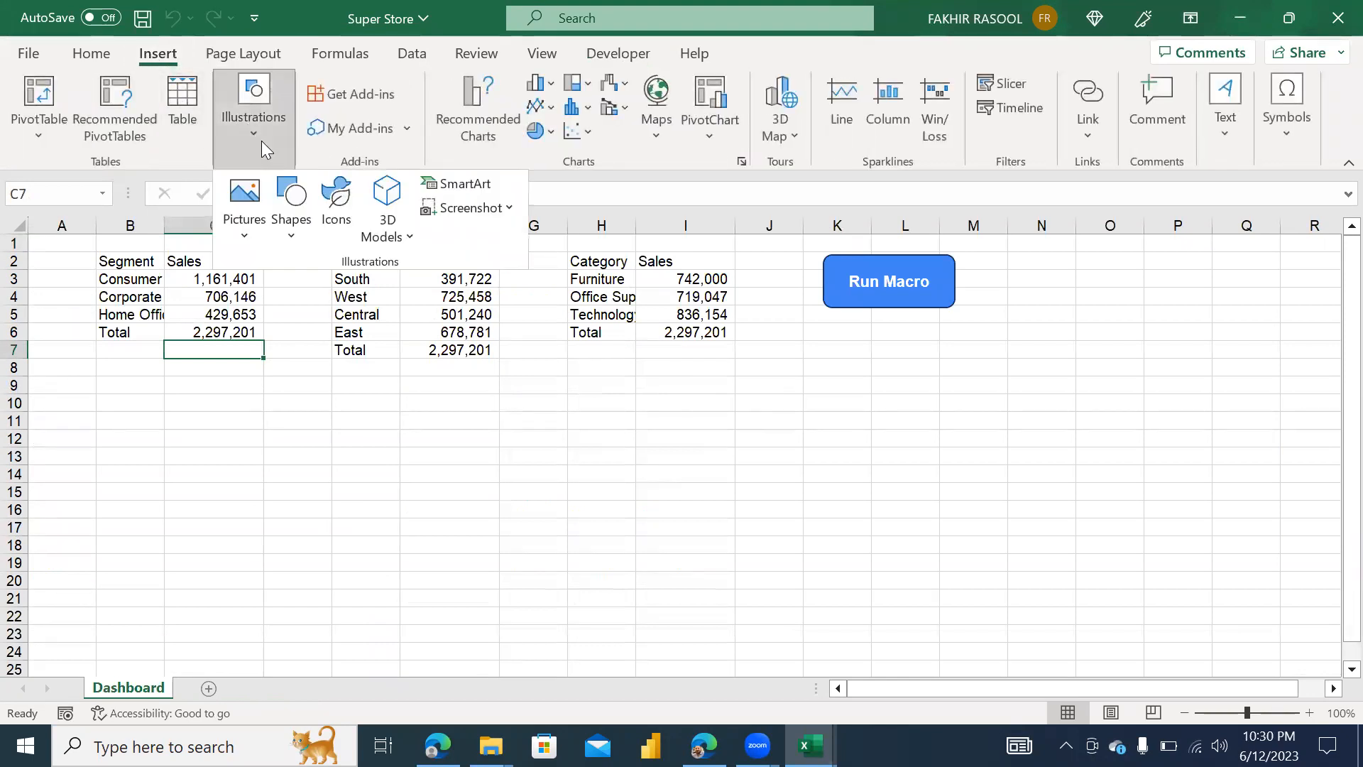
pyautogui.click(291, 234)
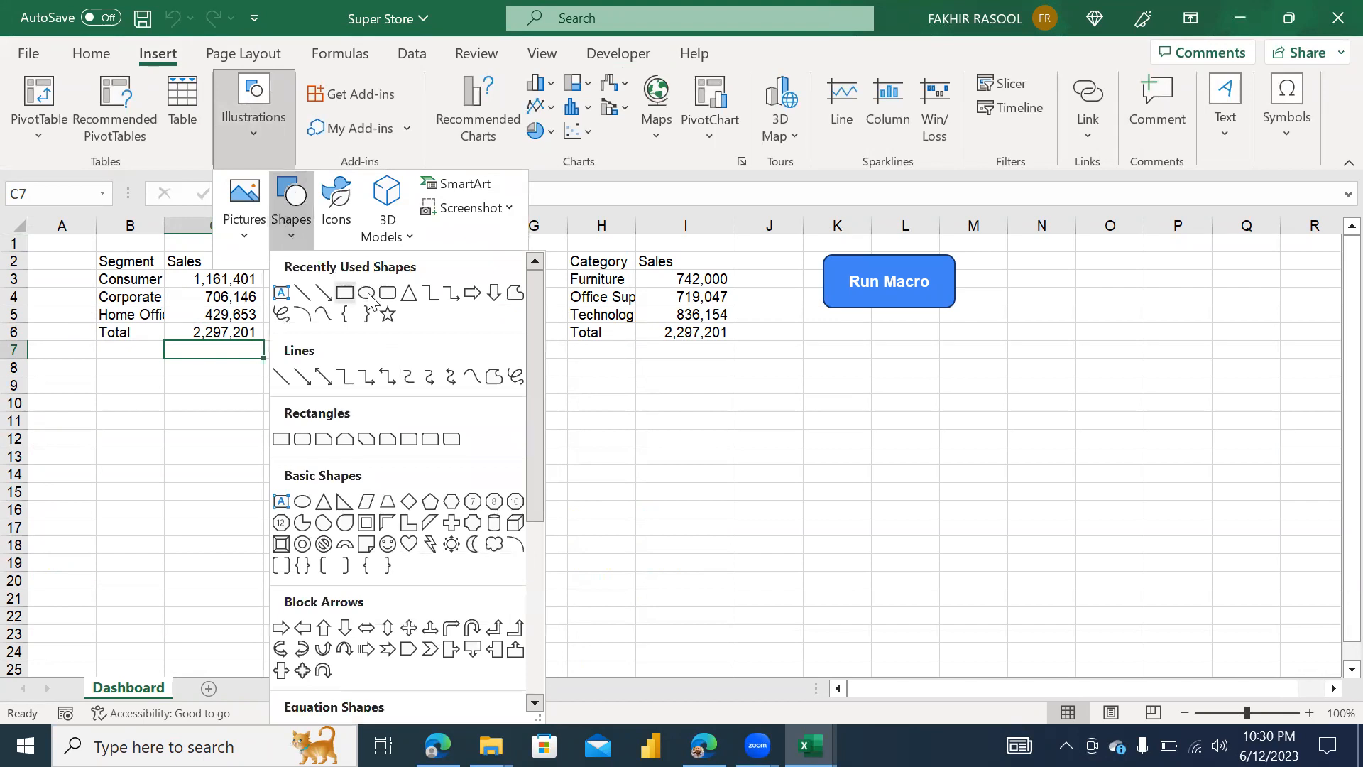
pyautogui.click(370, 294)
pyautogui.moveTo(845, 310); pyautogui.dragTo(845, 310)
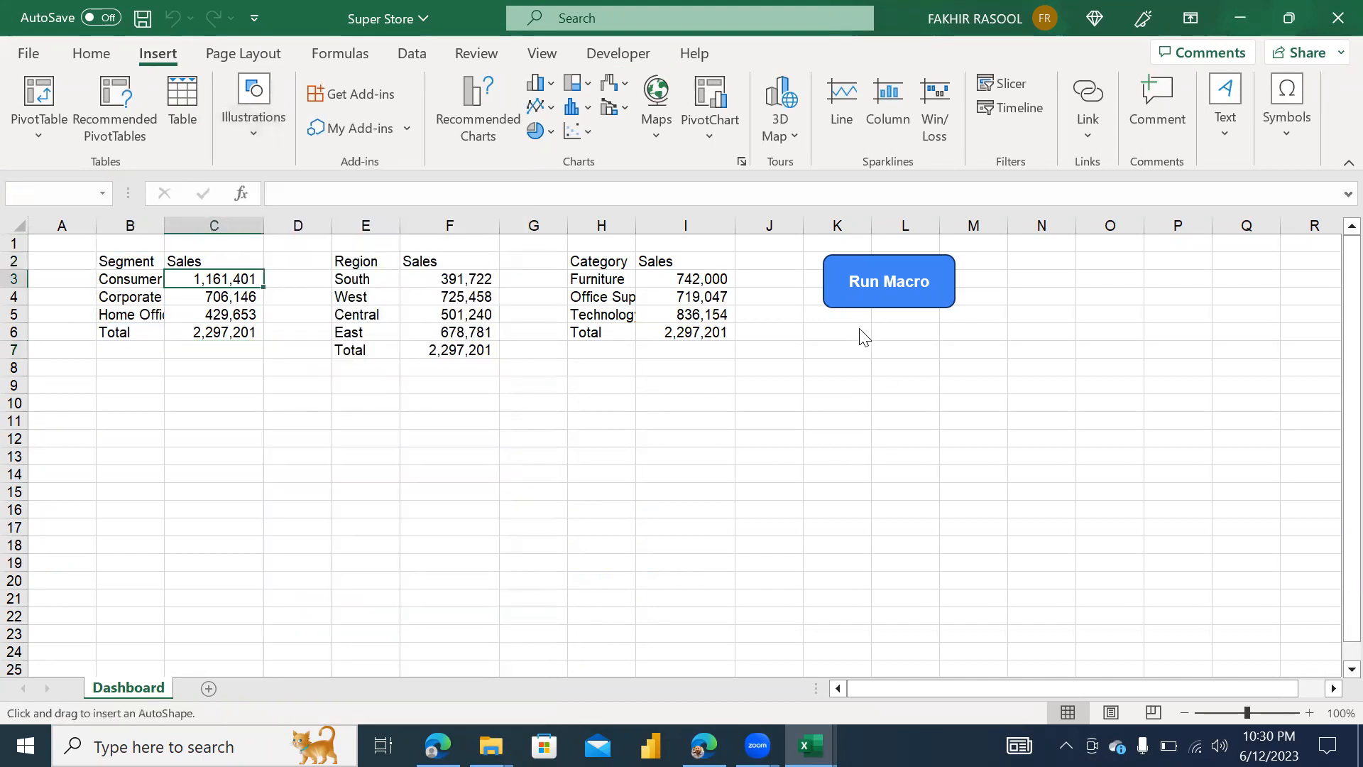
# Cancel every Update Values file prompt for Sheet2 raised by the running macro
pyautogui.click(588, 481)
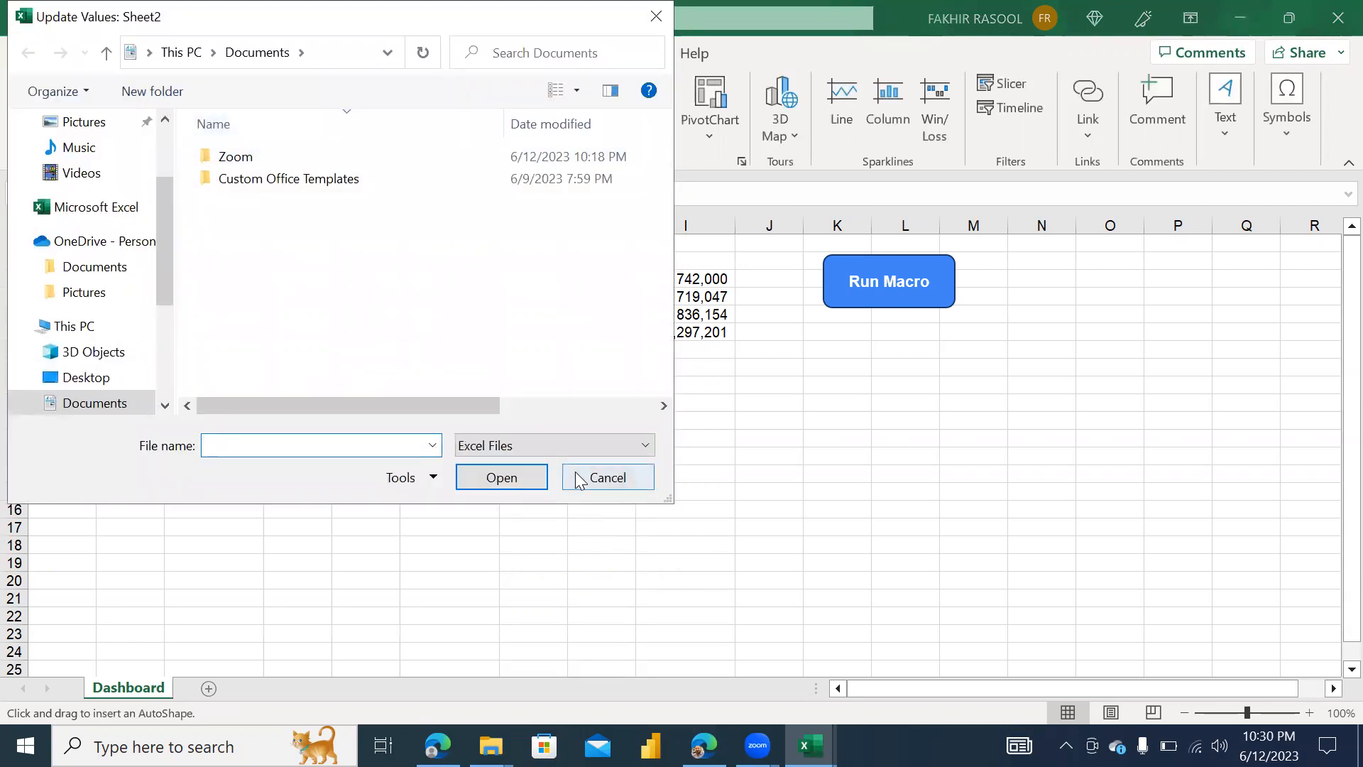
pyautogui.click(578, 477)
pyautogui.click(606, 478)
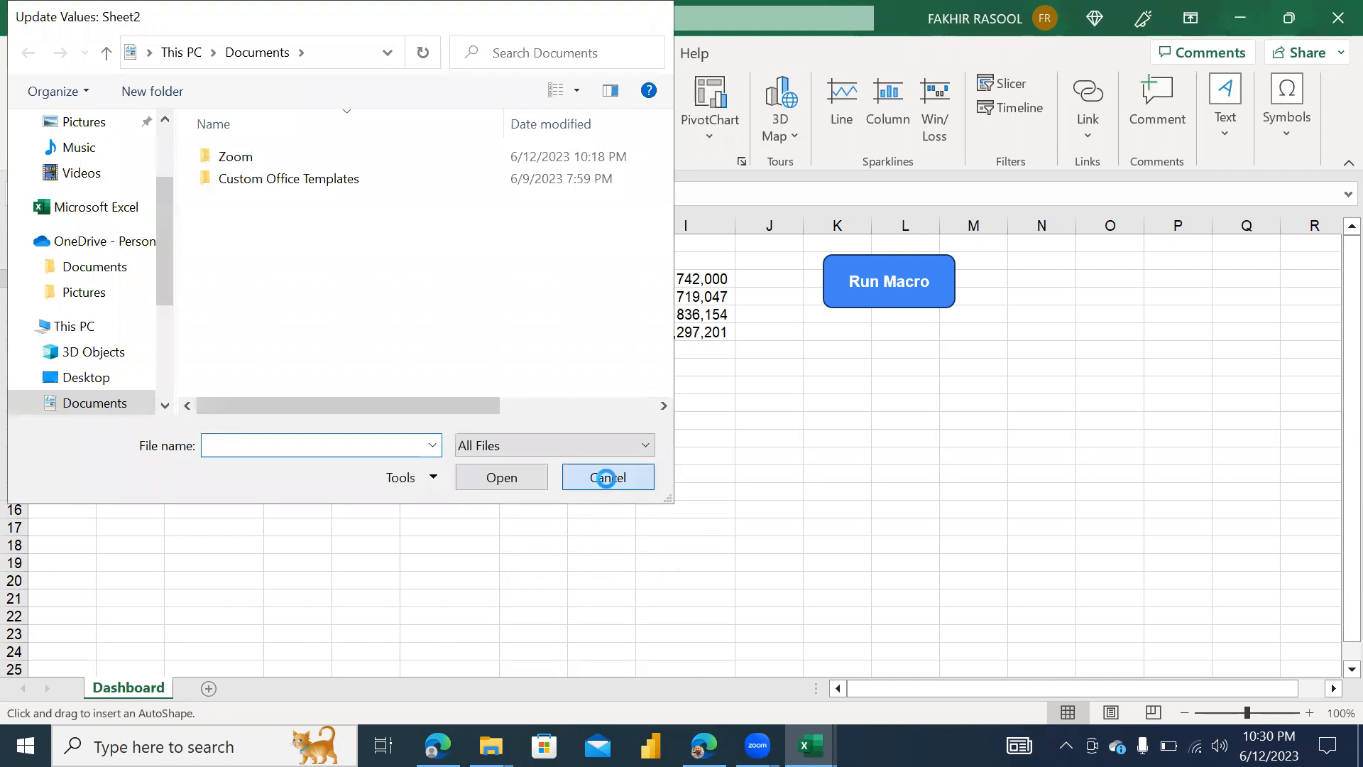
pyautogui.click(608, 480)
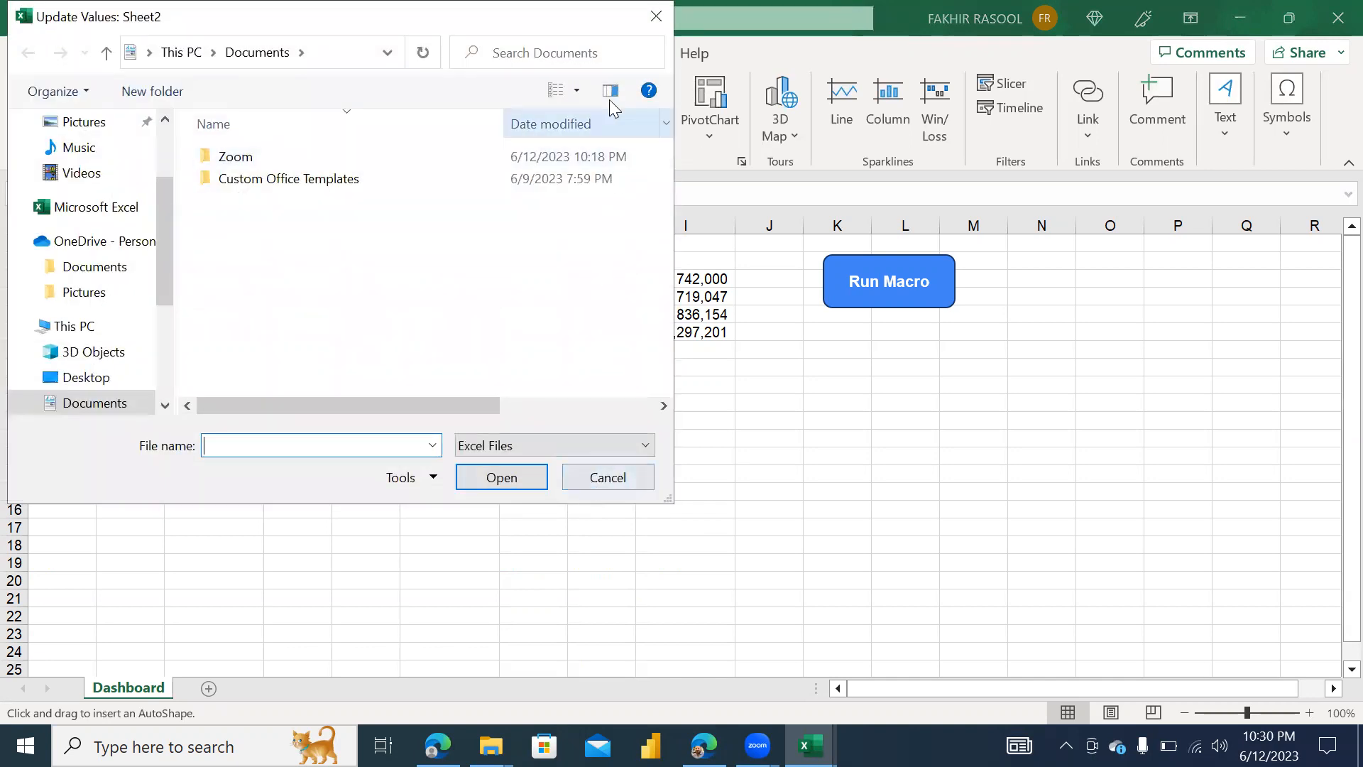
pyautogui.moveTo(382, 24); pyautogui.dragTo(555, 202)
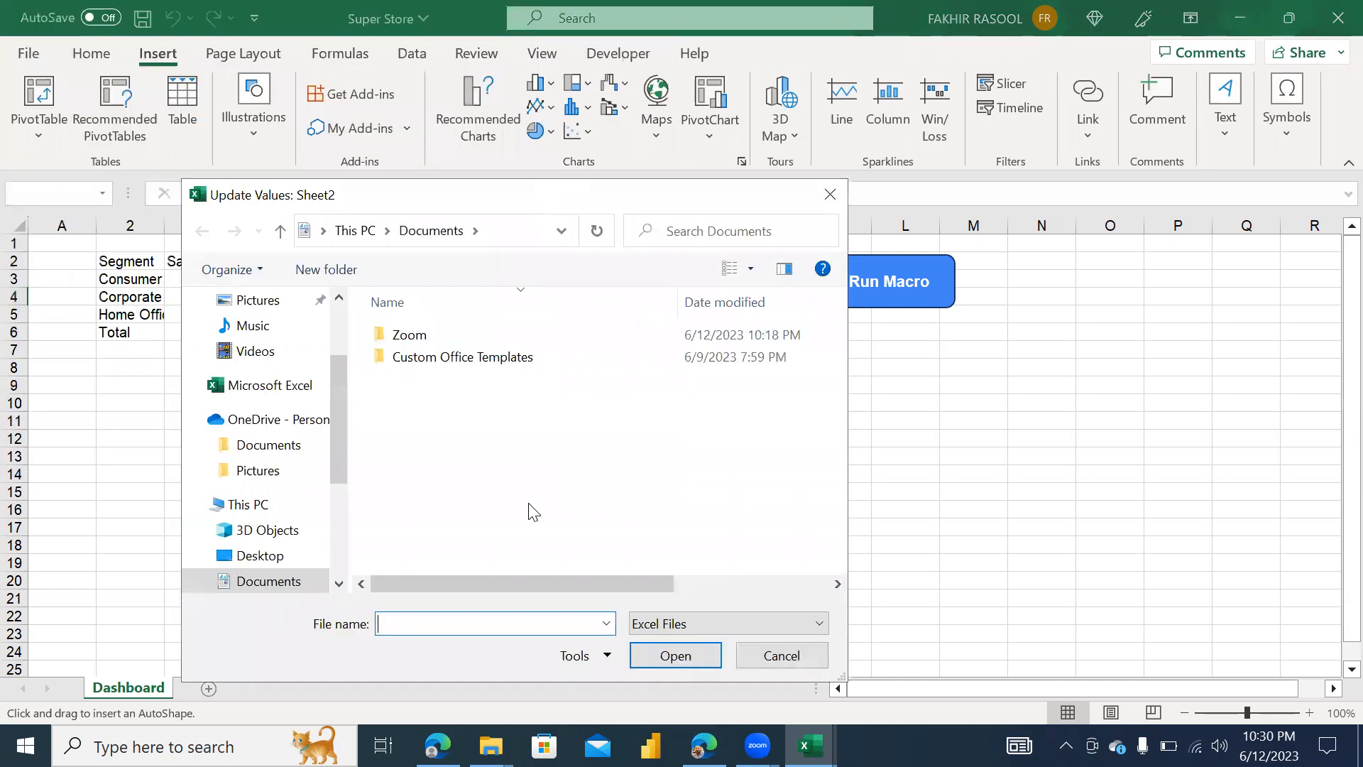
pyautogui.click(777, 655)
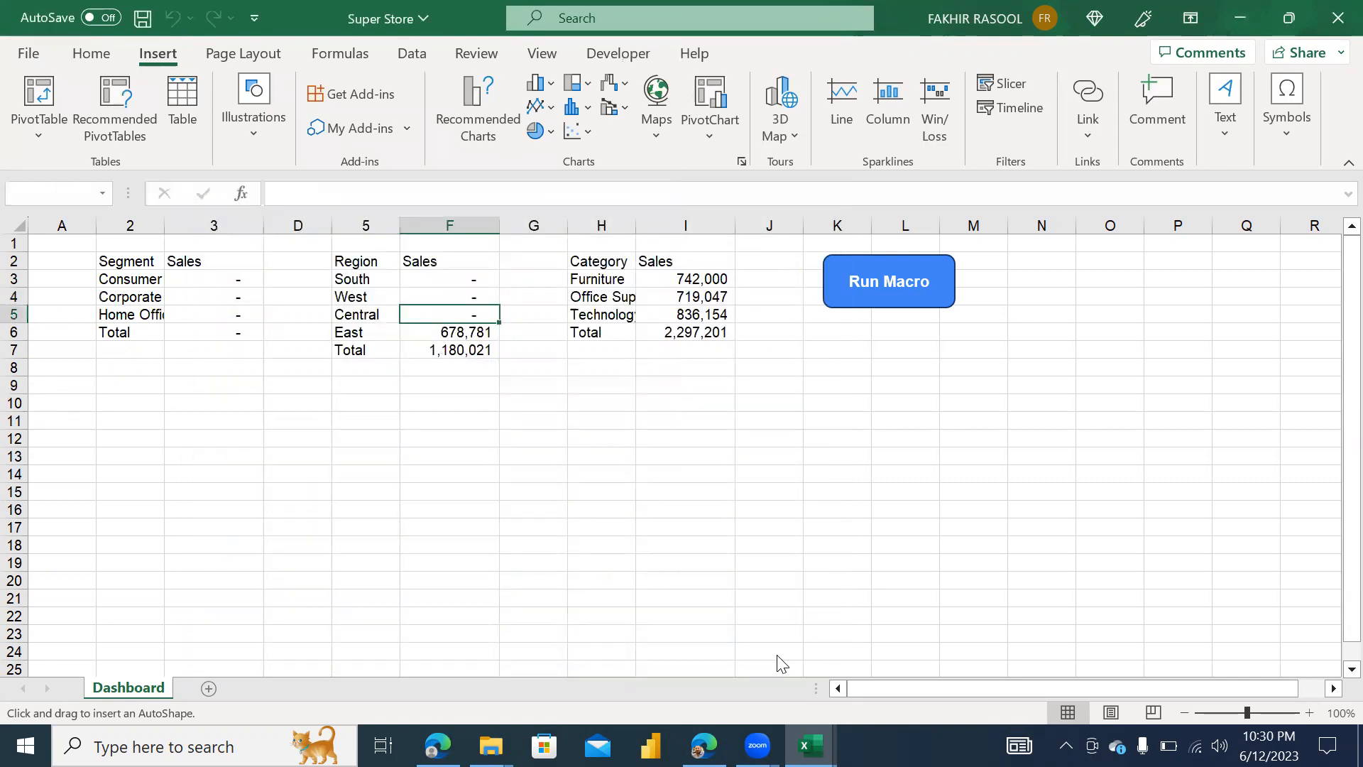
pyautogui.click(780, 655)
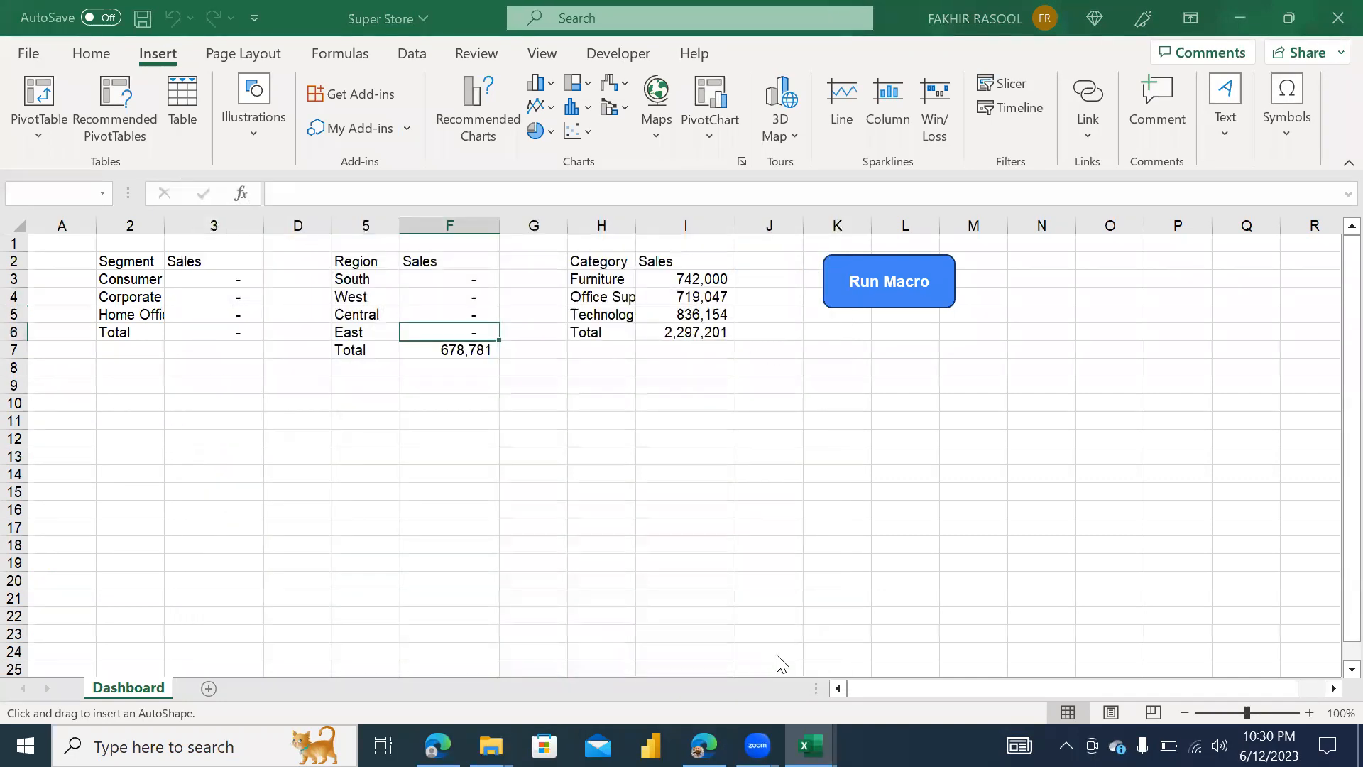
pyautogui.click(779, 655)
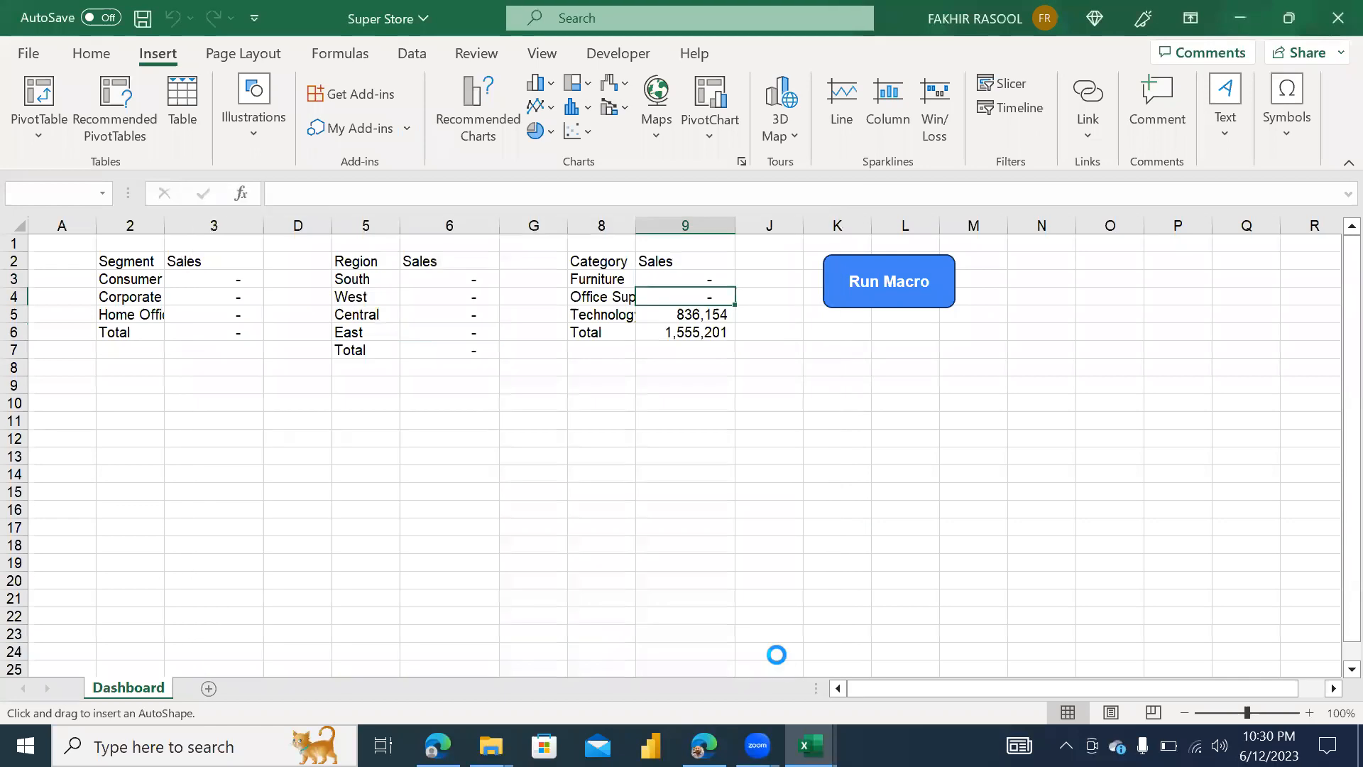
pyautogui.click(777, 655)
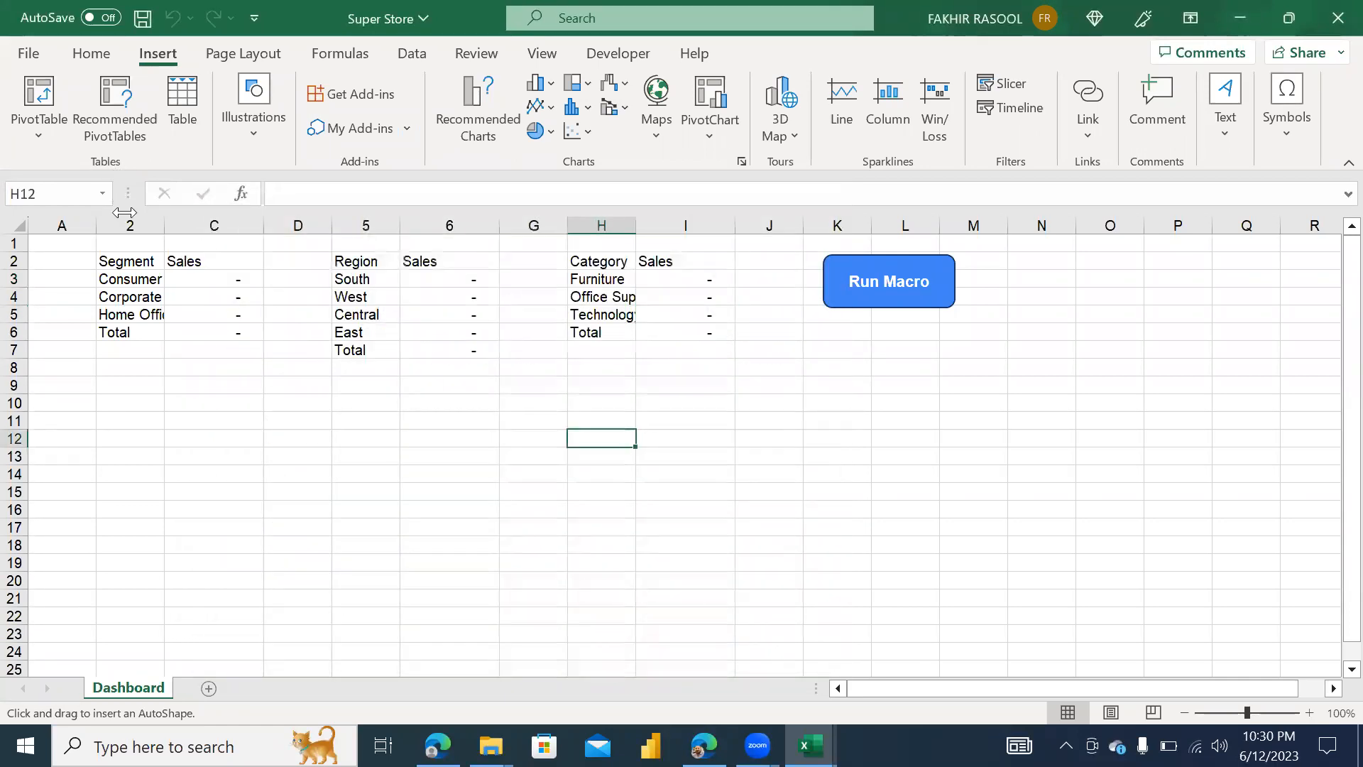
# Clear the contents of columns B to I on the Dashboard sheet
pyautogui.moveTo(116, 220); pyautogui.dragTo(690, 330)
pyautogui.press('Delete')
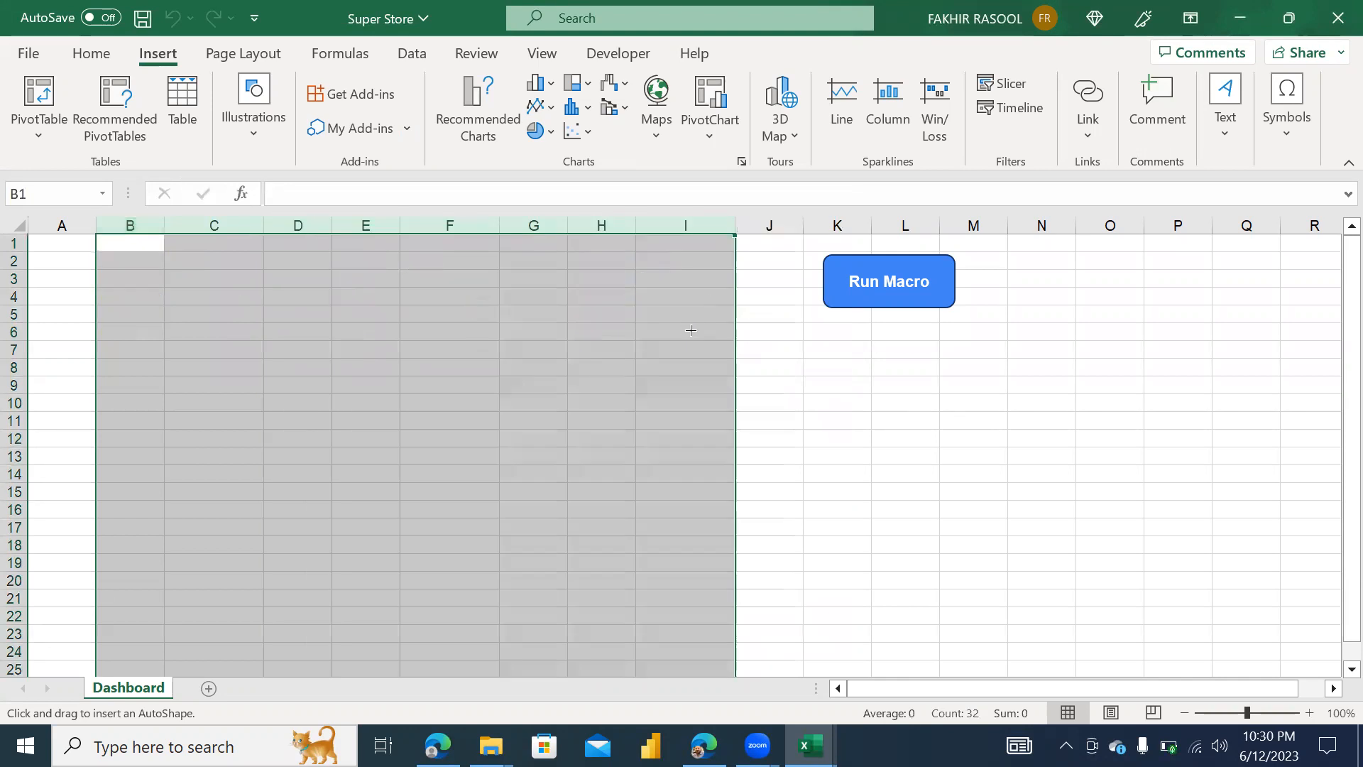
# Insert a 1" by 1" oval below the Run Macro shape on the Dashboard sheet
pyautogui.click(240, 140)
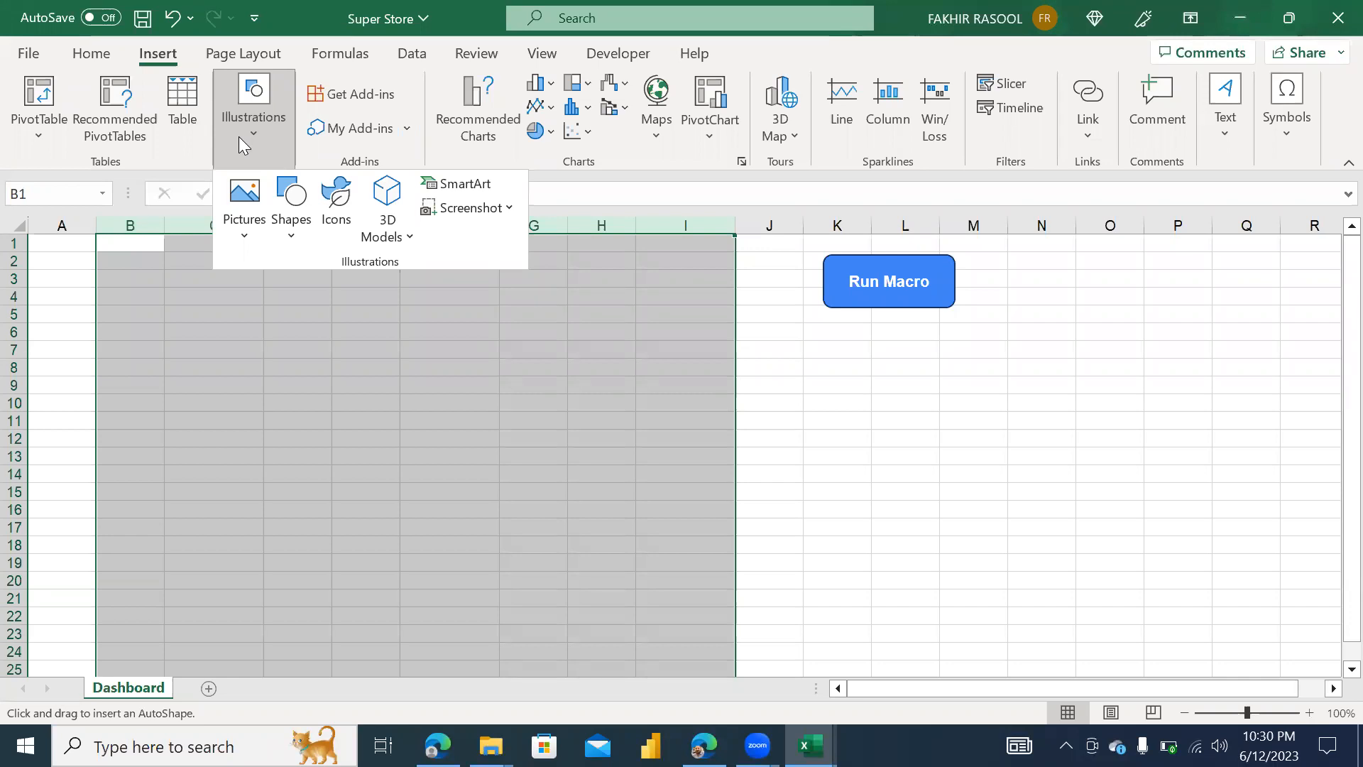
pyautogui.click(288, 226)
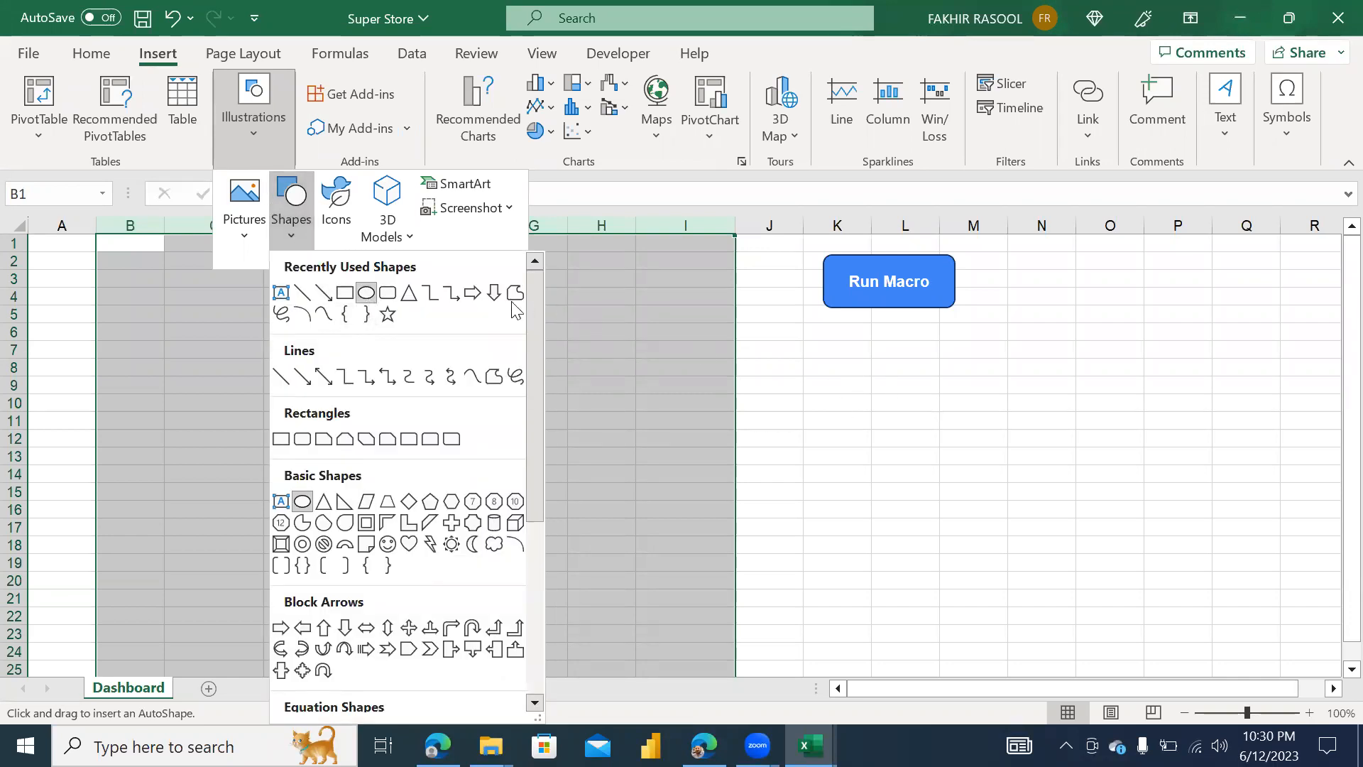
pyautogui.click(368, 291)
pyautogui.click(257, 145)
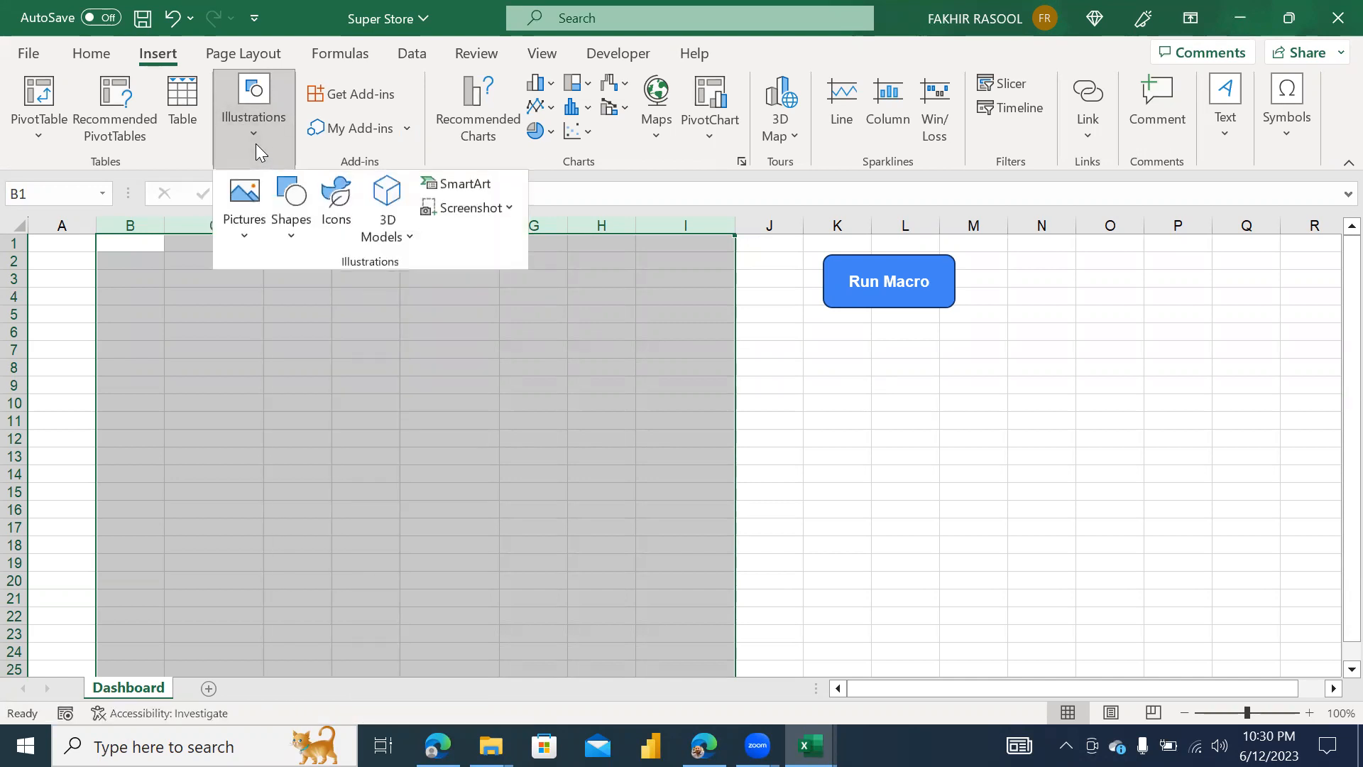
pyautogui.click(295, 246)
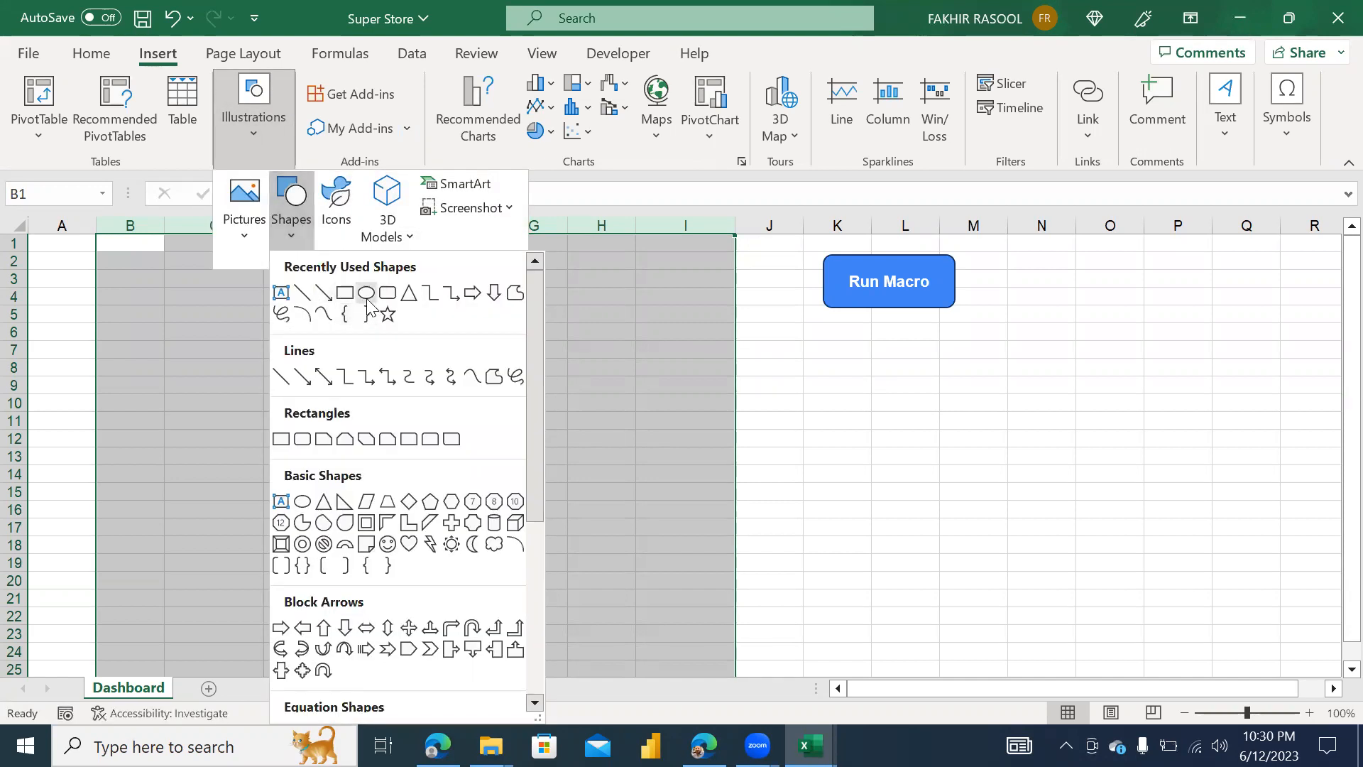
pyautogui.click(367, 293)
pyautogui.click(864, 367)
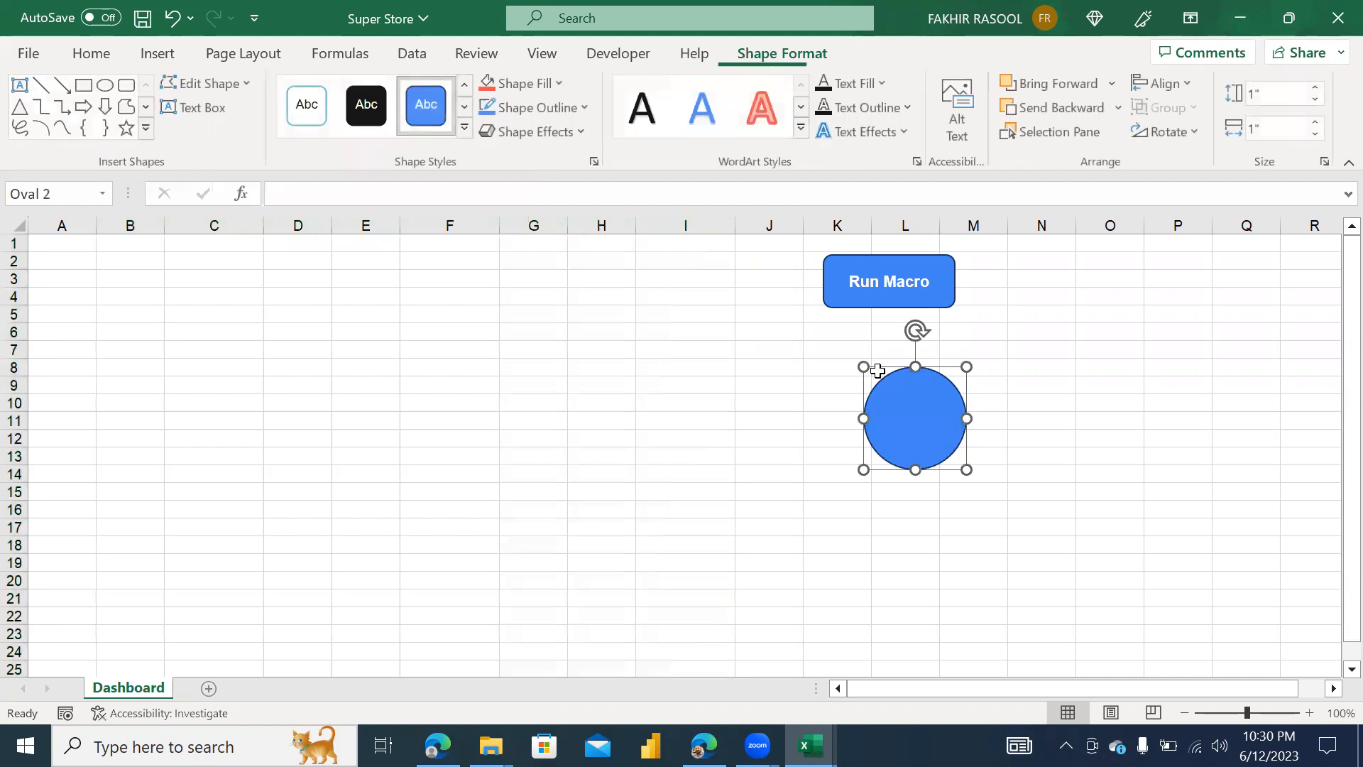
# Label the Dashboard sheet's circle "Super Store" and centre the text horizontally and vertically
pyautogui.rightClick(930, 415)
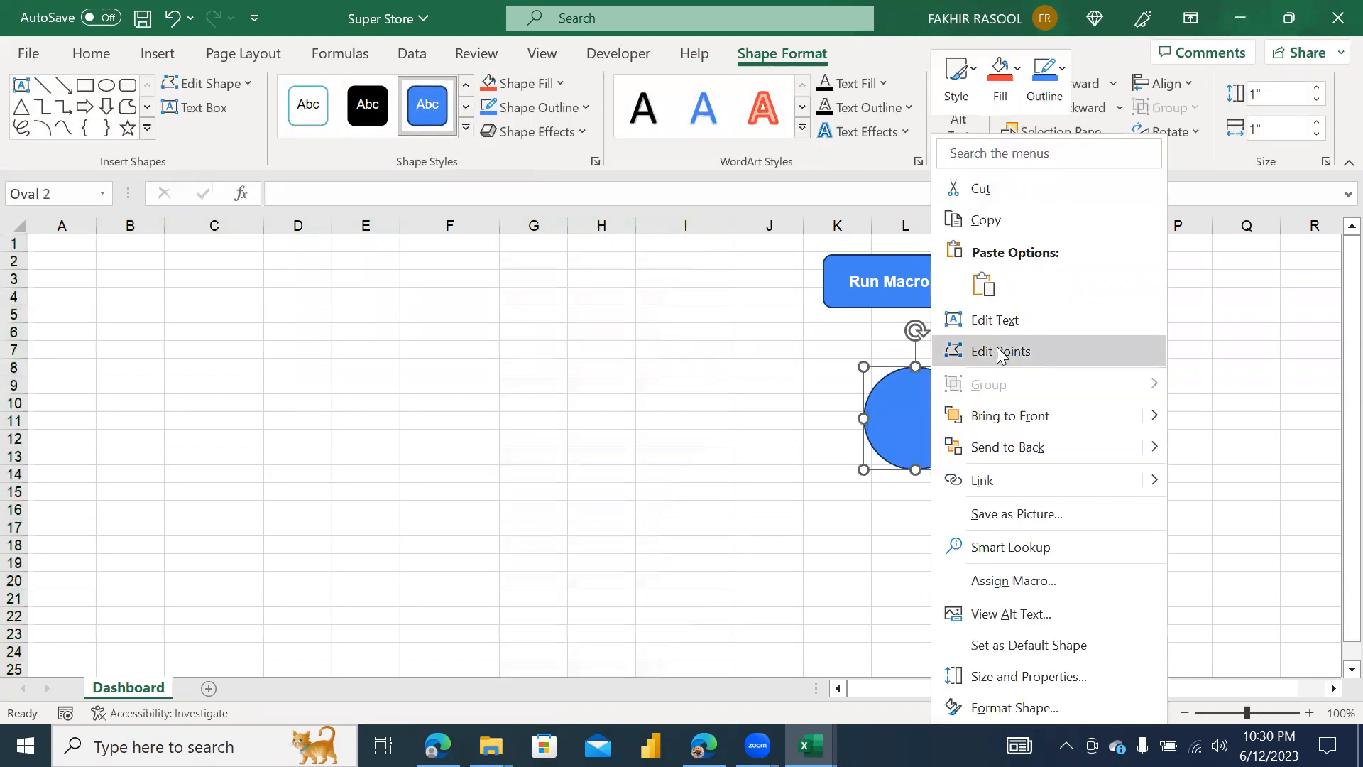
pyautogui.click(998, 320)
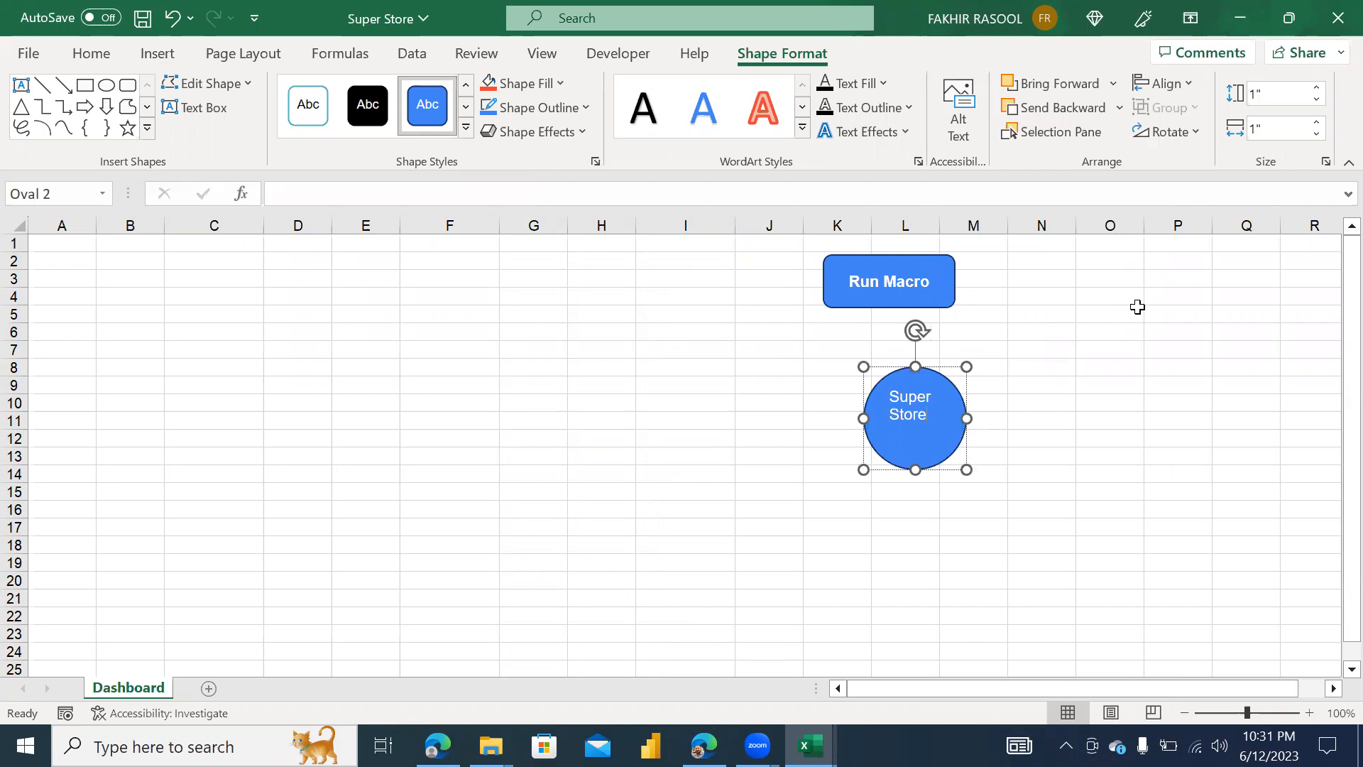
pyautogui.click(944, 480)
pyautogui.click(922, 447)
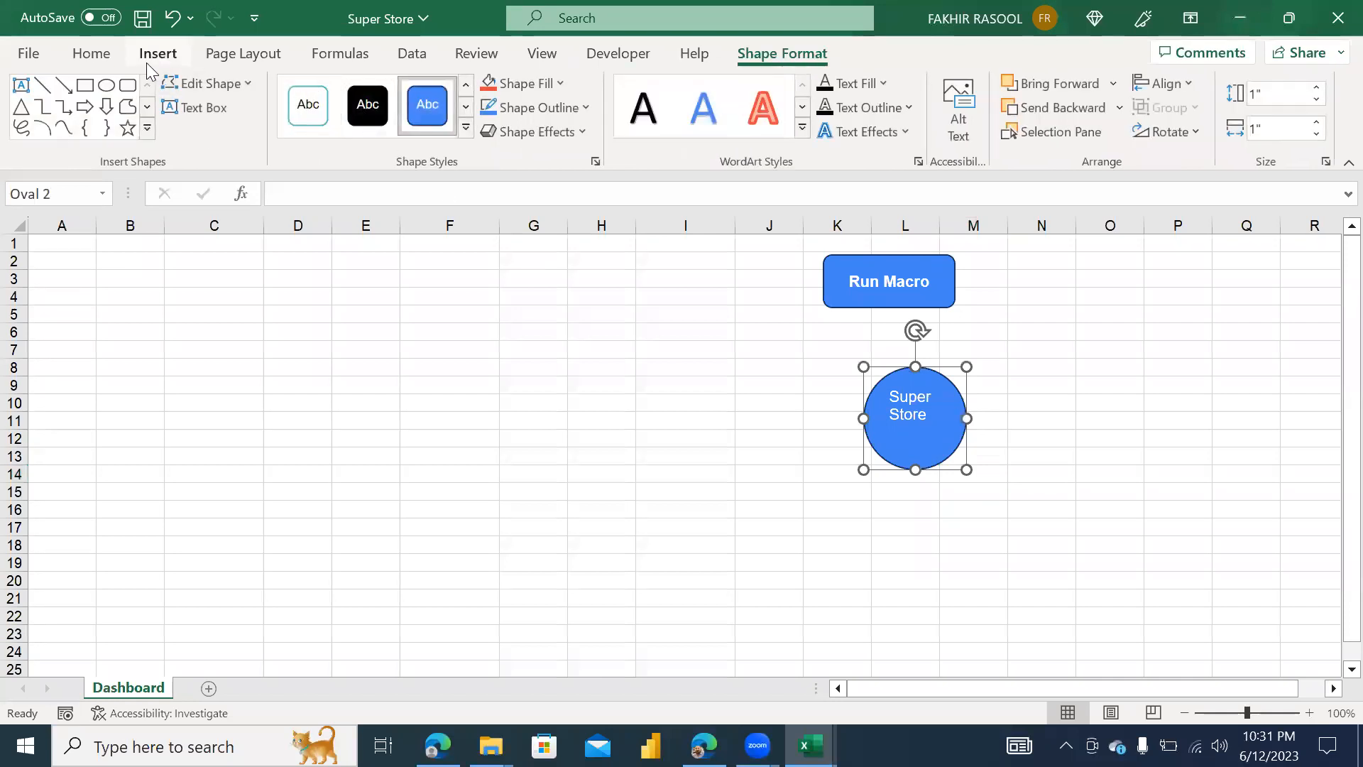
pyautogui.click(117, 57)
pyautogui.click(378, 127)
# Assign the DBto_SS macro to the Super Store circle and use the circle to switch to the Super Store sheet
pyautogui.rightClick(915, 386)
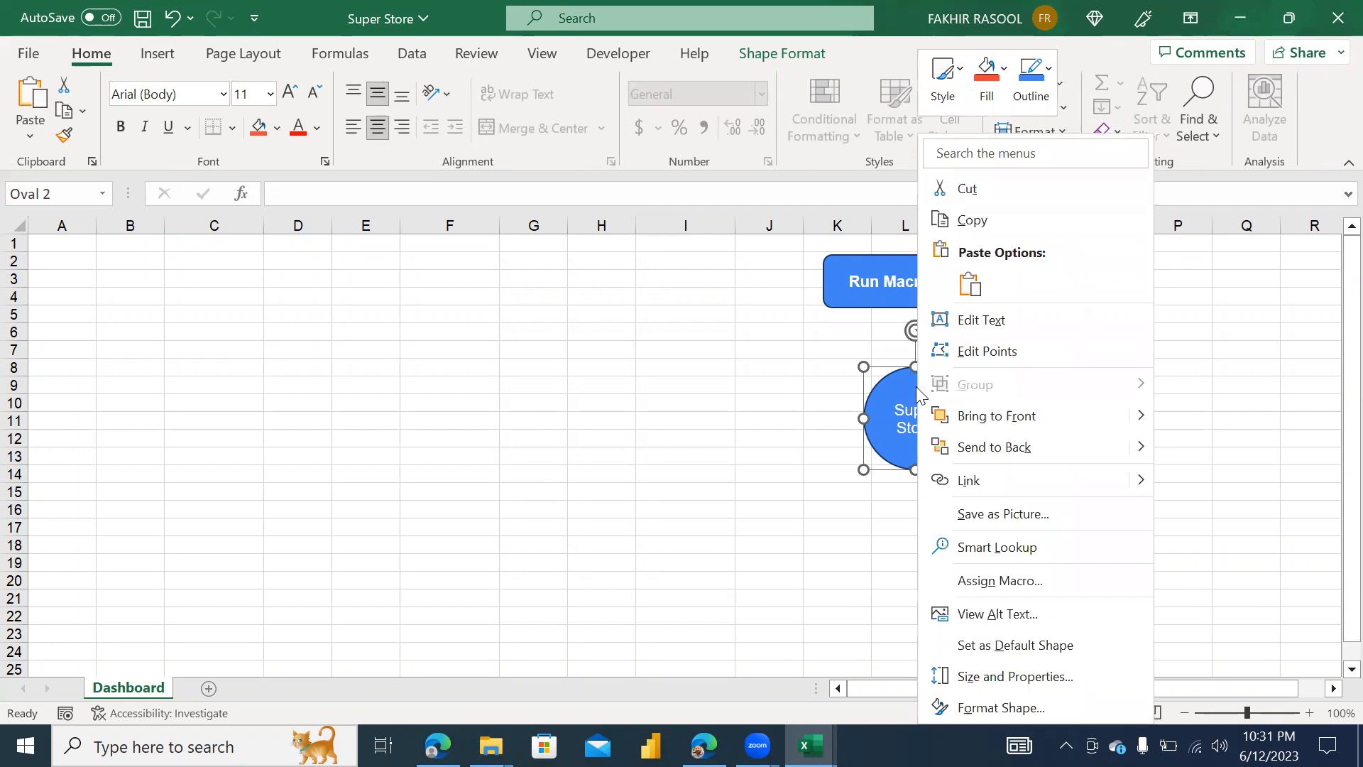
pyautogui.click(975, 589)
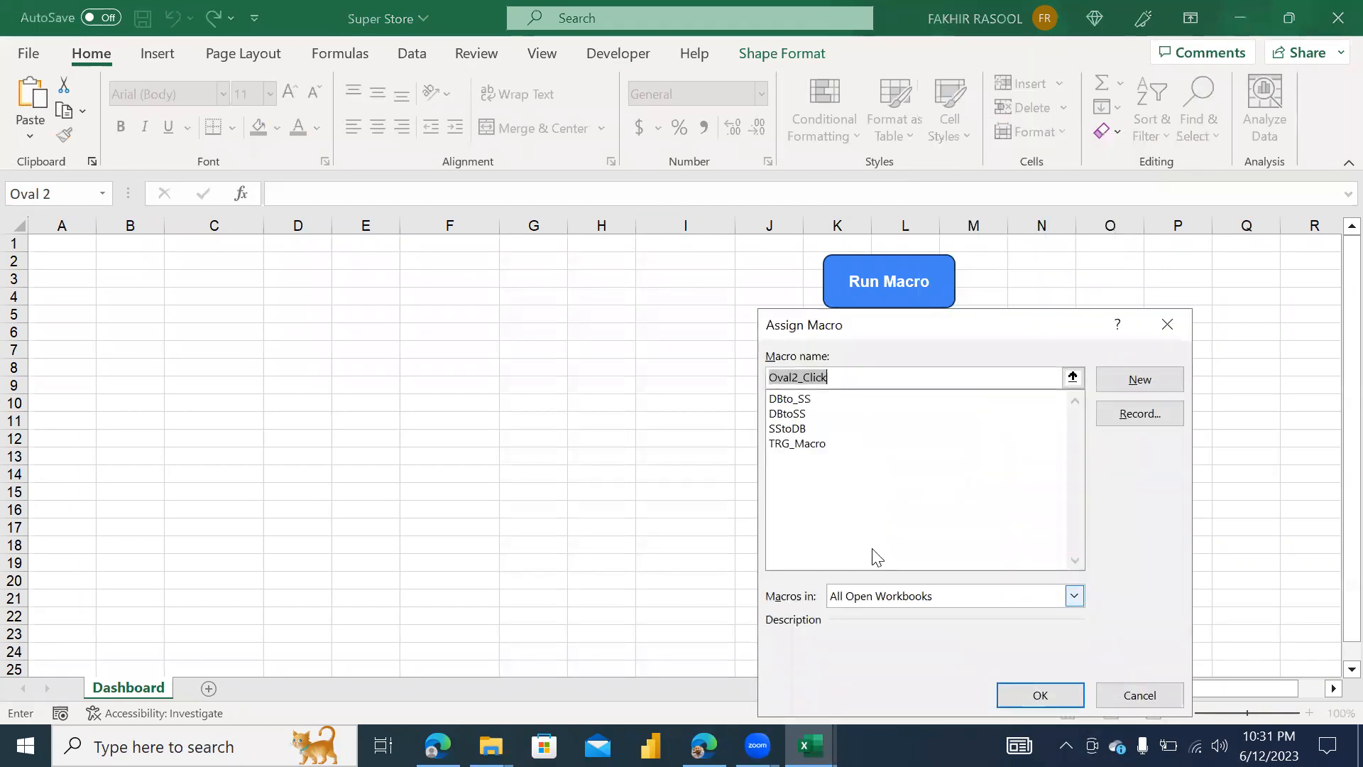
pyautogui.click(790, 400)
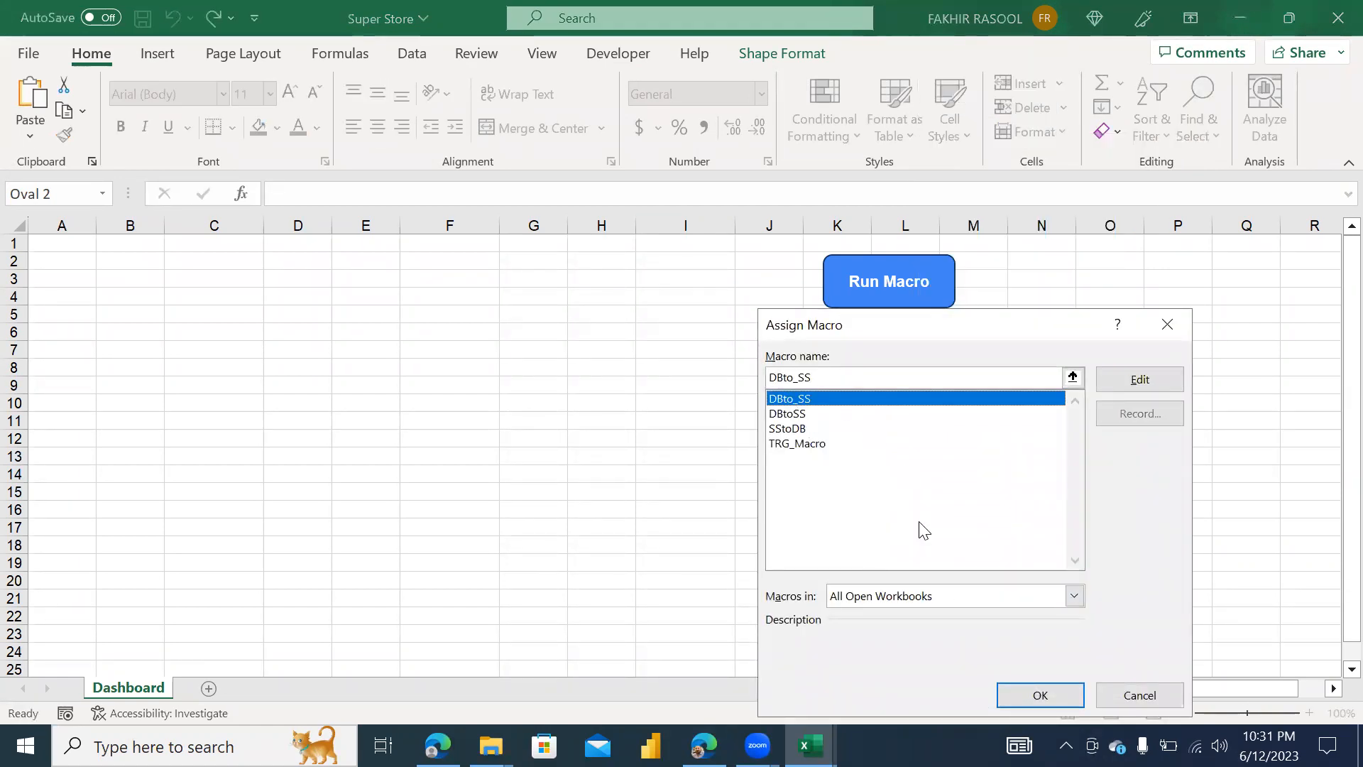
pyautogui.click(1037, 696)
pyautogui.click(742, 460)
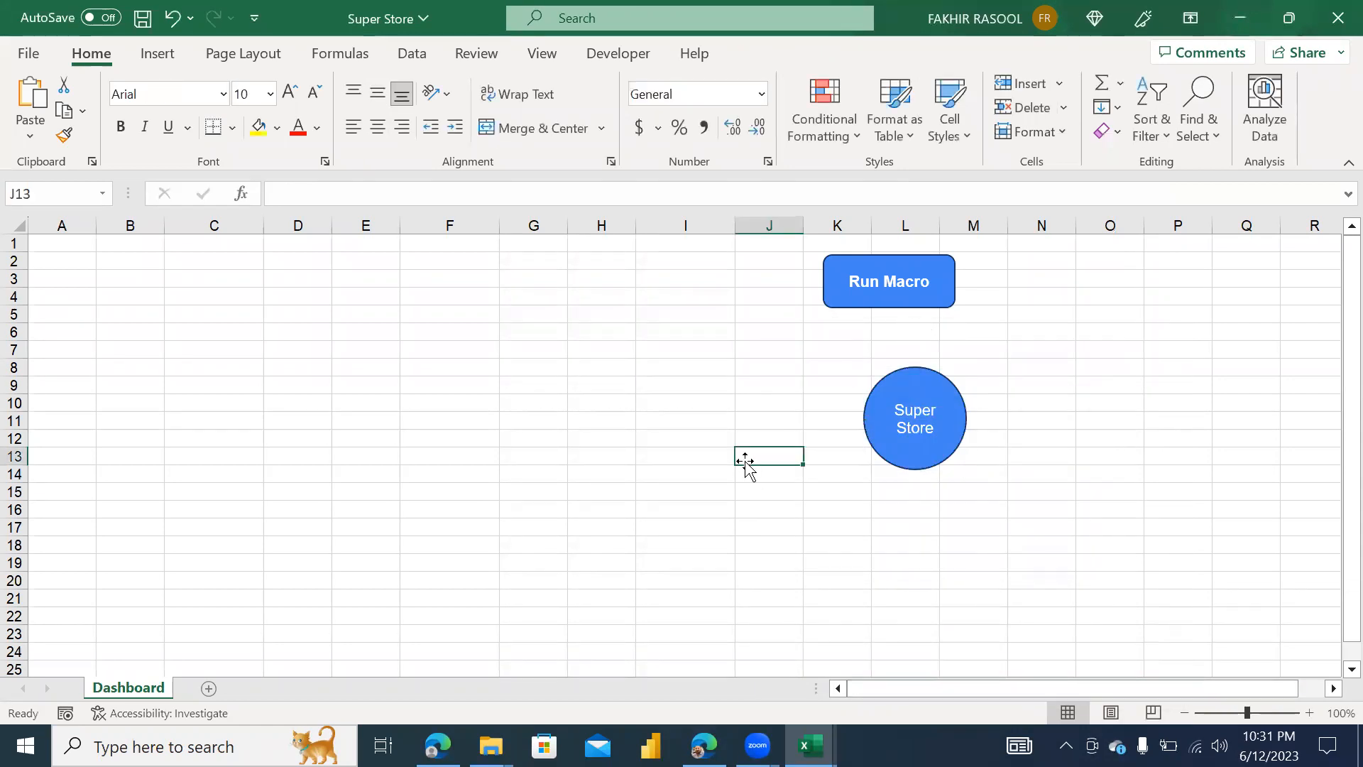
pyautogui.click(885, 433)
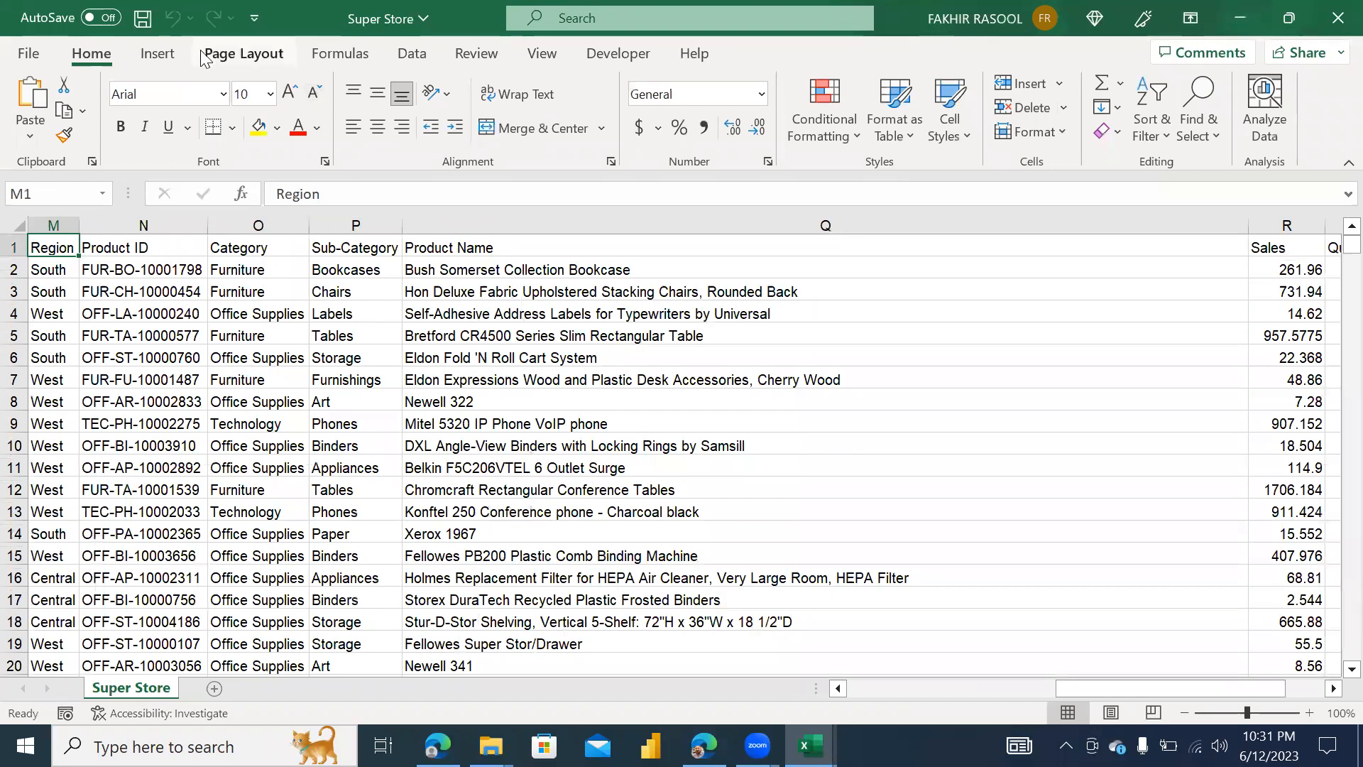
# Insert a 1" by 1" oval on the Super Store sheet over the Product Name column, around rows 5 to 9
pyautogui.click(157, 53)
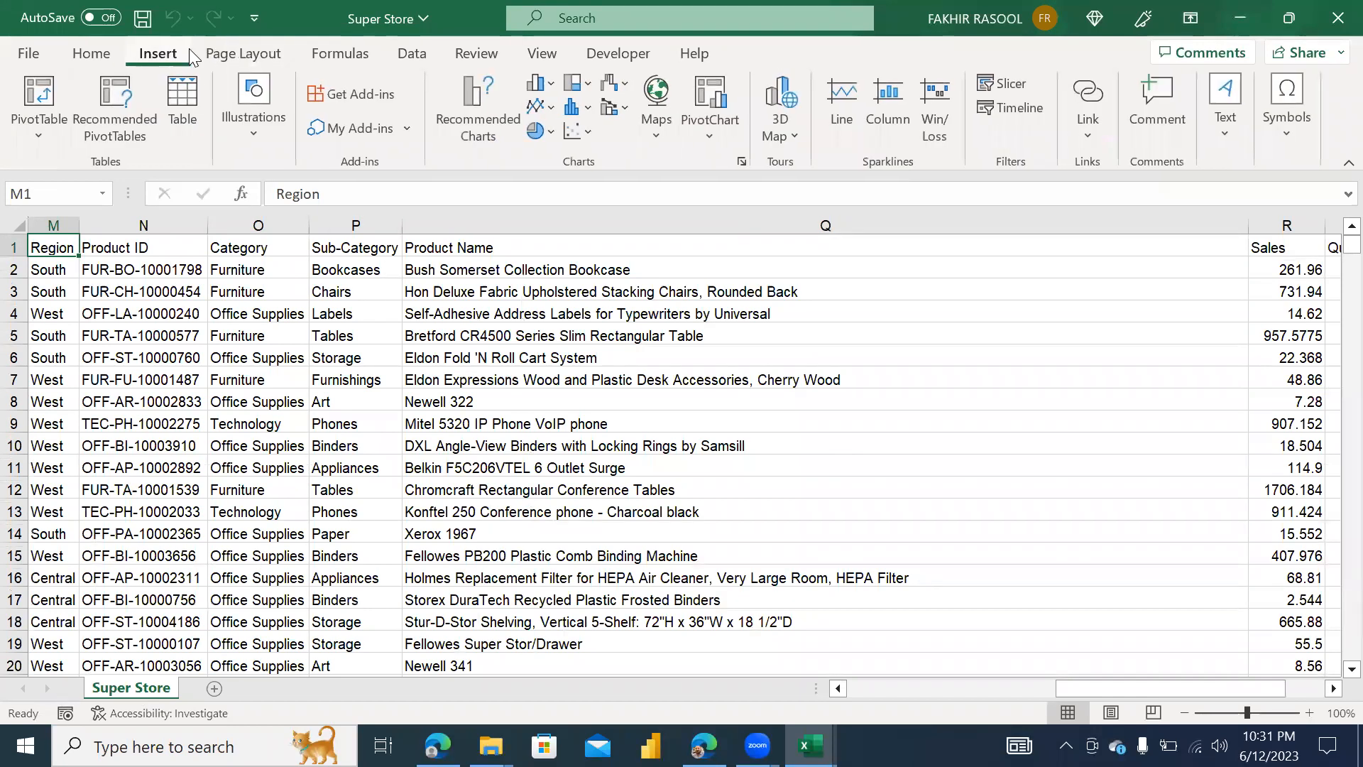
pyautogui.click(259, 140)
pyautogui.click(290, 234)
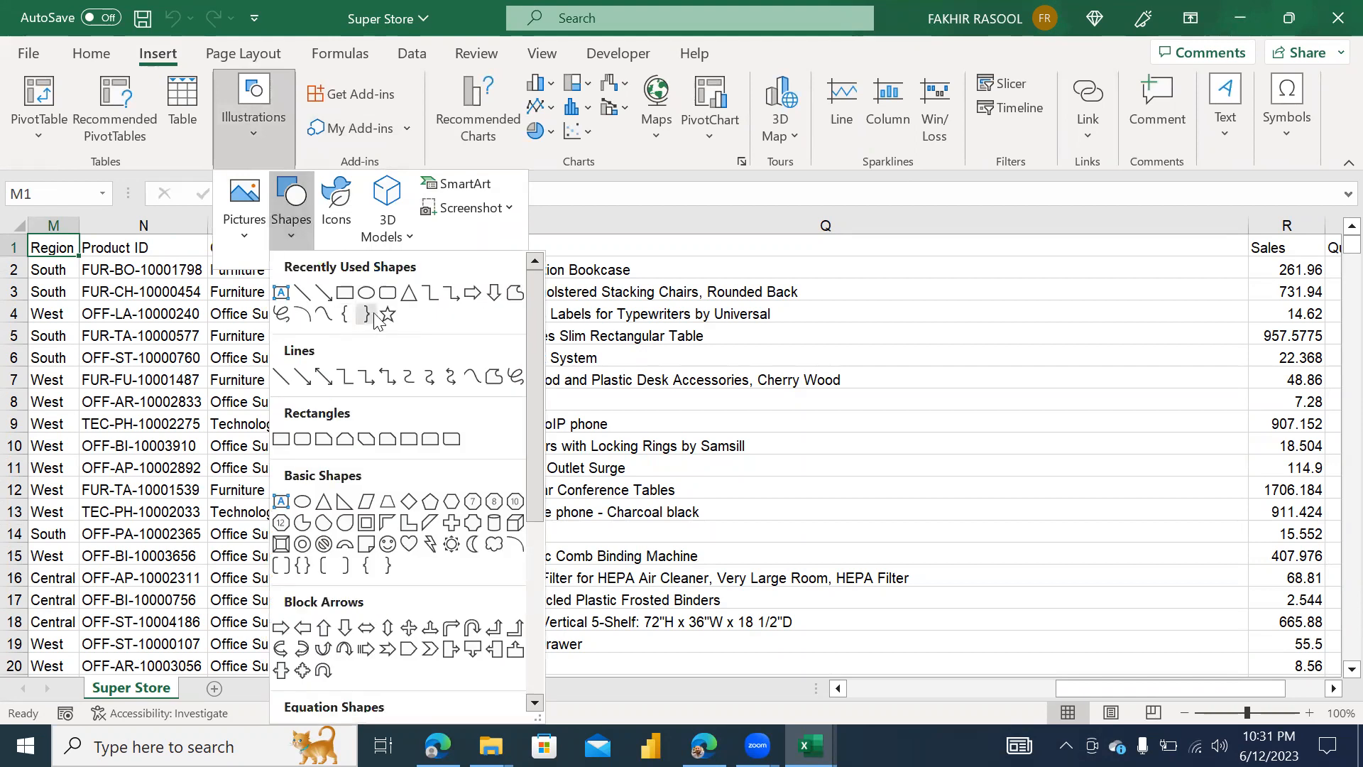
pyautogui.click(366, 292)
pyautogui.moveTo(436, 314); pyautogui.dragTo(555, 426)
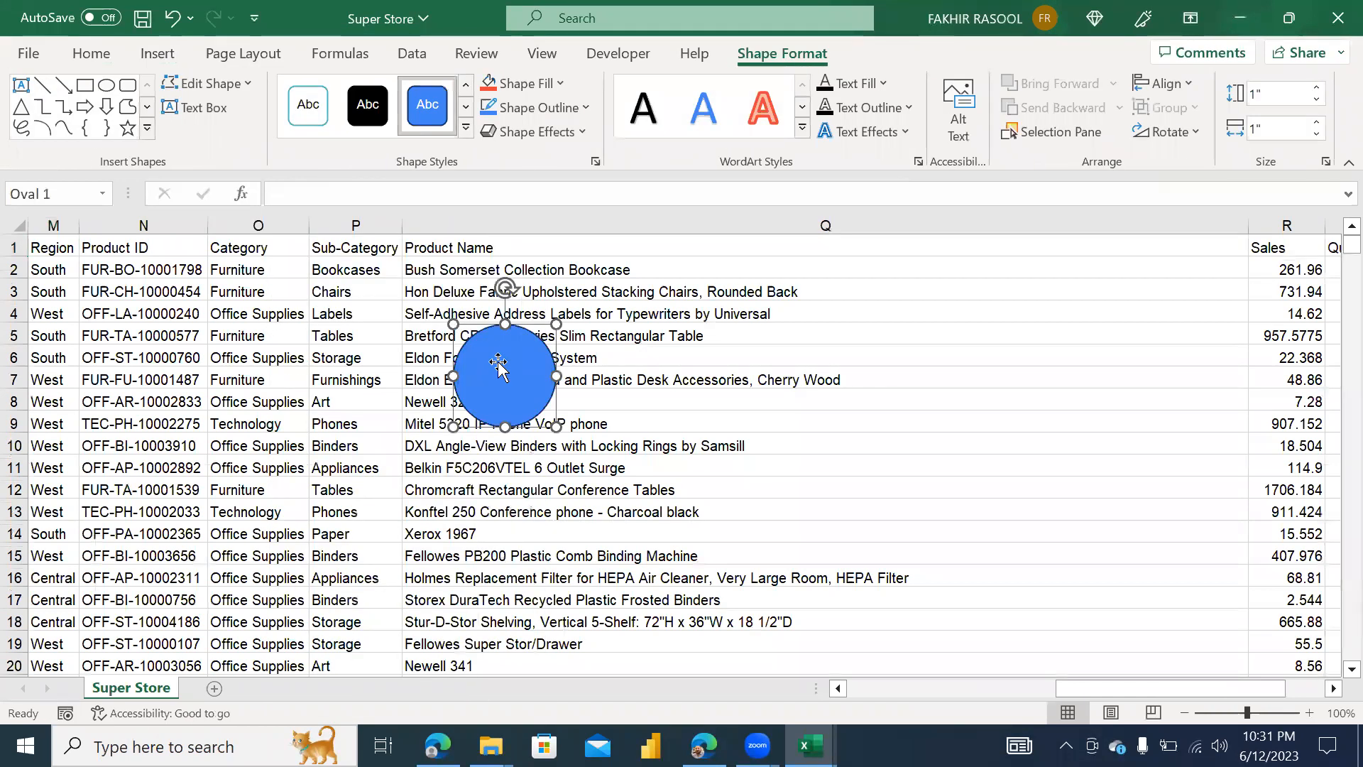
# Label the Super Store sheet's circle "Dashboard" in bold text, centred horizontally and vertically
pyautogui.rightClick(499, 369)
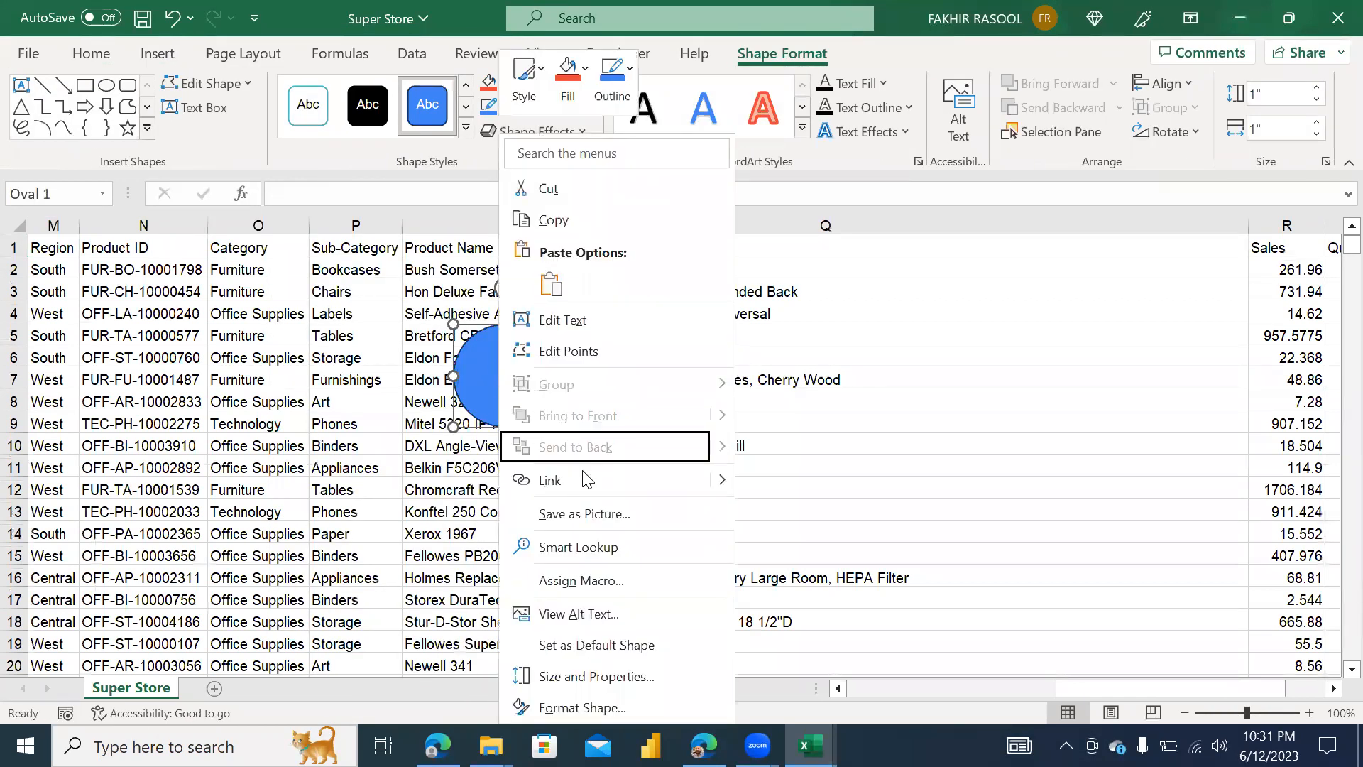
pyautogui.click(574, 321)
pyautogui.write('Dashboard')
pyautogui.hotkey('ctrl', 'a')
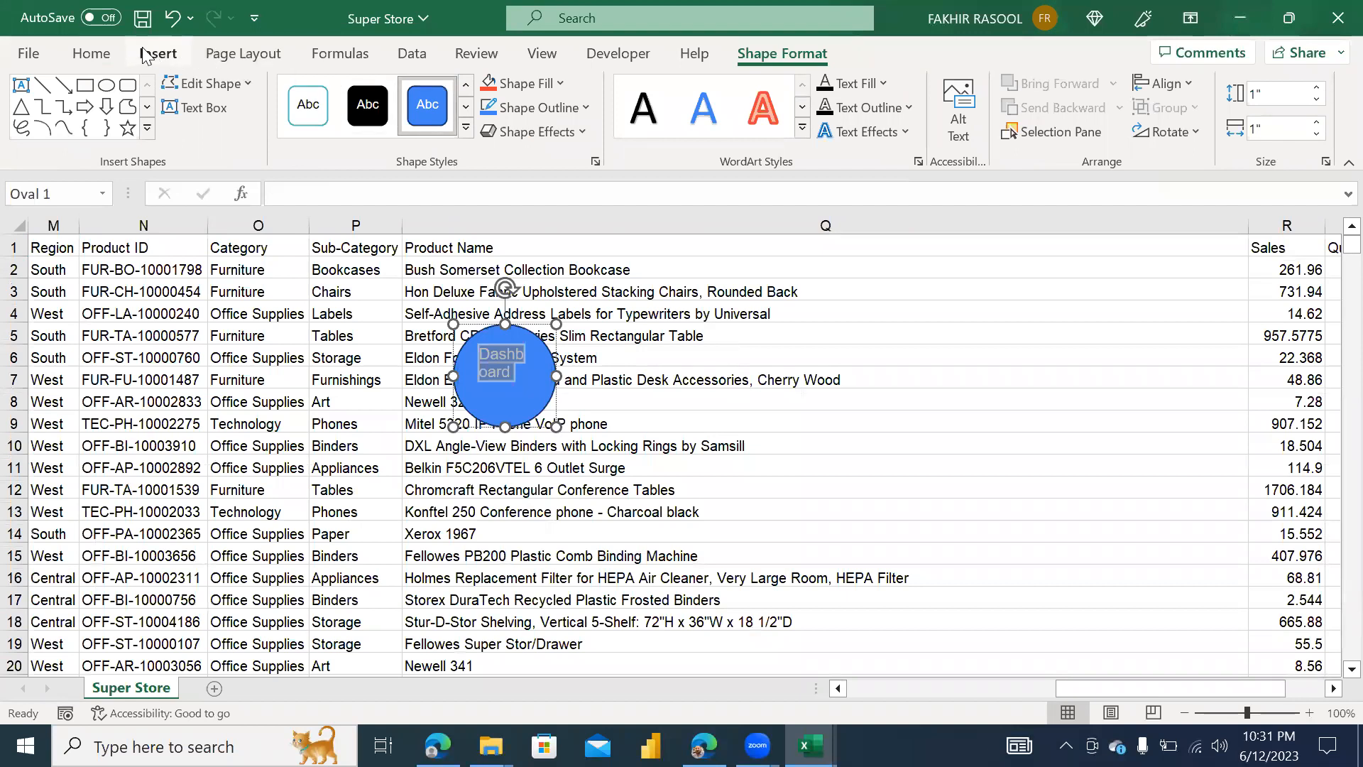
pyautogui.click(86, 54)
pyautogui.click(370, 94)
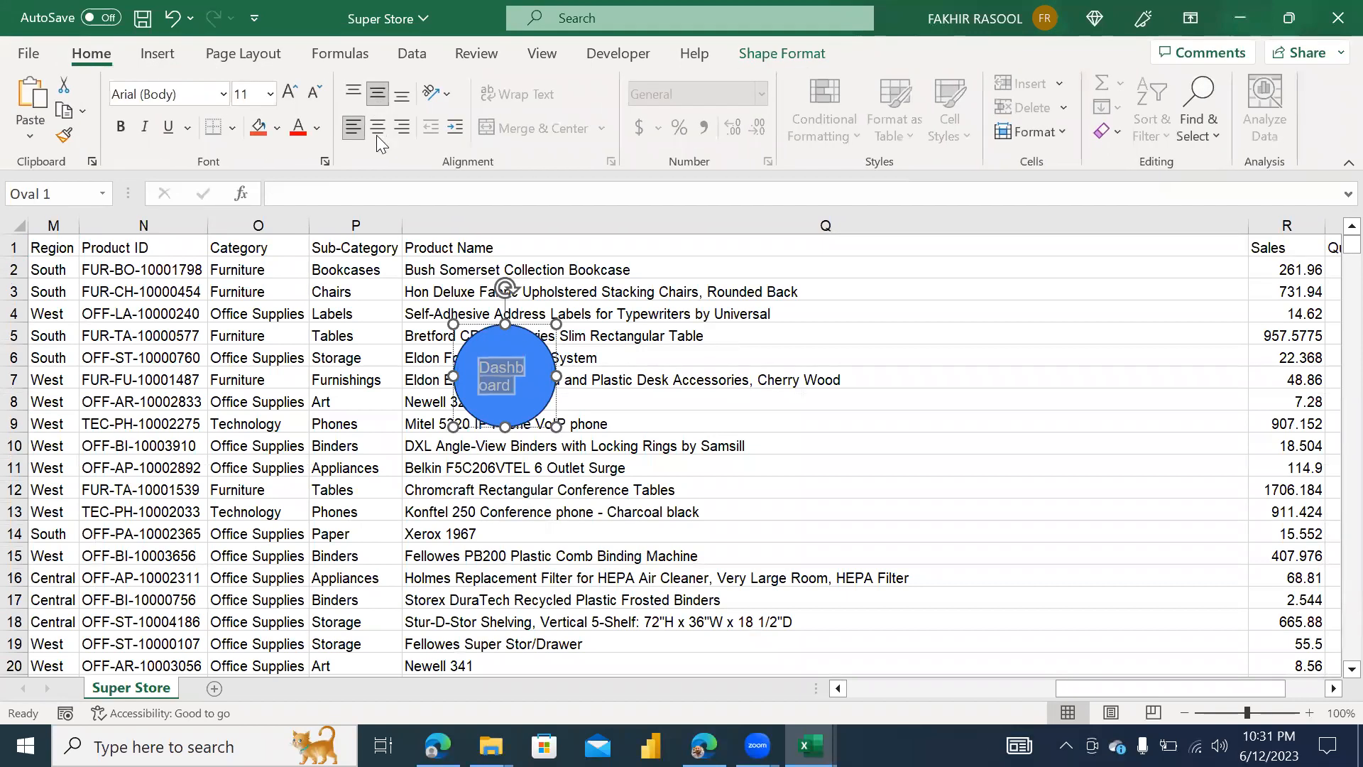
pyautogui.click(378, 127)
pyautogui.click(121, 127)
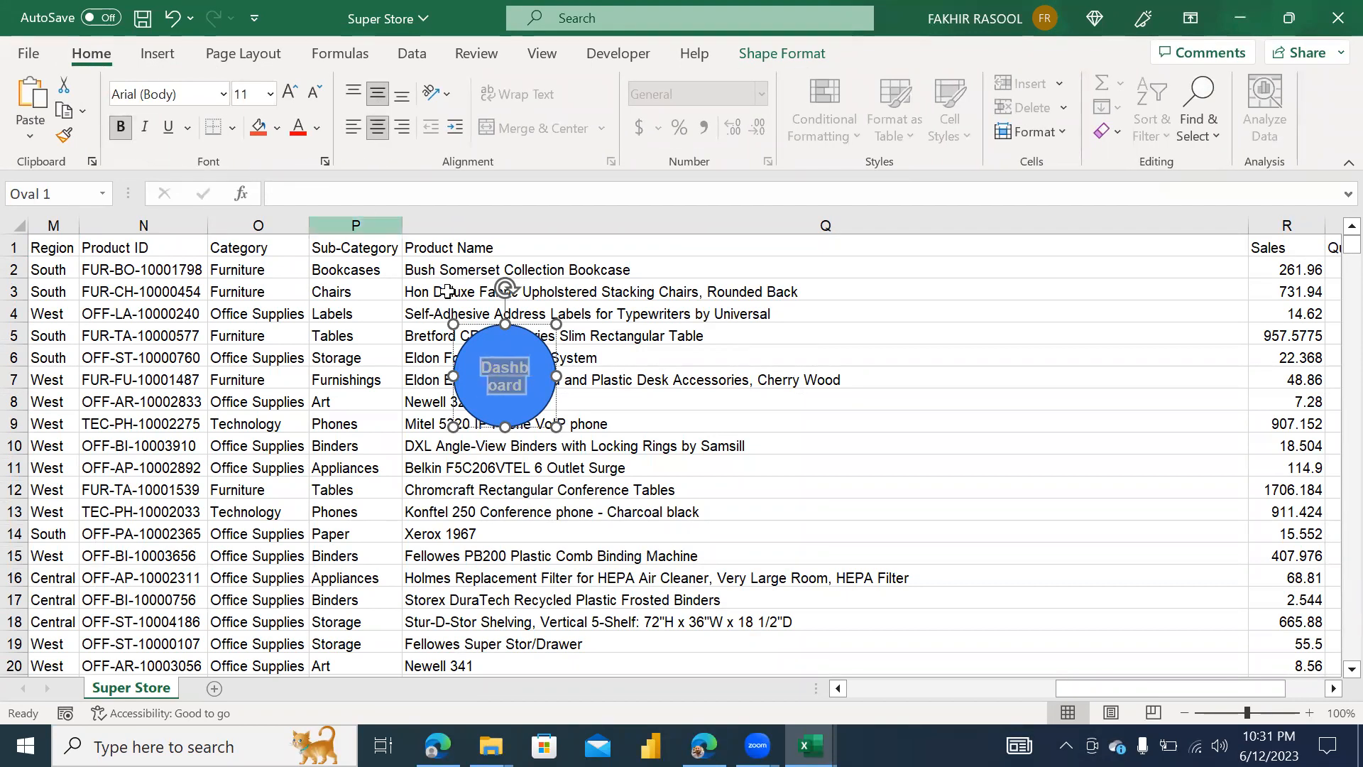
# Assign the SStoDB macro to the Dashboard circle on the Super Store sheet and deselect the circle
pyautogui.click(474, 338)
pyautogui.rightClick(475, 340)
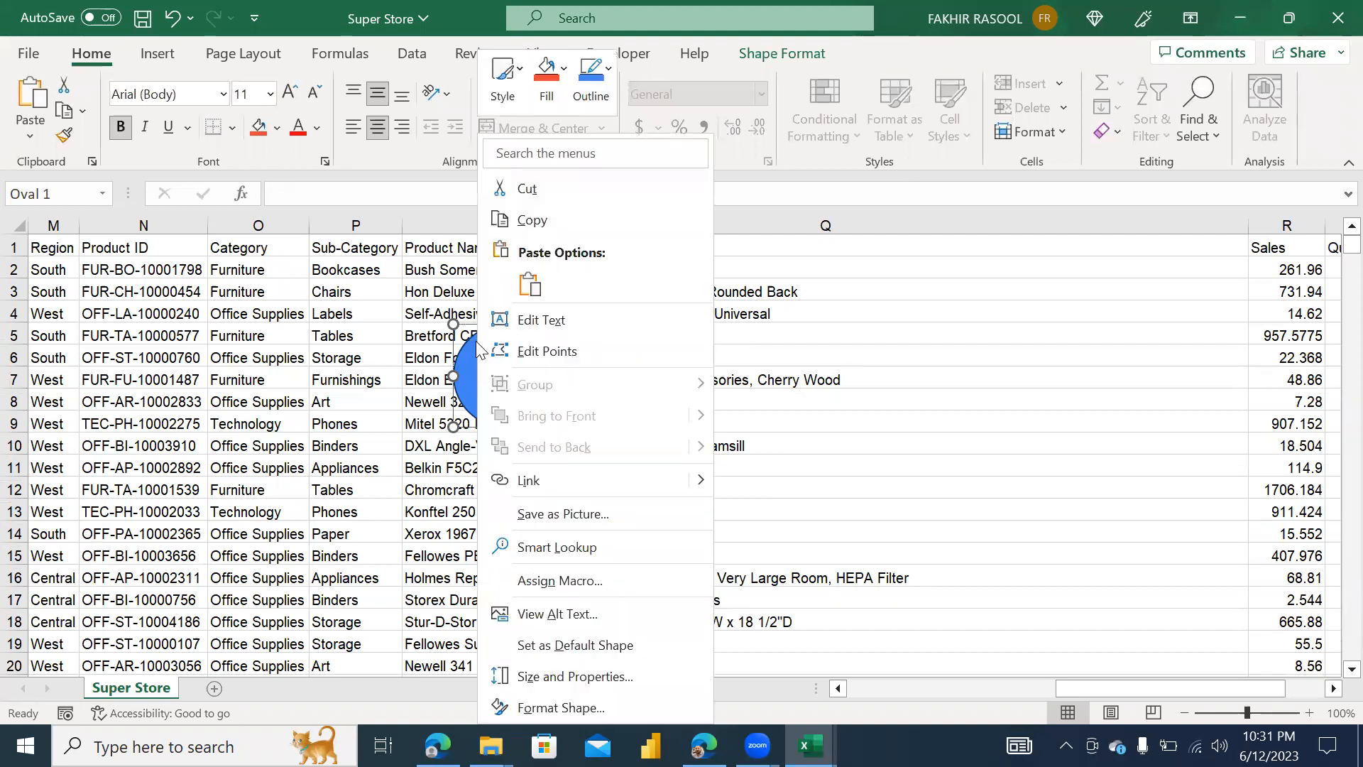
pyautogui.click(543, 580)
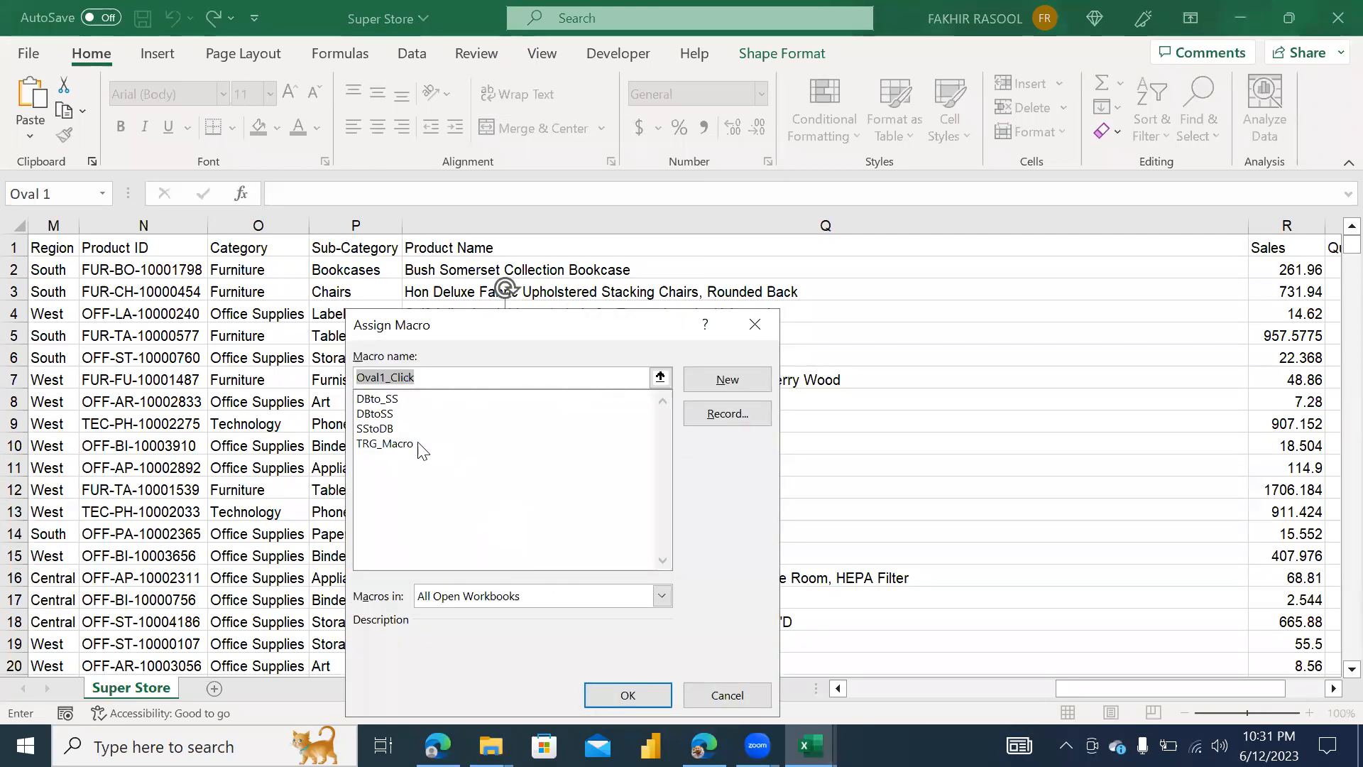
pyautogui.click(382, 429)
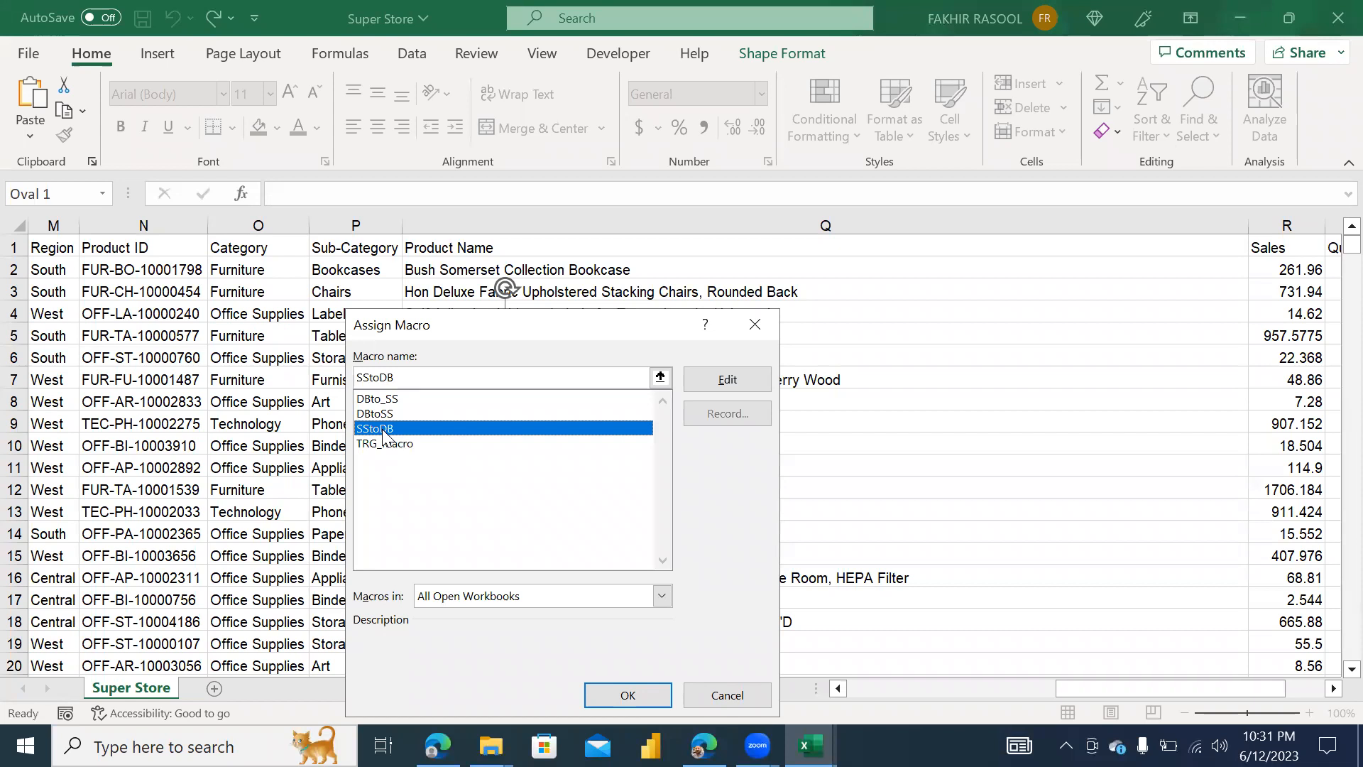
pyautogui.click(616, 696)
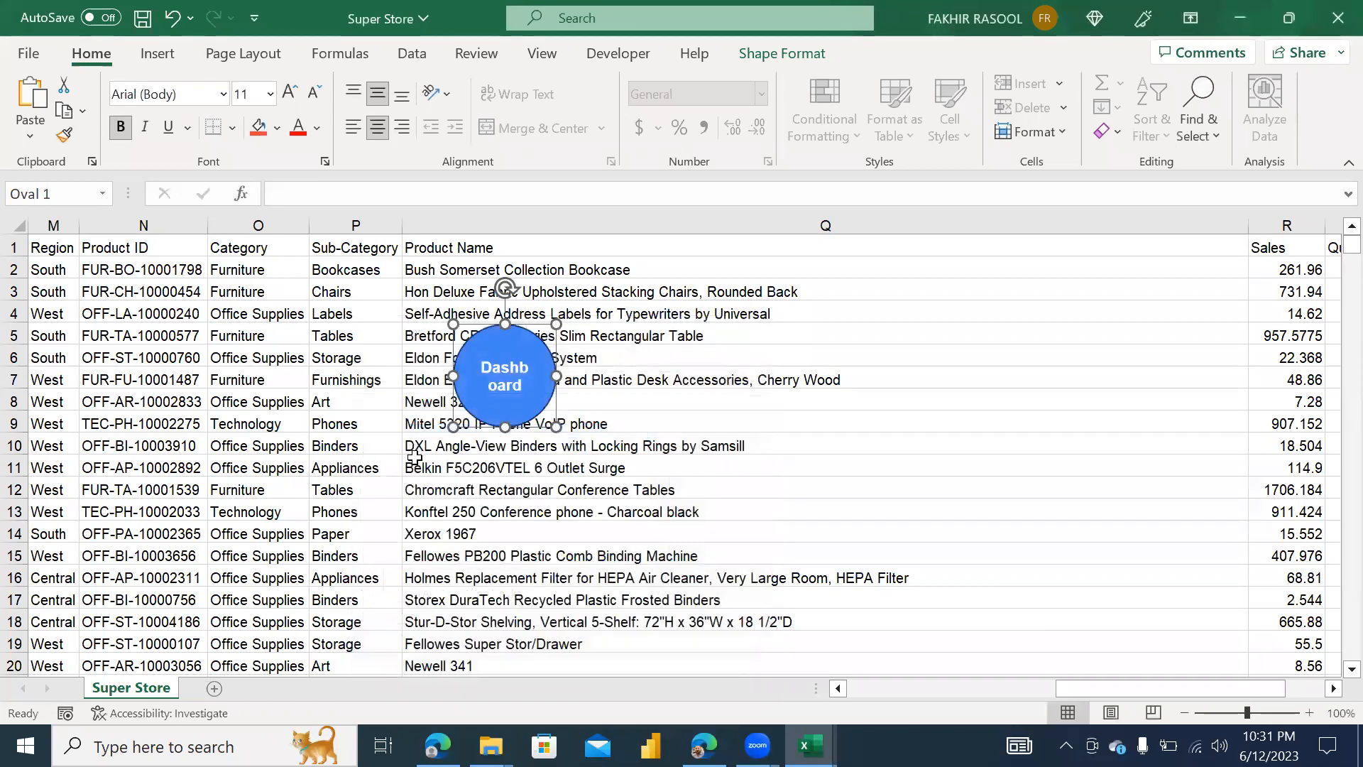
pyautogui.click(433, 470)
# Test both macro circles by switching back and forth between the Super Store and Dashboard sheets, ending on Dashboard
pyautogui.click(508, 374)
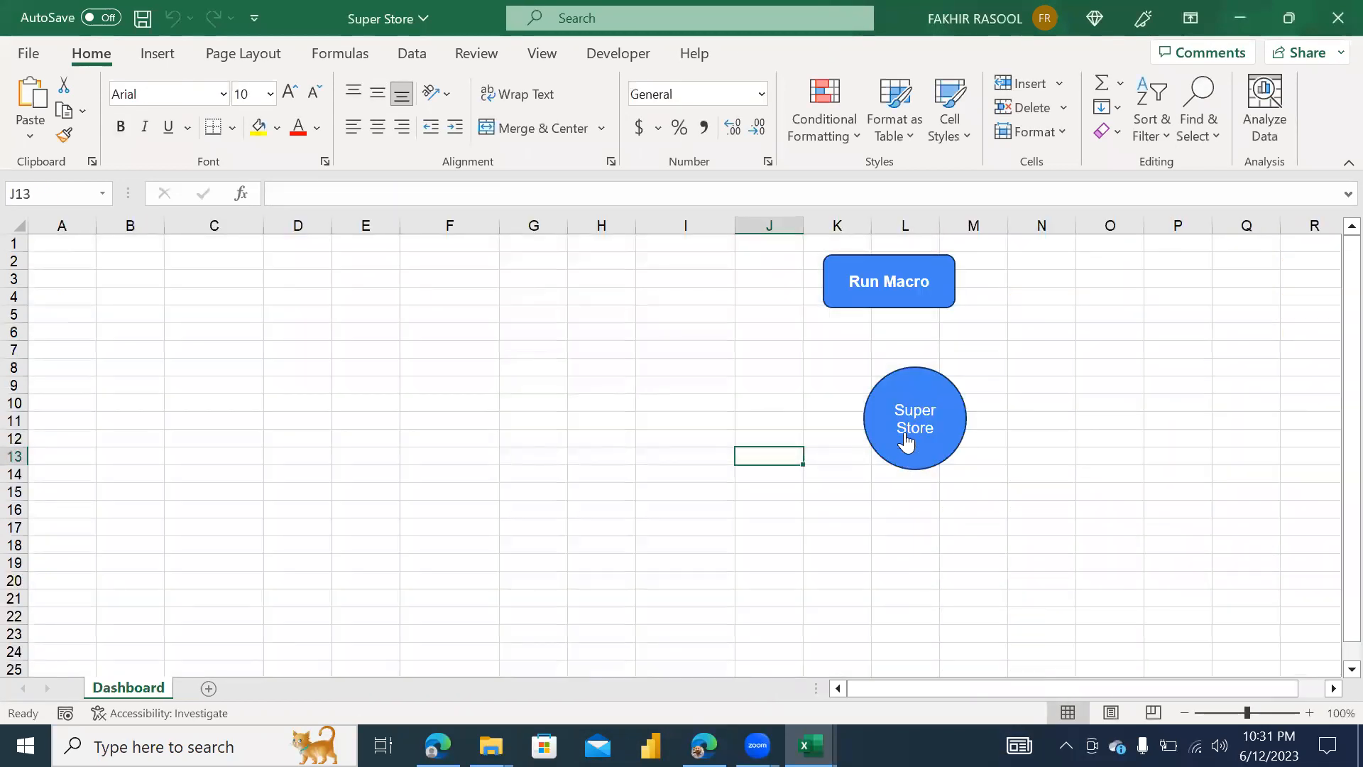
pyautogui.click(906, 440)
pyautogui.click(522, 371)
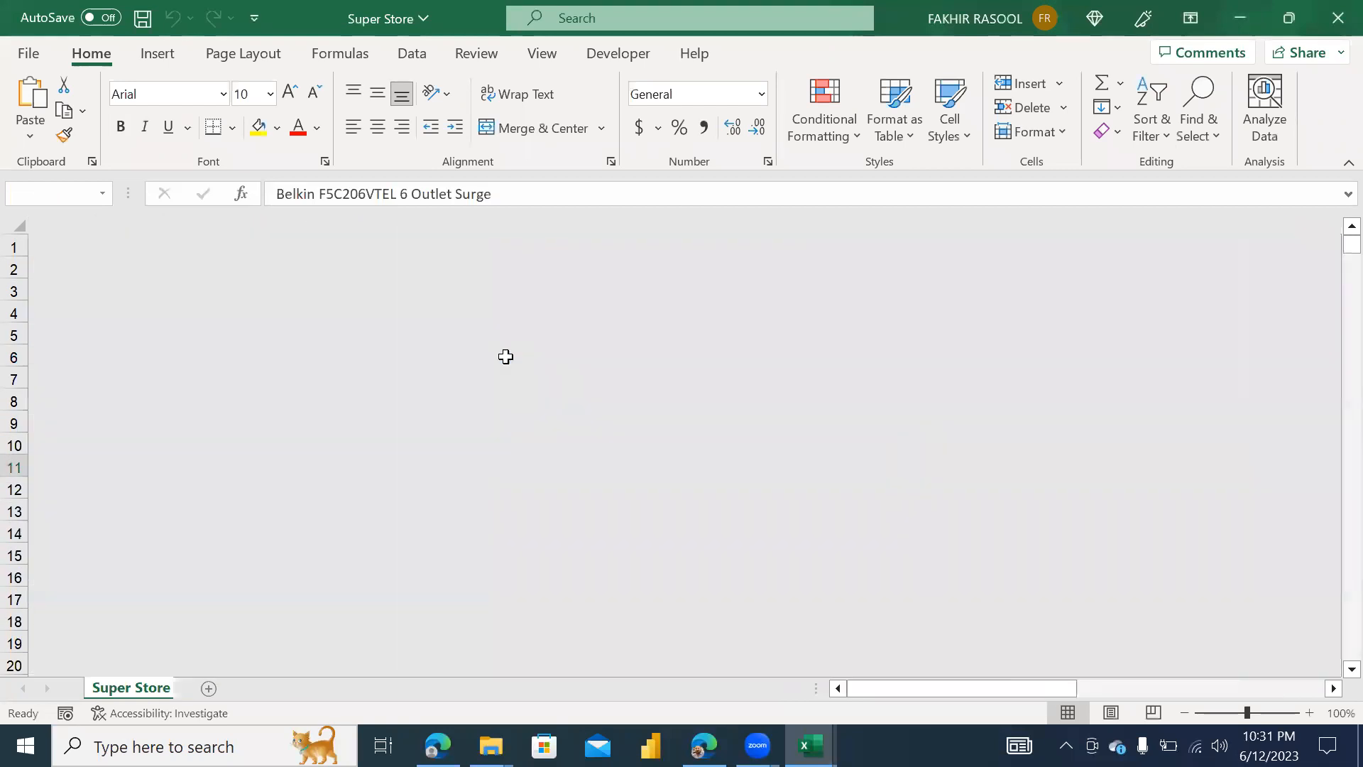
pyautogui.click(932, 410)
pyautogui.click(528, 369)
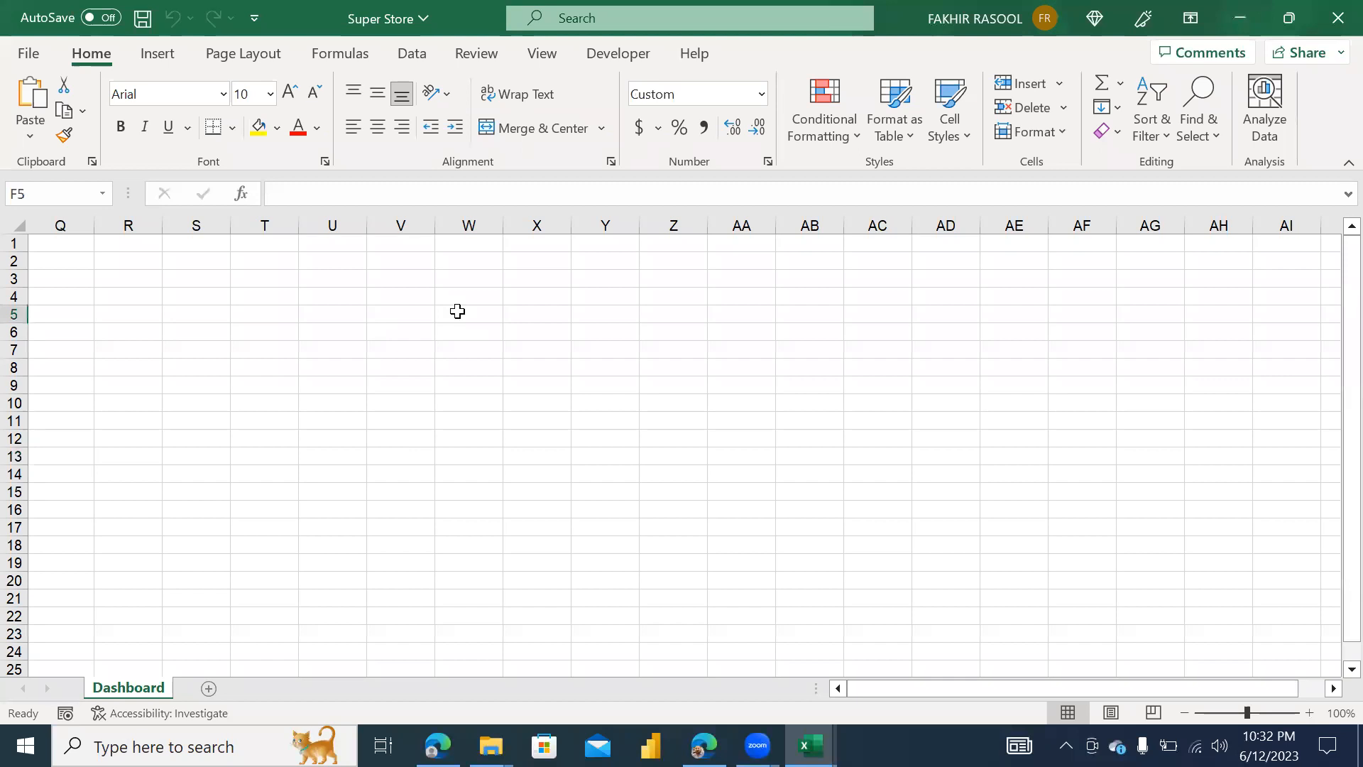
pyautogui.moveTo(1344, 615); pyautogui.dragTo(1344, 457)
pyautogui.moveTo(878, 689); pyautogui.dragTo(775, 697)
pyautogui.click(144, 287)
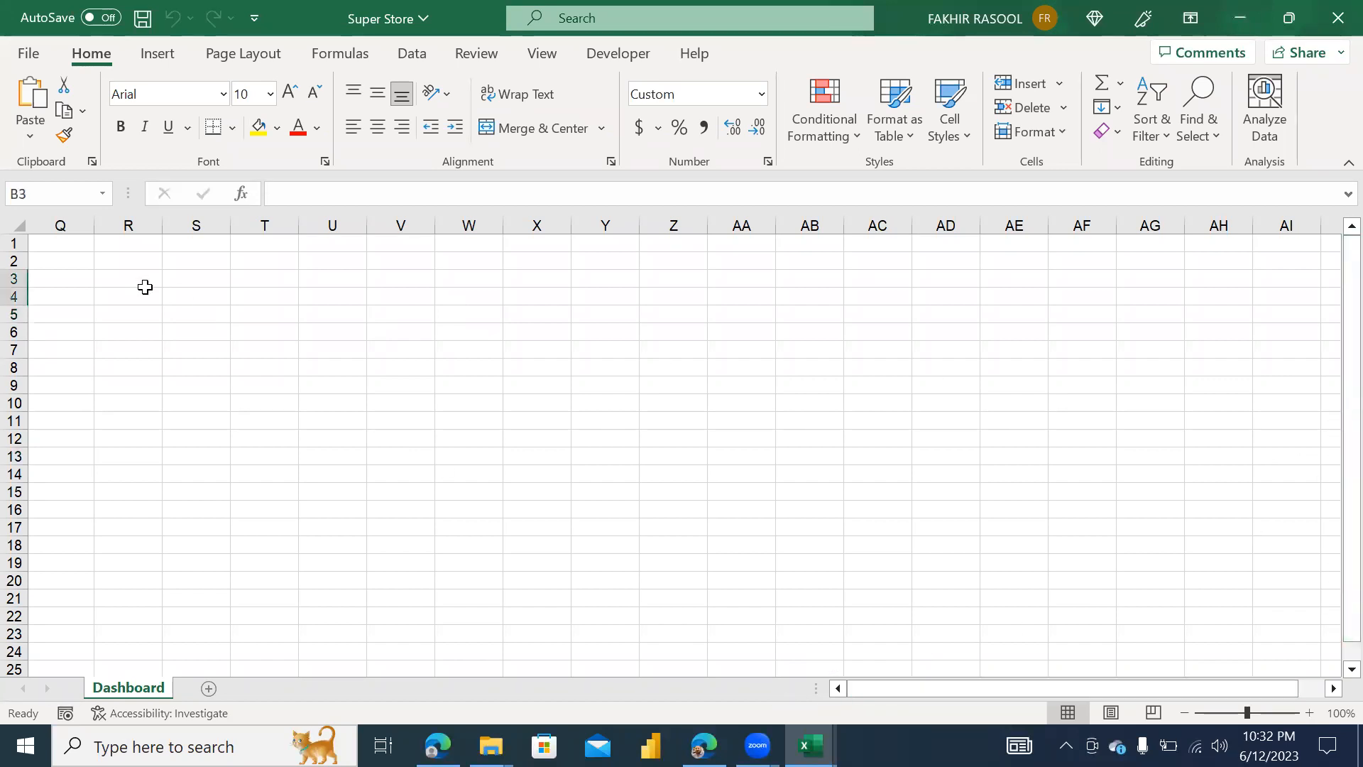
pyautogui.press('Left')
pyautogui.press('Down')
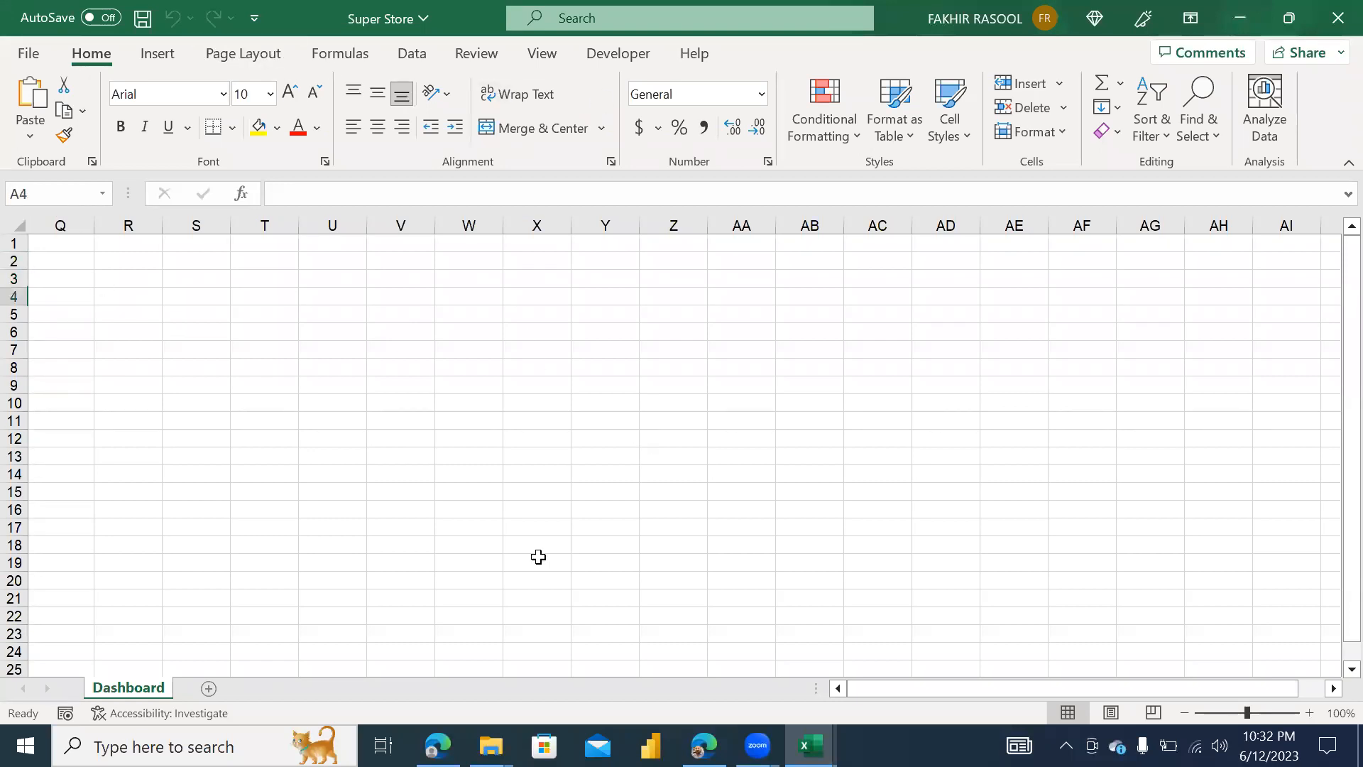
# Close the Super Store workbook without saving the changes
pyautogui.click(1334, 11)
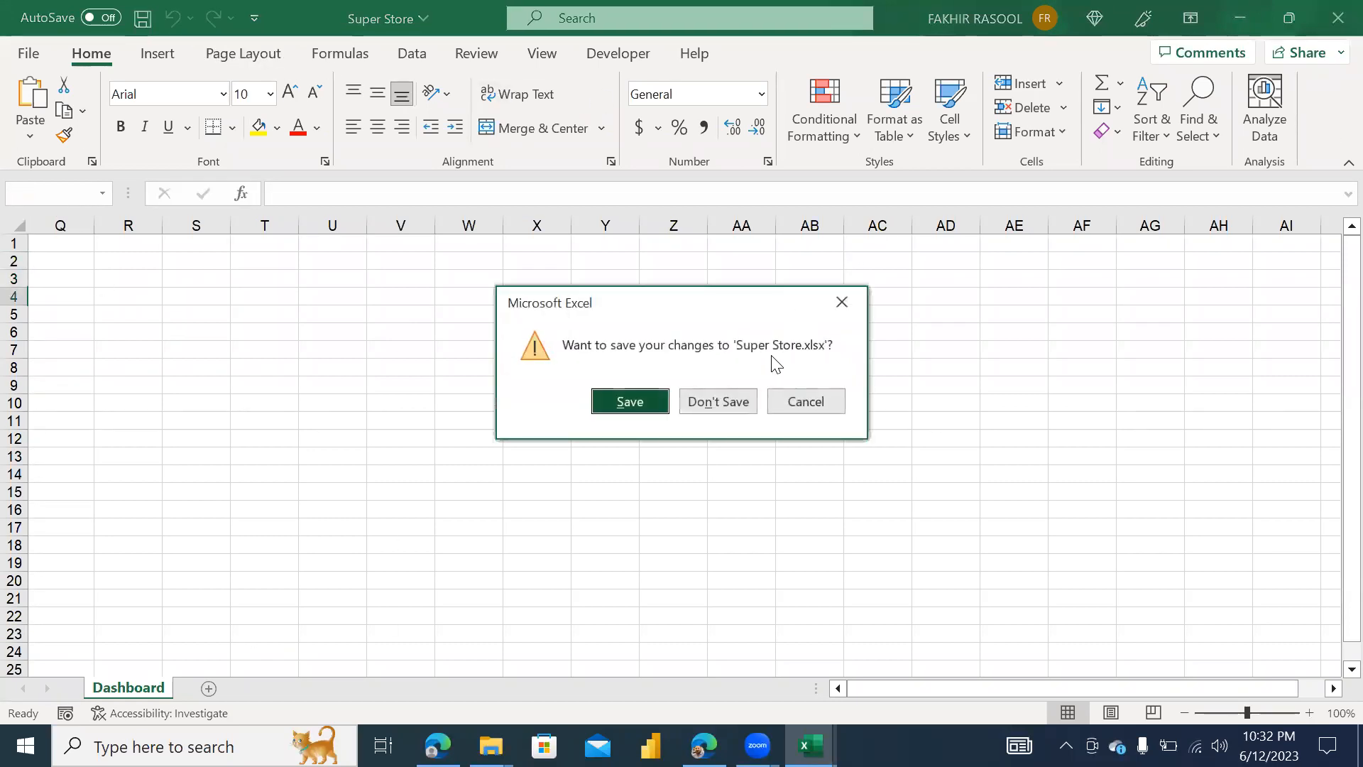
pyautogui.click(718, 402)
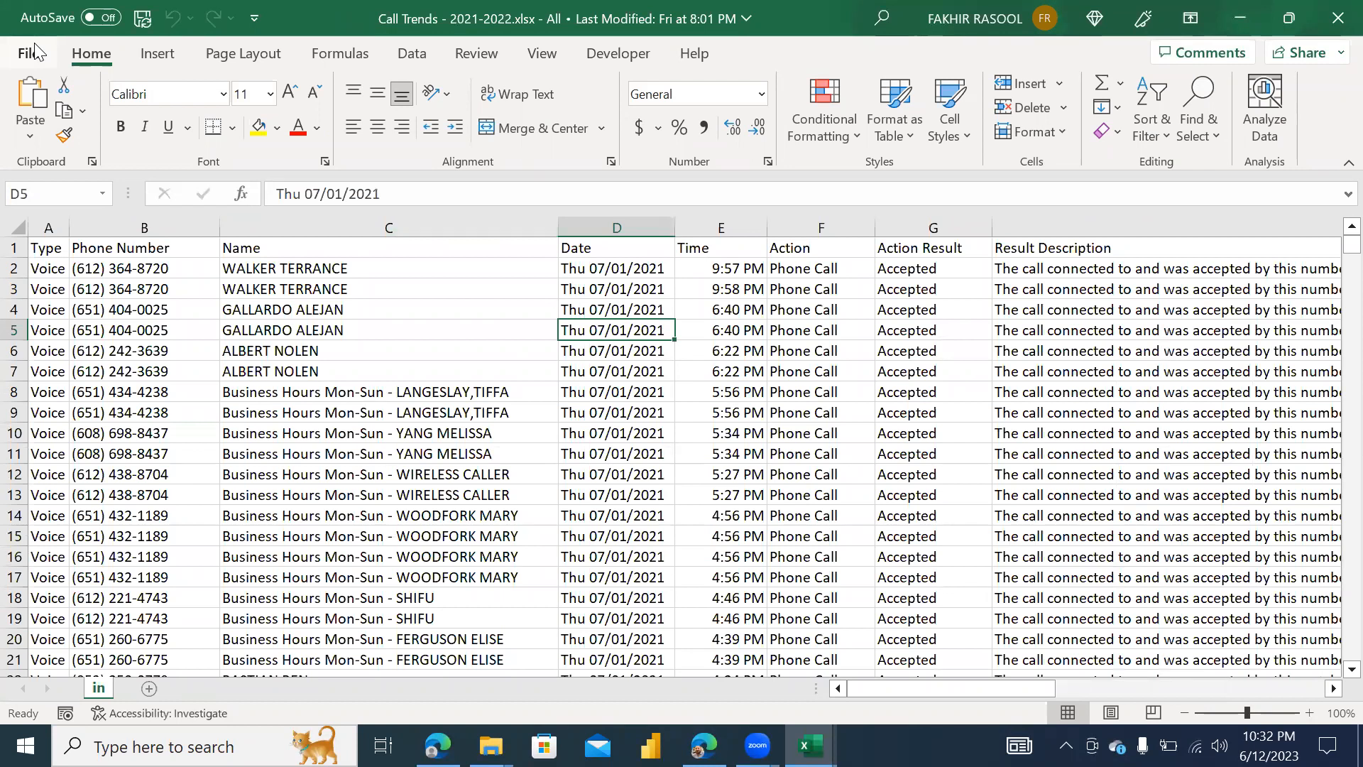
# Examine the file types offered when saving a copy of the Call Trends workbook, including Excel Macro-Enabled Workbook (*.xlsm), and return to the sheet
pyautogui.click(34, 52)
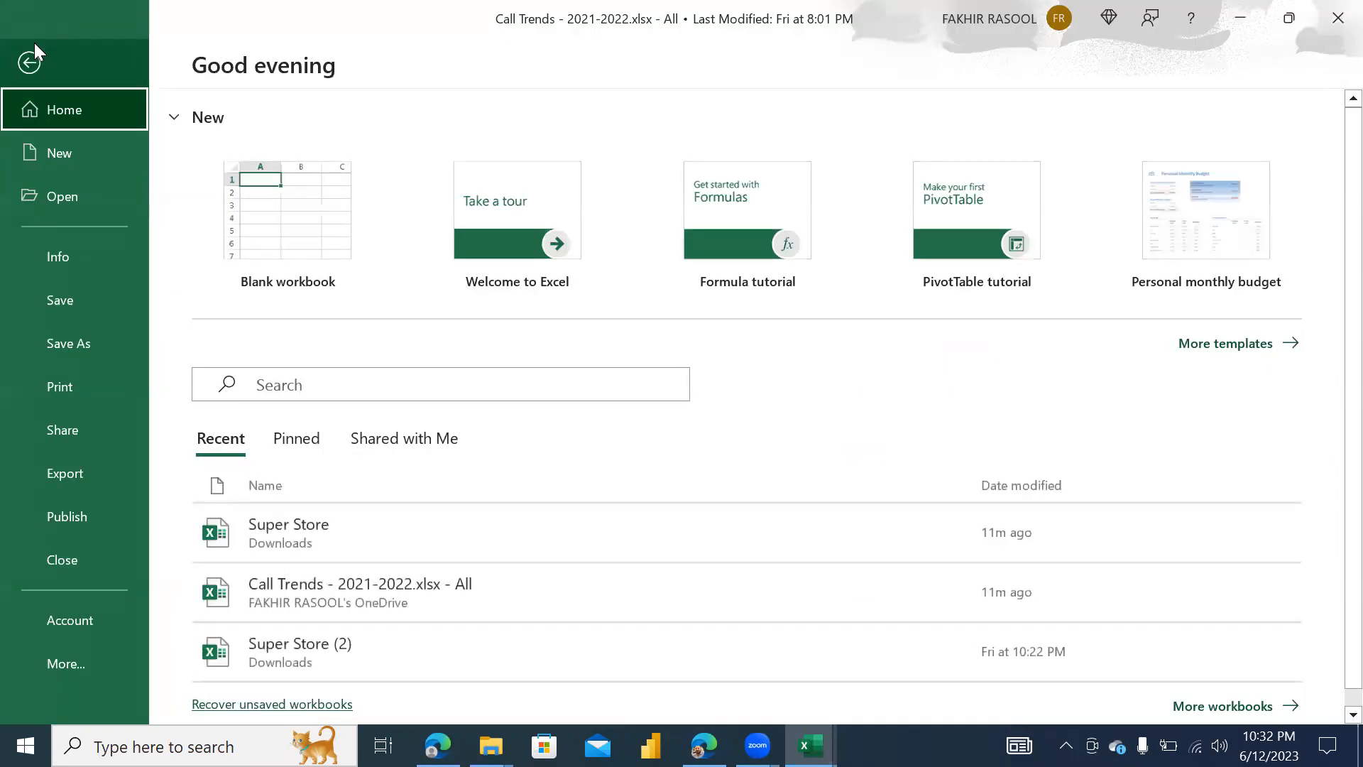
pyautogui.click(73, 357)
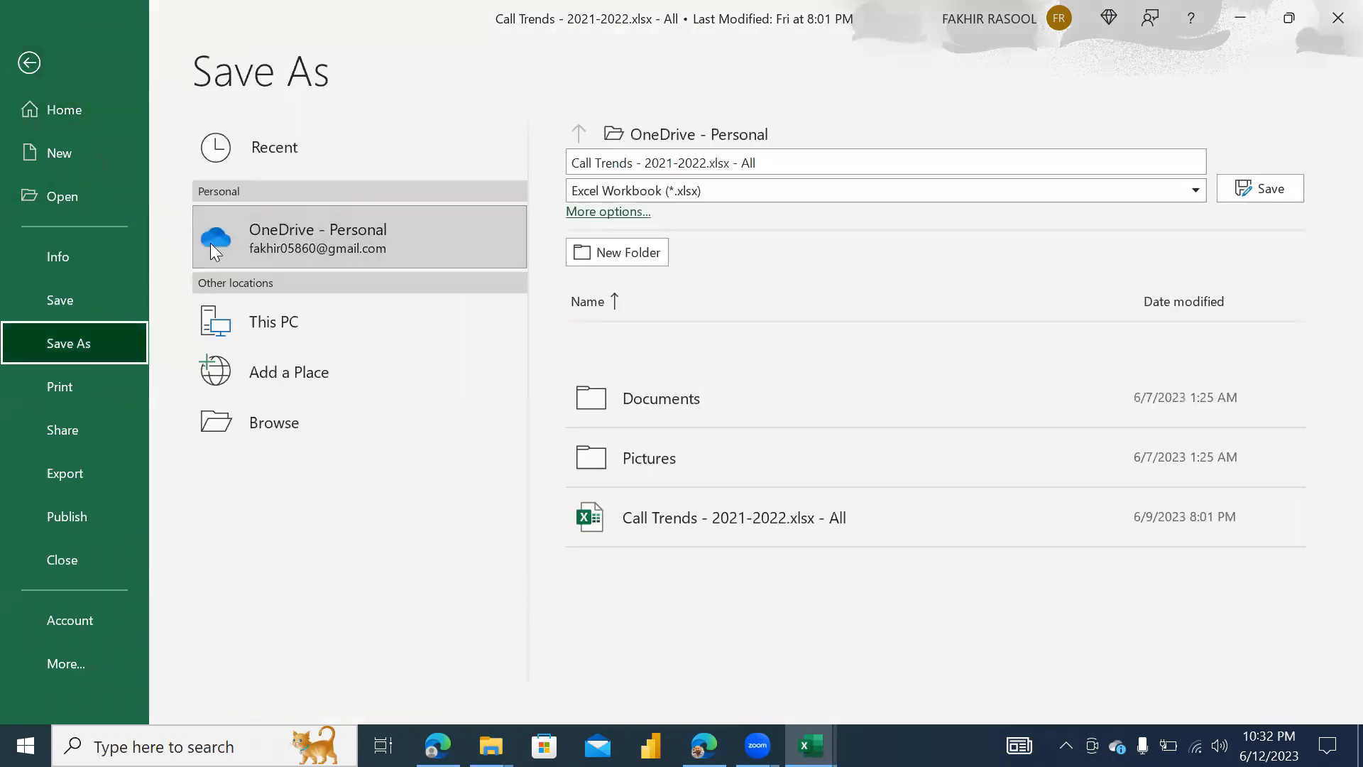
pyautogui.click(729, 196)
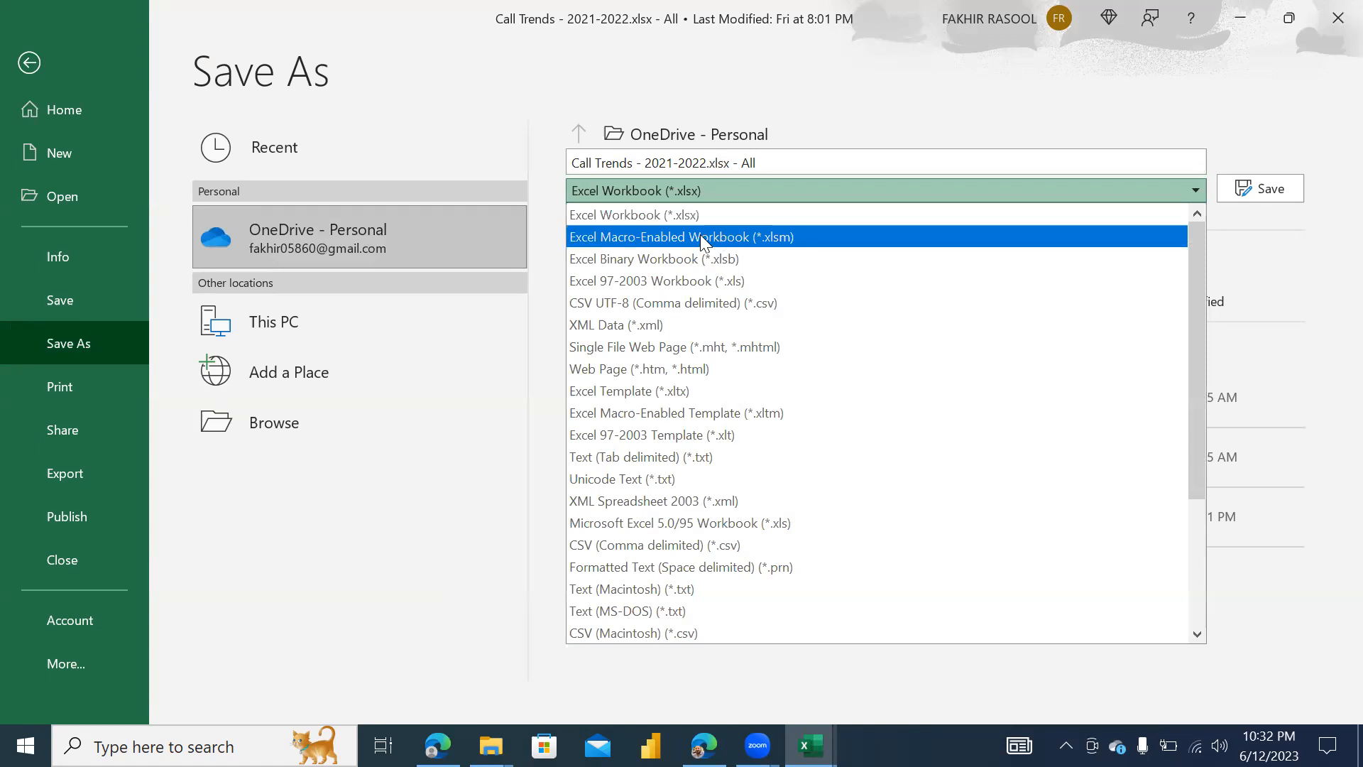
pyautogui.click(30, 61)
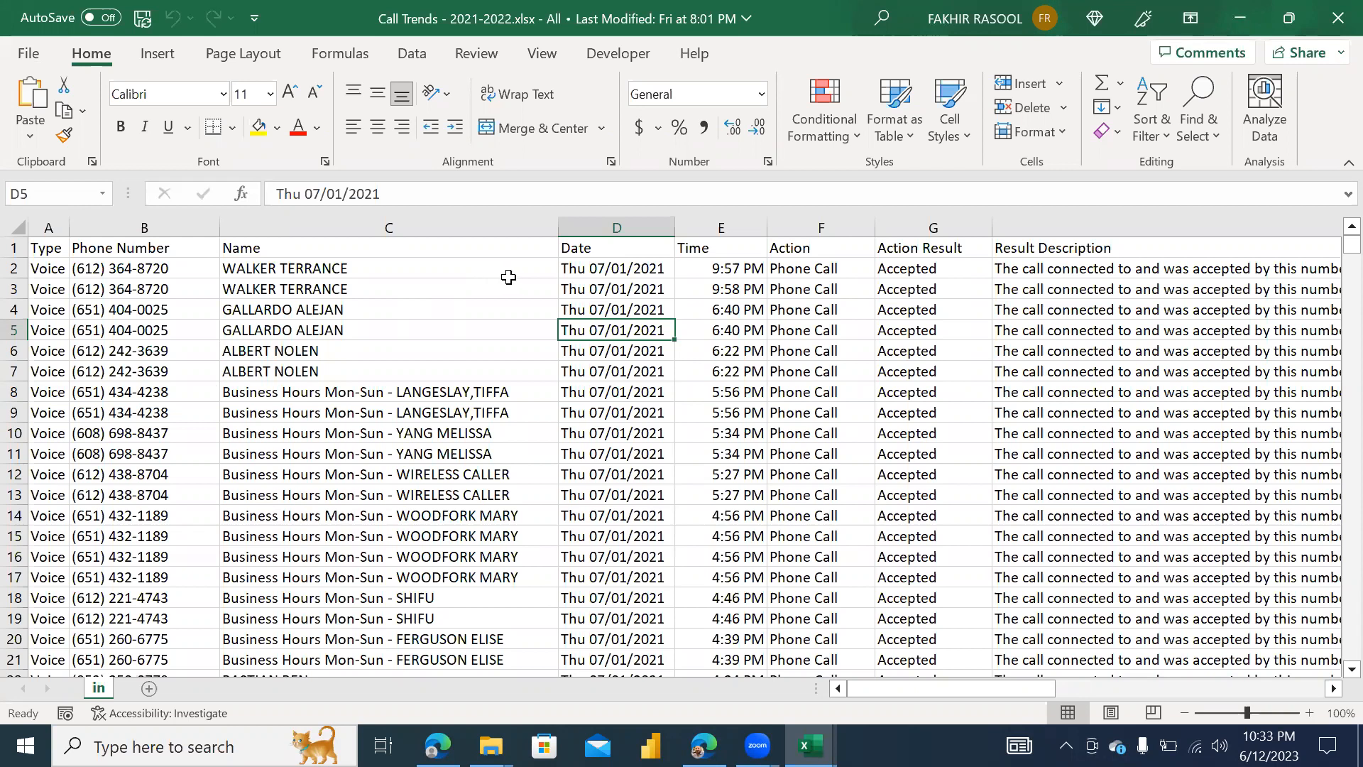
pyautogui.click(511, 274)
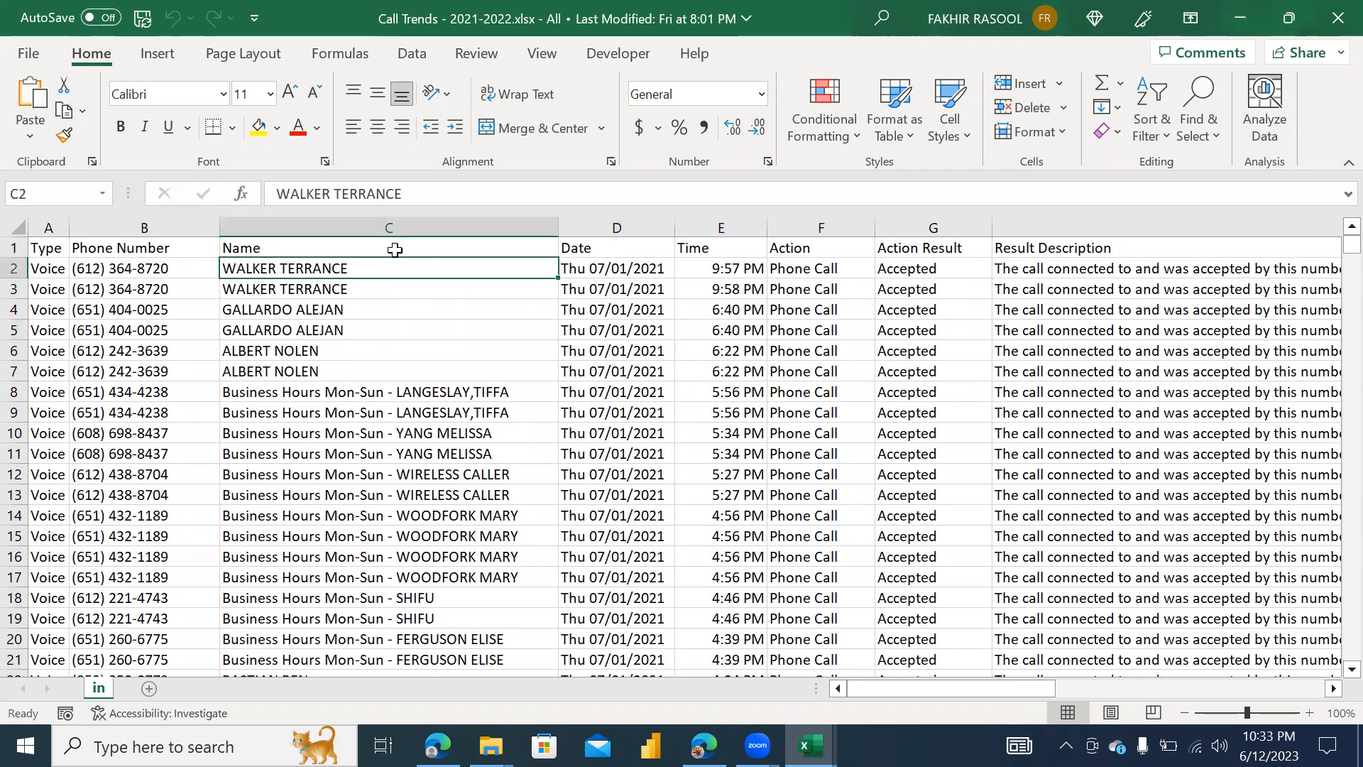
pyautogui.click(796, 297)
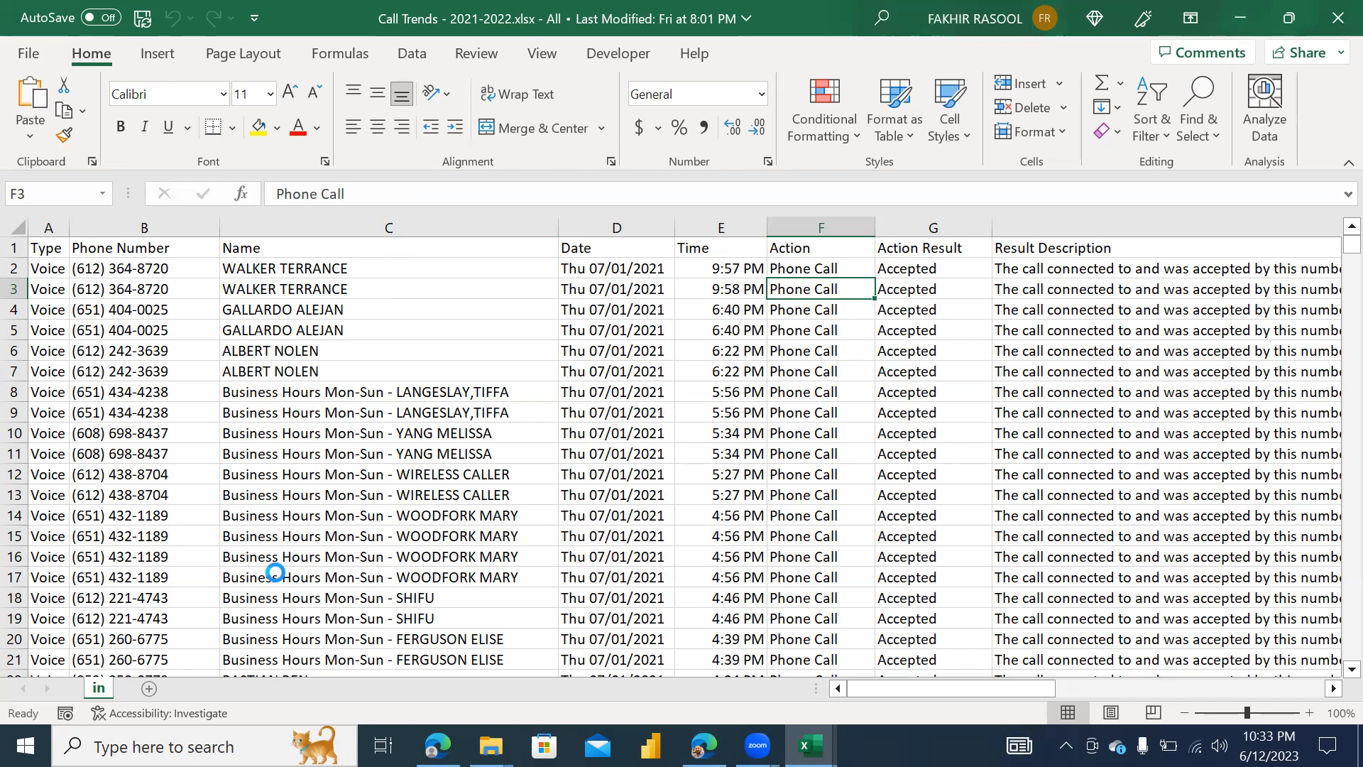
# Create a new blank workbook and rename its sheet "AA"
pyautogui.hotkey('ctrl', 'n')
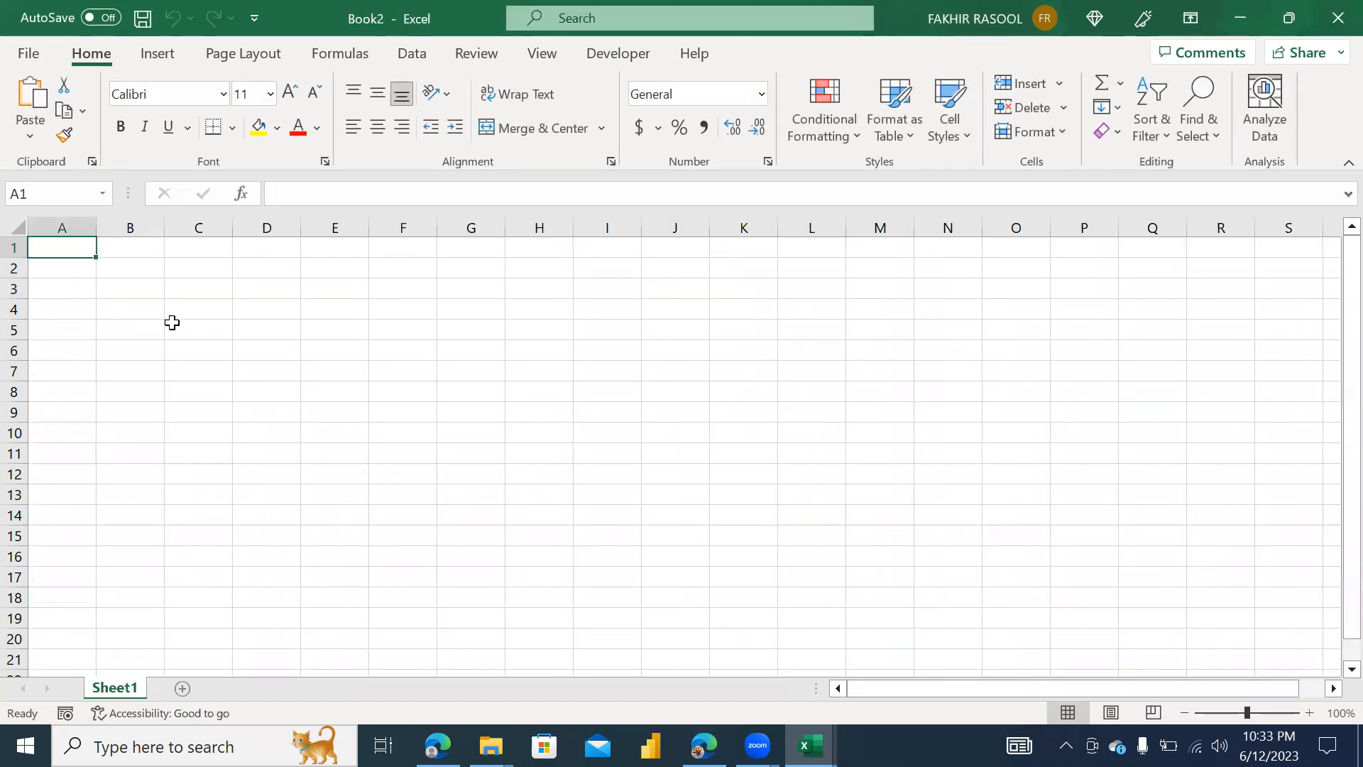
pyautogui.doubleClick(105, 688)
pyautogui.write('AA')
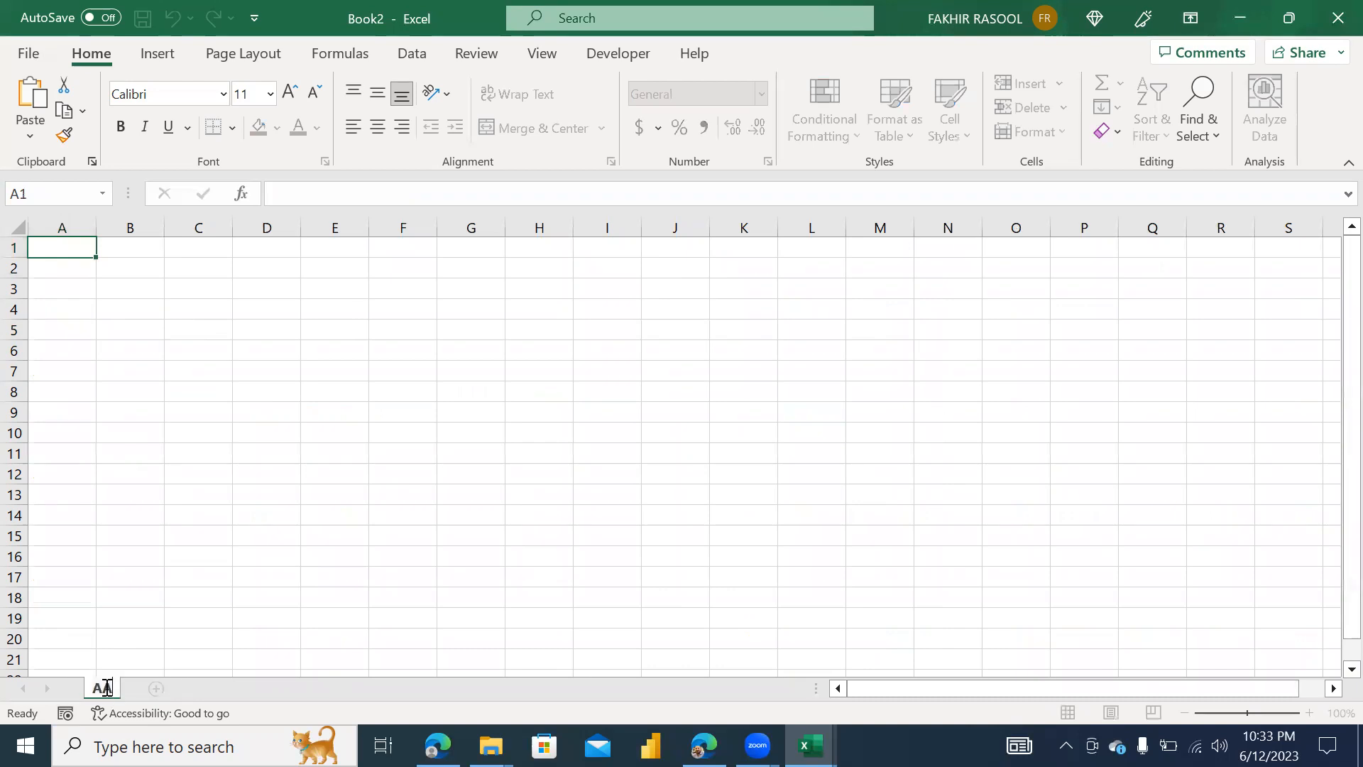
pyautogui.click(279, 516)
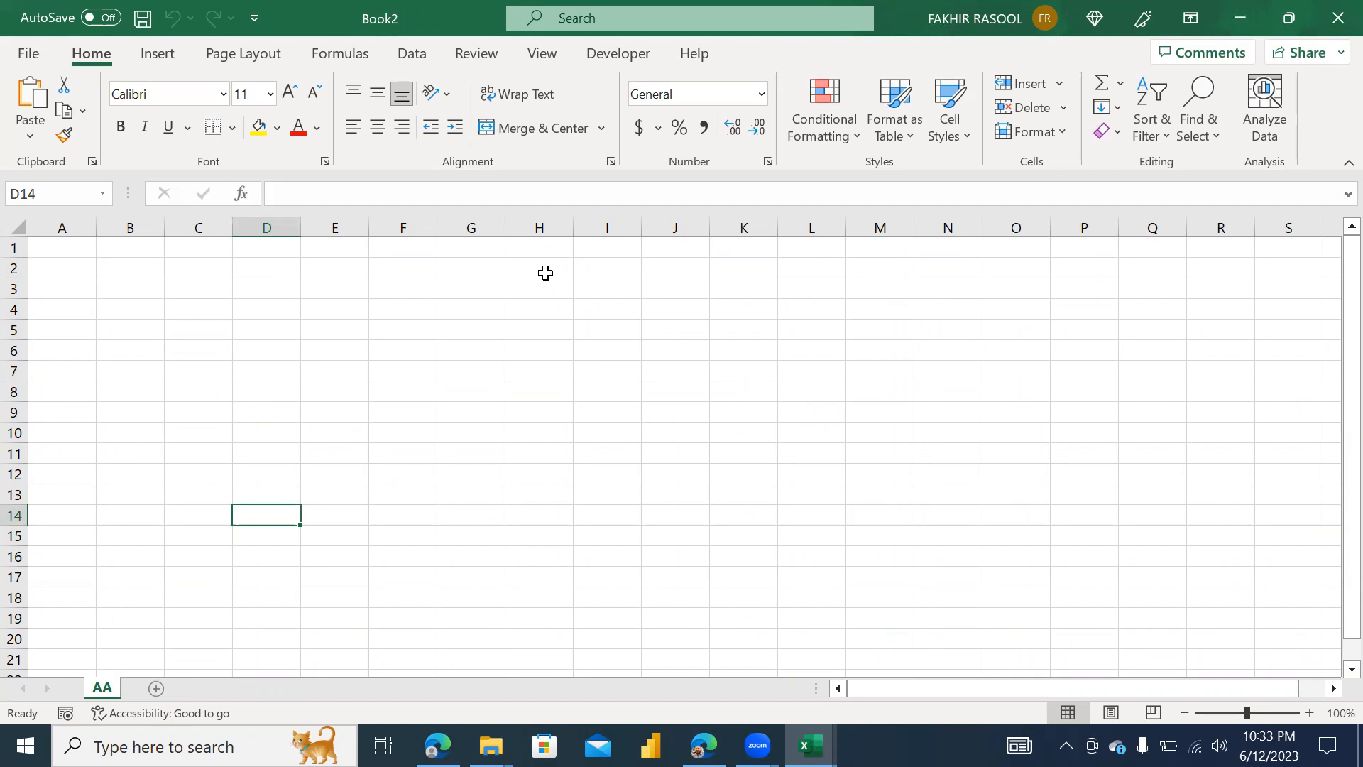
# Open the Visual Basic editor and insert a new code module in the new workbook's project
pyautogui.hotkey('alt', 'F11')
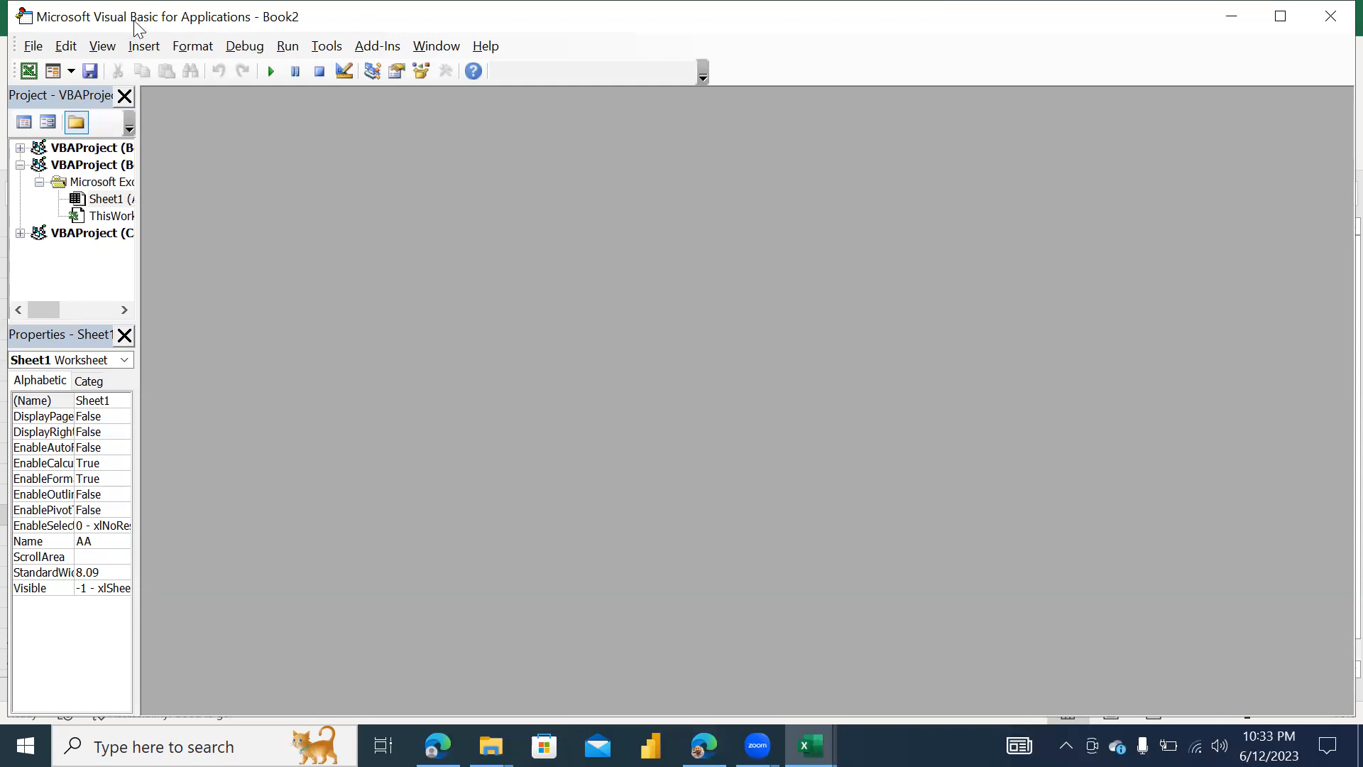
pyautogui.moveTo(135, 21); pyautogui.dragTo(134, 24)
pyautogui.click(143, 48)
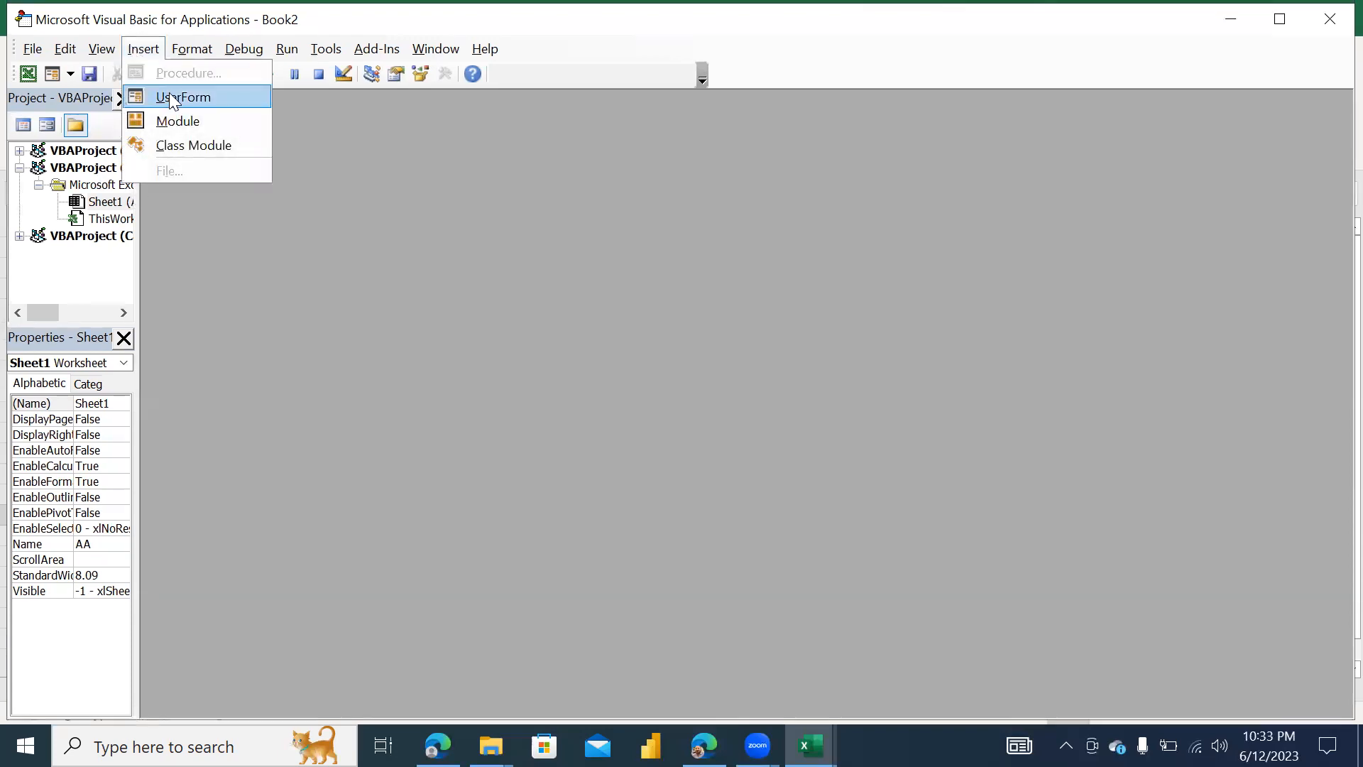
pyautogui.click(169, 120)
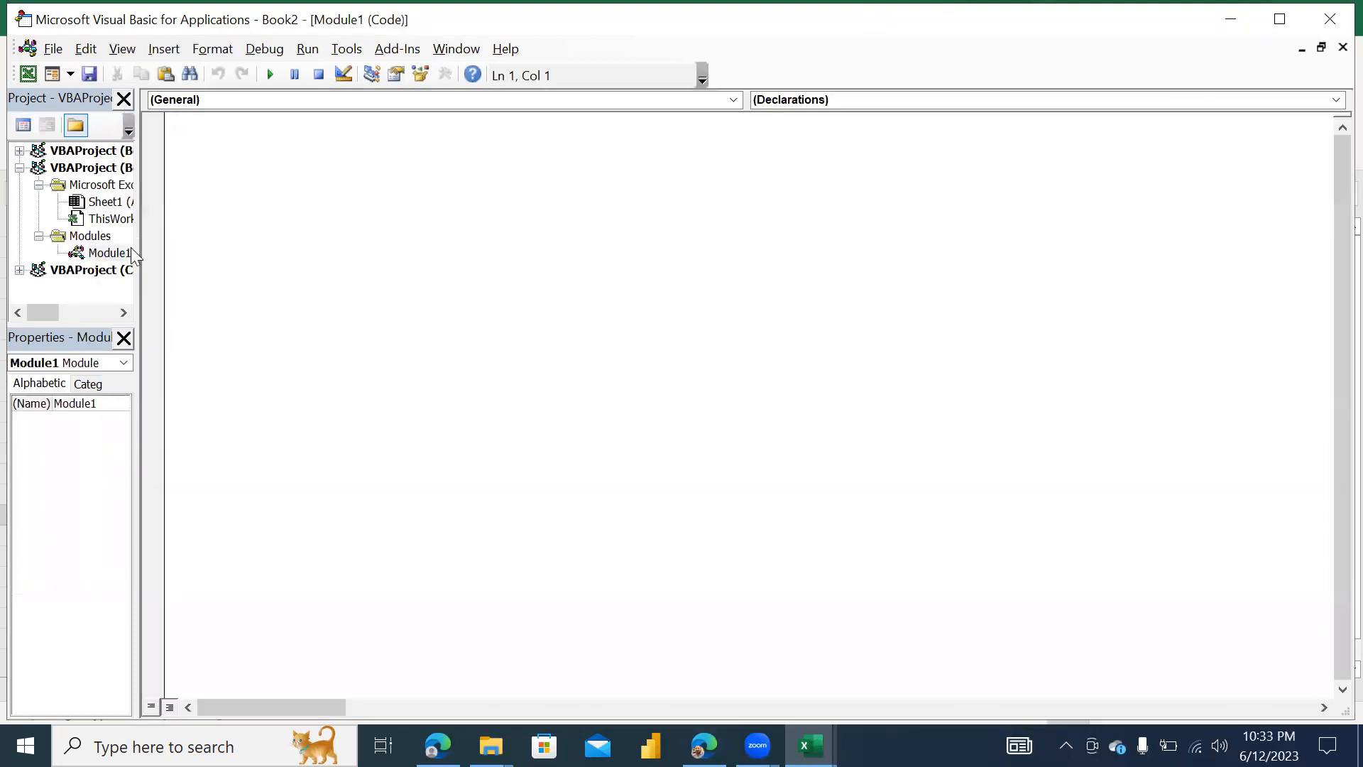
pyautogui.click(115, 253)
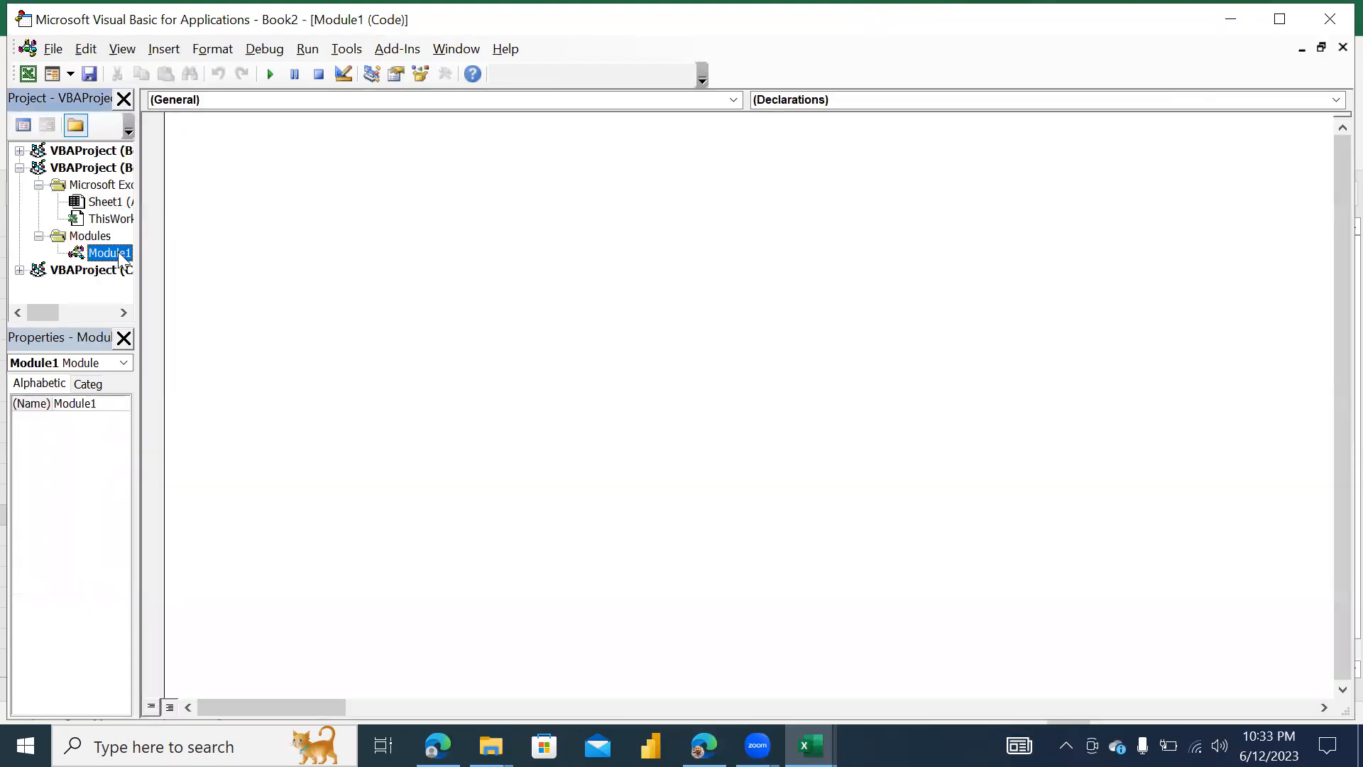
pyautogui.click(262, 142)
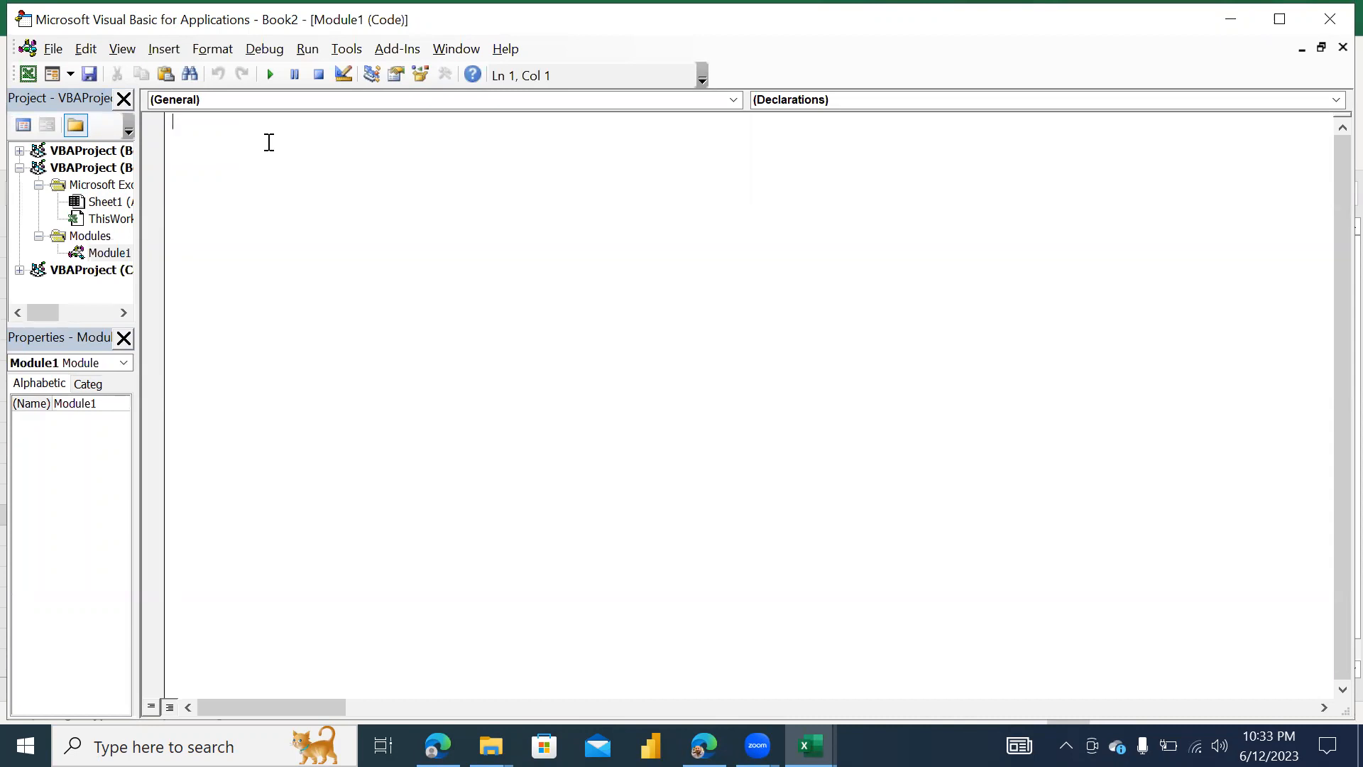
# Create a procedure named abid in the module and add blank lines inside its body
pyautogui.write('sub abid')
pyautogui.press('Return')
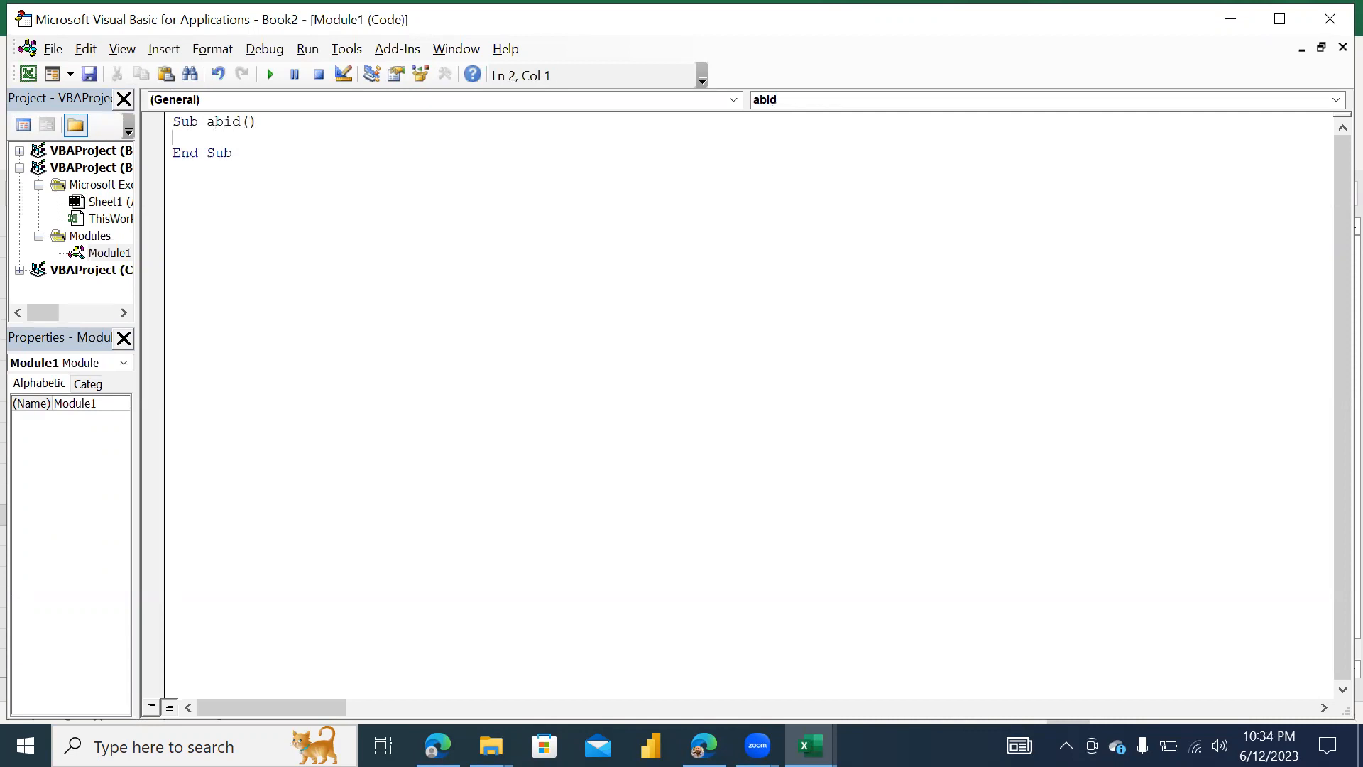
pyautogui.press('Return')
pyautogui.press('Up')
pyautogui.press('Up')
pyautogui.press('Down')
pyautogui.press('Down')
pyautogui.press('Down')
pyautogui.press('Up')
pyautogui.press('Up')
pyautogui.press('Up')
pyautogui.press('Right')
pyautogui.press('Right')
pyautogui.press('Right')
pyautogui.press('Right')
pyautogui.press('Right')
pyautogui.press('Right')
pyautogui.press('Right')
pyautogui.press('Down')
pyautogui.press('Down')
pyautogui.press('Down')
pyautogui.press('Up')
pyautogui.press('Return')
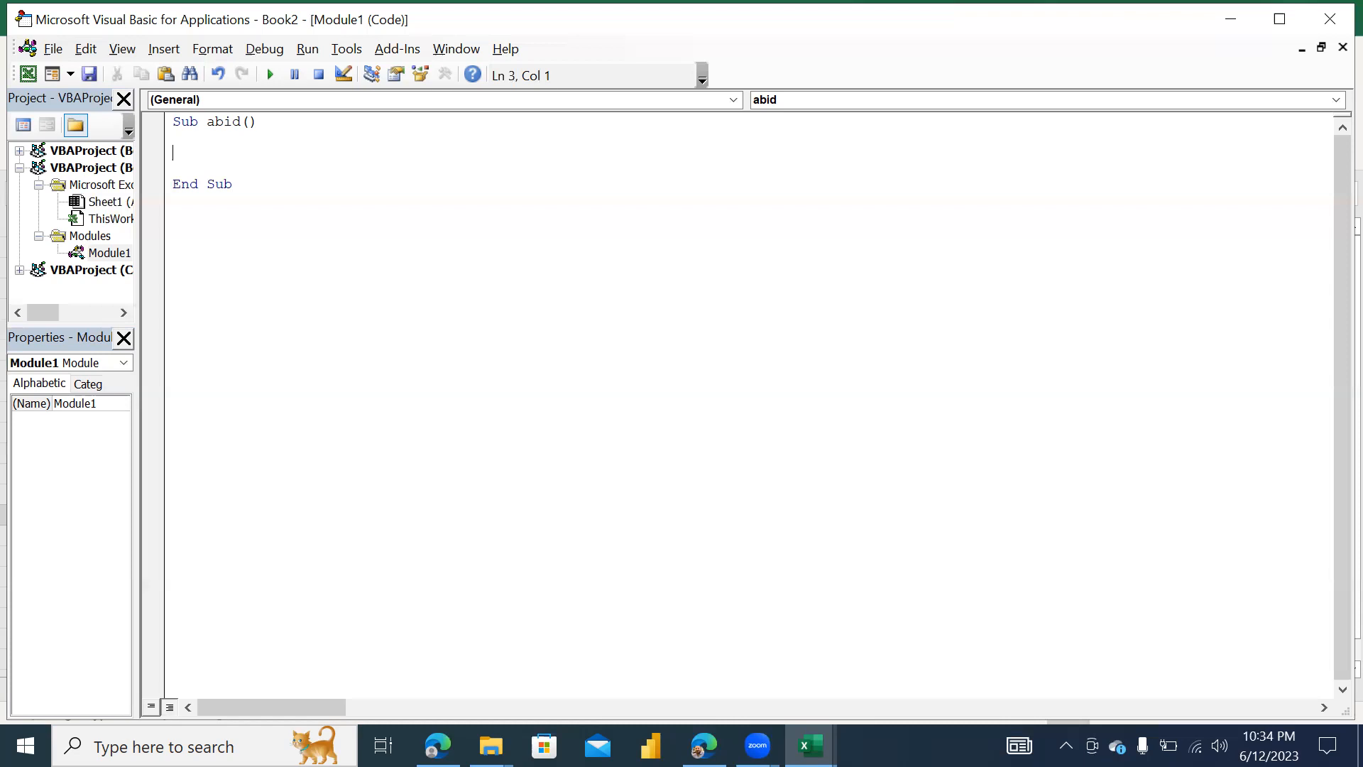
# Declare a variable a as Integer inside the abid procedure
pyautogui.write('dim a as in')
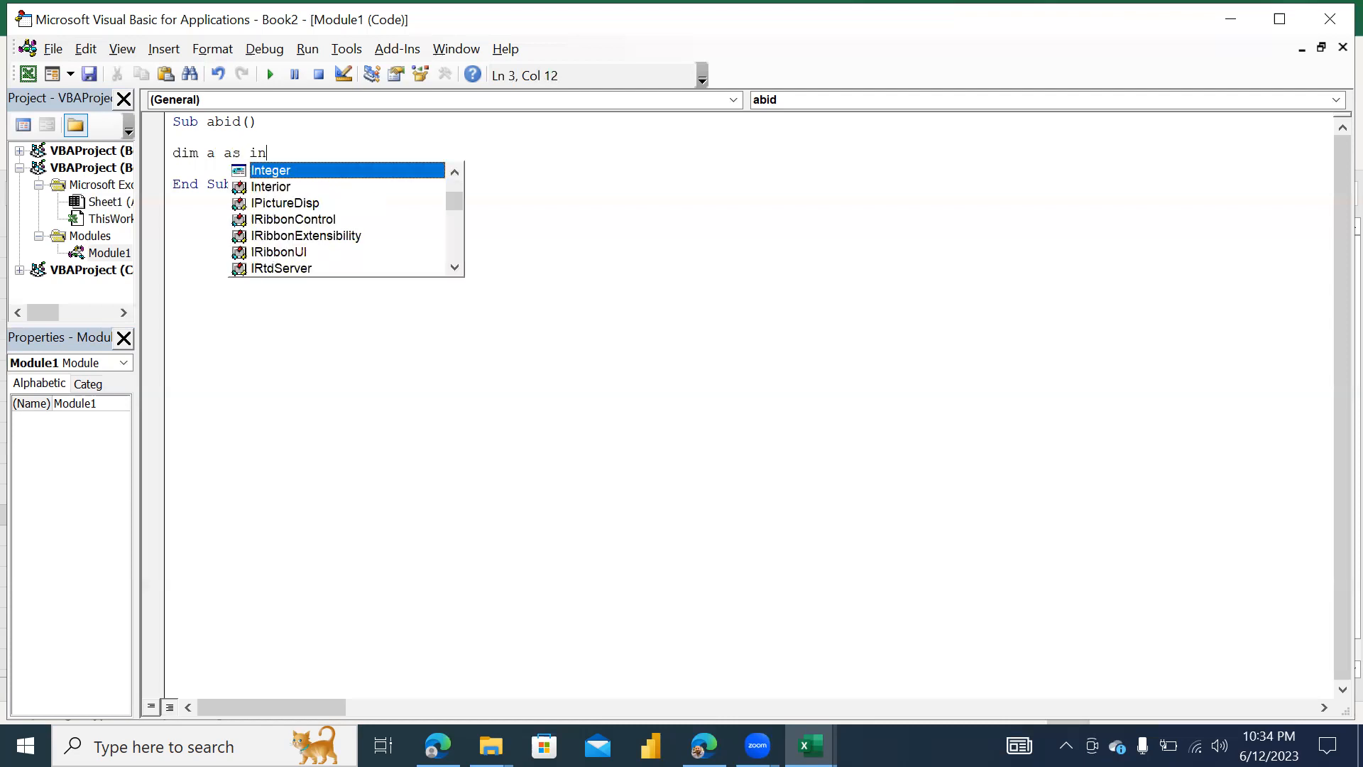
pyautogui.press('Tab')
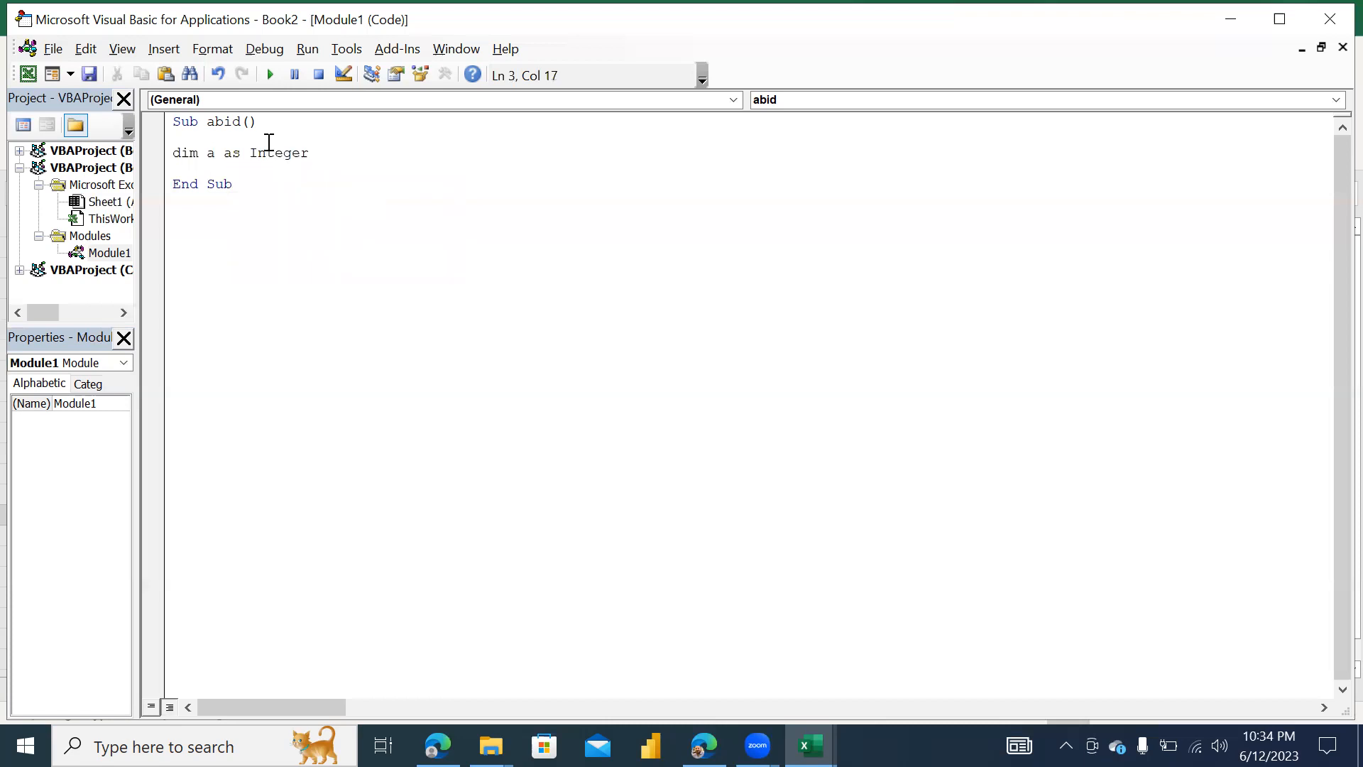
pyautogui.press('Return')
# Rename the declared variable to var1 in the Dim statement
pyautogui.press('Up')
pyautogui.press('Right')
pyautogui.press('Right')
pyautogui.press('Right')
pyautogui.press('Right')
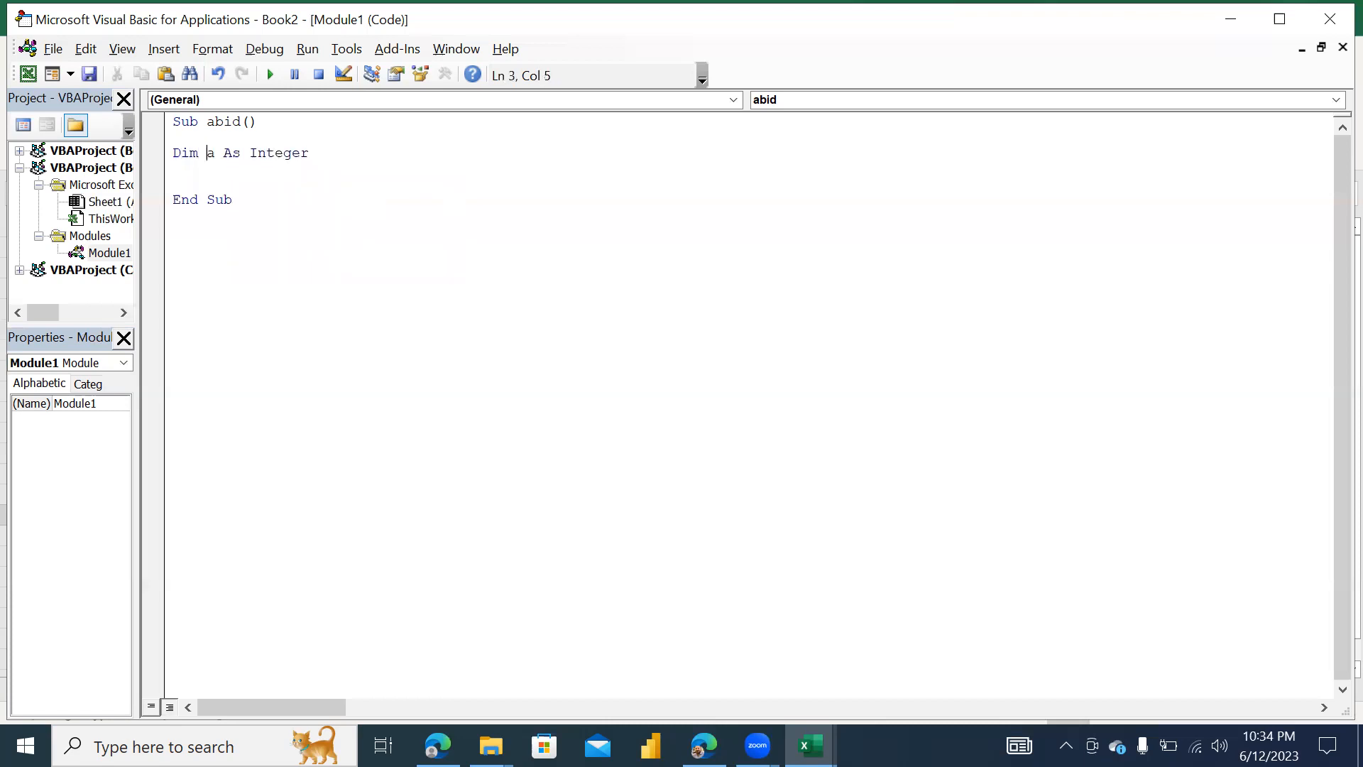
pyautogui.hotkey('shift', 'Right')
pyautogui.write('var1')
# Assign the value 12 to var1 below the declaration, with a blank line between the two statements
pyautogui.press('Down')
pyautogui.press('Return')
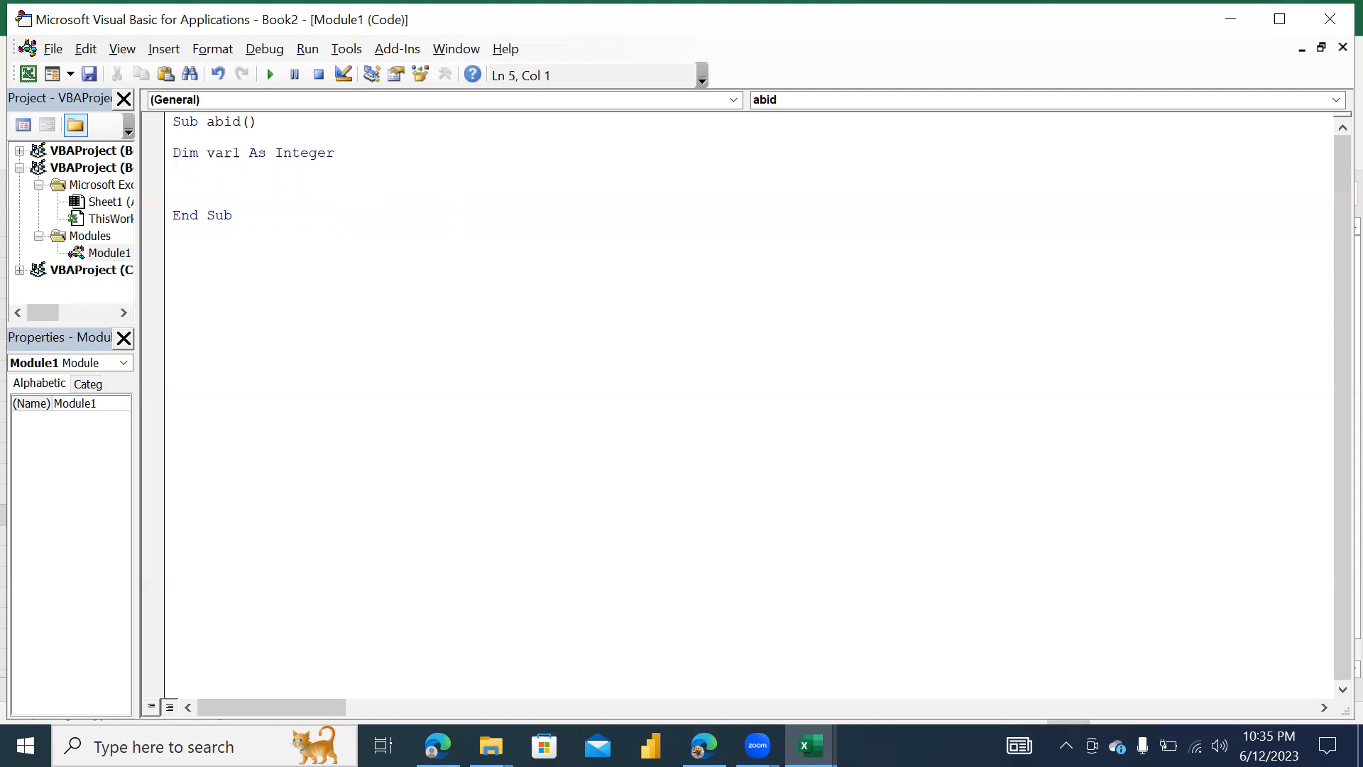
pyautogui.press('Up')
pyautogui.press('Down')
pyautogui.write('var1 = 12')
pyautogui.press('Return')
pyautogui.press('Up')
pyautogui.press('Up')
pyautogui.press('Up')
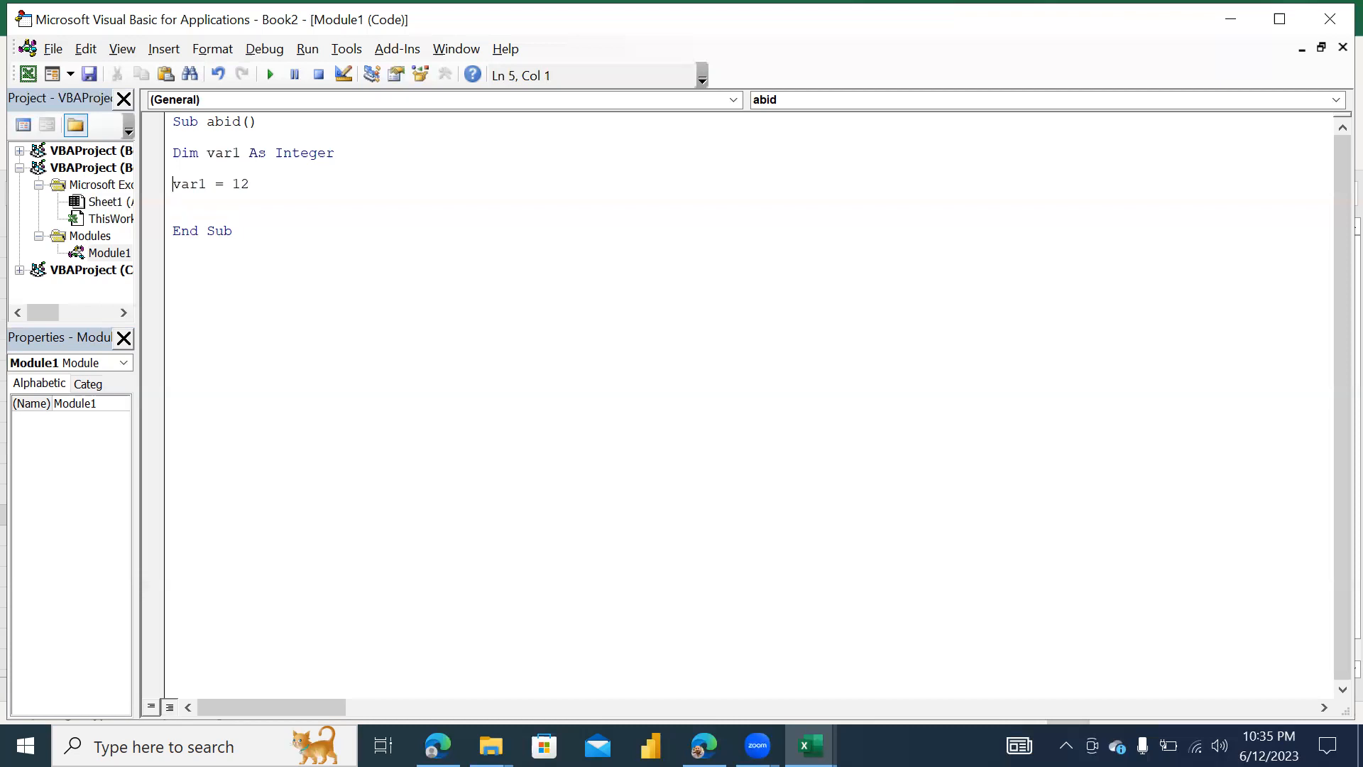
pyautogui.press('Down')
pyautogui.press('Down')
pyautogui.press('Down')
pyautogui.press('Up')
pyautogui.press('Up')
pyautogui.press('Down')
pyautogui.press('Down')
pyautogui.press('Down')
# Add the statement Worksheets("AA").Range("A1").Value = var1 below the var1 = 12 assignment, separated by a blank line
pyautogui.press('Return')
pyautogui.press('Up')
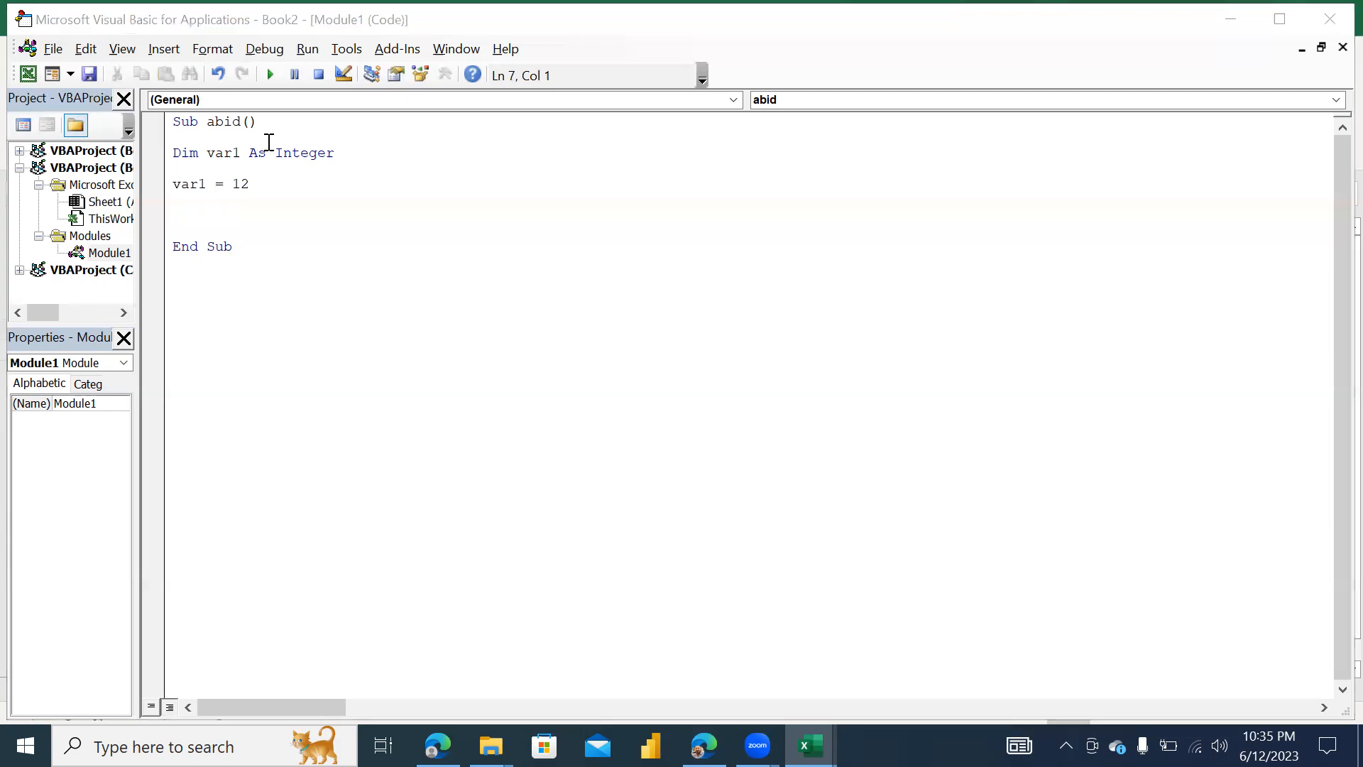
pyautogui.hotkey('alt', 'F11')
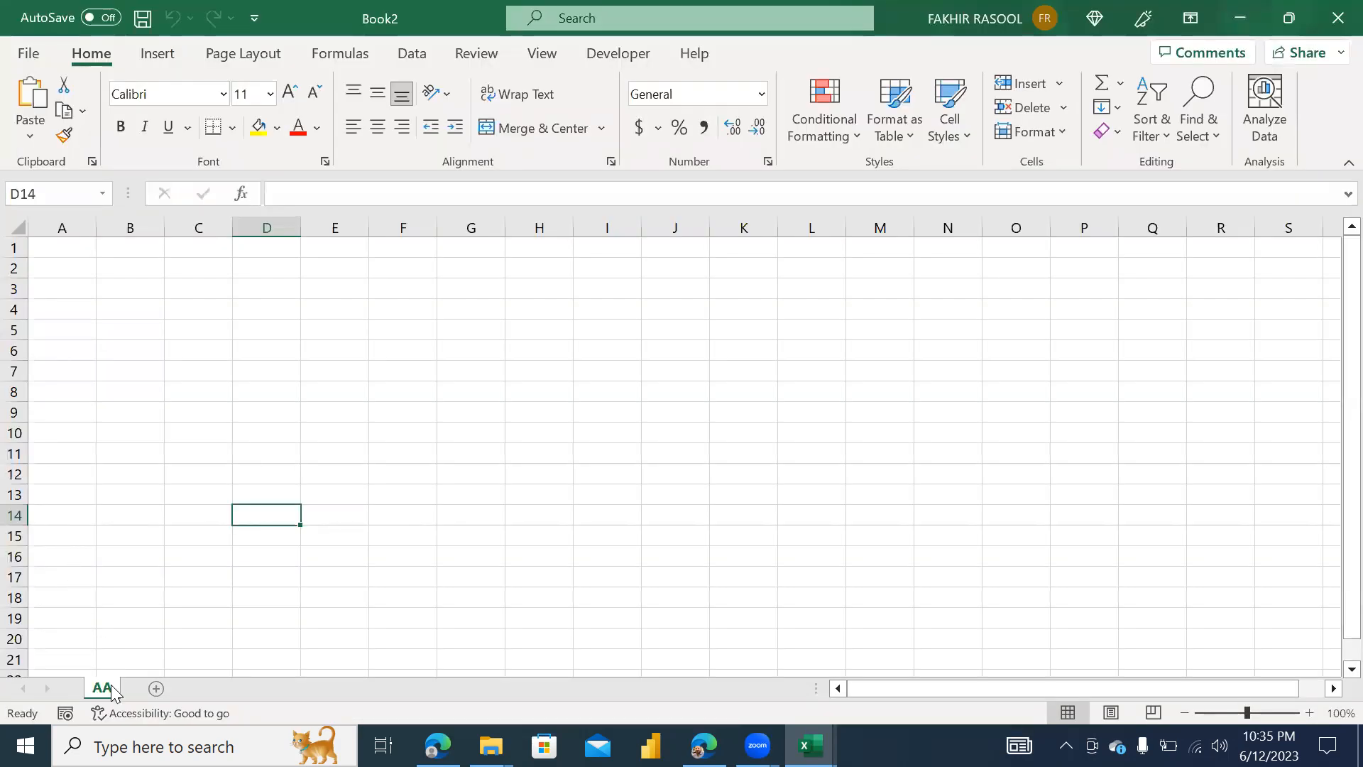
pyautogui.hotkey('alt', 'F11')
pyautogui.write('wo')
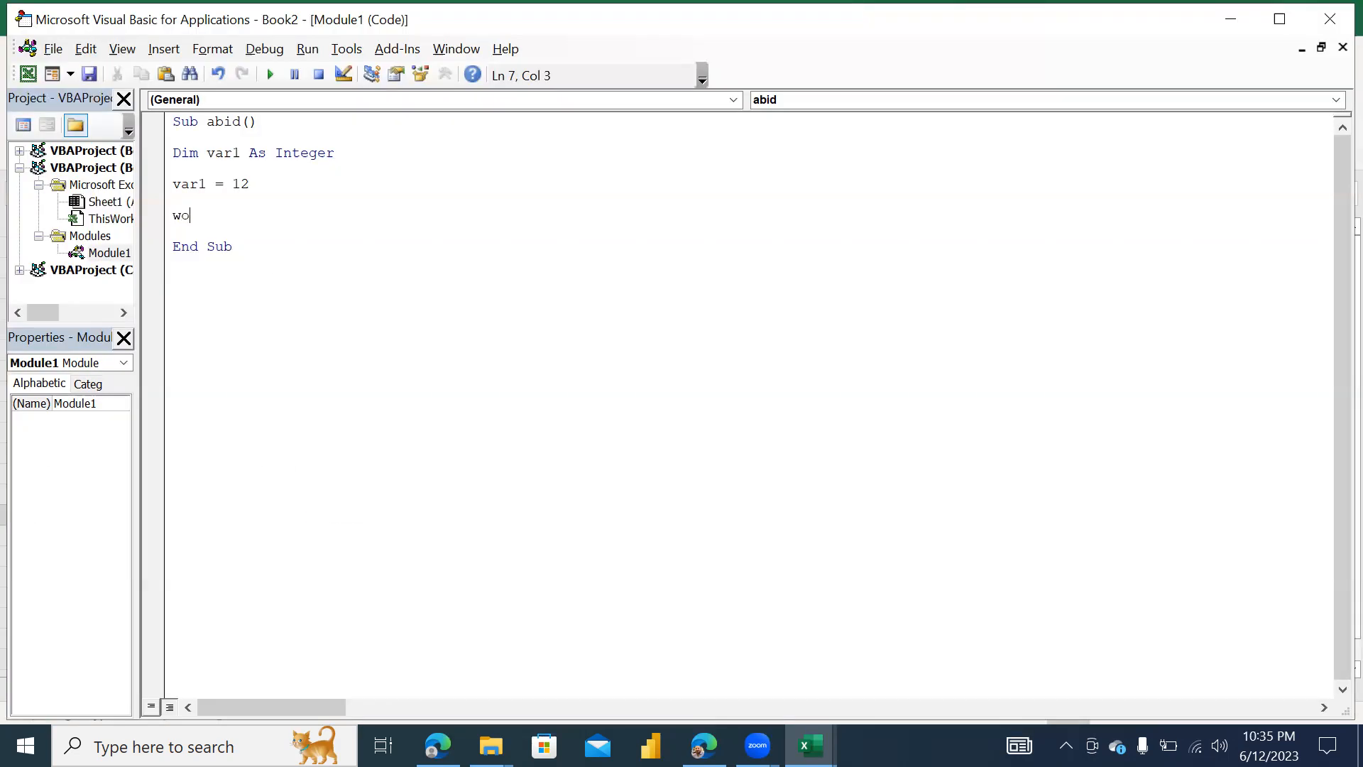
pyautogui.write('rksheets(')
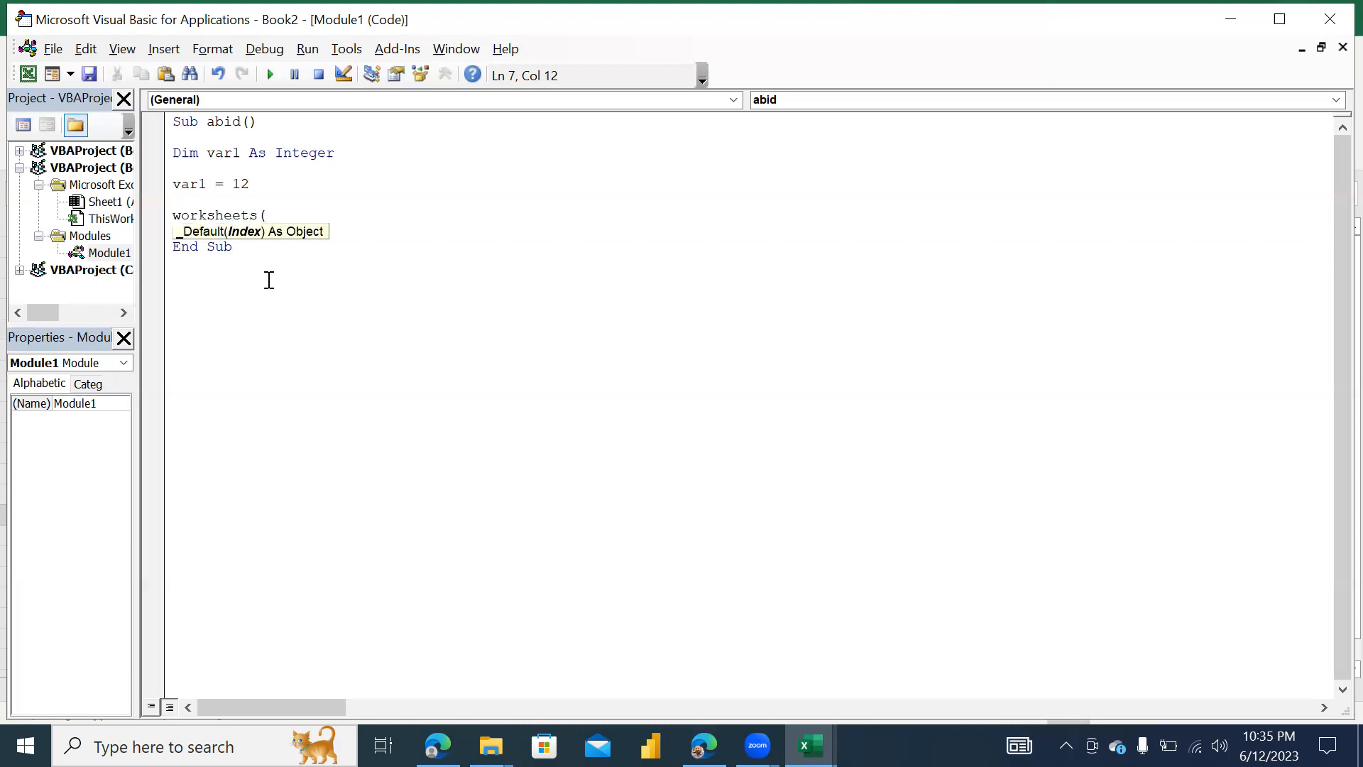
pyautogui.write('"AA").Range("A1')
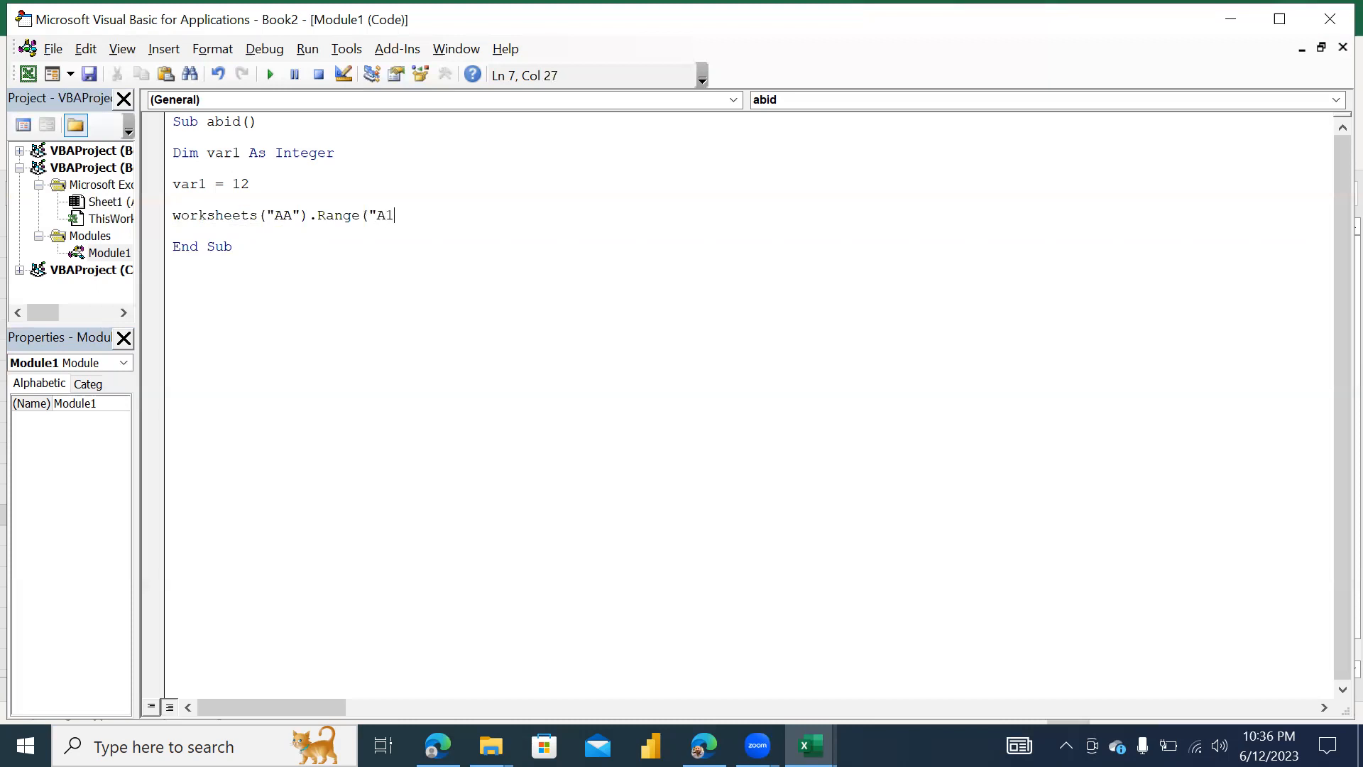
pyautogui.write('").value = var1')
pyautogui.press('Down')
pyautogui.press('Up')
pyautogui.doubleClick(216, 215)
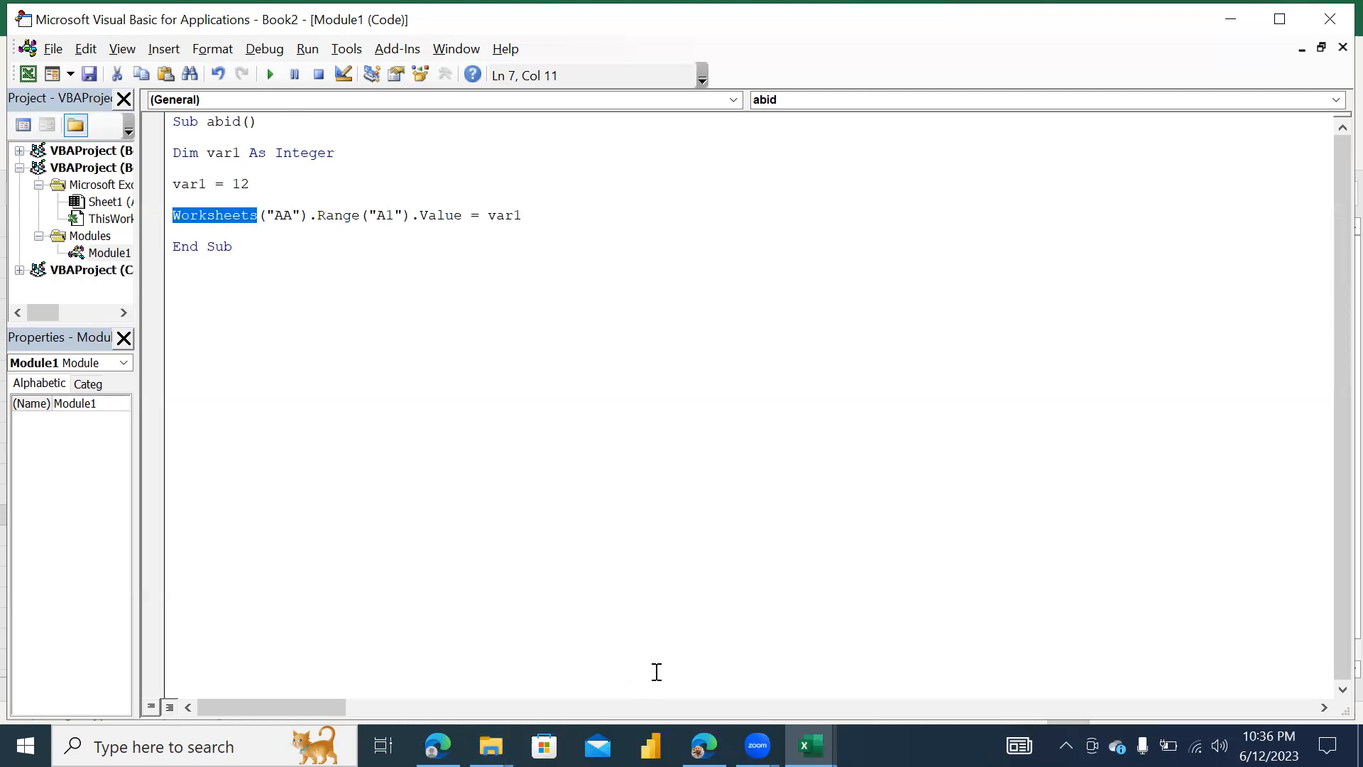
# Run the procedure and check what it writes to cell A1 of sheet AA
pyautogui.hotkey('alt', 'F11')
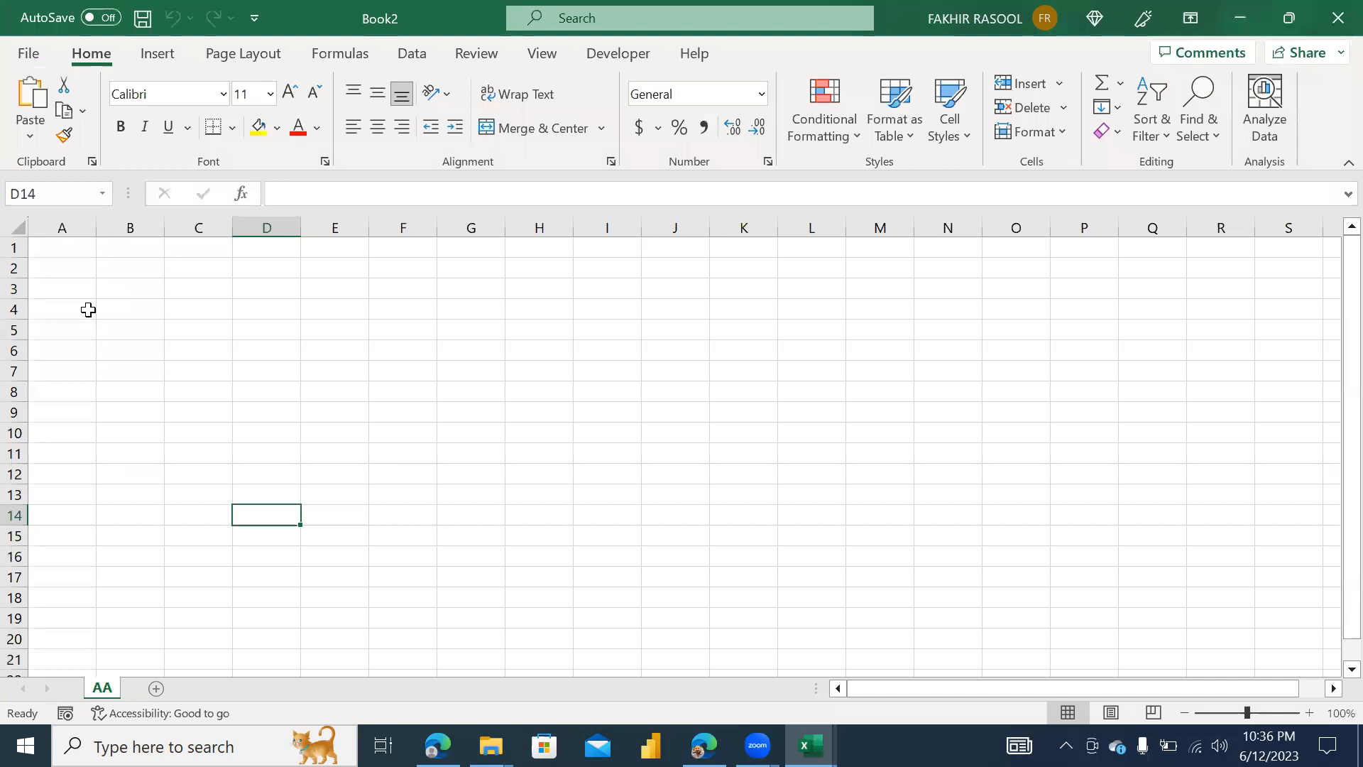
pyautogui.hotkey('alt', 'F11')
pyautogui.hotkey('alt', 'F11')
pyautogui.click(50, 248)
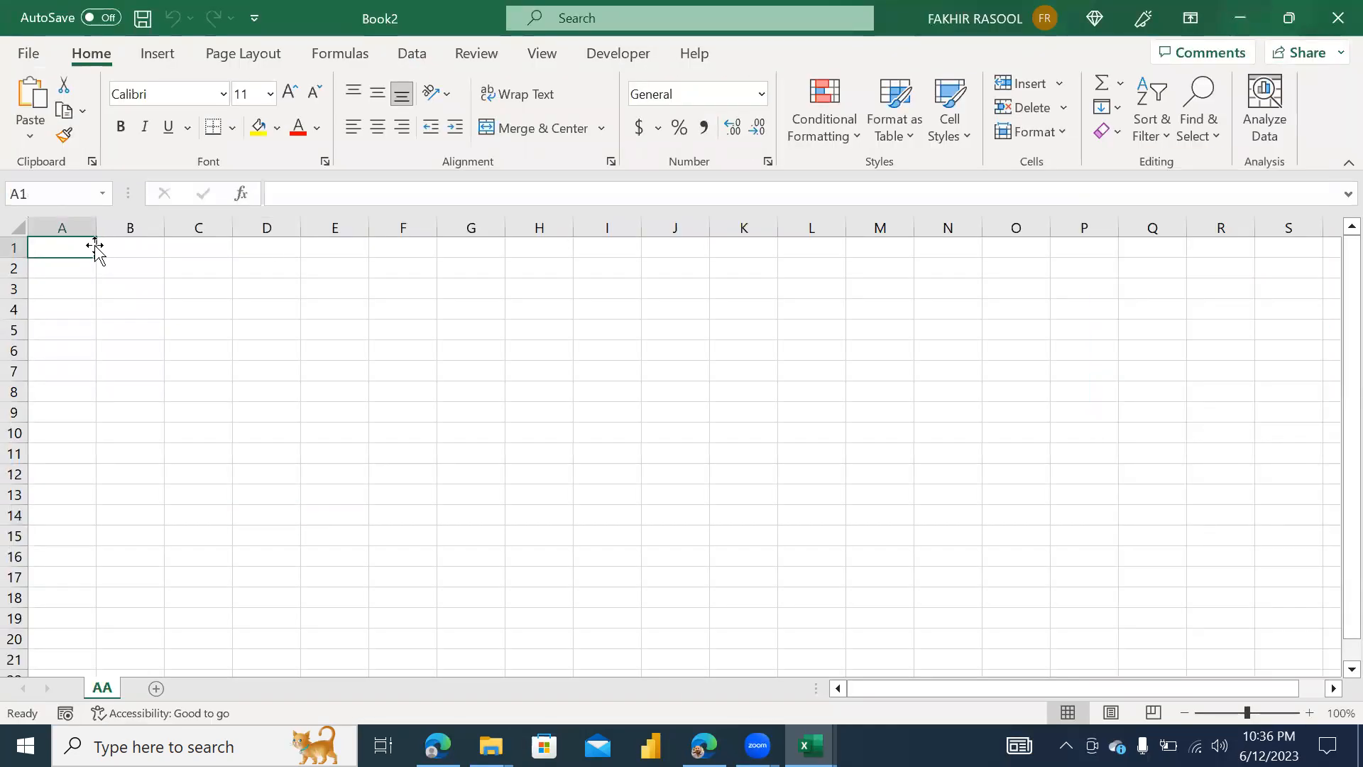
pyautogui.hotkey('alt', 'F11')
pyautogui.click(273, 74)
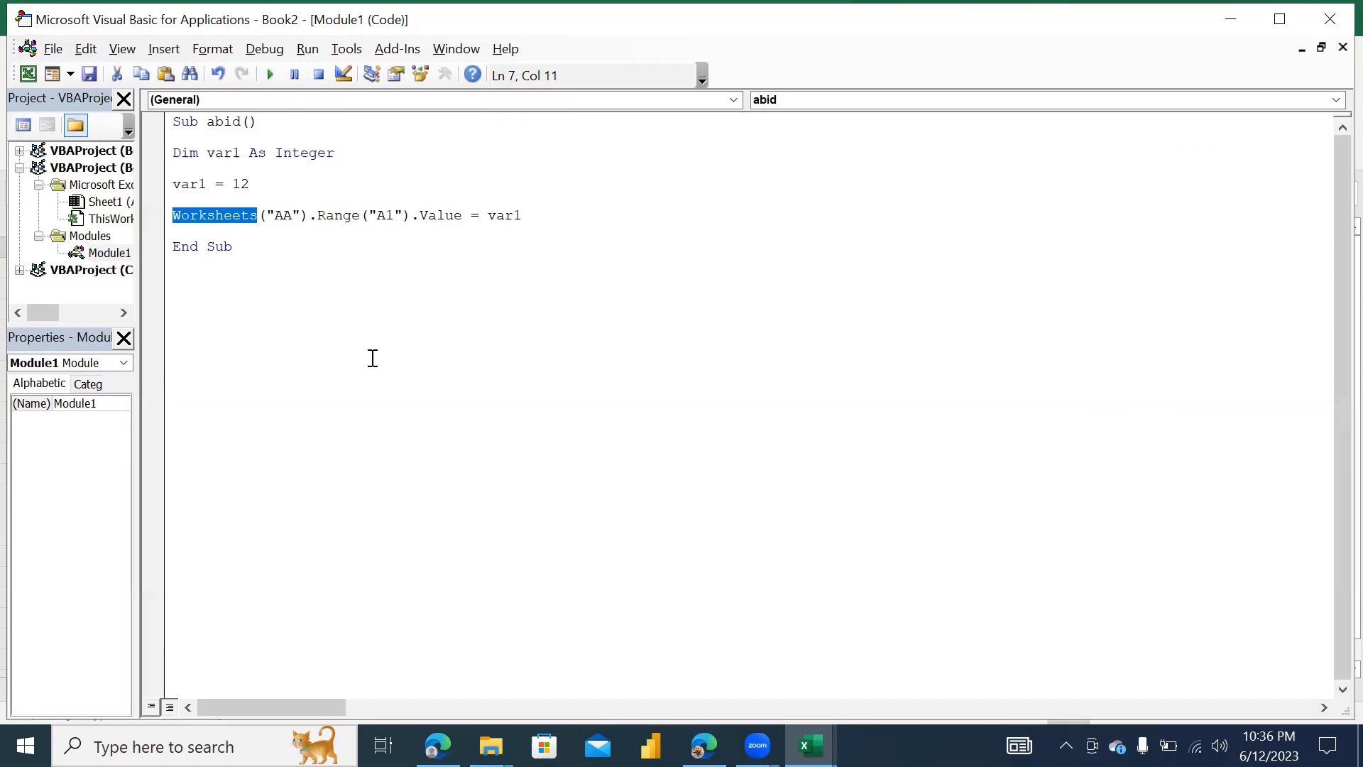
pyautogui.hotkey('alt', 'F11')
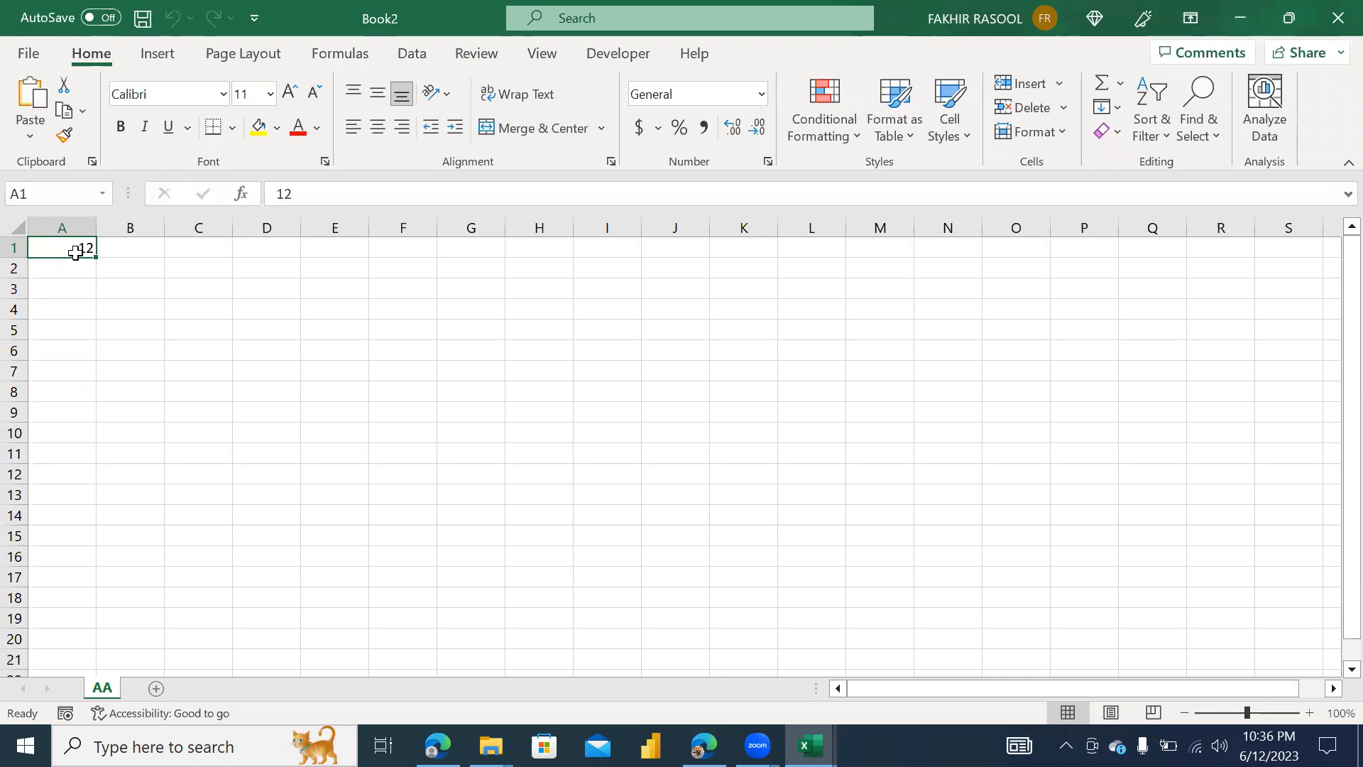
pyautogui.click(244, 249)
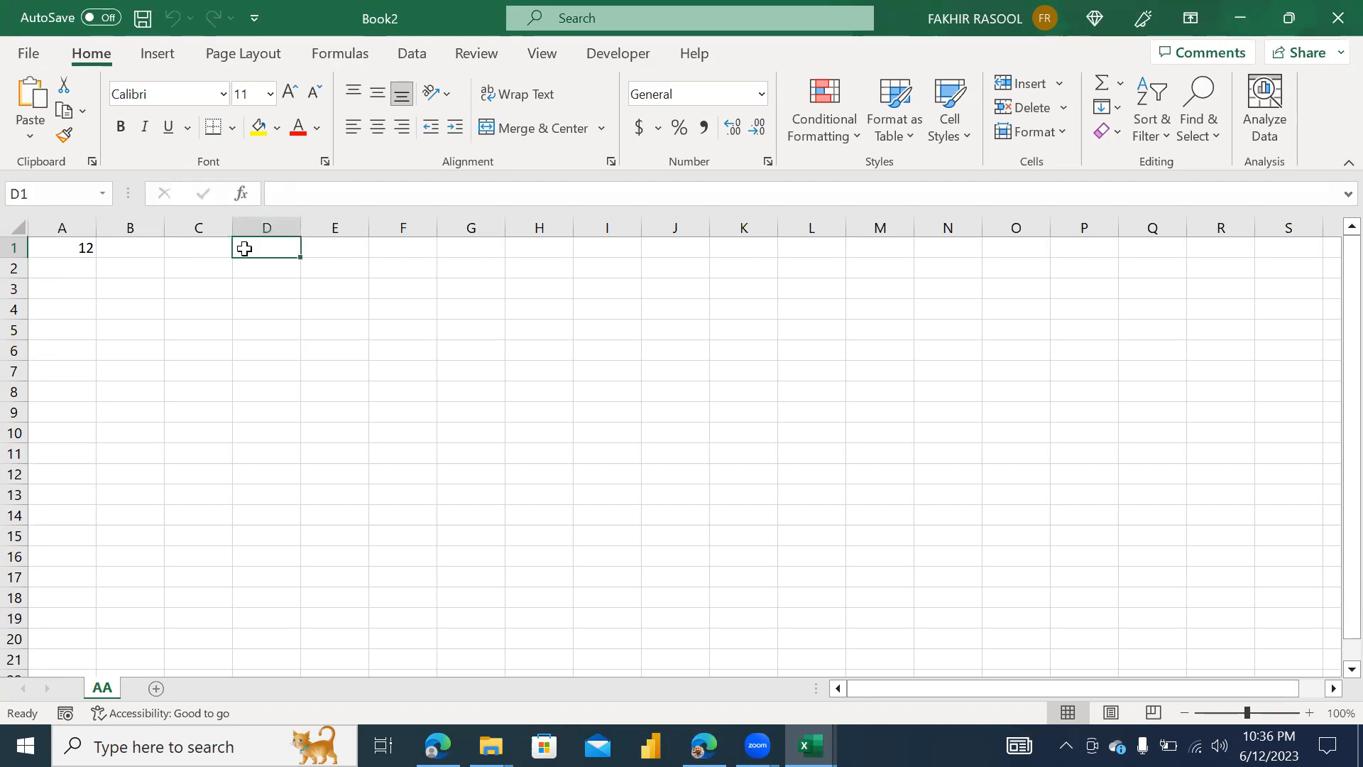
# Add the assignment var1 = 40 below the Worksheets statement in the procedure
pyautogui.hotkey('alt', 'F11')
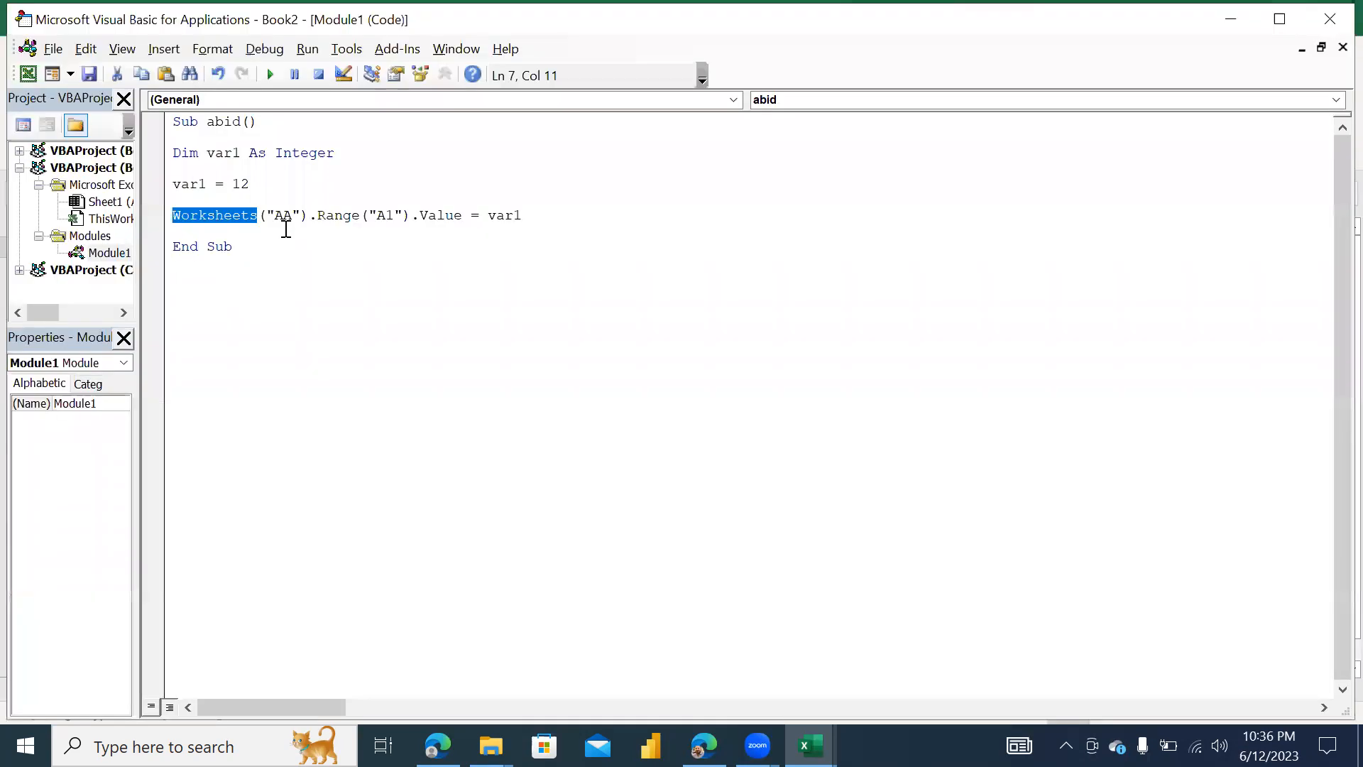
pyautogui.click(240, 236)
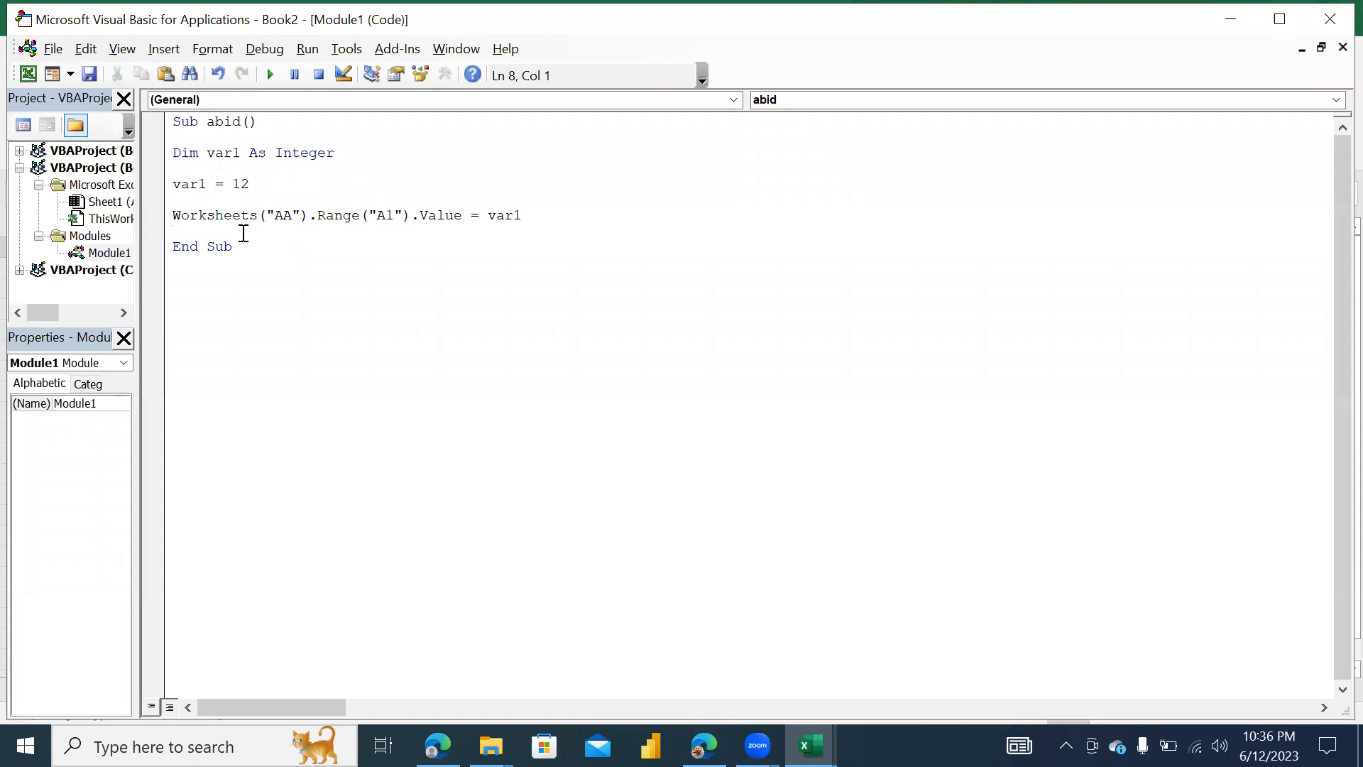
pyautogui.press('Return')
pyautogui.write('var1 = 40')
pyautogui.press('Return')
# Copy the Worksheets statement that writes var1 and paste it below the var1 = 40 assignment
pyautogui.press('Up')
pyautogui.press('Up')
pyautogui.press('Up')
pyautogui.hotkey('shift', 'Down')
pyautogui.hotkey('ctrl', 'c')
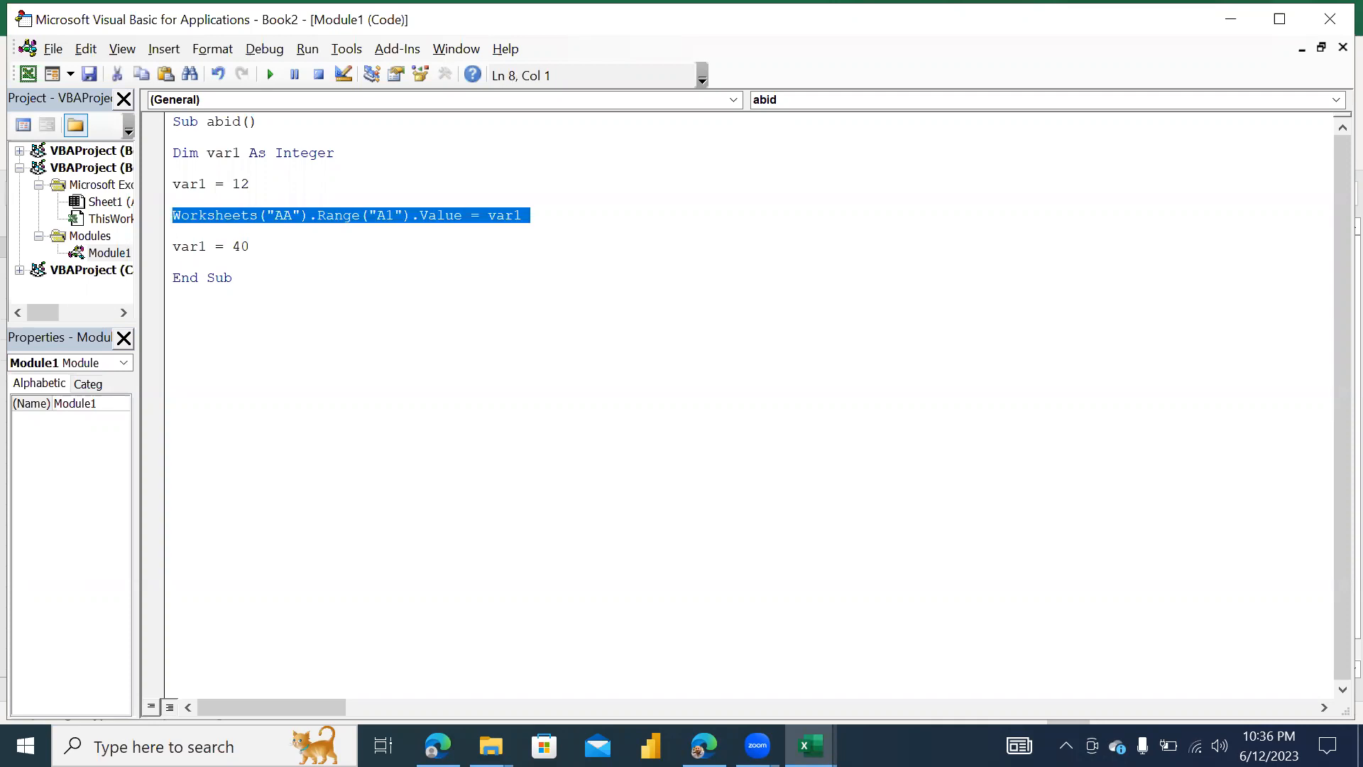
pyautogui.press('Down')
pyautogui.press('Down')
pyautogui.press('Return')
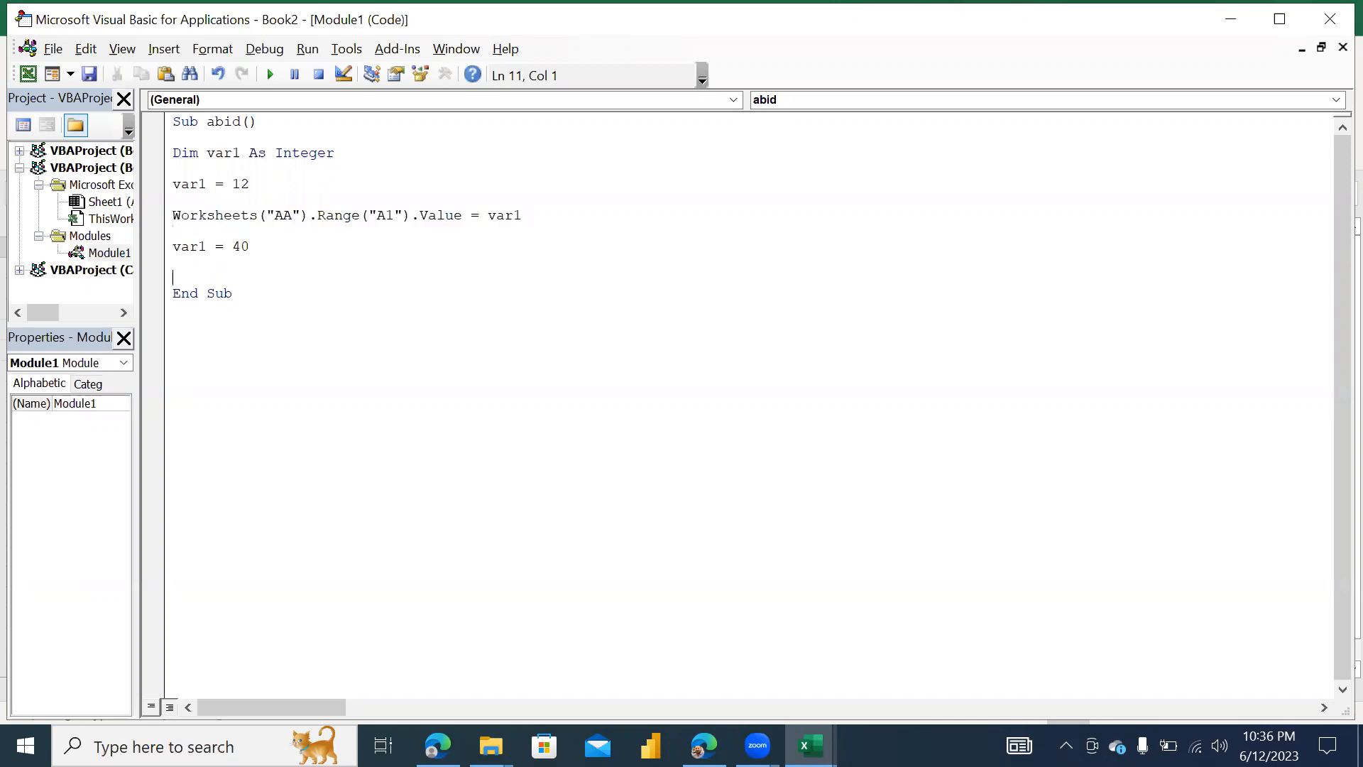
pyautogui.hotkey('ctrl', 'v')
pyautogui.press('Return')
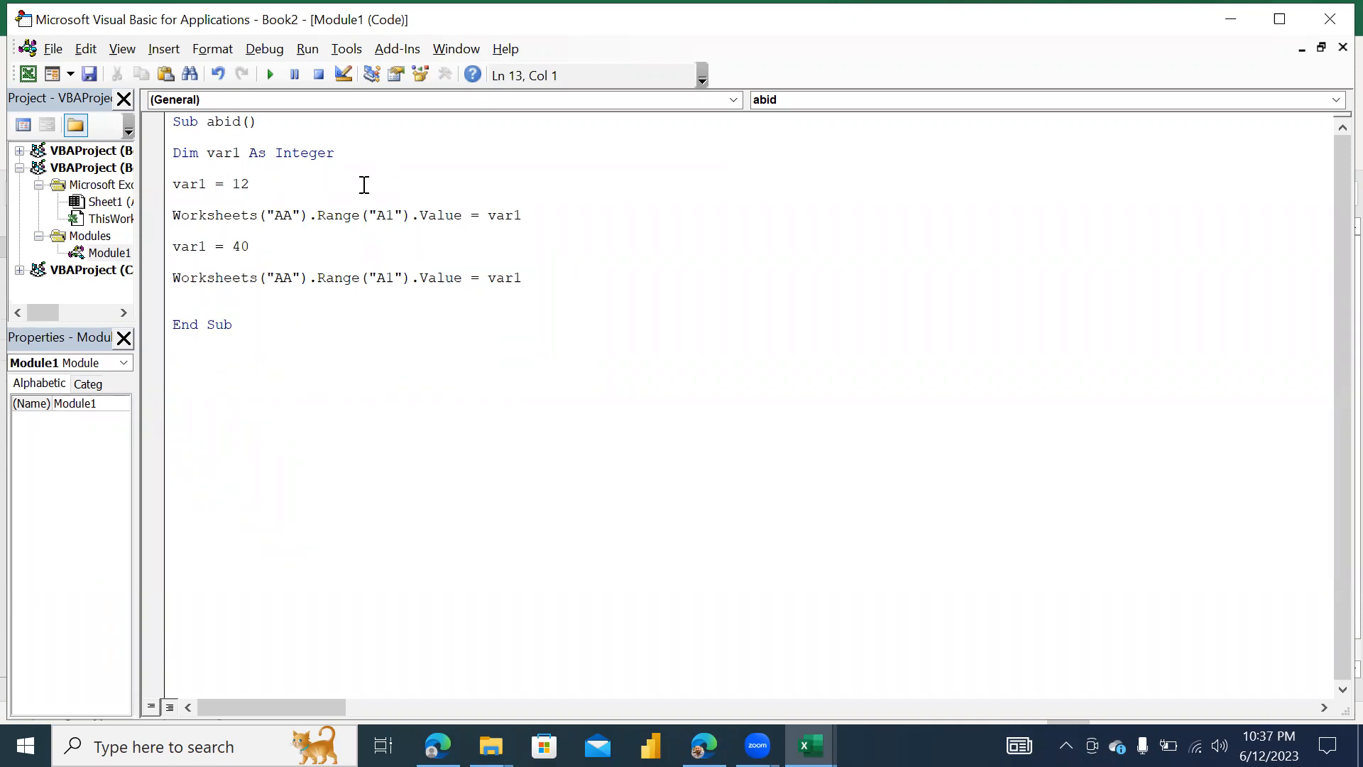
# Change the target cell in the second Worksheets statement to B1
pyautogui.click(386, 279)
pyautogui.press('BackSpace')
pyautogui.write('B')
pyautogui.press('Down')
# Review both assigned values and target cells in the code, run the procedure, and check cells A1 and B1 of sheet AA
pyautogui.doubleClick(241, 185)
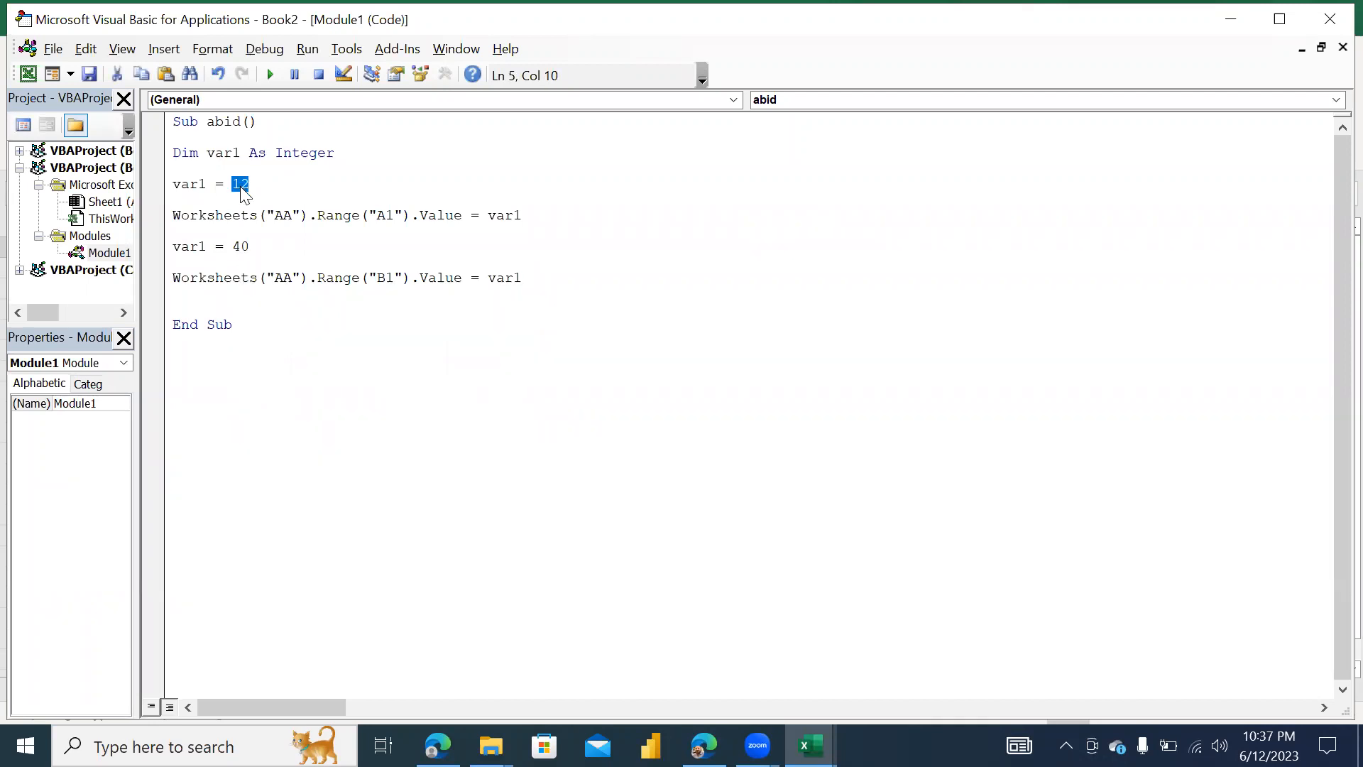
pyautogui.doubleClick(384, 215)
pyautogui.doubleClick(240, 247)
pyautogui.doubleClick(384, 278)
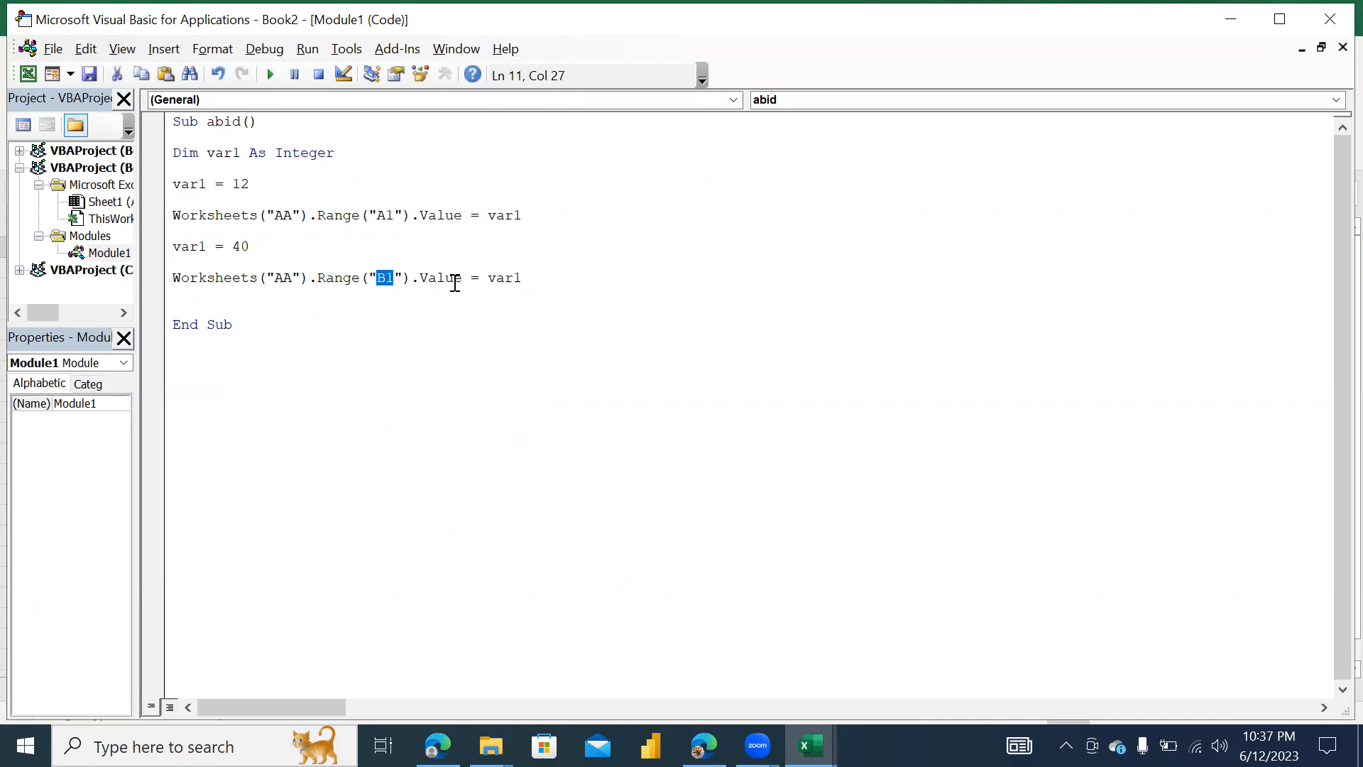
pyautogui.hotkey('alt', 'F11')
pyautogui.click(61, 246)
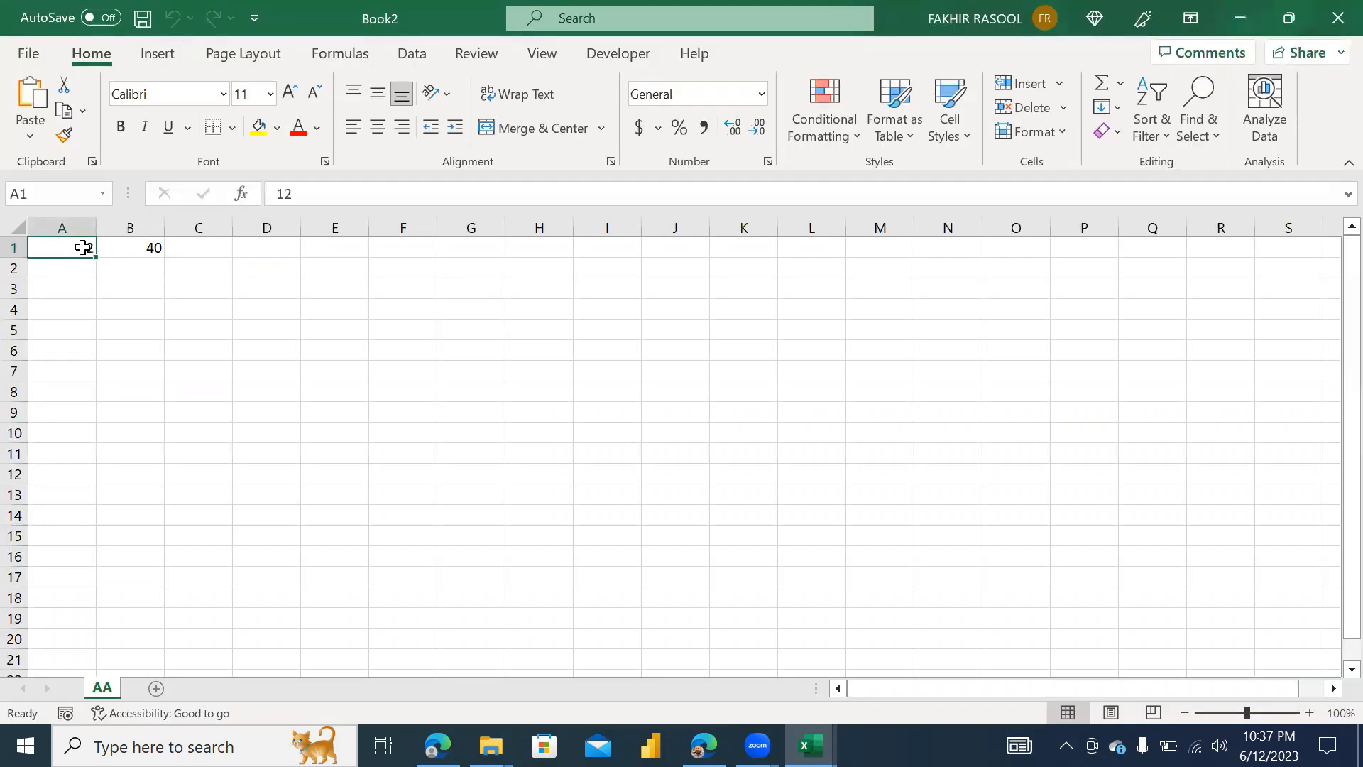
pyautogui.click(131, 244)
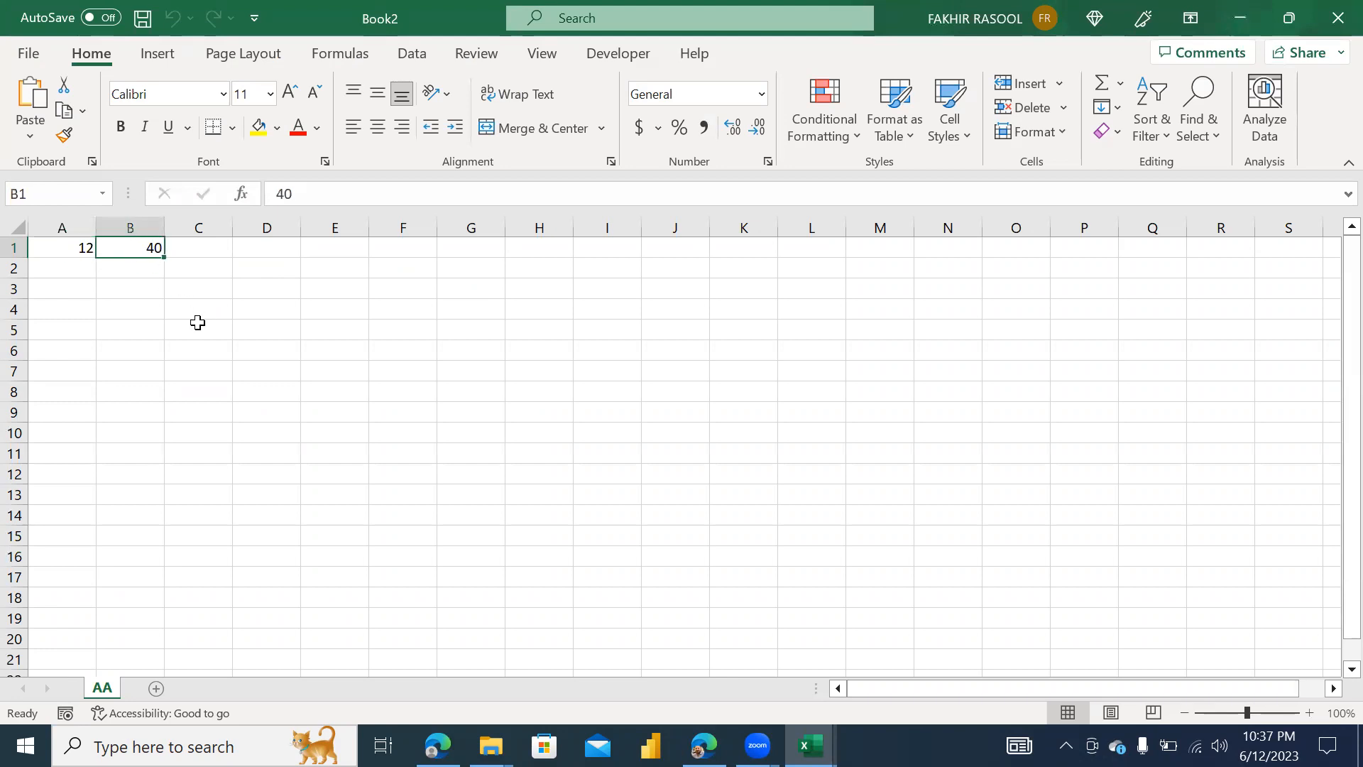
# Set the second Worksheets statement's target cell back to A1 and clear cells A1 and B1 on sheet AA
pyautogui.hotkey('alt', 'F11')
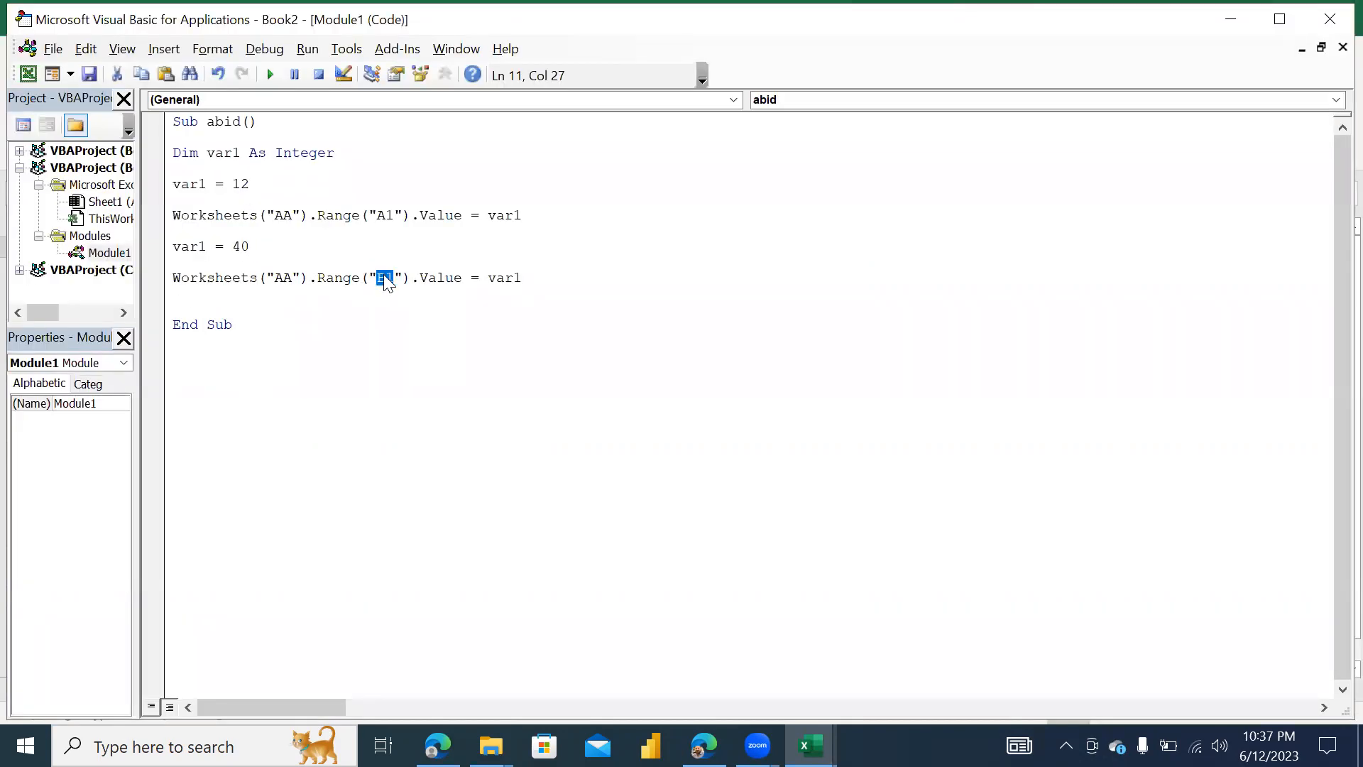
pyautogui.write('A1')
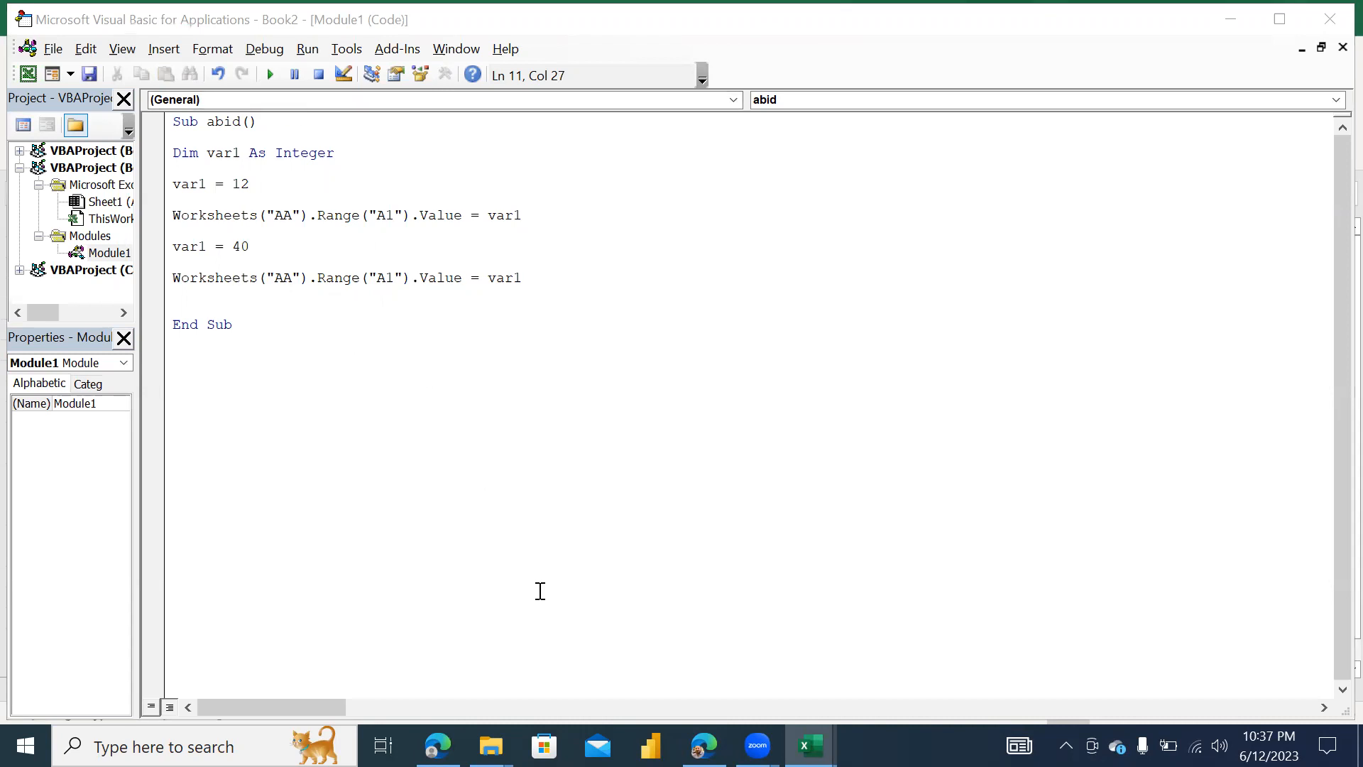
pyautogui.hotkey('alt', 'Tab')
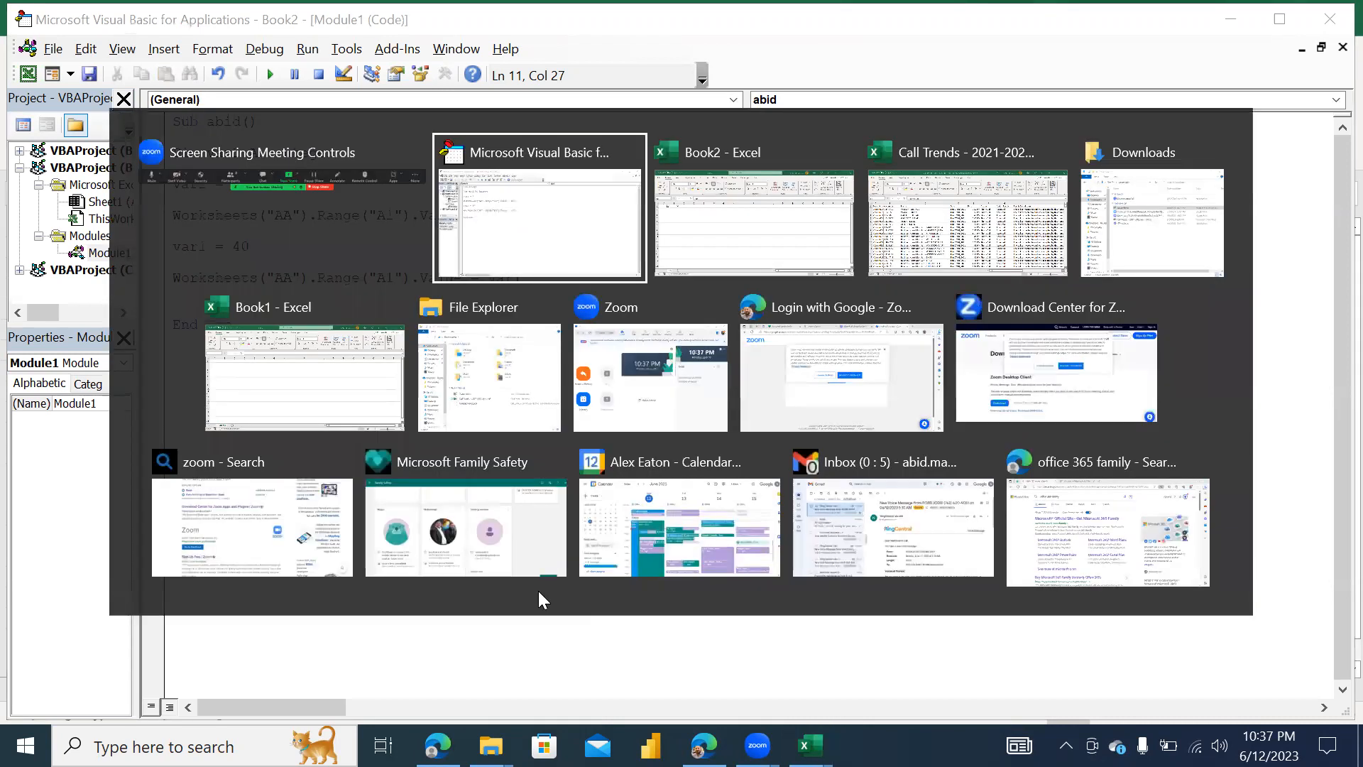
pyautogui.hotkey('alt', 'Tab')
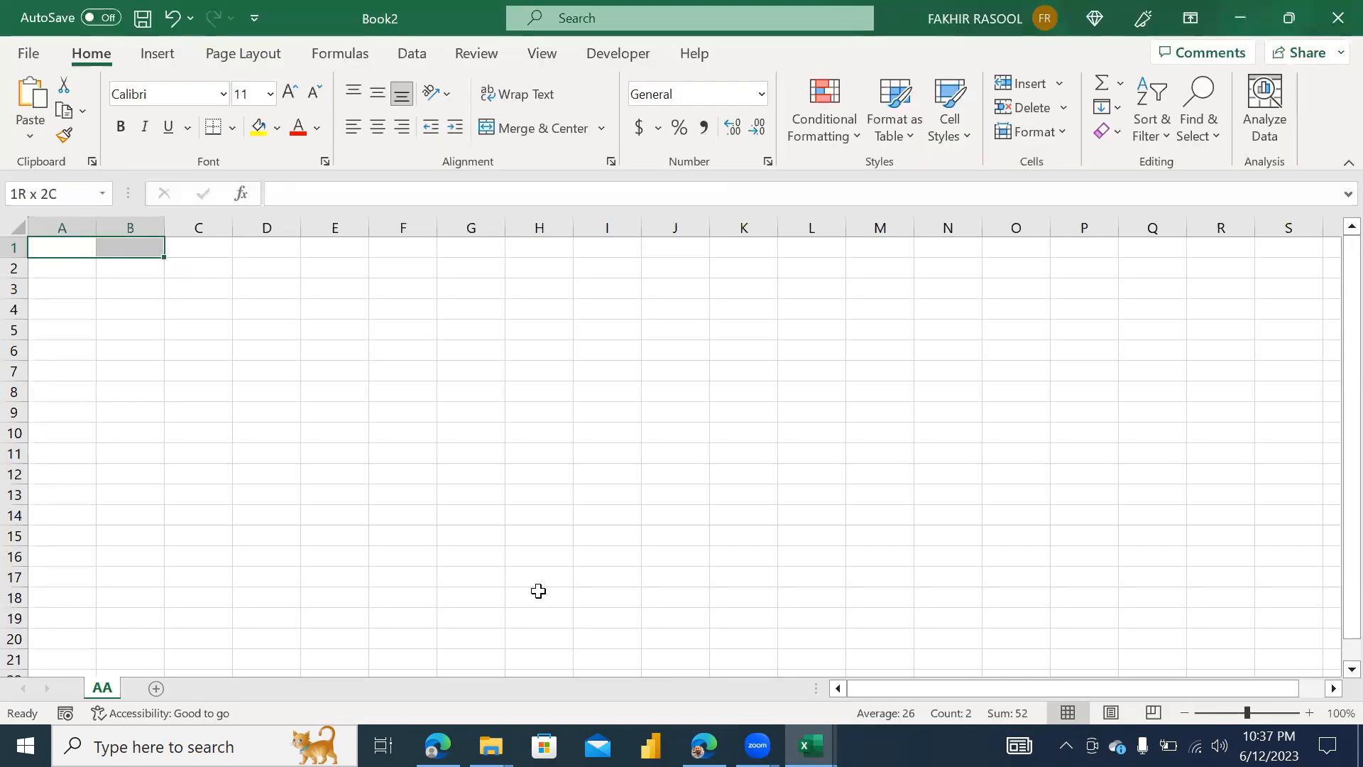
pyautogui.hotkey('alt', 'Tab')
pyautogui.hotkey('alt', 'Tab')
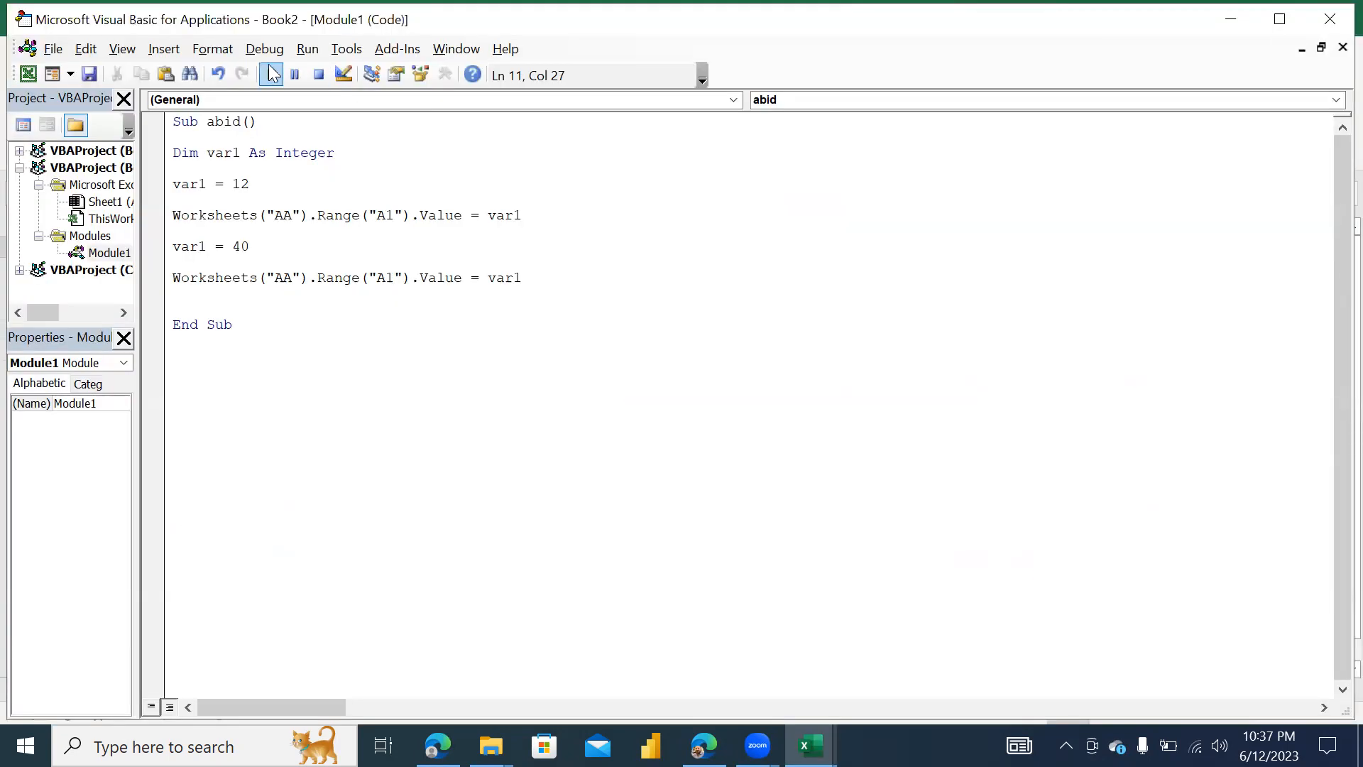
# Rerun the procedure with both statements writing to A1 and inspect cell A1 of sheet AA
pyautogui.click(272, 75)
pyautogui.hotkey('alt', 'Tab')
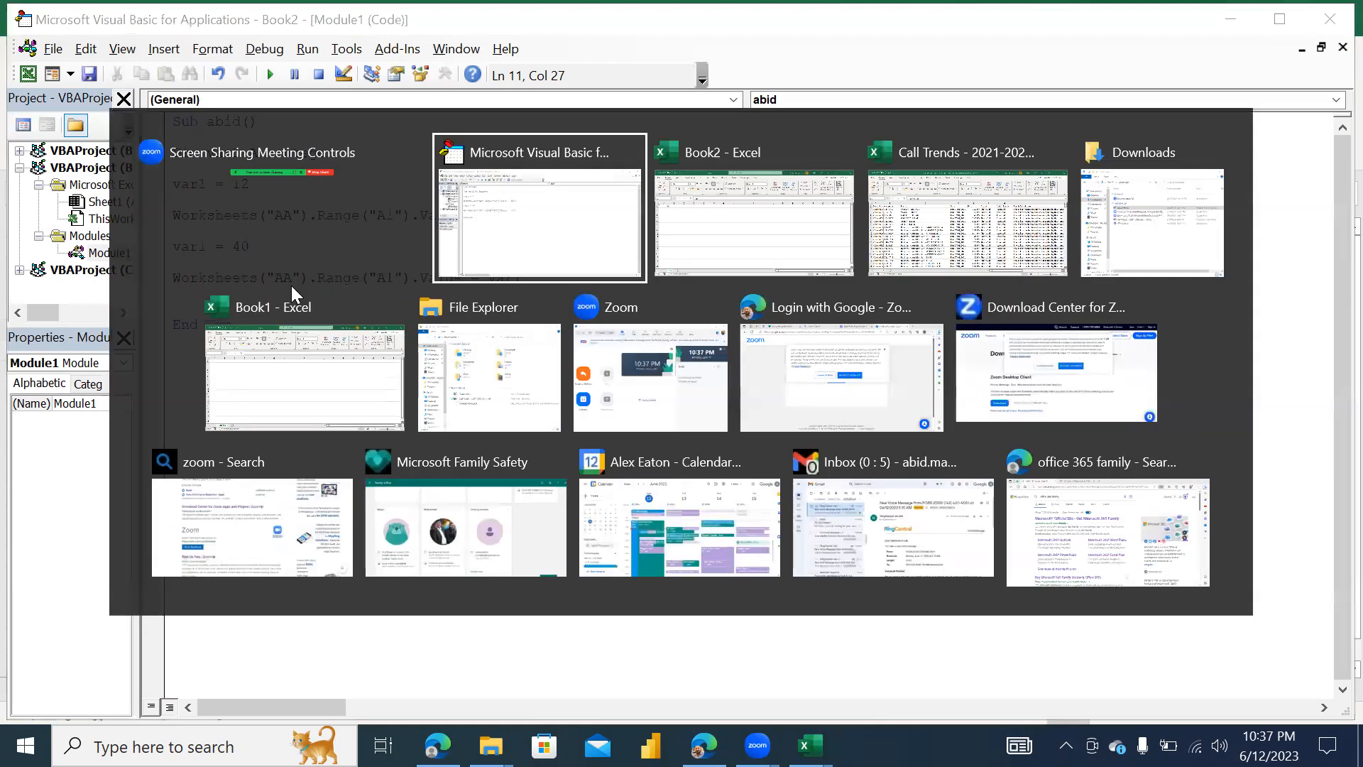
pyautogui.moveTo(71, 247); pyautogui.dragTo(130, 247)
pyautogui.click(84, 248)
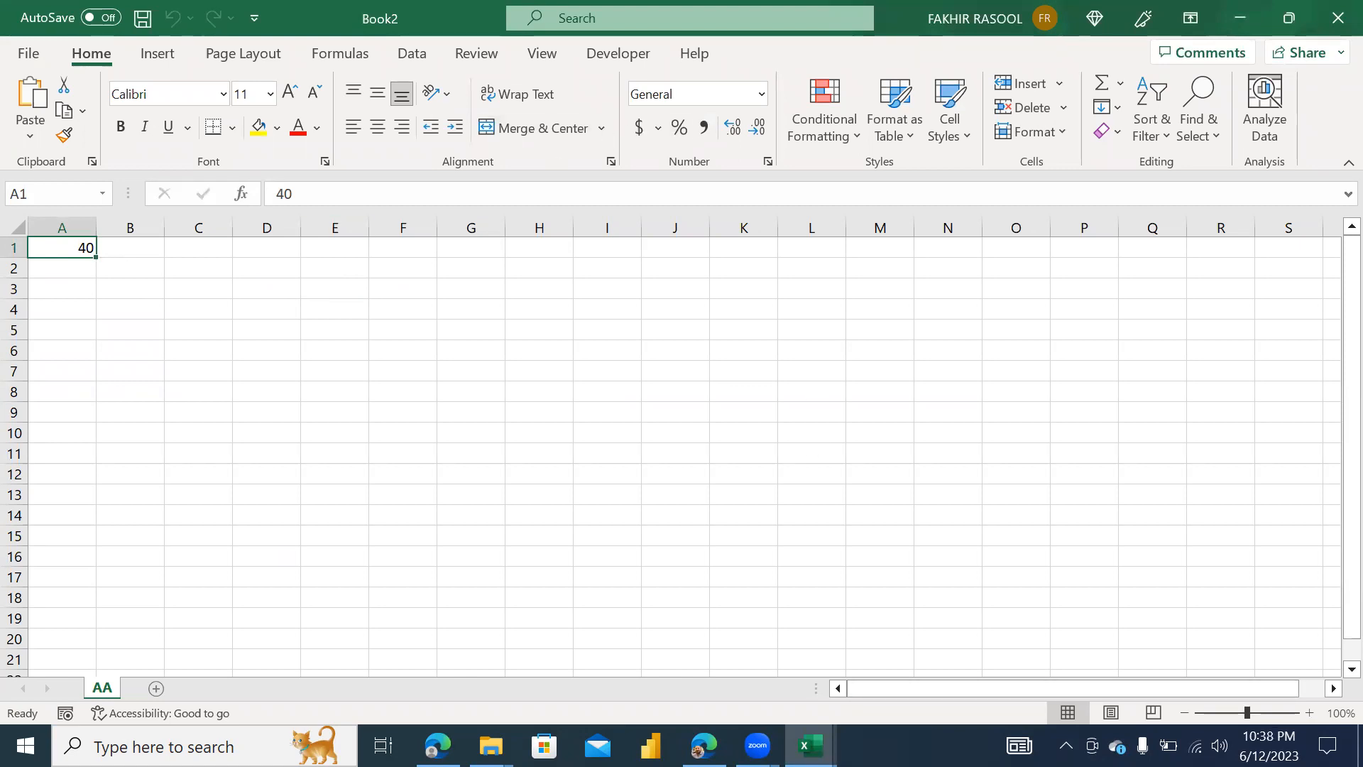
# Return to the Visual Basic editor and declare var2 As Integer directly below the var1 declaration
pyautogui.moveTo(810, 745)
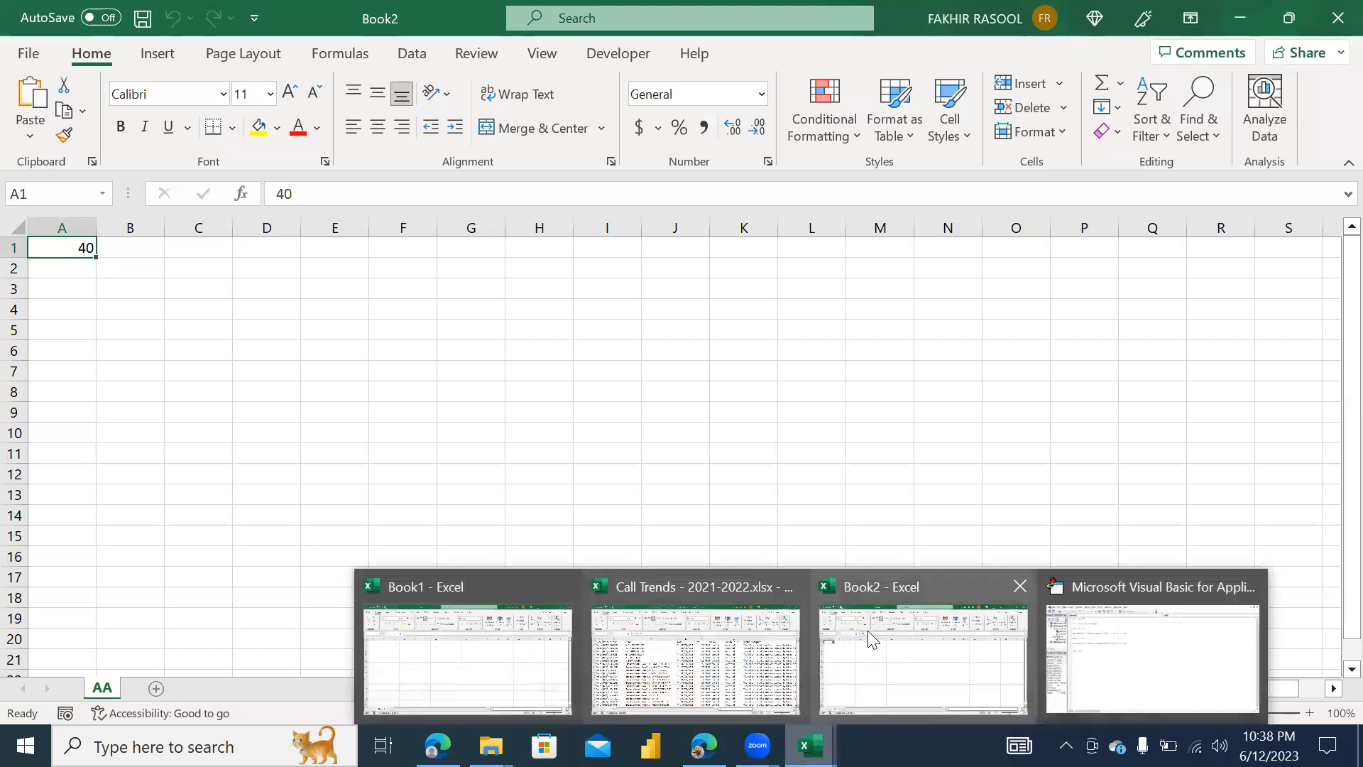
pyautogui.click(1138, 651)
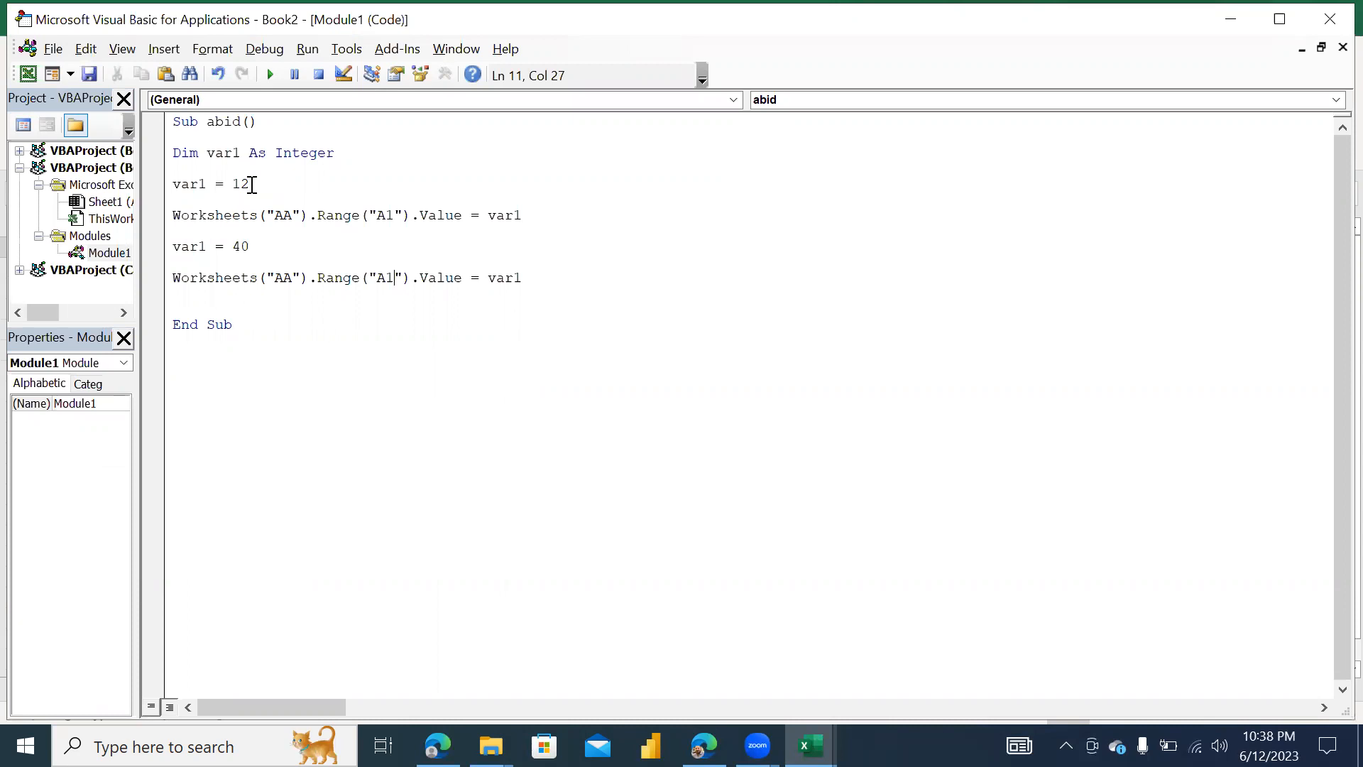
pyautogui.click(334, 153)
pyautogui.press('Return')
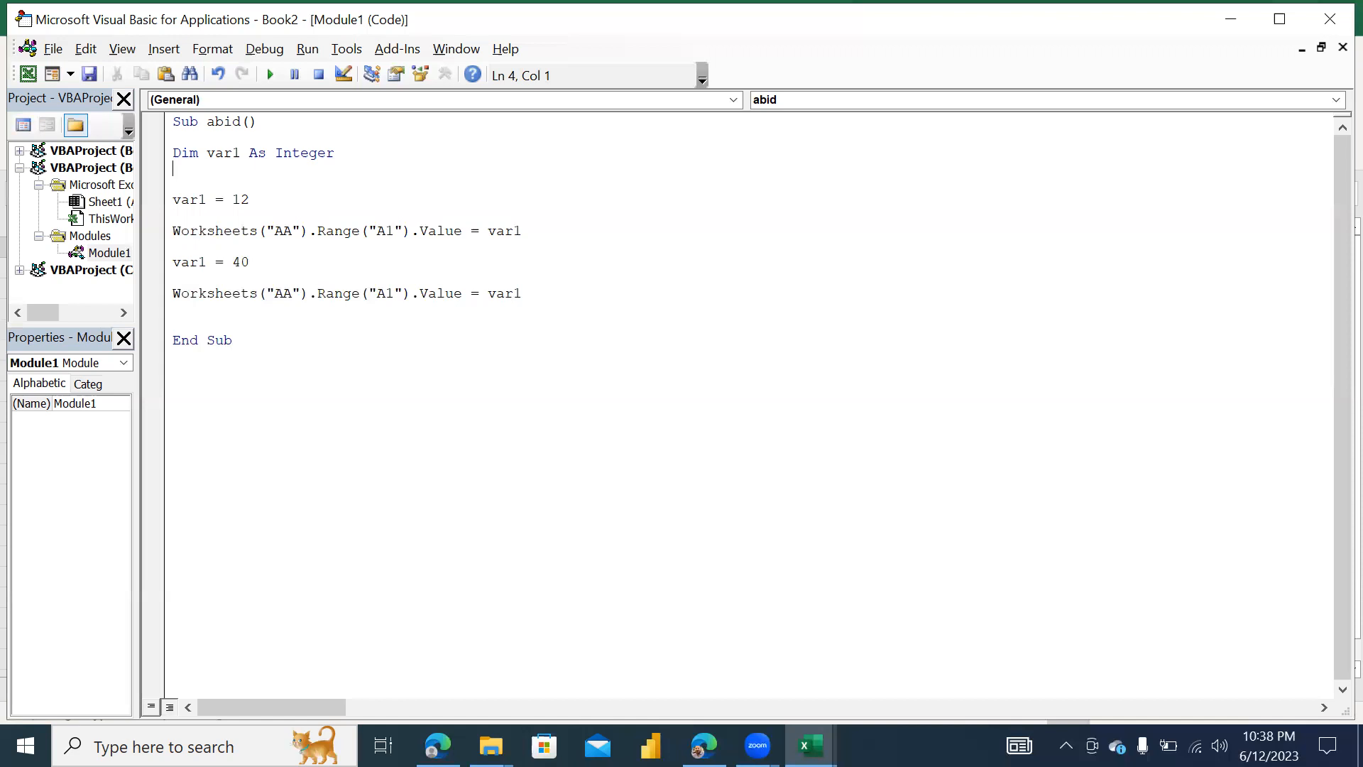
pyautogui.write('dim var2 as in')
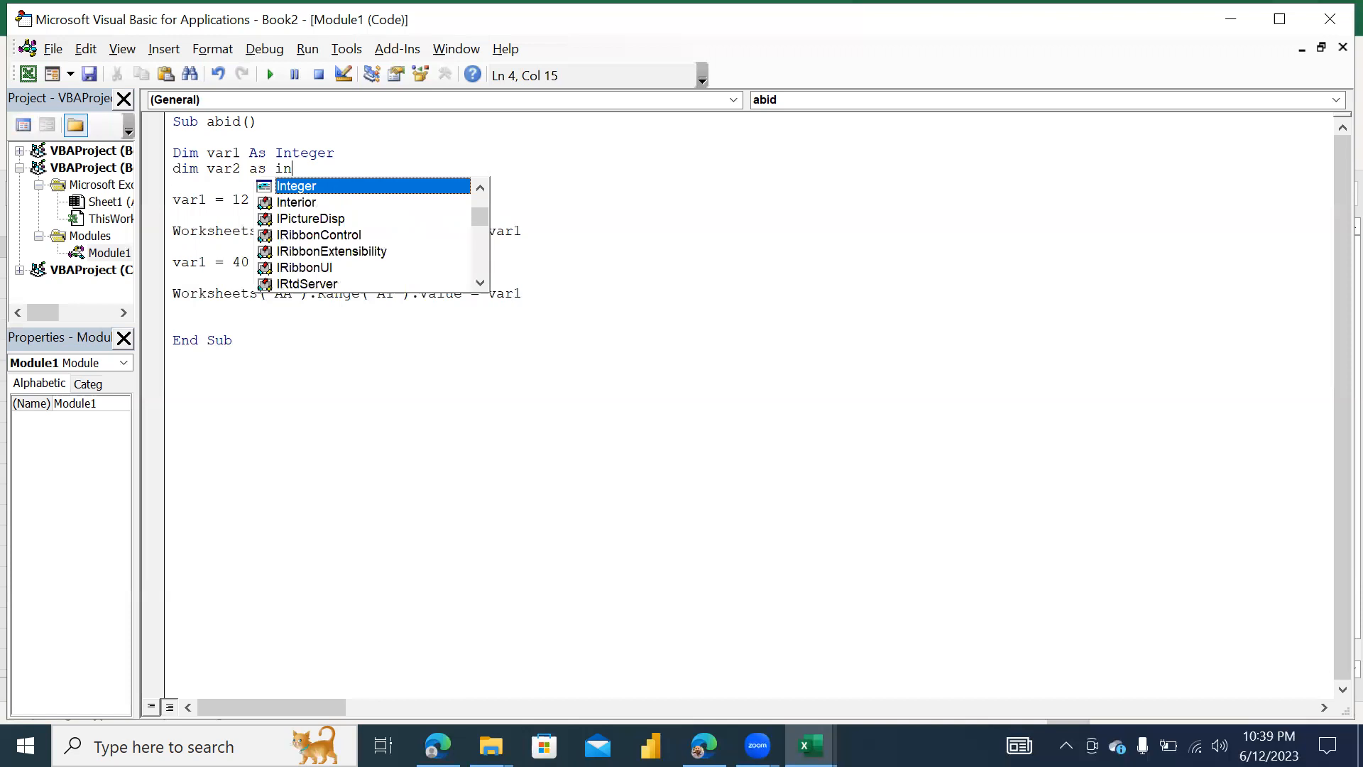
pyautogui.press('Tab')
pyautogui.click(343, 187)
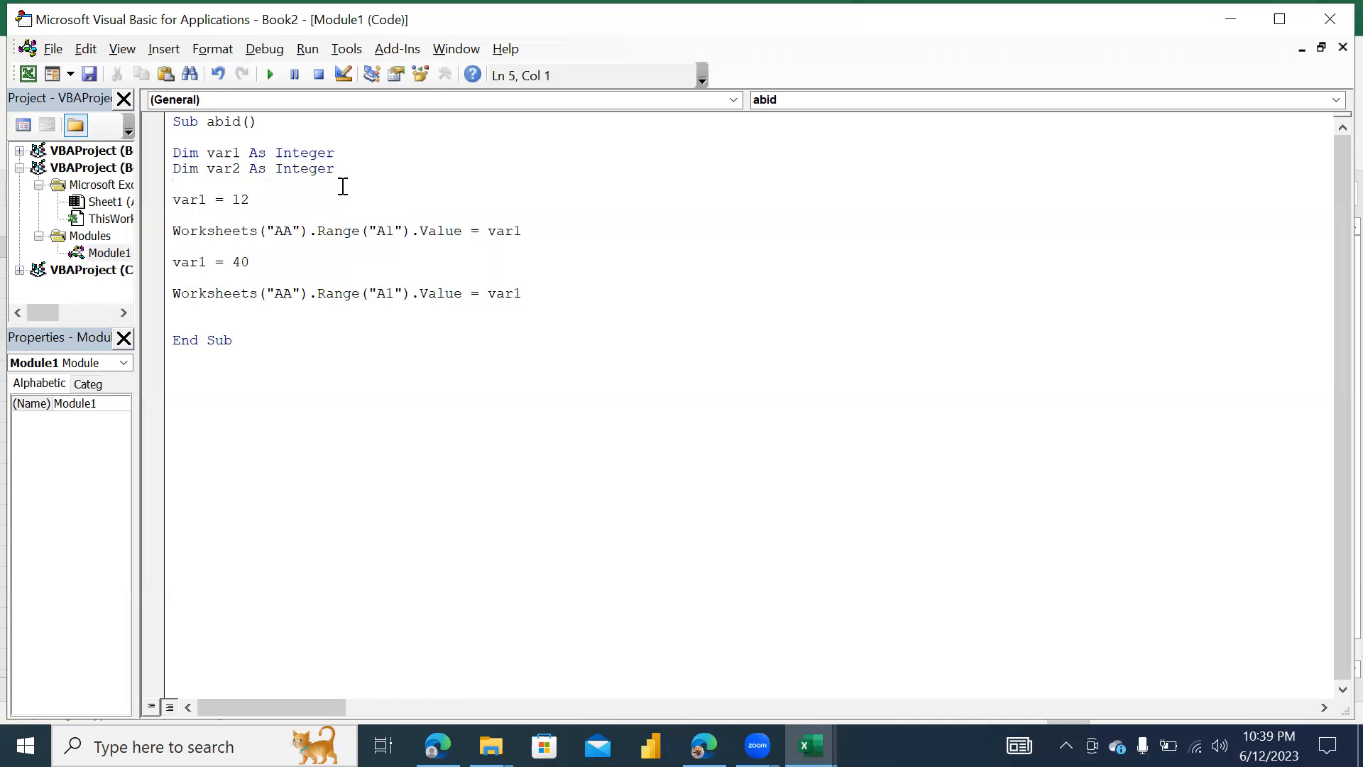
# Change the variable in the second assignment so that it reads var2 = 40
pyautogui.press('Down')
pyautogui.press('End')
pyautogui.press('Down')
pyautogui.press('Down')
pyautogui.press('Down')
pyautogui.press('Down')
pyautogui.press('Left')
pyautogui.press('Left')
pyautogui.press('Left')
pyautogui.press('Left')
pyautogui.press('Left')
pyautogui.press('BackSpace')
pyautogui.write('2')
pyautogui.press('Down')
# Make the second Worksheets statement write var2 to cell A2, and add blank lines below it
pyautogui.click(394, 293)
pyautogui.press('BackSpace')
pyautogui.write('2')
pyautogui.click(526, 293)
pyautogui.press('BackSpace')
pyautogui.write('2')
pyautogui.press('Return')
pyautogui.press('Return')
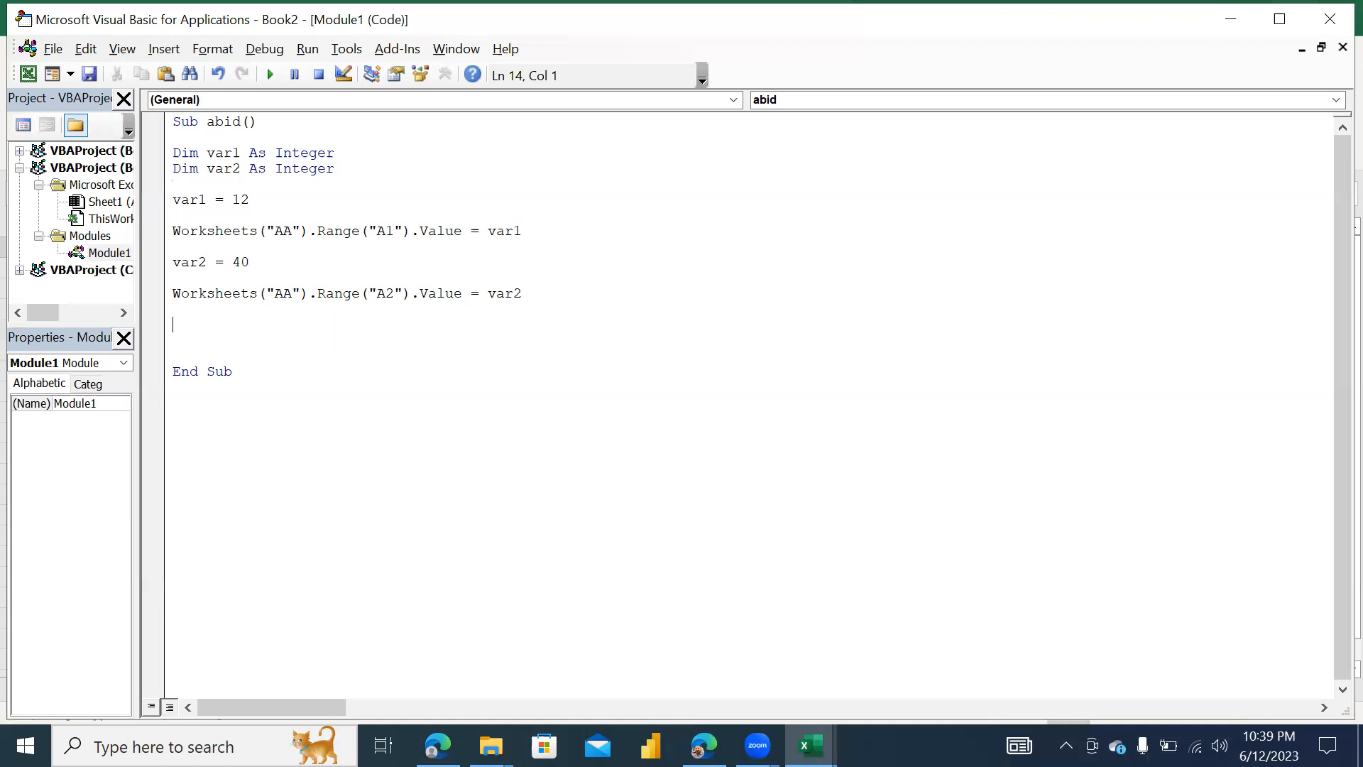
pyautogui.write('dim')
pyautogui.click(334, 184)
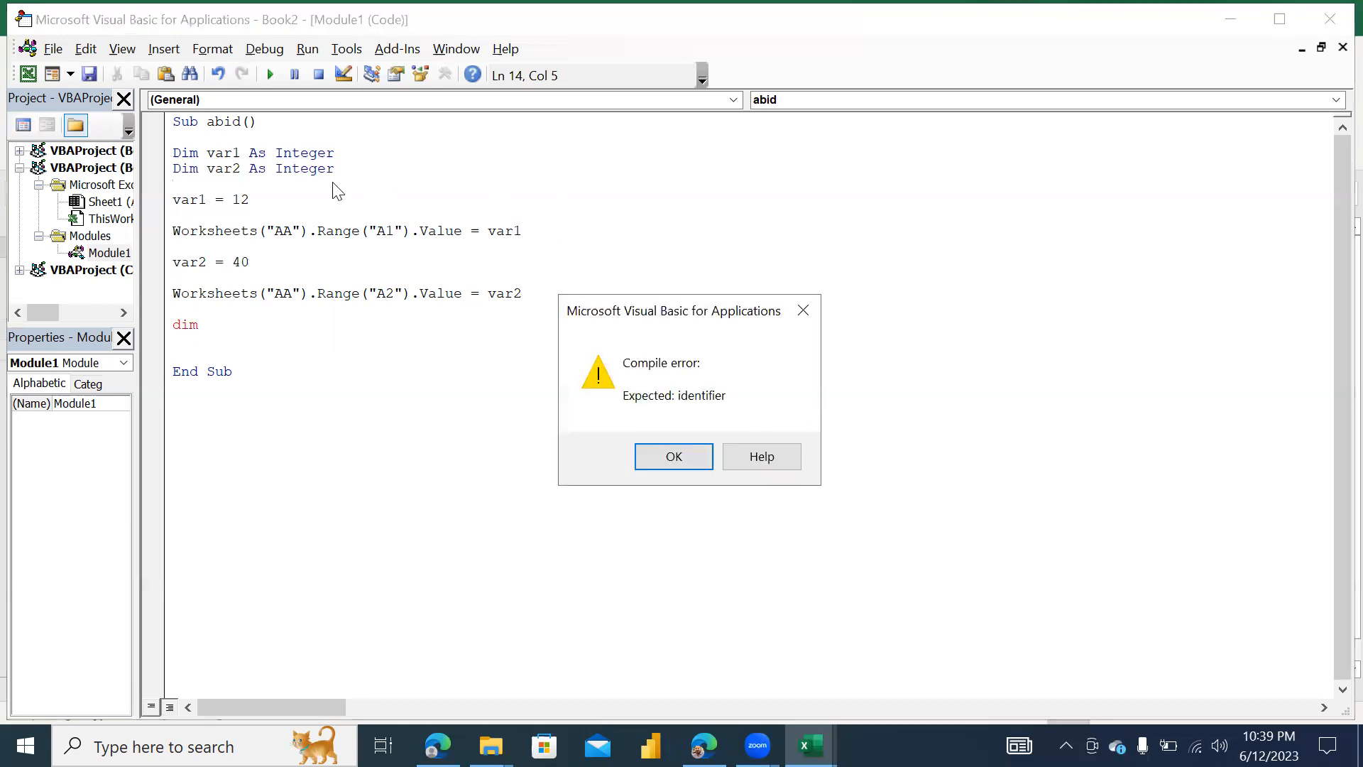
pyautogui.click(692, 461)
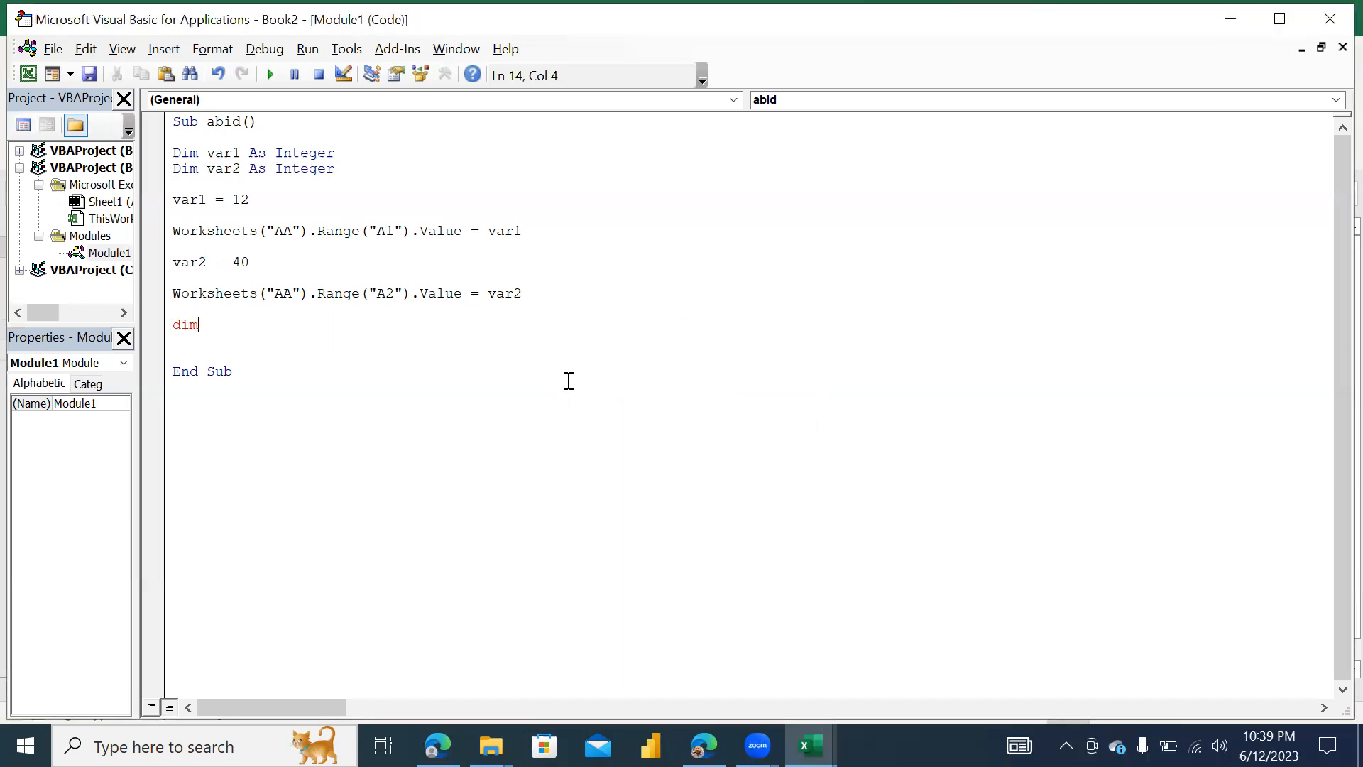
# Declare var3 As Integer directly below the var2 declaration
pyautogui.click(259, 183)
pyautogui.write('dim var3 as int')
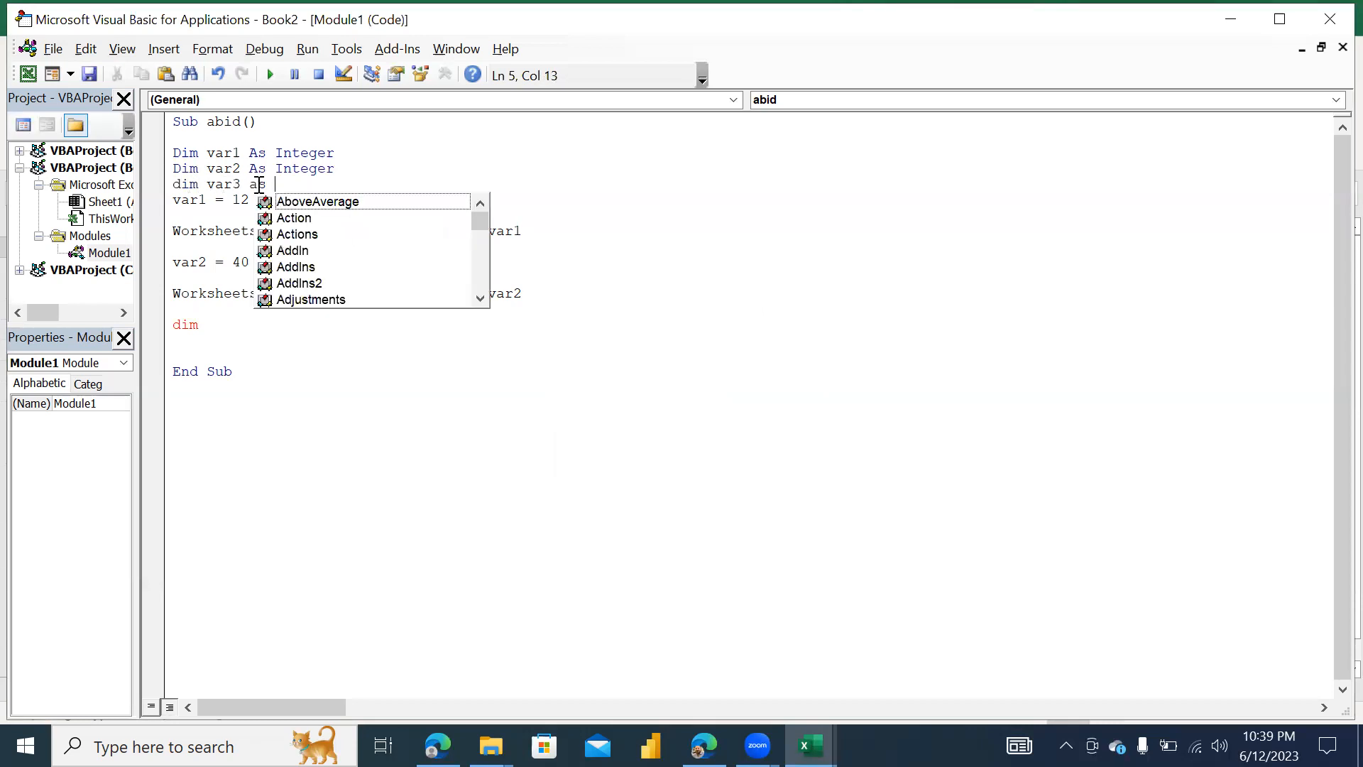
pyautogui.press('Tab')
# Replace the stray dim line with the assignment var3 = var1 * var2 and add blank lines below it
pyautogui.press('Down')
pyautogui.press('Down')
pyautogui.press('Down')
pyautogui.press('Down')
pyautogui.press('Down')
pyautogui.press('Down')
pyautogui.press('Down')
pyautogui.press('Down')
pyautogui.press('Down')
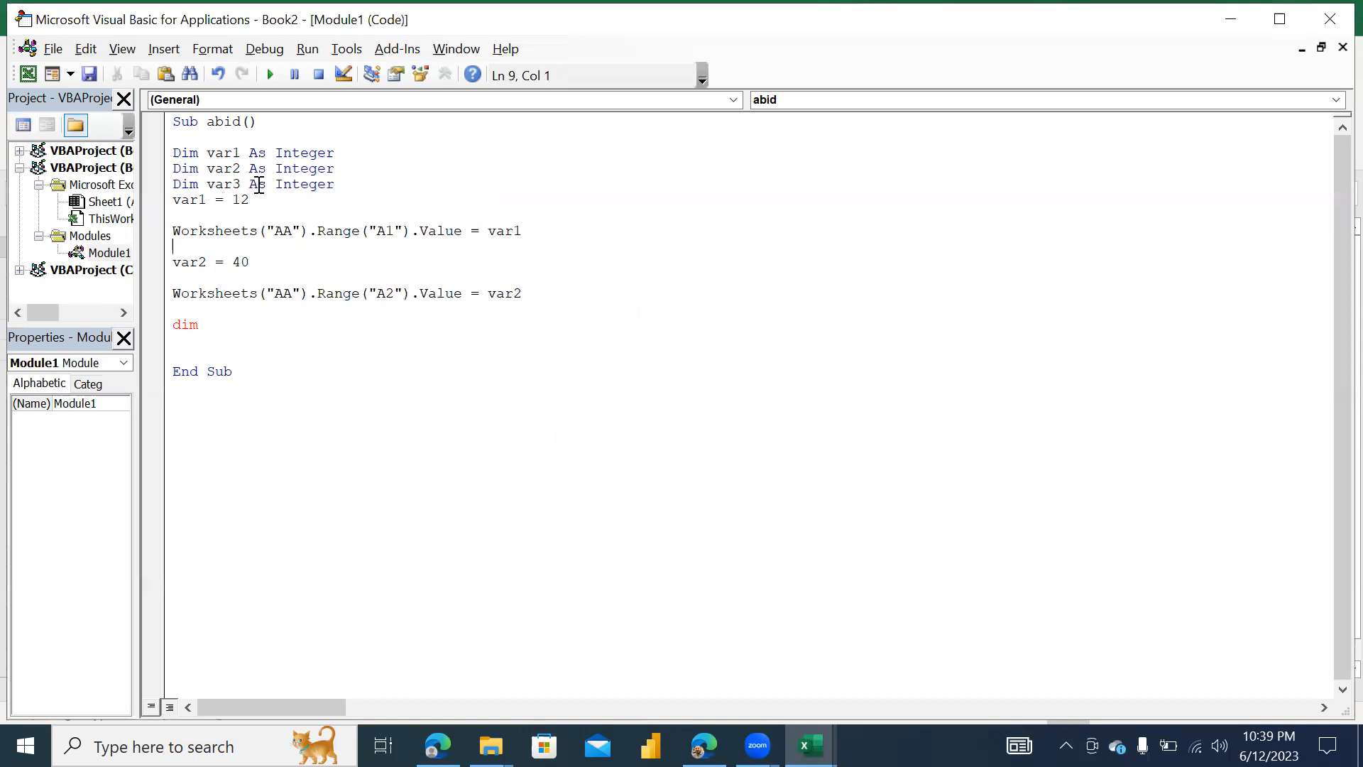
pyautogui.hotkey('shift', 'Left')
pyautogui.hotkey('shift', 'Left')
pyautogui.hotkey('shift', 'Left')
pyautogui.press('Delete')
pyautogui.write('var3 = var1 * var2')
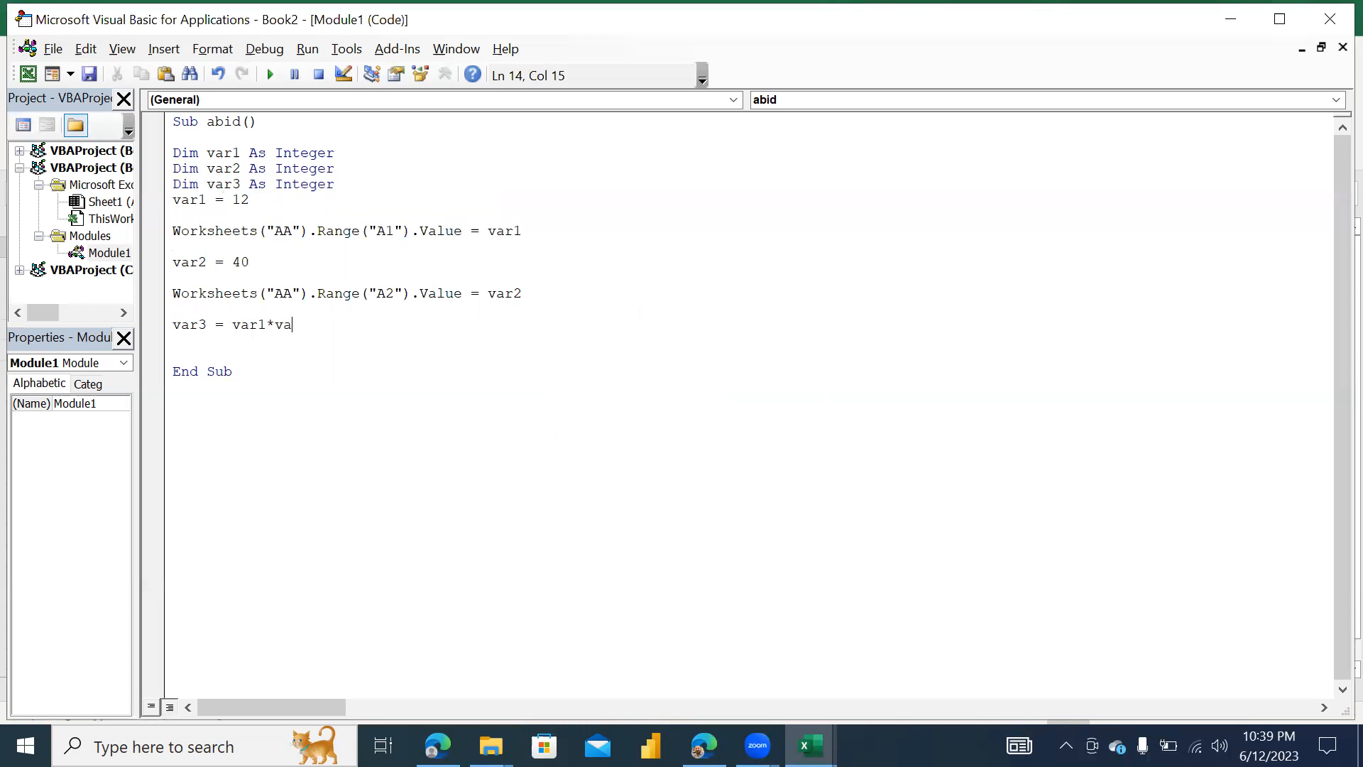
pyautogui.press('Return')
pyautogui.press('Up')
pyautogui.press('Down')
pyautogui.press('Return')
# Copy the Worksheets statement that writes var2 to A2 and paste it below the var3 assignment
pyautogui.press('Up')
pyautogui.press('Up')
pyautogui.press('Up')
pyautogui.hotkey('shift', 'Up')
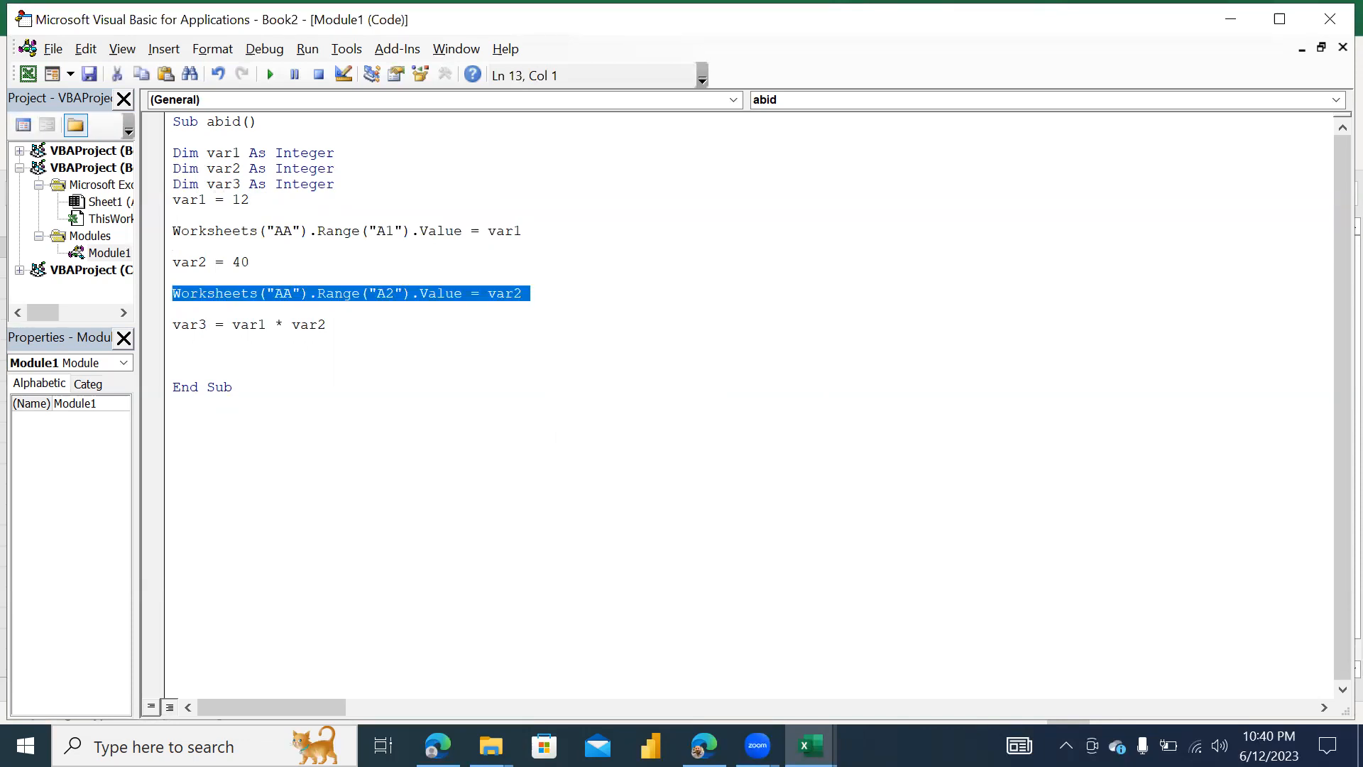
pyautogui.hotkey('ctrl', 'c')
pyautogui.press('Down')
pyautogui.press('Down')
pyautogui.press('Down')
pyautogui.hotkey('ctrl', 'v')
# Edit the pasted Worksheets statement so that it writes var3 to cell A3
pyautogui.click(522, 356)
pyautogui.press('Left')
pyautogui.press('Right')
pyautogui.press('BackSpace')
pyautogui.write('3')
pyautogui.press('Left')
pyautogui.press('Left')
pyautogui.press('Left')
pyautogui.press('Left')
pyautogui.press('Left')
pyautogui.press('Left')
pyautogui.press('Left')
pyautogui.press('Left')
pyautogui.press('Left')
pyautogui.press('Left')
pyautogui.press('Left')
pyautogui.press('Left')
pyautogui.press('Left')
pyautogui.press('Left')
pyautogui.press('Left')
pyautogui.press('BackSpace')
pyautogui.write('3')
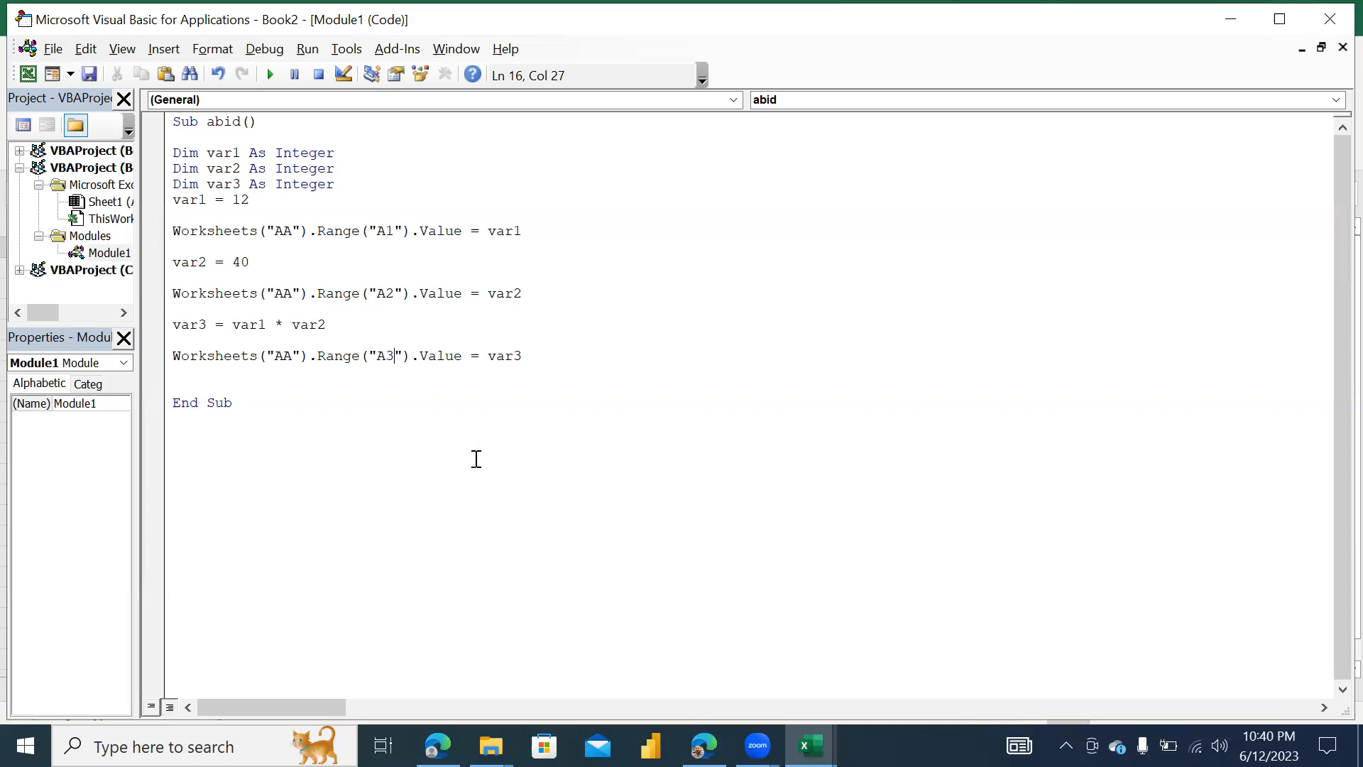
# Switch to the Book2 workbook and insert a form control button across about H3:I5, assigned to the abid macro
pyautogui.moveTo(809, 745)
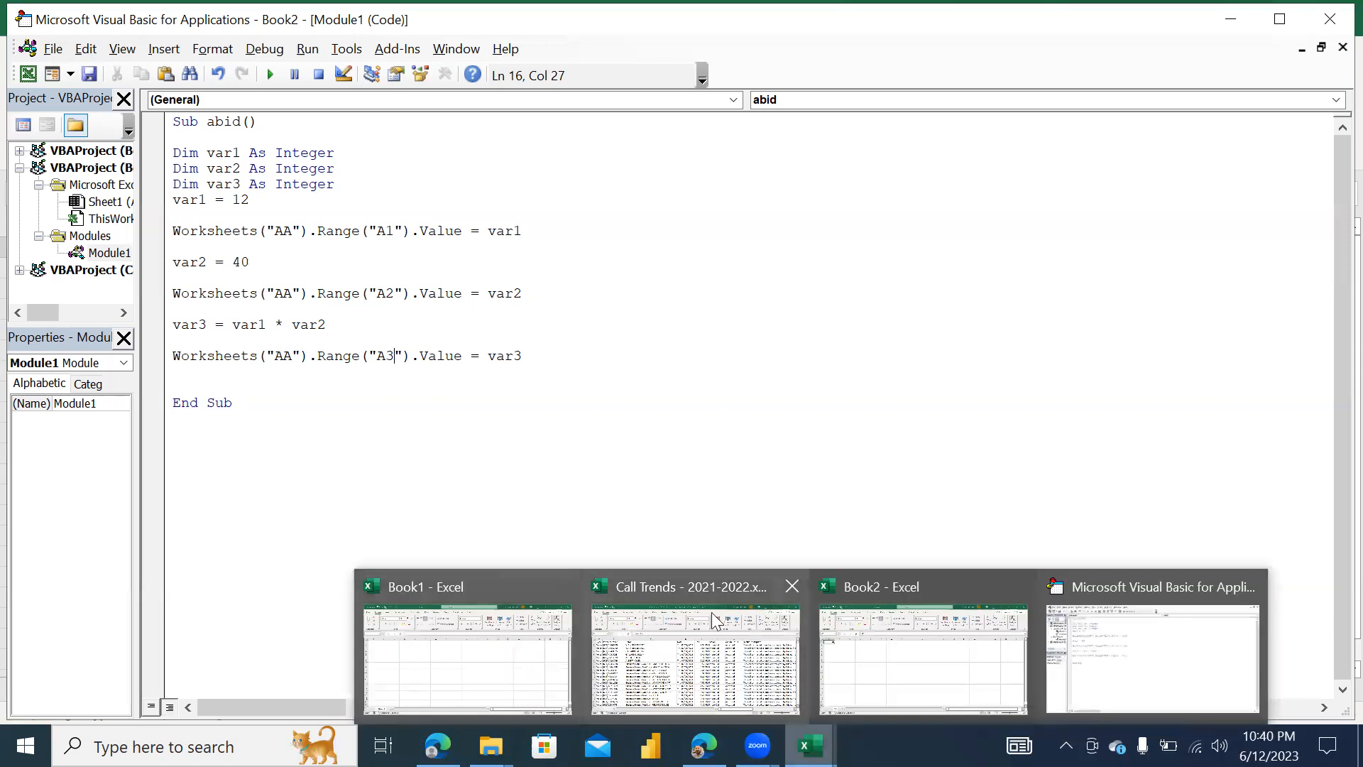
pyautogui.click(885, 646)
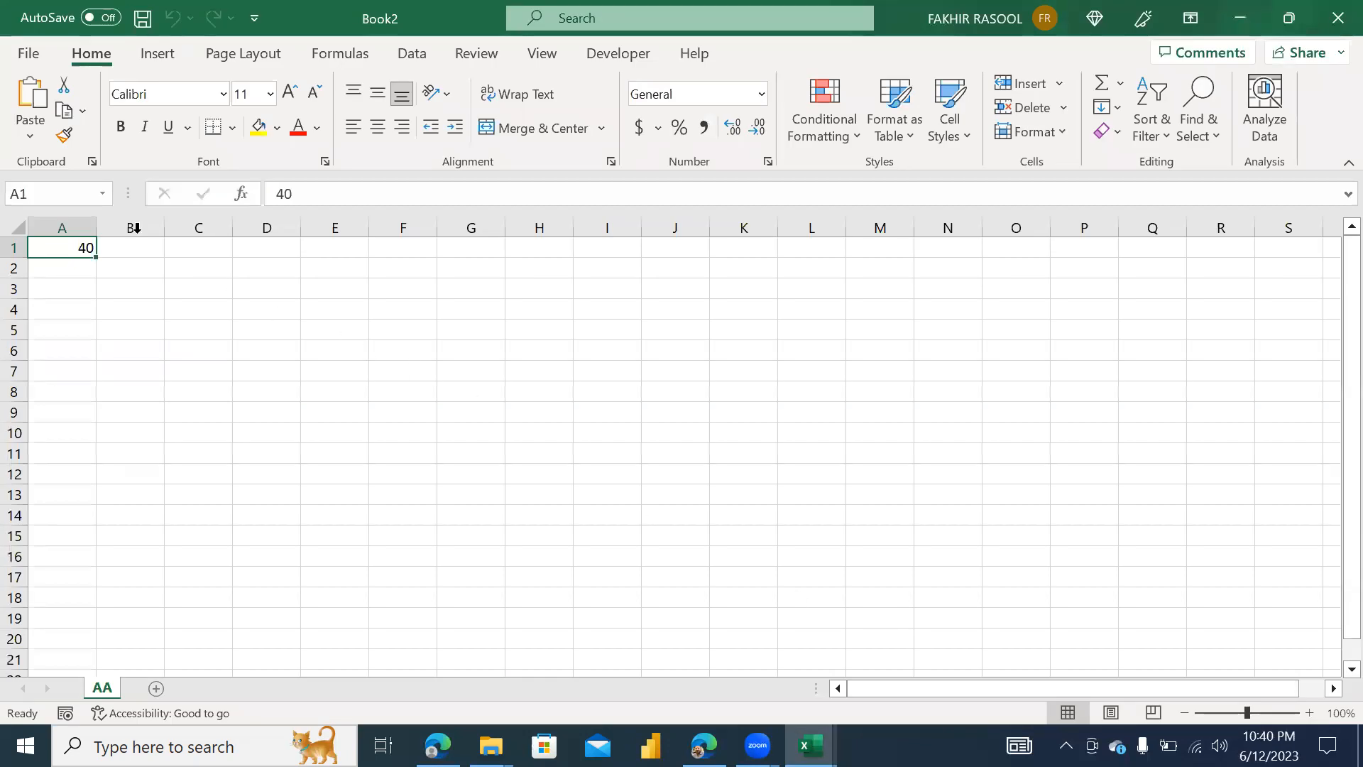
pyautogui.click(225, 269)
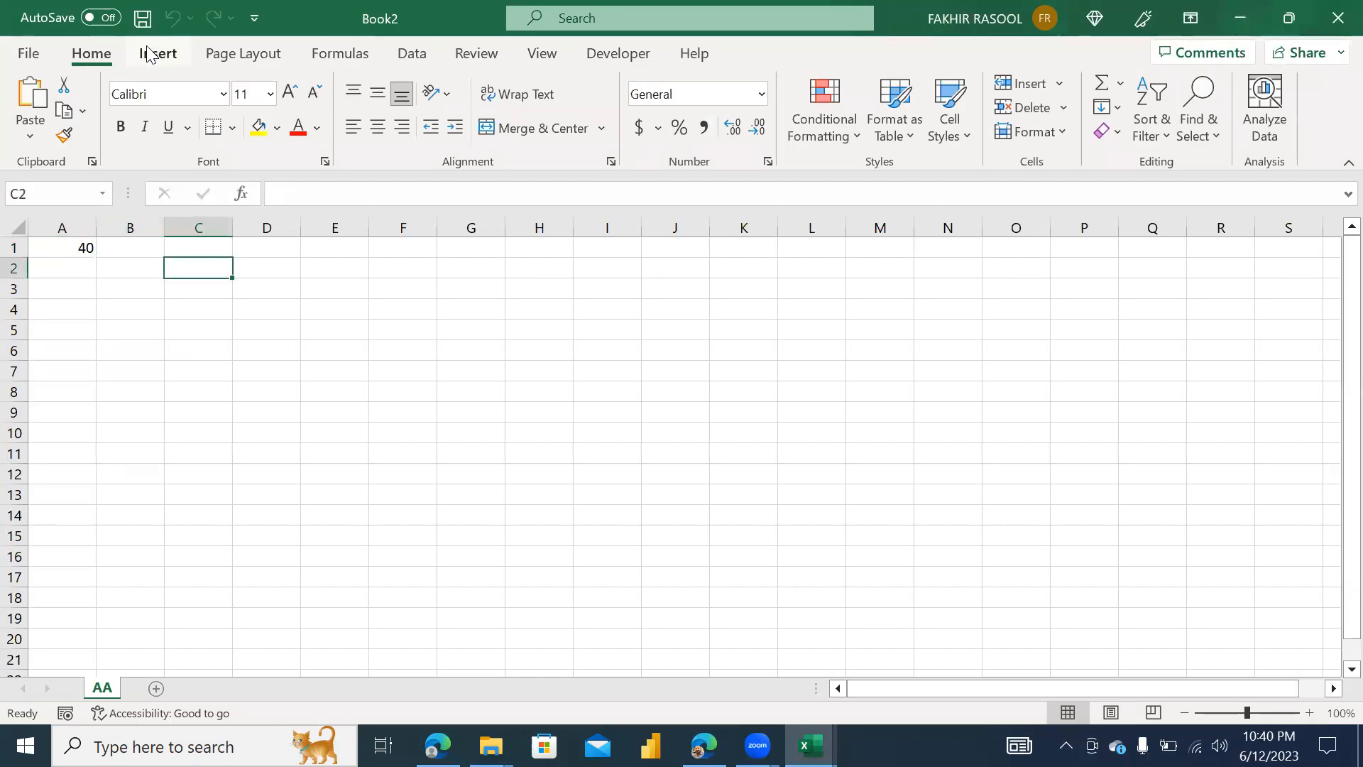
pyautogui.click(597, 54)
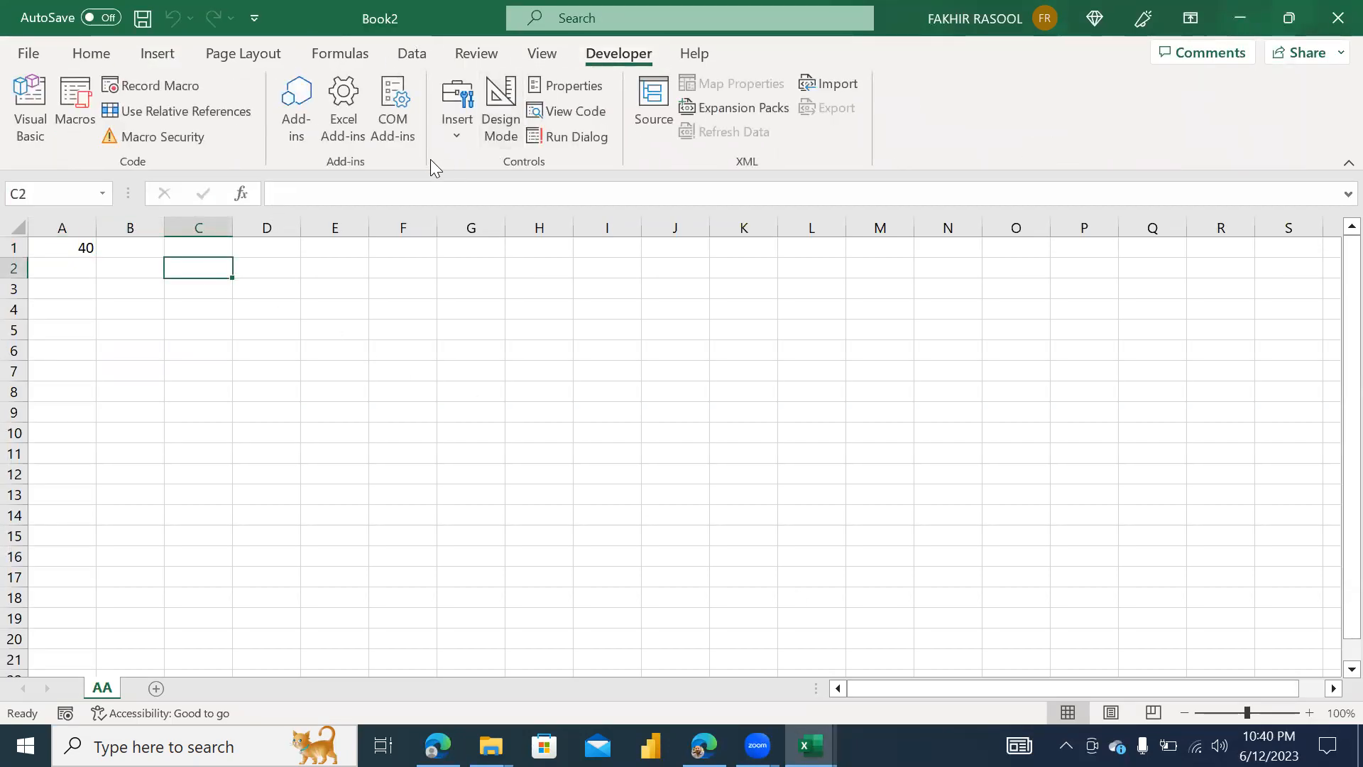
pyautogui.click(446, 143)
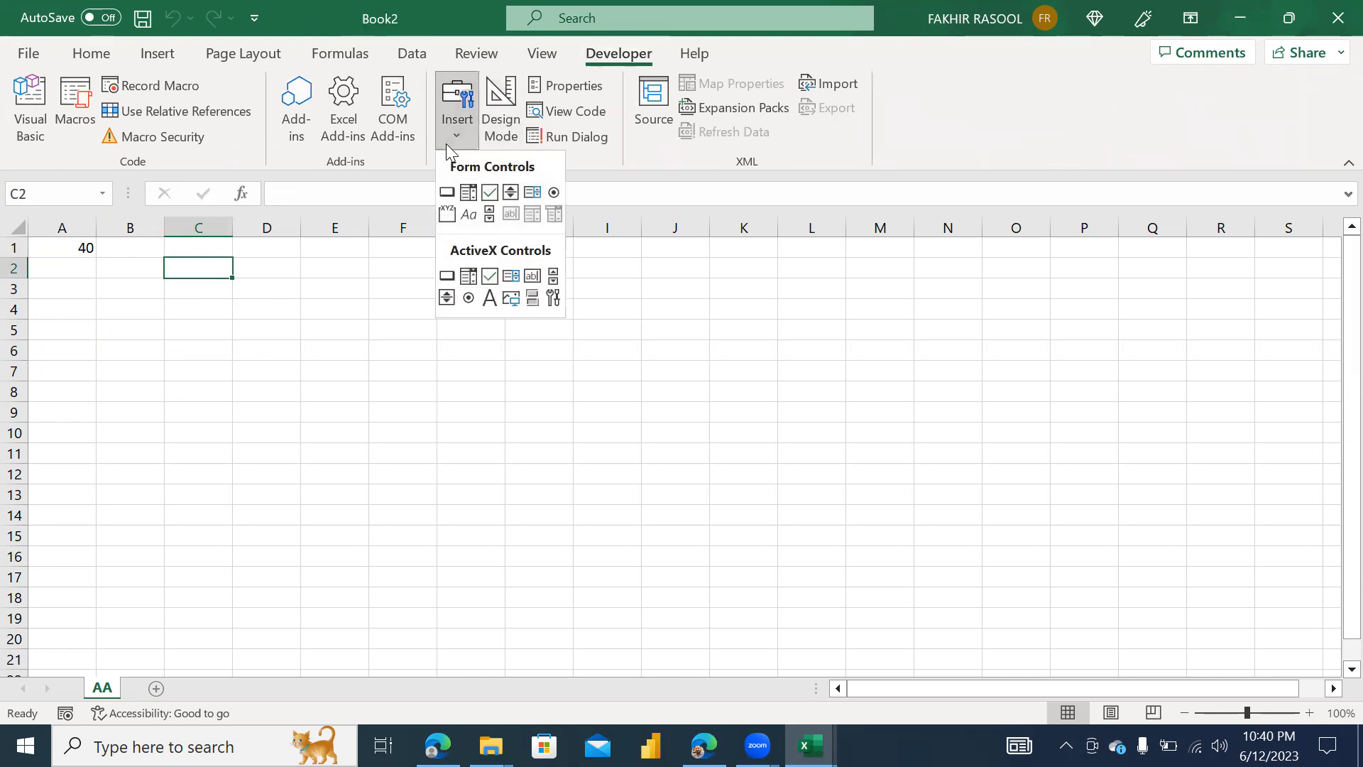
pyautogui.click(448, 192)
pyautogui.moveTo(514, 290); pyautogui.dragTo(608, 334)
pyautogui.doubleClick(490, 233)
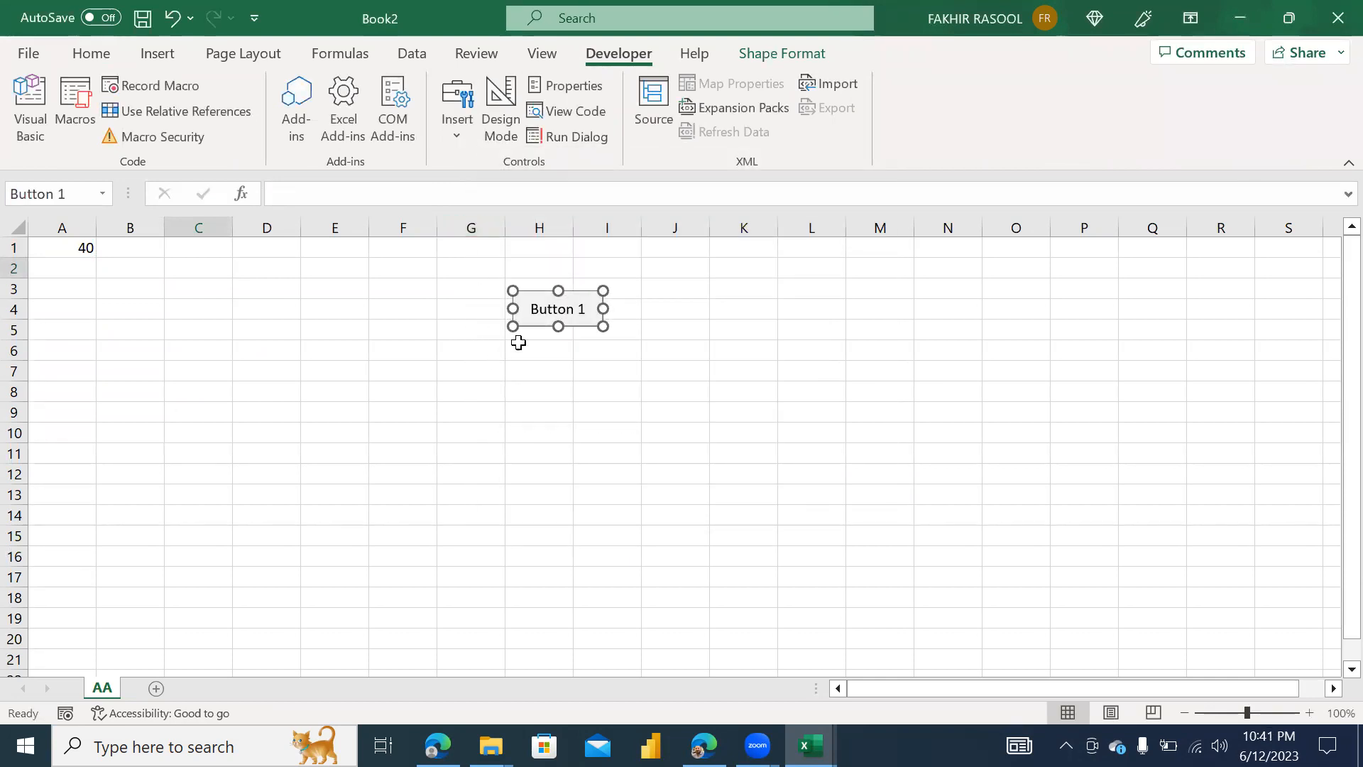
pyautogui.click(561, 308)
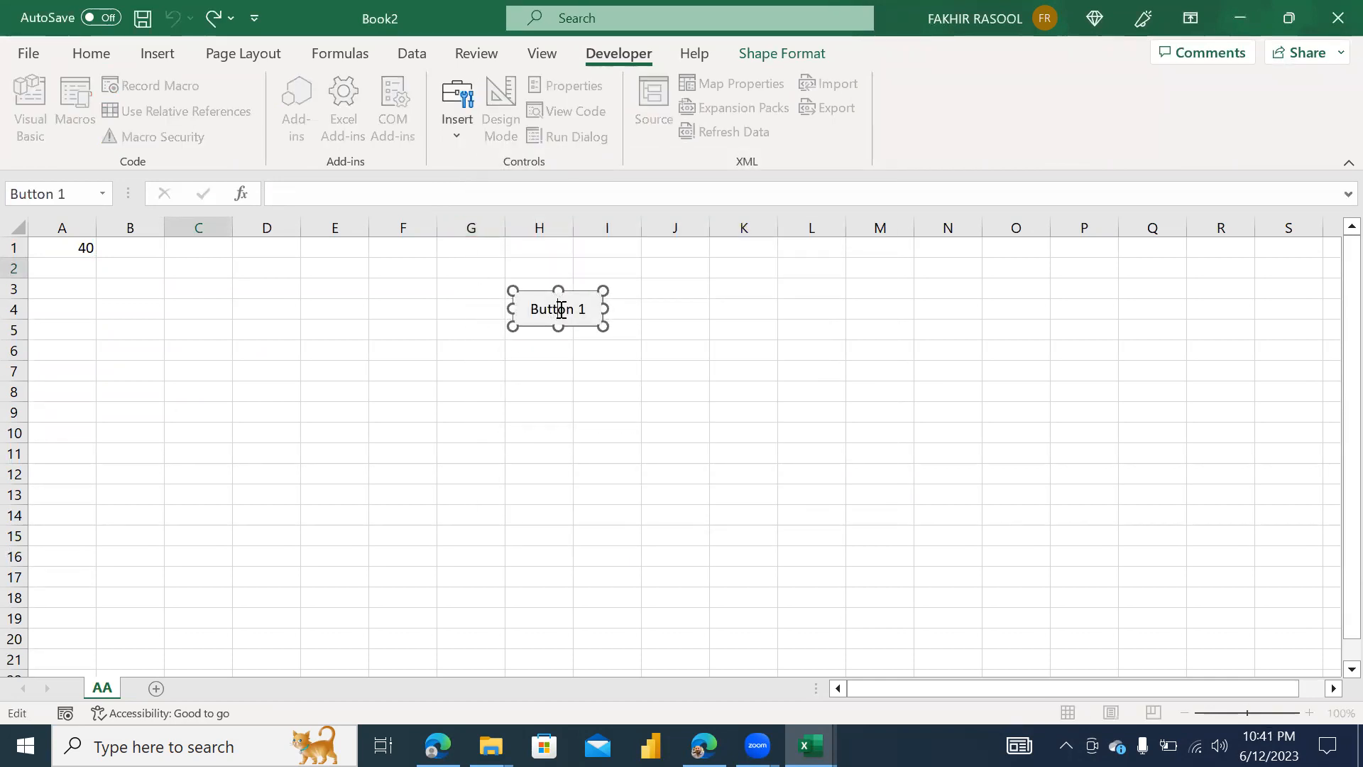
pyautogui.press('Escape')
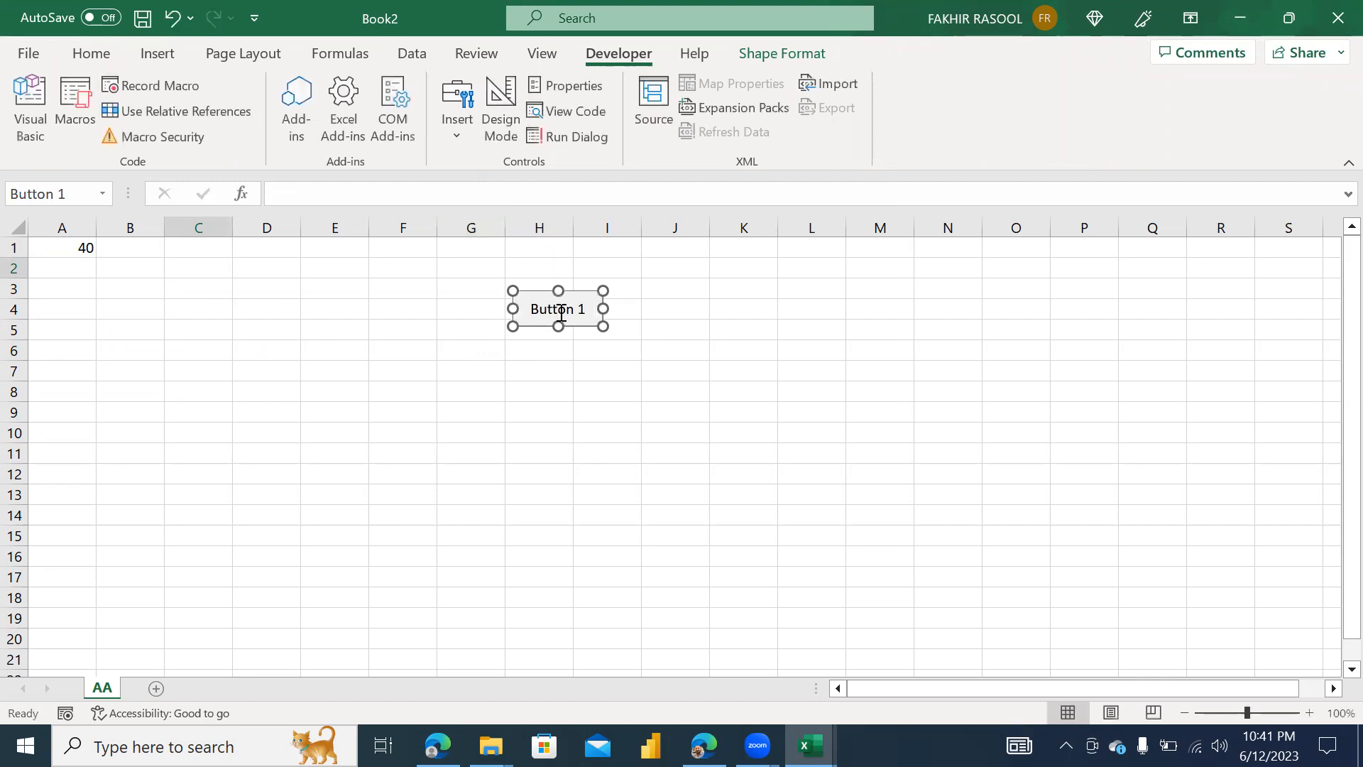
pyautogui.press('BackSpace')
pyautogui.press('BackSpace')
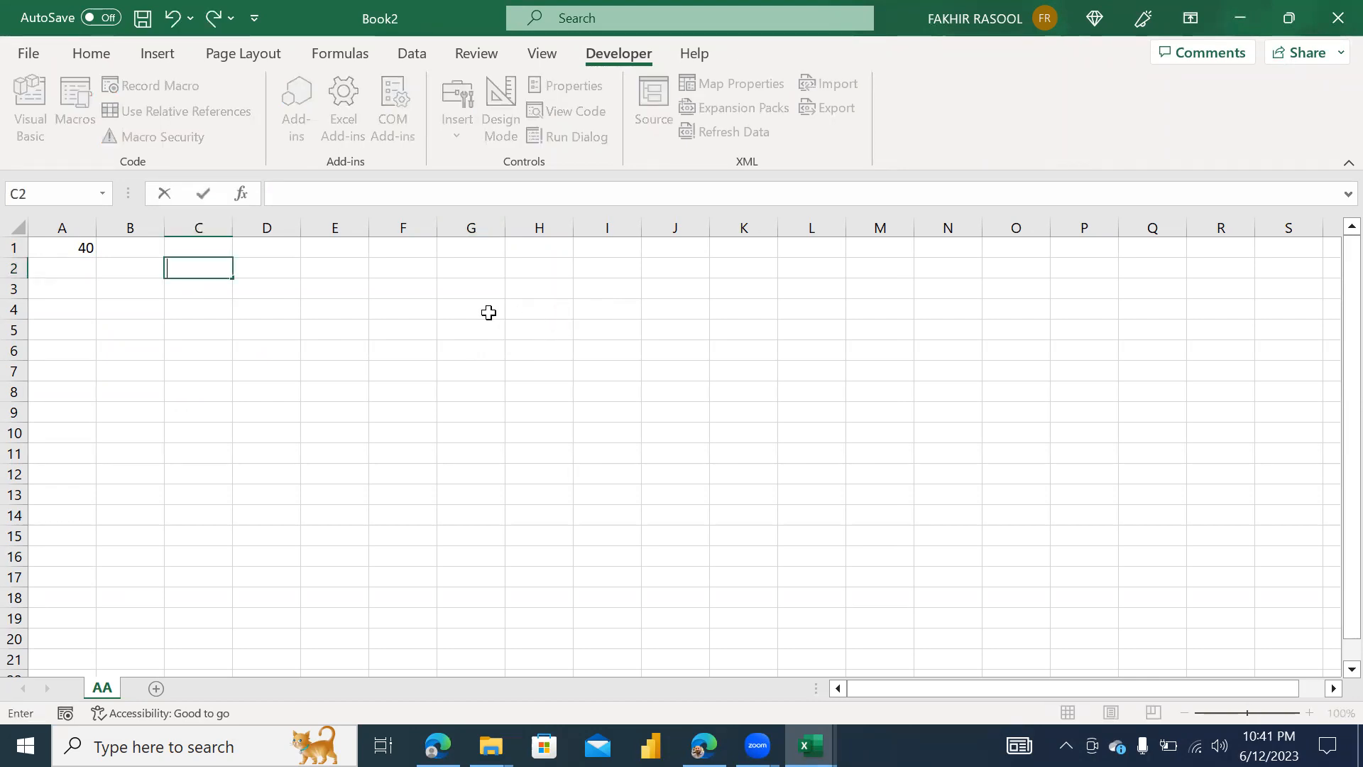
pyautogui.press('Escape')
pyautogui.click(463, 312)
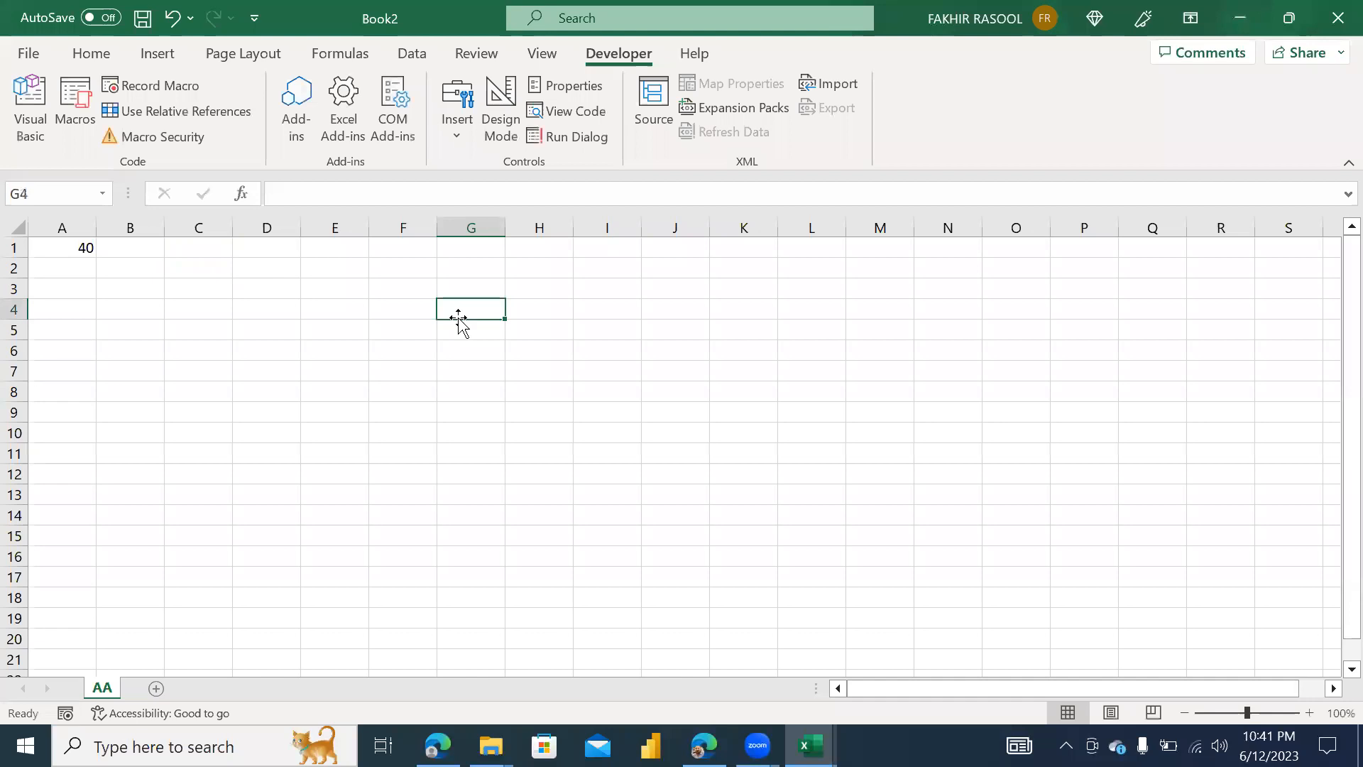
pyautogui.hotkey('ctrl', 'z')
# Change the label of the inserted button to Run Macro
pyautogui.click(552, 309)
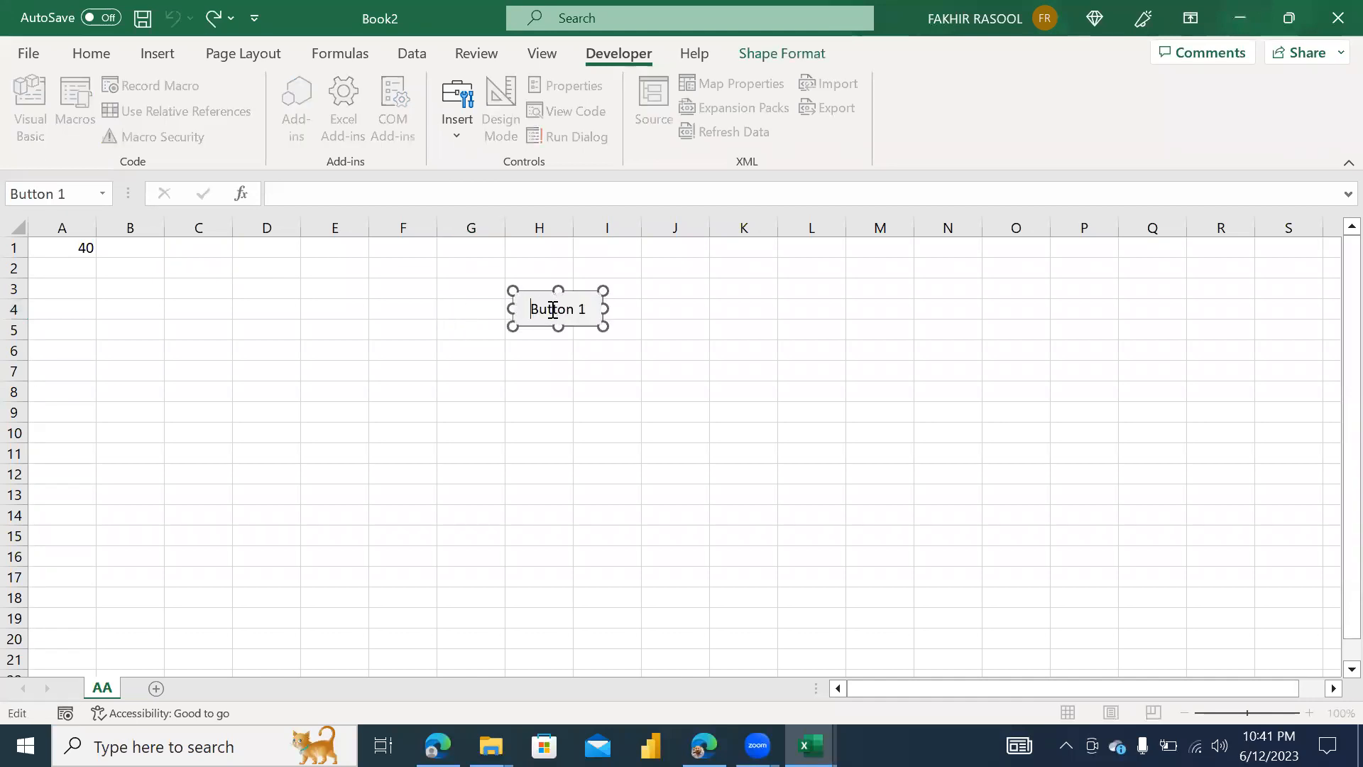
pyautogui.press('Delete')
pyautogui.press('Delete')
pyautogui.press('Delete')
pyautogui.press('Delete')
pyautogui.press('Delete')
pyautogui.press('Delete')
pyautogui.press('Delete')
pyautogui.press('Delete')
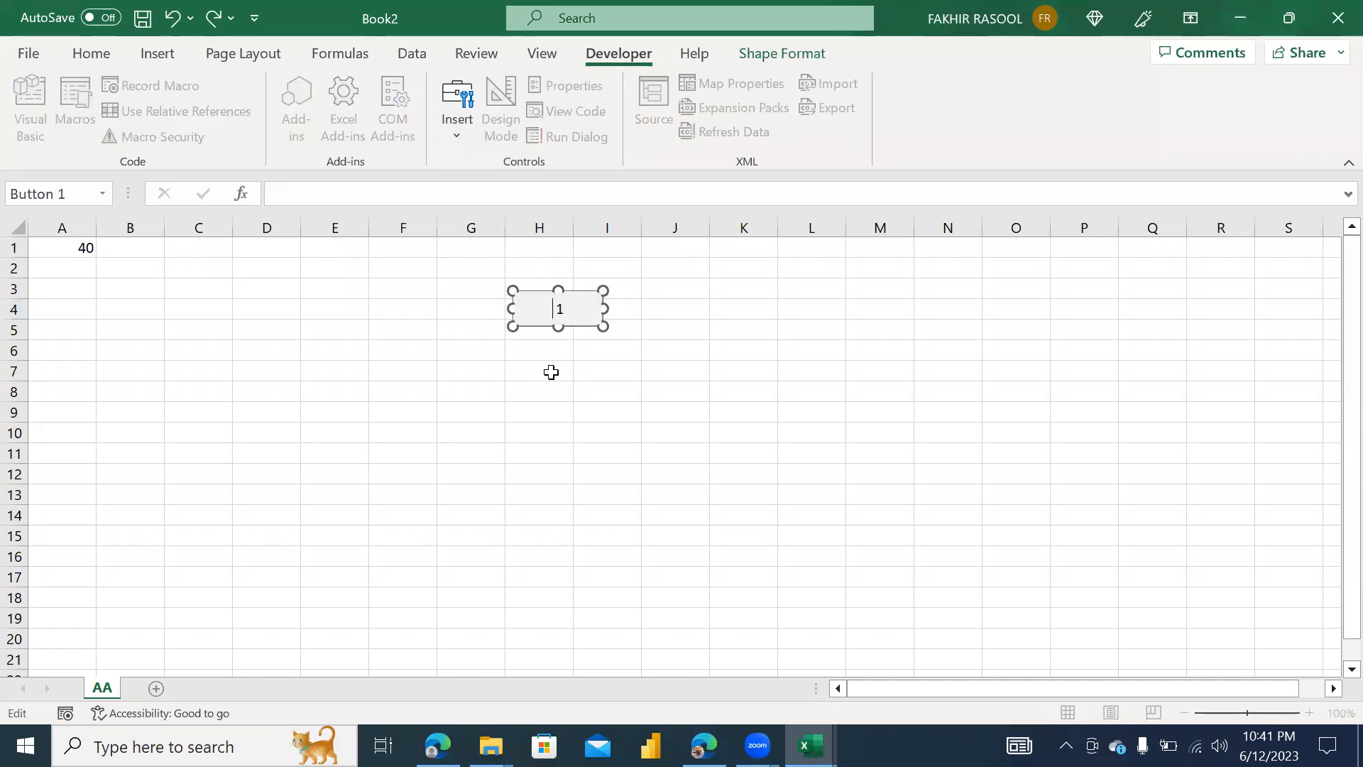
pyautogui.write('Run Macro')
pyautogui.click(673, 386)
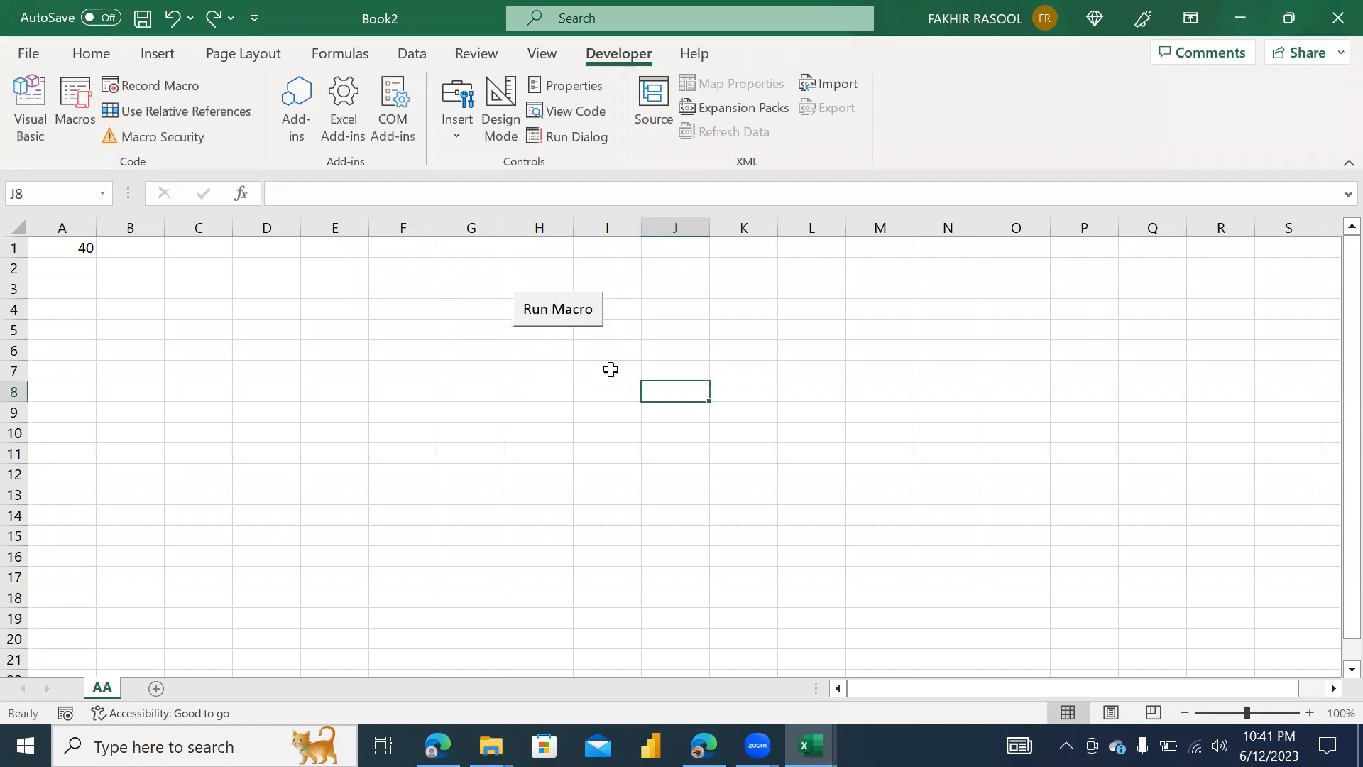
# Run the procedure with the Run Macro button and inspect cells A1 to A3
pyautogui.click(560, 318)
pyautogui.click(84, 248)
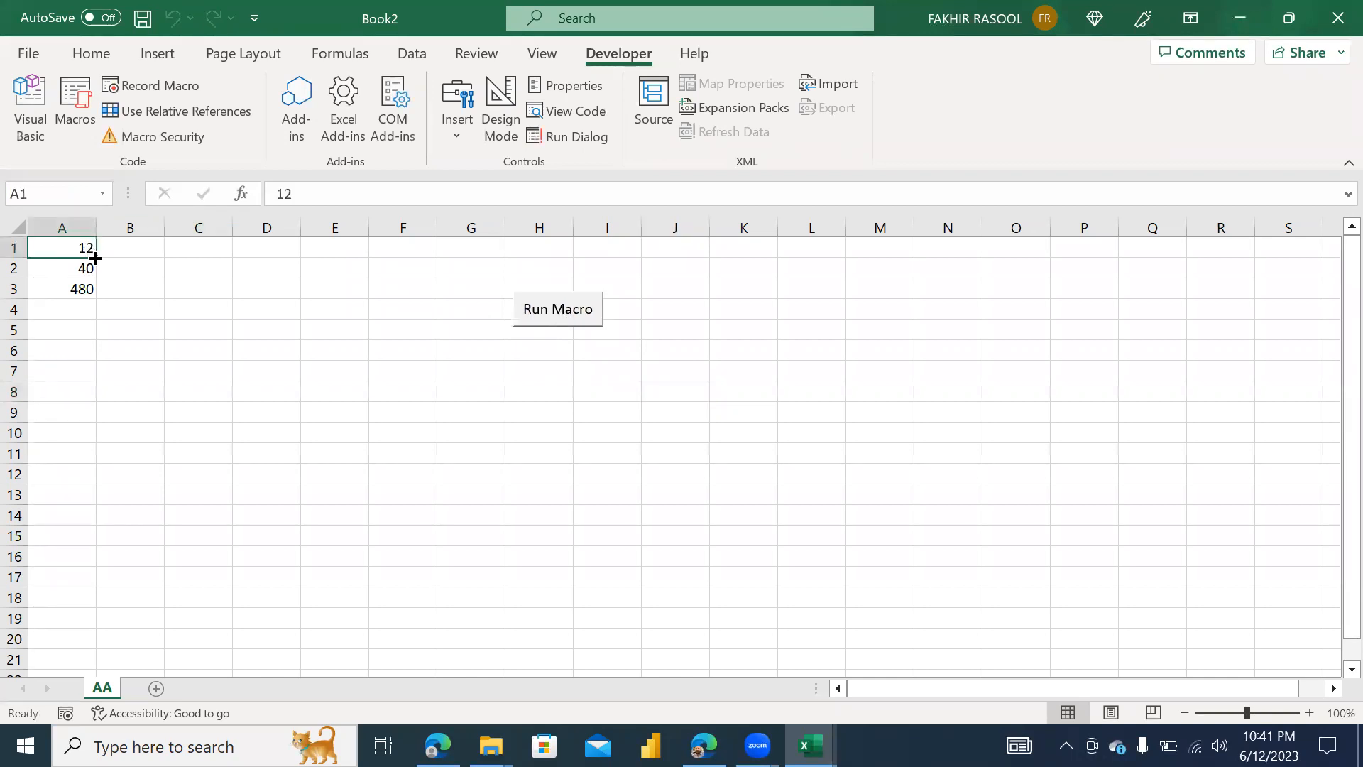
pyautogui.click(82, 268)
pyautogui.click(77, 293)
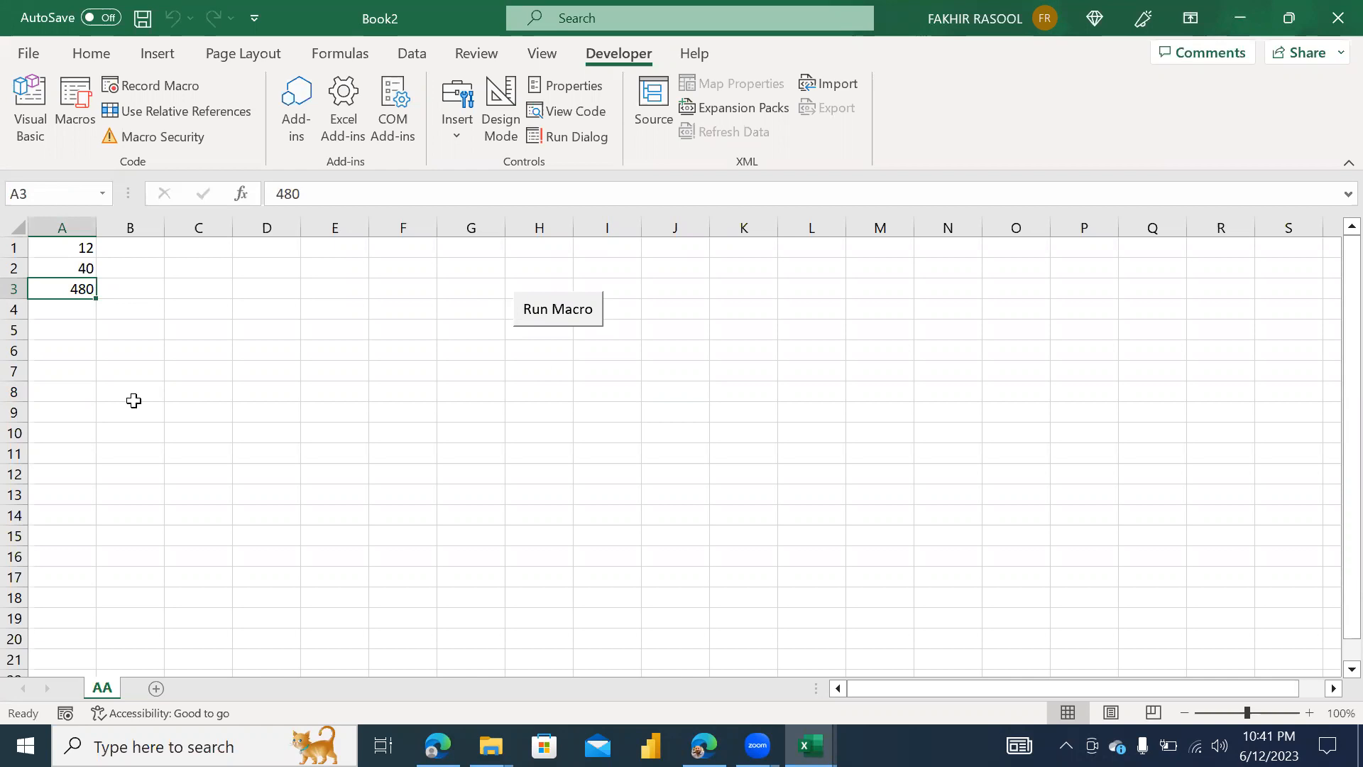
pyautogui.press('Up')
pyautogui.press('Up')
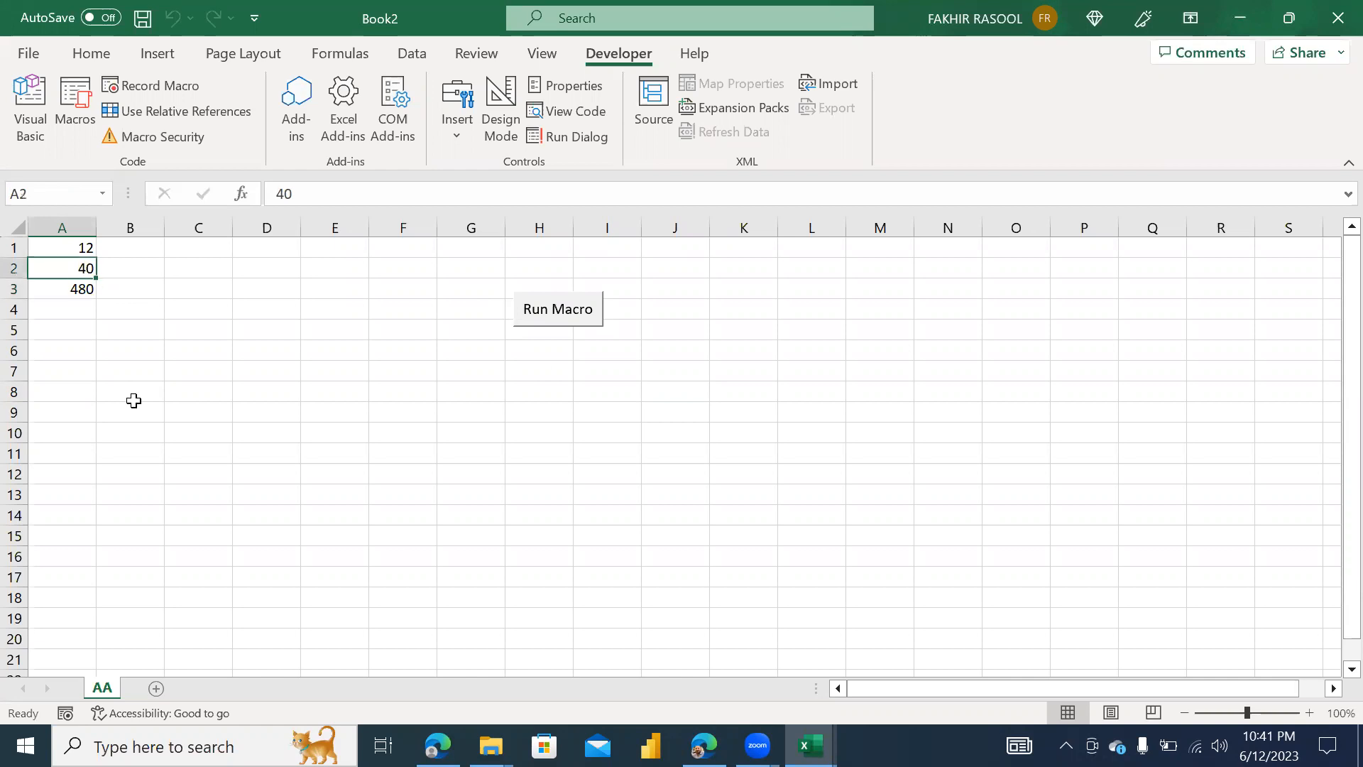
pyautogui.press('Down')
pyautogui.press('Down')
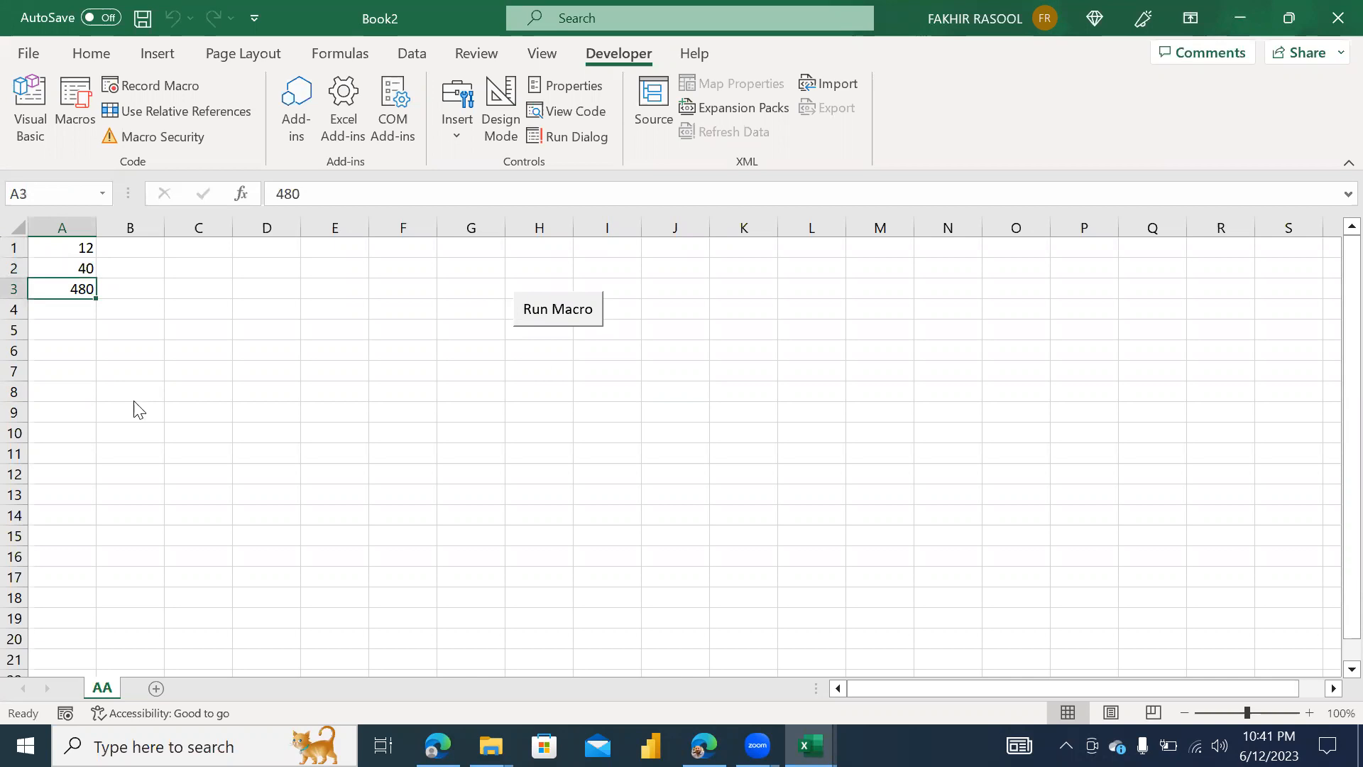
# Return to the Visual Basic editor and replace the 12 assigned to var1 with Worksheets("AA").Range("A1").Value
pyautogui.hotkey('alt', 'F11')
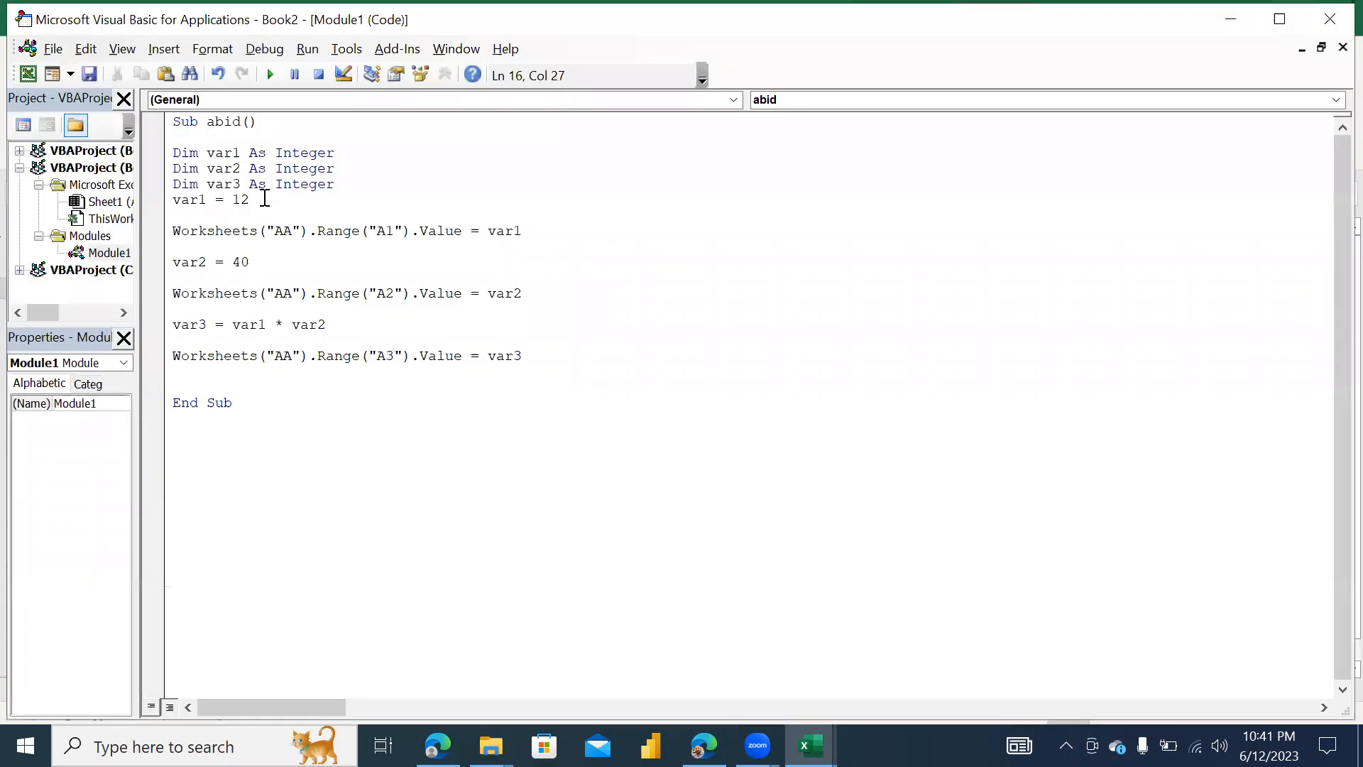
pyautogui.doubleClick(242, 200)
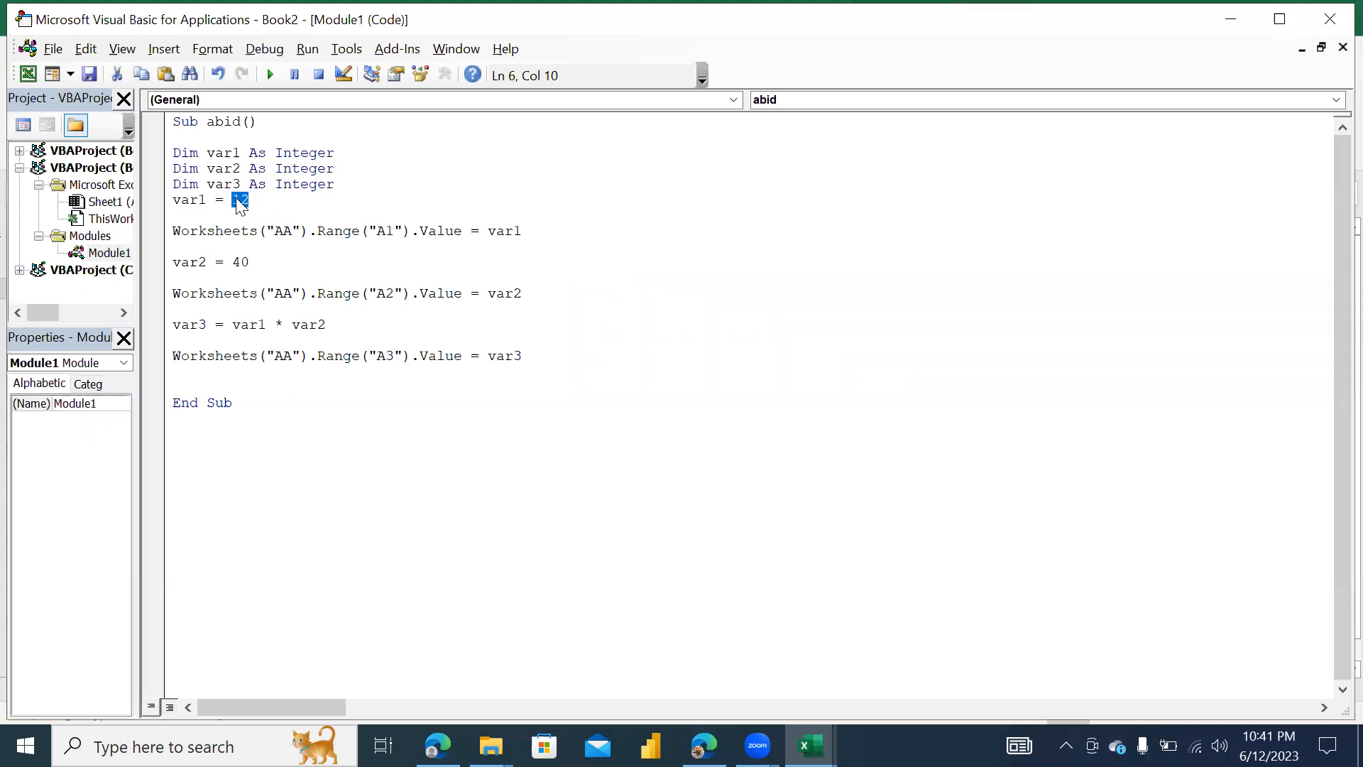
pyautogui.moveTo(462, 232); pyautogui.dragTo(174, 228)
pyautogui.hotkey('ctrl', 'c')
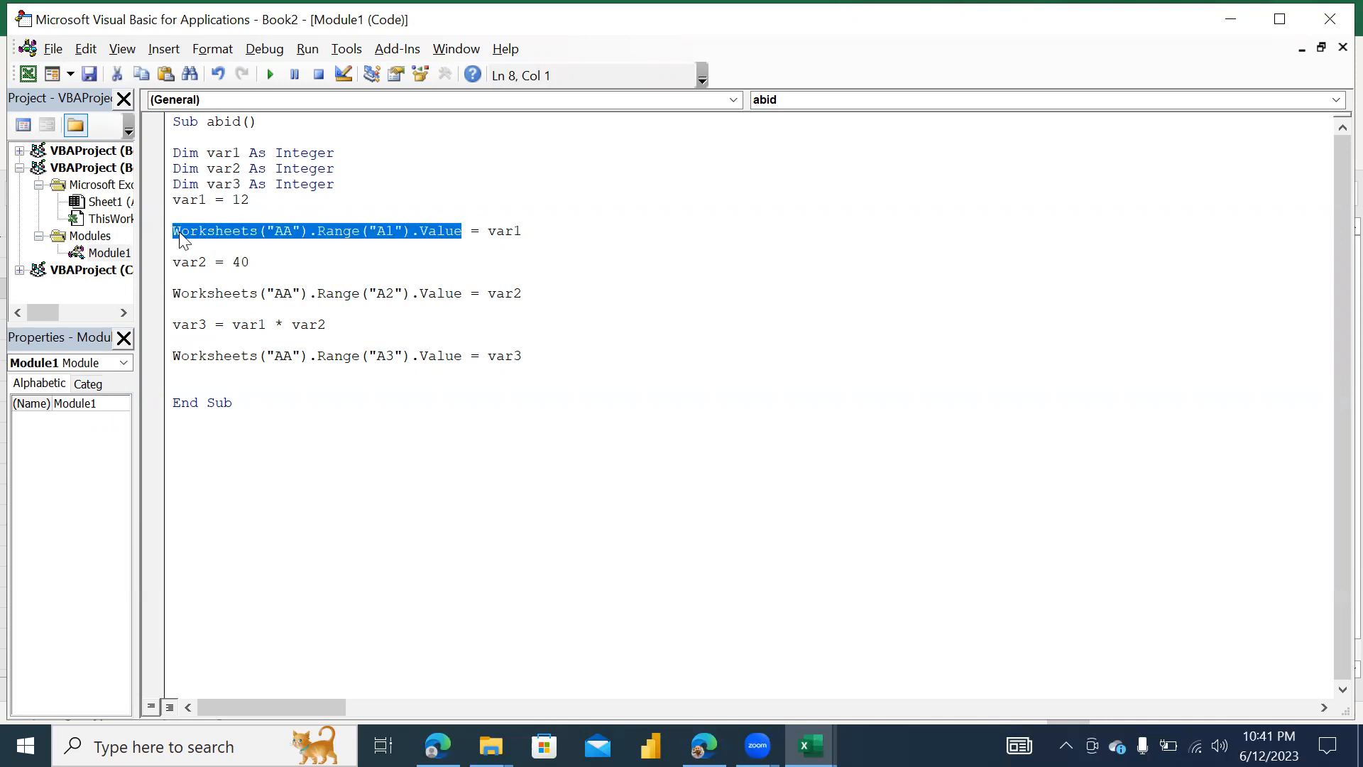
pyautogui.moveTo(252, 202); pyautogui.dragTo(234, 201)
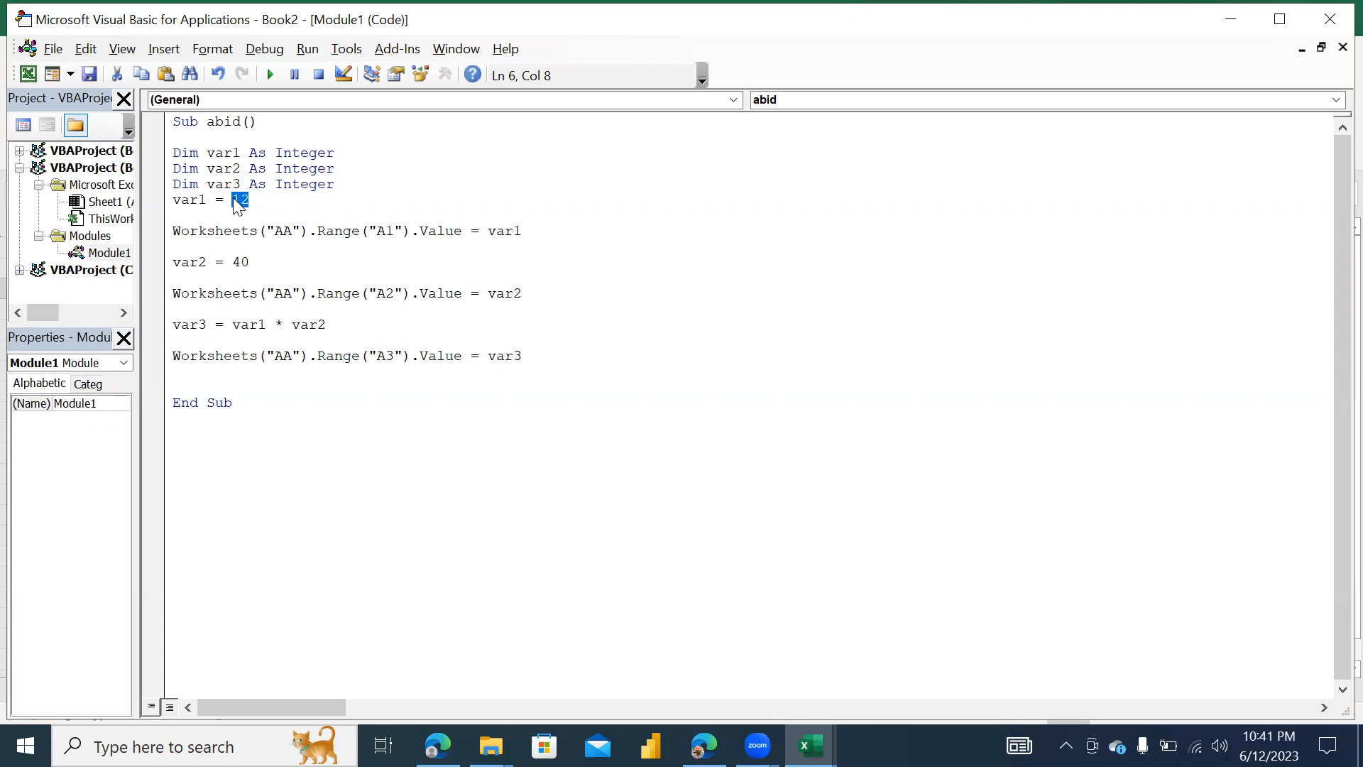
pyautogui.hotkey('ctrl', 'v')
# Comment out the statement that writes var1 to cell A1
pyautogui.click(179, 231)
pyautogui.press('Left')
pyautogui.write("'")
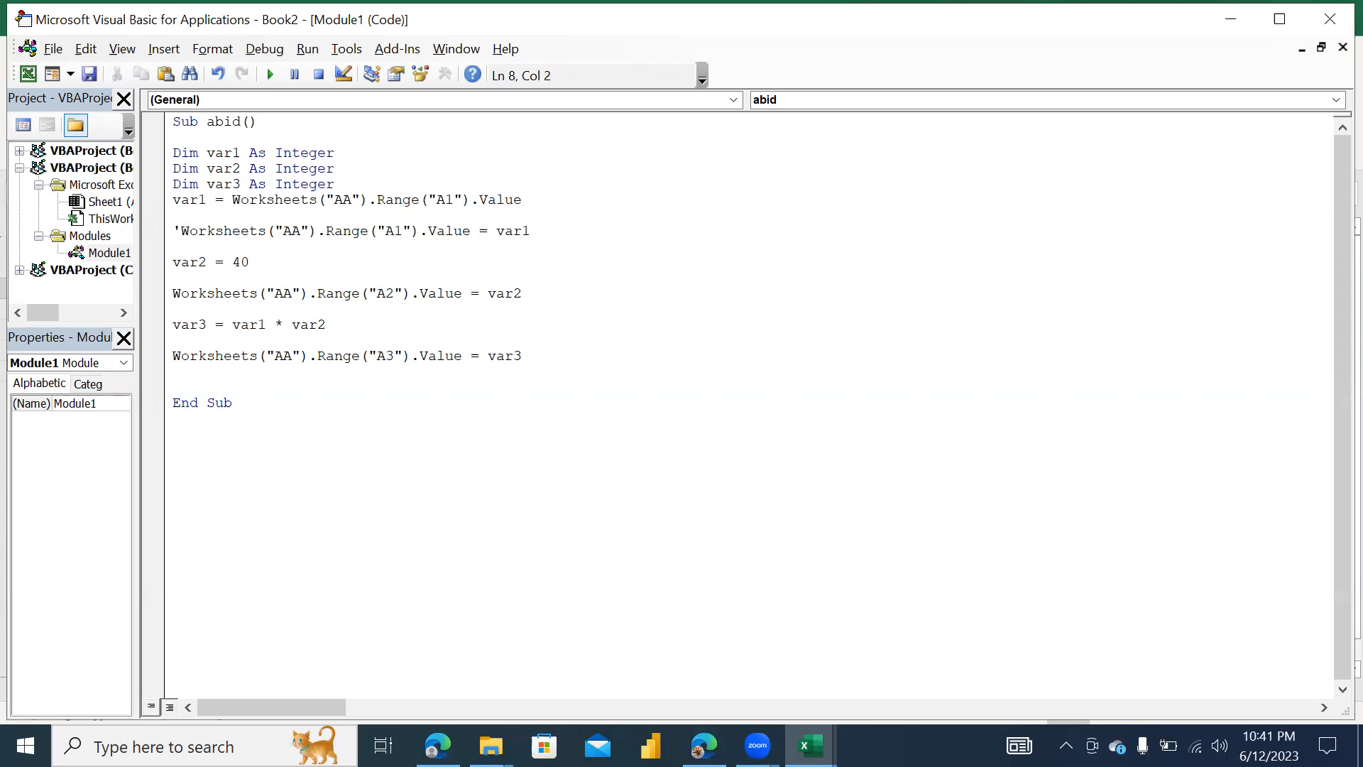
# Remove the 40 and join the lines so the assignment reads var2 = Worksheets("AA").Range("A2").Value = var2
pyautogui.press('Down')
pyautogui.press('Down')
pyautogui.press('Down')
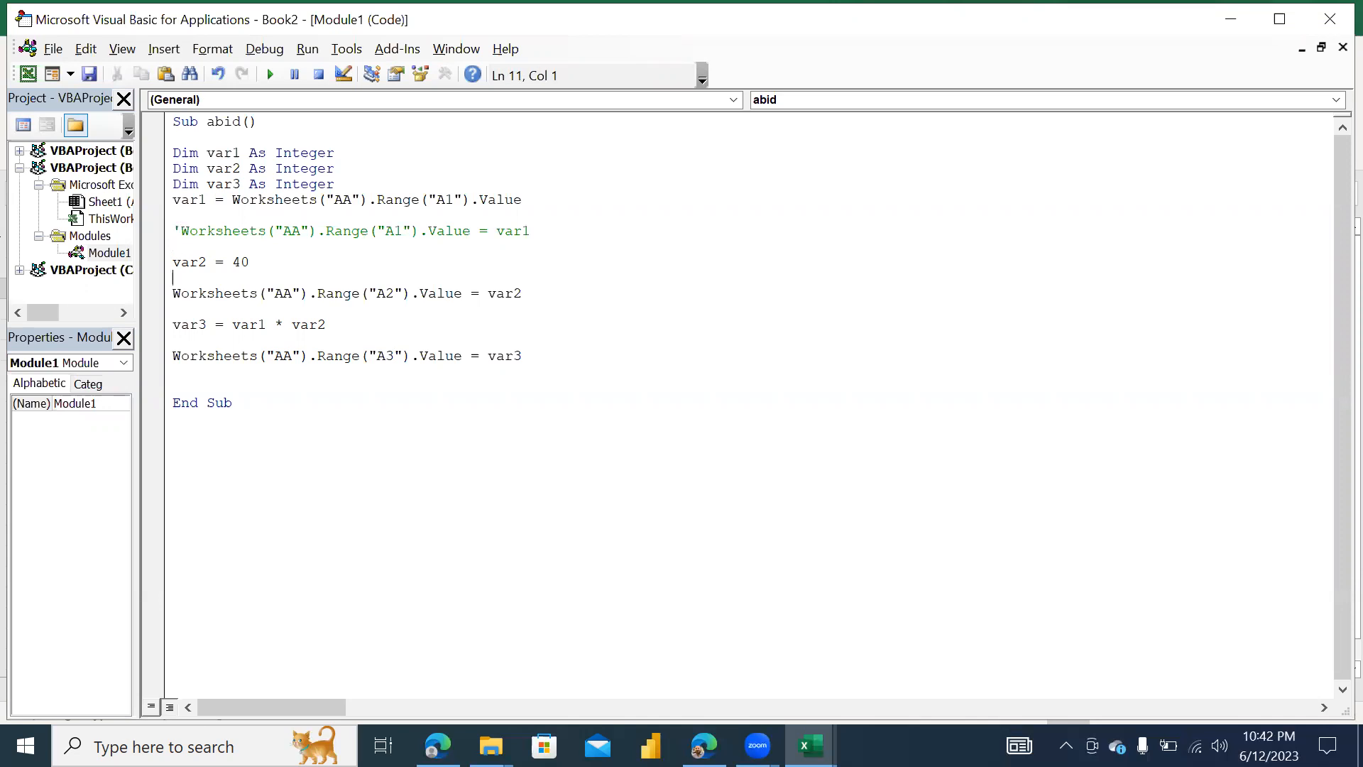
pyautogui.press('Down')
pyautogui.press('Up')
pyautogui.press('Down')
pyautogui.press('BackSpace')
pyautogui.press('BackSpace')
pyautogui.press('BackSpace')
pyautogui.press('BackSpace')
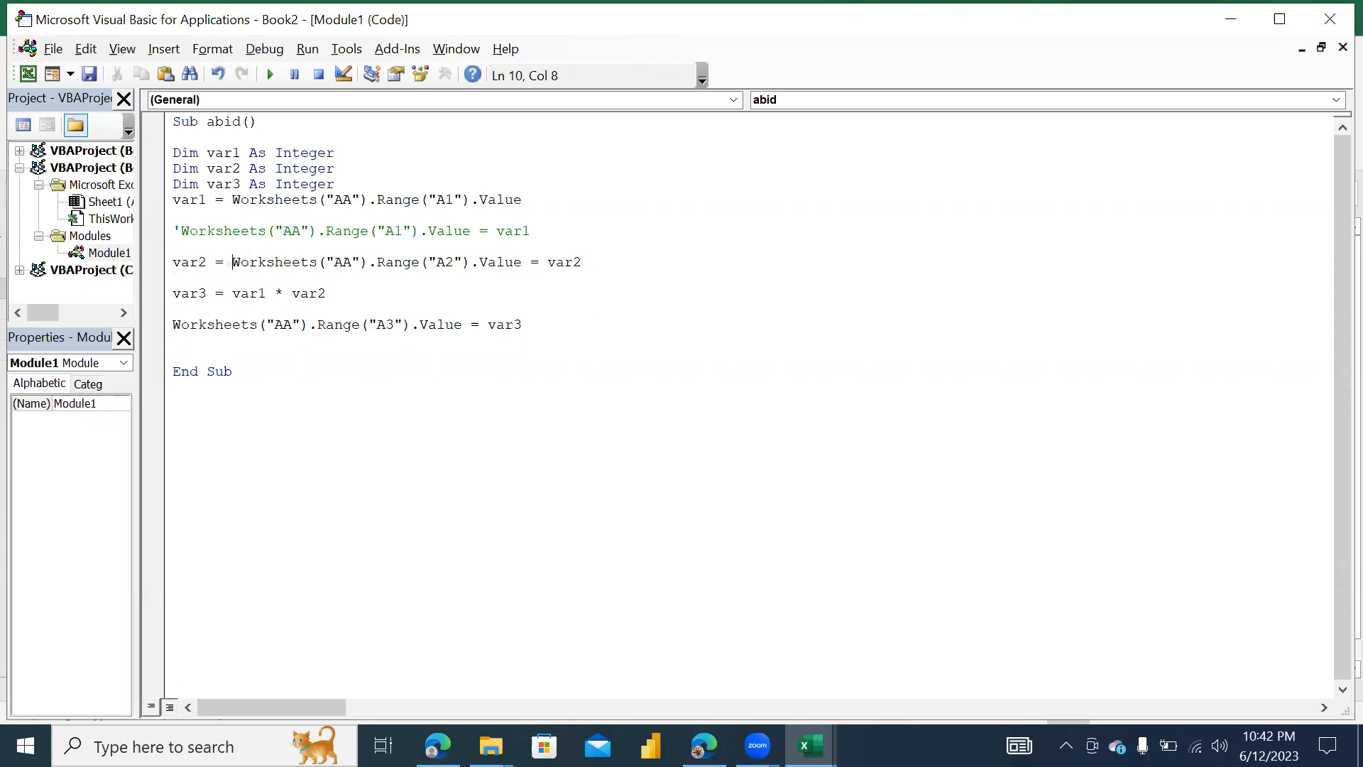
pyautogui.press('Down')
# Back on sheet AA, enter 40 in cell A1, run the macro from its button and inspect cell A3
pyautogui.click(275, 275)
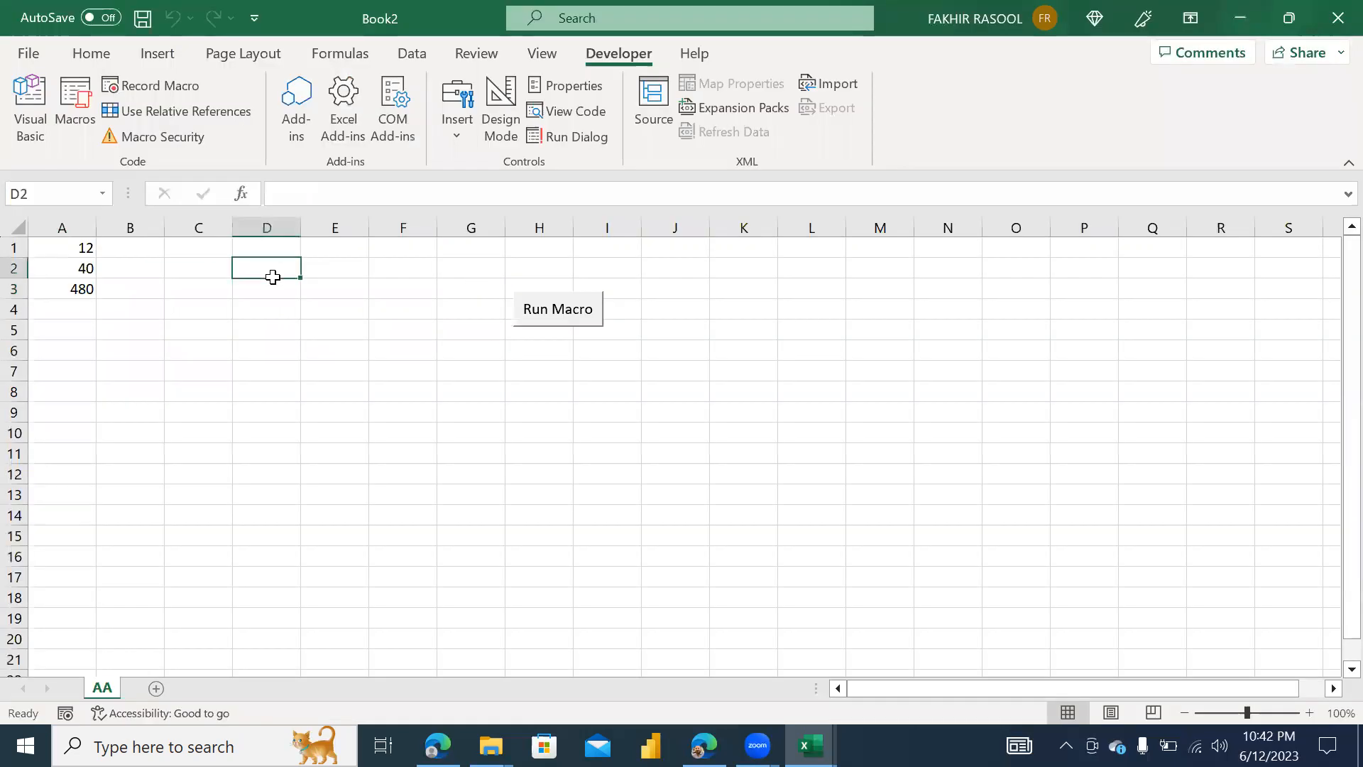
pyautogui.click(85, 247)
pyautogui.write('40')
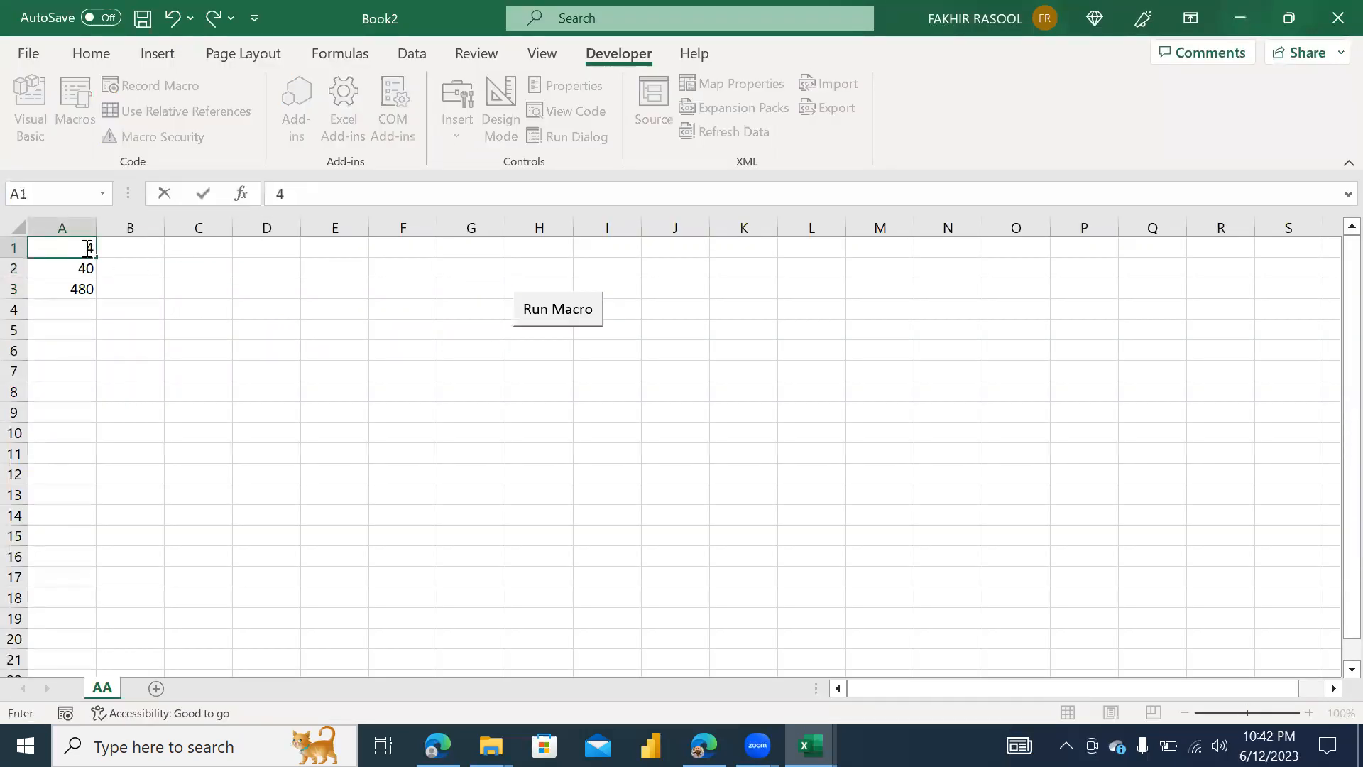
pyautogui.press('Tab')
pyautogui.click(563, 315)
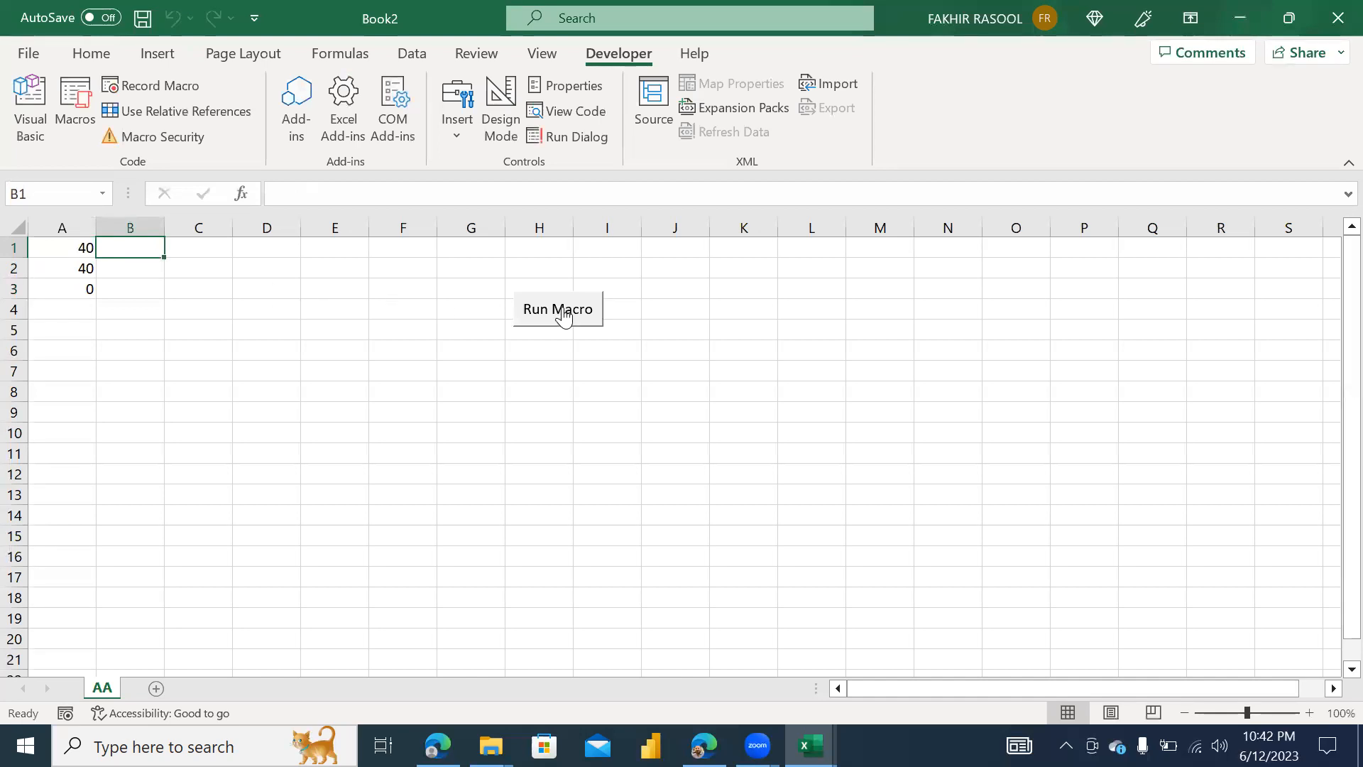
pyautogui.click(81, 288)
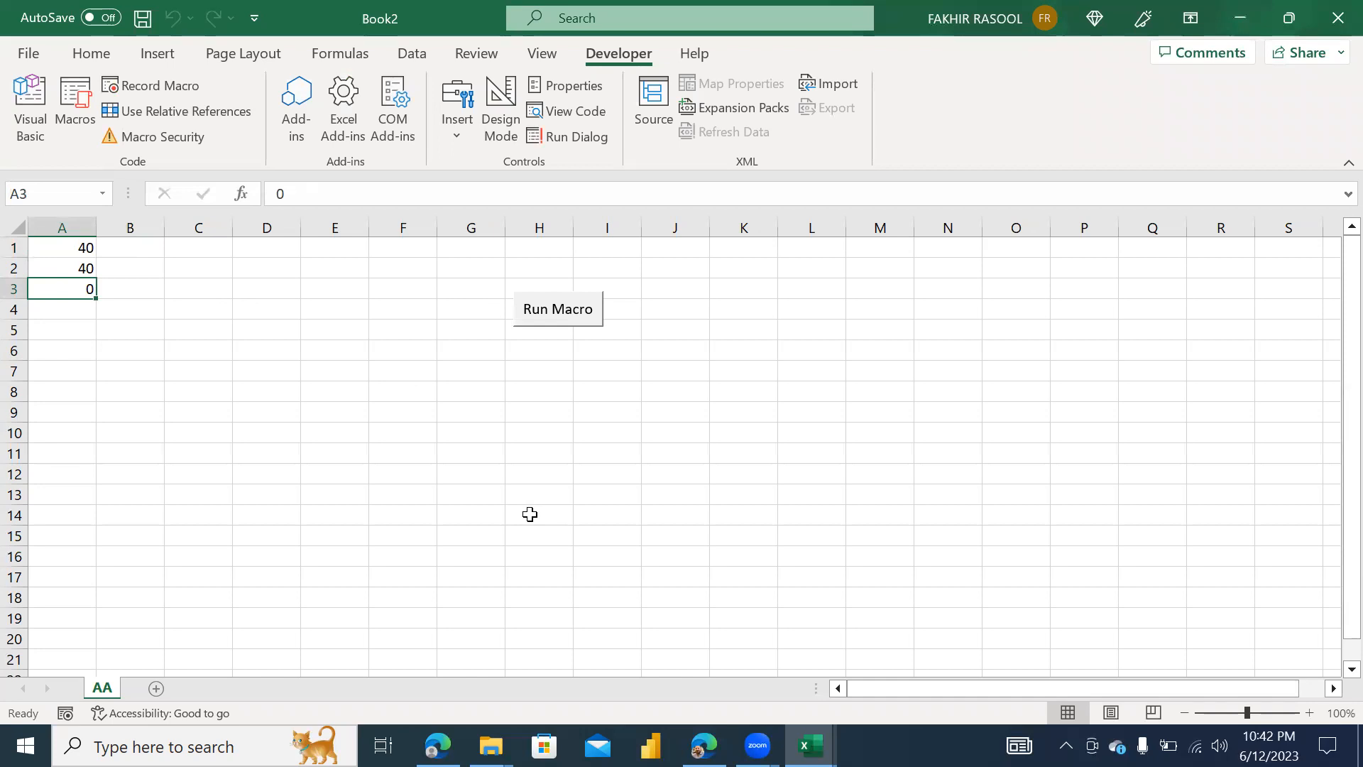
# Delete the trailing "= var2" from the var2 assignment in the Visual Basic editor, and rerun the macro from its button on sheet AA
pyautogui.hotkey('alt', 'F11')
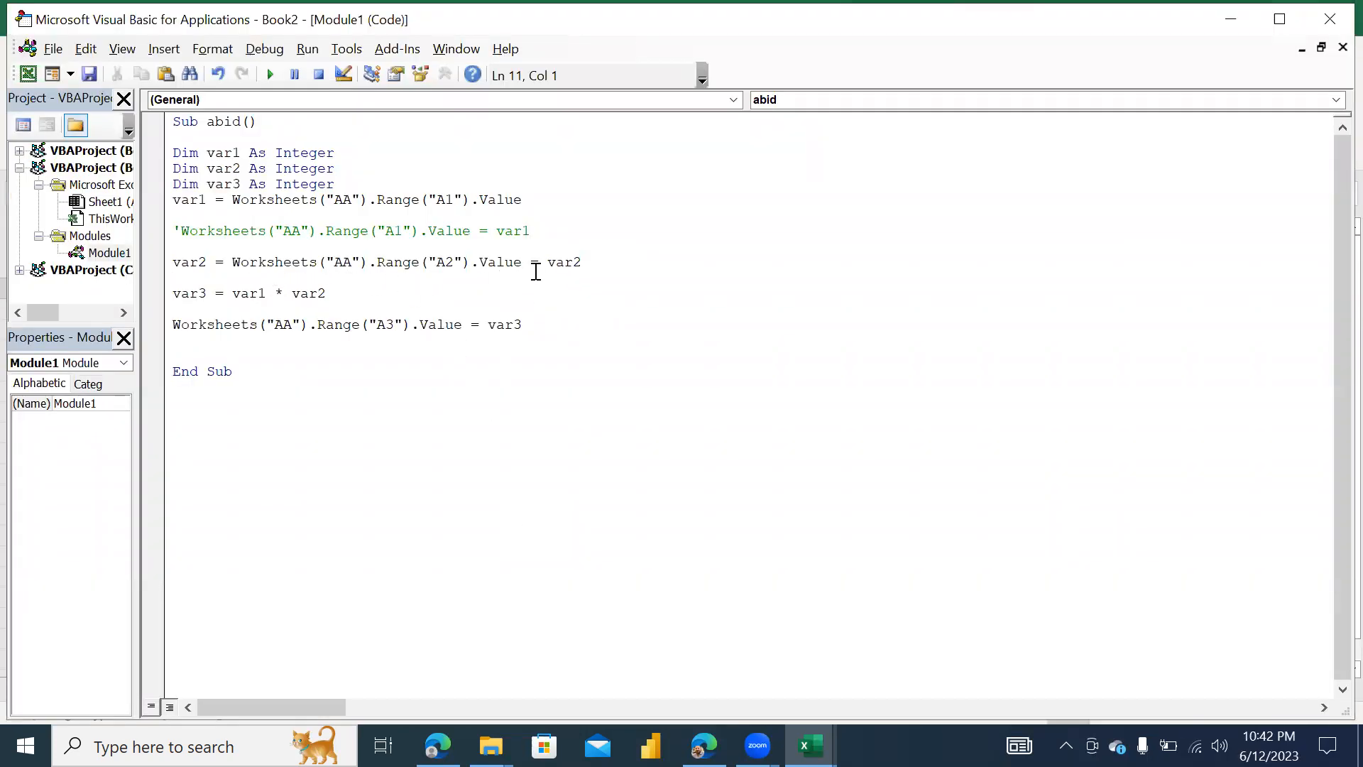
pyautogui.click(587, 262)
pyautogui.press('BackSpace')
pyautogui.press('BackSpace')
pyautogui.press('BackSpace')
pyautogui.press('BackSpace')
pyautogui.press('BackSpace')
pyautogui.press('BackSpace')
pyautogui.press('BackSpace')
pyautogui.hotkey('alt', 'F11')
pyautogui.click(559, 312)
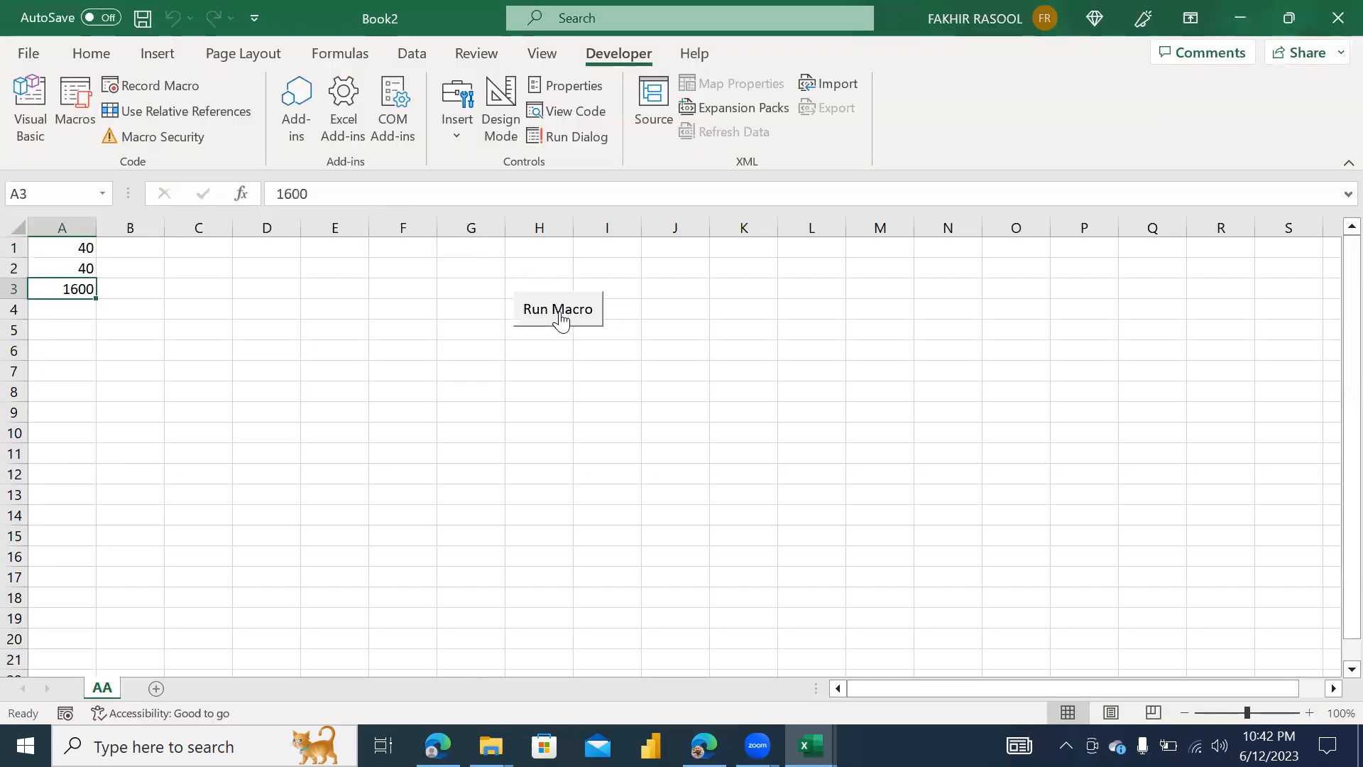
# Enter 2 in cell A1 and 2 in cell A2, and run the macro from the sheet button
pyautogui.click(69, 248)
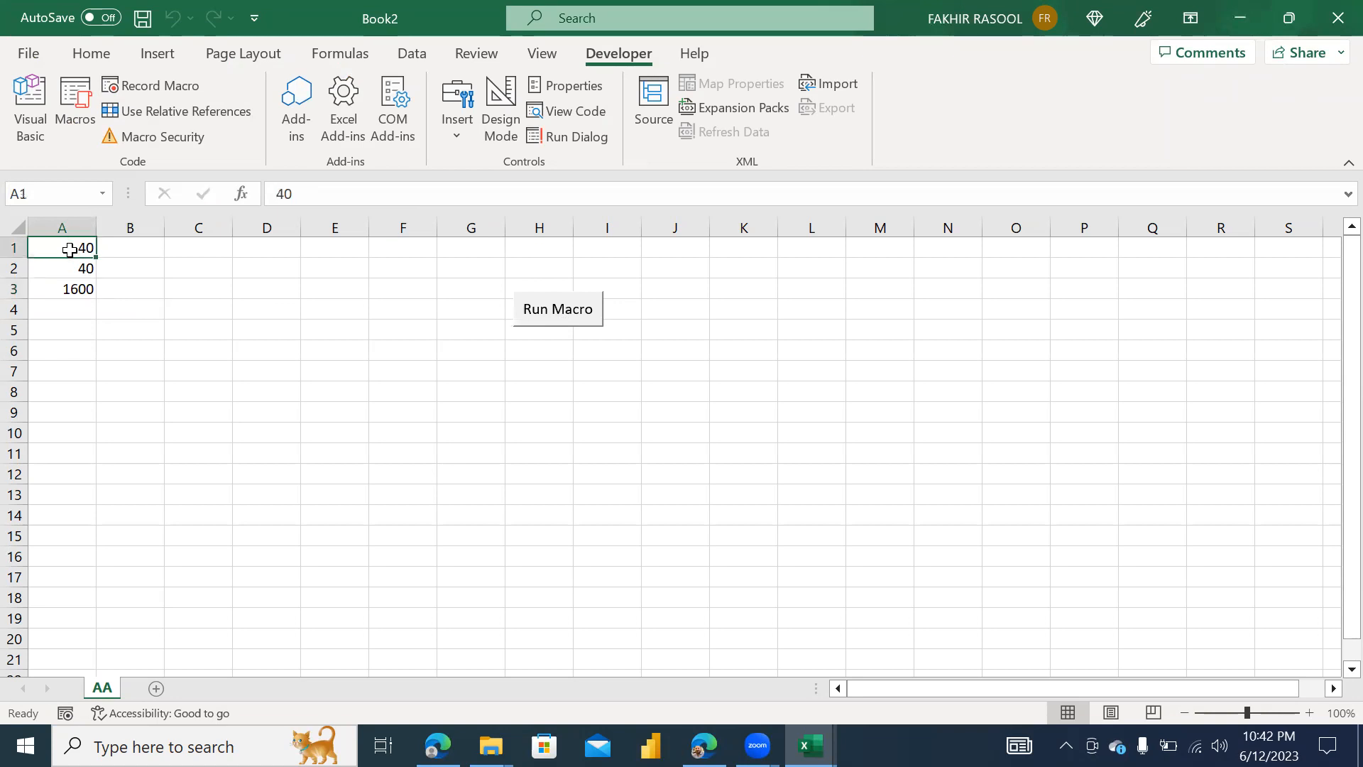
pyautogui.write('2')
pyautogui.press('Return')
pyautogui.write('2')
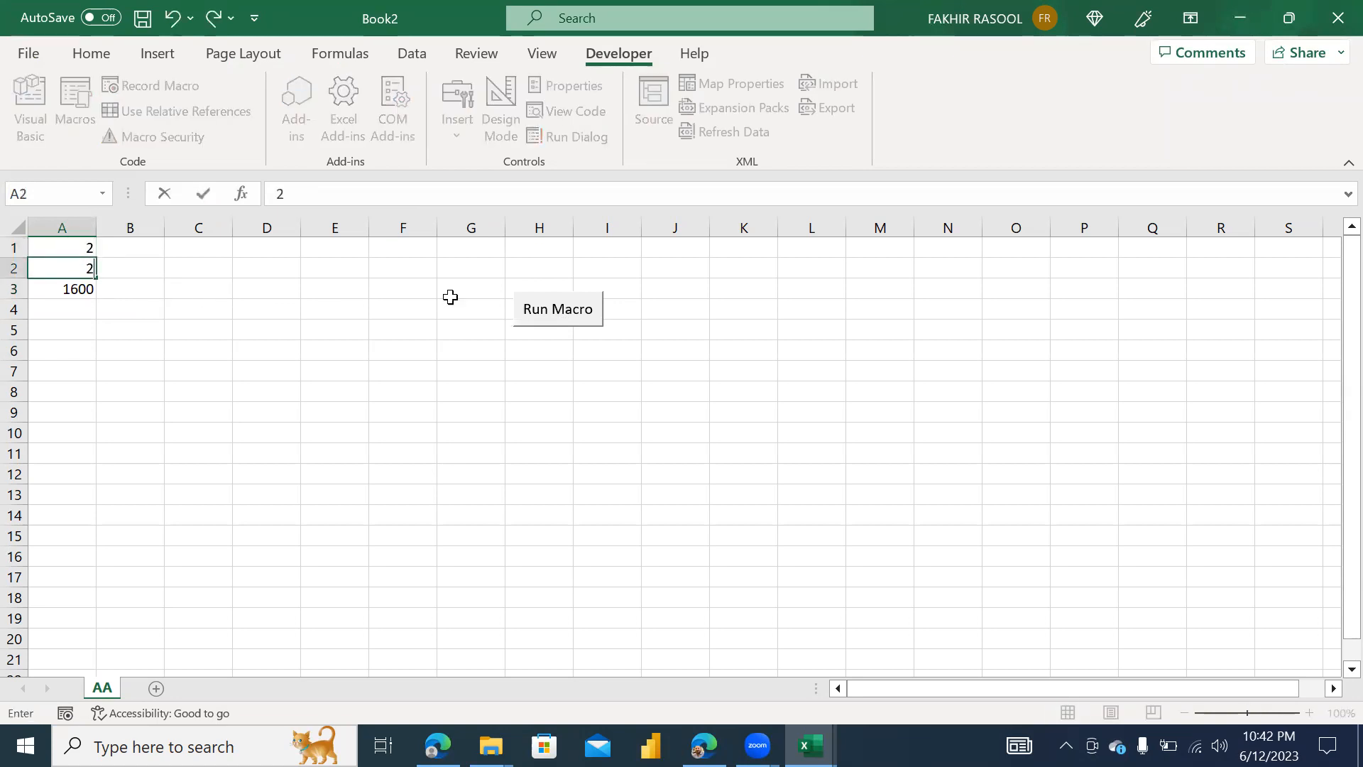
pyautogui.click(538, 316)
# Enter 4 in cell A1 and 5 in cell A2, and run the macro again
pyautogui.click(76, 248)
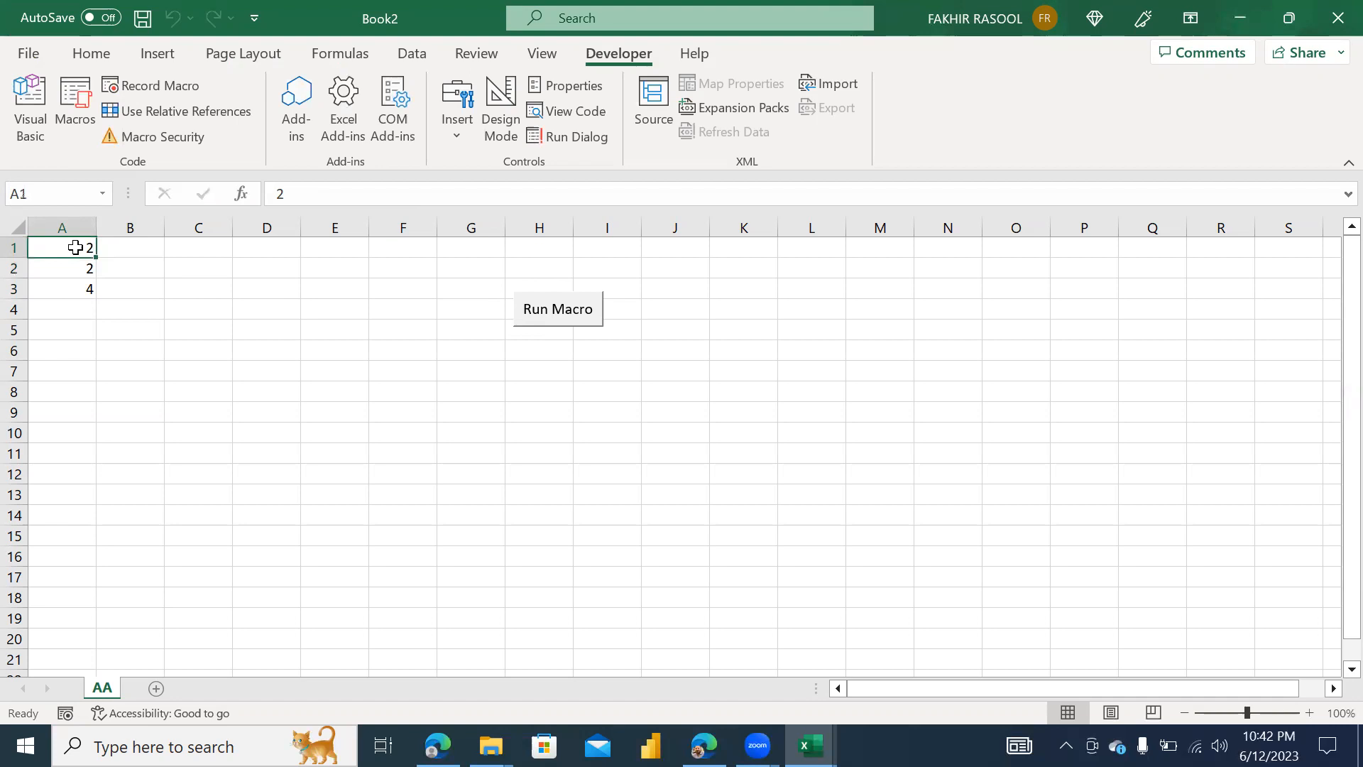
pyautogui.write('4')
pyautogui.press('Return')
pyautogui.write('5')
pyautogui.press('Return')
pyautogui.click(545, 309)
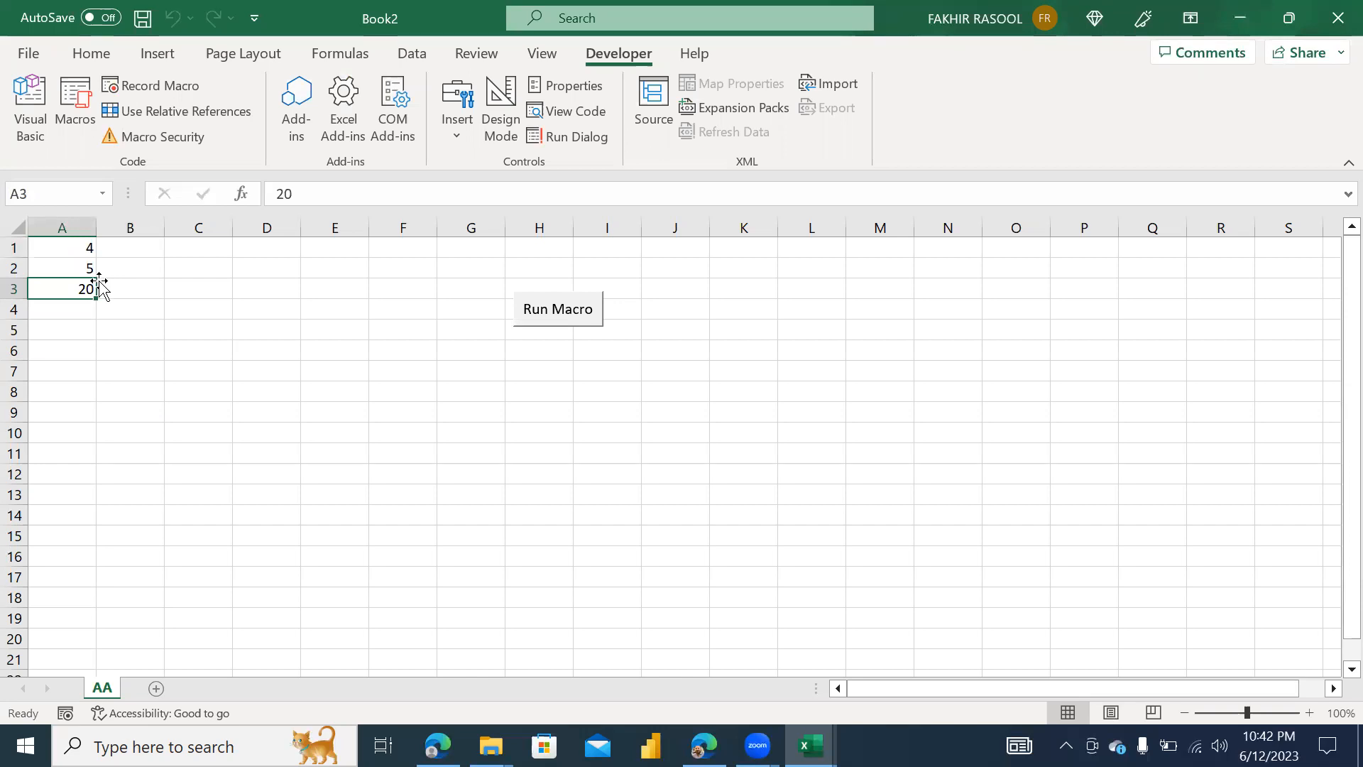
# In the Visual Basic editor, delete the commented-out A1 statement with its extra blank line and add blank lines below the A3 statement
pyautogui.hotkey('alt', 'F11')
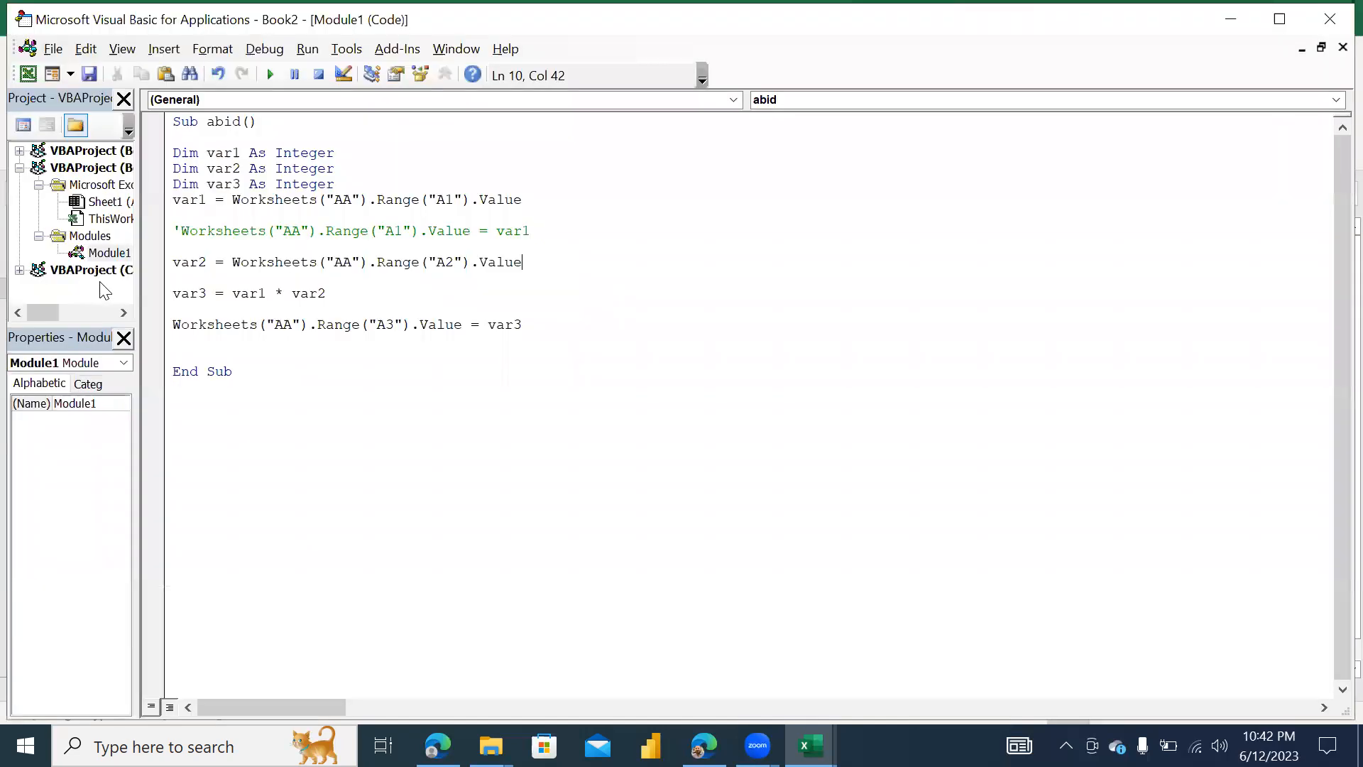
pyautogui.doubleClick(290, 231)
pyautogui.click(286, 231)
pyautogui.moveTo(538, 230); pyautogui.dragTo(141, 232)
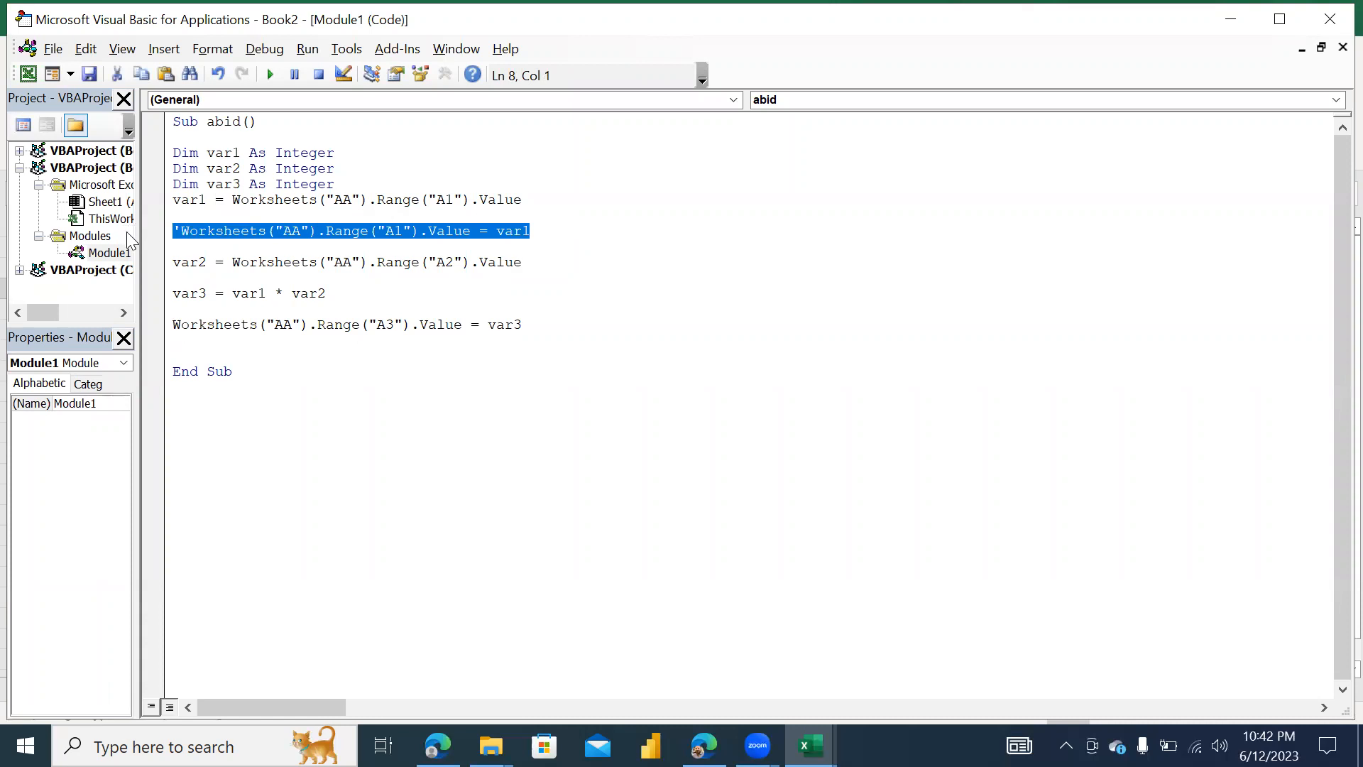
pyautogui.press('BackSpace')
pyautogui.press('BackSpace')
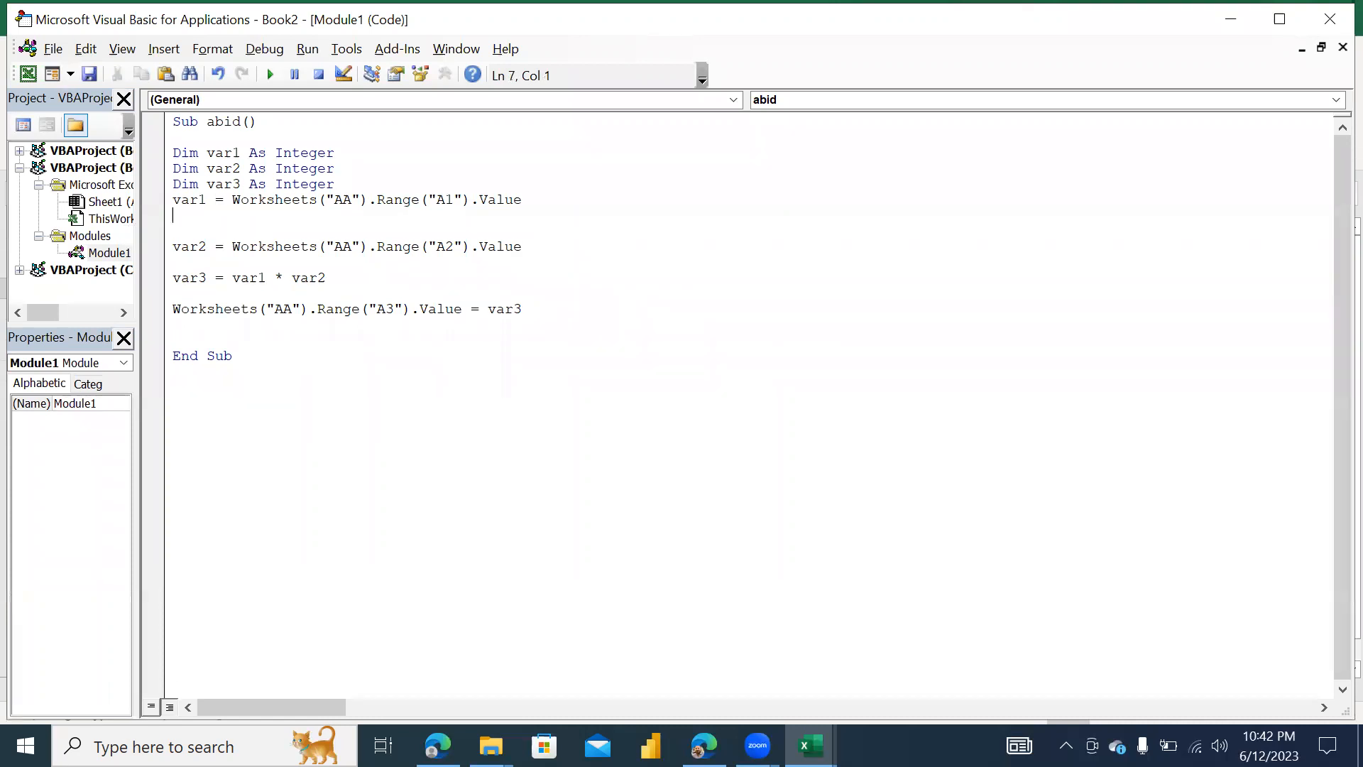
pyautogui.press('BackSpace')
pyautogui.click(534, 296)
pyautogui.press('Return')
pyautogui.press('Return')
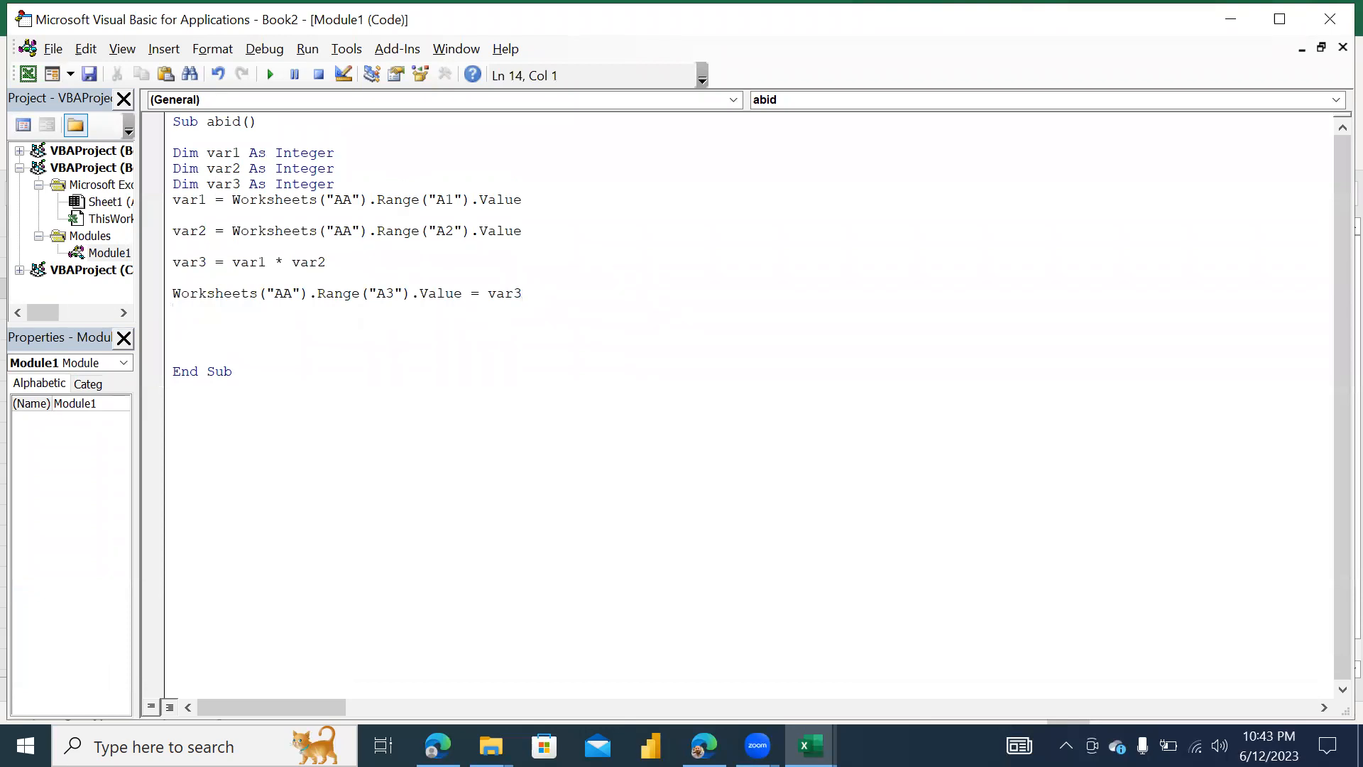
# Return to sheet AA and enter 1 in C2, 2 in D2 and 2 in E2
pyautogui.hotkey('alt', 'F11')
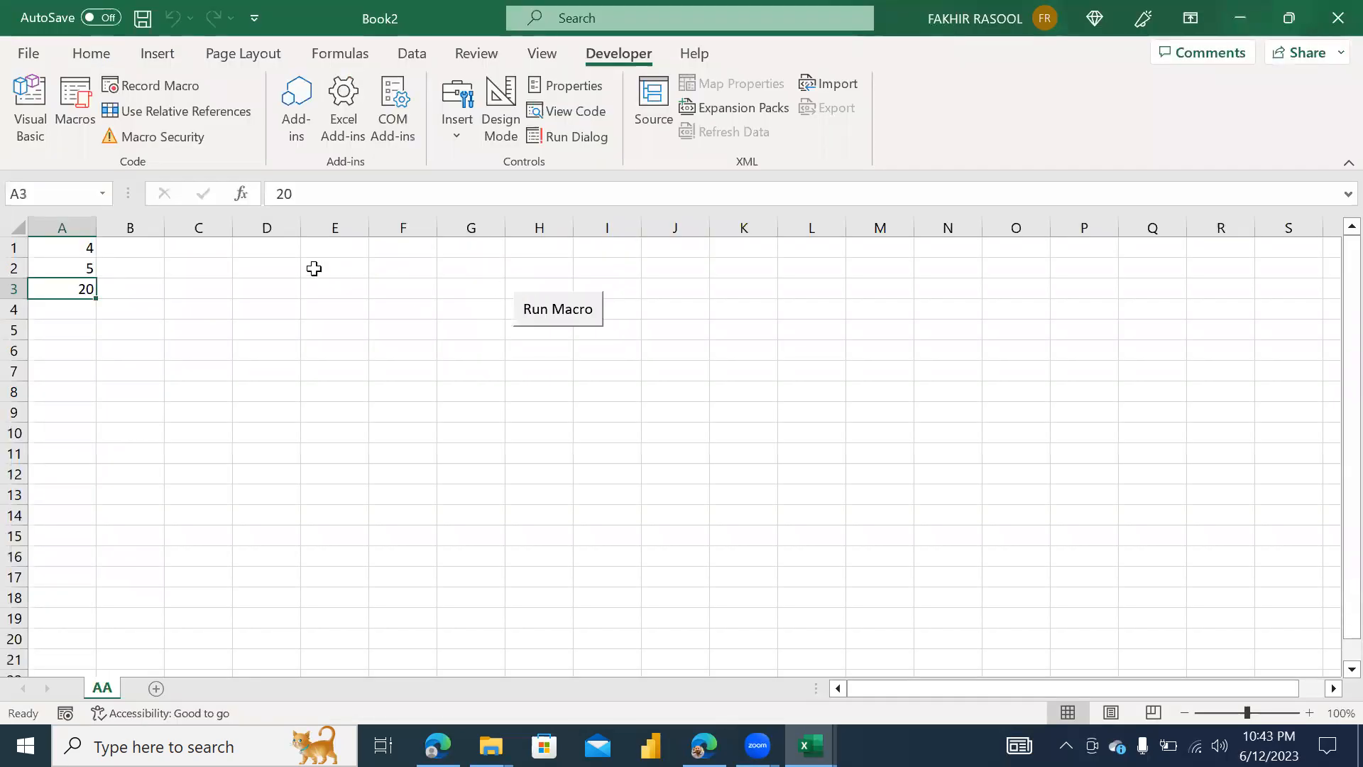
pyautogui.click(219, 265)
pyautogui.doubleClick(218, 265)
pyautogui.press('Tab')
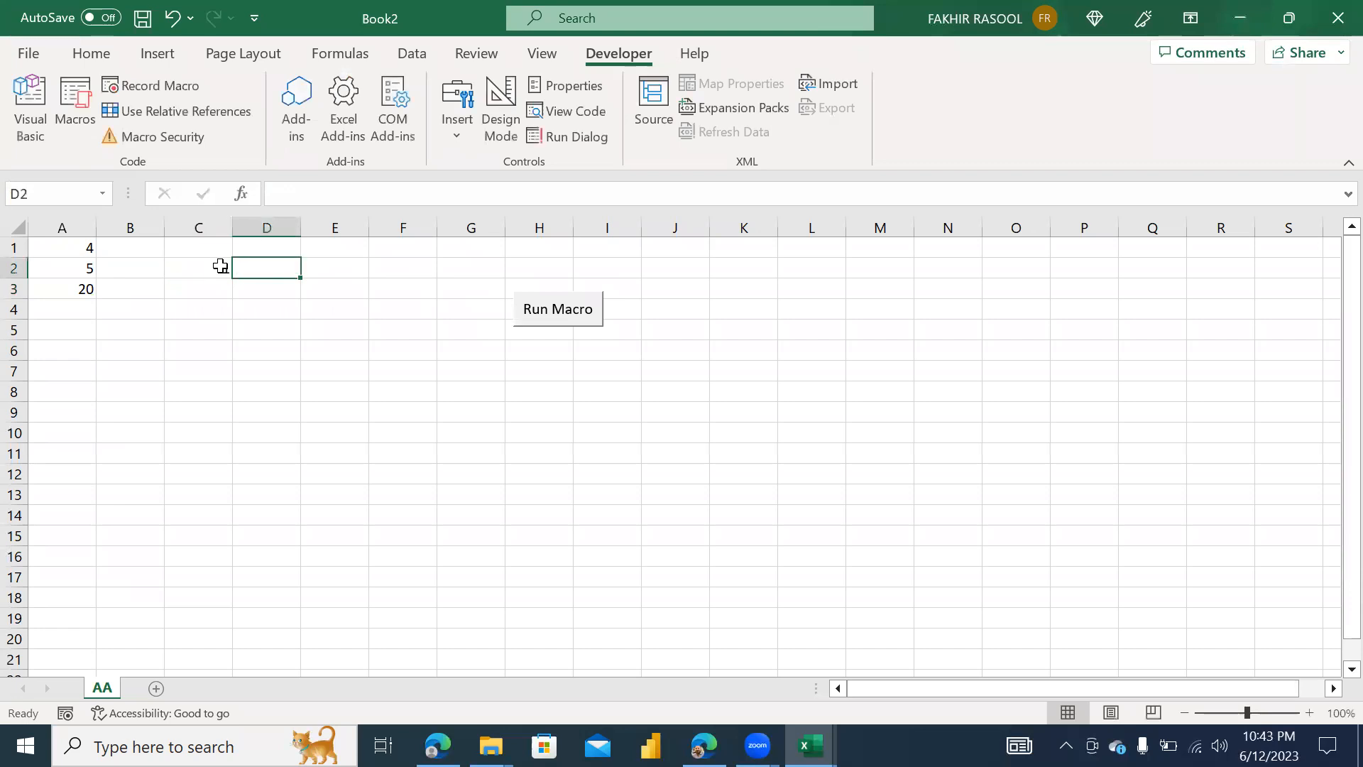
pyautogui.write('2')
pyautogui.press('Return')
pyautogui.press('Right')
pyautogui.press('Up')
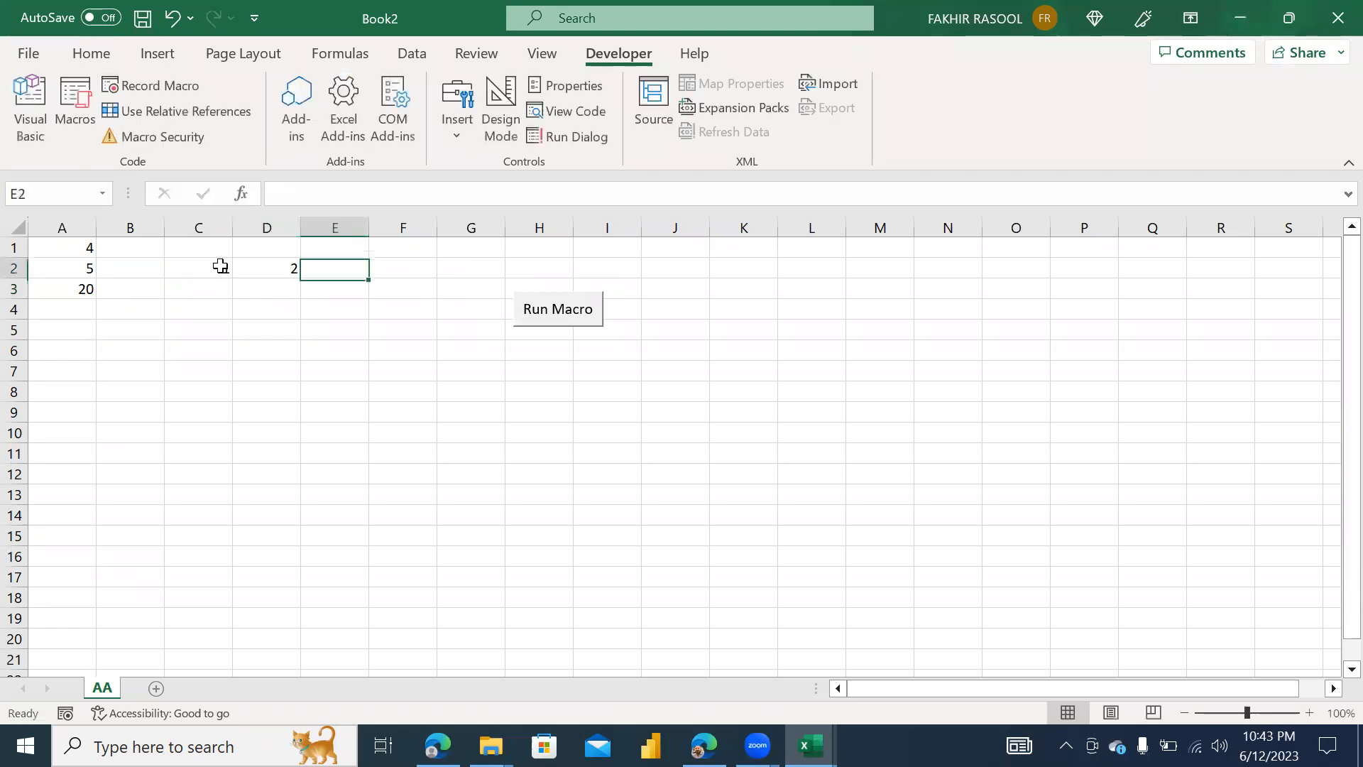
pyautogui.write('2')
pyautogui.press('Return')
pyautogui.press('Left')
pyautogui.press('Left')
pyautogui.press('Right')
pyautogui.press('Right')
pyautogui.press('Up')
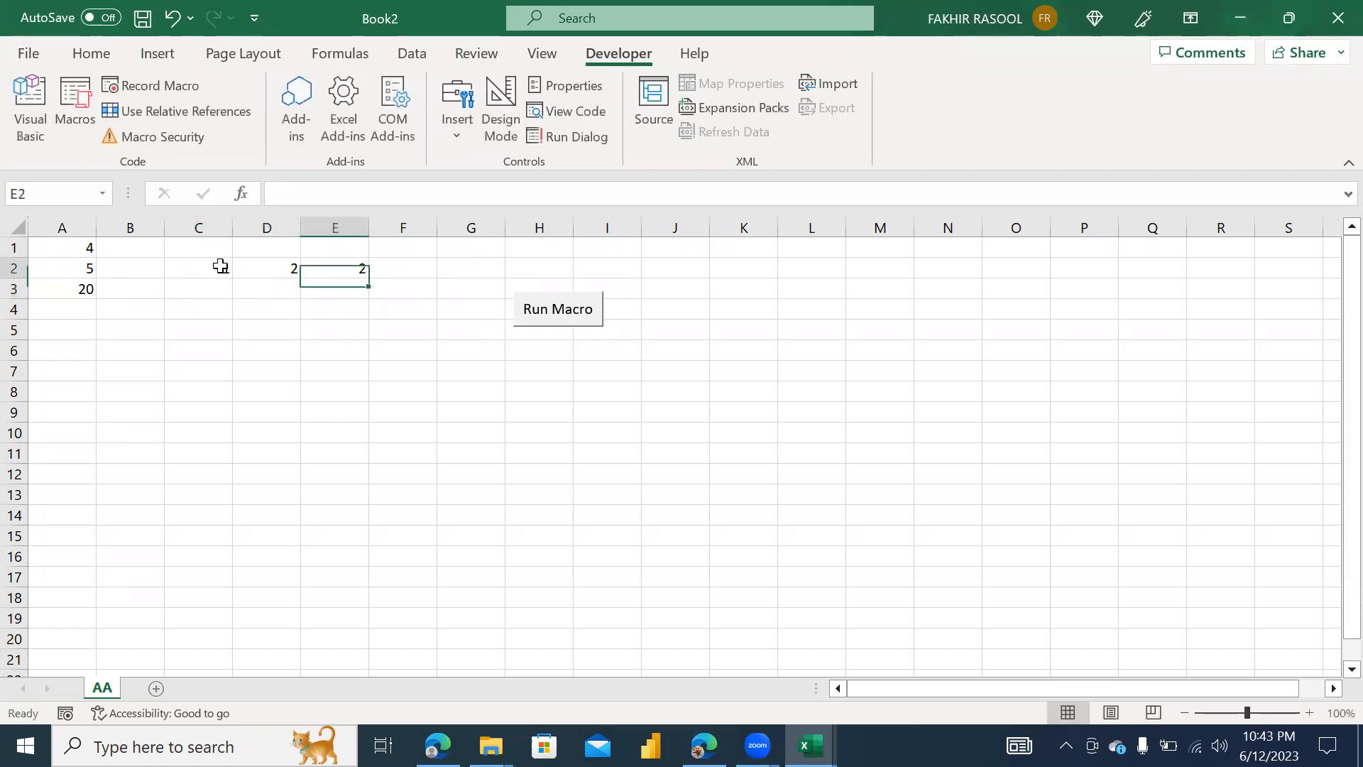
# Write row 2 as a multiplication line with X in D2, 2 in E2, = in F2 and 2 in G2
pyautogui.press('Left')
pyautogui.write('X')
pyautogui.press('Tab')
pyautogui.write('2')
pyautogui.press('Tab')
pyautogui.write('=')
pyautogui.press('Tab')
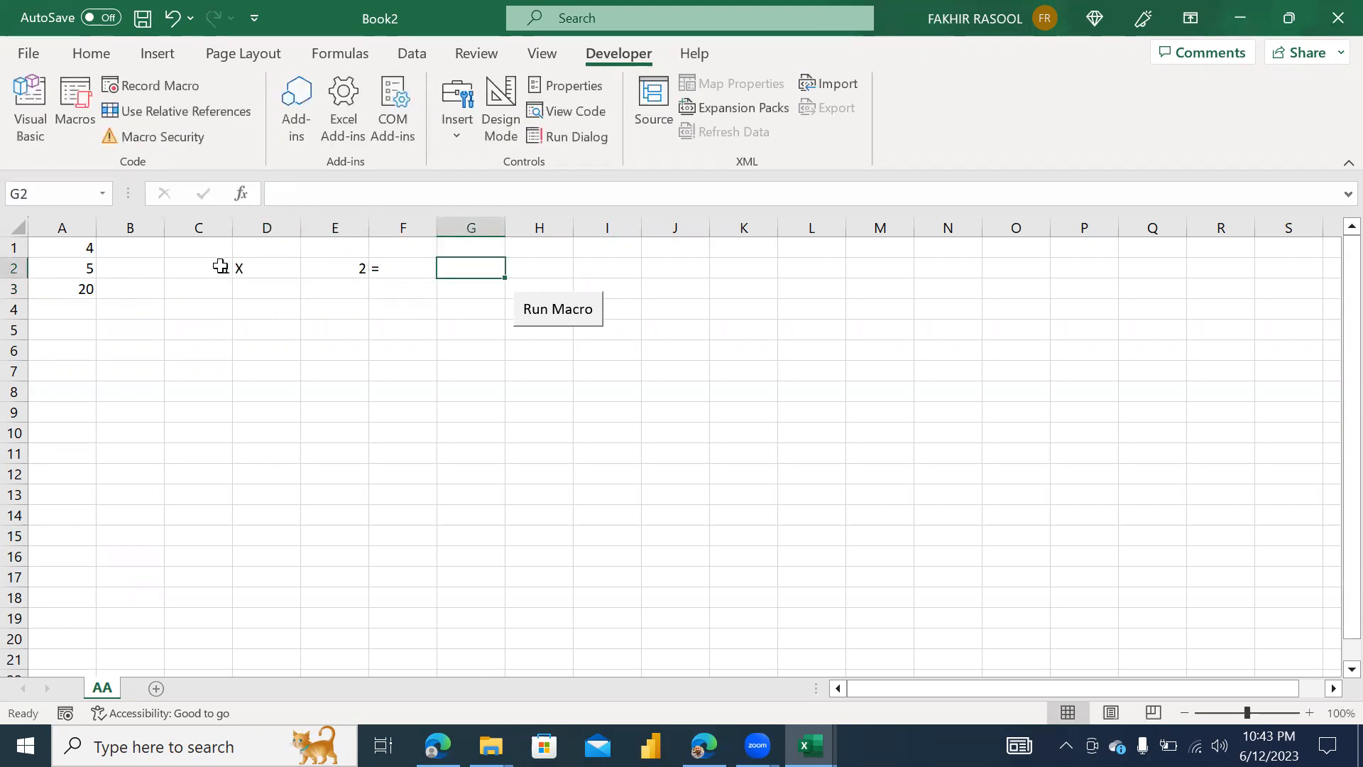
pyautogui.write('2')
pyautogui.press('Return')
# Begin the second multiplication line with 2 in C3, and dismiss the save prompt without saving
pyautogui.press('Left')
pyautogui.press('Left')
pyautogui.press('Left')
pyautogui.press('Left')
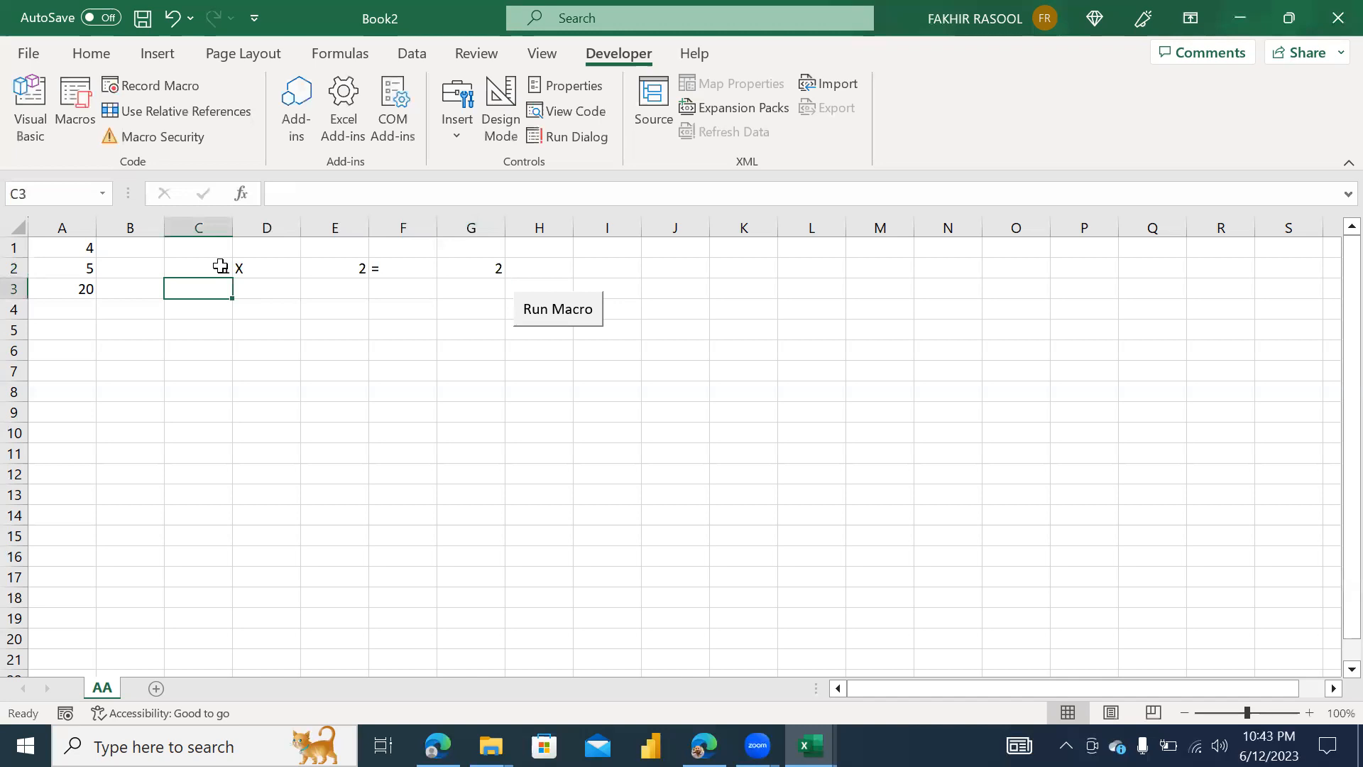
pyautogui.write('3')
pyautogui.press('BackSpace')
pyautogui.write('2')
pyautogui.press('Tab')
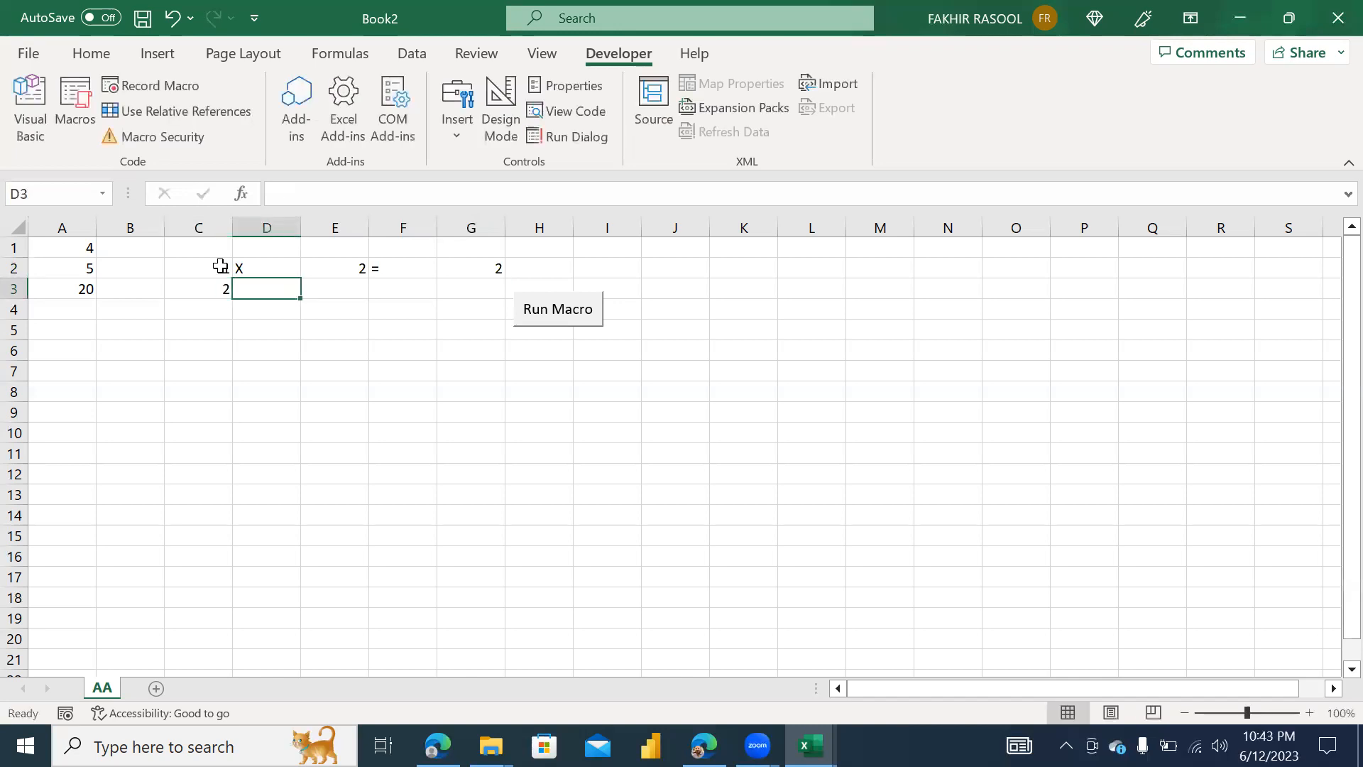
pyautogui.hotkey('ctrl', 's')
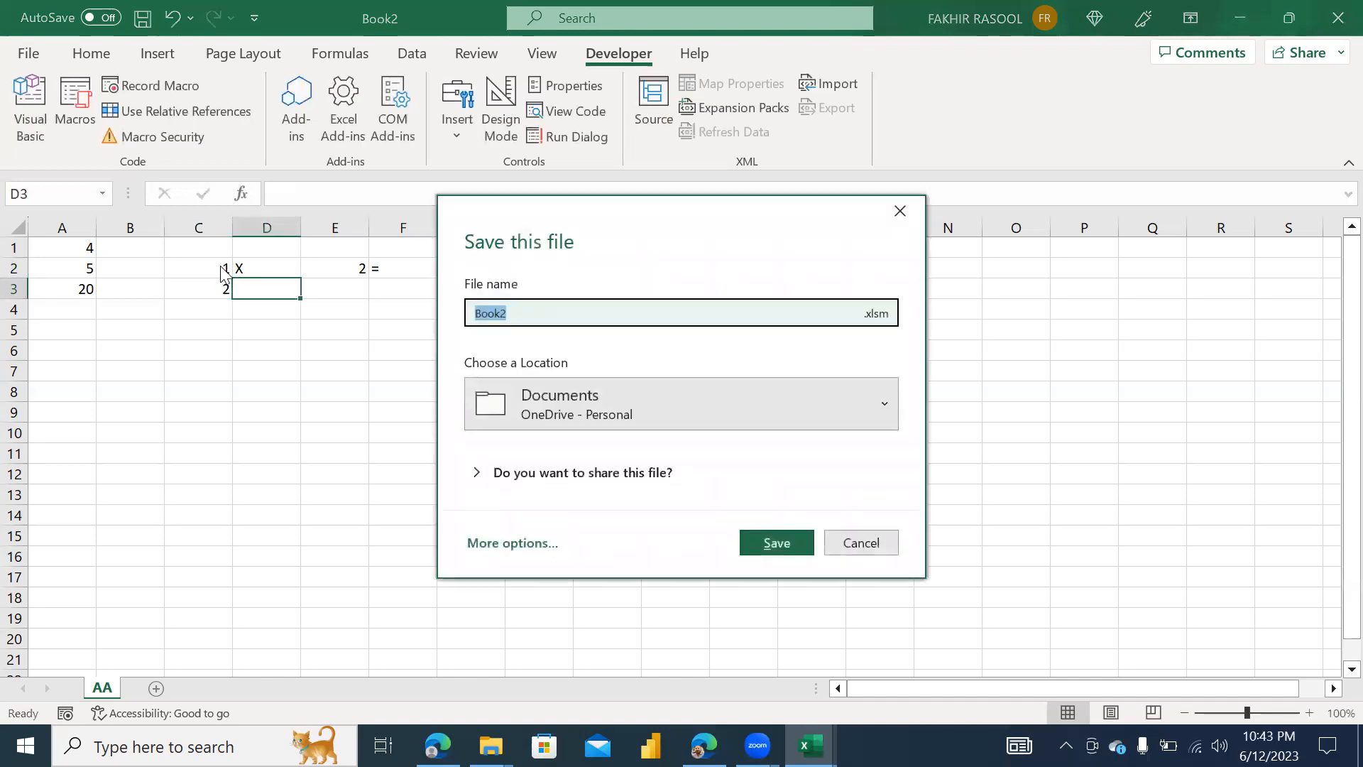
pyautogui.click(855, 542)
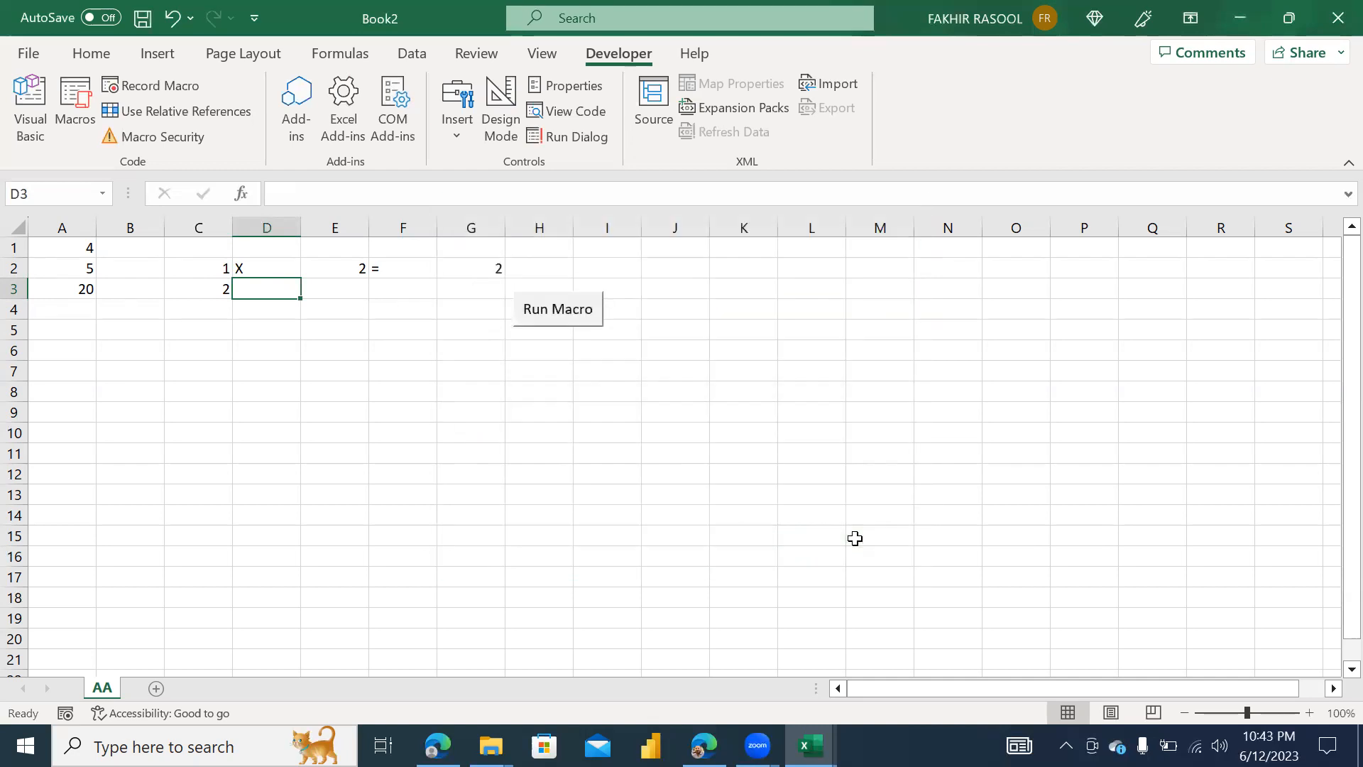
# Complete row 3 with X in D3, 2 in E3, = in F3 and 4 in G3, and select cell C2
pyautogui.write('X')
pyautogui.press('Tab')
pyautogui.write('2')
pyautogui.press('Tab')
pyautogui.write('=')
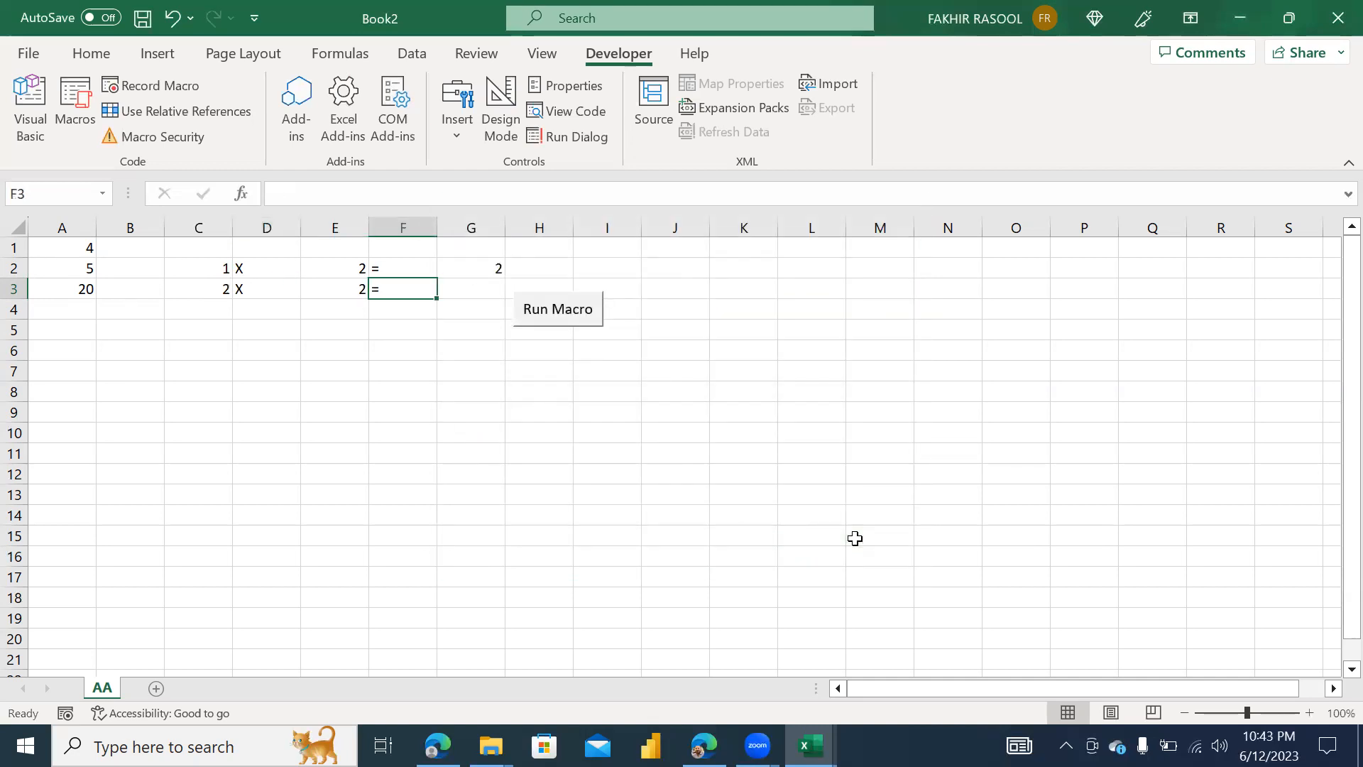
pyautogui.press('Tab')
pyautogui.write('4')
pyautogui.press('Down')
pyautogui.press('Left')
pyautogui.press('Up')
pyautogui.press('Up')
pyautogui.press('Left')
pyautogui.press('Left')
pyautogui.press('Left')
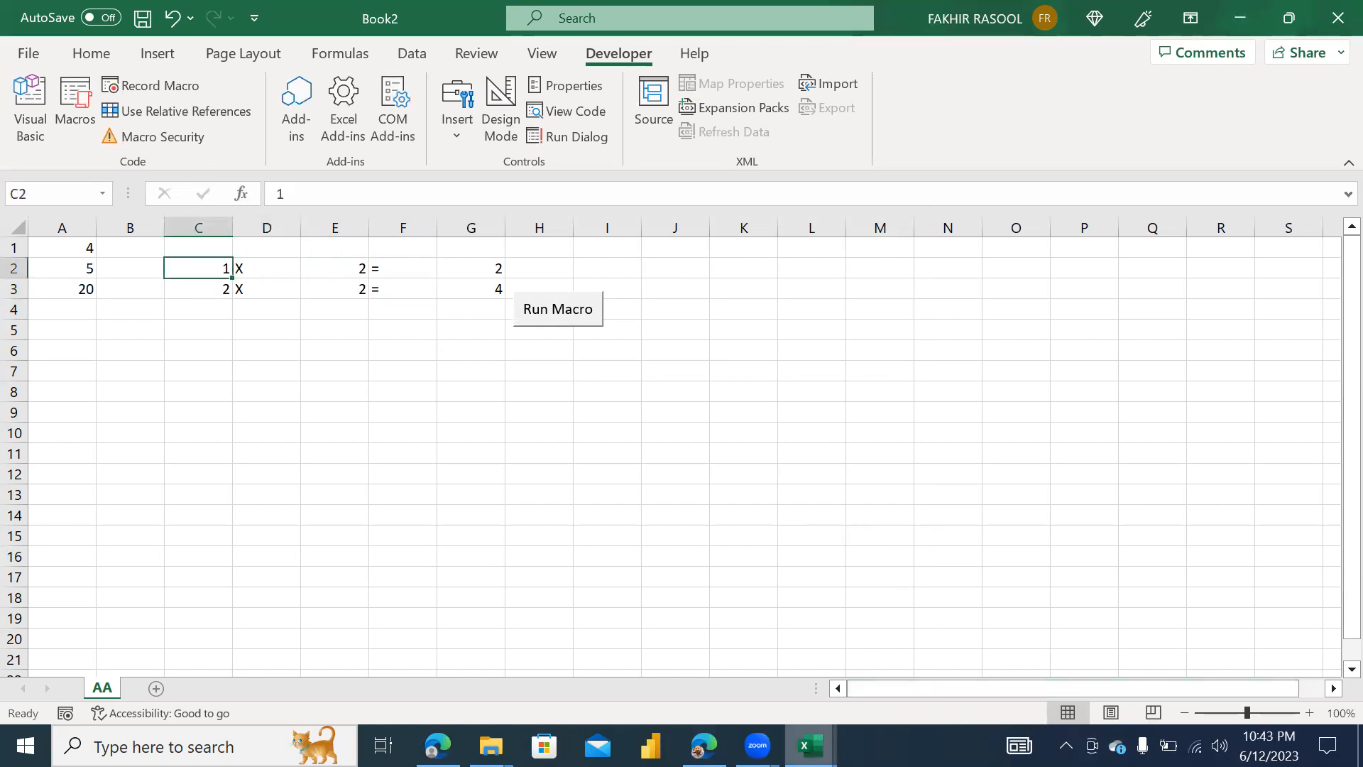
# Switch to the Visual Basic editor and insert another blank line between the A3 statement and End Sub
pyautogui.moveTo(810, 745)
pyautogui.click(1086, 663)
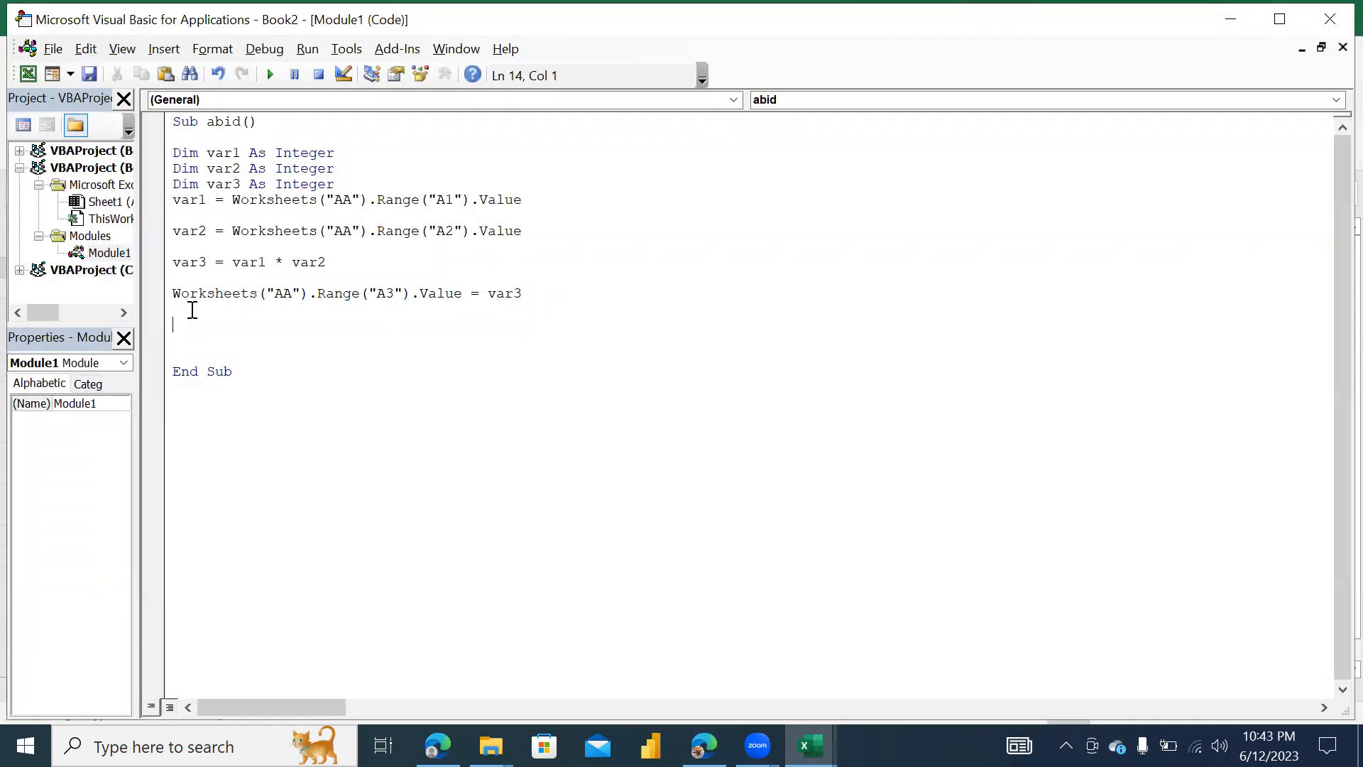
pyautogui.press('Return')
pyautogui.press('Up')
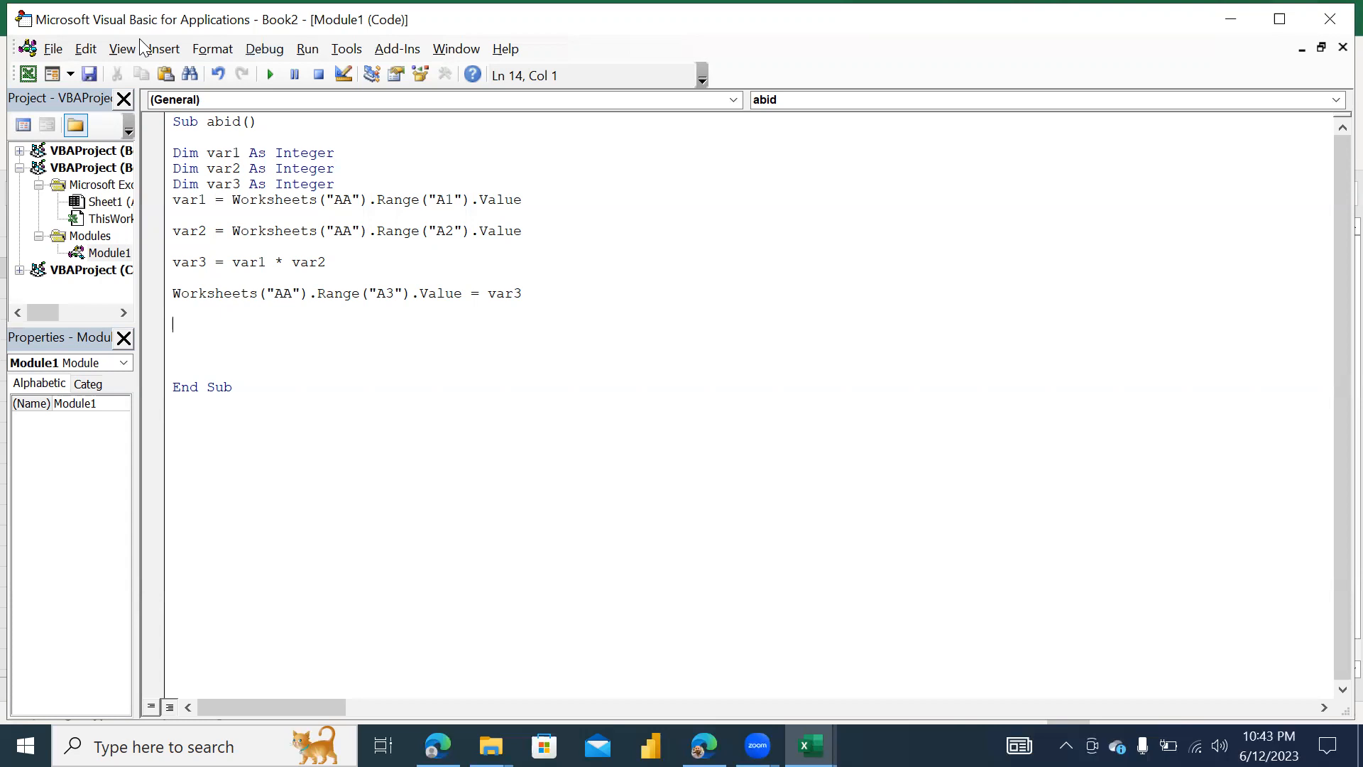
pyautogui.hotkey('alt', 'Tab')
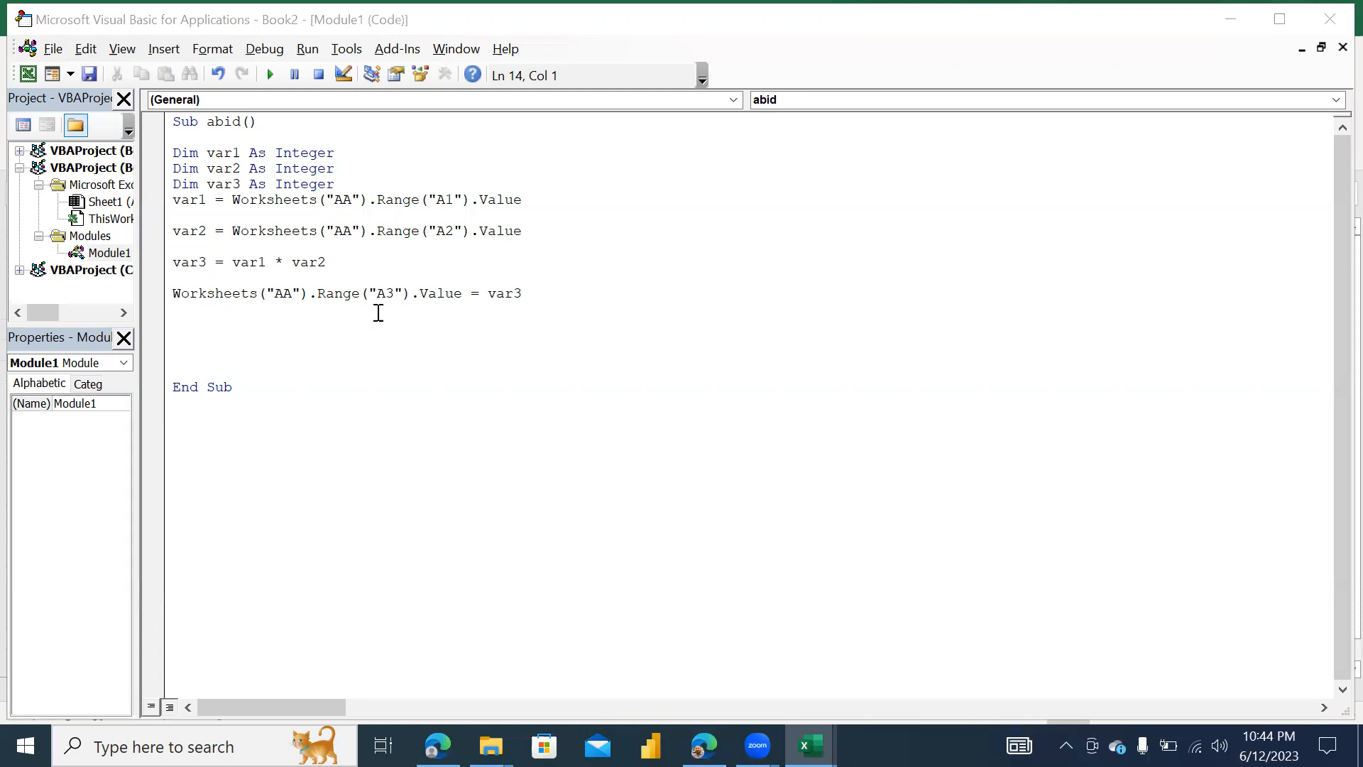
pyautogui.click(312, 328)
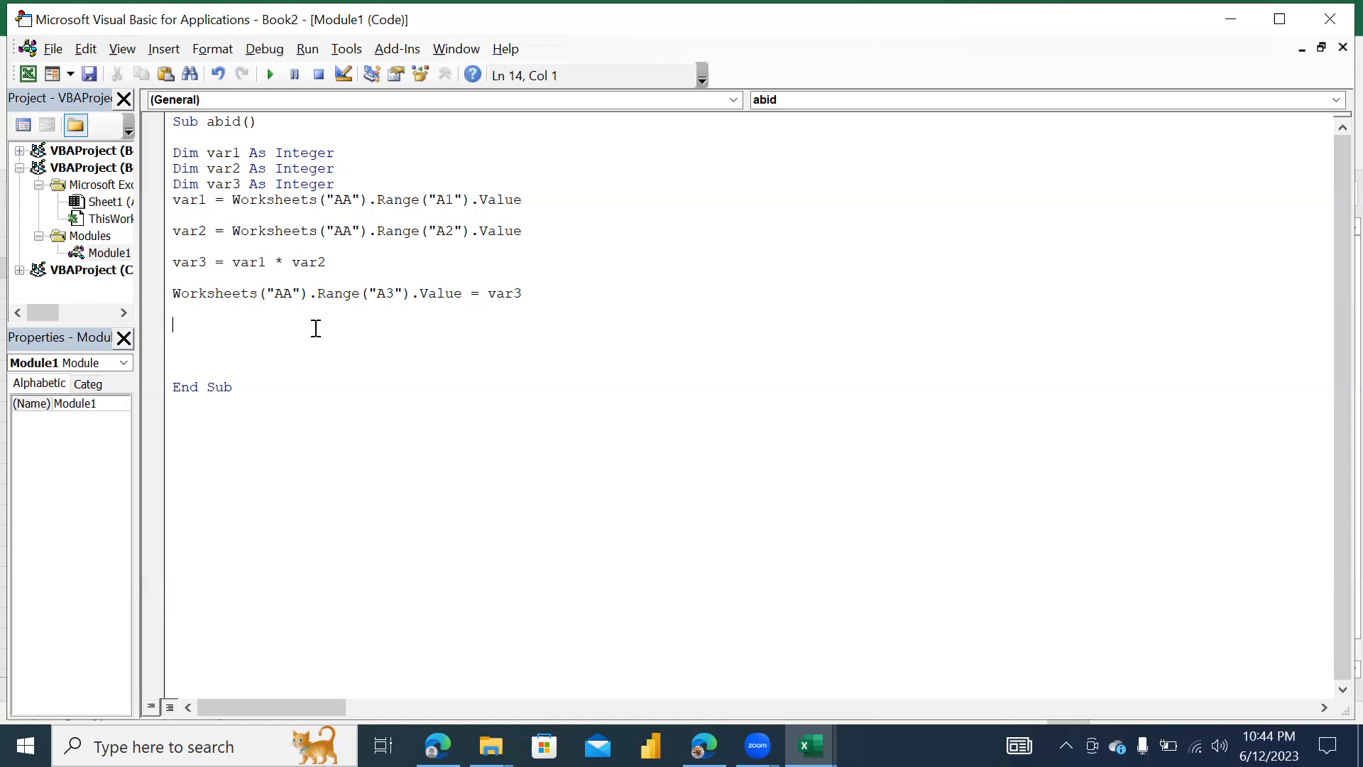
pyautogui.click(969, 212)
pyautogui.click(945, 224)
# Return to sheet AA of Book2 and enter 5 in cell A1 and 10 in cell A2
pyautogui.moveTo(809, 742)
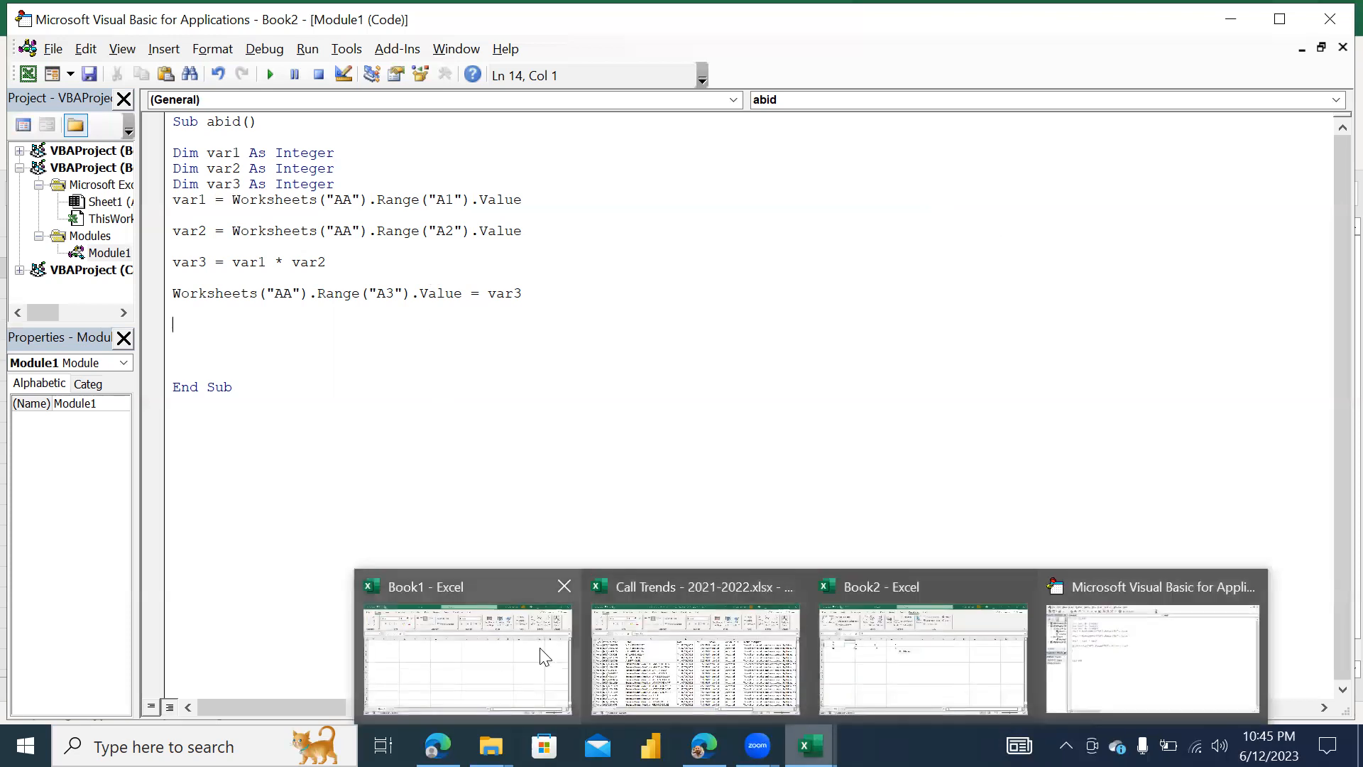
pyautogui.click(883, 671)
pyautogui.click(93, 252)
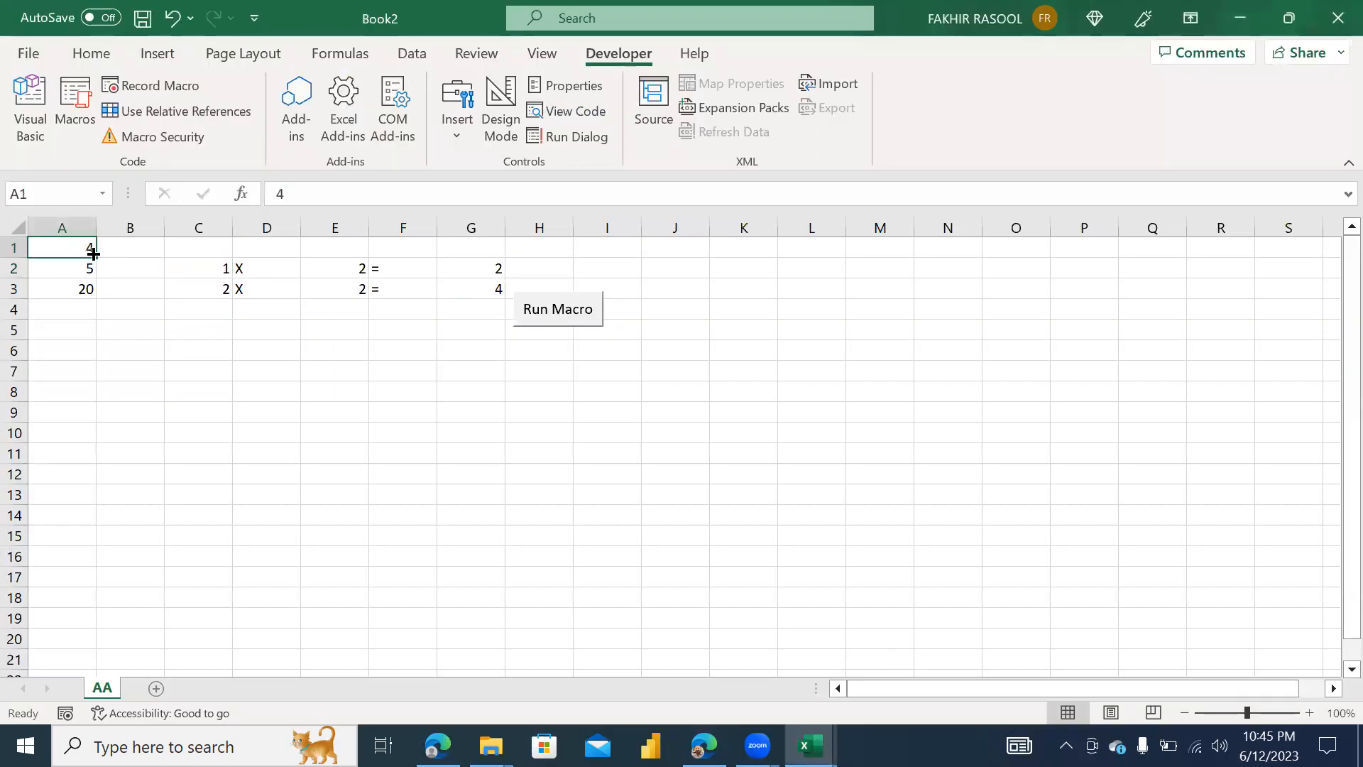
pyautogui.press('Delete')
pyautogui.press('Down')
pyautogui.write('10')
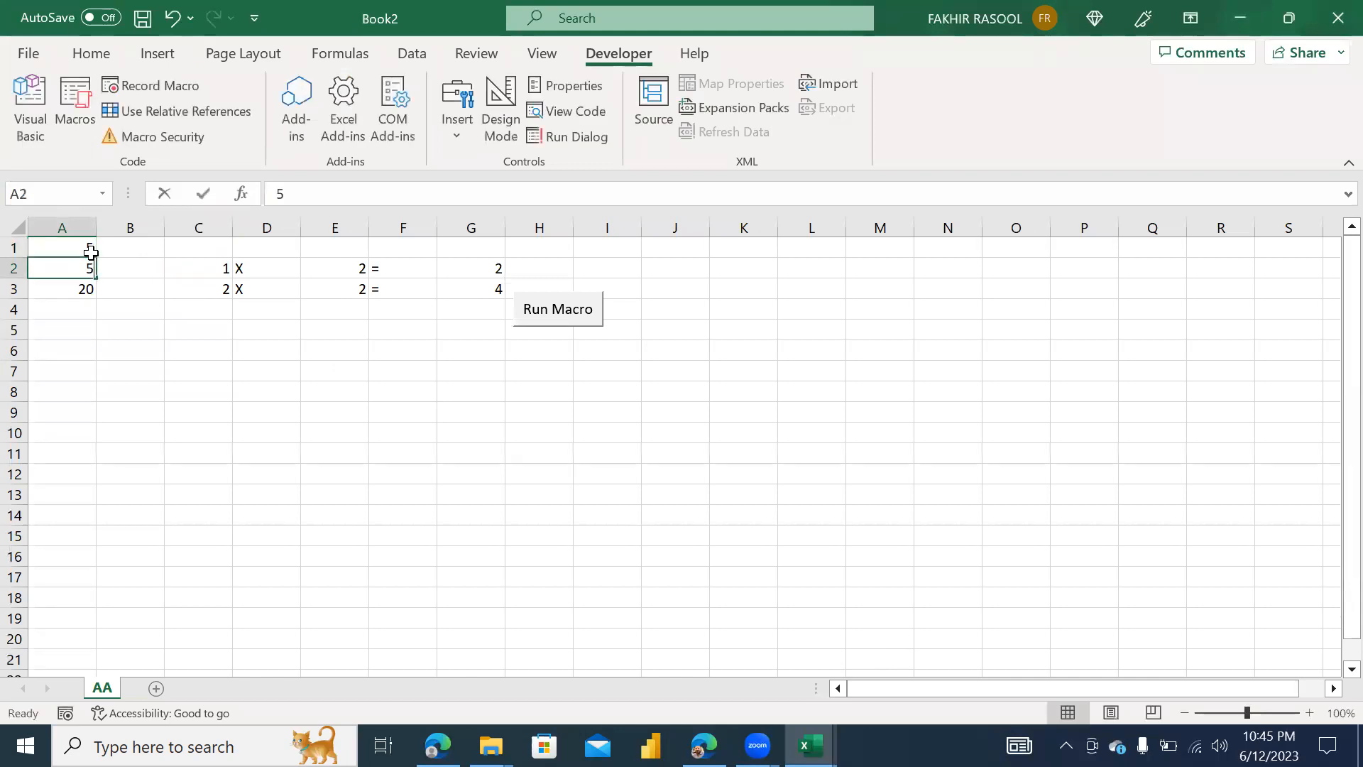
pyautogui.press('Return')
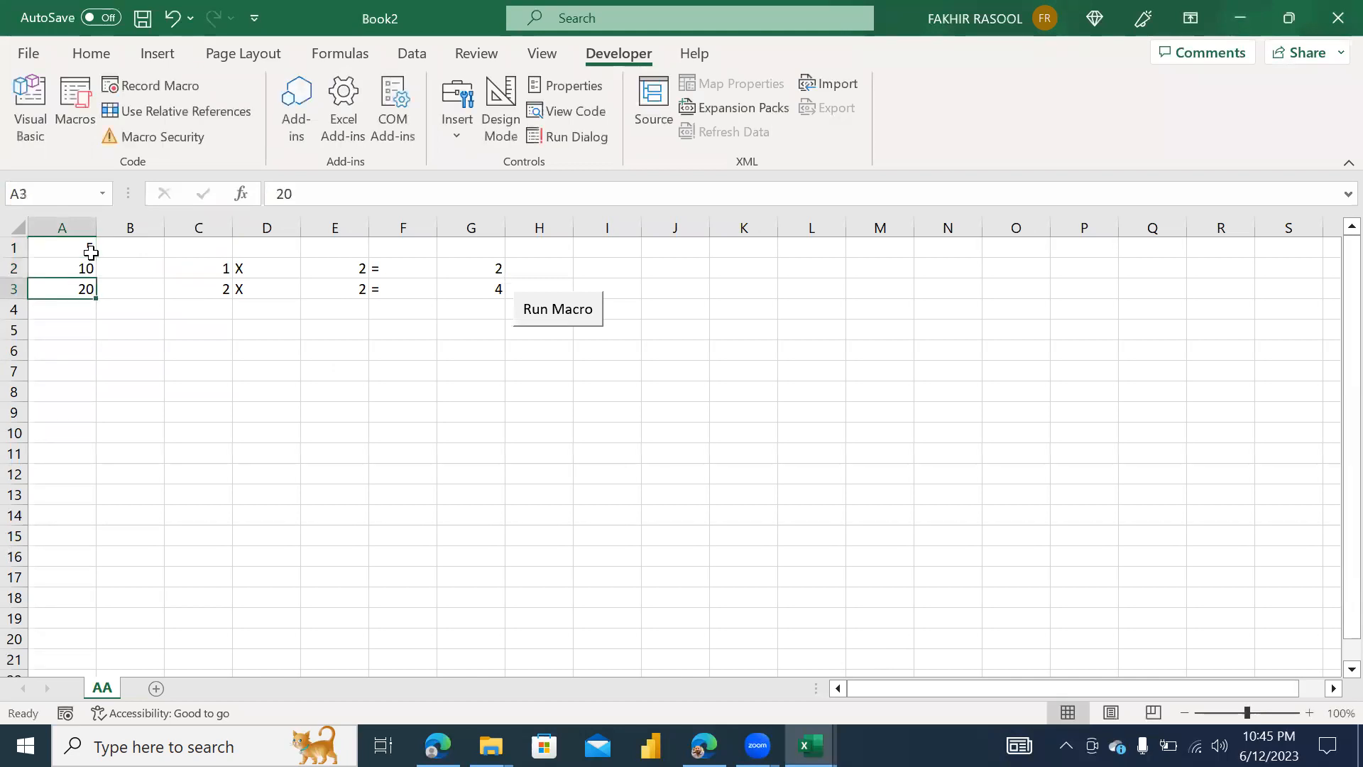
pyautogui.press('Up')
pyautogui.press('Up')
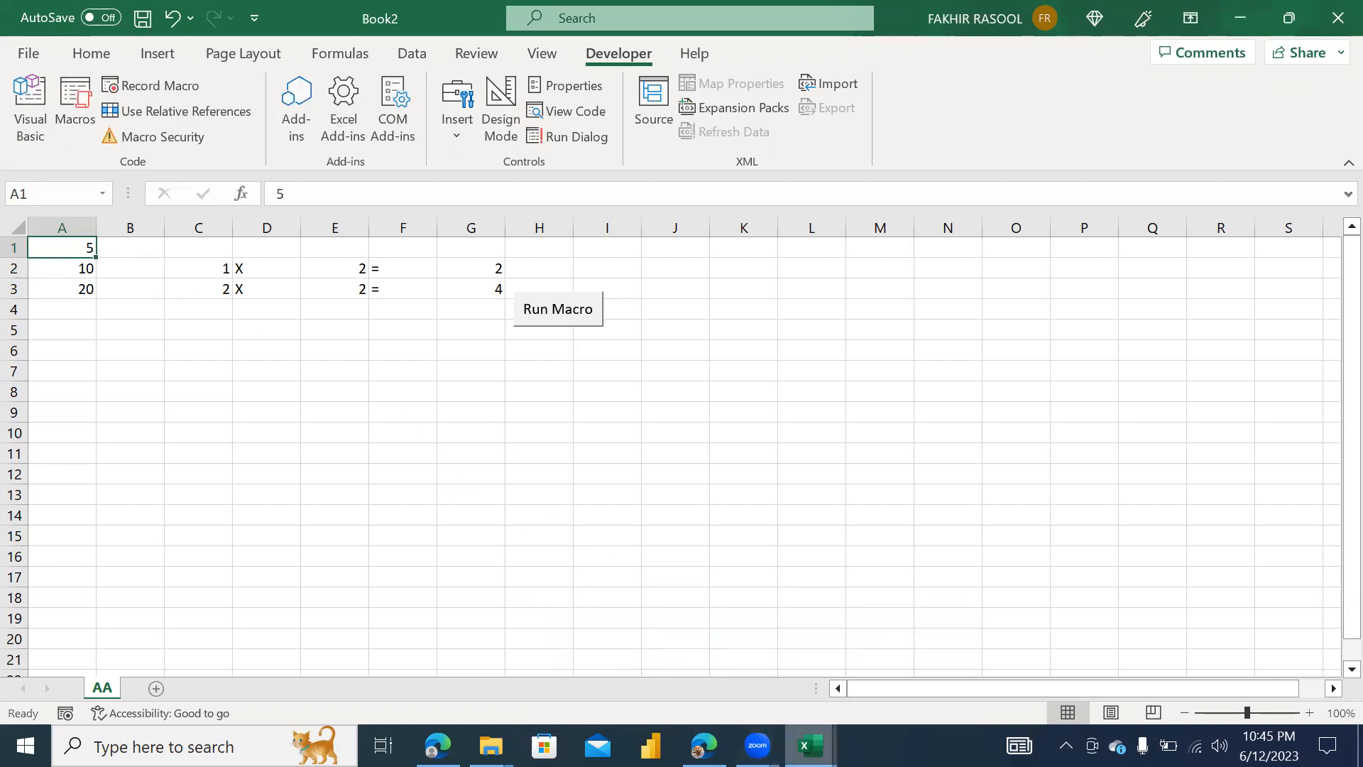
# Back in the Visual Basic editor, write the loop header For I = 1 To 10 below the A3 statement
pyautogui.moveTo(809, 745)
pyautogui.click(1150, 663)
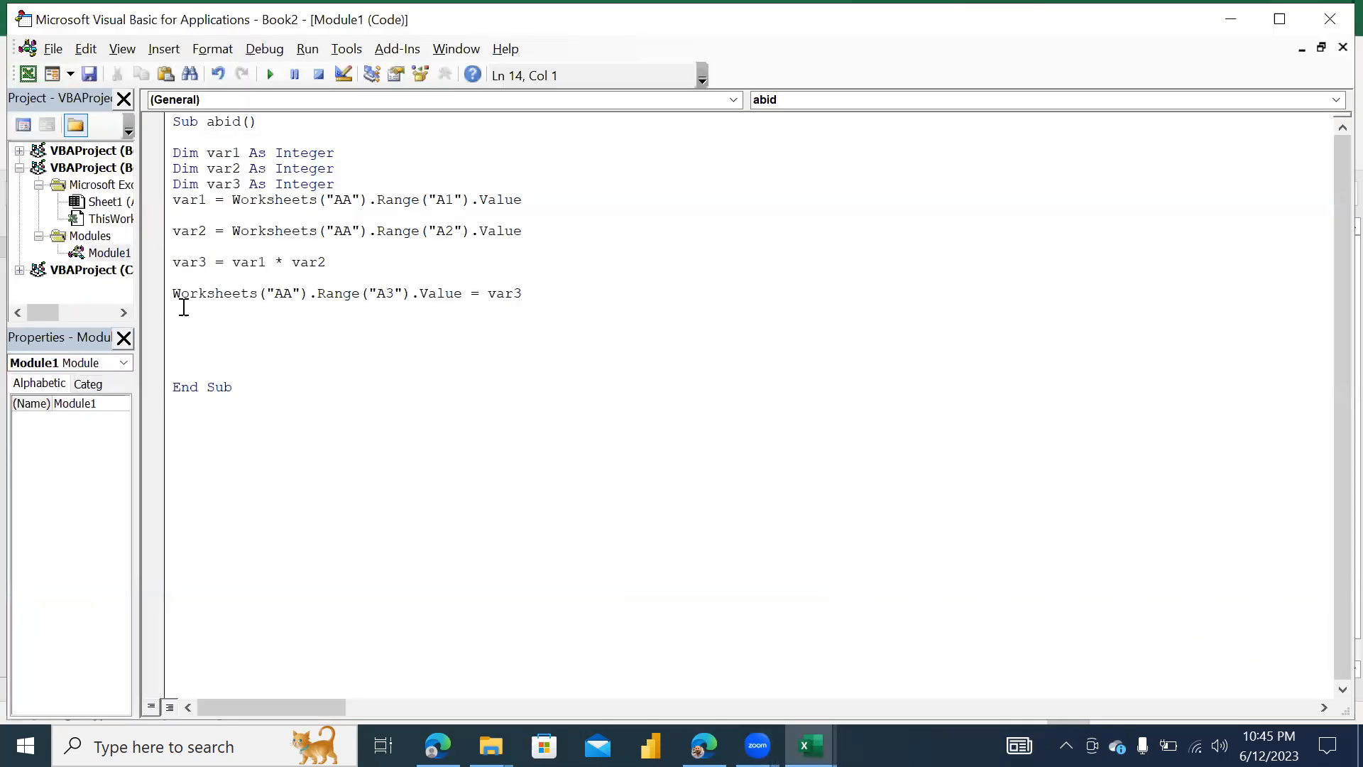
pyautogui.write('for I')
pyautogui.write('1 to 10')
pyautogui.press('Return')
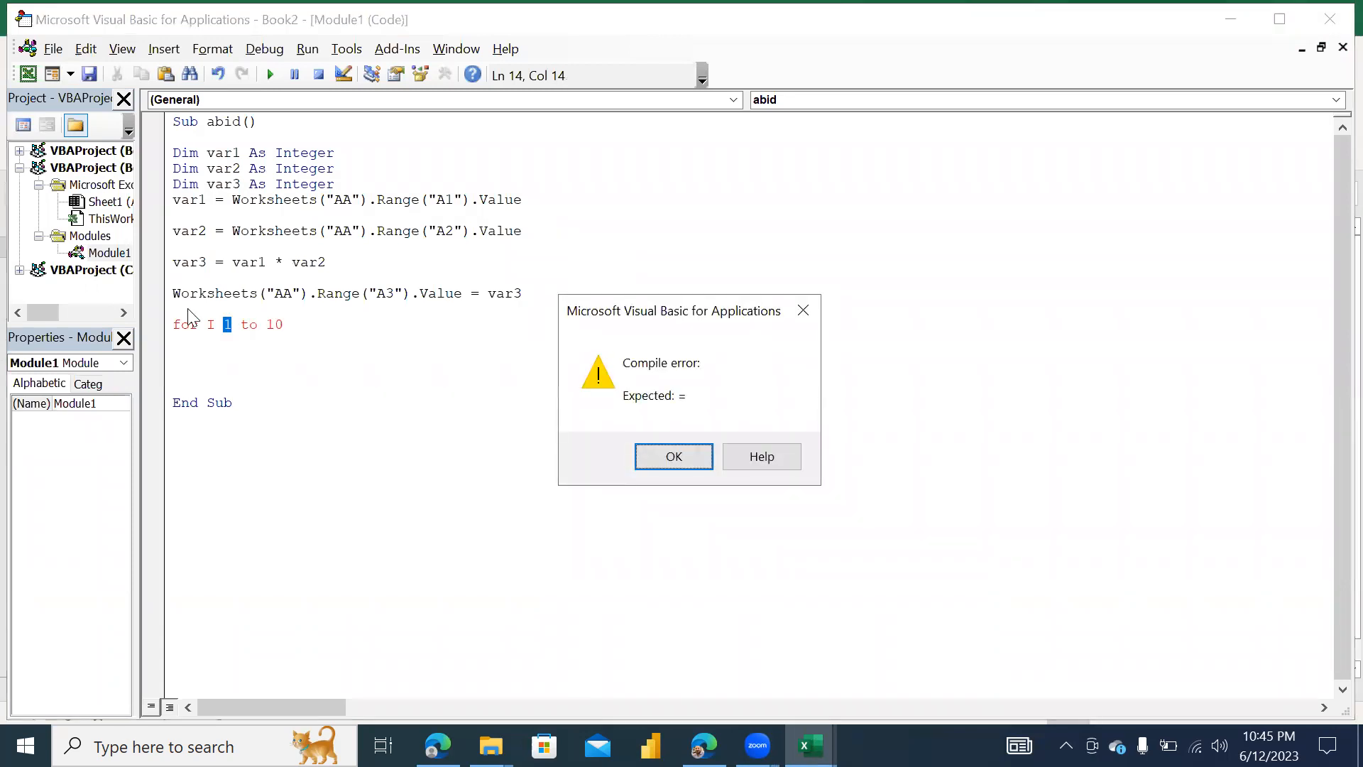
pyautogui.press('Return')
pyautogui.press('Left')
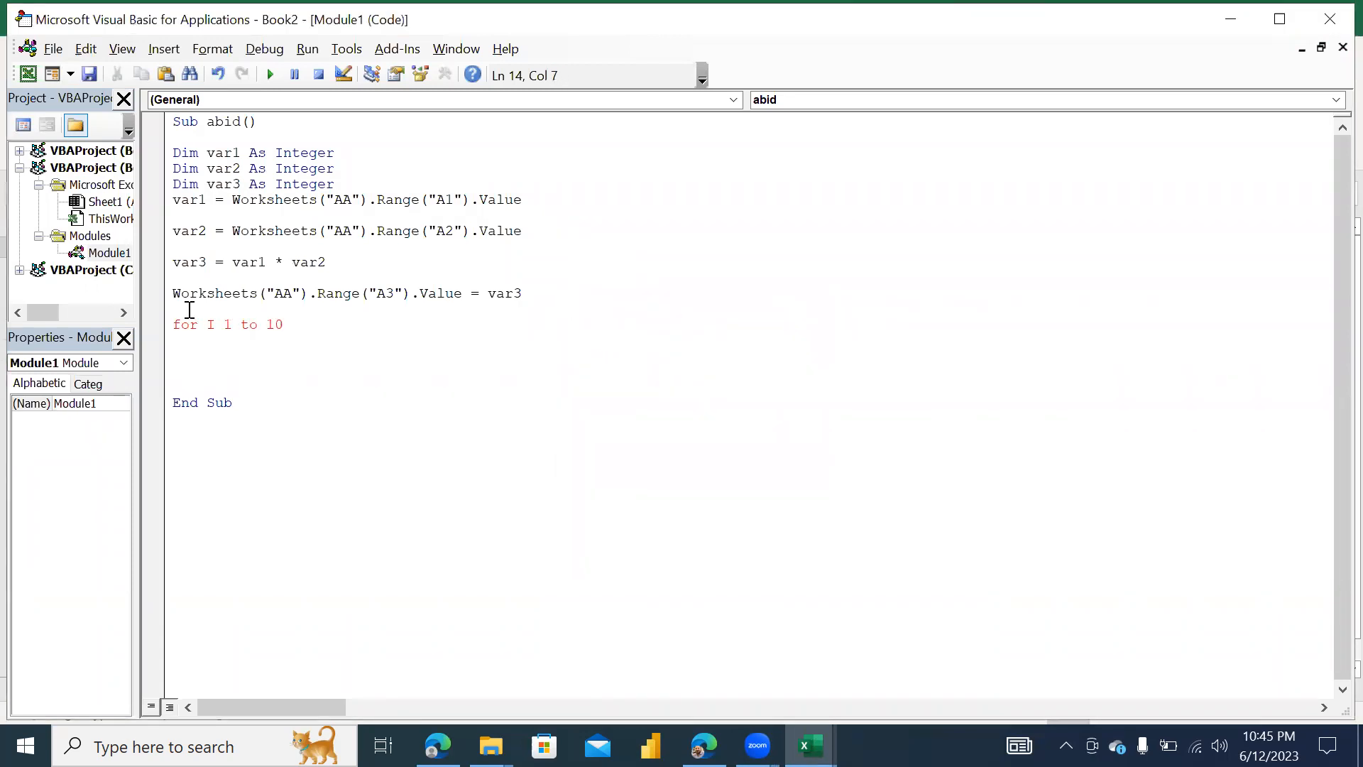
pyautogui.write('=')
pyautogui.press('Down')
pyautogui.press('Return')
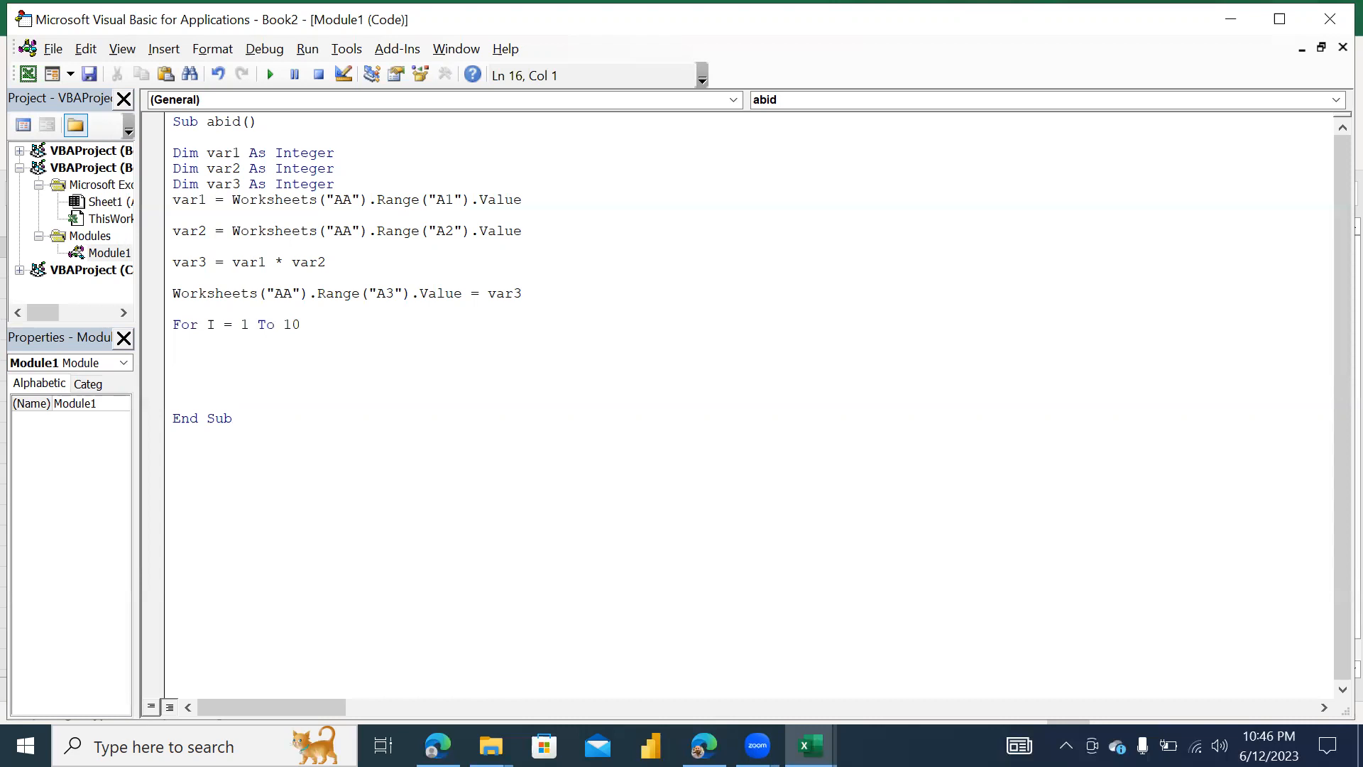
# Close the For loop with Next and add blank space inside it for the loop body
pyautogui.write('Next')
pyautogui.press('Return')
pyautogui.press('Up')
pyautogui.press('Up')
pyautogui.press('Return')
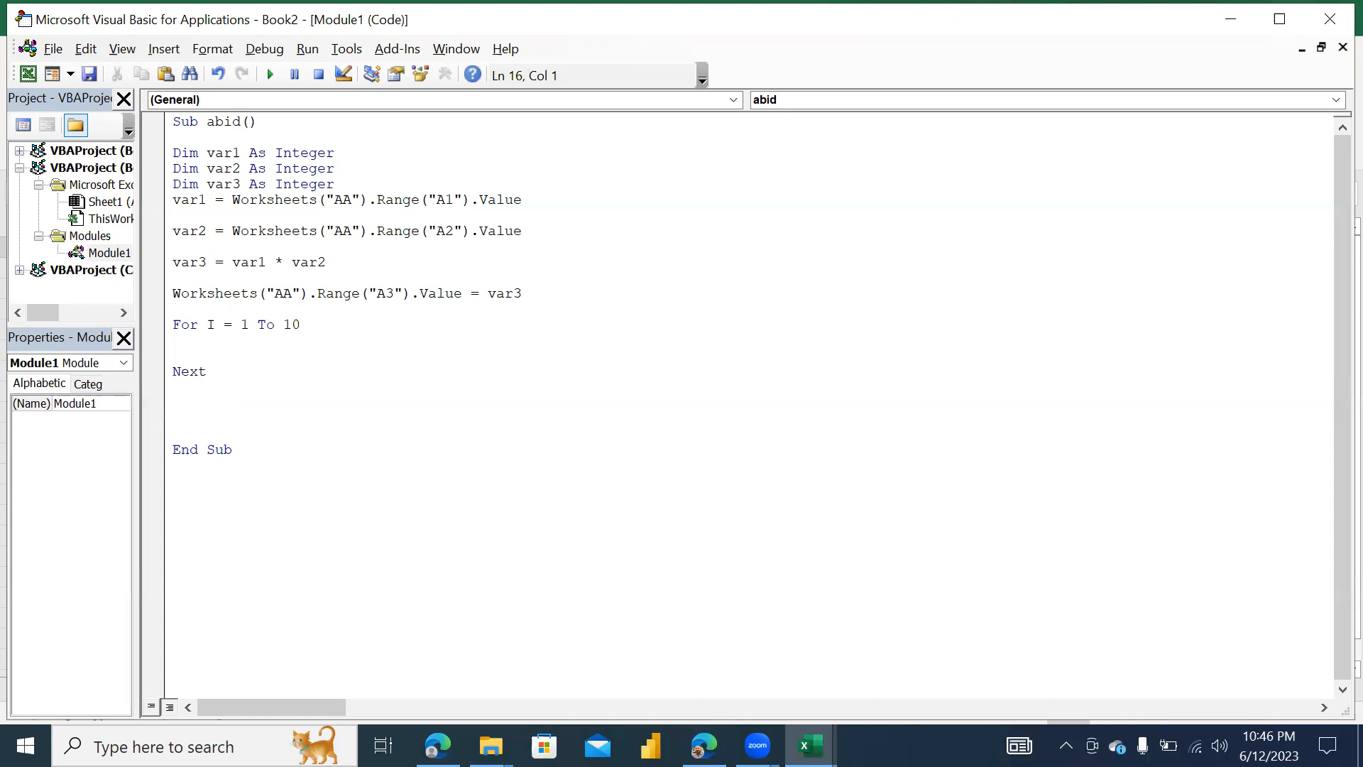
# Copy the statement that writes var3 to cell A3 into the body of the For loop
pyautogui.press('Return')
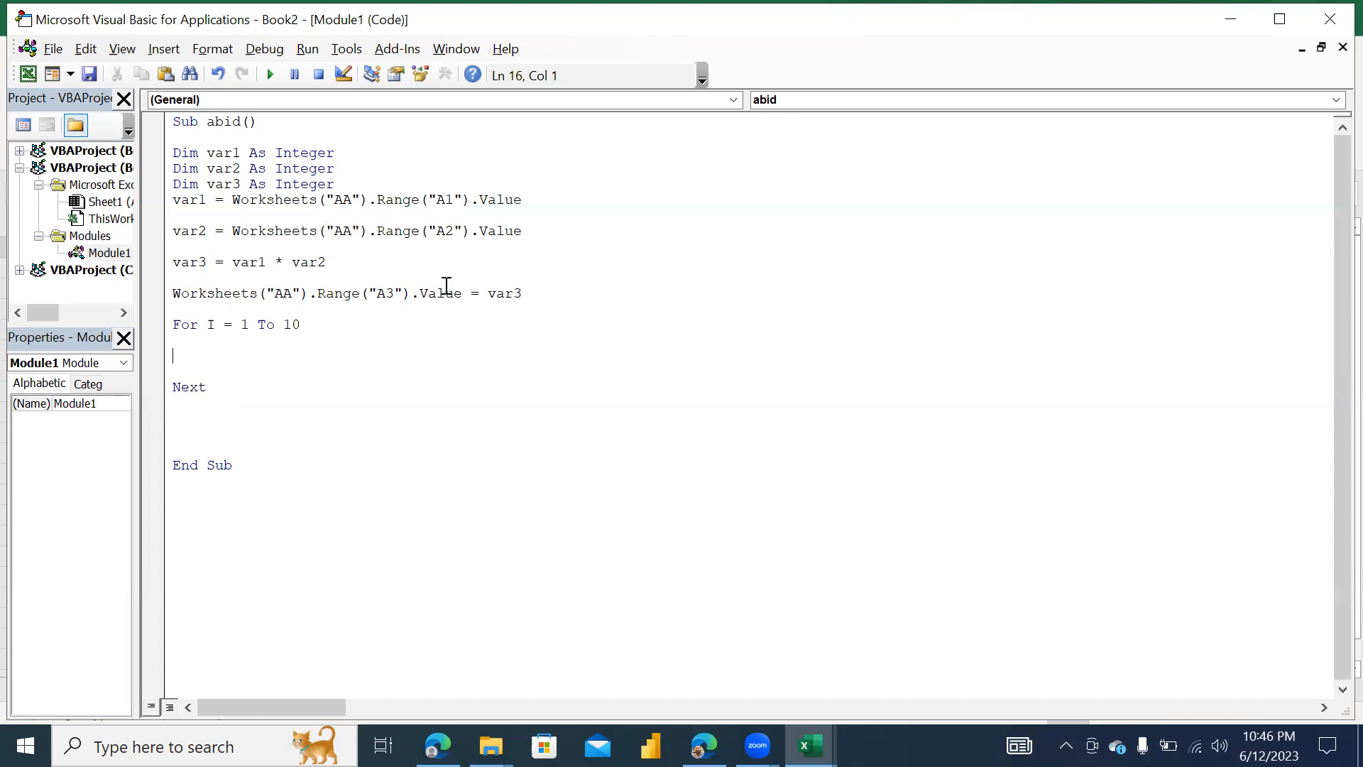
pyautogui.moveTo(523, 292); pyautogui.dragTo(169, 292)
pyautogui.hotkey('ctrl', 'c')
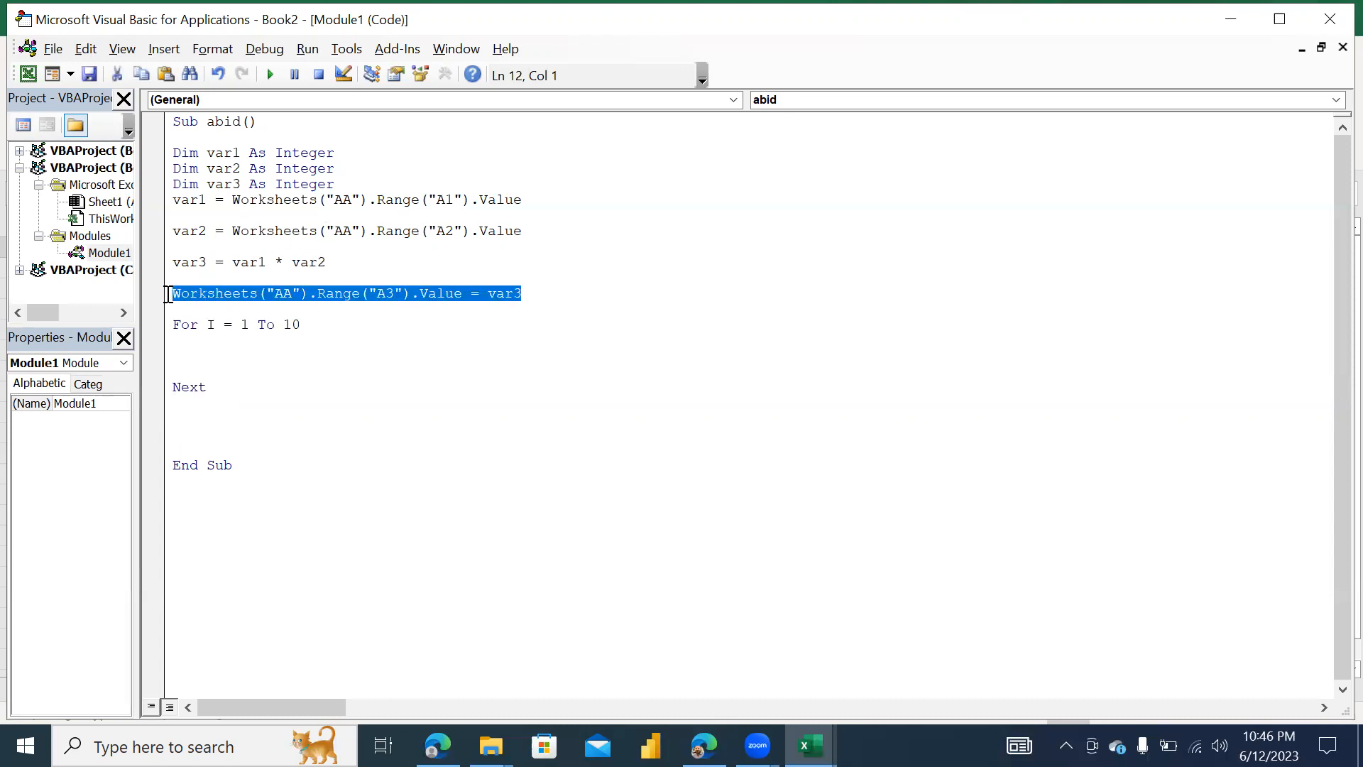
pyautogui.click(203, 355)
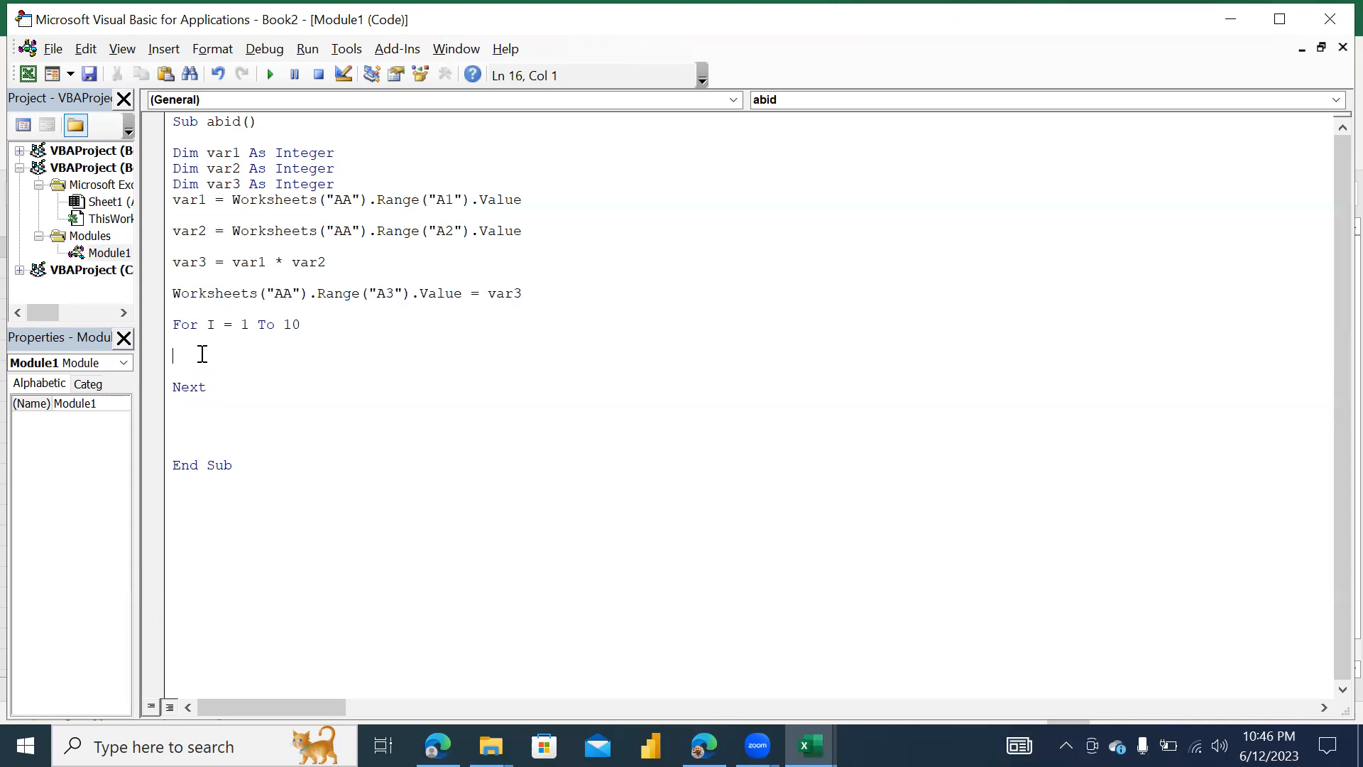
pyautogui.hotkey('ctrl', 'v')
# Change the copied statement's range reference to "B" & I so each pass writes to the next row of column B
pyautogui.moveTo(377, 355); pyautogui.dragTo(386, 355)
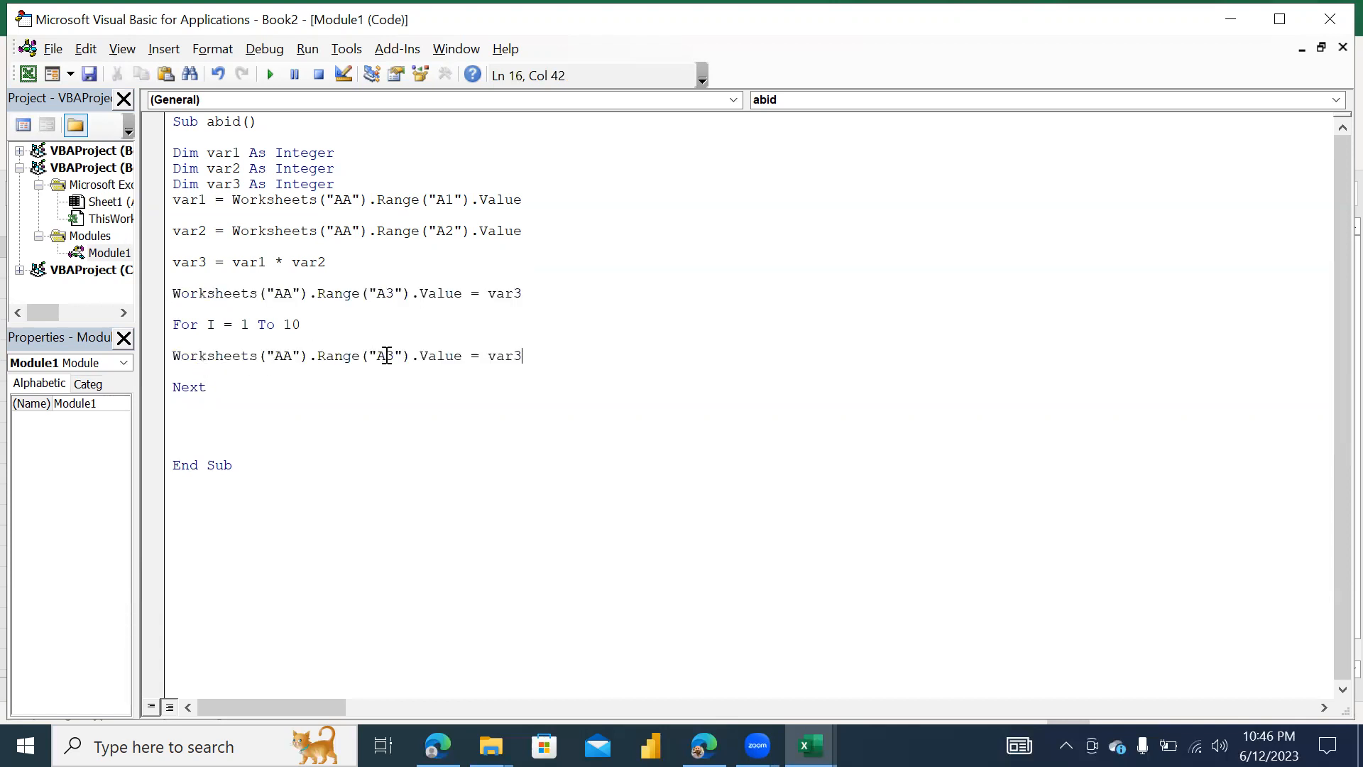
pyautogui.press('BackSpace')
pyautogui.write('B')
pyautogui.press('Right')
pyautogui.press('BackSpace')
pyautogui.press('Right')
pyautogui.press('Right')
pyautogui.write('&I')
pyautogui.press('Left')
pyautogui.press('Right')
pyautogui.press('Right')
pyautogui.press('BackSpace')
pyautogui.press('BackSpace')
pyautogui.write('&I')
pyautogui.press('Left')
pyautogui.press('Left')
pyautogui.press('Right')
pyautogui.press('Right')
pyautogui.press('Left')
# Return to sheet AA, select column B and run the macro from its button
pyautogui.hotkey('alt', 'F11')
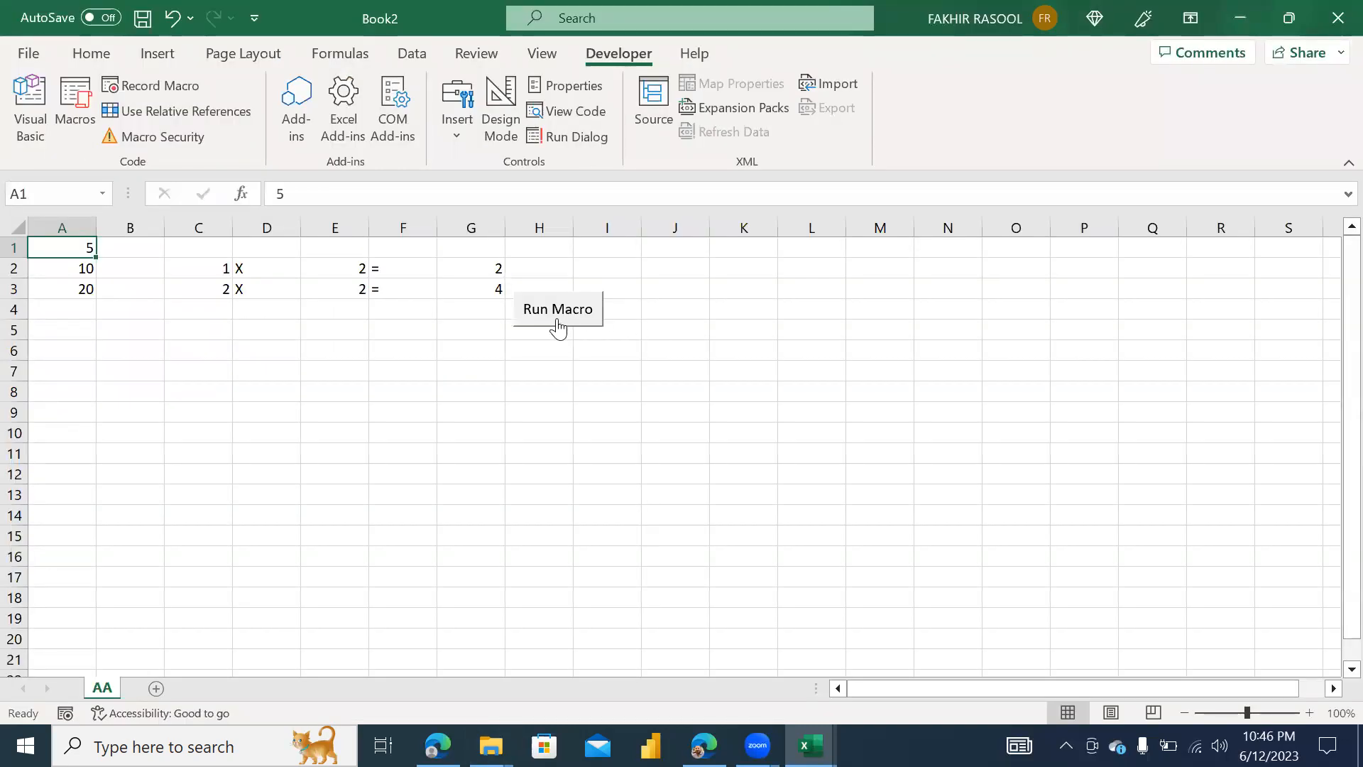
pyautogui.click(131, 226)
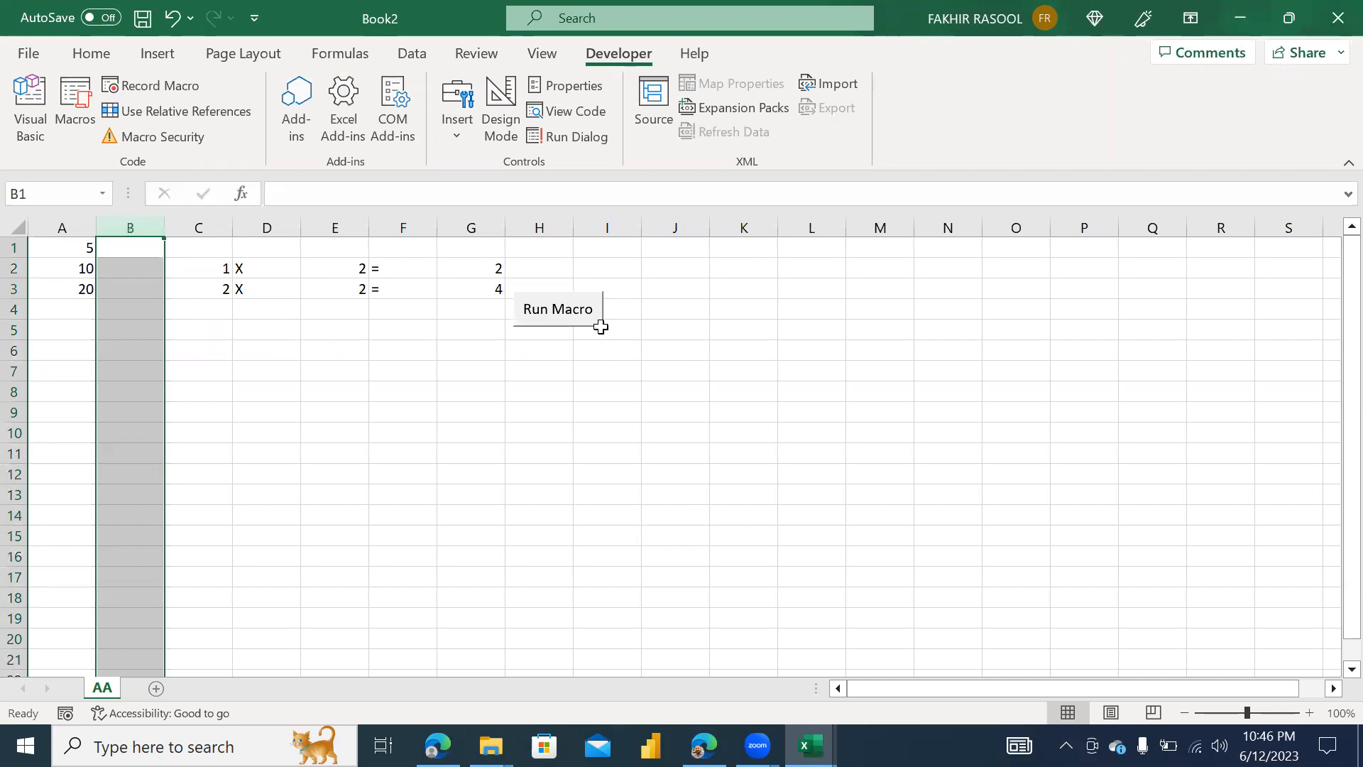
pyautogui.click(573, 322)
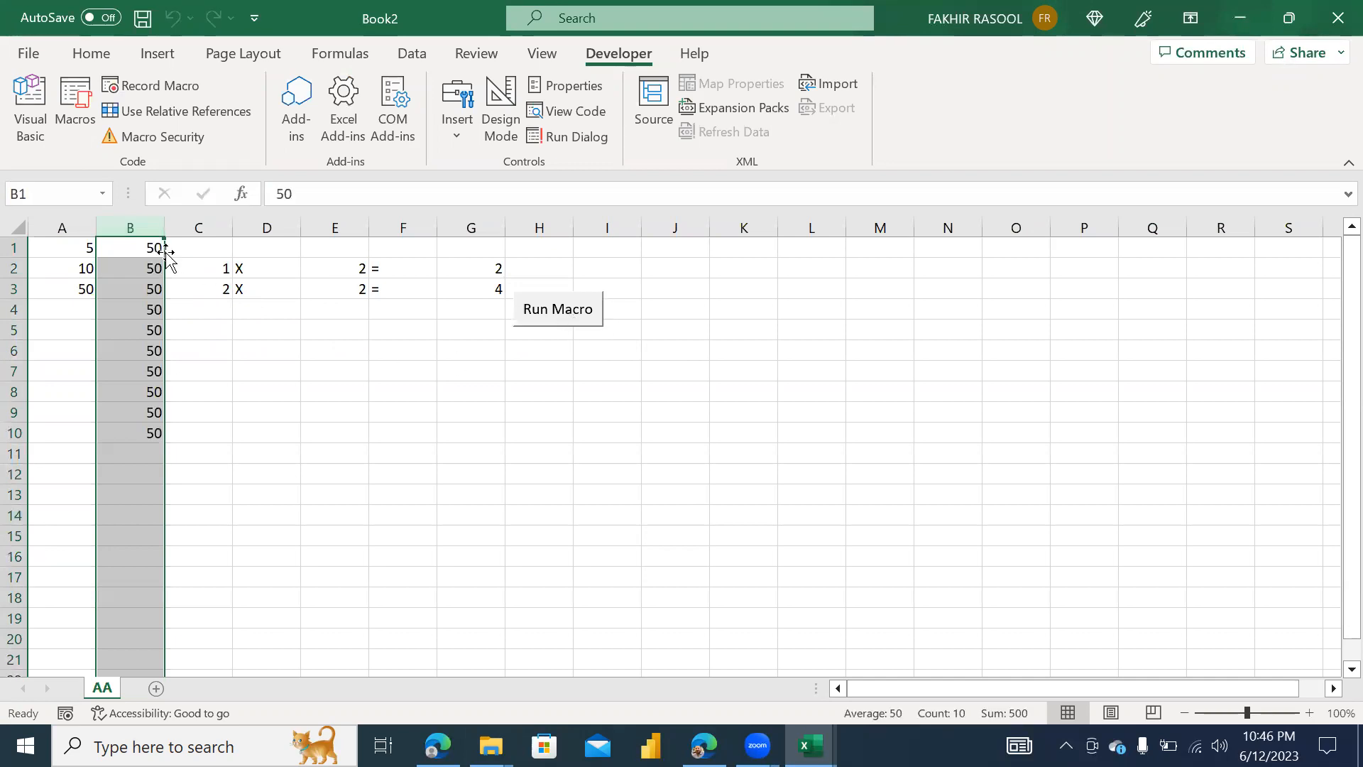
# Examine the values written down column B from B1 through the last filled row
pyautogui.click(158, 253)
pyautogui.press('Down')
pyautogui.press('Down')
pyautogui.press('Down')
pyautogui.press('Down')
pyautogui.press('Down')
pyautogui.press('Down')
pyautogui.press('Down')
pyautogui.press('Down')
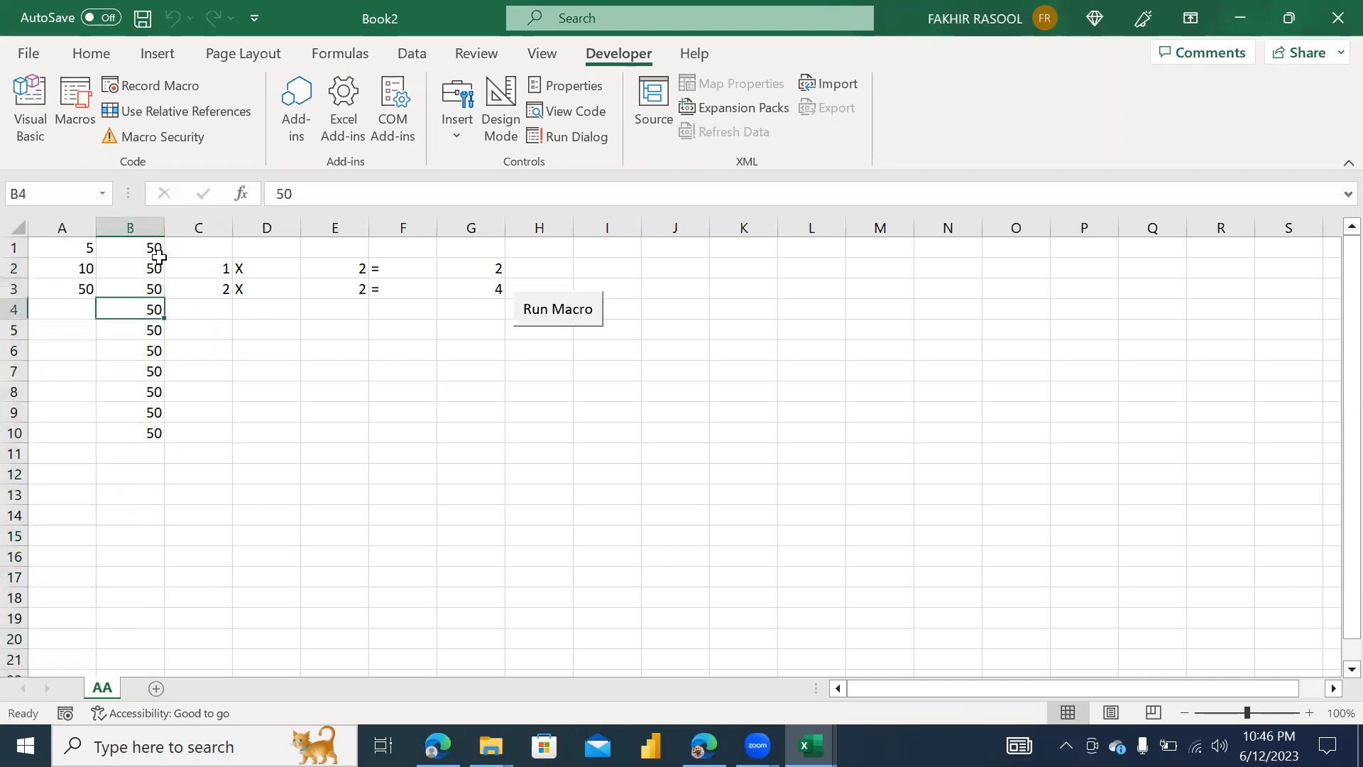
pyautogui.press('Down')
pyautogui.press('Down')
pyautogui.press('Up')
pyautogui.press('Up')
pyautogui.click(159, 255)
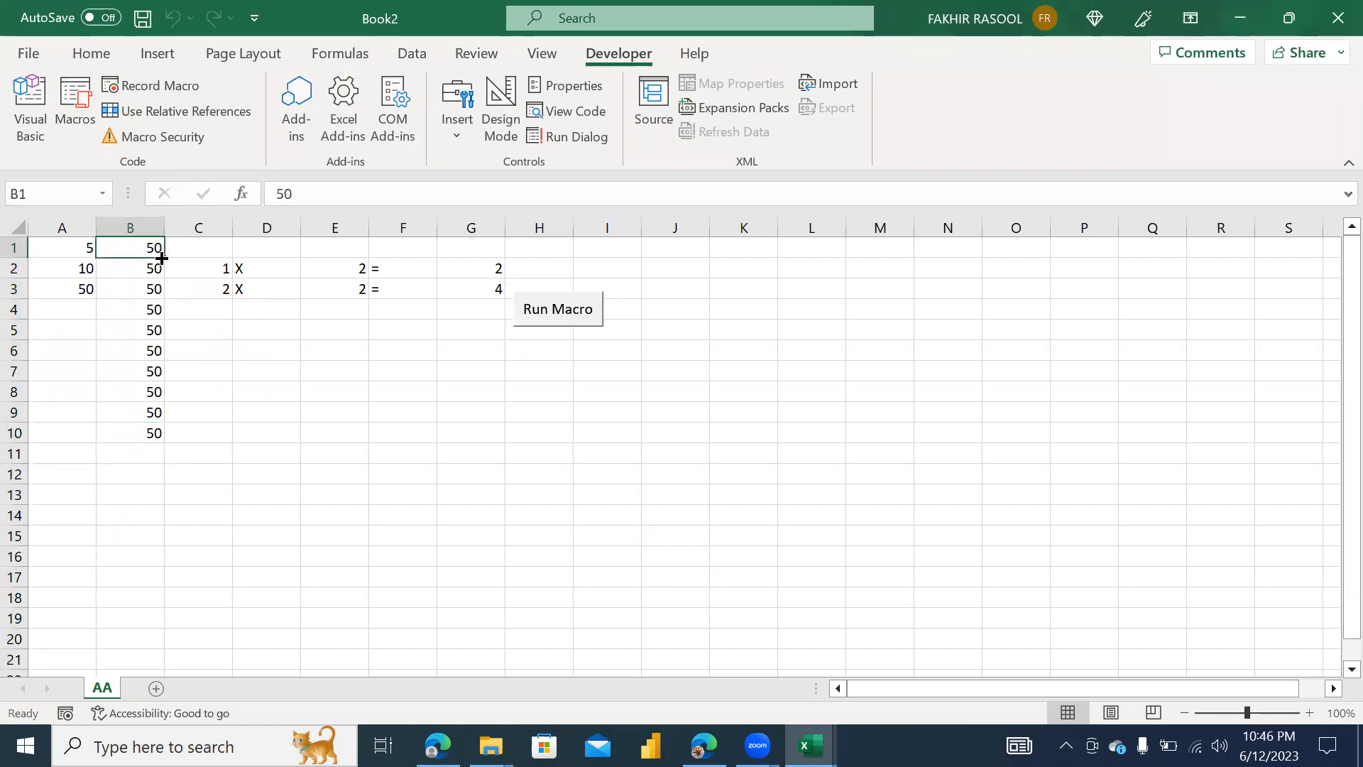
# In the Visual Basic editor, make the loop statement assign I instead of var3 to column B
pyautogui.hotkey('alt', 'F11')
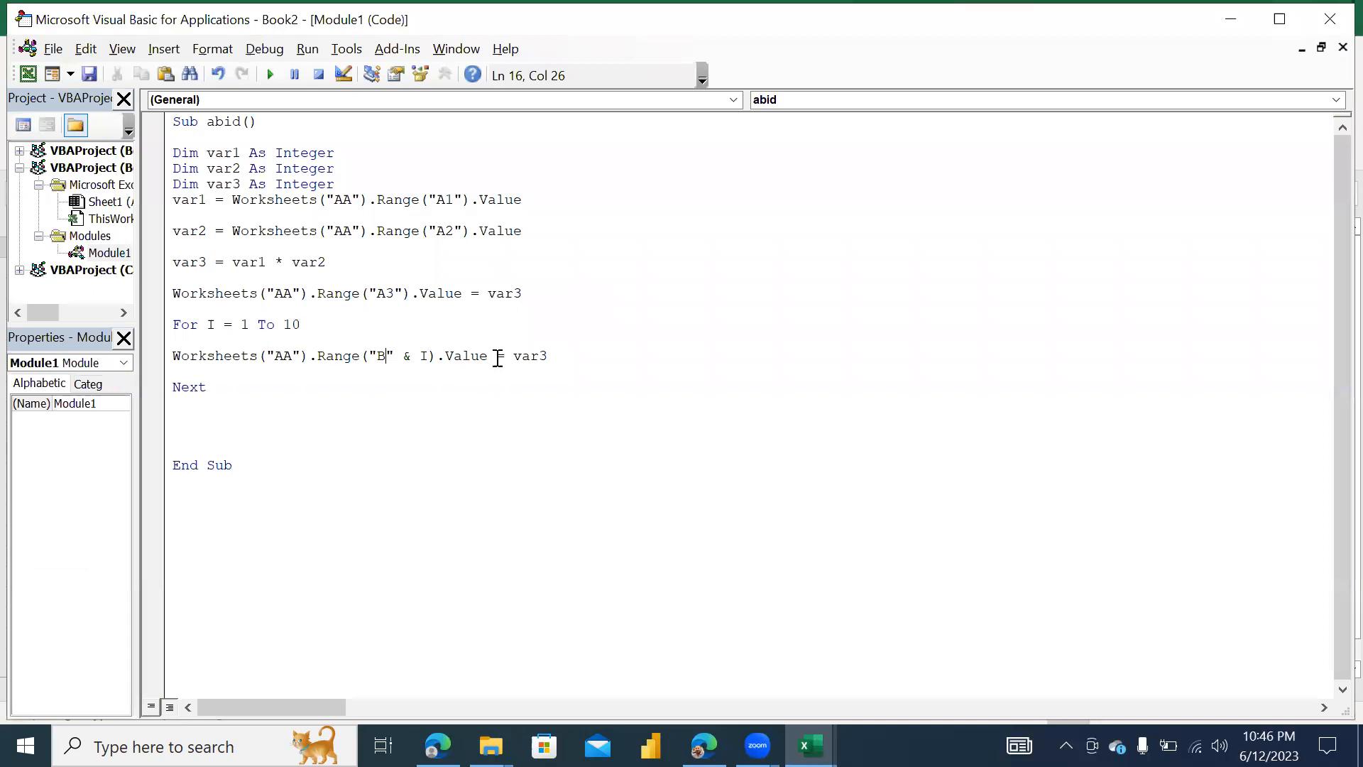
pyautogui.doubleClick(519, 354)
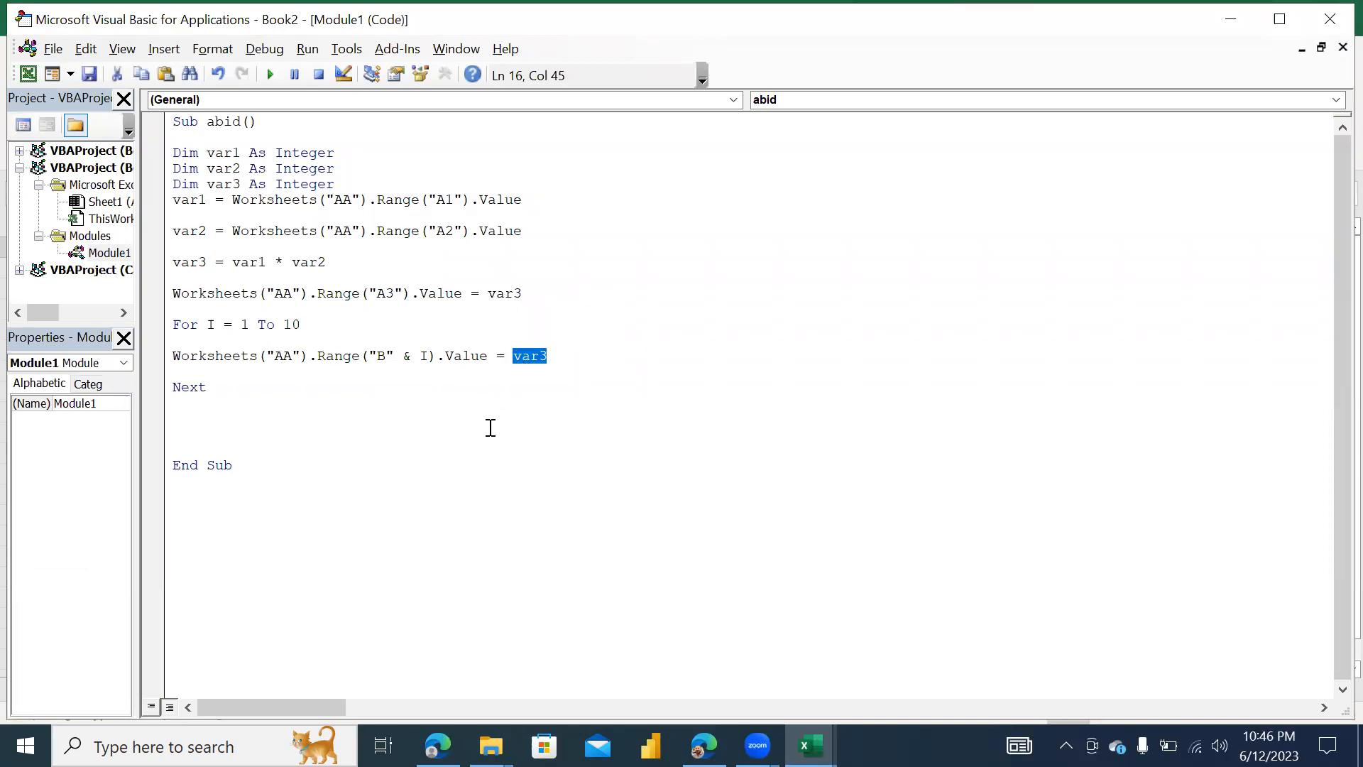
pyautogui.write('I')
pyautogui.click(593, 430)
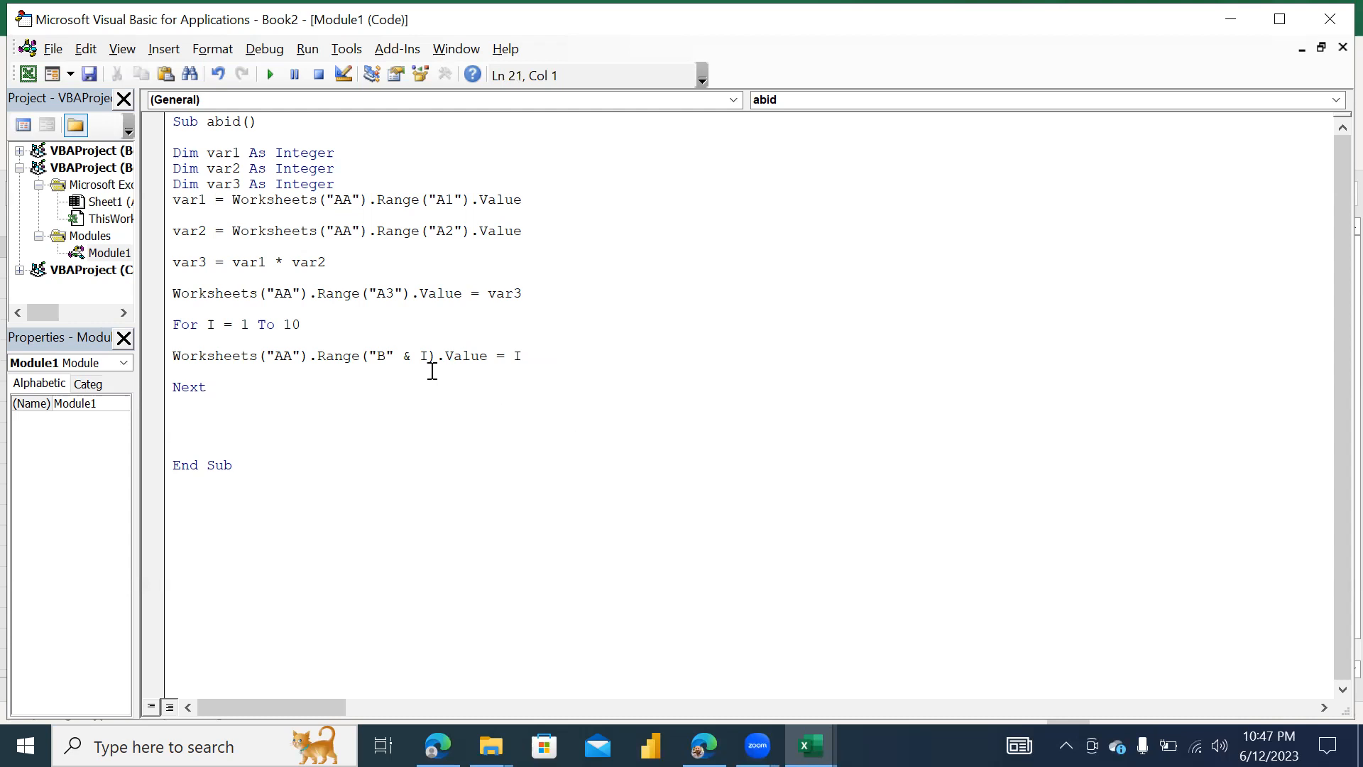
# Run the macro again on sheet AA and check cell B10
pyautogui.hotkey('alt', 'F11')
pyautogui.click(556, 307)
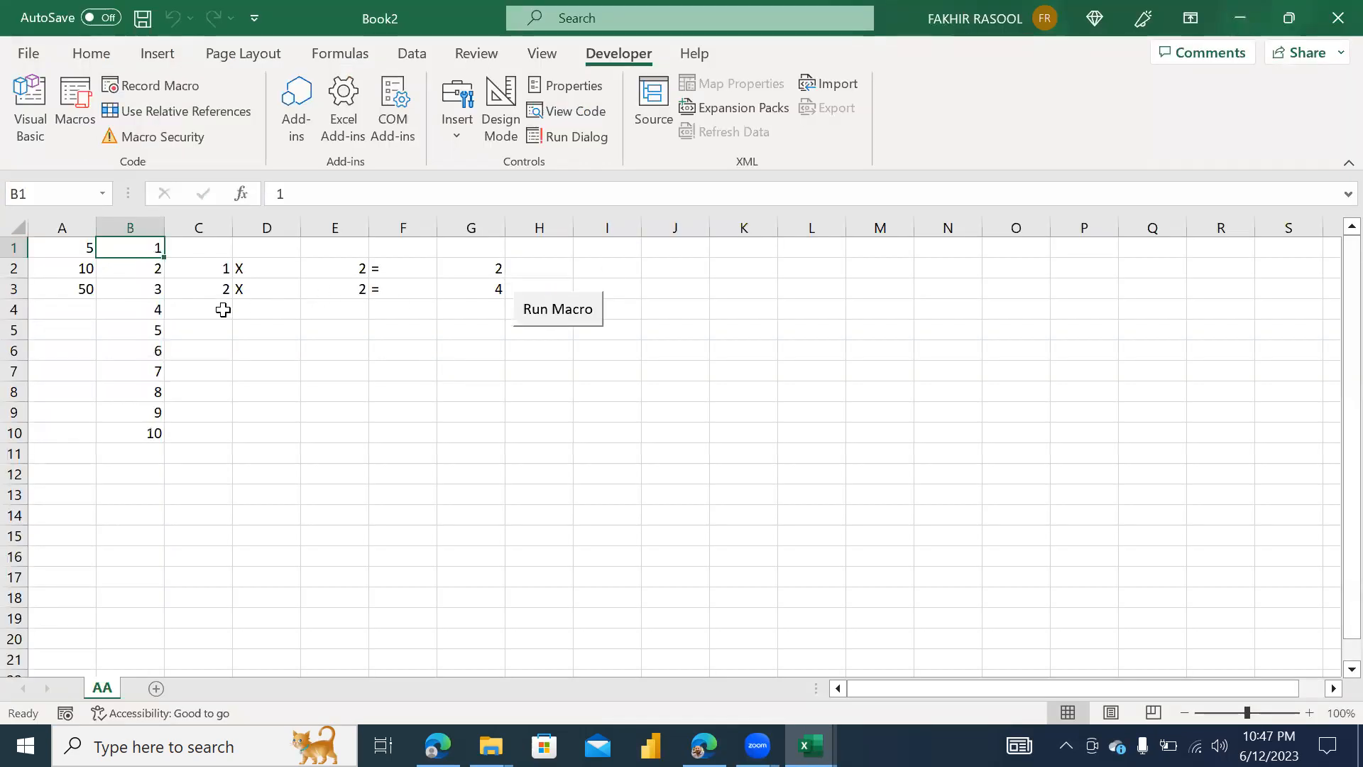
pyautogui.click(145, 431)
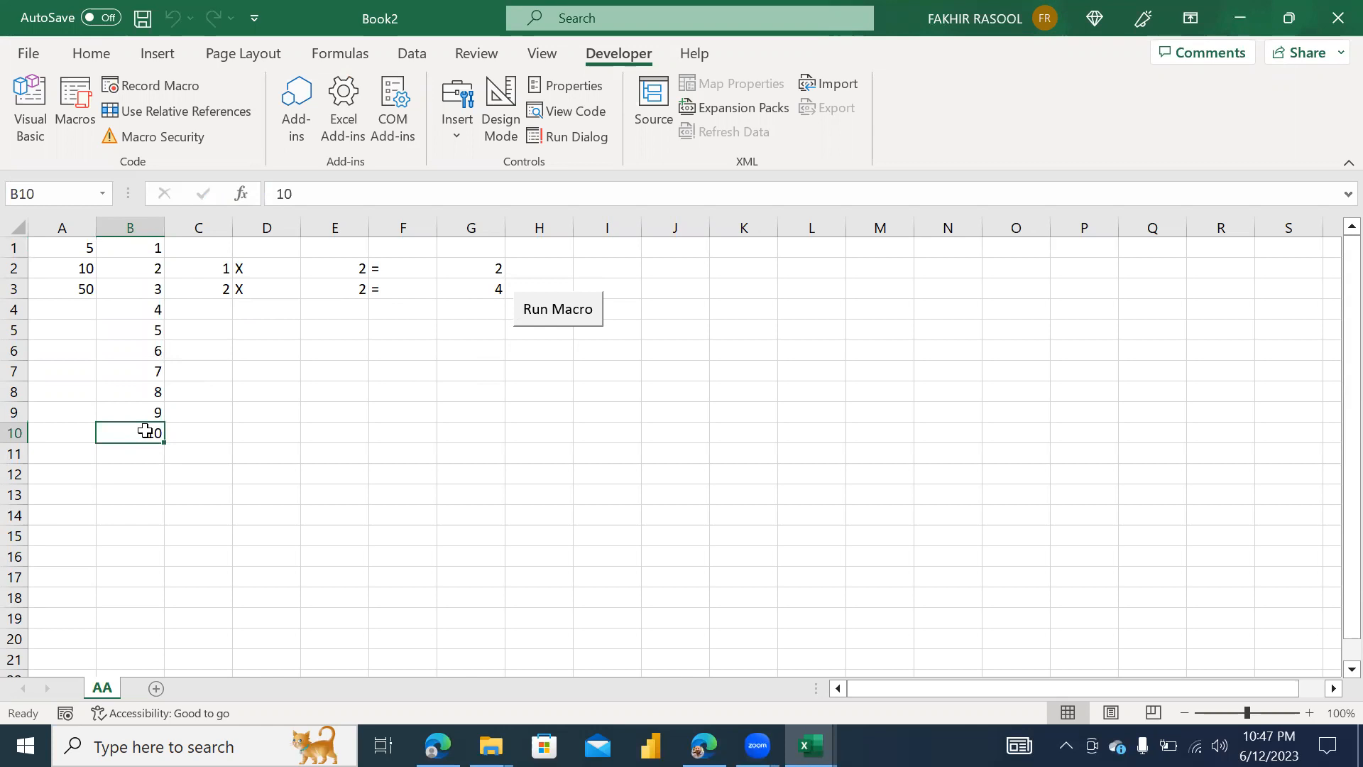
# In the Visual Basic editor, set the For loop's upper limit to var2
pyautogui.hotkey('alt', 'F11')
pyautogui.click(303, 325)
pyautogui.press('BackSpace')
pyautogui.press('BackSpace')
pyautogui.write('var2')
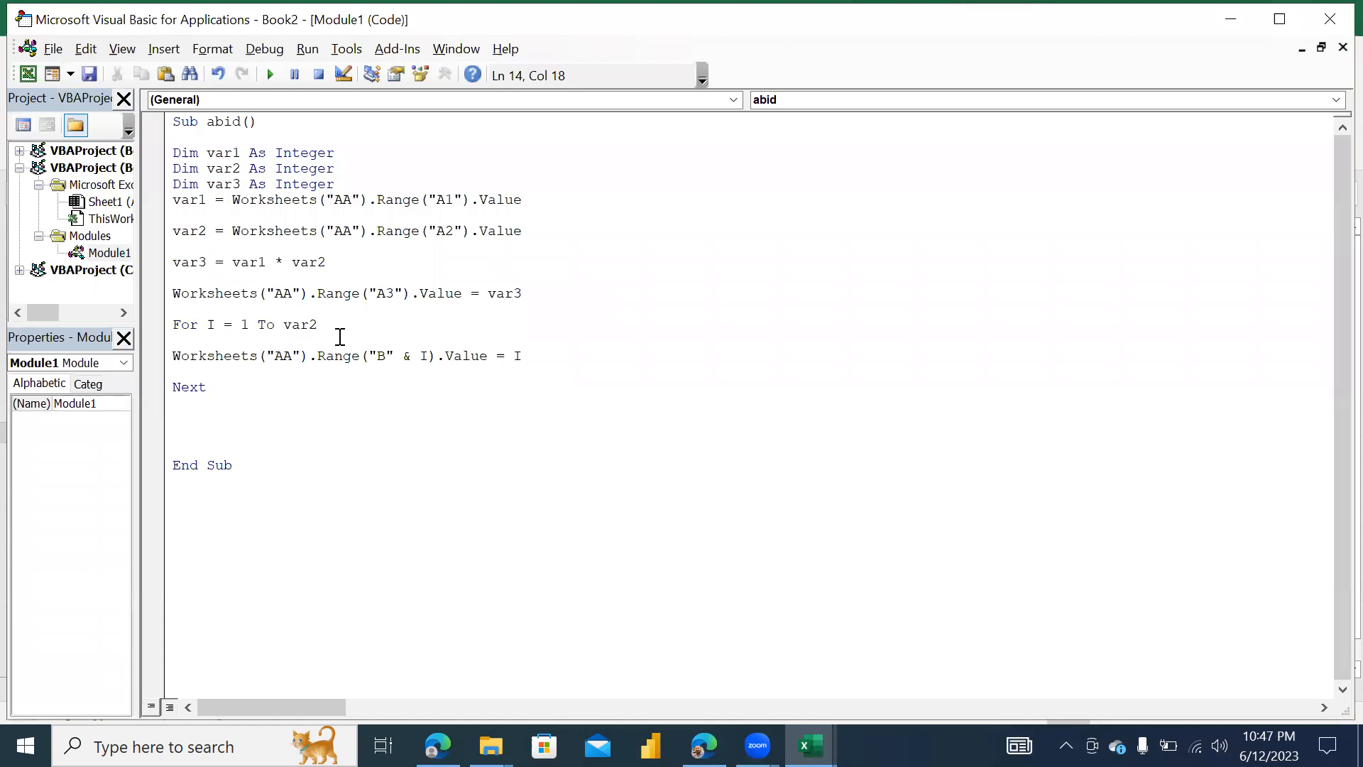
# Enter 20 in cell A2 of sheet AA and run the macro
pyautogui.hotkey('alt', 'F11')
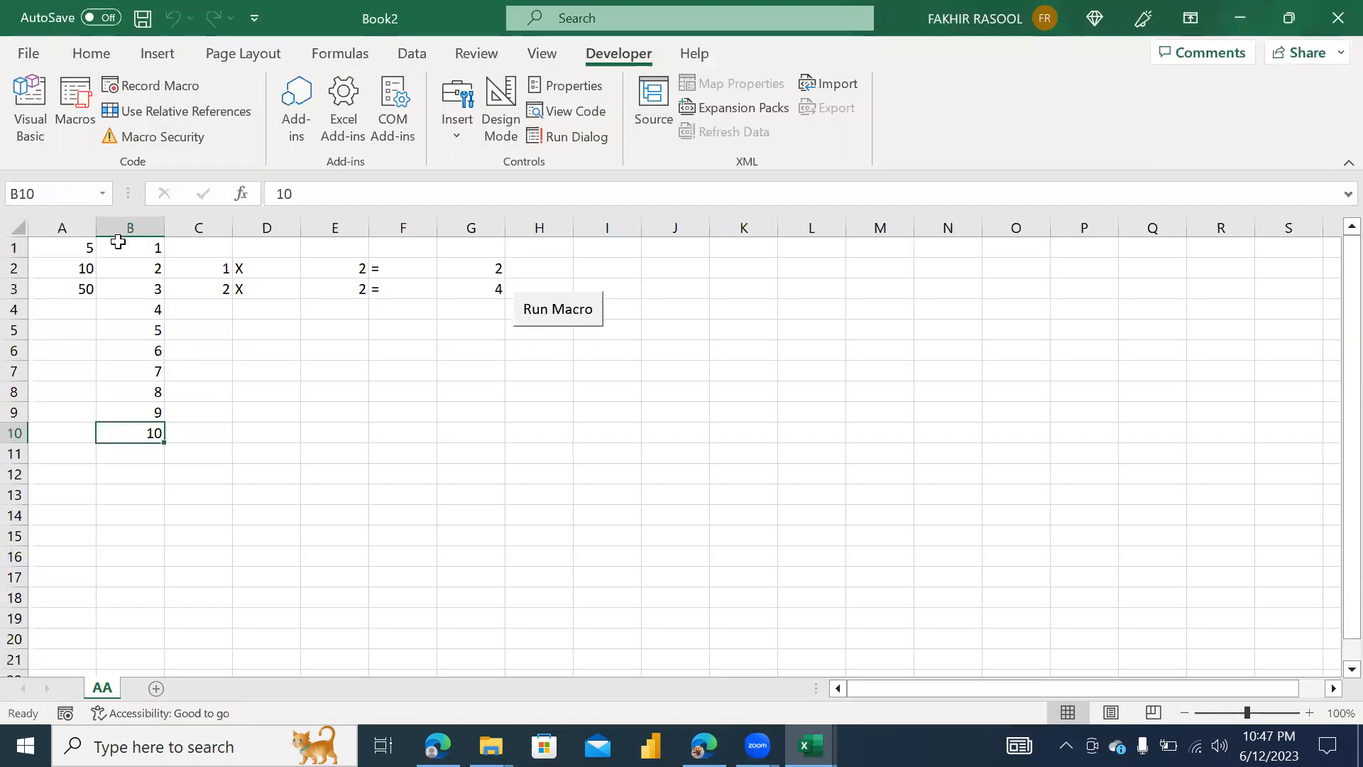
pyautogui.click(89, 269)
pyautogui.write('20')
pyautogui.press('Tab')
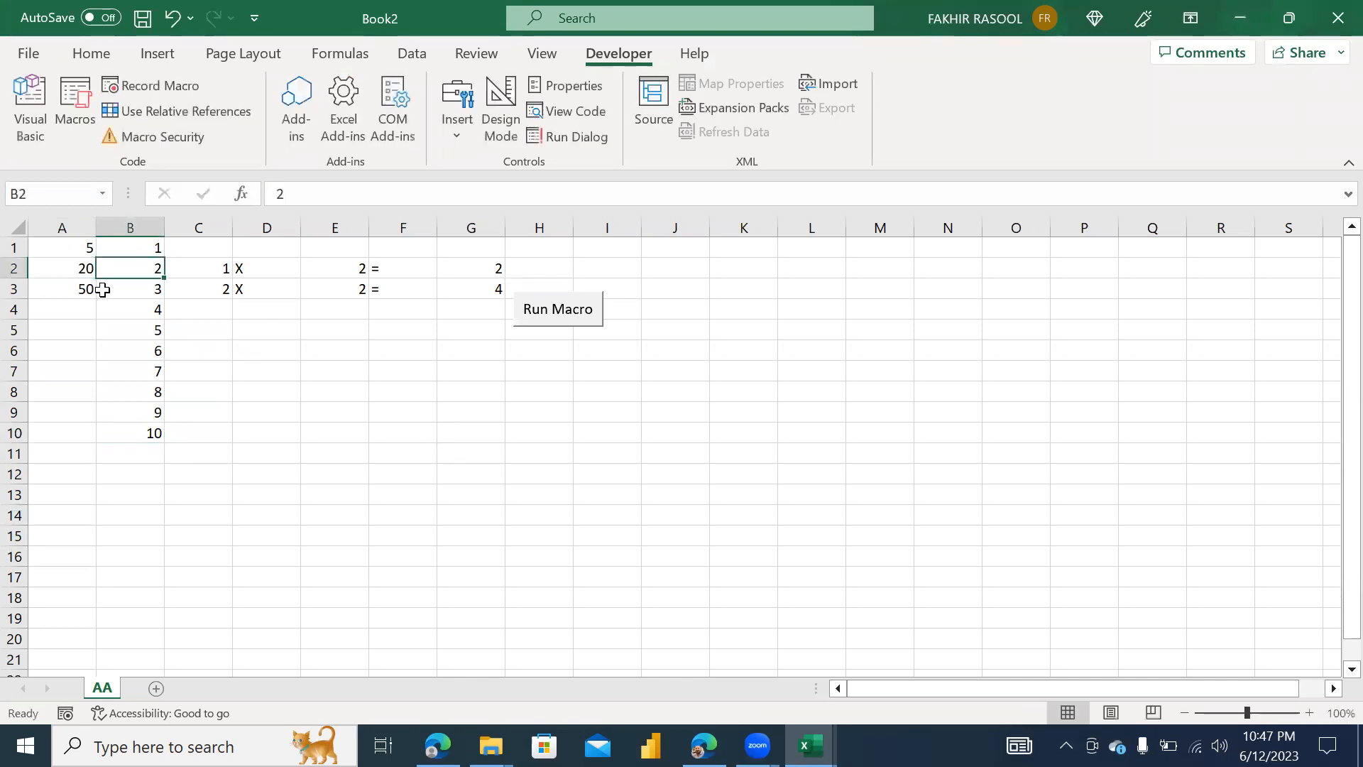
pyautogui.click(531, 309)
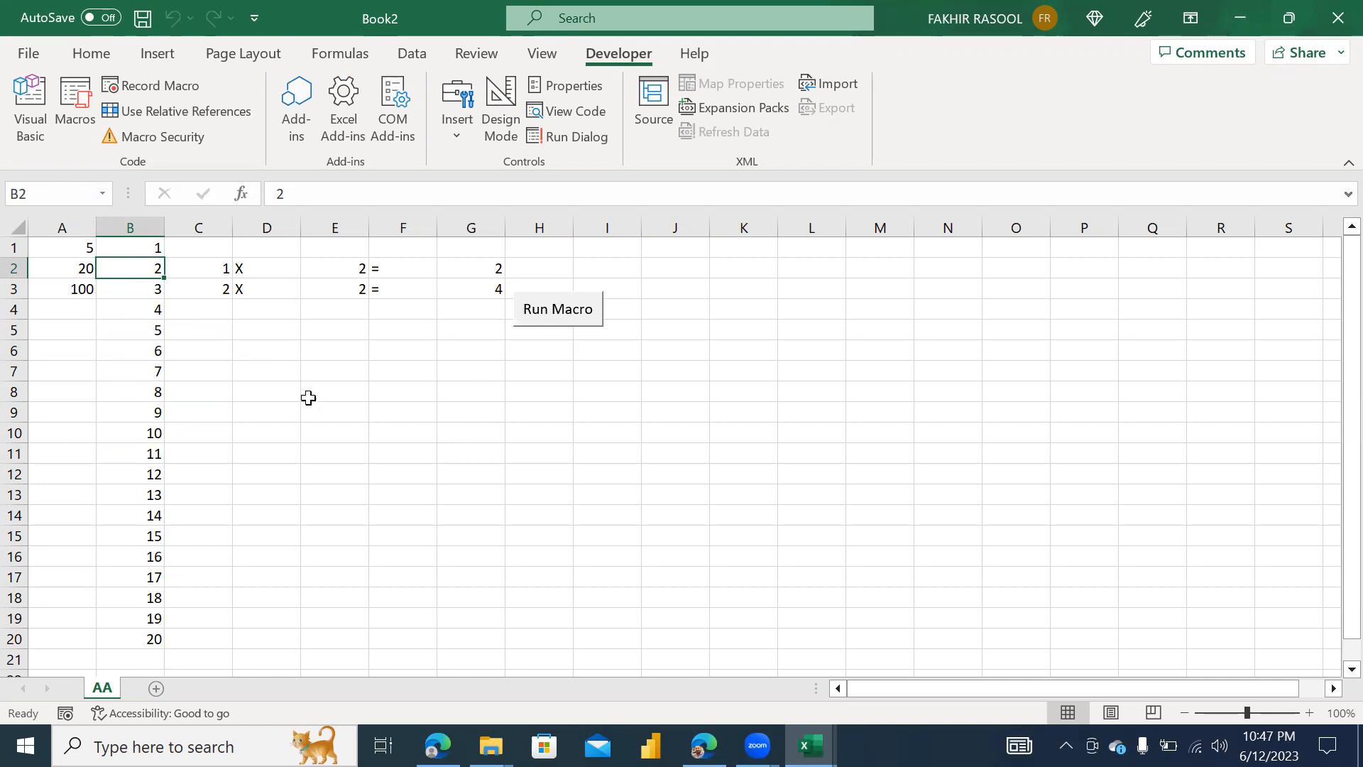
# Clear the contents of columns C through G and of cell A3, then select cell A1
pyautogui.moveTo(211, 227); pyautogui.dragTo(464, 228)
pyautogui.press('Delete')
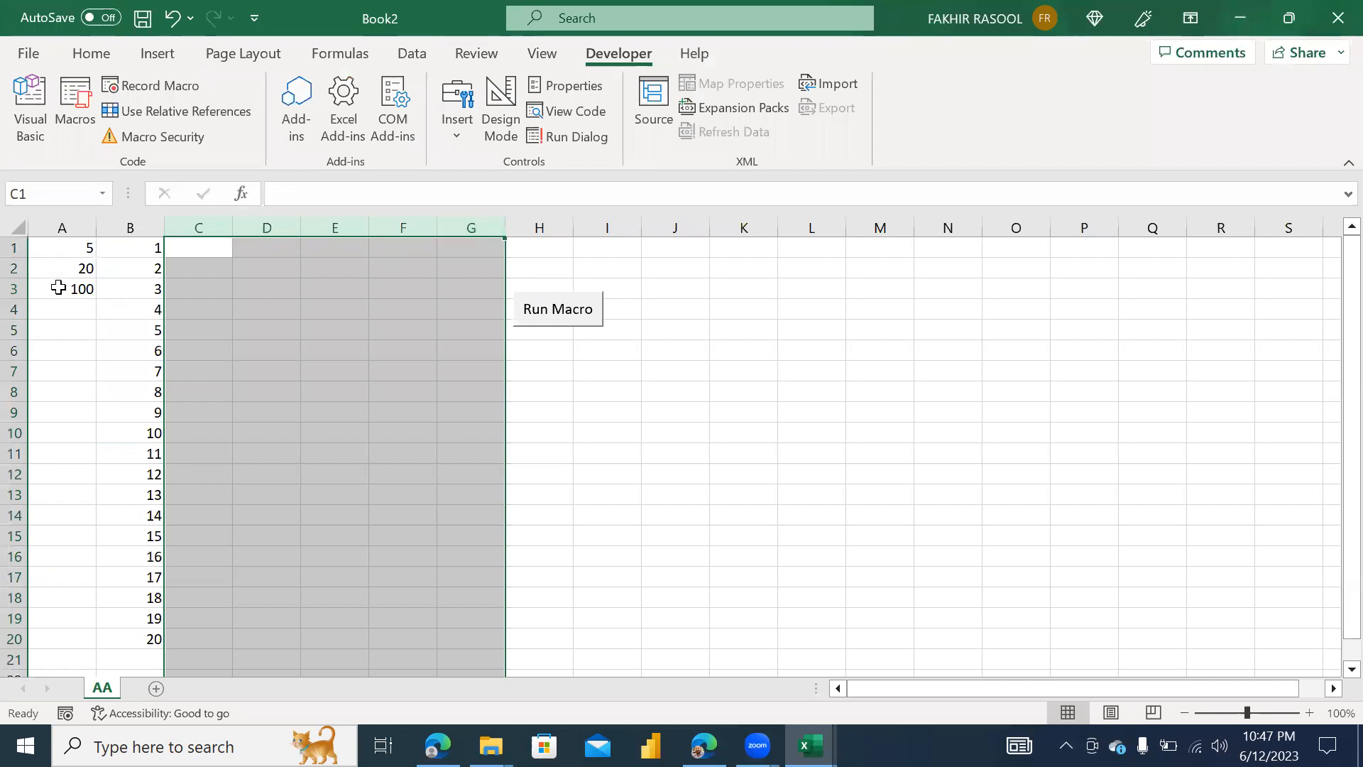
pyautogui.click(58, 287)
pyautogui.press('Delete')
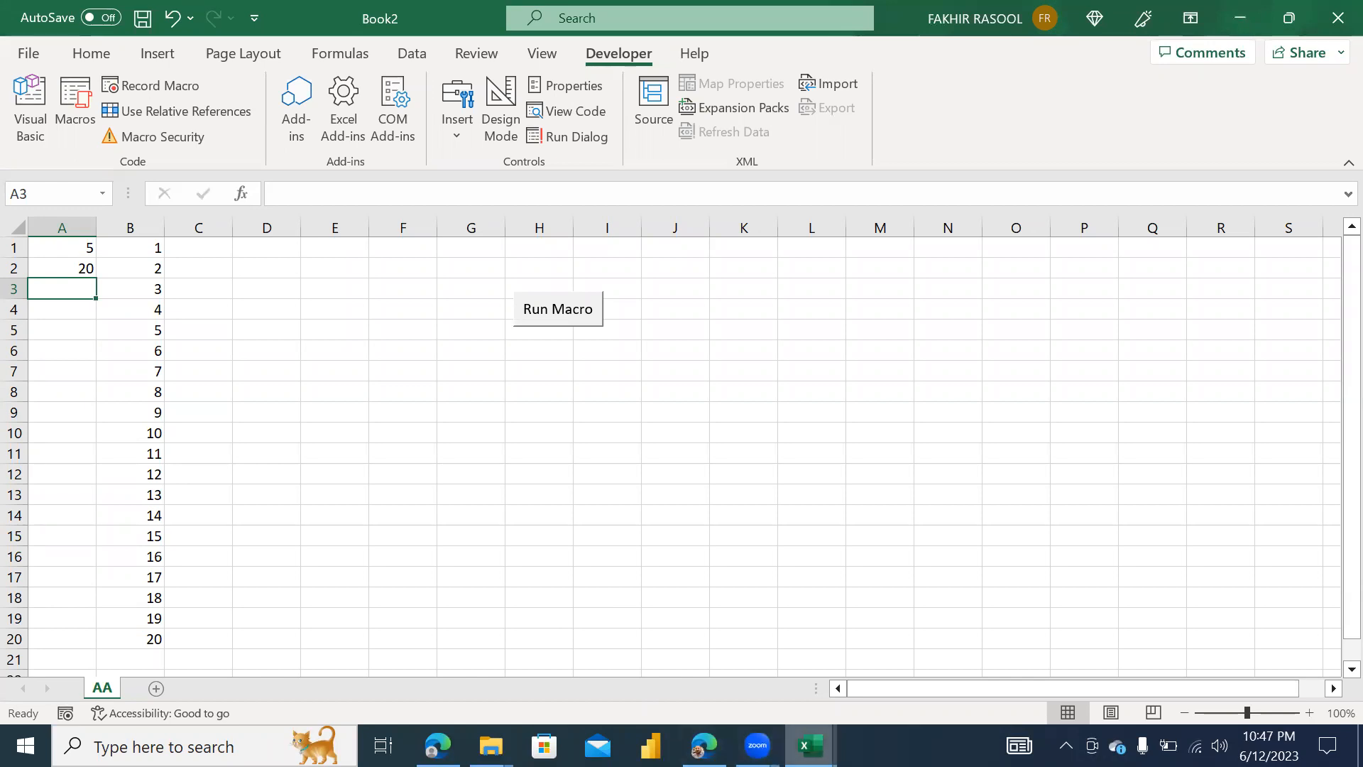
pyautogui.click(75, 248)
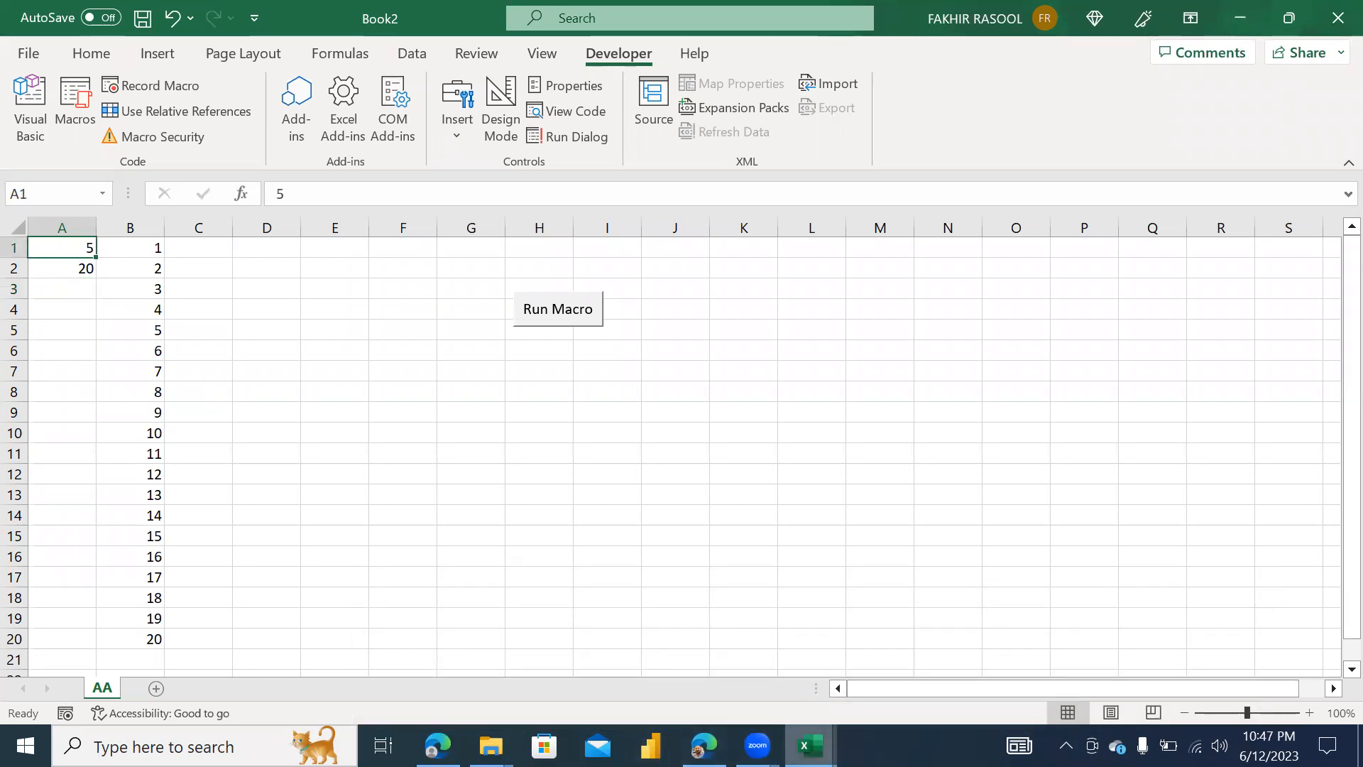
# Back in the Visual Basic editor, duplicate the column B statement on the next line of the loop
pyautogui.moveTo(809, 745)
pyautogui.click(1165, 625)
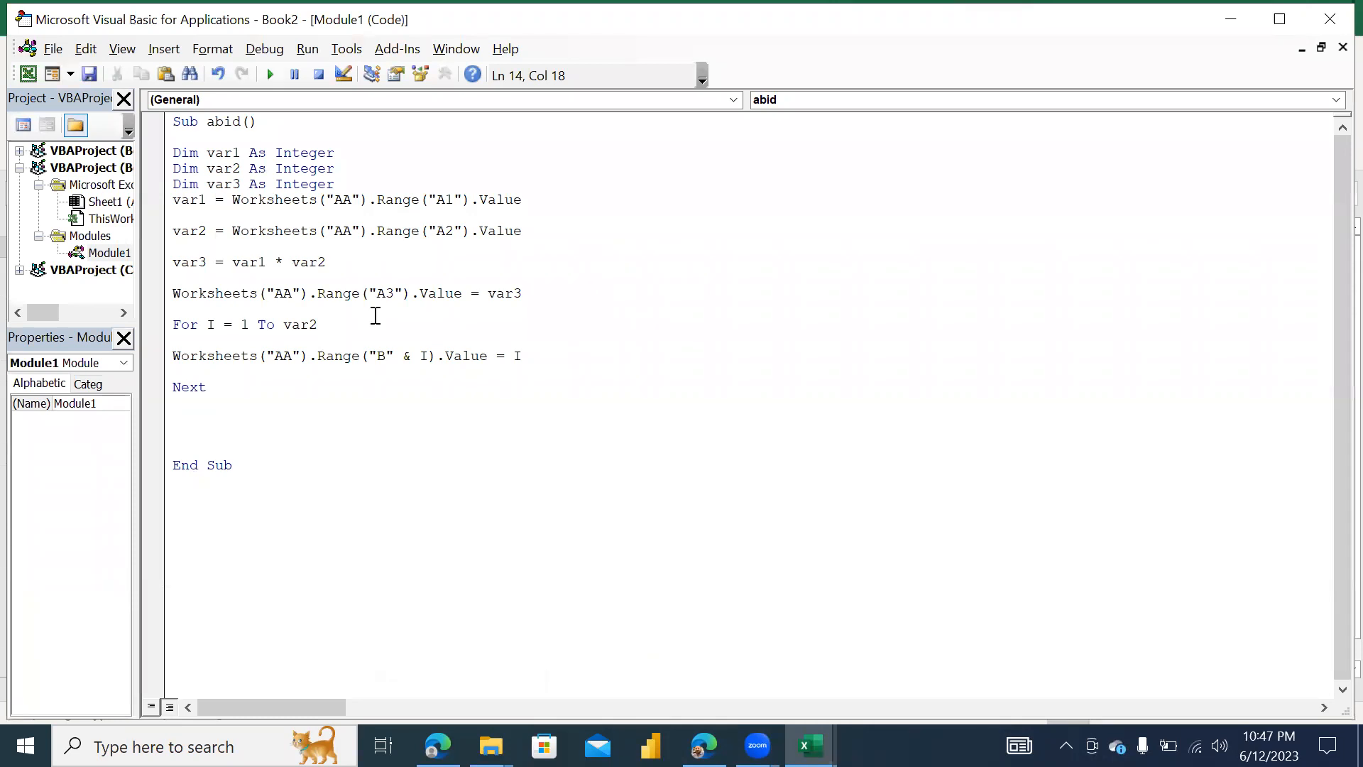
pyautogui.press('Down')
pyautogui.press('Down')
pyautogui.press('Down')
pyautogui.press('Up')
pyautogui.press('Home')
pyautogui.hotkey('shift', 'Down')
pyautogui.hotkey('ctrl', 'c')
pyautogui.press('Right')
pyautogui.hotkey('ctrl', 'v')
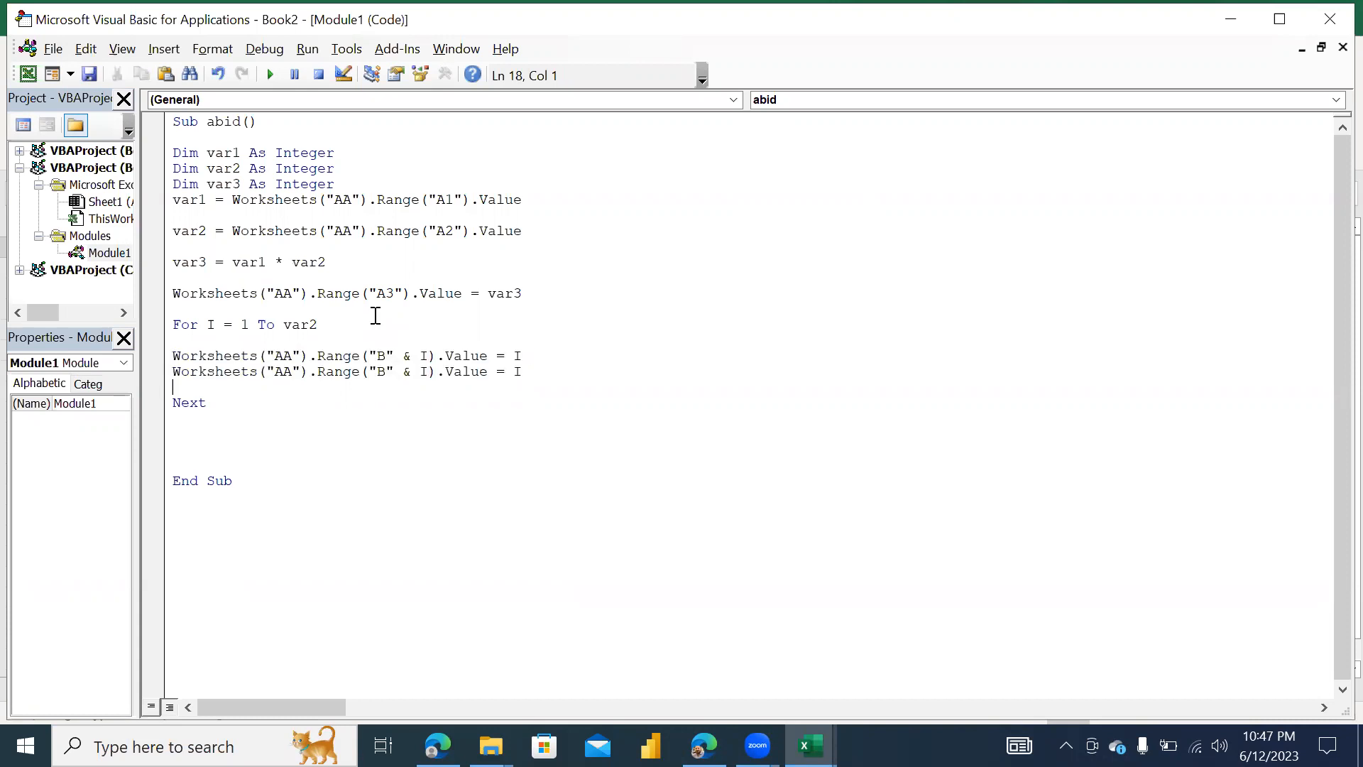
# Change the duplicated statement to write "X" to range "C" & I
pyautogui.moveTo(388, 370); pyautogui.dragTo(377, 370)
pyautogui.write('C')
pyautogui.moveTo(534, 371); pyautogui.dragTo(518, 380)
pyautogui.write('"X"')
# Add another copy of the statement to the loop and make it write var1 to range "D" & I
pyautogui.press('Down')
pyautogui.hotkey('ctrl', 'v')
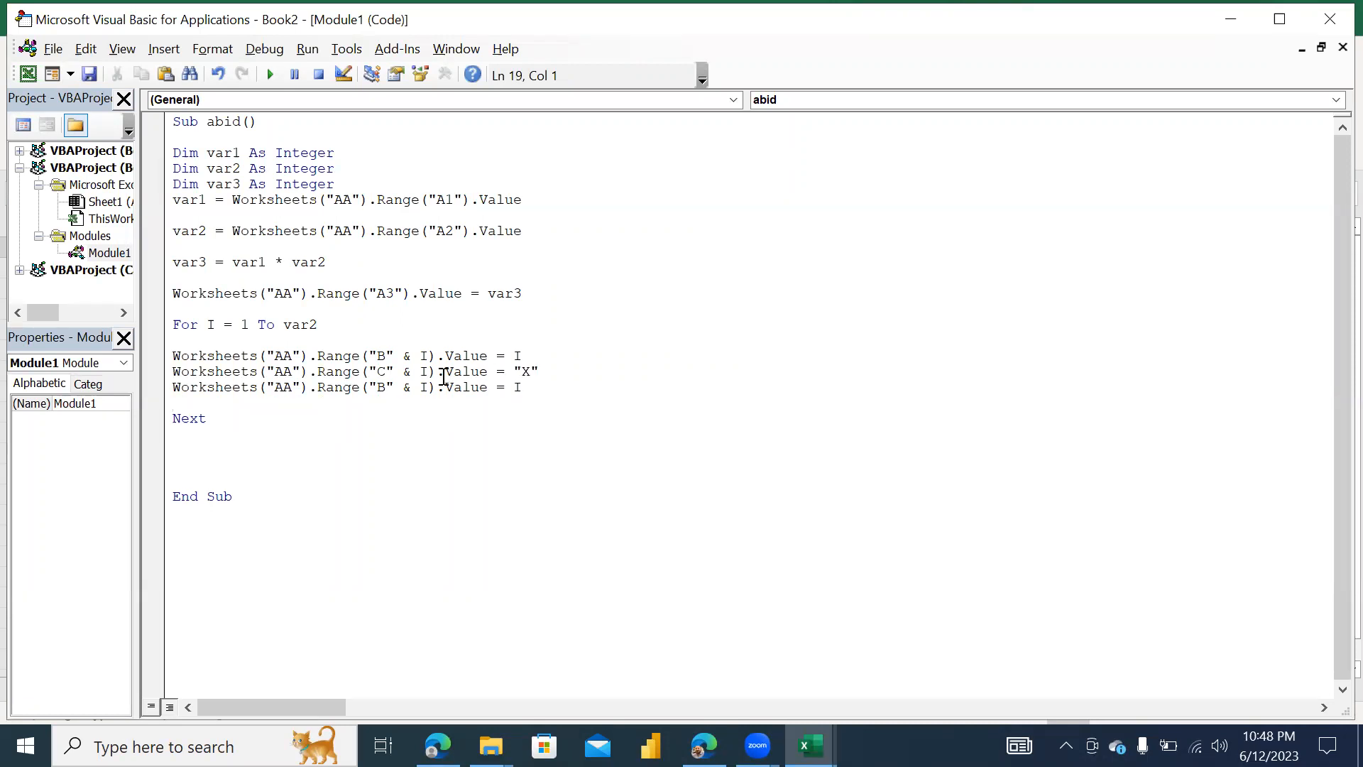
pyautogui.moveTo(385, 389); pyautogui.dragTo(378, 390)
pyautogui.write('D')
pyautogui.click(517, 387)
pyautogui.moveTo(518, 387); pyautogui.dragTo(528, 384)
pyautogui.write('var1')
# Add another copy of the statement to the loop and make it write "=" to range "E" & I
pyautogui.press('Down')
pyautogui.hotkey('ctrl', 'v')
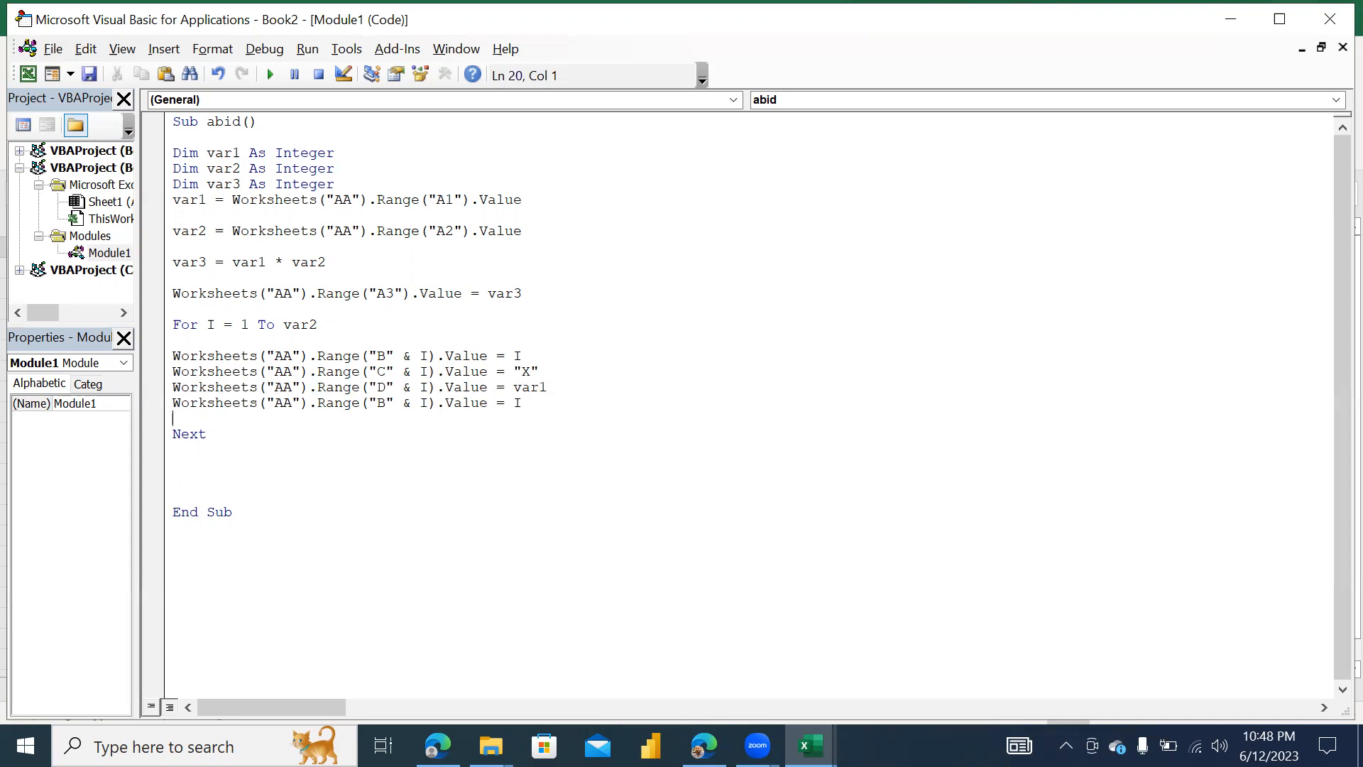
pyautogui.doubleClick(380, 405)
pyautogui.write('E')
pyautogui.doubleClick(517, 405)
pyautogui.write('"="')
pyautogui.click(174, 418)
# Add a final statement copy to the loop that writes I * var1 to range "F" & I
pyautogui.hotkey('alt', 'Tab')
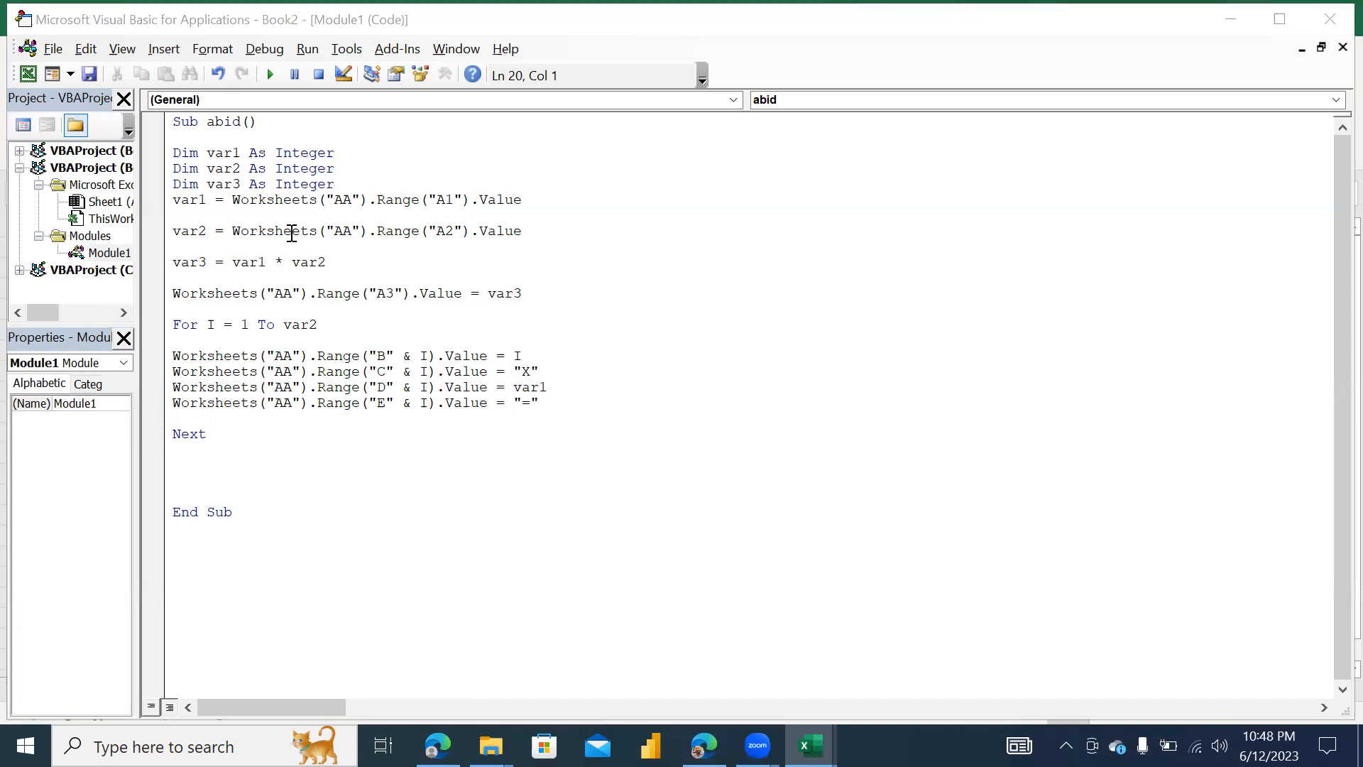
pyautogui.click(249, 430)
pyautogui.click(250, 417)
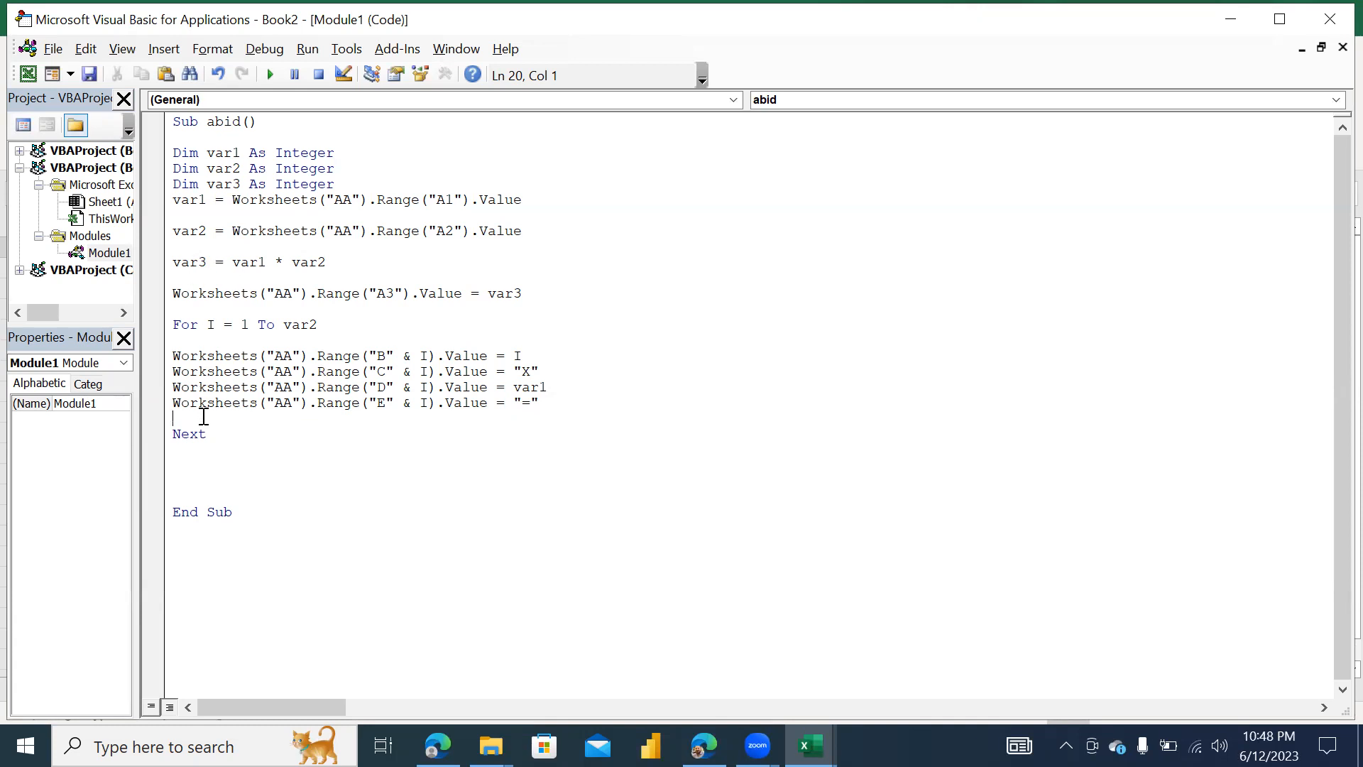
pyautogui.hotkey('ctrl', 'v')
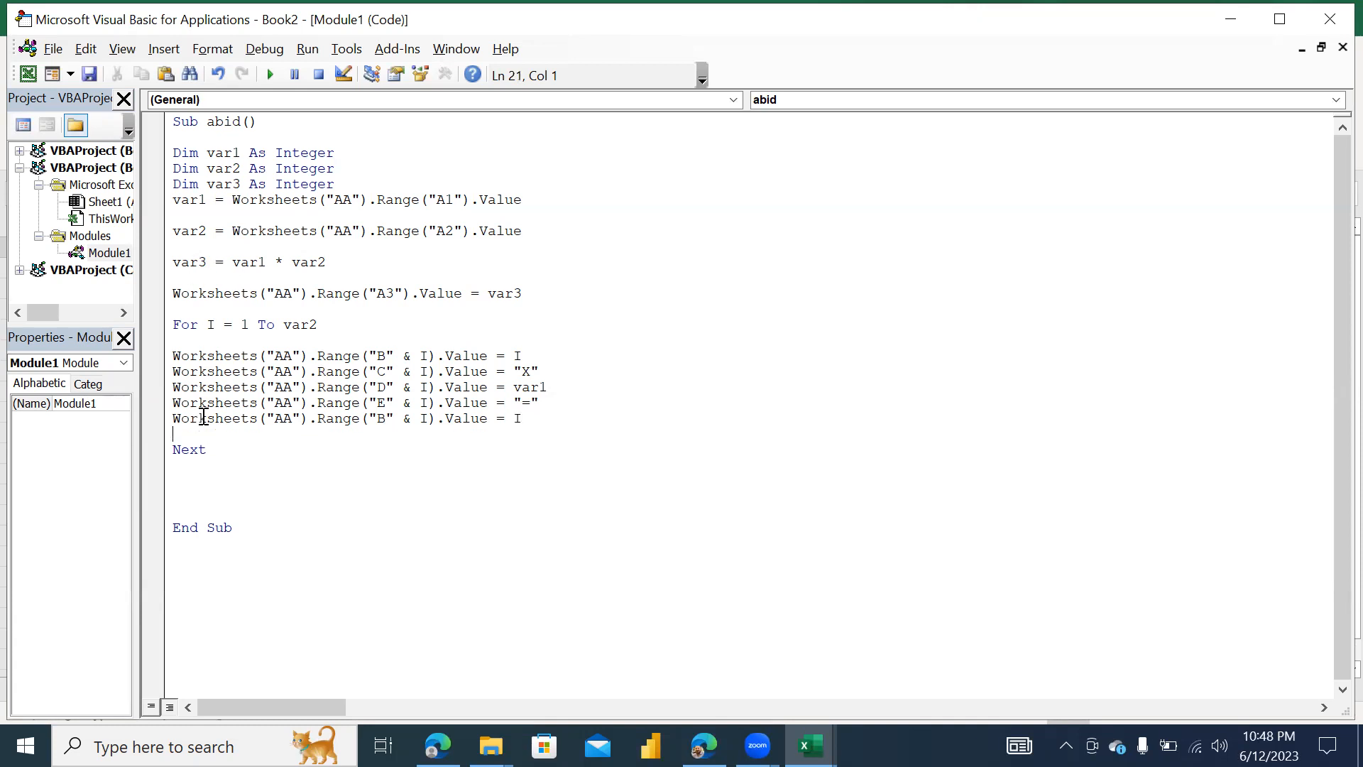
pyautogui.click(381, 419)
pyautogui.press('Delete')
pyautogui.write('F')
pyautogui.press('Right')
pyautogui.press('Right')
pyautogui.press('Right')
pyautogui.press('Right')
pyautogui.press('Right')
pyautogui.press('Left')
pyautogui.press('Left')
pyautogui.press('Left')
pyautogui.press('Left')
pyautogui.write('*var1')
pyautogui.press('Down')
# Switch to the Book2 workbook, run the macro on sheet AA and check the table starting at cell B1
pyautogui.hotkey('alt', 'Tab')
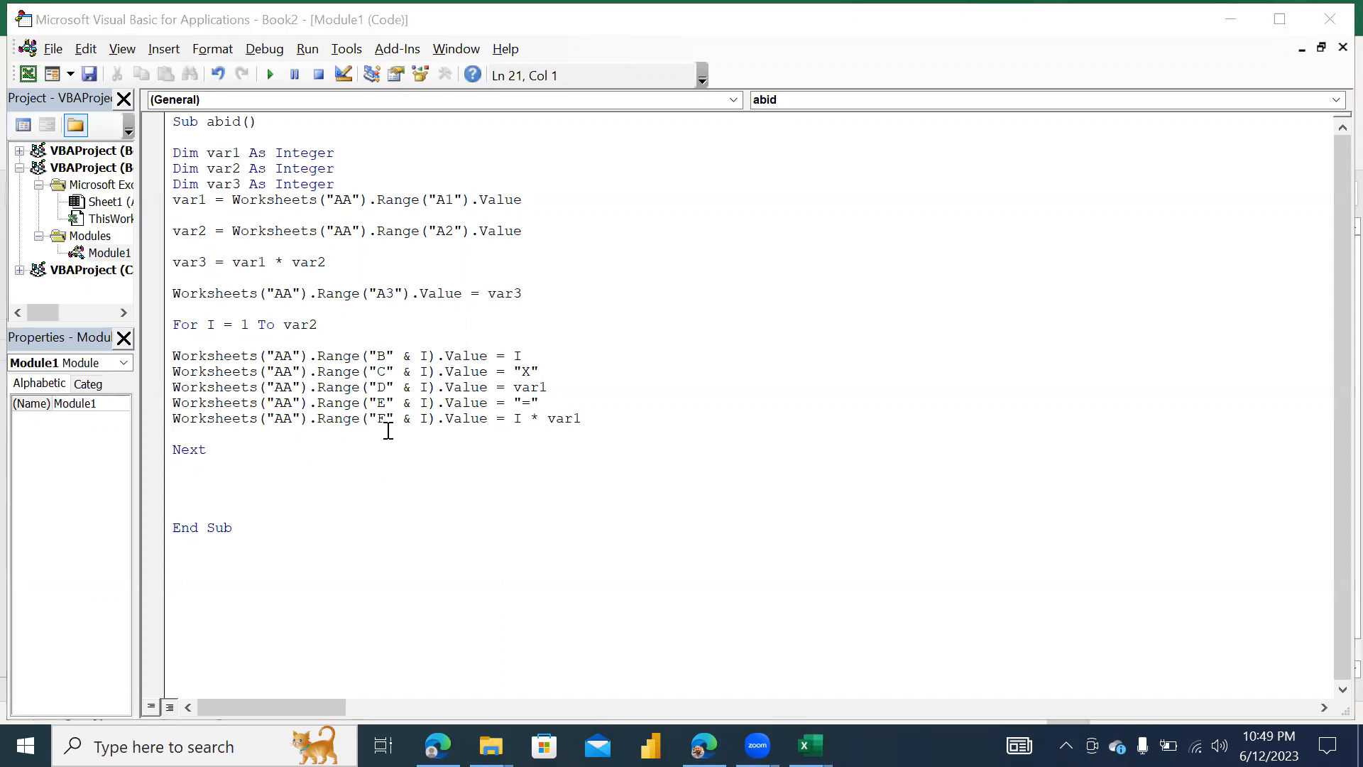
pyautogui.hotkey('alt', 'Tab')
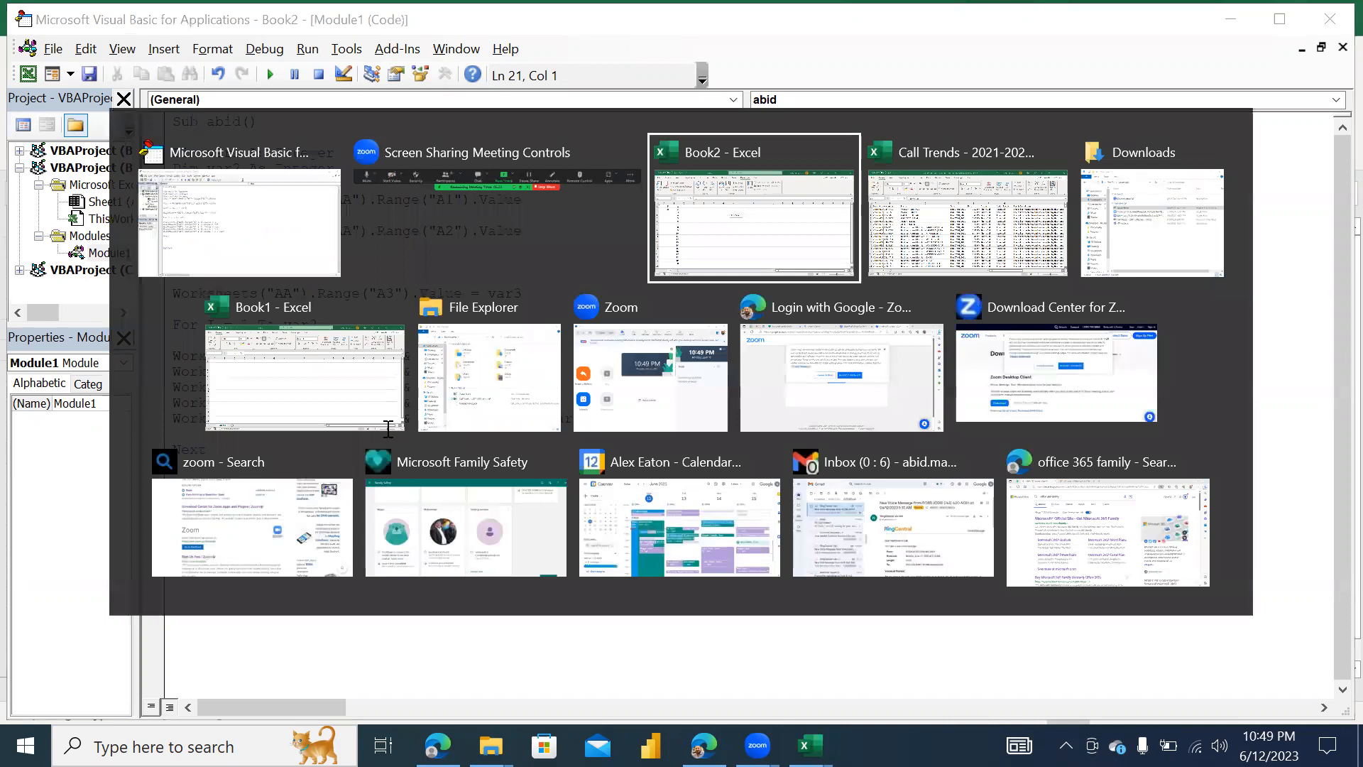
pyautogui.hotkey('alt', 'Tab')
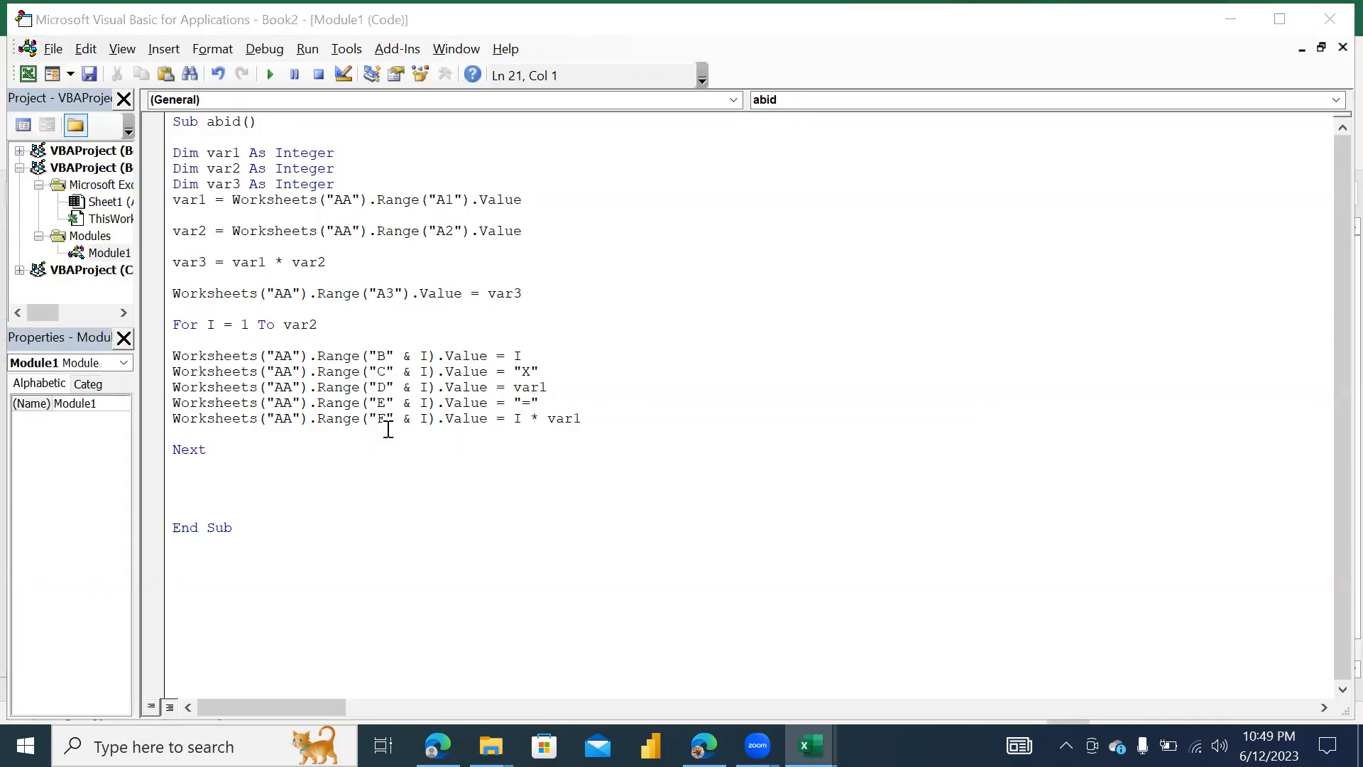
pyautogui.hotkey('alt', 'Tab')
pyautogui.click(543, 328)
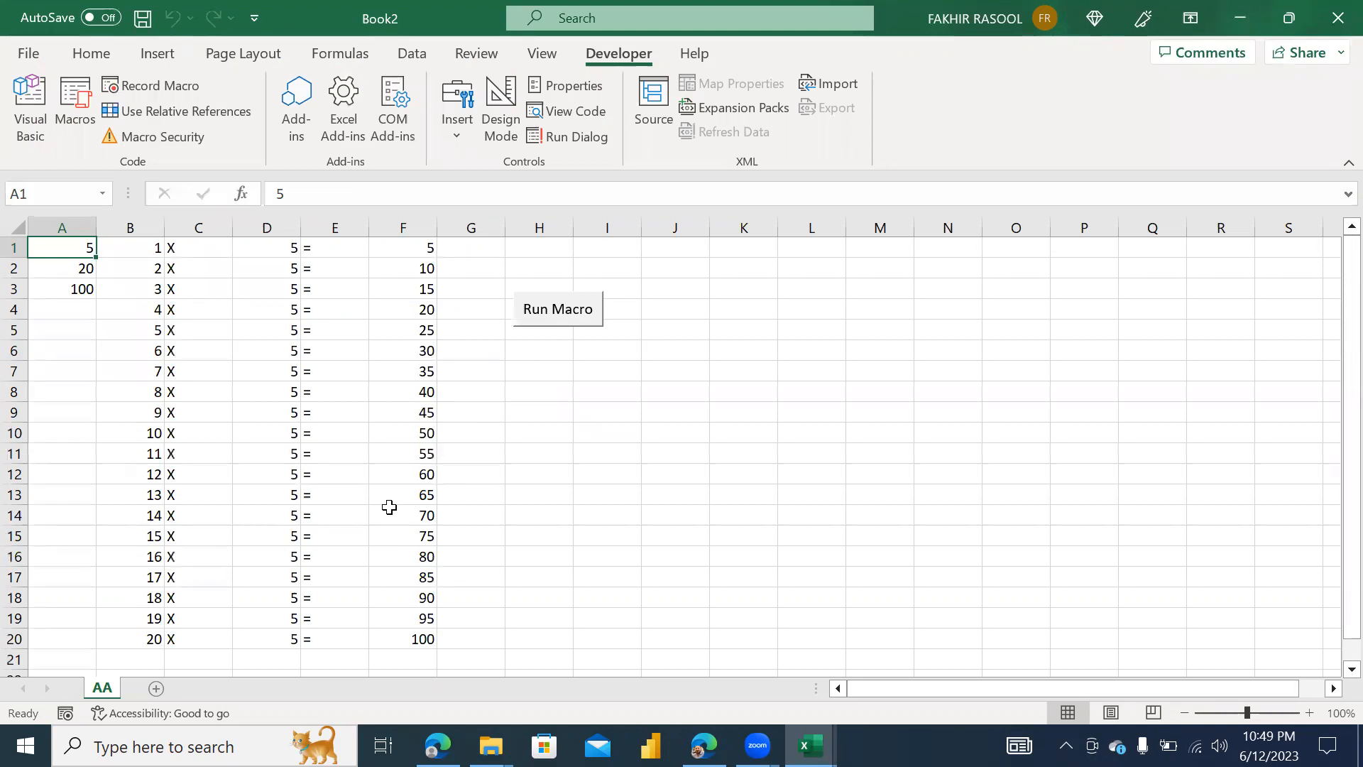
pyautogui.click(159, 253)
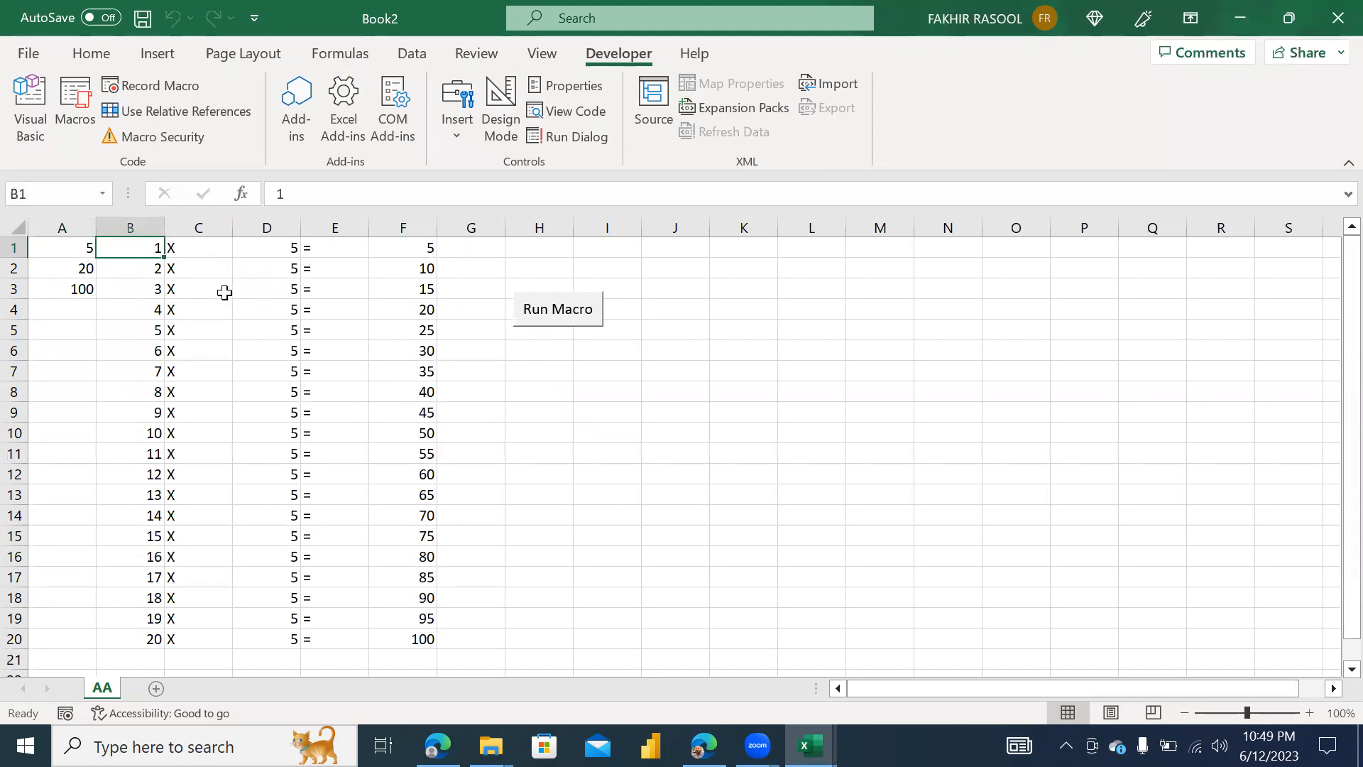
# Enter 19 in cell A1 and 100 in cell A2, and rerun the macro to regenerate the multiplication table
pyautogui.click(68, 242)
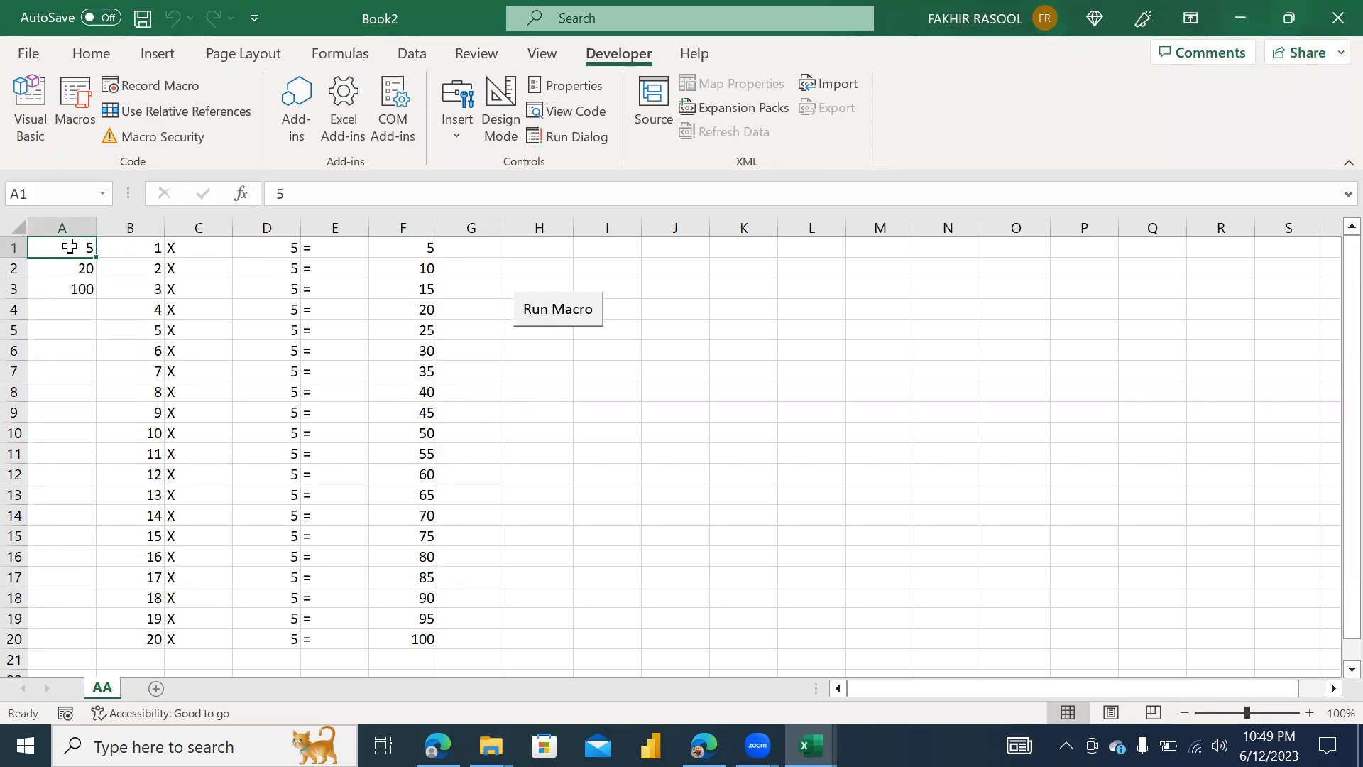
pyautogui.write('19')
pyautogui.press('Return')
pyautogui.write('100')
pyautogui.press('Return')
pyautogui.click(560, 304)
pyautogui.click(283, 297)
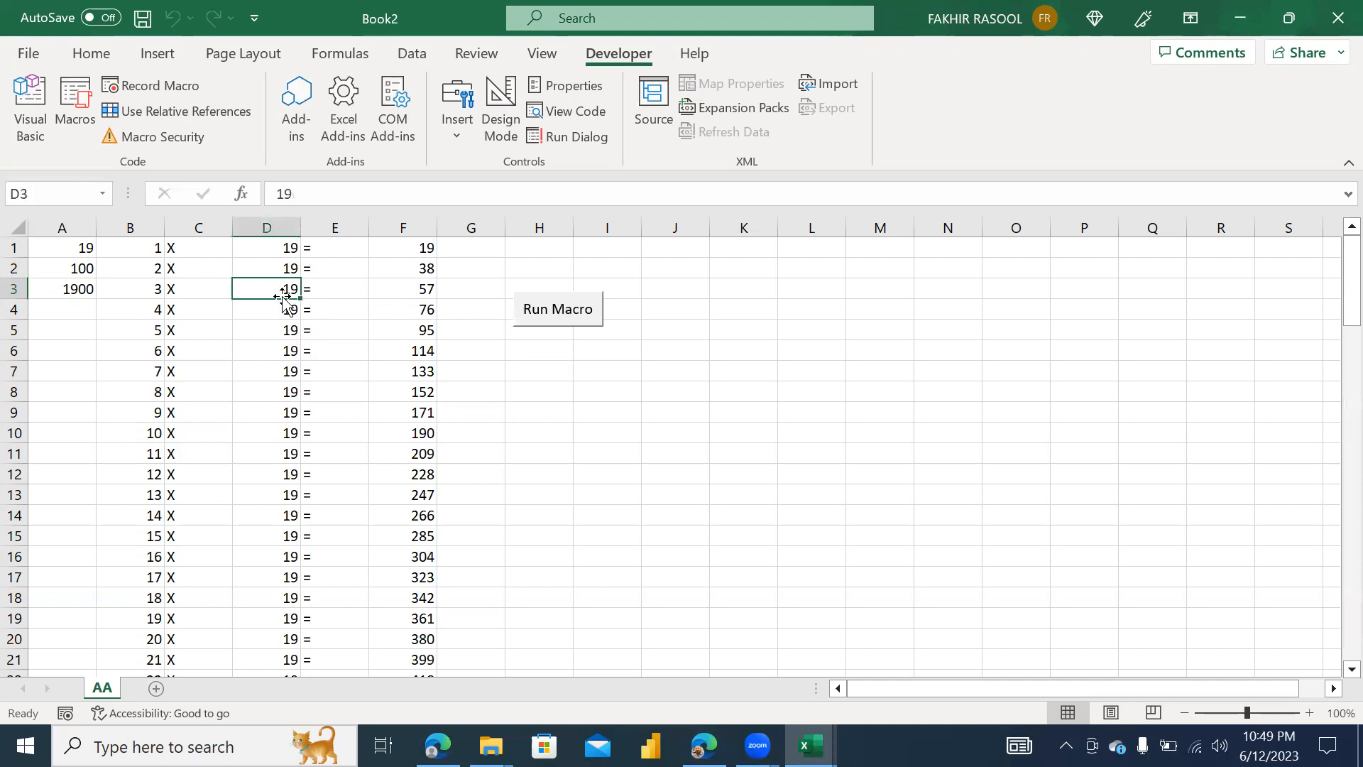
# Check the end of the multiplication table in column F and return to its first row
pyautogui.hotkey('ctrl', 'Down')
pyautogui.press('Right')
pyautogui.press('Right')
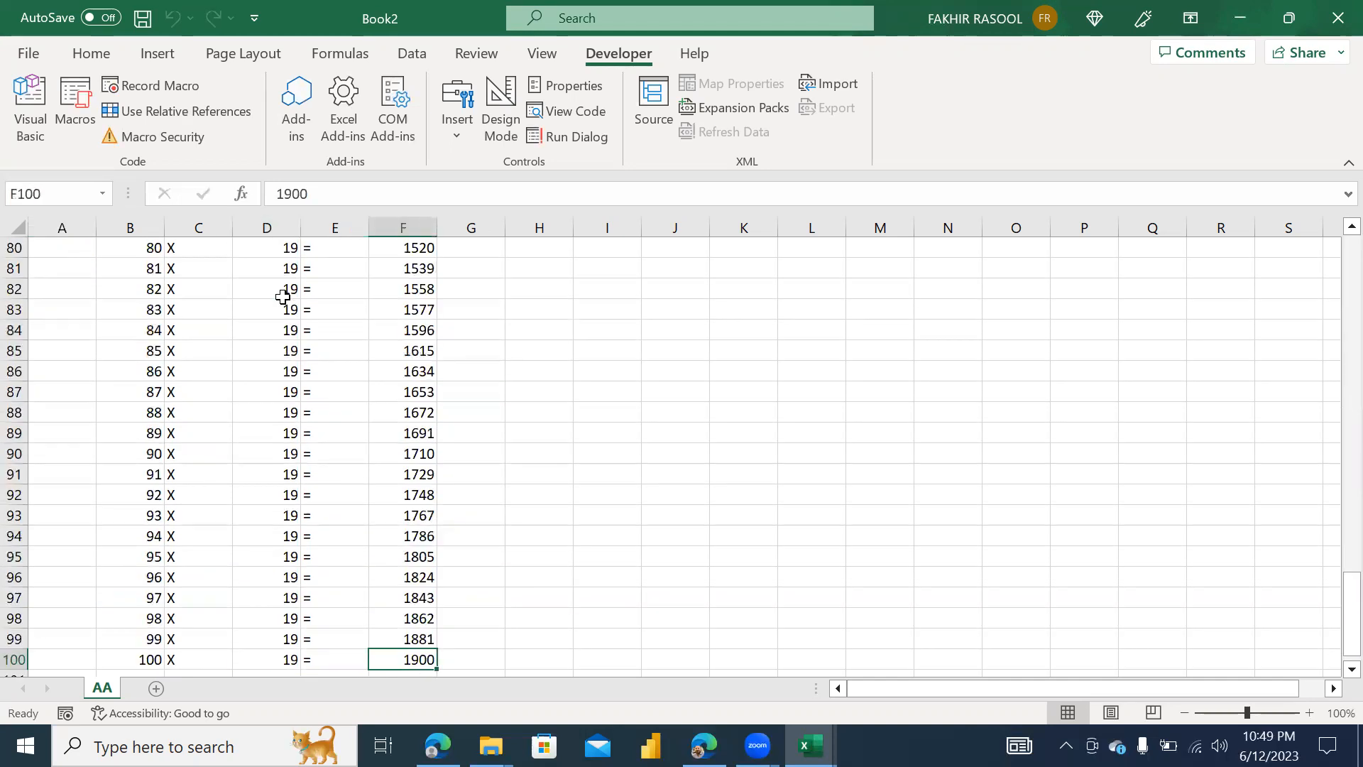
pyautogui.hotkey('ctrl', 'Up')
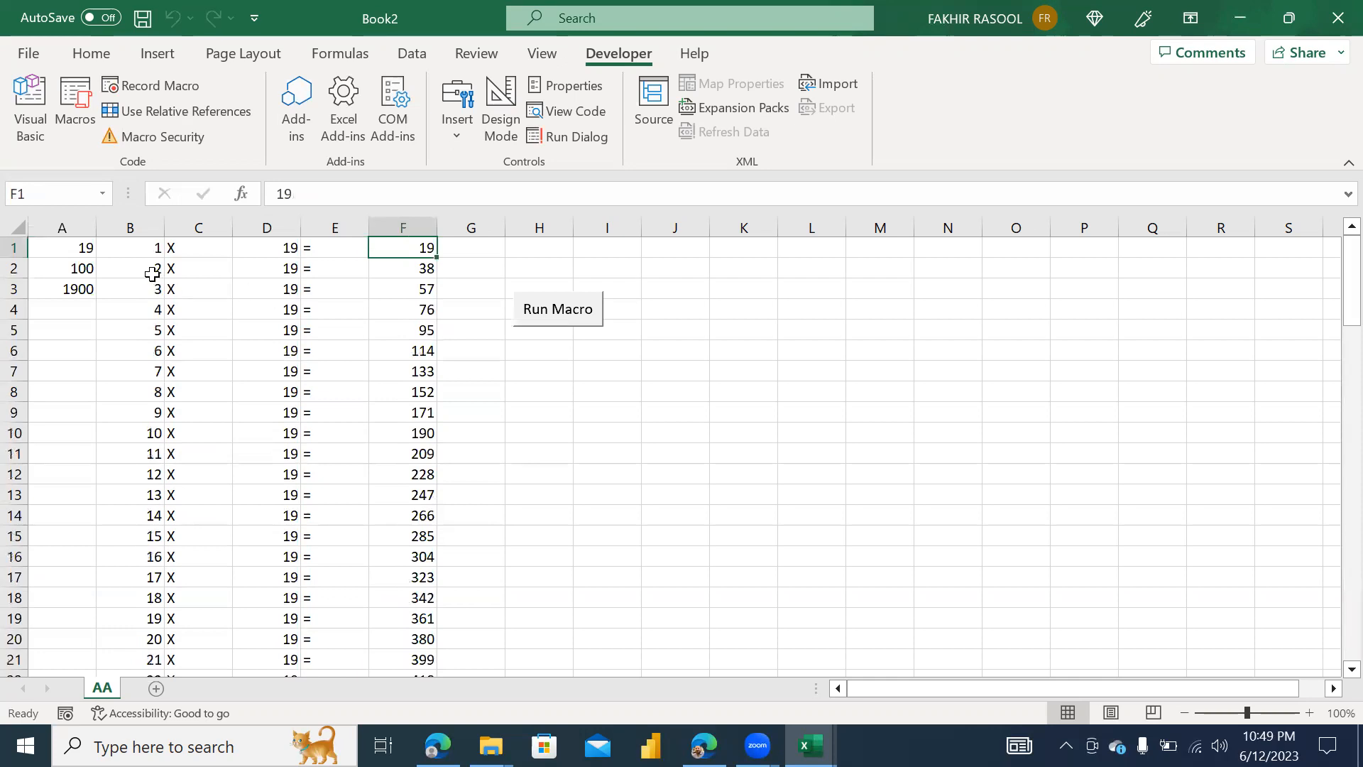
# Auto-fit the widths of columns B to F to their contents and look over the compacted table
pyautogui.moveTo(125, 224); pyautogui.dragTo(441, 222)
pyautogui.doubleClick(442, 224)
pyautogui.click(164, 310)
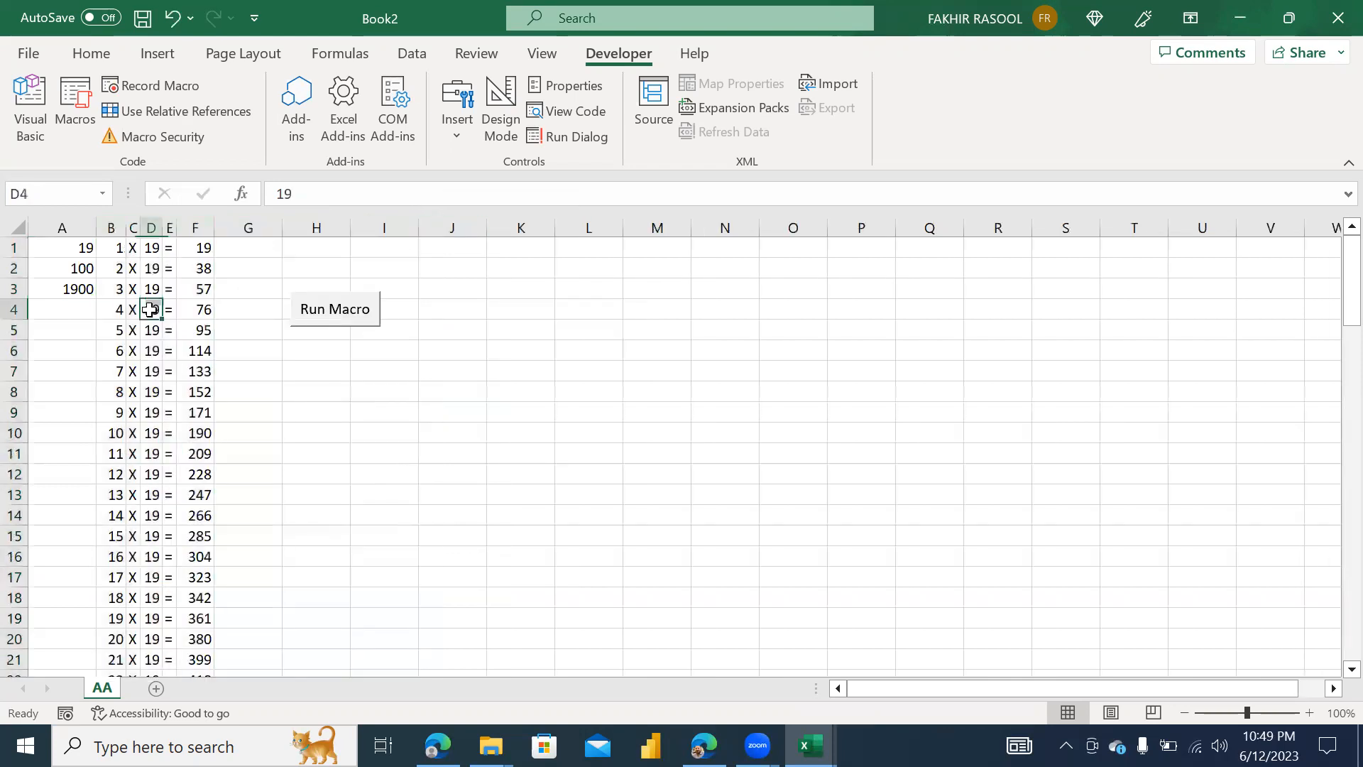
pyautogui.hotkey('ctrl', 'Down')
pyautogui.hotkey('ctrl', 'Up')
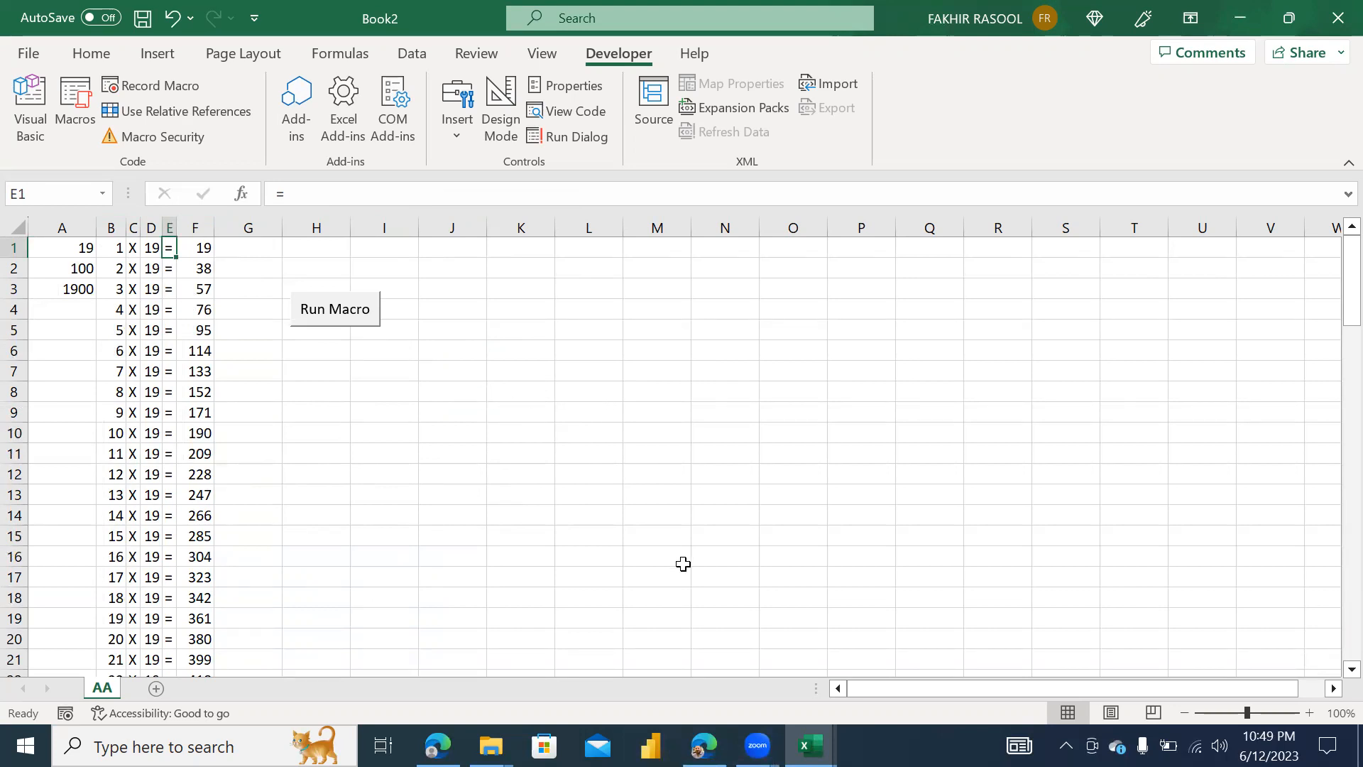
# In the VBA editor, add "If var3 <= 100 Then" directly above the statement that writes var3 to A3
pyautogui.moveTo(808, 742)
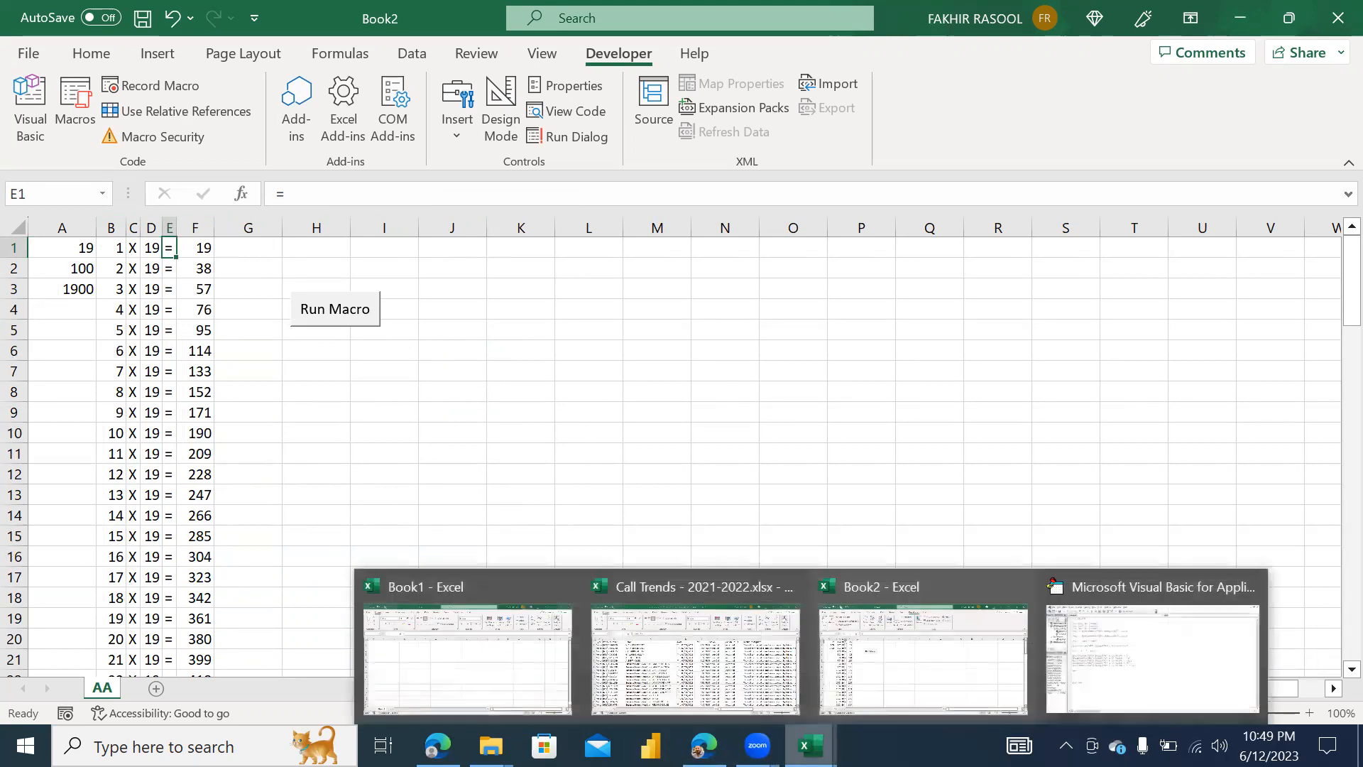
pyautogui.click(1102, 667)
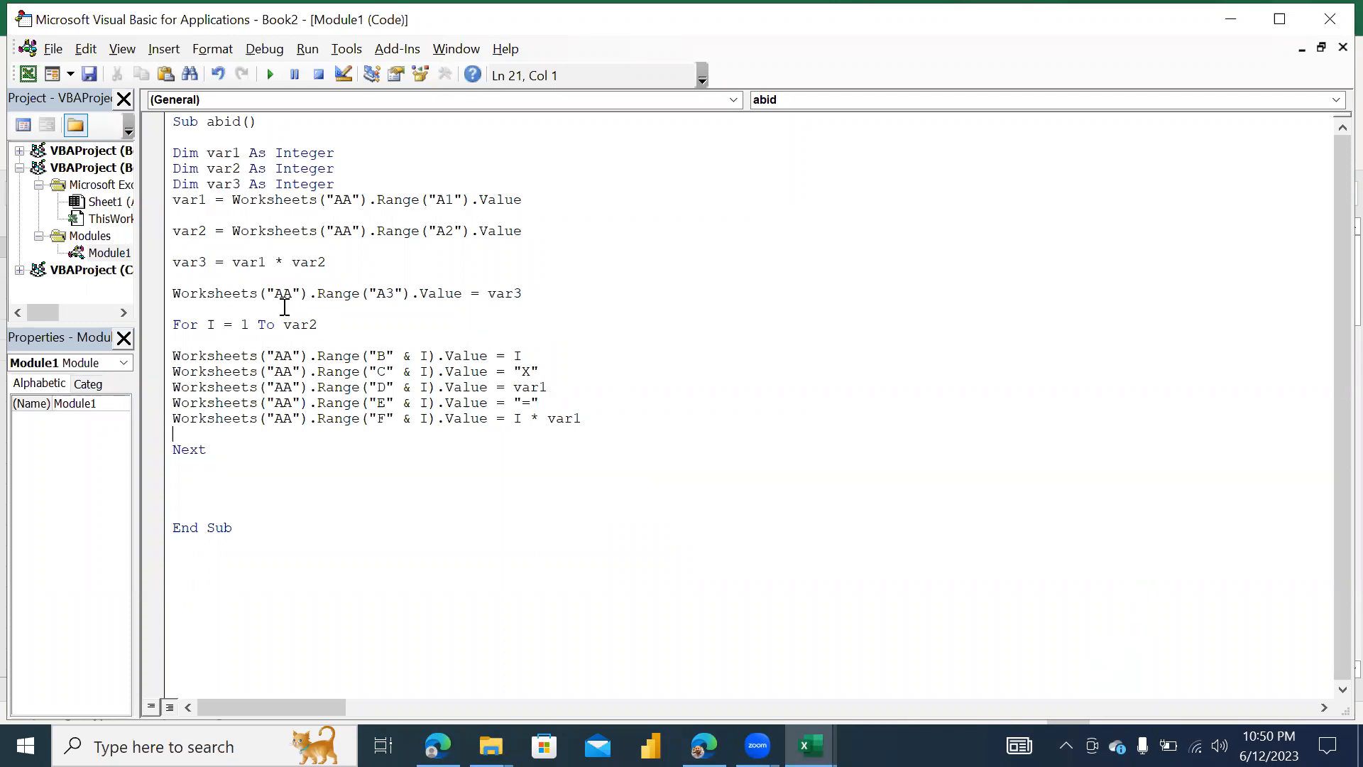
pyautogui.click(197, 264)
pyautogui.click(188, 274)
pyautogui.write('IF var3 <=100')
pyautogui.press('Left')
pyautogui.press('Left')
pyautogui.press('Left')
pyautogui.press('Left')
pyautogui.press('Left')
pyautogui.press('Left')
pyautogui.press('Right')
pyautogui.press('Right')
pyautogui.press('Right')
pyautogui.press('Right')
pyautogui.press('Right')
pyautogui.press('Right')
pyautogui.click(225, 326)
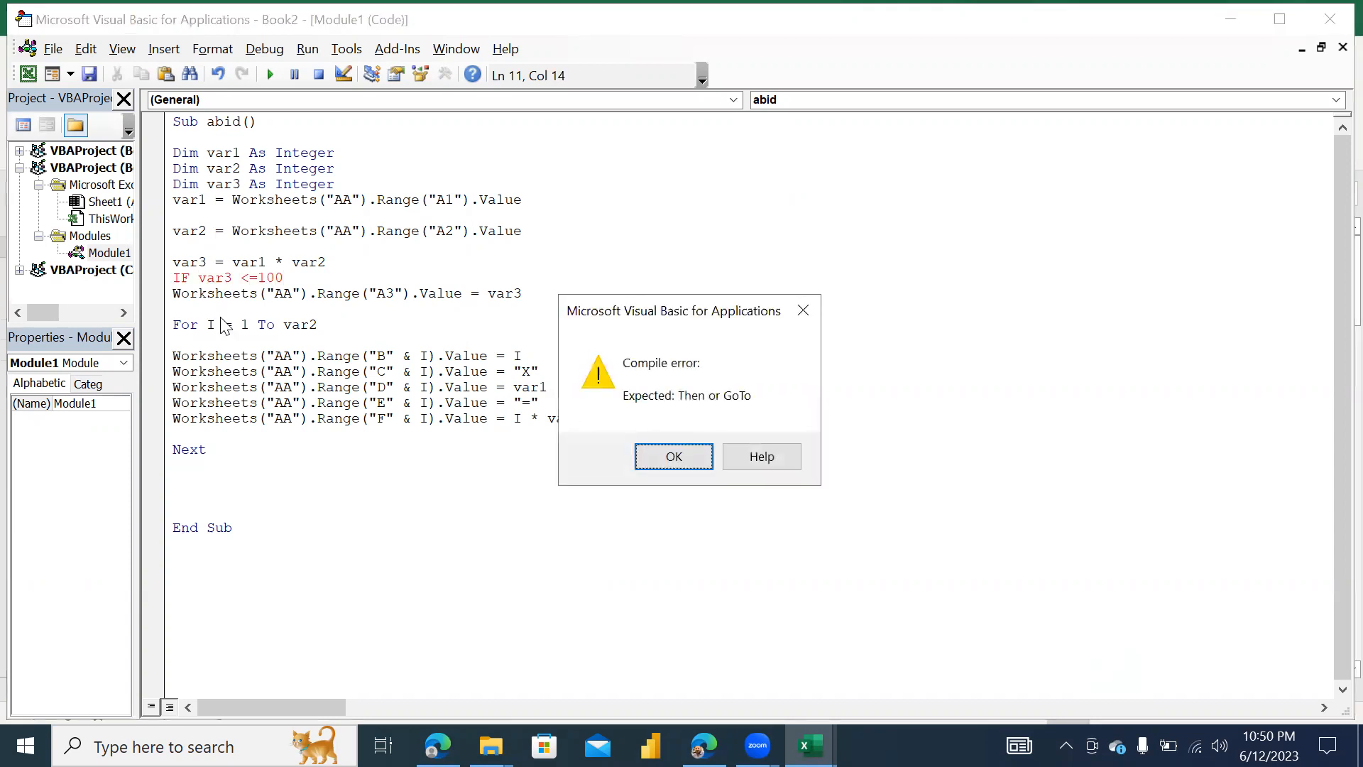
pyautogui.press('Return')
pyautogui.write('Then')
# Close the condition with "End If" on the line below the A3 statement
pyautogui.press('Down')
pyautogui.press('Down')
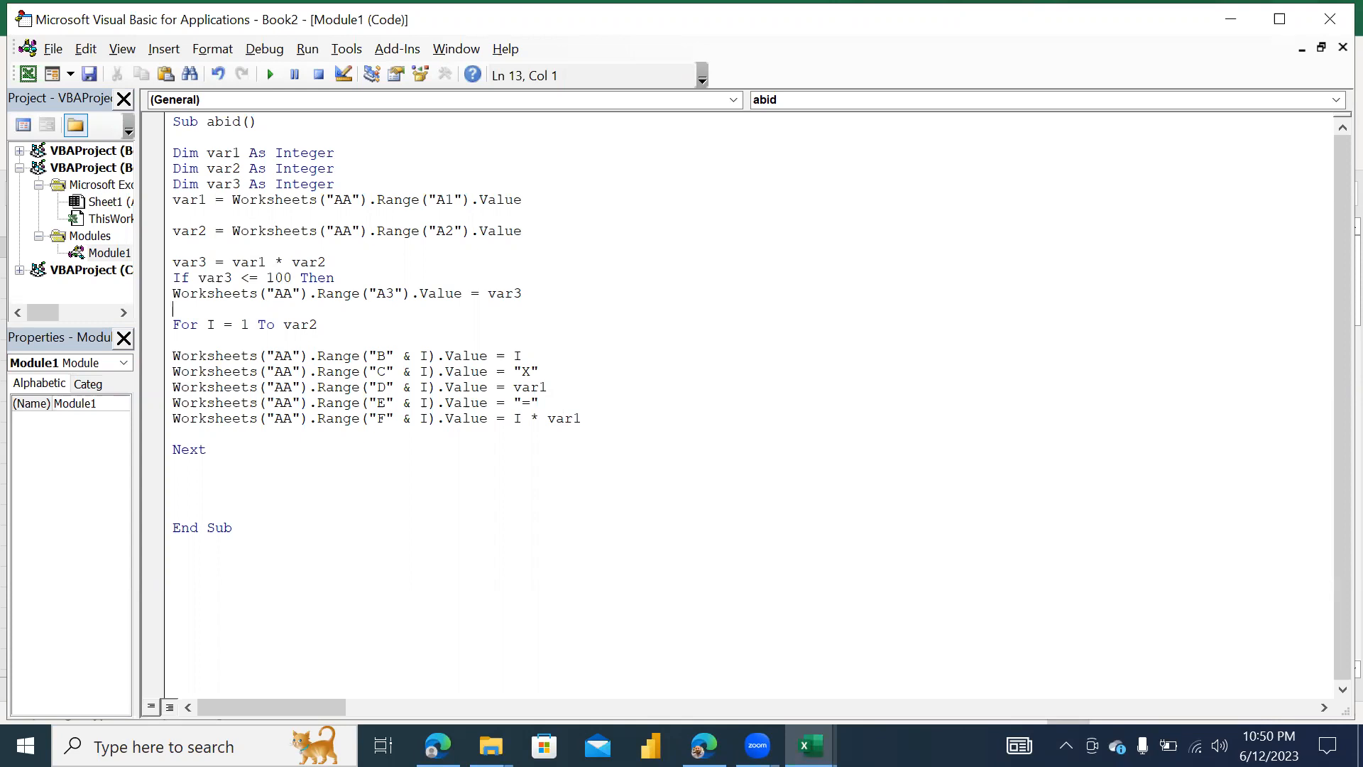
pyautogui.write('end if')
pyautogui.press('Down')
pyautogui.press('Up')
pyautogui.press('Up')
pyautogui.press('Up')
pyautogui.press('Up')
# Back in the Book2 workbook, clear cell A3 and columns B to G, and run the macro to test the condition
pyautogui.hotkey('alt', 'F11')
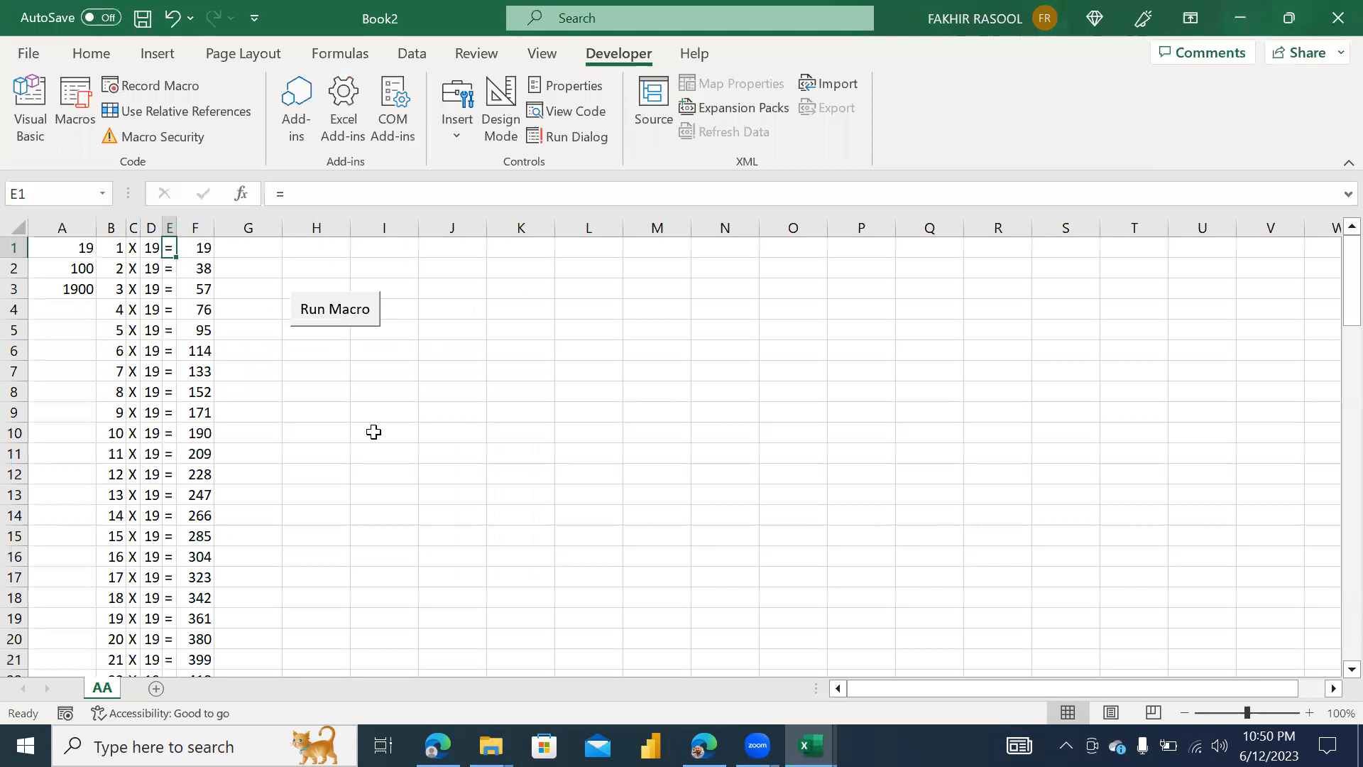
pyautogui.click(86, 289)
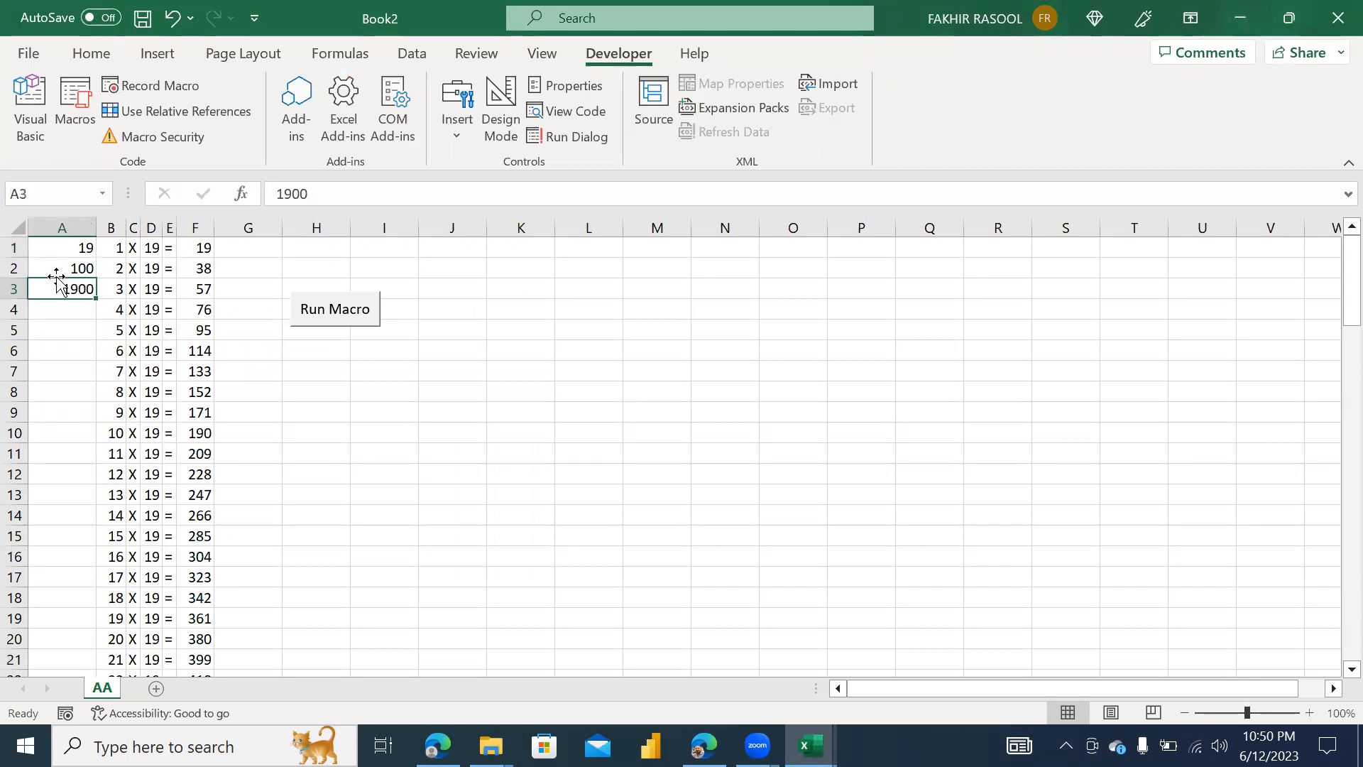
pyautogui.press('Delete')
pyautogui.moveTo(114, 229); pyautogui.dragTo(238, 246)
pyautogui.press('Delete')
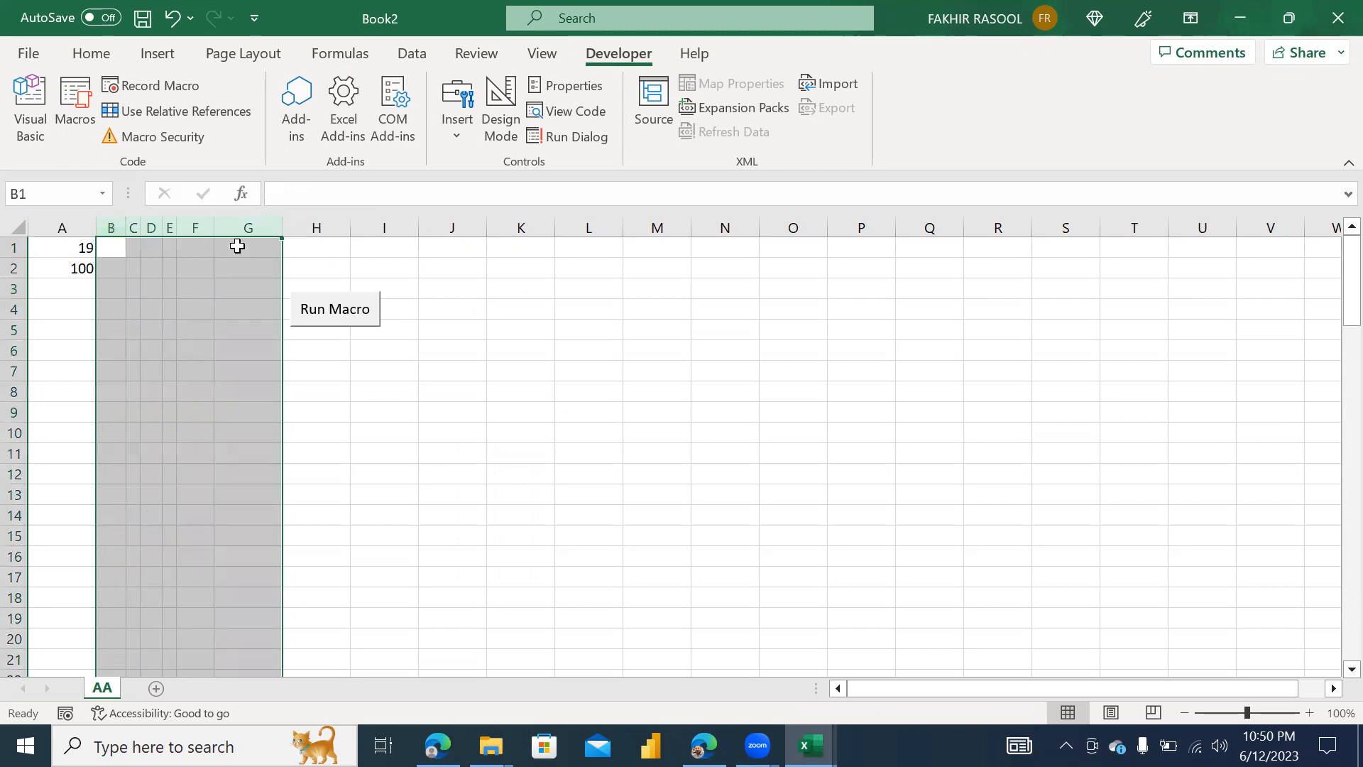
pyautogui.click(135, 312)
pyautogui.click(353, 328)
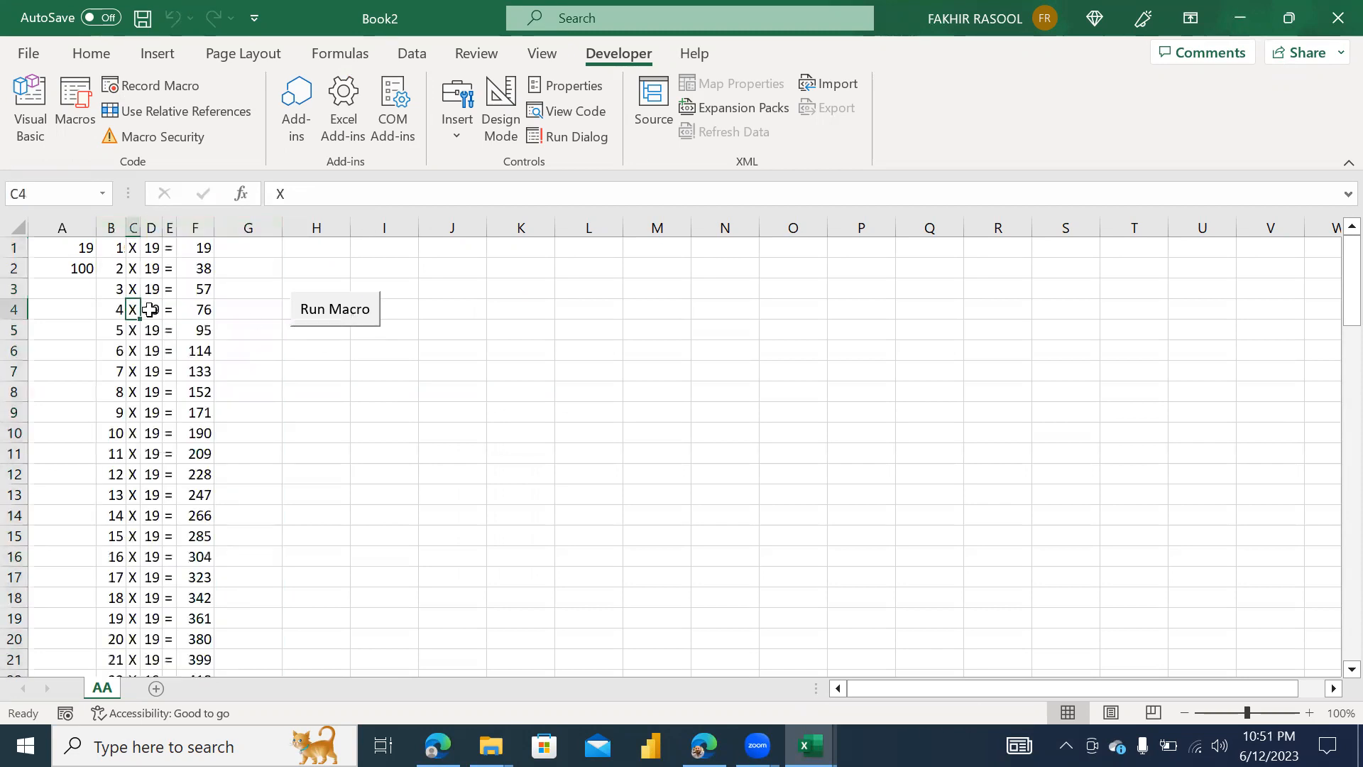
pyautogui.click(78, 288)
# Set cell A2 to 1 and clear the old table from columns B to F
pyautogui.click(82, 269)
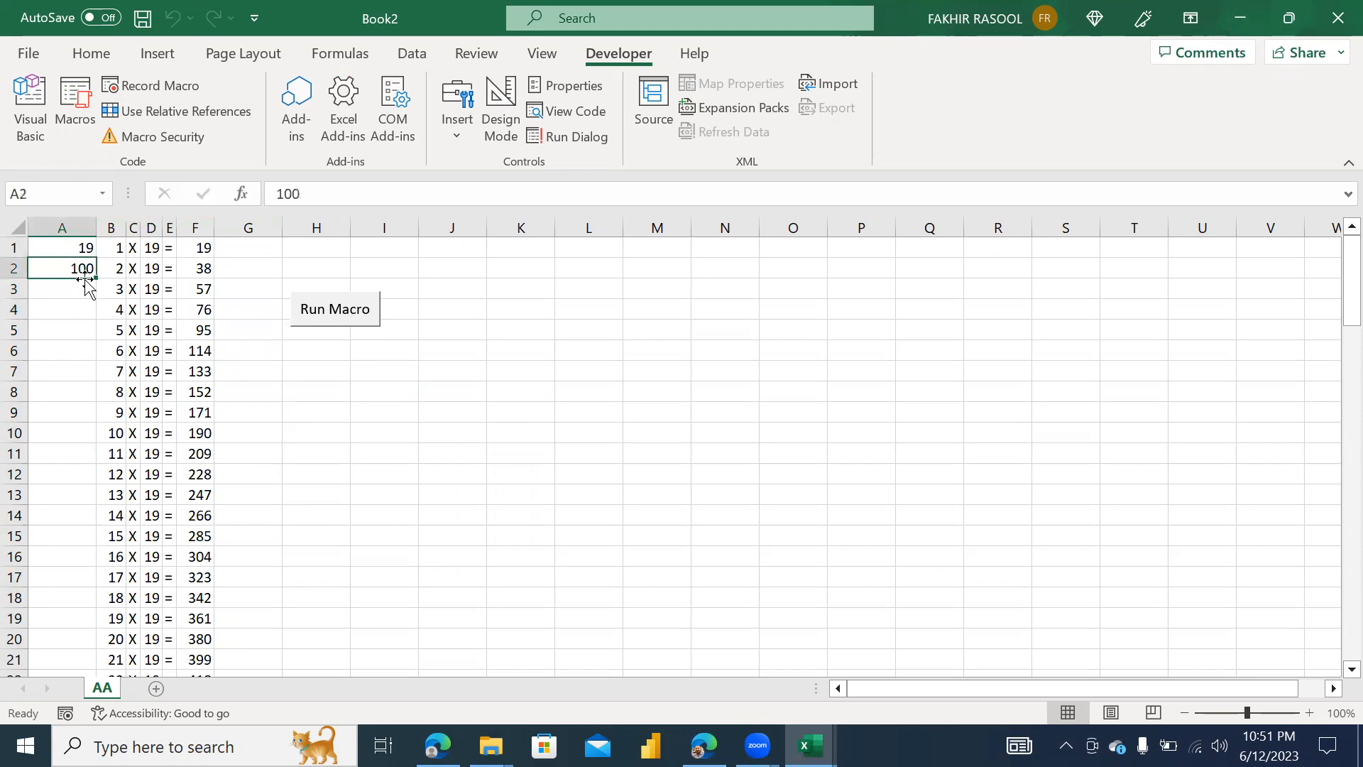
pyautogui.write('1')
pyautogui.press('Return')
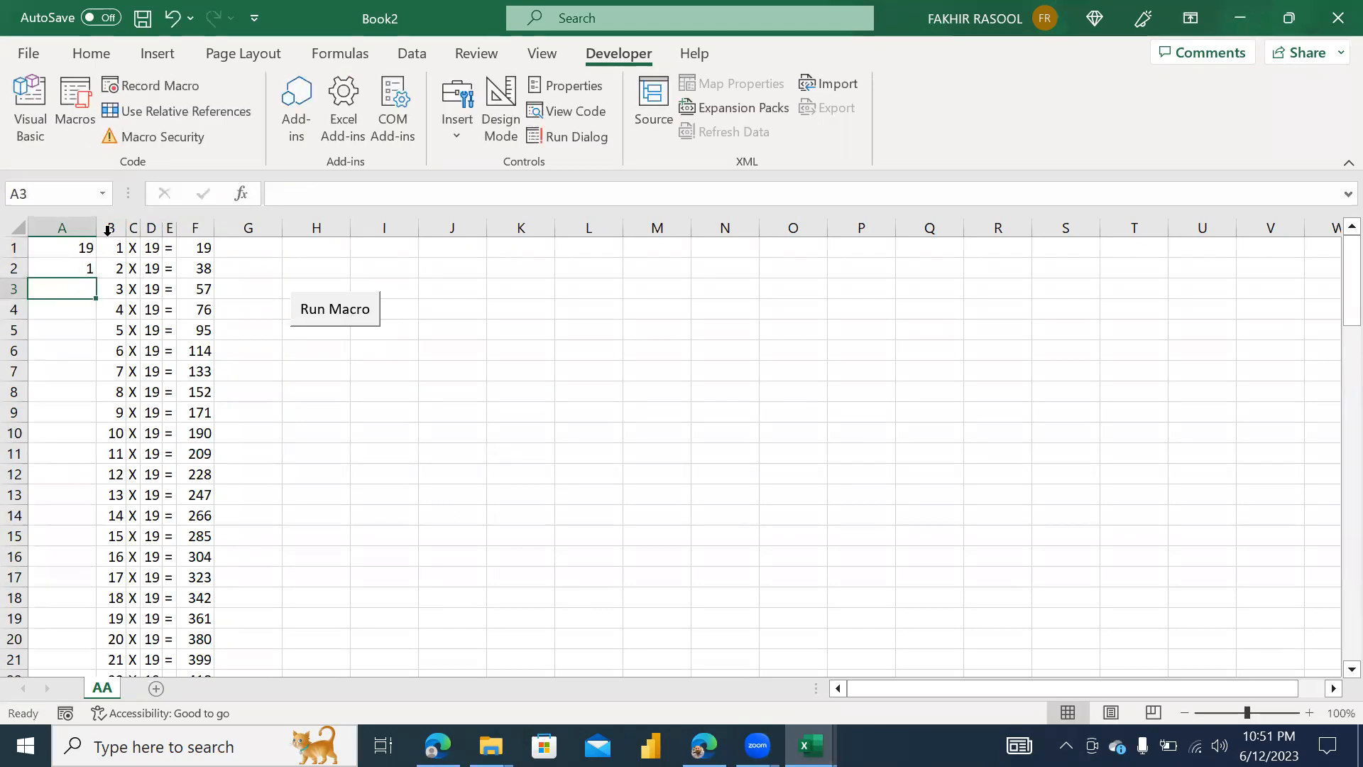
pyautogui.click(124, 228)
pyautogui.moveTo(124, 228); pyautogui.dragTo(196, 228)
pyautogui.press('Delete')
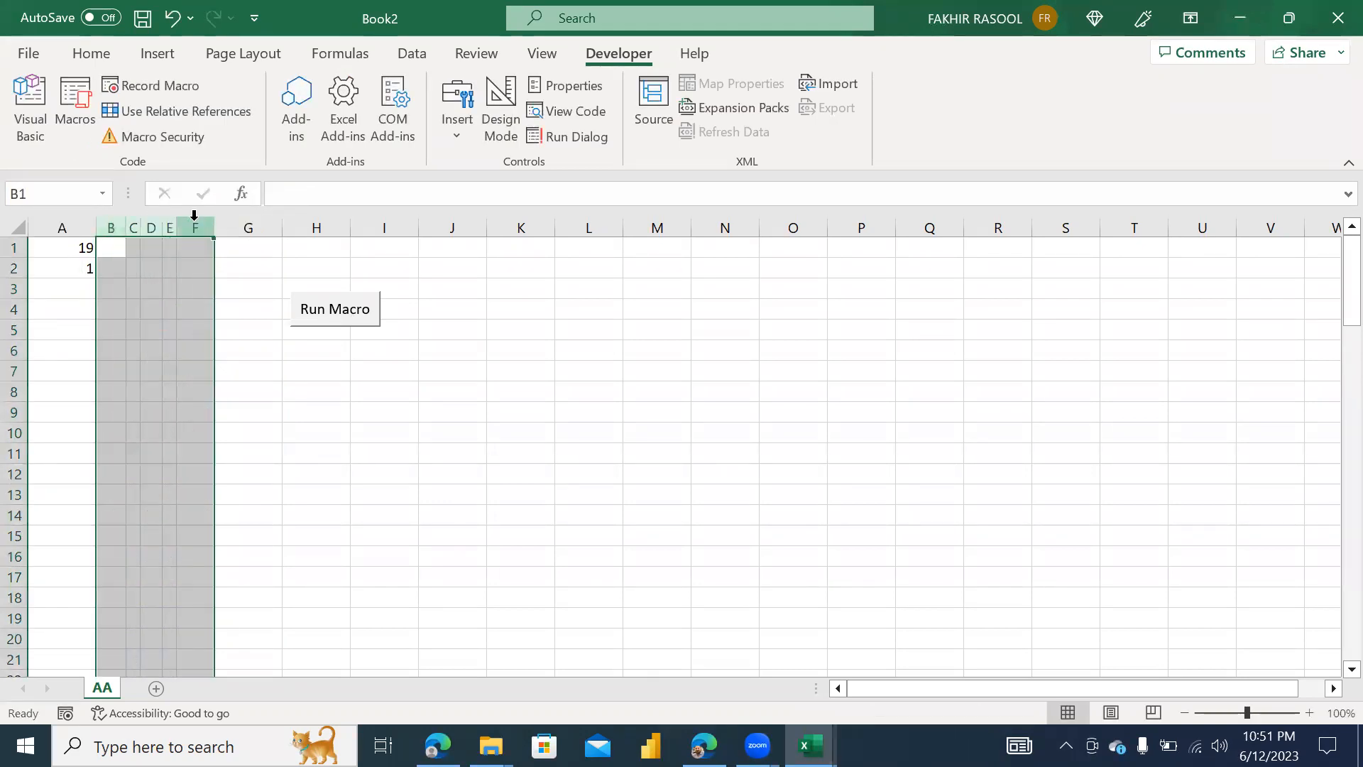
# Rerun the macro with the new limit and check the result in cell A3
pyautogui.click(335, 305)
pyautogui.moveTo(100, 282); pyautogui.dragTo(89, 298)
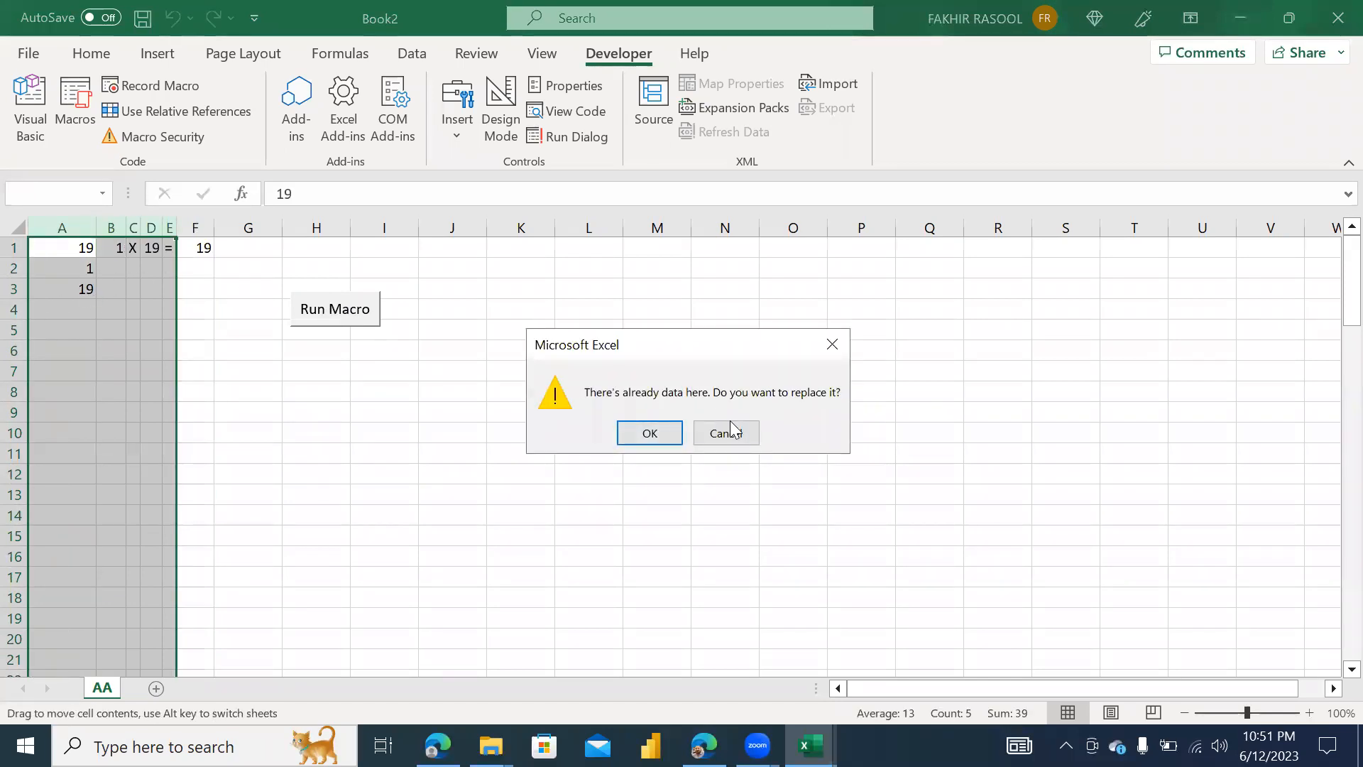
pyautogui.click(726, 430)
pyautogui.click(83, 297)
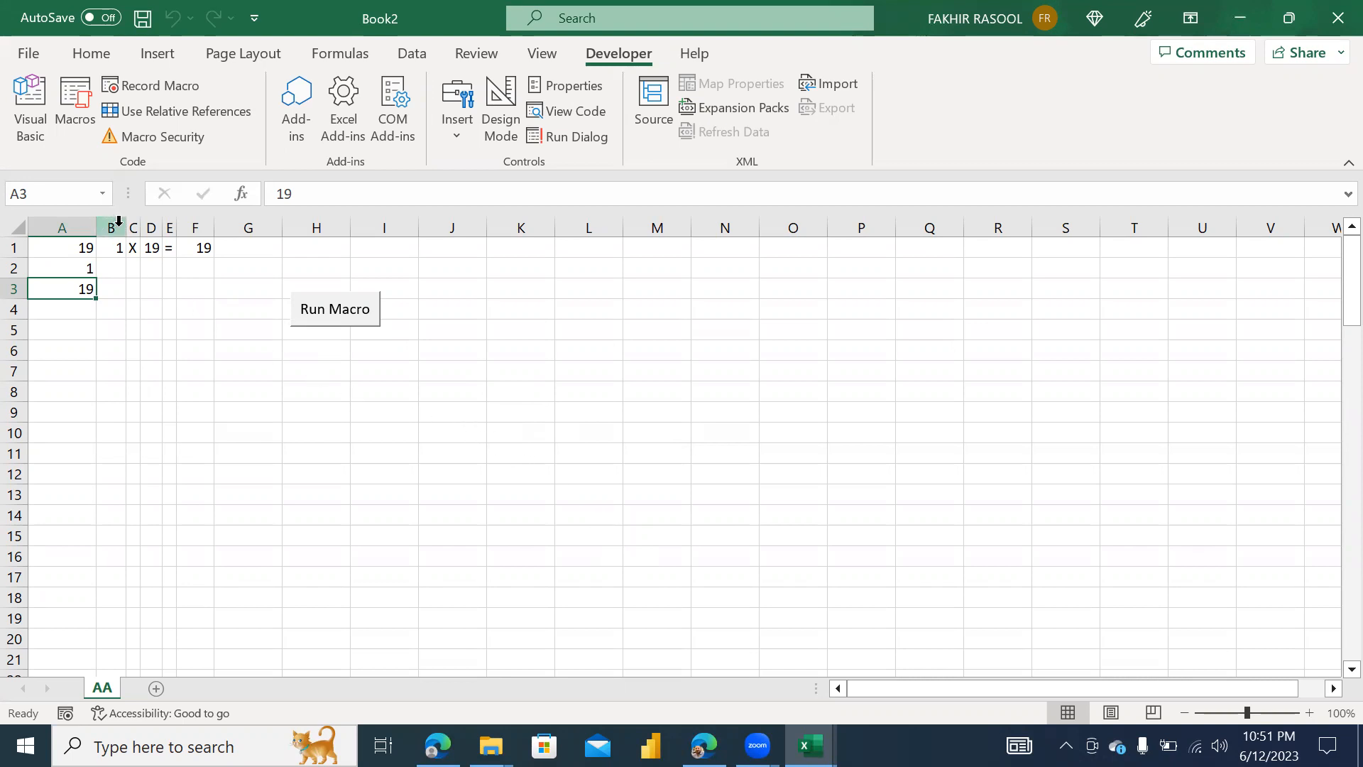
# Narrow column B slightly on sheet AA
pyautogui.moveTo(125, 230); pyautogui.dragTo(215, 218)
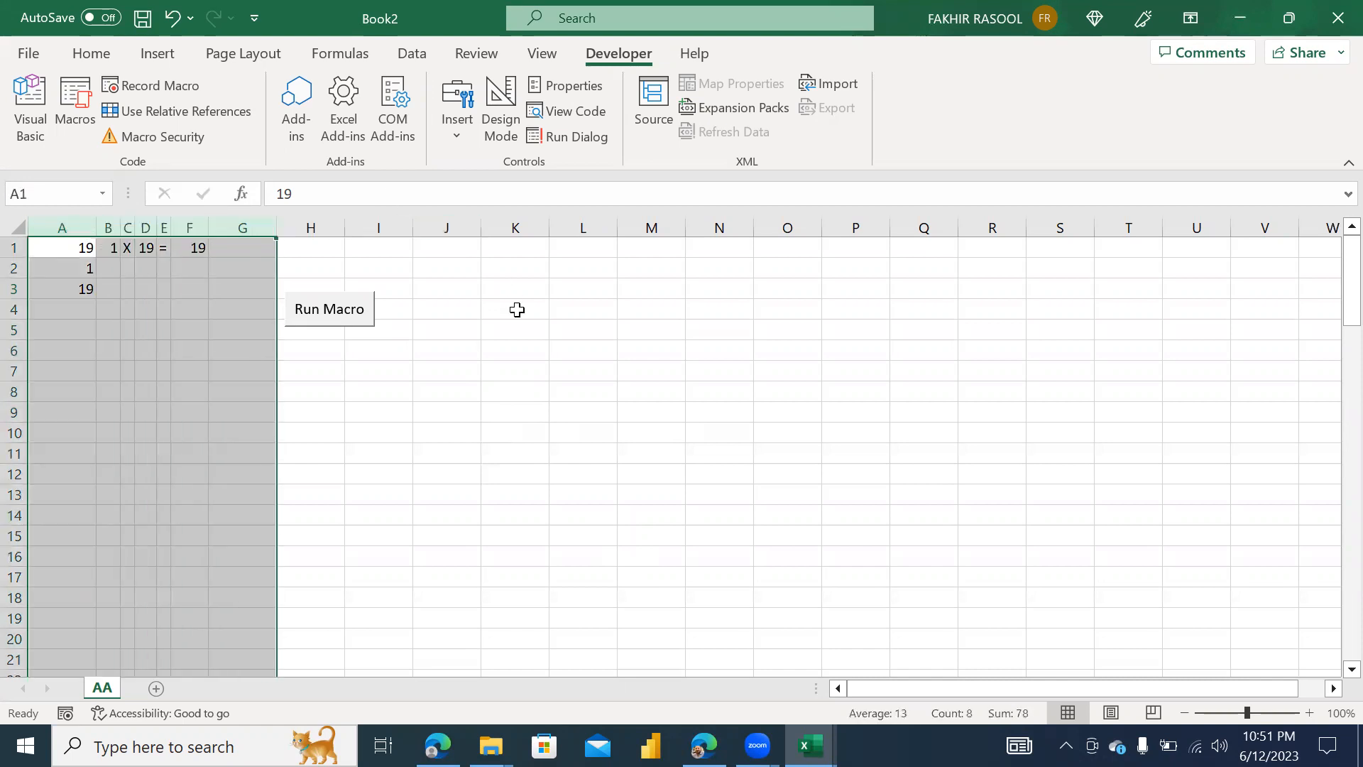
pyautogui.click(602, 345)
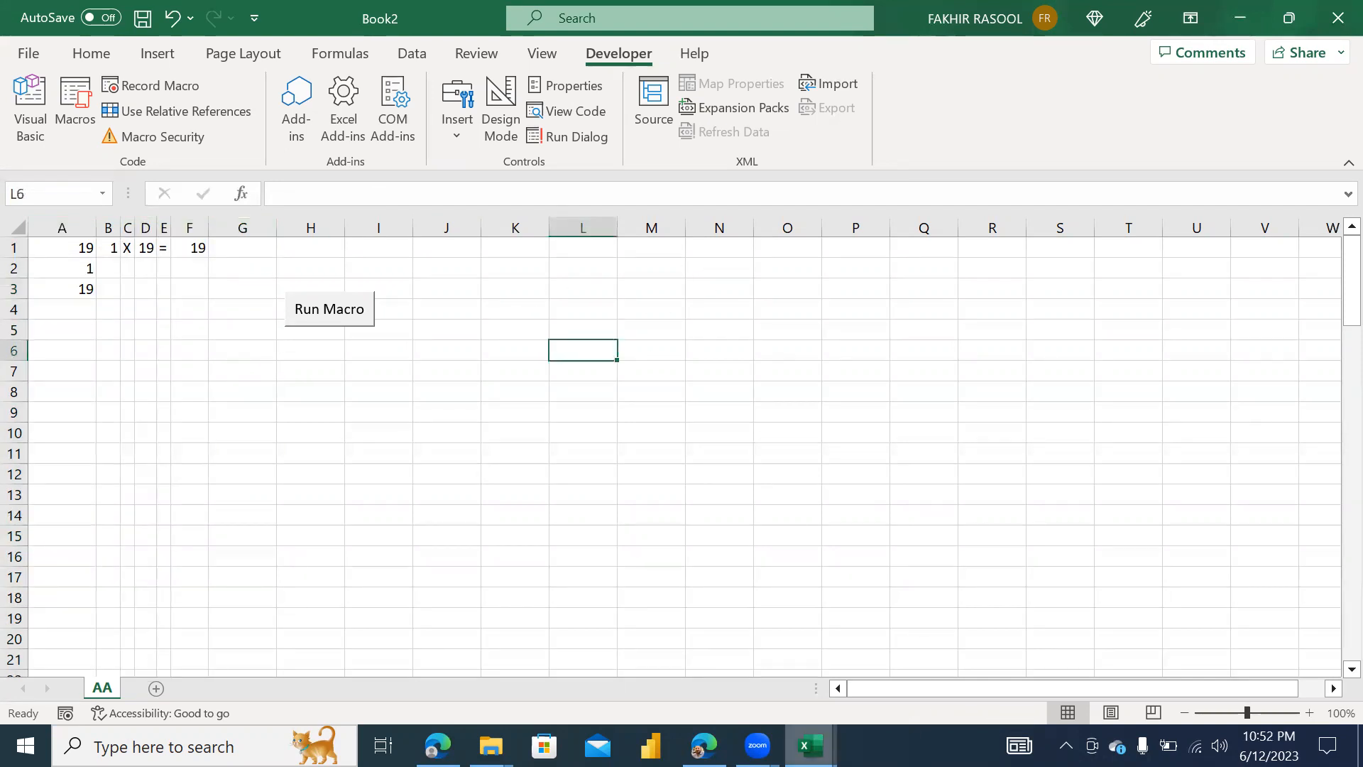
# Return to the VBA editor and delete three blank lines between Next and End Sub
pyautogui.moveTo(810, 745)
pyautogui.moveTo(810, 746)
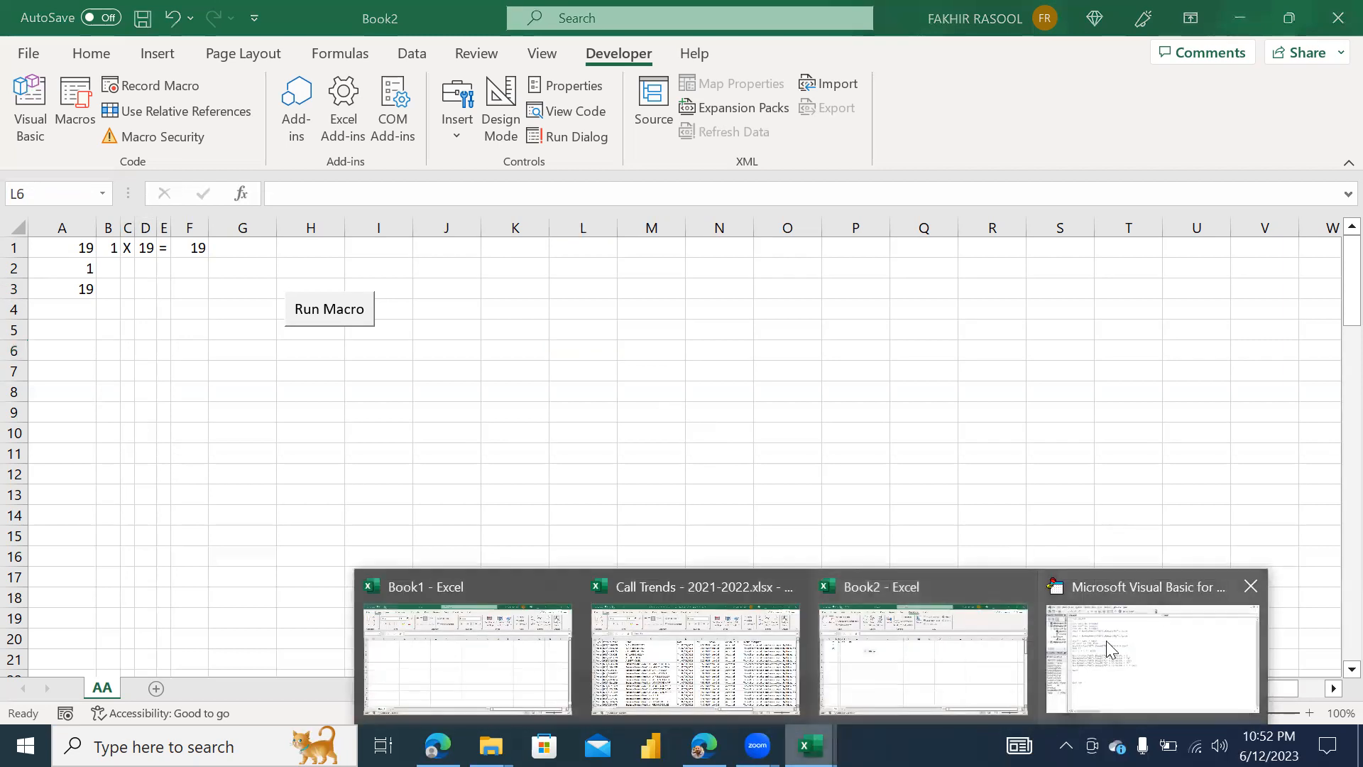
pyautogui.click(1112, 647)
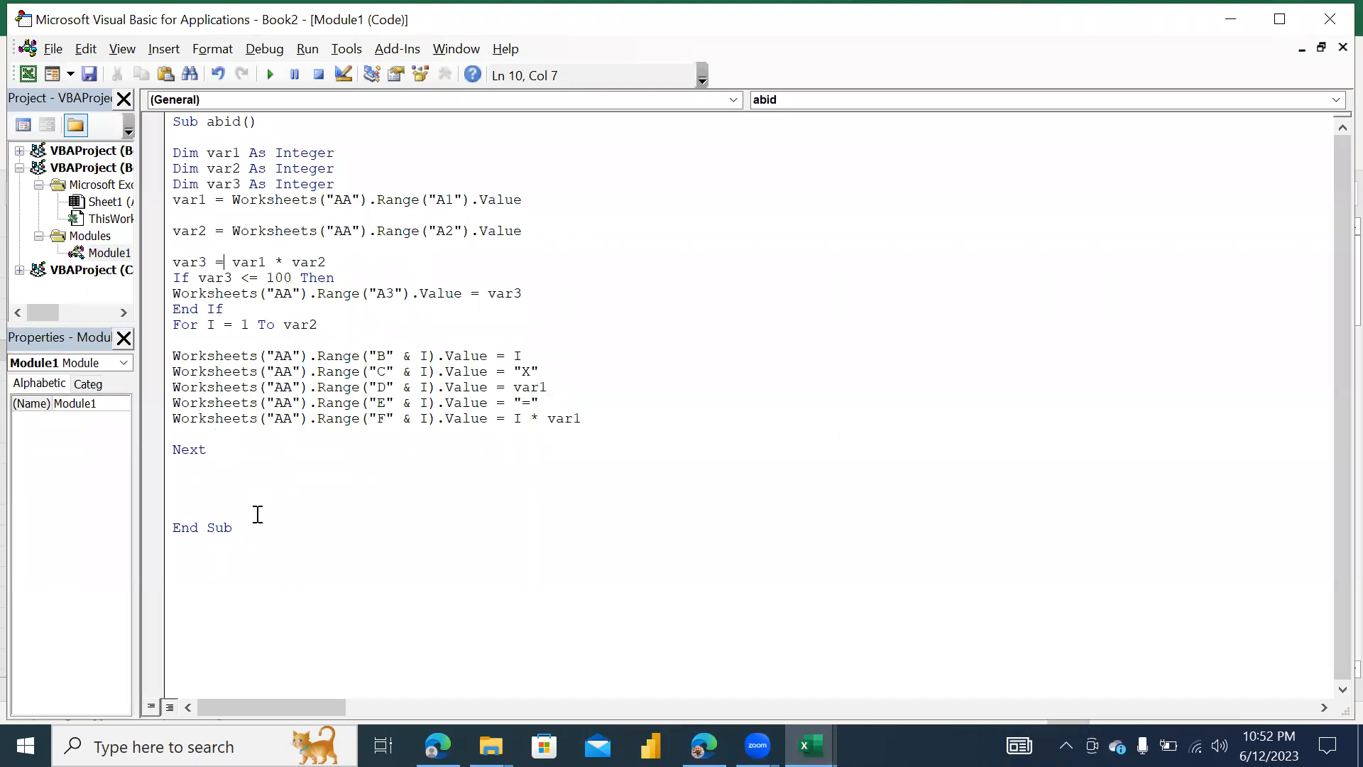
pyautogui.click(215, 483)
pyautogui.press('Delete')
pyautogui.press('Delete')
pyautogui.press('Delete')
# Review the whole abid procedure, including its If block and the start of the For loop
pyautogui.moveTo(238, 488); pyautogui.dragTo(93, 97)
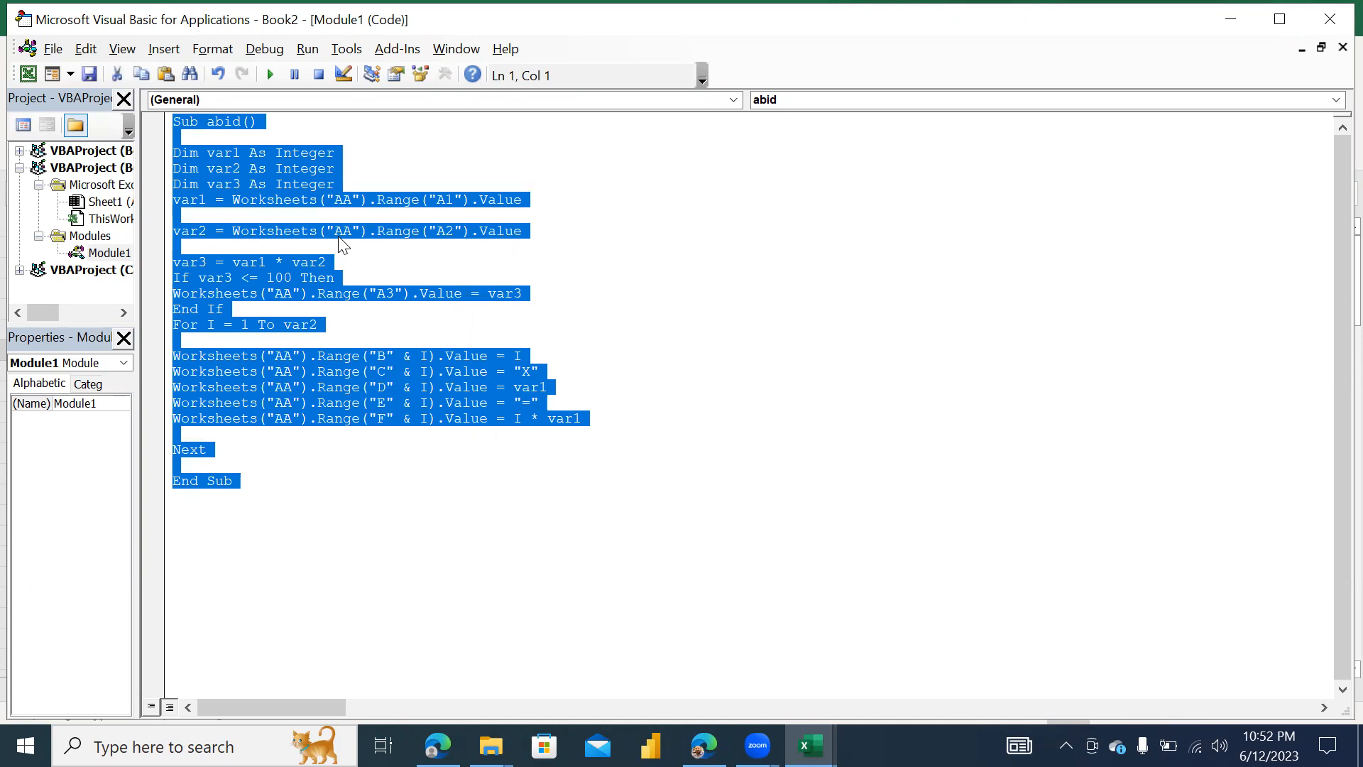
pyautogui.click(341, 244)
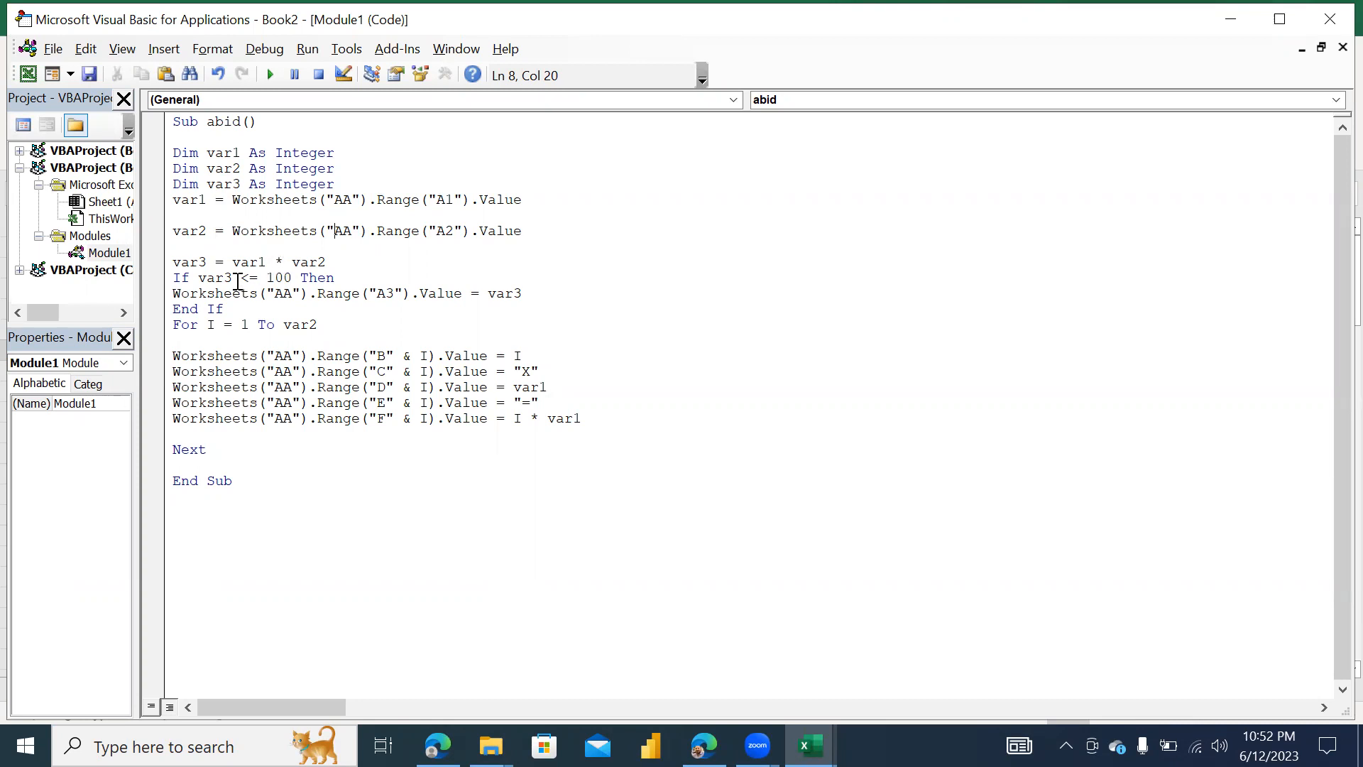
pyautogui.moveTo(191, 278); pyautogui.dragTo(165, 324)
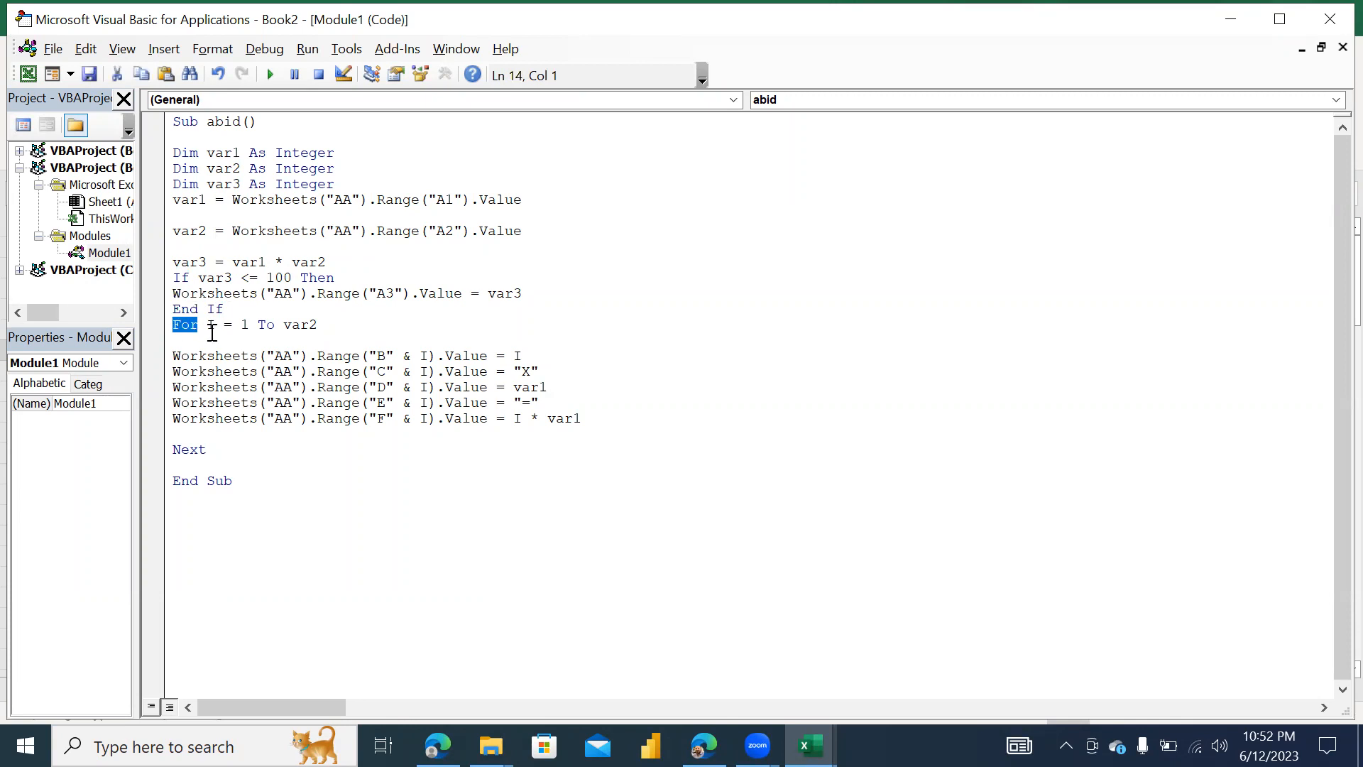
pyautogui.click(291, 461)
pyautogui.hotkey('alt', 'Tab')
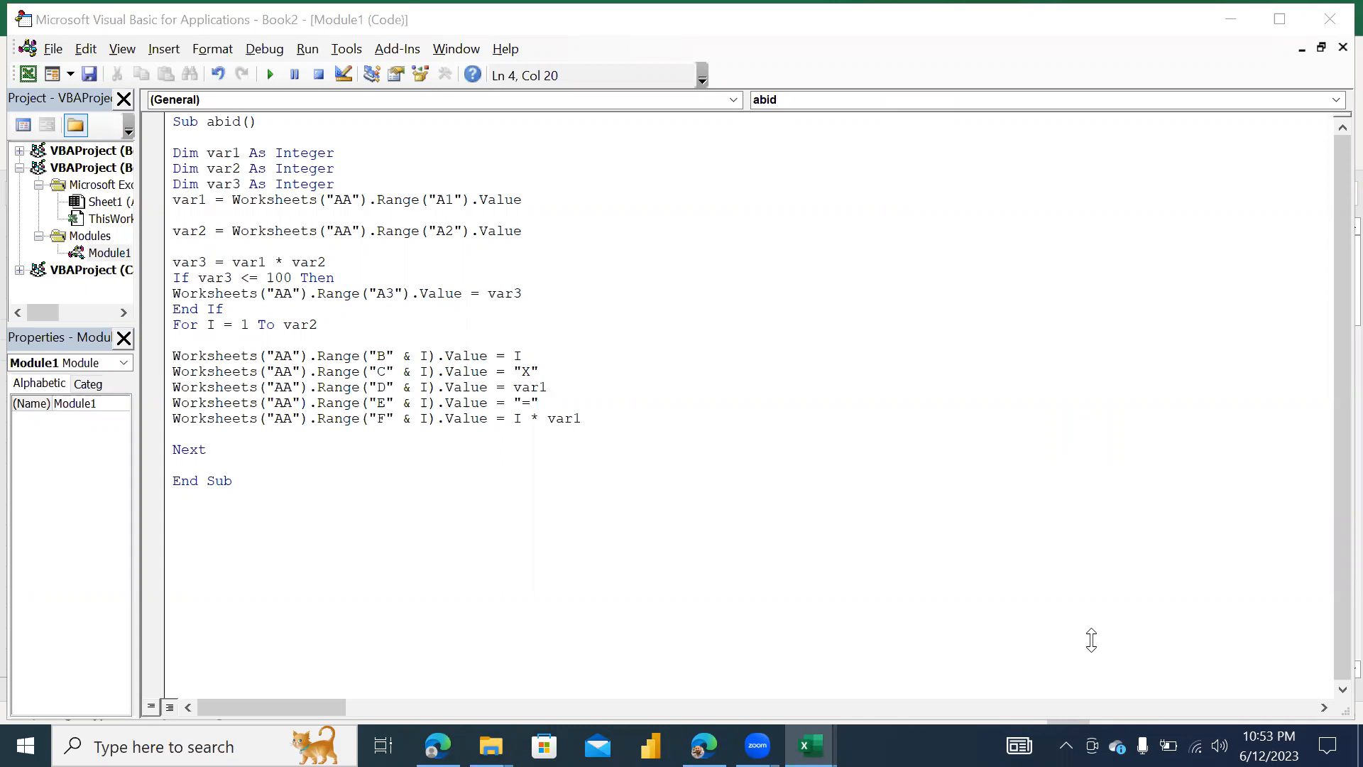
# Examine how the If block tests var3 against 100 before writing it to A3, highlighting each part through End If
pyautogui.click(390, 316)
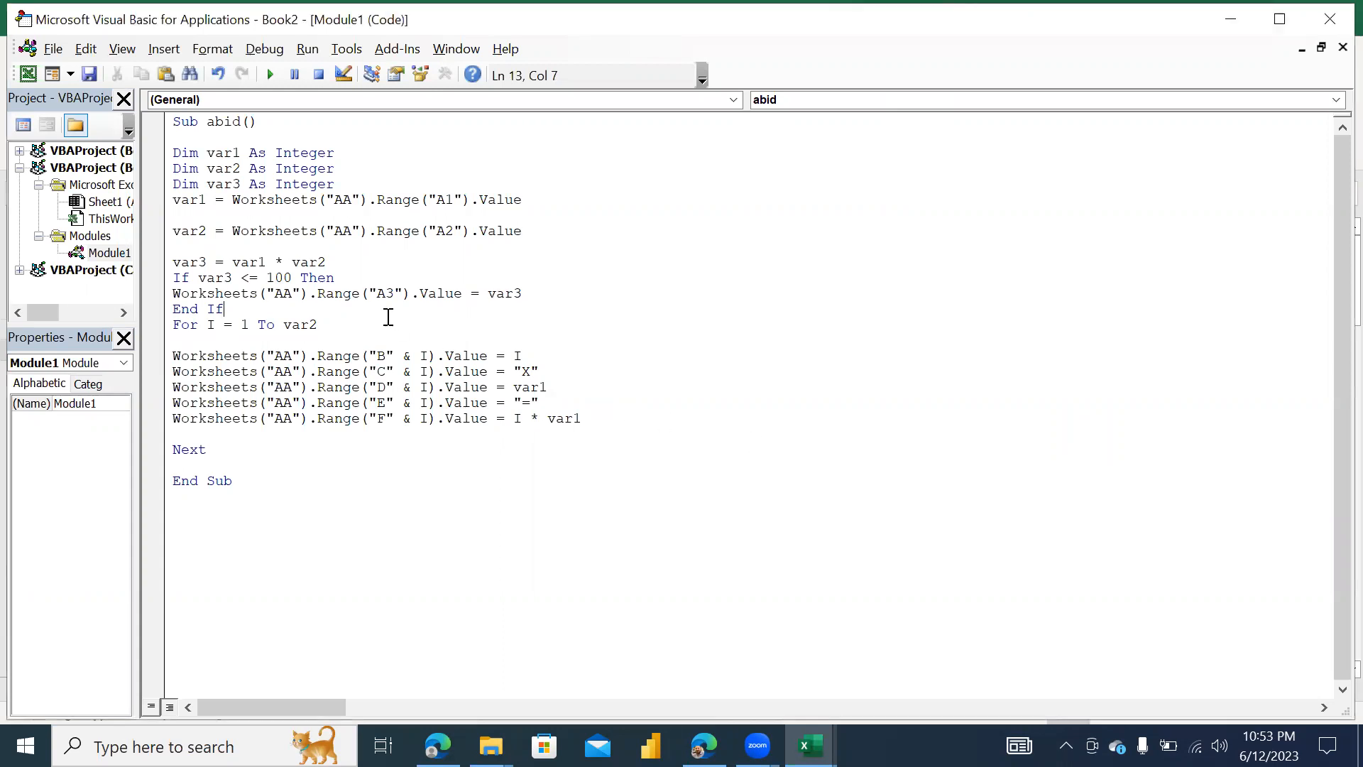
pyautogui.doubleClick(215, 278)
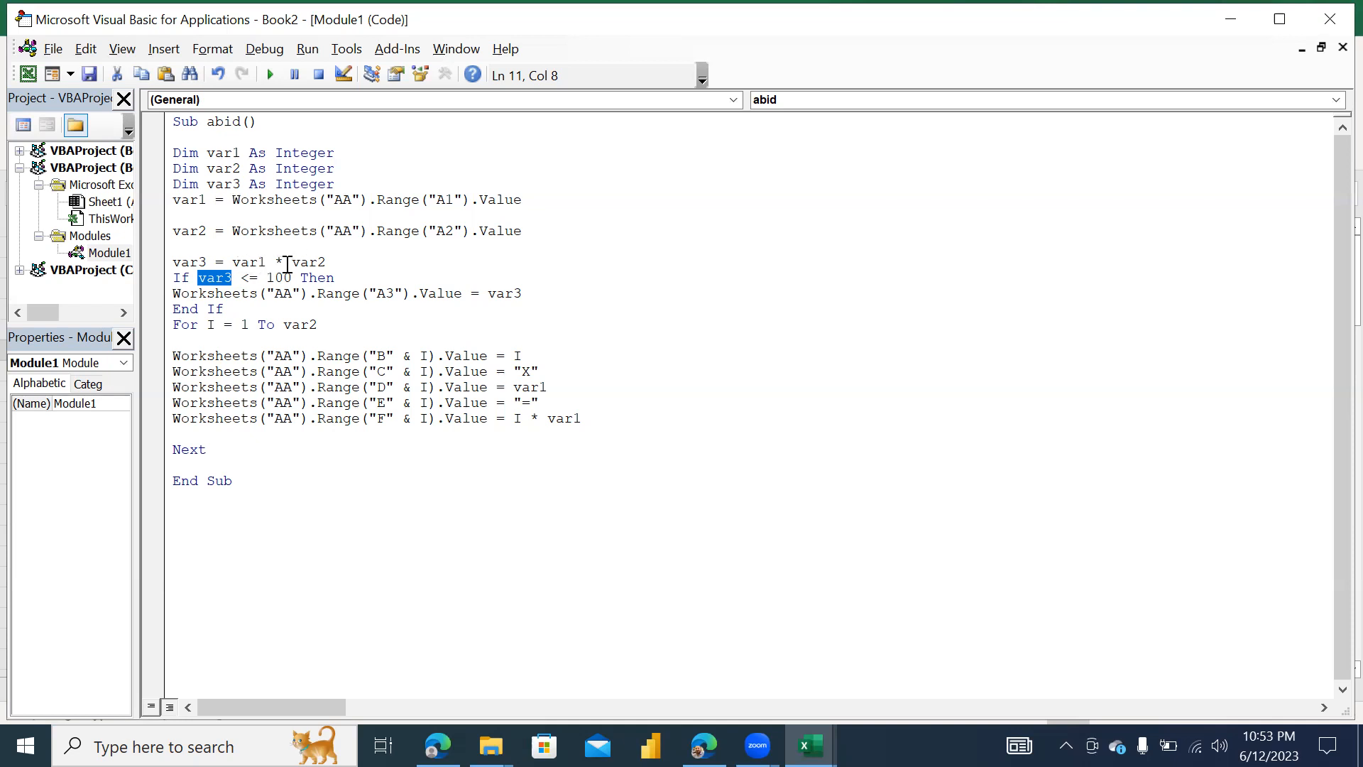
pyautogui.doubleClick(202, 263)
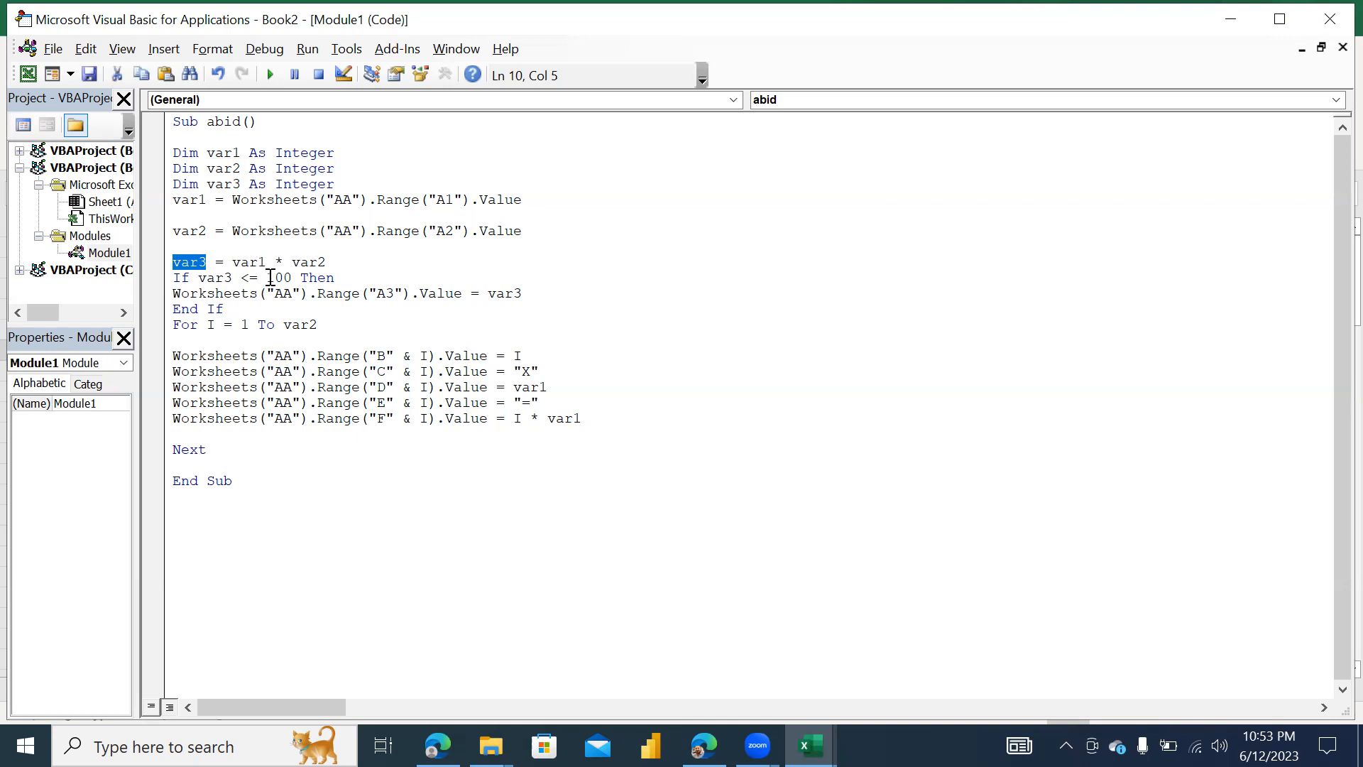
pyautogui.moveTo(178, 293); pyautogui.dragTo(533, 293)
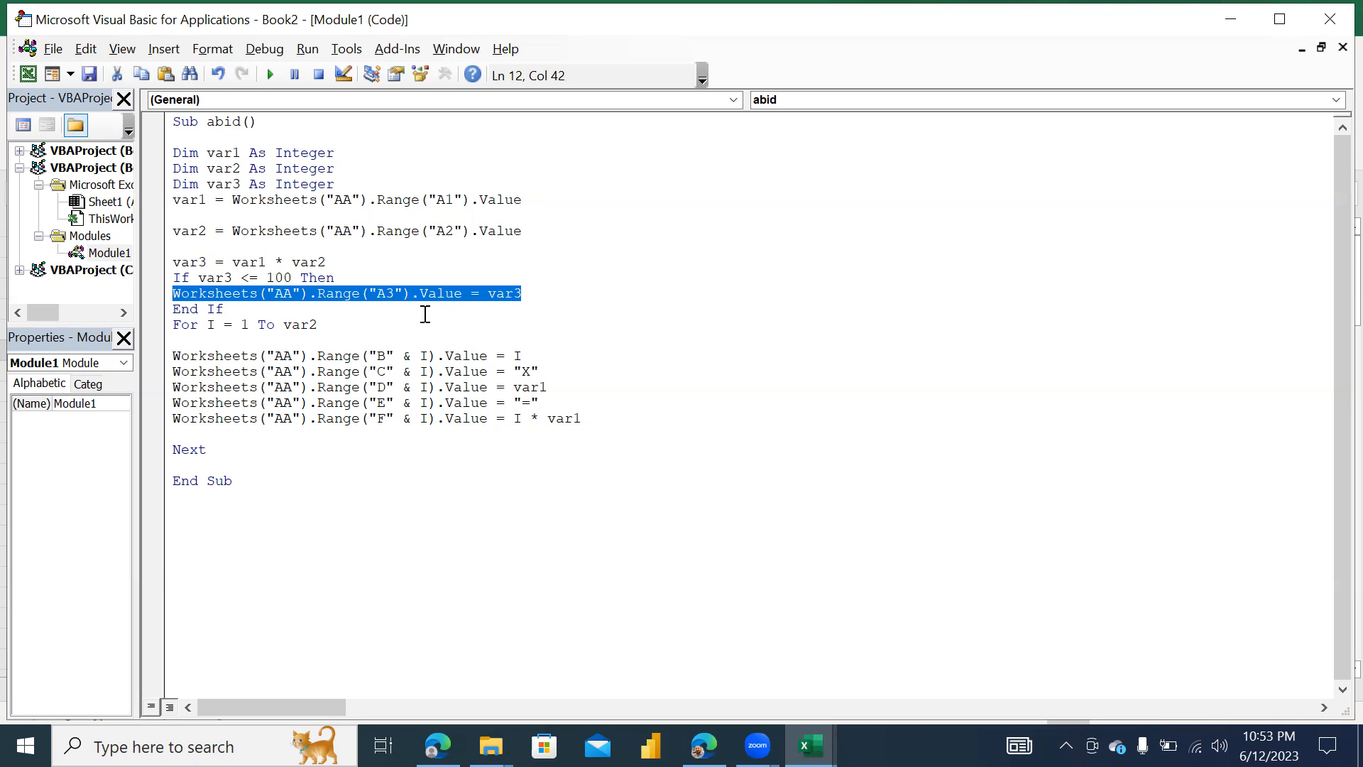
pyautogui.click(501, 308)
pyautogui.hotkey('ctrl', 'shift', 'Left')
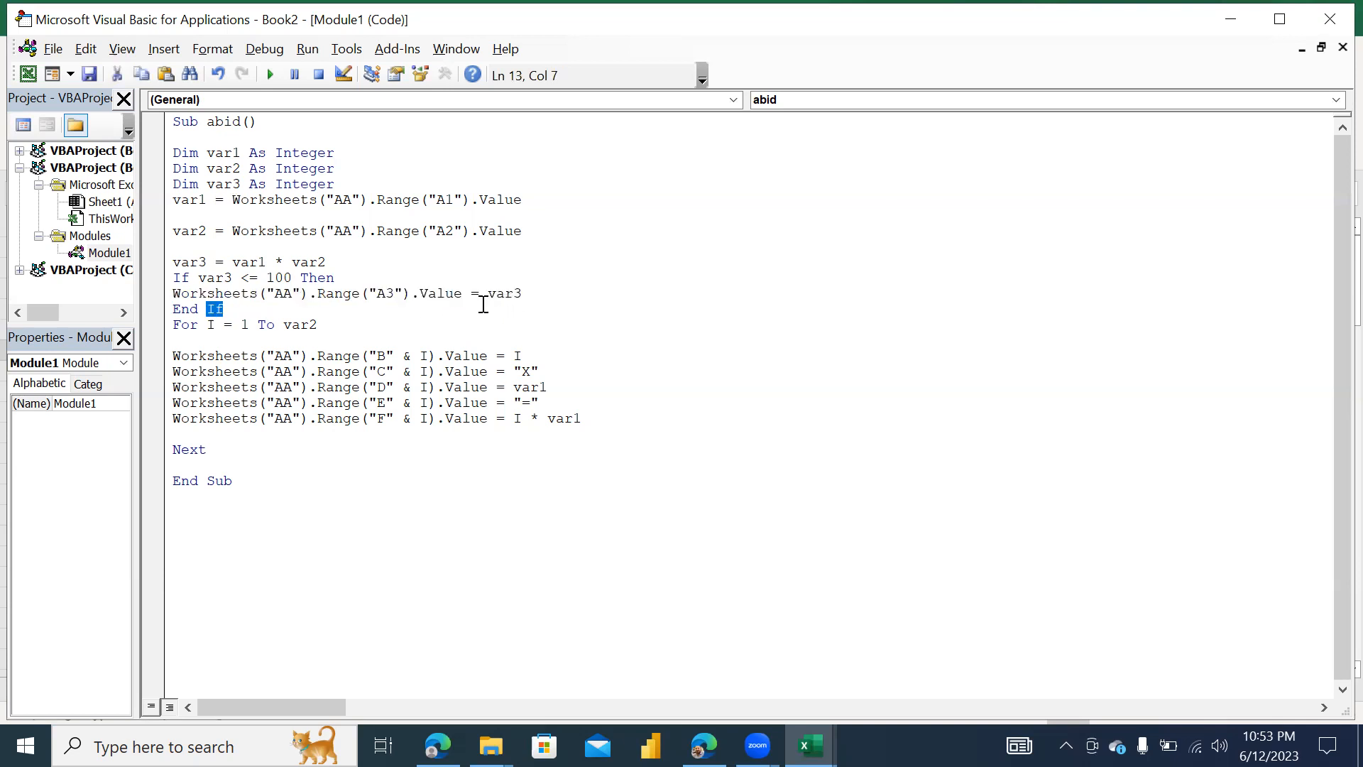
pyautogui.doubleClick(384, 293)
pyautogui.moveTo(226, 310); pyautogui.dragTo(168, 276)
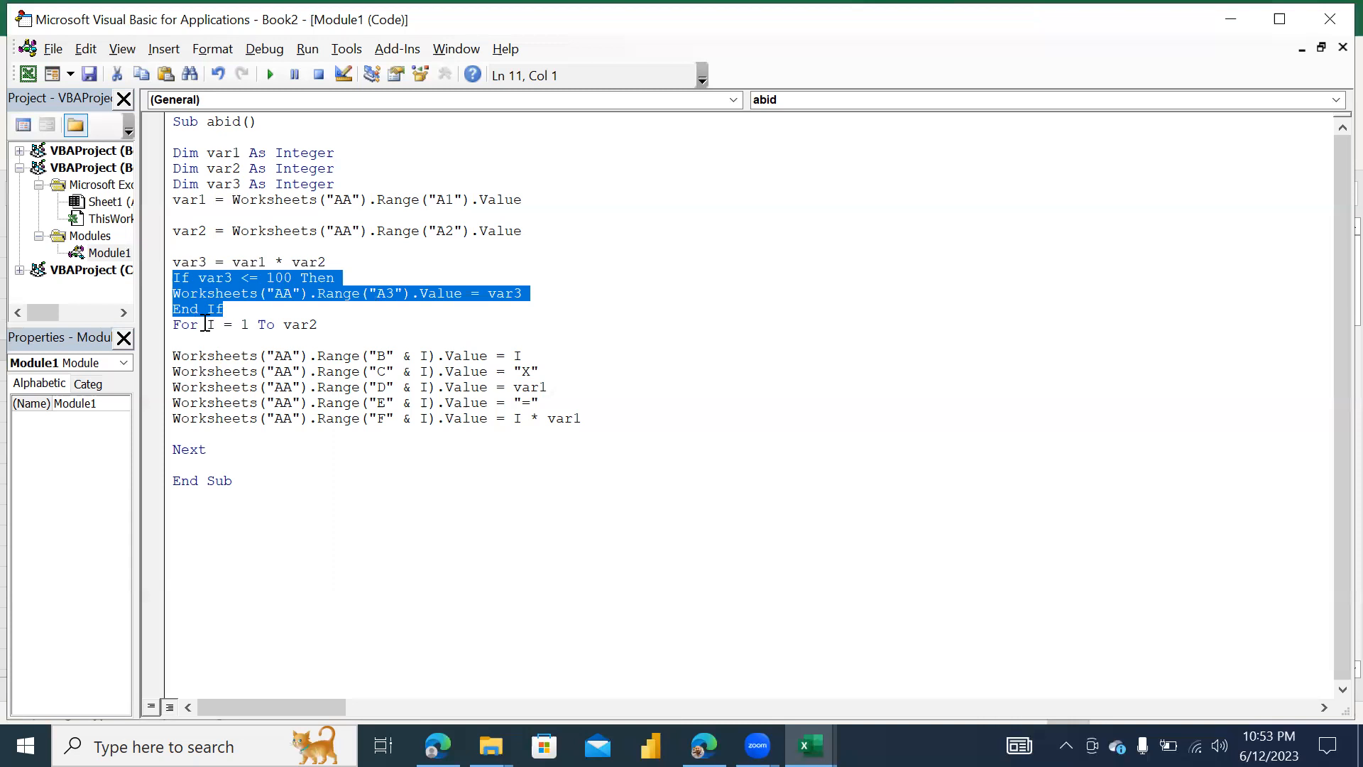
# Insert a blank line between End If and the For loop
pyautogui.click(254, 310)
pyautogui.press('Return')
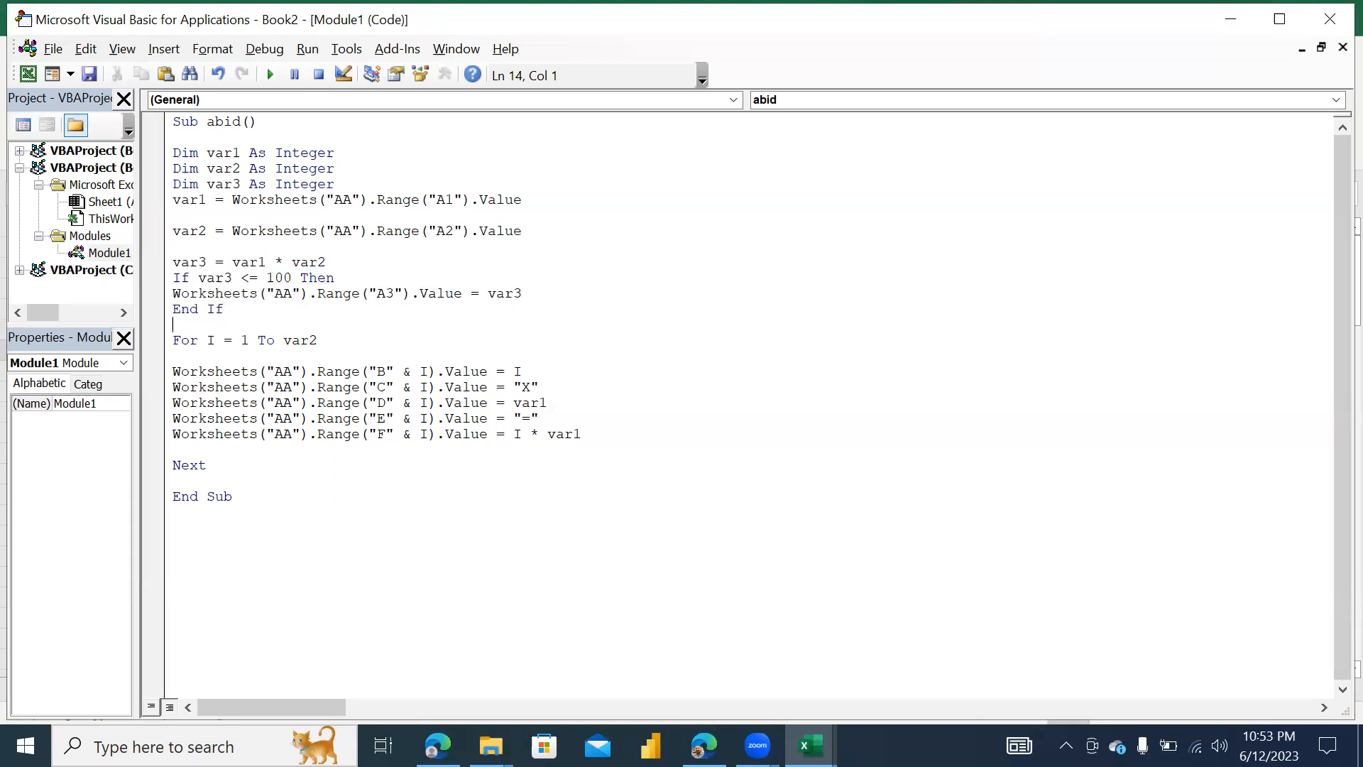